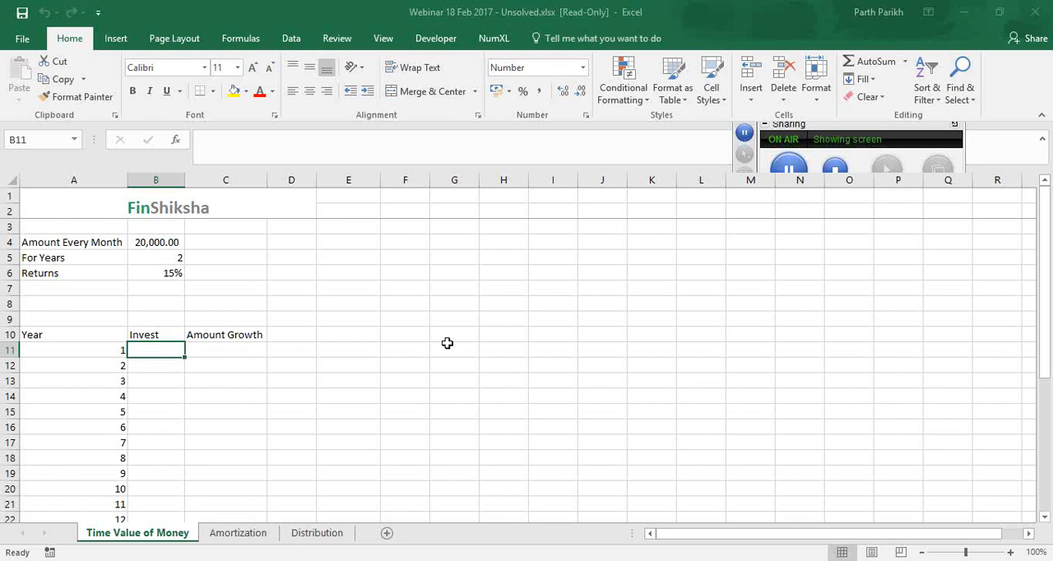
Examine the monthly amount, number of years and return rate in B4:B6
{"action": "key", "text": "XF86AudioRaiseVolume"}
{"action": "left_click", "coordinate": [98, 243]}
{"action": "key", "text": "Right"}
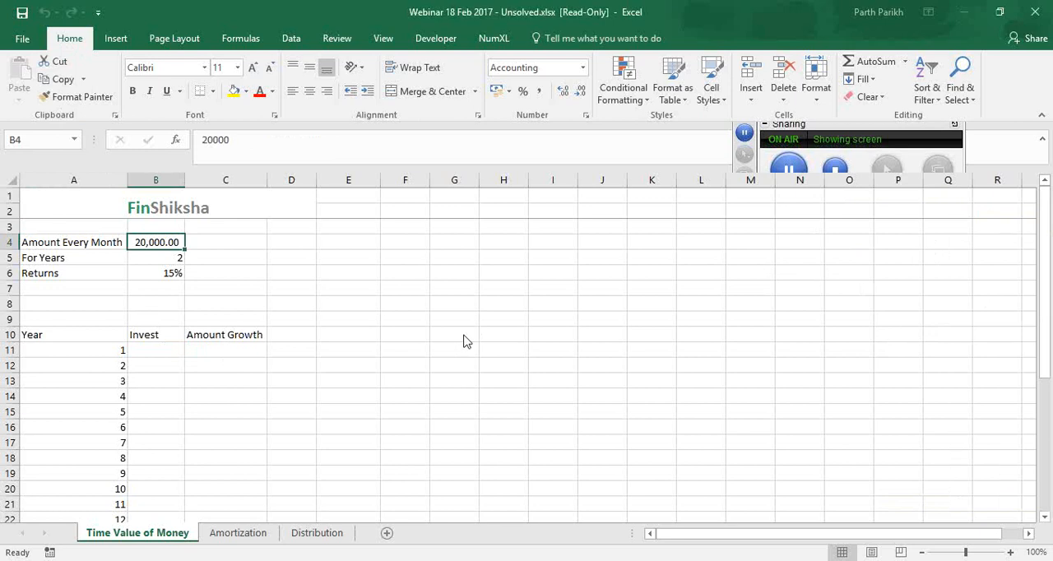
{"action": "left_click", "coordinate": [145, 256]}
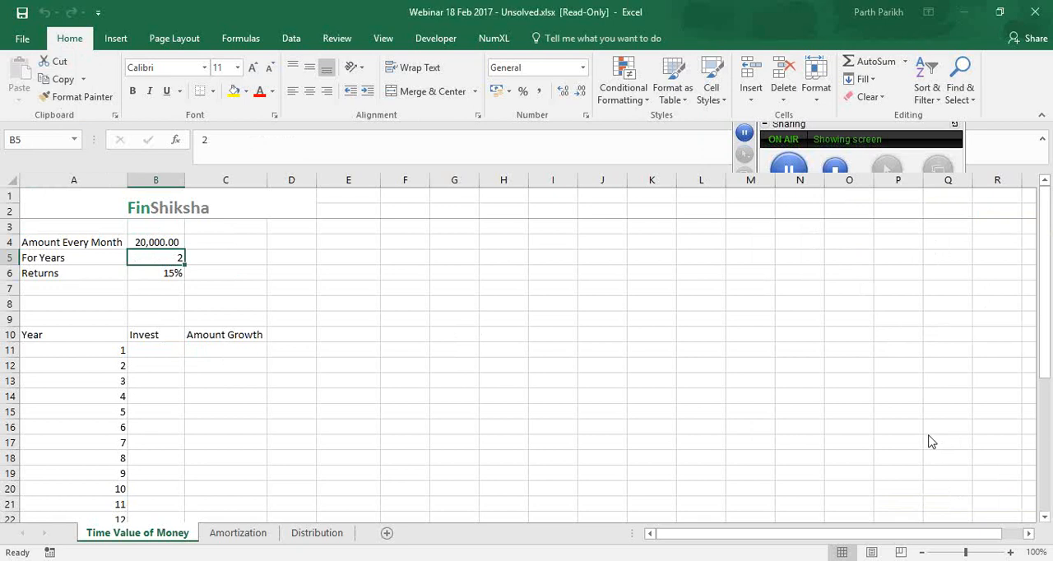
{"action": "left_click", "coordinate": [175, 243]}
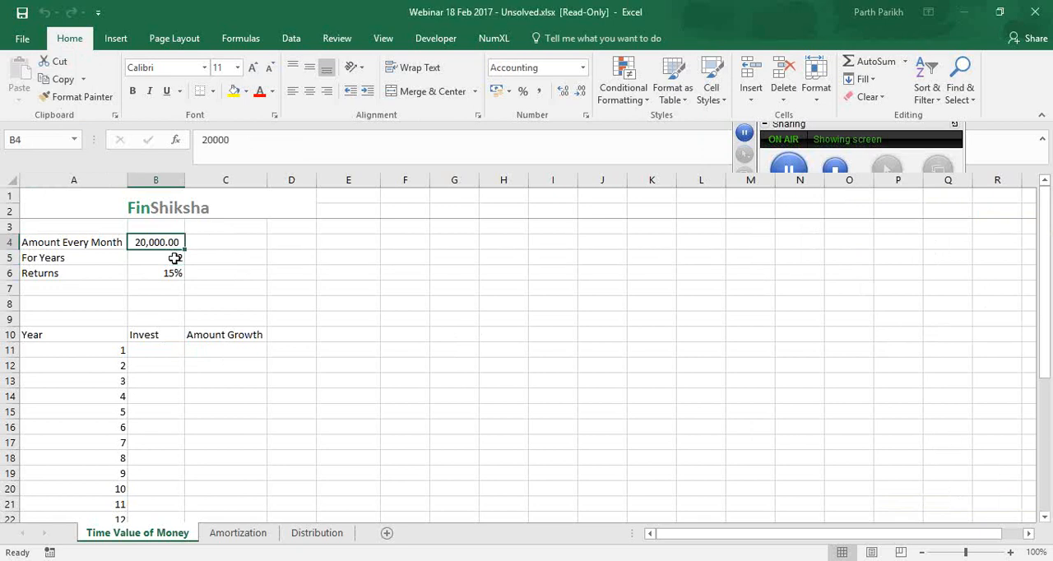
{"action": "left_click", "coordinate": [175, 257]}
{"action": "key", "text": "Down"}
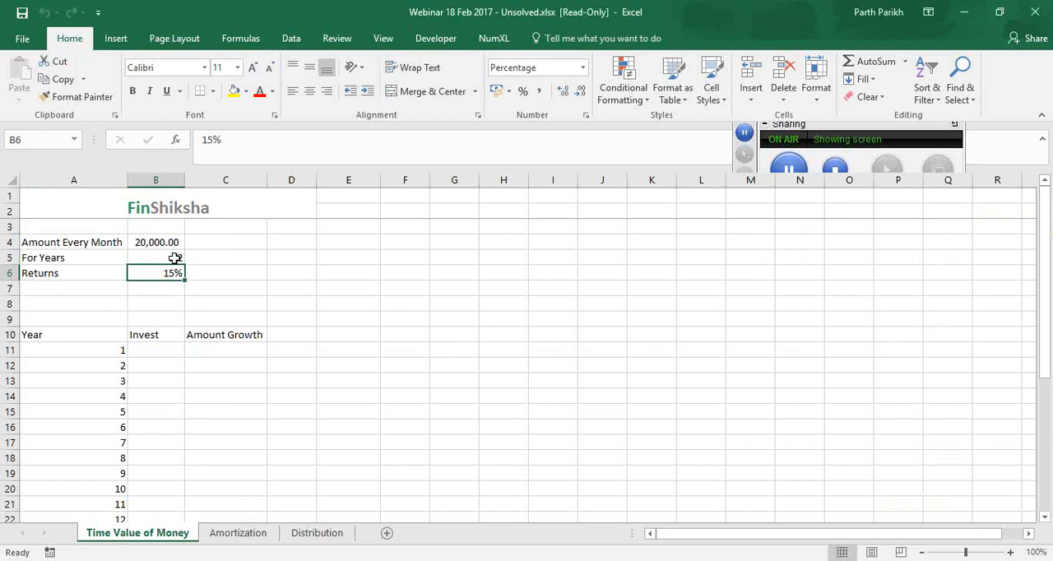
{"action": "left_click", "coordinate": [172, 350]}
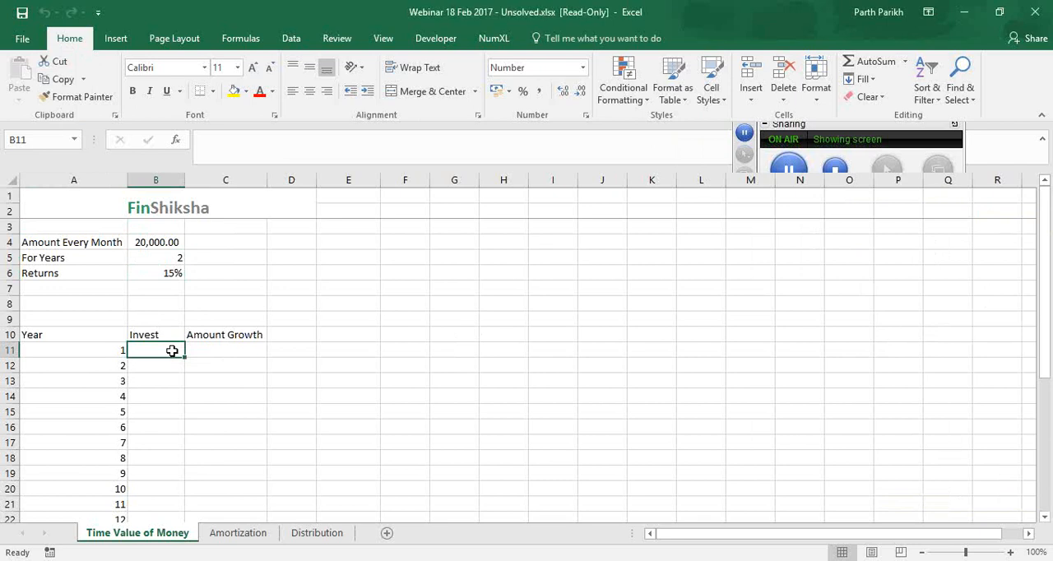
{"action": "left_click", "coordinate": [955, 249]}
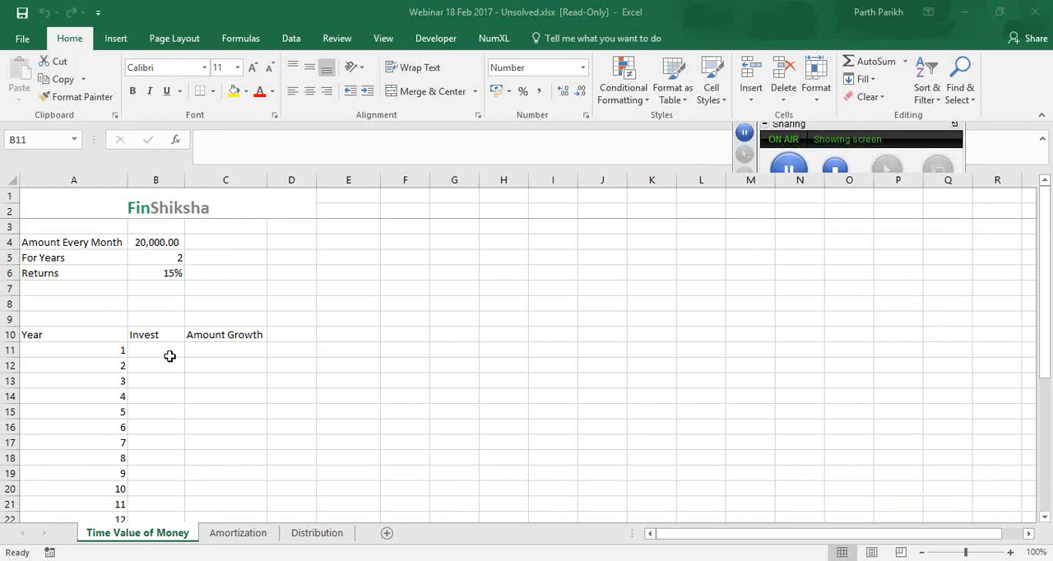
{"action": "left_click", "coordinate": [170, 348]}
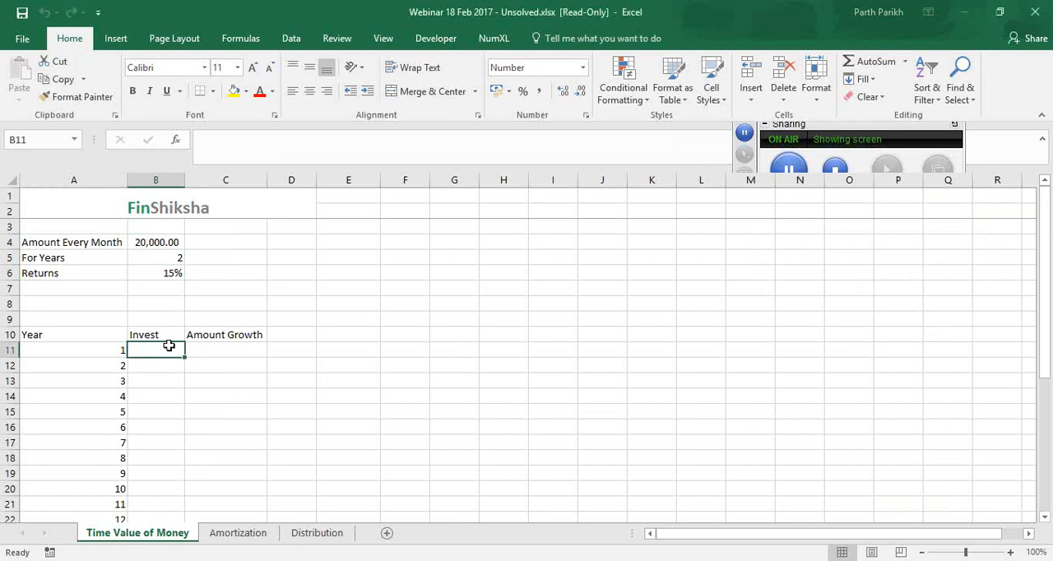
{"action": "left_click", "coordinate": [953, 244]}
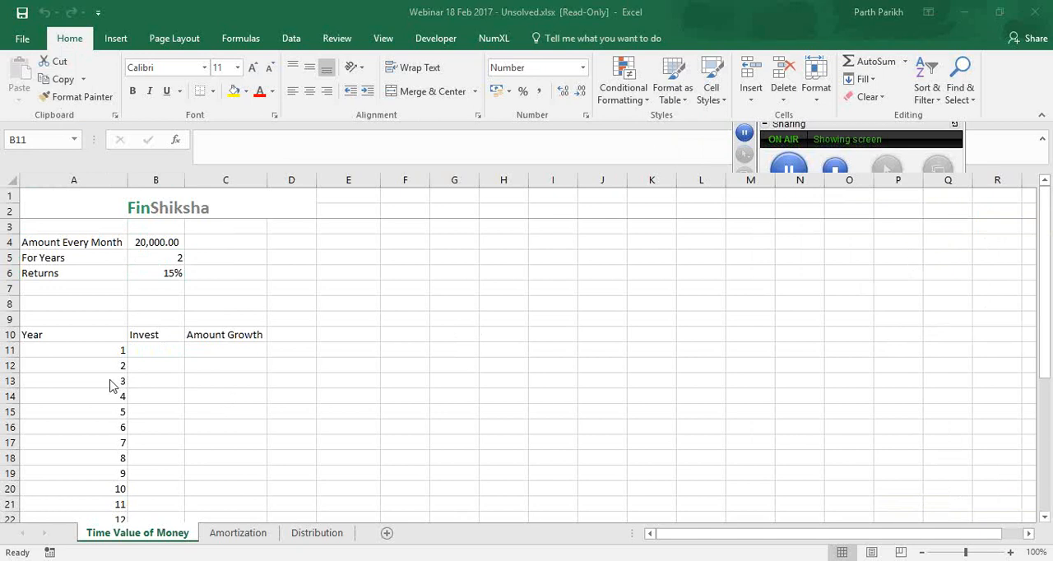
{"action": "left_click", "coordinate": [170, 355]}
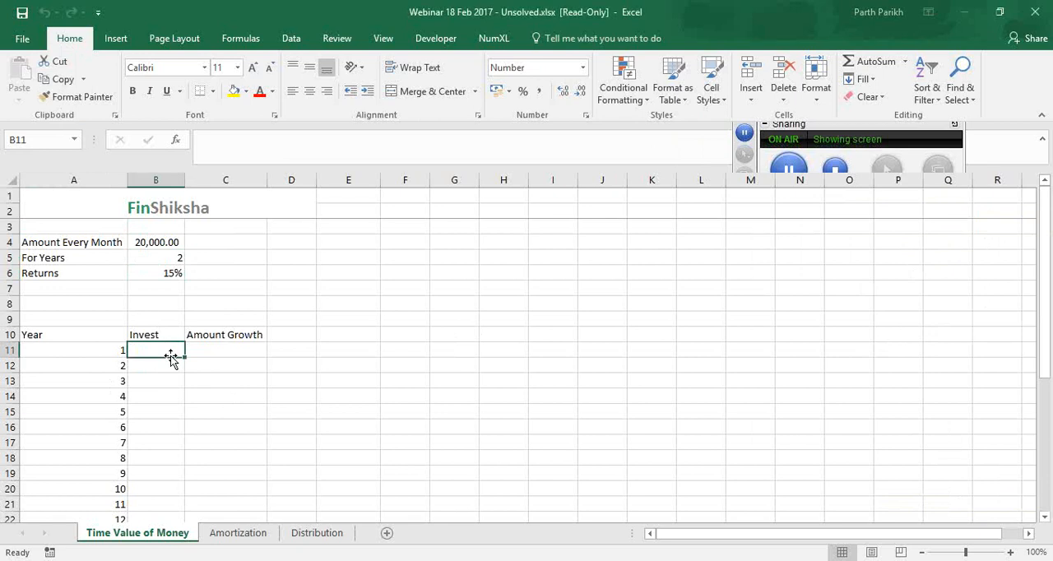
{"action": "type", "text": "2"}
{"action": "key", "text": "Escape"}
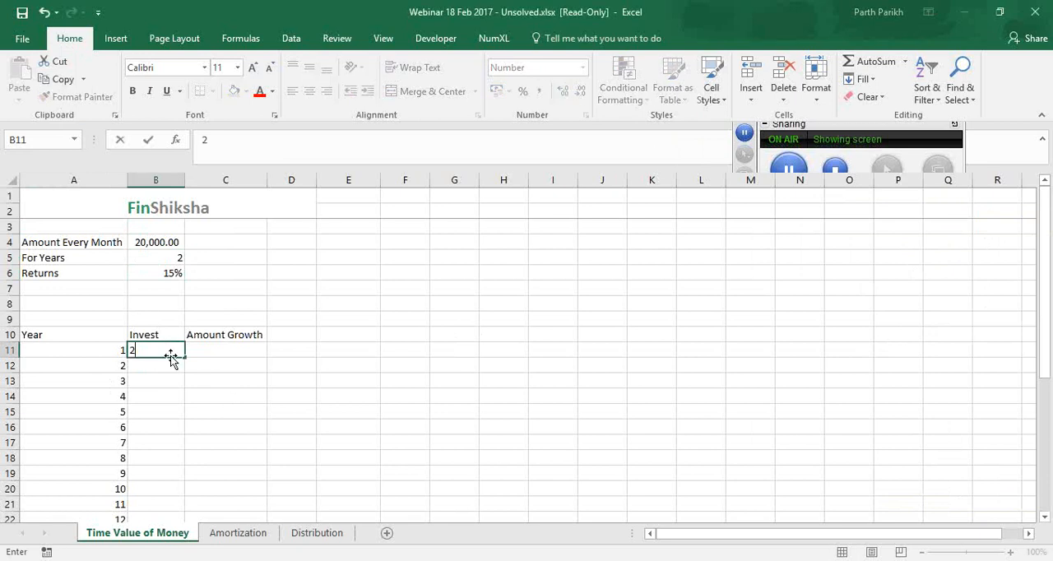
{"action": "key", "text": "Up"}
{"action": "key", "text": "Up"}
{"action": "key", "text": "Up"}
{"action": "key", "text": "Up"}
{"action": "key", "text": "Up"}
{"action": "key", "text": "Down"}
{"action": "key", "text": "Down"}
{"action": "key", "text": "Down"}
{"action": "key", "text": "Down"}
{"action": "key", "text": "Down"}
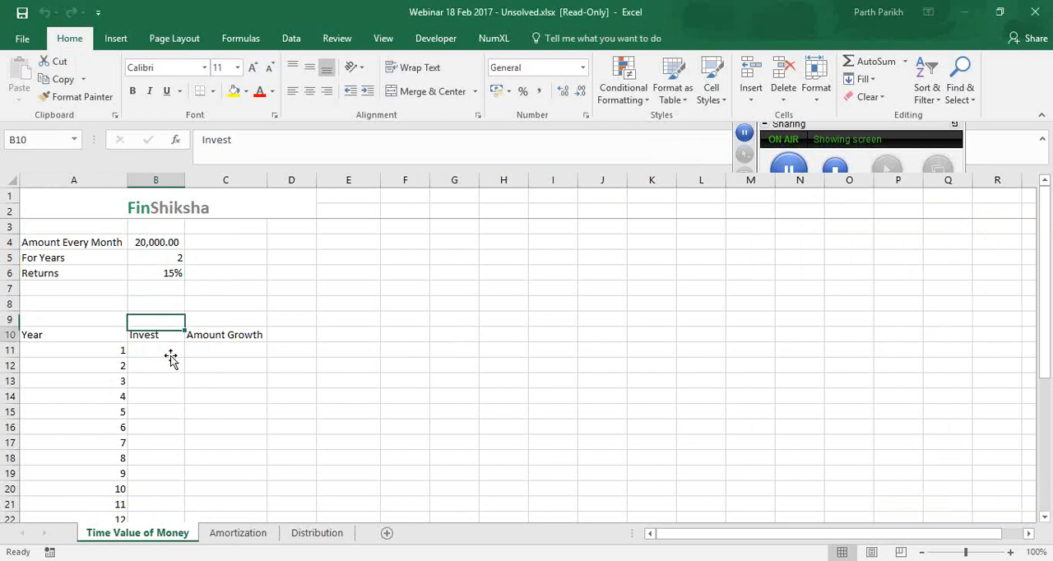
Link the first Invest cell, B11, to the monthly amount with the formula =B4
{"action": "type", "text": "="}
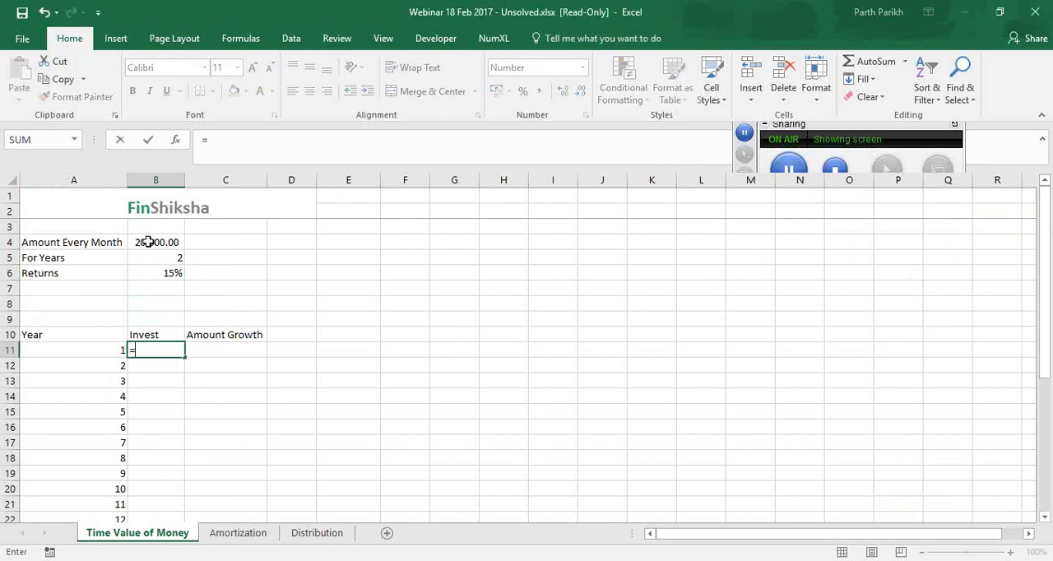
{"action": "left_click", "coordinate": [147, 242]}
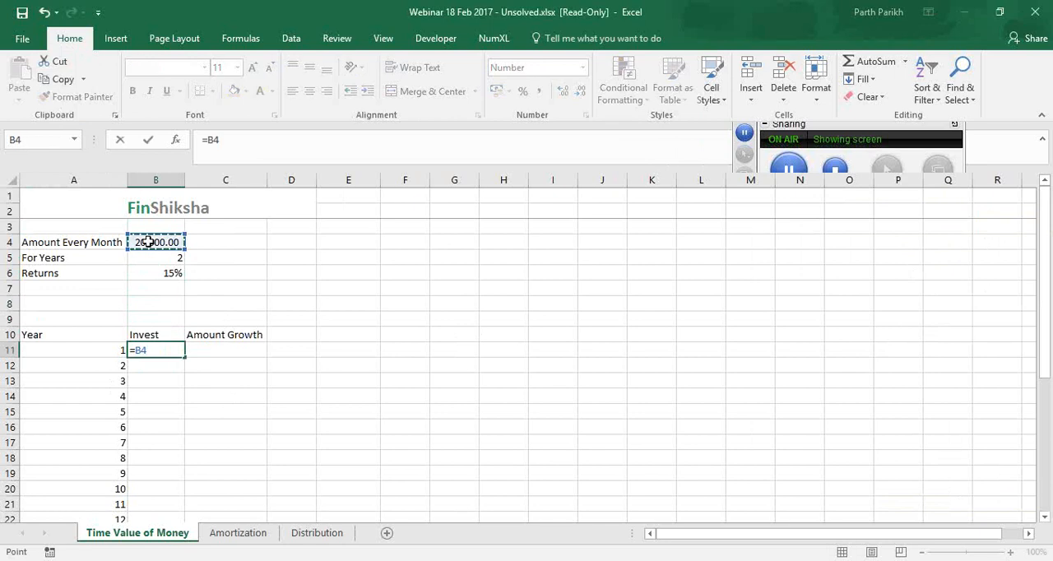
{"action": "key", "text": "Return"}
{"action": "left_click", "coordinate": [151, 350]}
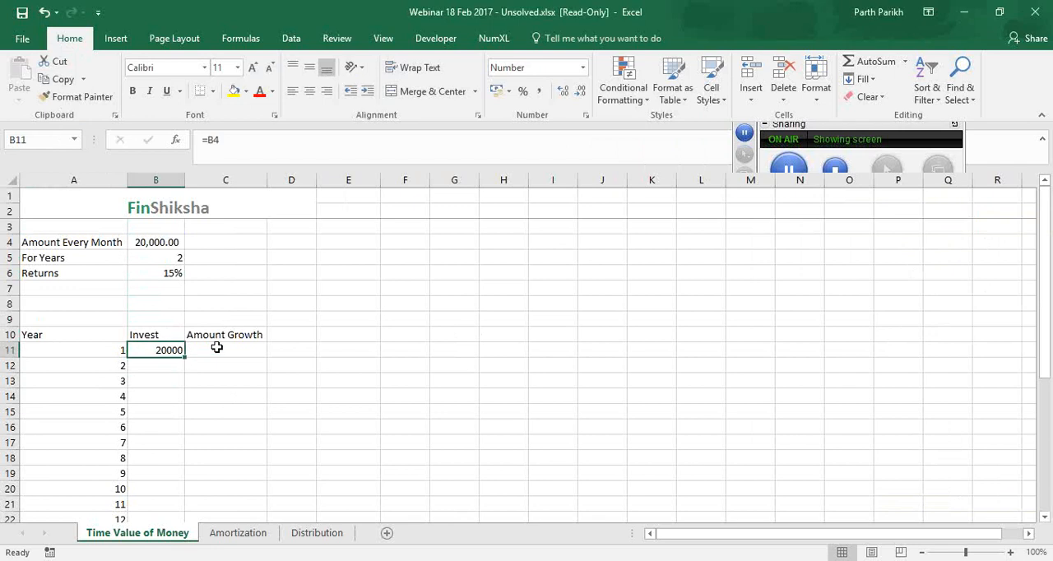
Calculate the first period's Amount Growth in C11 with the formula =B11*(1+B6/12)
{"action": "left_click", "coordinate": [222, 350]}
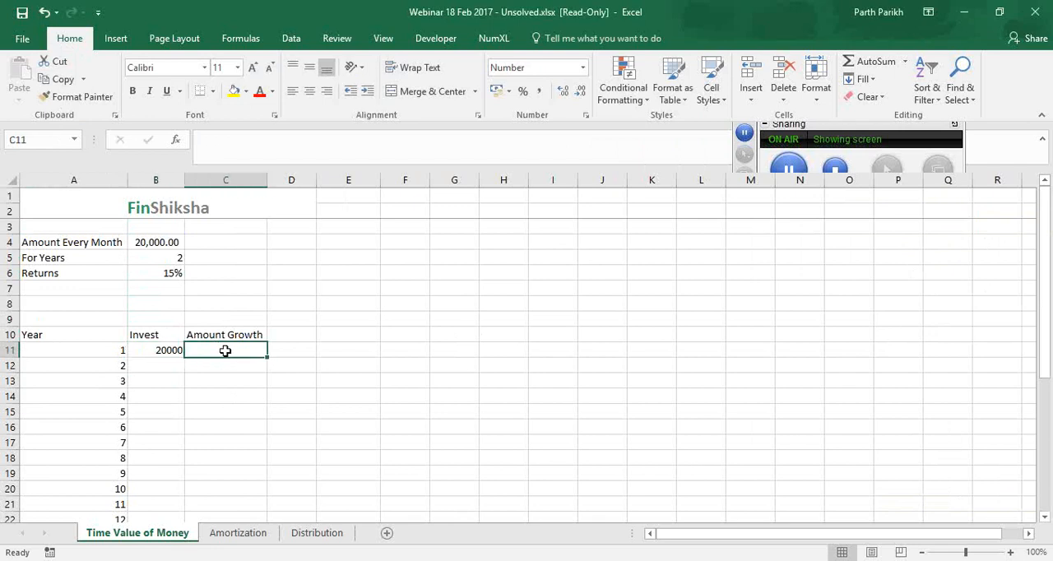
{"action": "type", "text": "="}
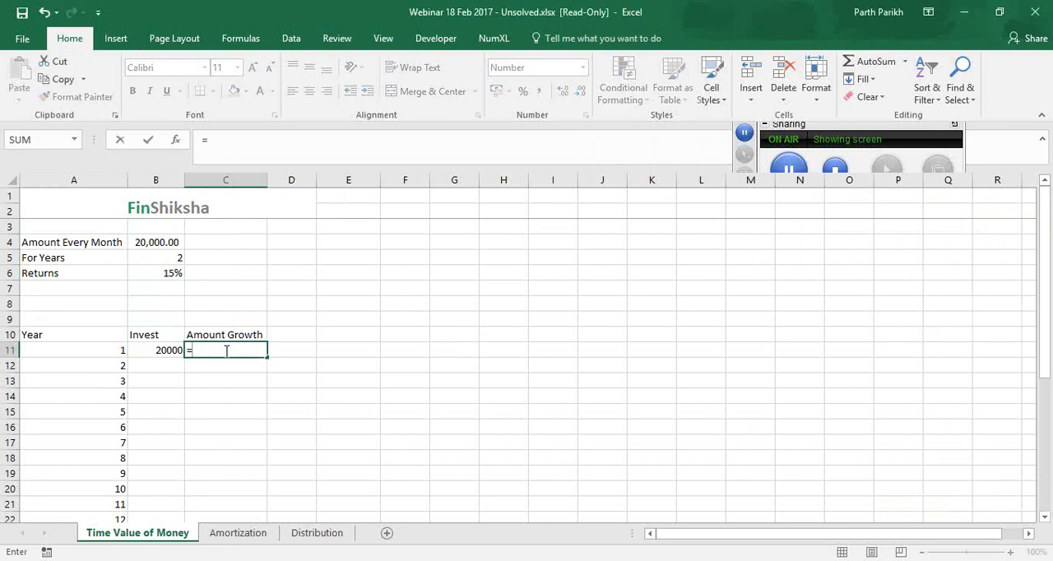
{"action": "key", "text": "Left"}
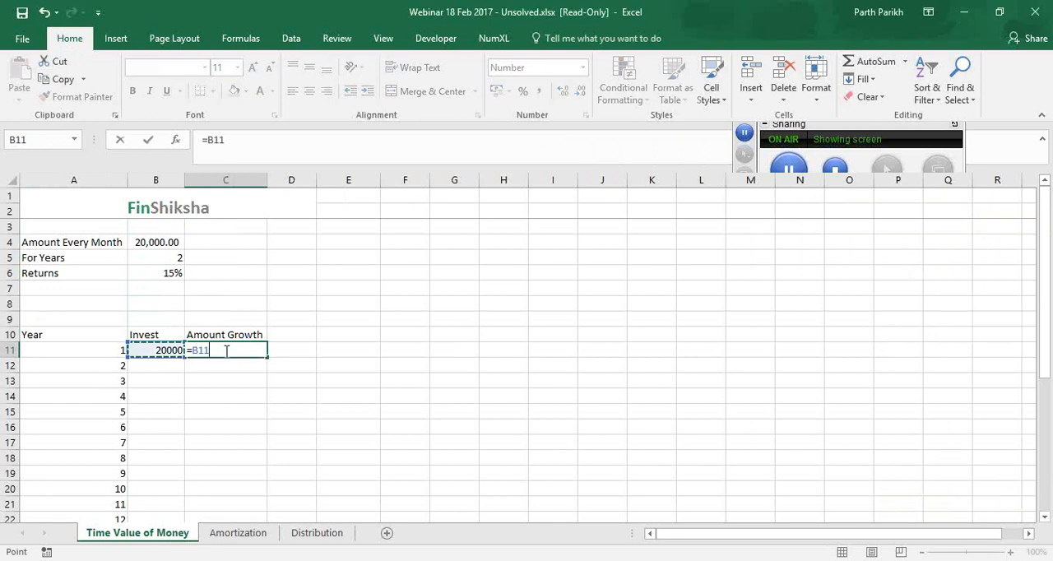
{"action": "type", "text": "*(1+"}
{"action": "left_click", "coordinate": [148, 279]}
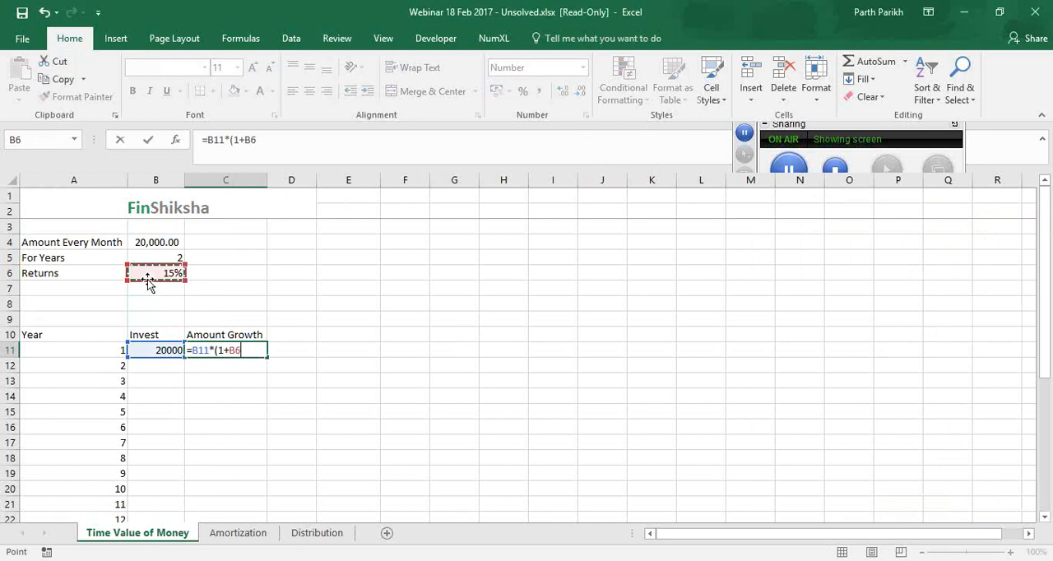
{"action": "type", "text": "/12"}
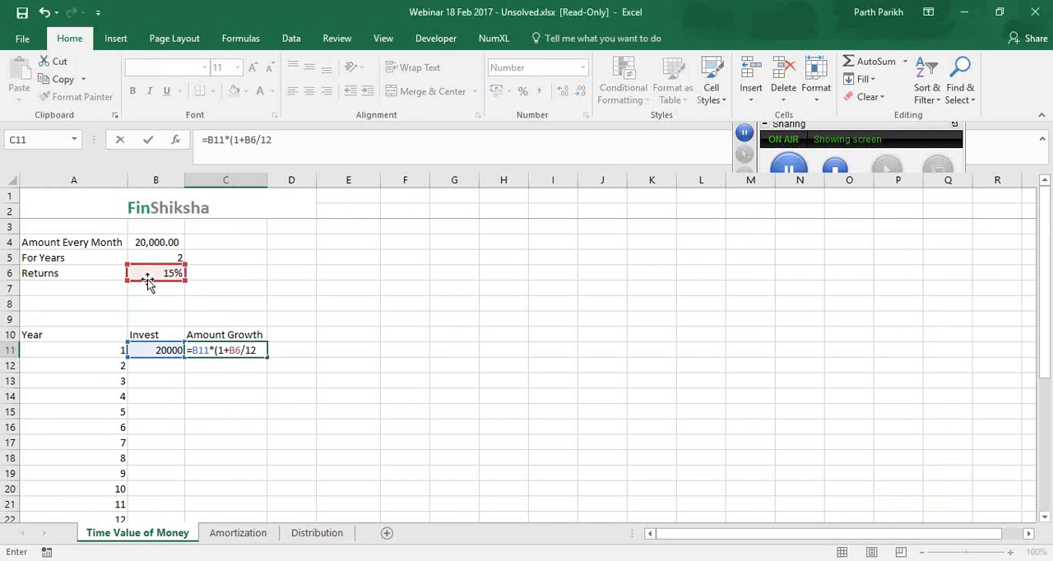
{"action": "type", "text": ")"}
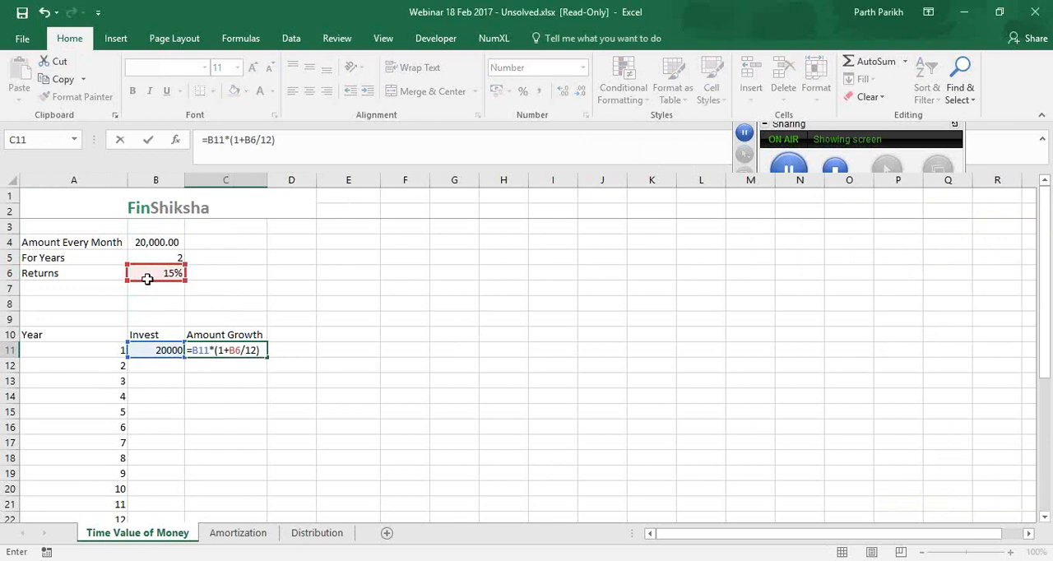
{"action": "key", "text": "Return"}
{"action": "left_click", "coordinate": [219, 349]}
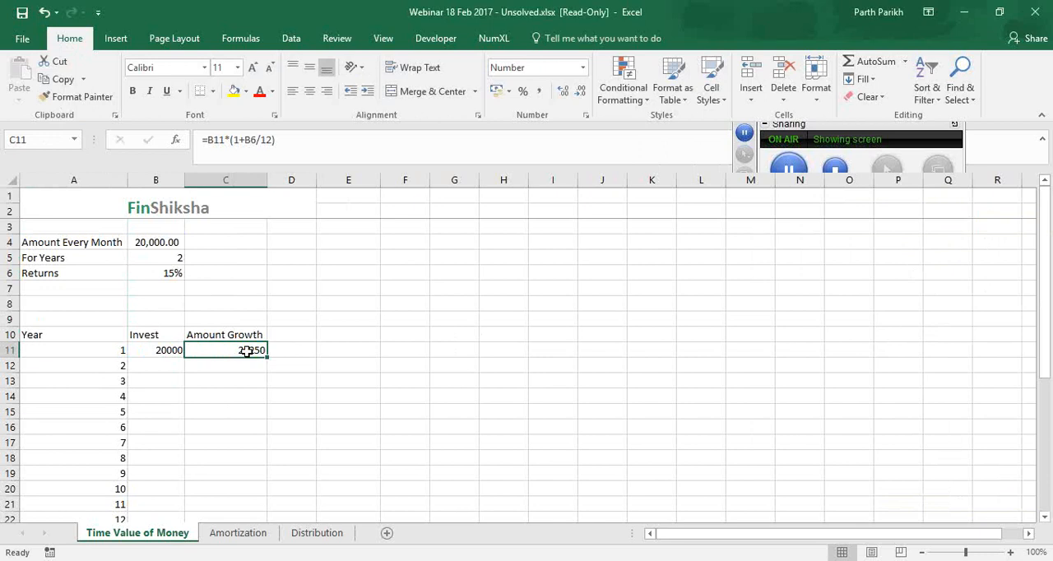
Apply the comma number style to the Invest and Amount Growth cells B11:C34
{"action": "key", "text": "Left"}
{"action": "key", "text": "shift+Right"}
{"action": "key", "text": "ctrl+shift+End"}
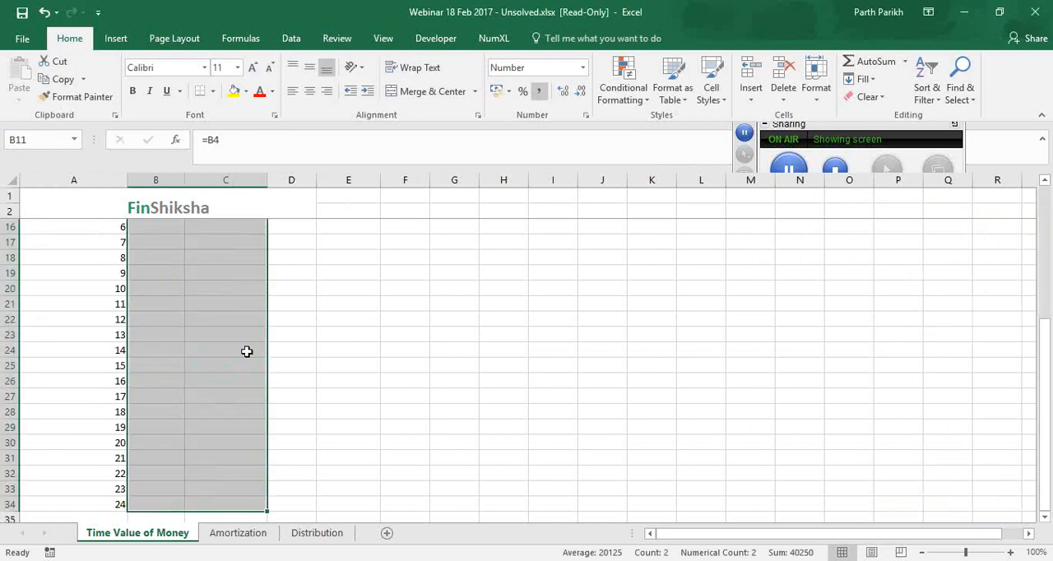
{"action": "scroll", "coordinate": [231, 337], "scroll_direction": "up", "scroll_amount": 4}
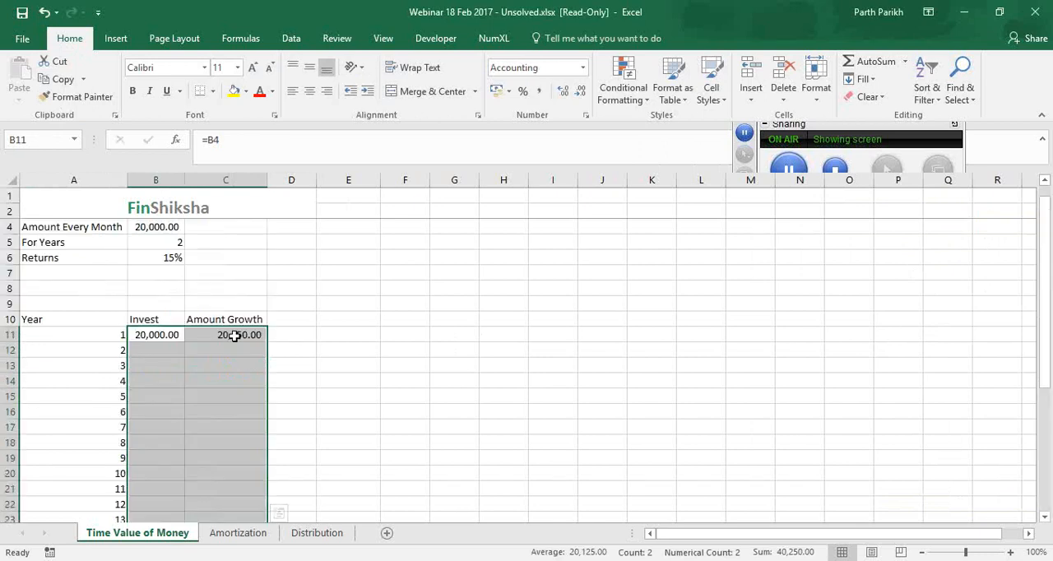
Enter =C11+$B$4 in B12 to add the fixed monthly amount to the previous period's growth
{"action": "left_click", "coordinate": [172, 350]}
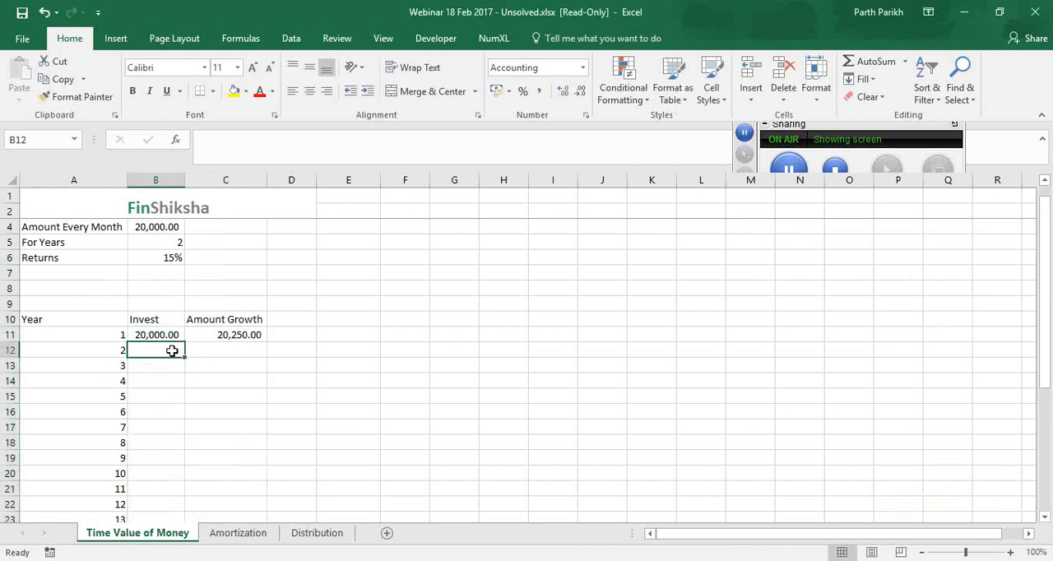
{"action": "type", "text": "="}
{"action": "key", "text": "Up"}
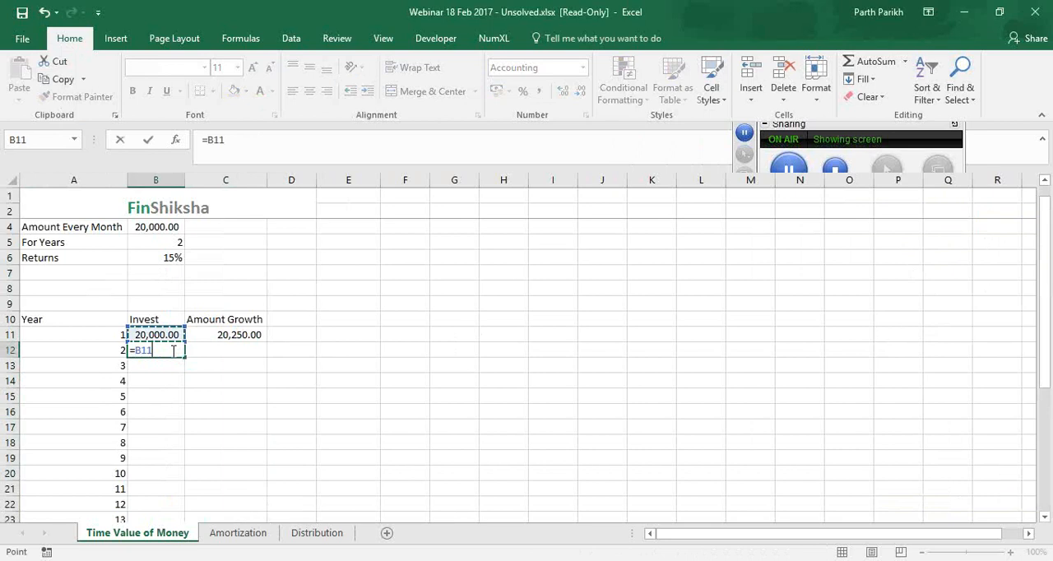
{"action": "key", "text": "Right"}
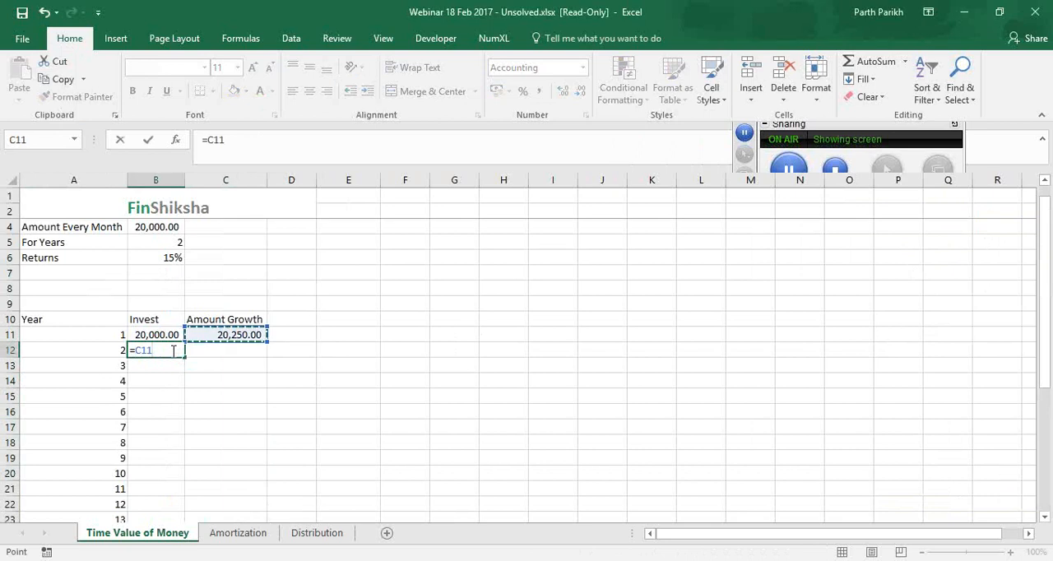
{"action": "type", "text": "+"}
{"action": "key", "text": "Up"}
{"action": "key", "text": "Up"}
{"action": "key", "text": "Up"}
{"action": "key", "text": "Up"}
{"action": "key", "text": "Up"}
{"action": "key", "text": "Up"}
{"action": "key", "text": "Up"}
{"action": "key", "text": "Up"}
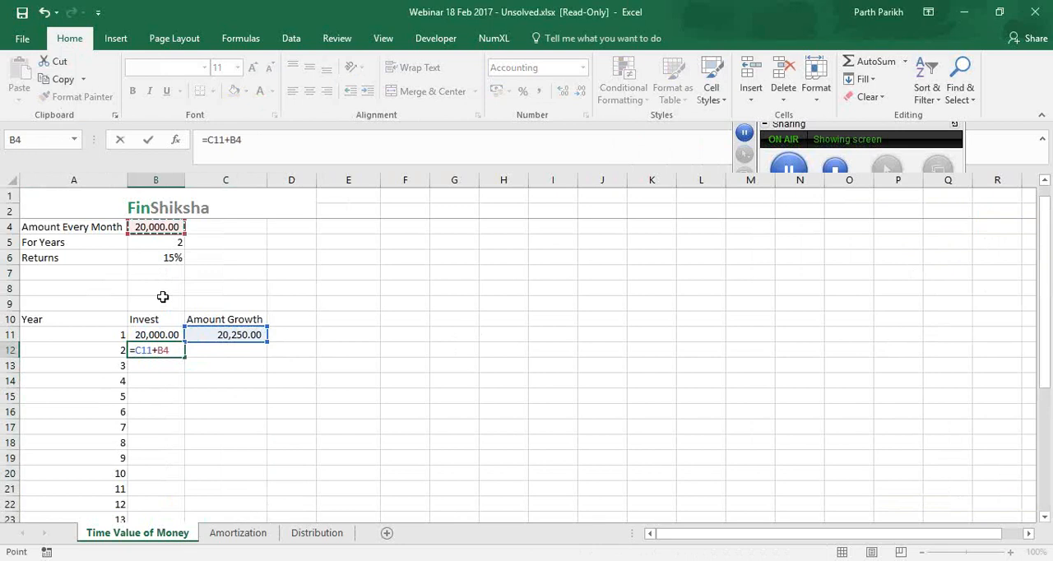
{"action": "key", "text": "F4"}
{"action": "key", "text": "Return"}
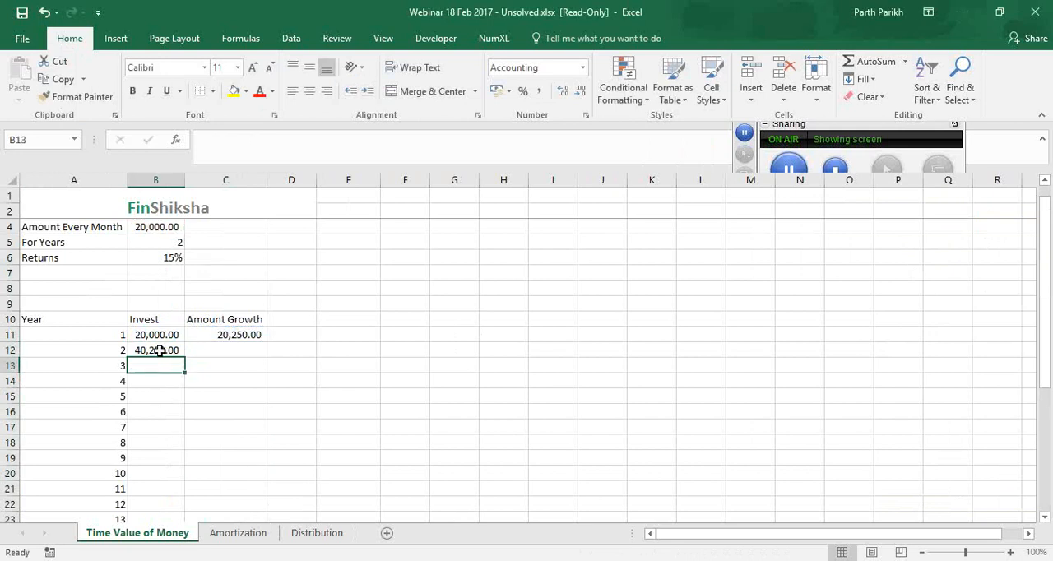
{"action": "left_click", "coordinate": [159, 350]}
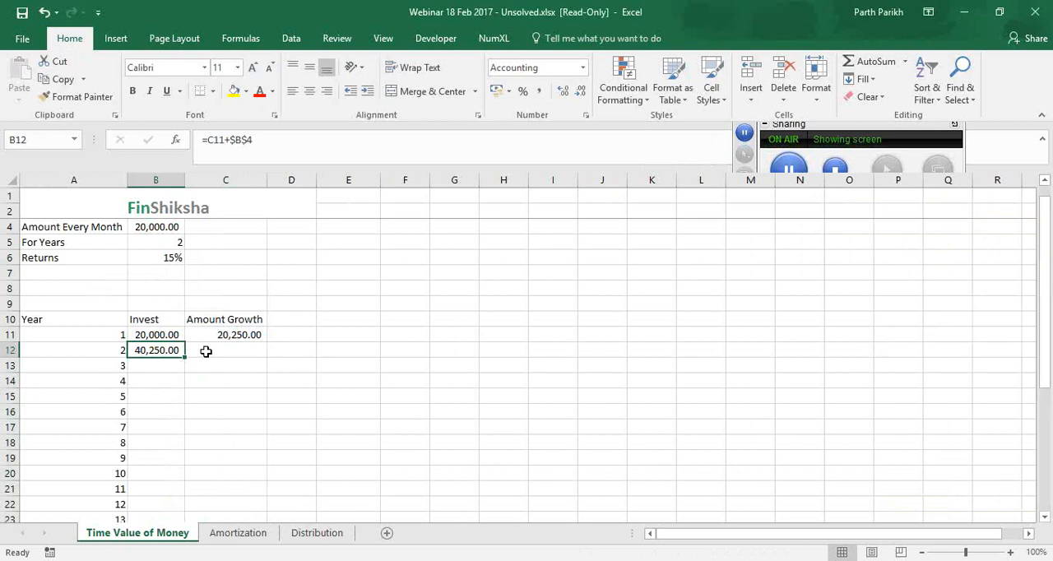
Fill the Amount Growth formula from C11 down through C34
{"action": "left_click", "coordinate": [211, 352]}
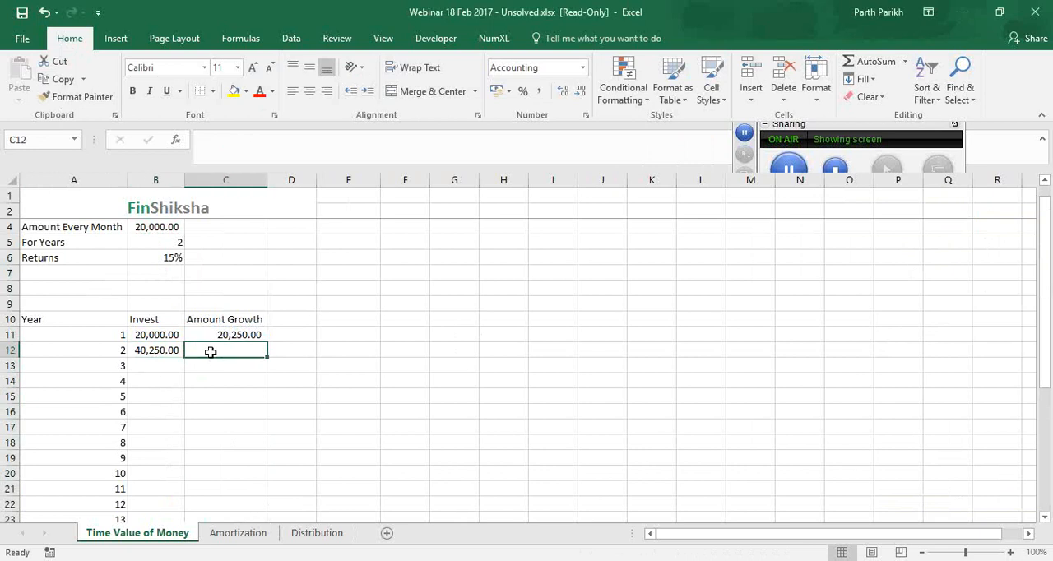
{"action": "key", "text": "Up"}
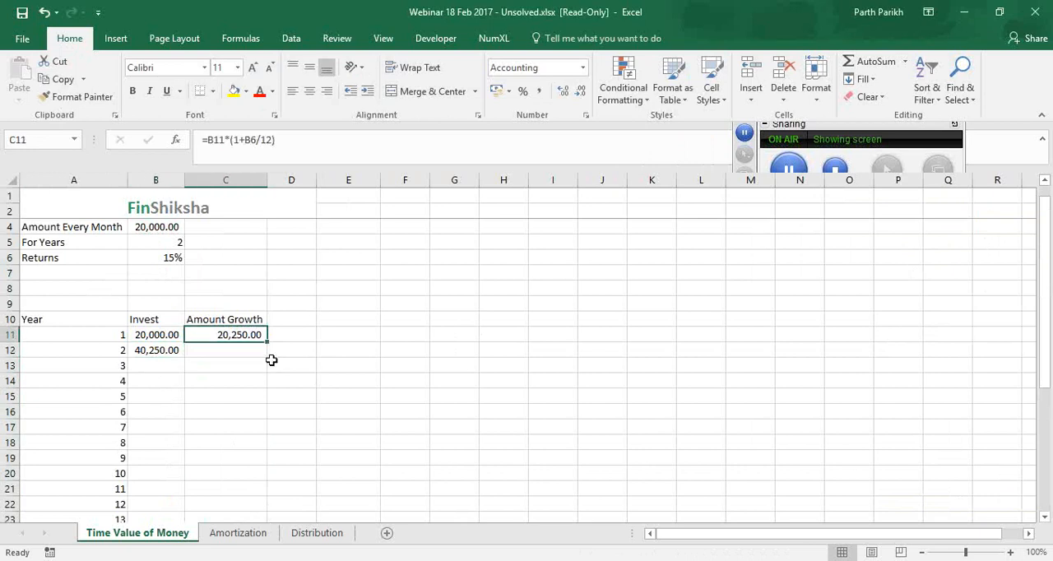
{"action": "left_click_drag", "start_coordinate": [268, 342], "coordinate": [247, 490]}
{"action": "scroll", "coordinate": [162, 375], "scroll_direction": "up", "scroll_amount": 5}
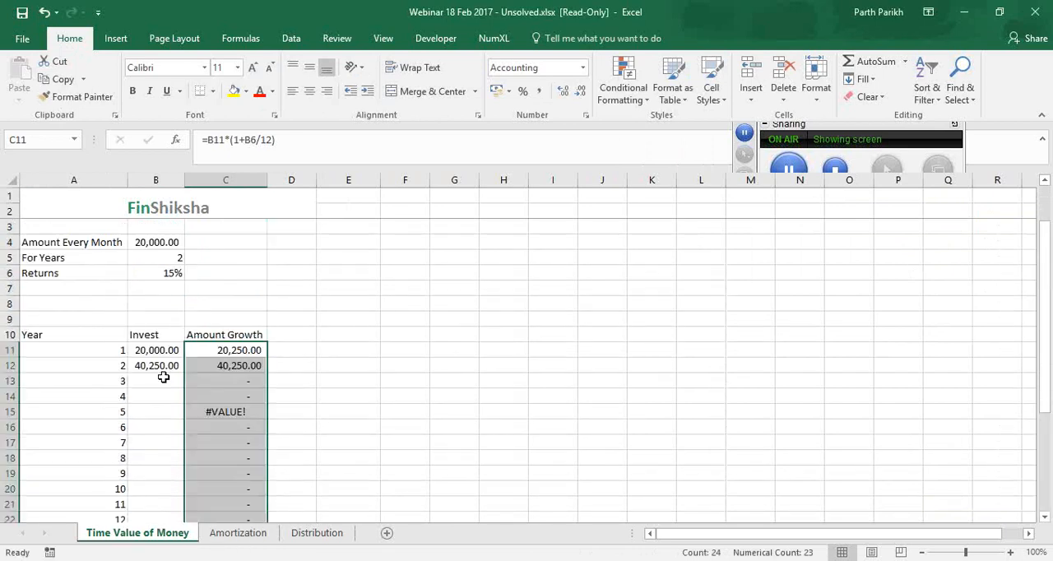
Make the return rate reference absolute in C11 so the formula reads =B11*(1+$B$6/12)
{"action": "left_click", "coordinate": [243, 366]}
{"action": "left_click", "coordinate": [242, 345]}
{"action": "double_click", "coordinate": [242, 347]}
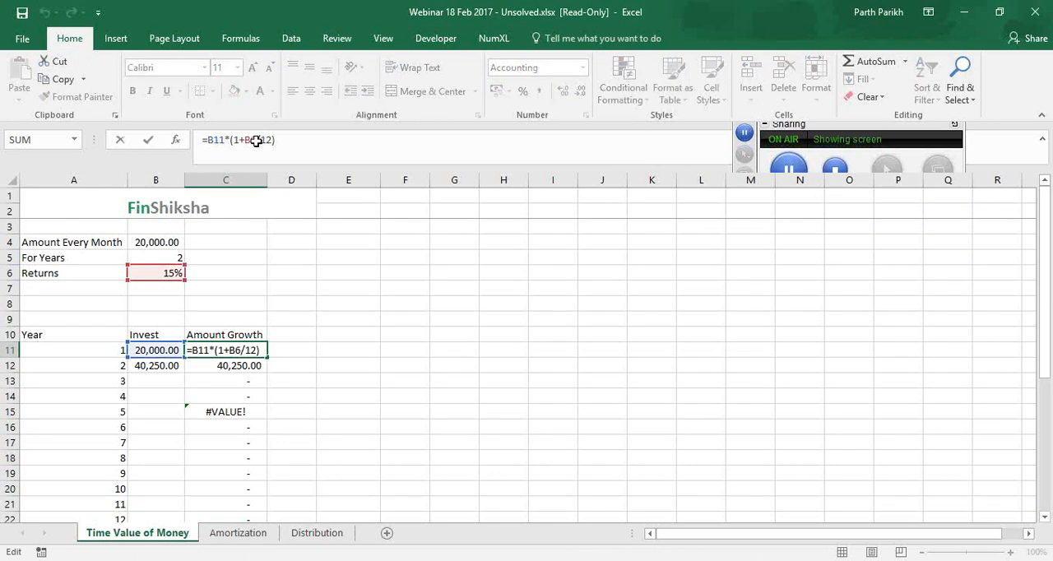
{"action": "left_click", "coordinate": [257, 140]}
{"action": "key", "text": "F4"}
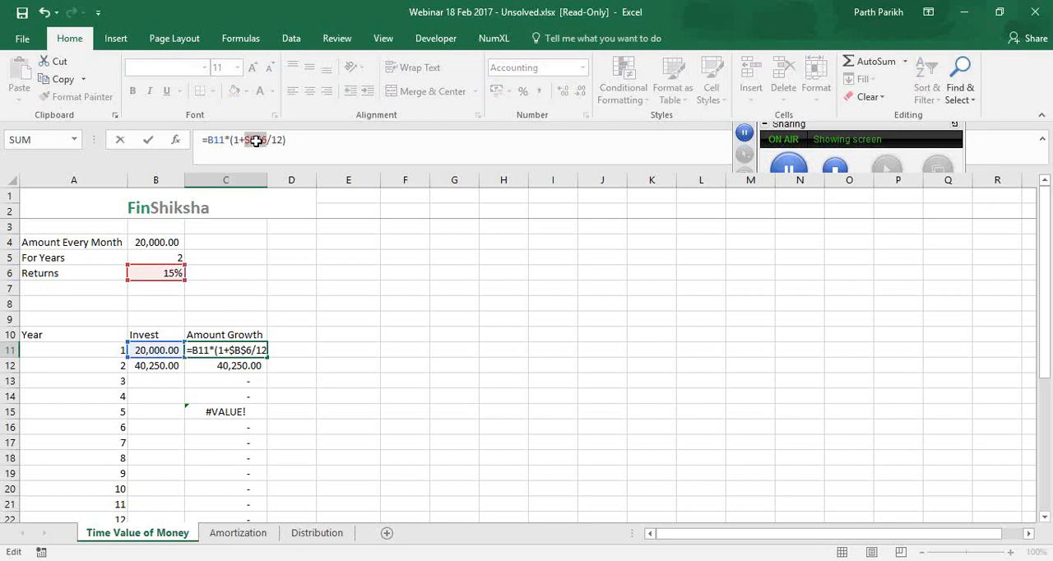
{"action": "key", "text": "Return"}
{"action": "left_click", "coordinate": [257, 350]}
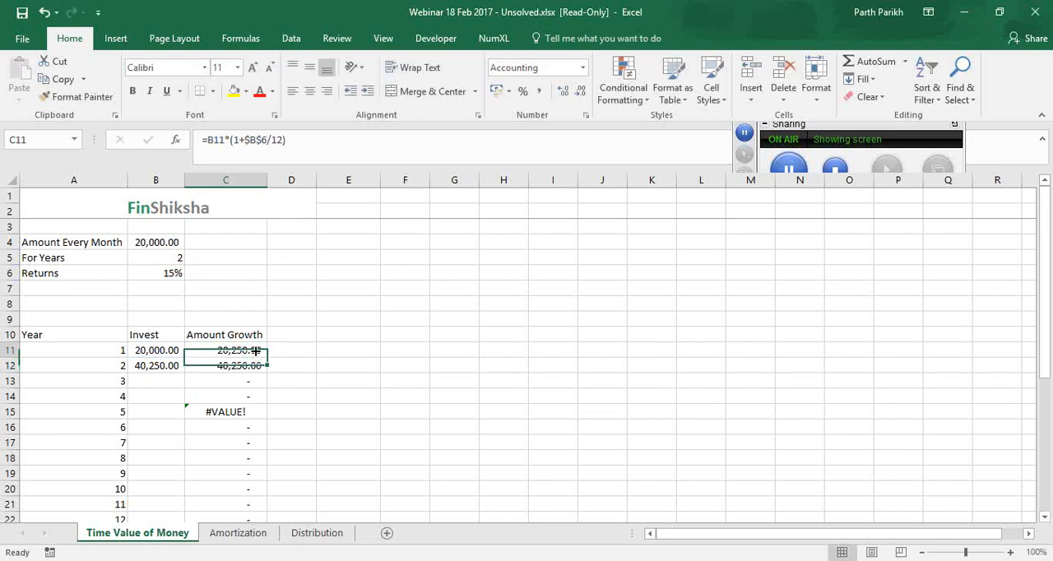
Fill the Amount Growth formula from C11 and the Invest formula from B12 down through row 34
{"action": "double_click", "coordinate": [265, 357]}
{"action": "left_click", "coordinate": [164, 366]}
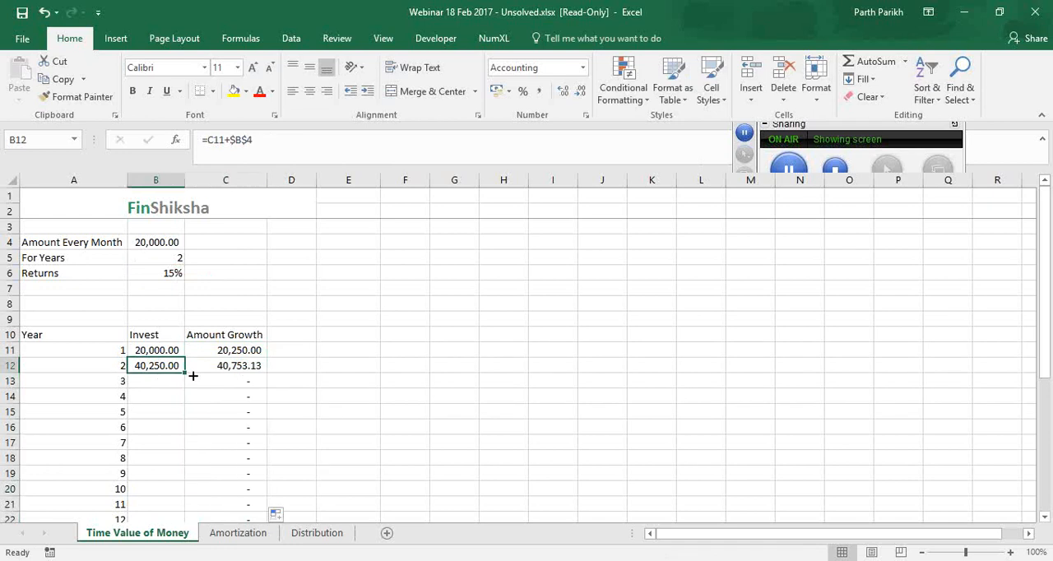
{"action": "double_click", "coordinate": [193, 375]}
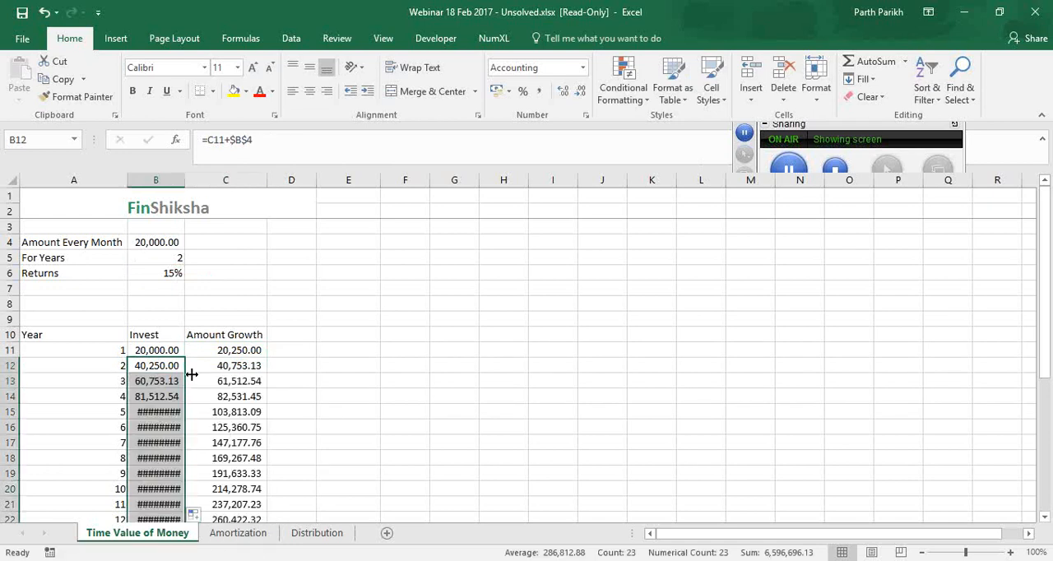
AutoFit the width of column B and select the last Amount Growth cell, C34
{"action": "double_click", "coordinate": [185, 180]}
{"action": "scroll", "coordinate": [252, 477], "scroll_direction": "down", "scroll_amount": 5}
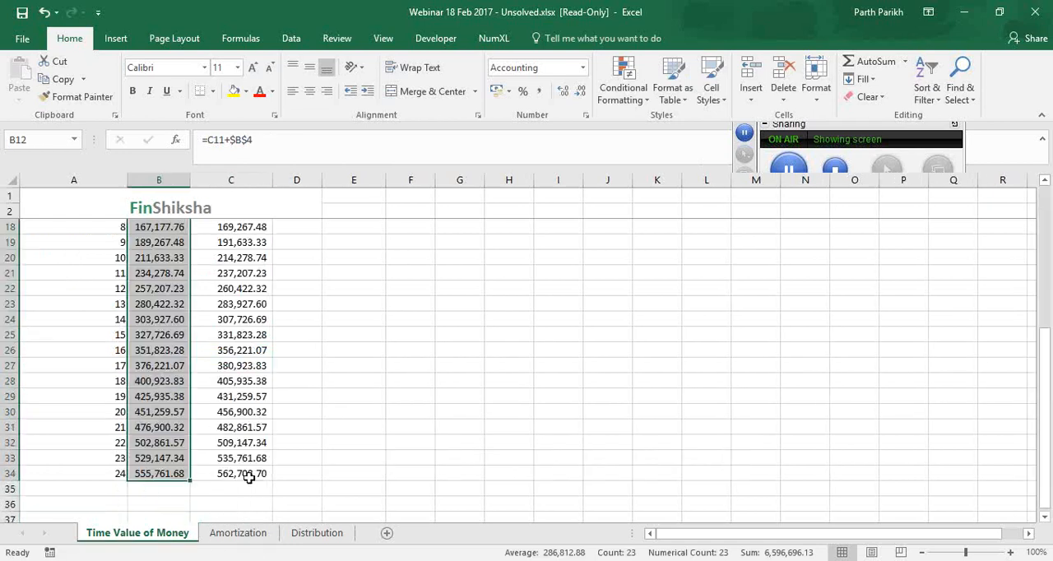
{"action": "left_click", "coordinate": [261, 475]}
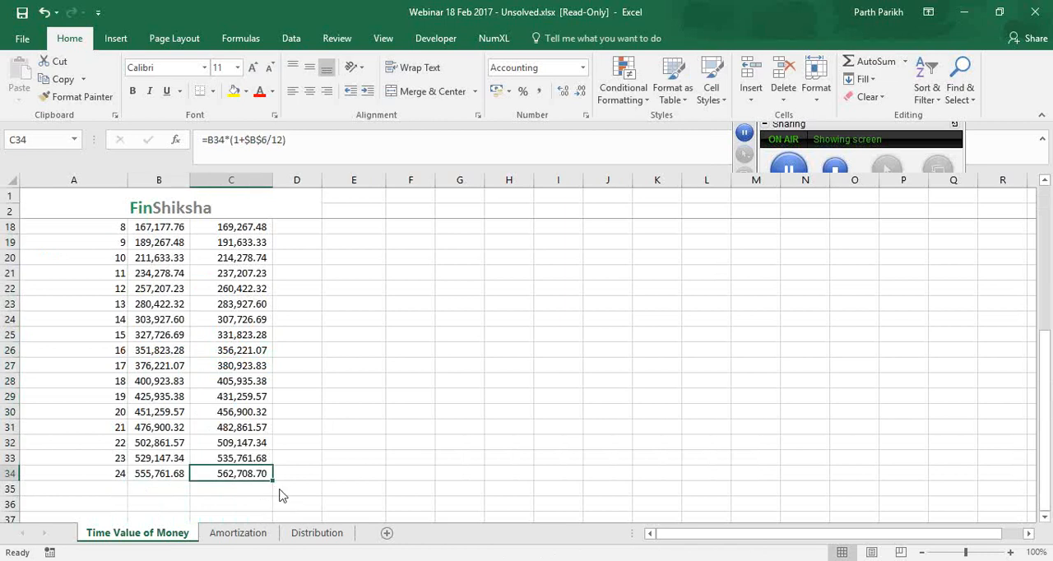
Review the first-row formulas in B11 and C11, the return and years inputs, and the period numbers in A11:A34
{"action": "left_click", "coordinate": [947, 264]}
{"action": "scroll", "coordinate": [224, 328], "scroll_direction": "up", "scroll_amount": 1}
{"action": "scroll", "coordinate": [224, 328], "scroll_direction": "up", "scroll_amount": 5}
{"action": "left_click", "coordinate": [181, 350]}
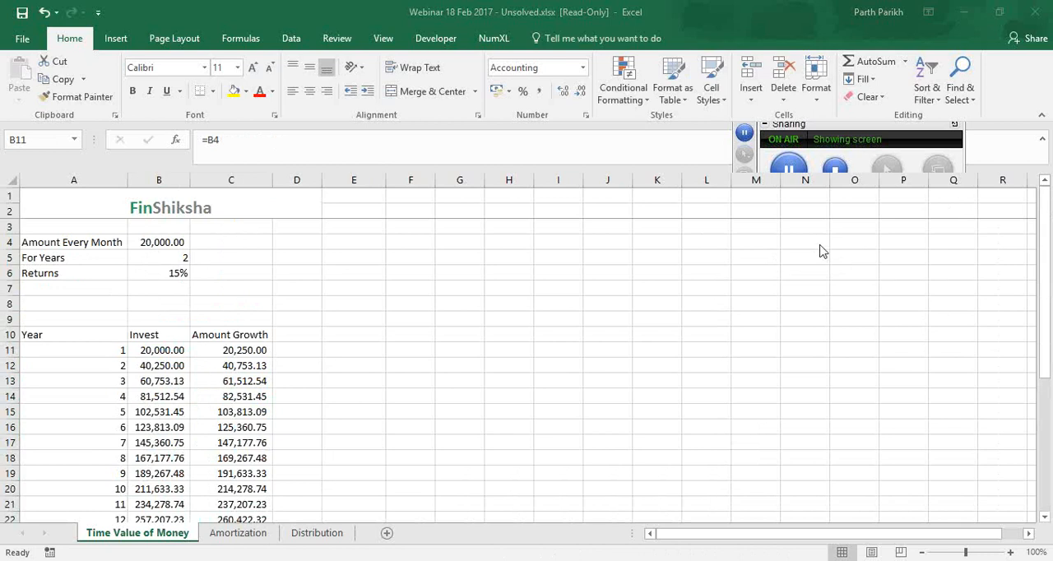
{"action": "left_click", "coordinate": [228, 351]}
{"action": "left_click", "coordinate": [153, 273]}
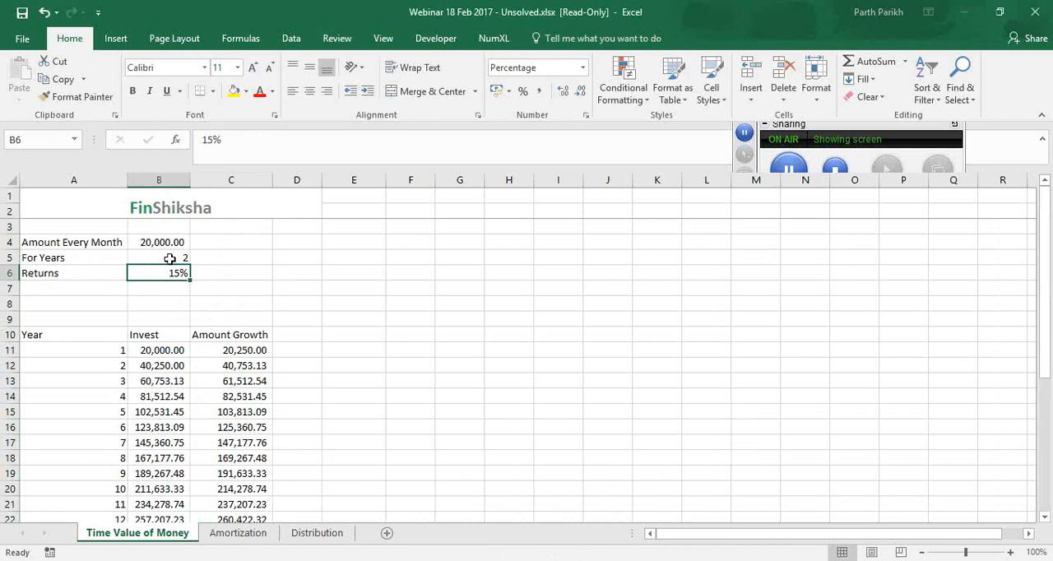
{"action": "left_click", "coordinate": [171, 258]}
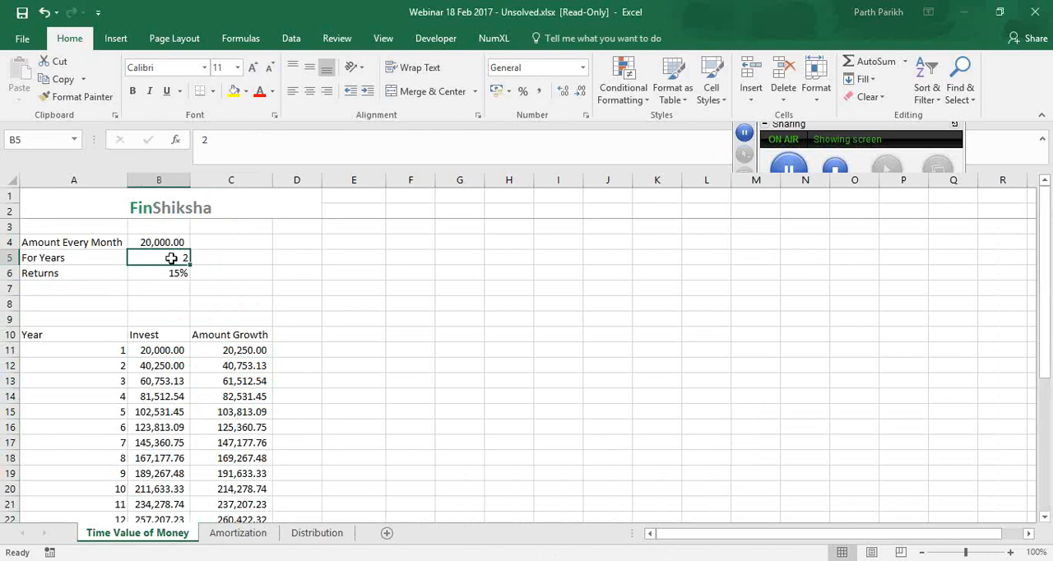
{"action": "scroll", "coordinate": [164, 280], "scroll_direction": "down", "scroll_amount": 5}
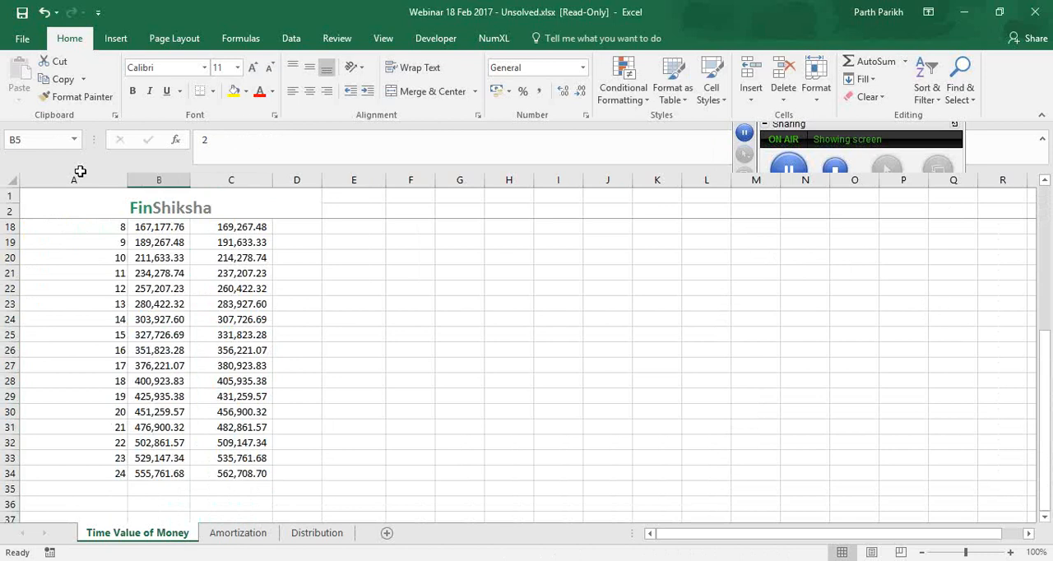
{"action": "left_click_drag", "start_coordinate": [80, 474], "coordinate": [80, 242]}
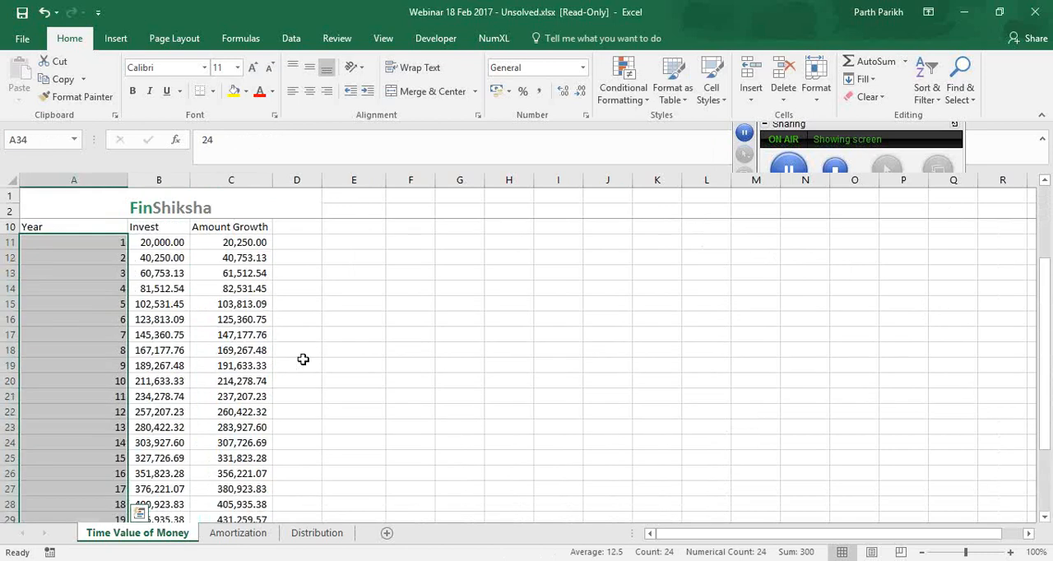
Examine how the first investment, the years and the return rate feed the monthly growth formula in C11
{"action": "scroll", "coordinate": [185, 353], "scroll_direction": "up", "scroll_amount": 3}
{"action": "left_click", "coordinate": [179, 351]}
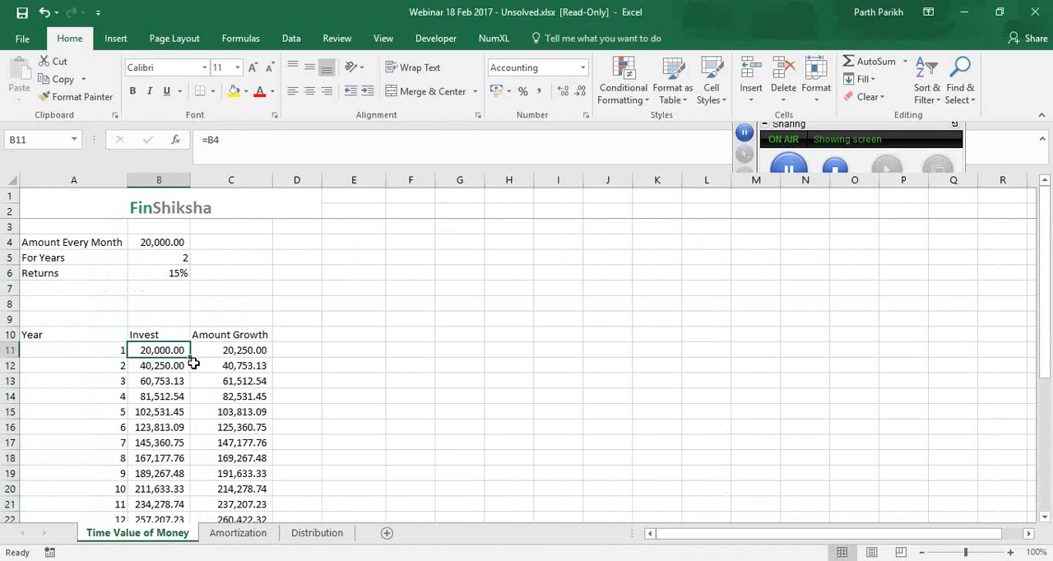
{"action": "left_click", "coordinate": [164, 260]}
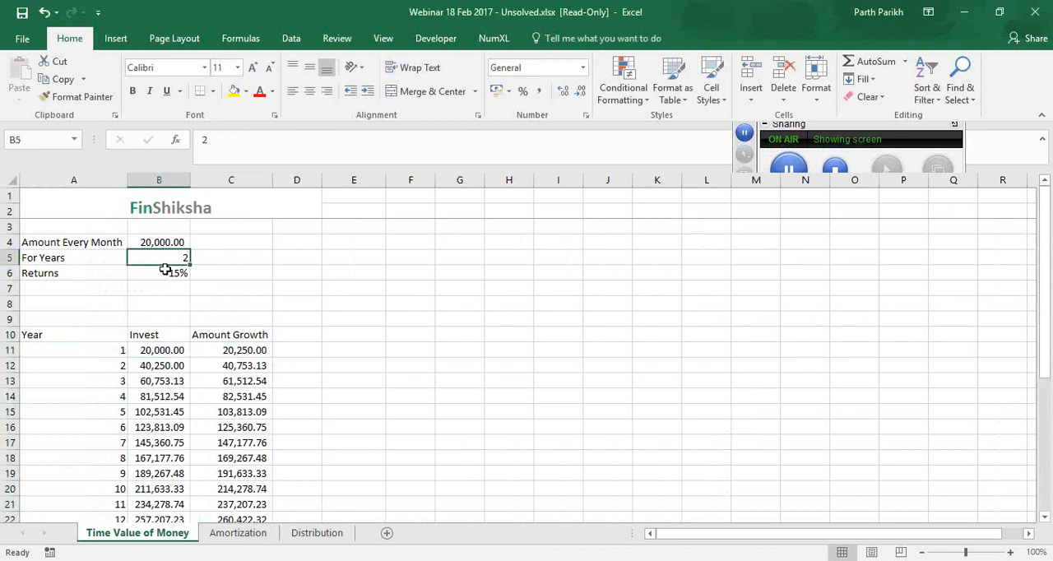
{"action": "left_click", "coordinate": [165, 269]}
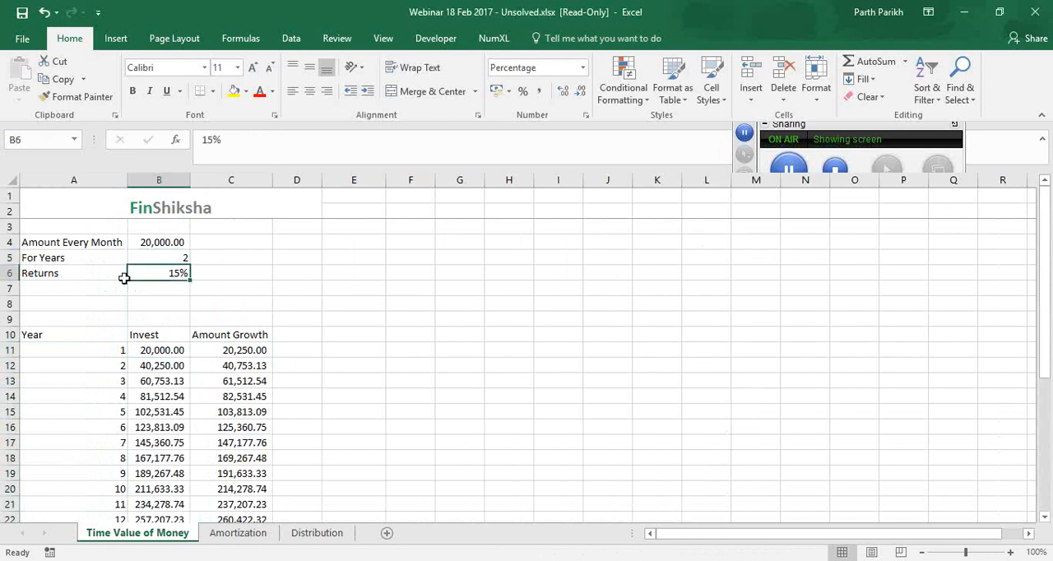
{"action": "left_click", "coordinate": [213, 349]}
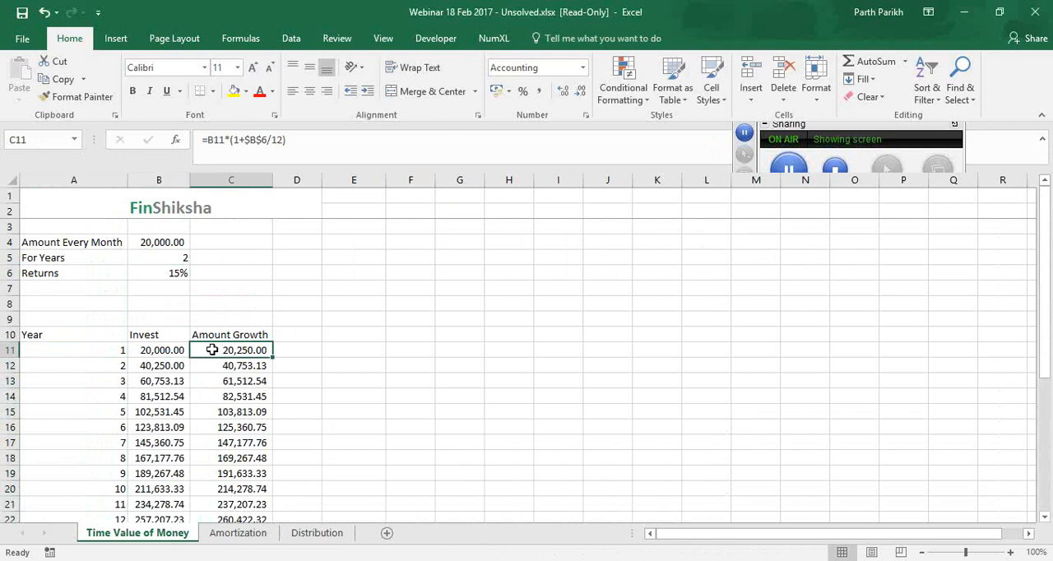
{"action": "left_click", "coordinate": [284, 145]}
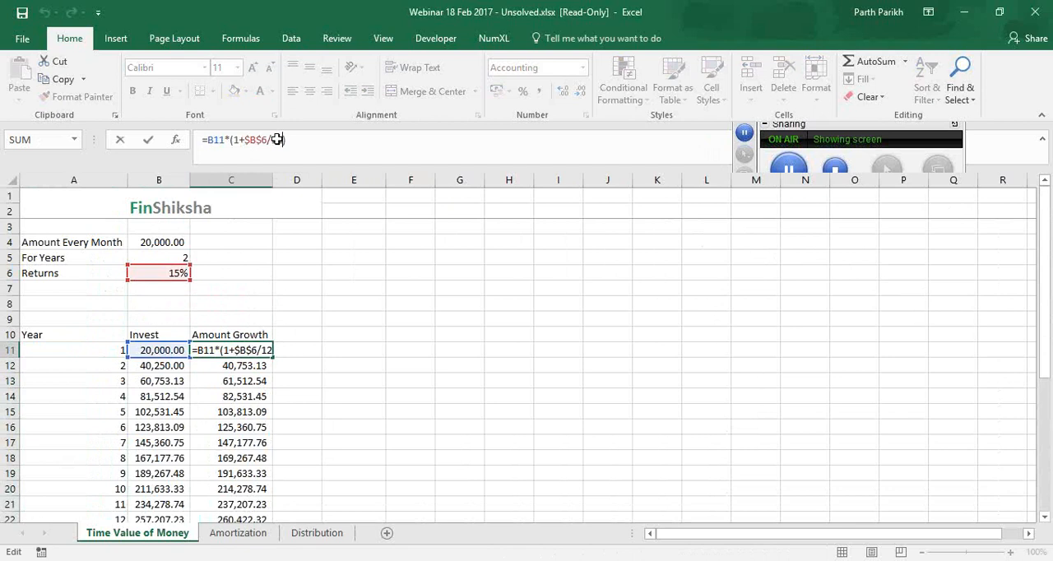
{"action": "key", "text": "ctrl+Return"}
Enter =B6/12*B11 in D11 to calculate the first month's interest as a check
{"action": "left_click", "coordinate": [304, 350]}
{"action": "type", "text": "="}
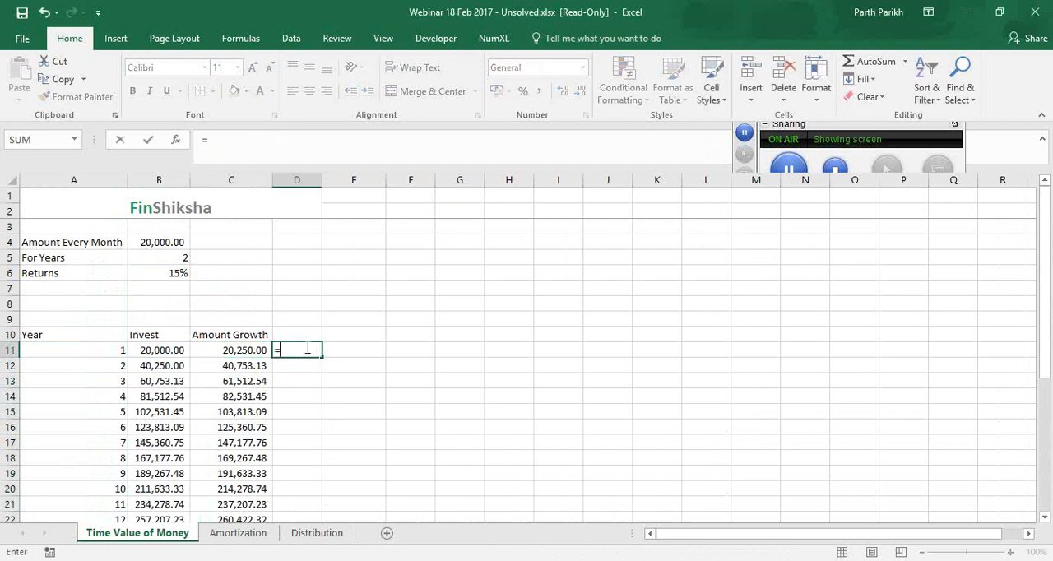
{"action": "type", "text": "1"}
{"action": "key", "text": "BackSpace"}
{"action": "left_click", "coordinate": [178, 275]}
{"action": "type", "text": "/12"}
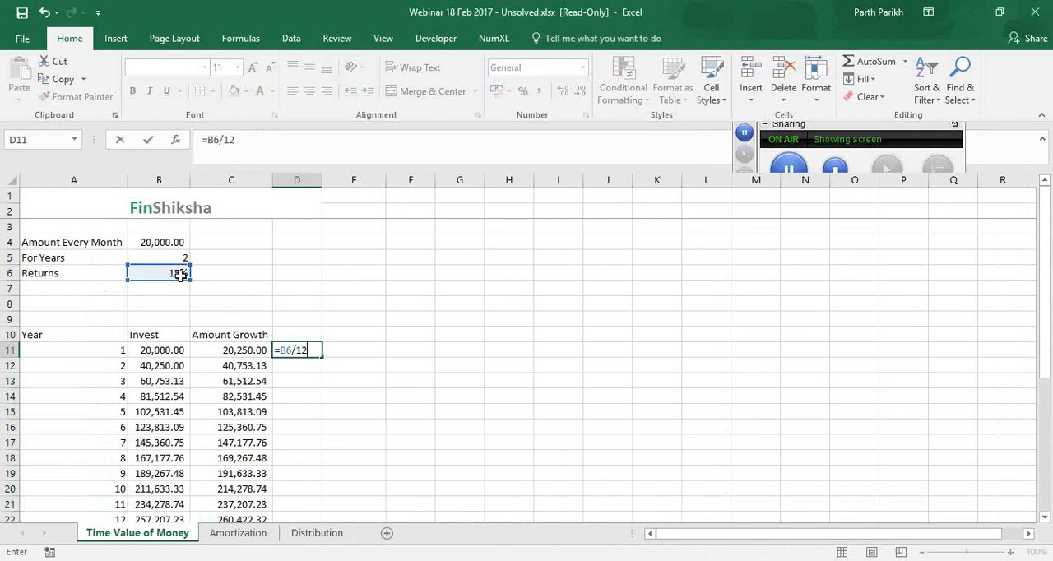
{"action": "type", "text": "*"}
{"action": "left_click", "coordinate": [168, 344]}
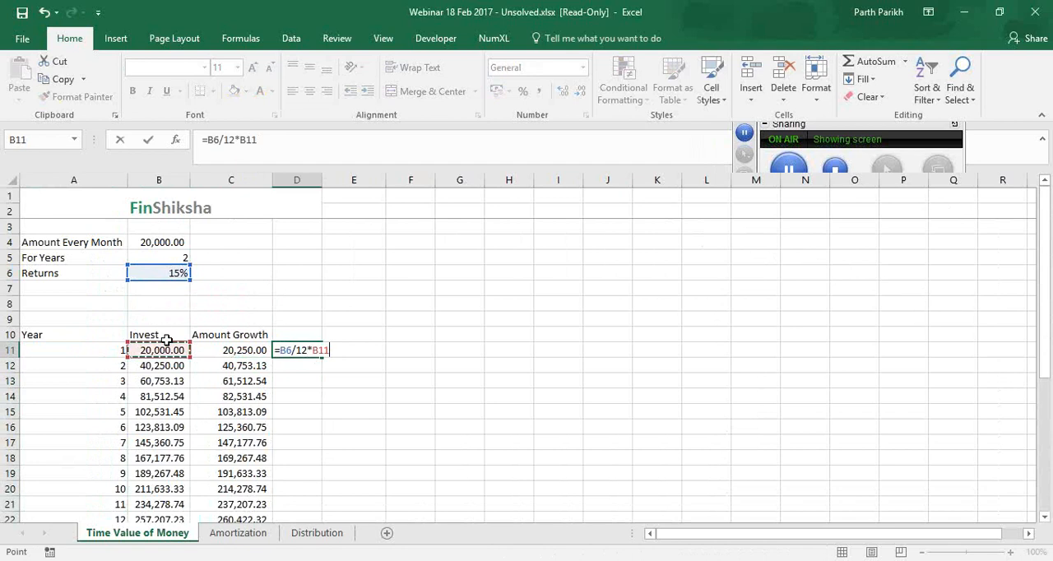
{"action": "key", "text": "ctrl+Return"}
Compare the check with the growth formula in C11 and clear the trial calculation from D11
{"action": "left_click", "coordinate": [232, 350]}
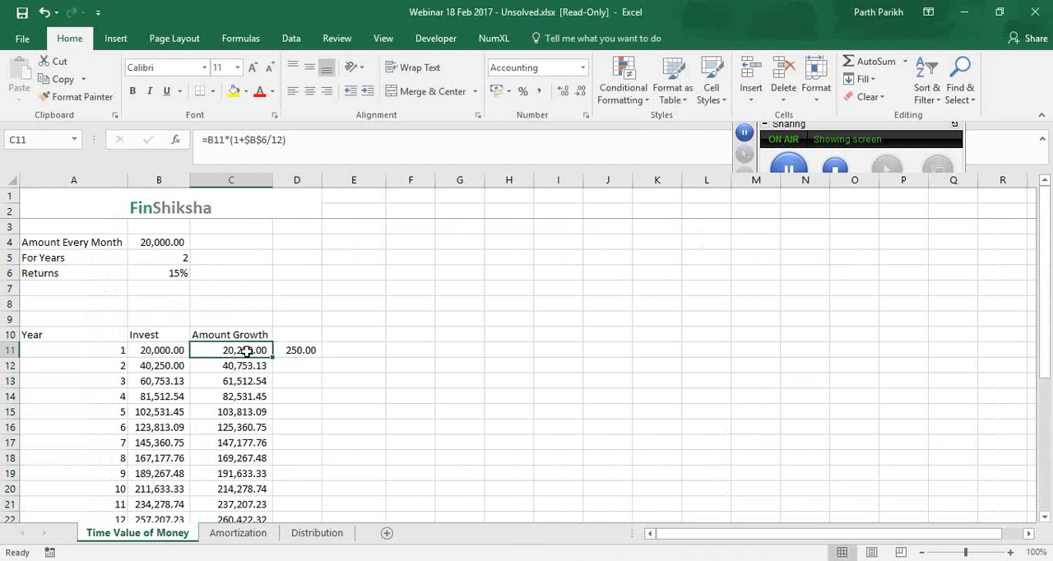
{"action": "left_click", "coordinate": [314, 351]}
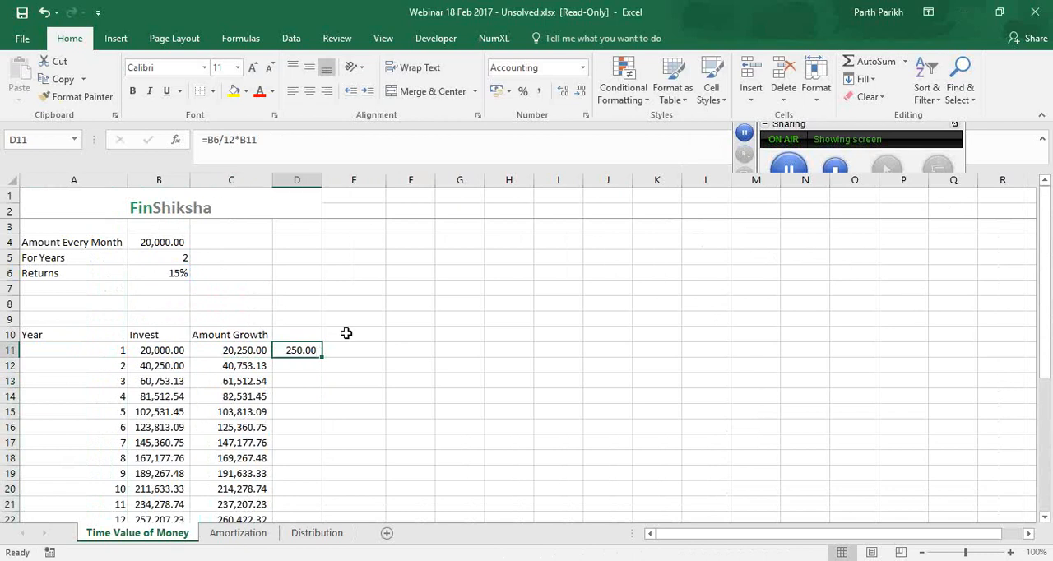
{"action": "key", "text": "Delete"}
Check the final period's Amount Growth formula in C34
{"action": "scroll", "coordinate": [211, 277], "scroll_direction": "down", "scroll_amount": 3}
{"action": "scroll", "coordinate": [211, 461], "scroll_direction": "down", "scroll_amount": 3}
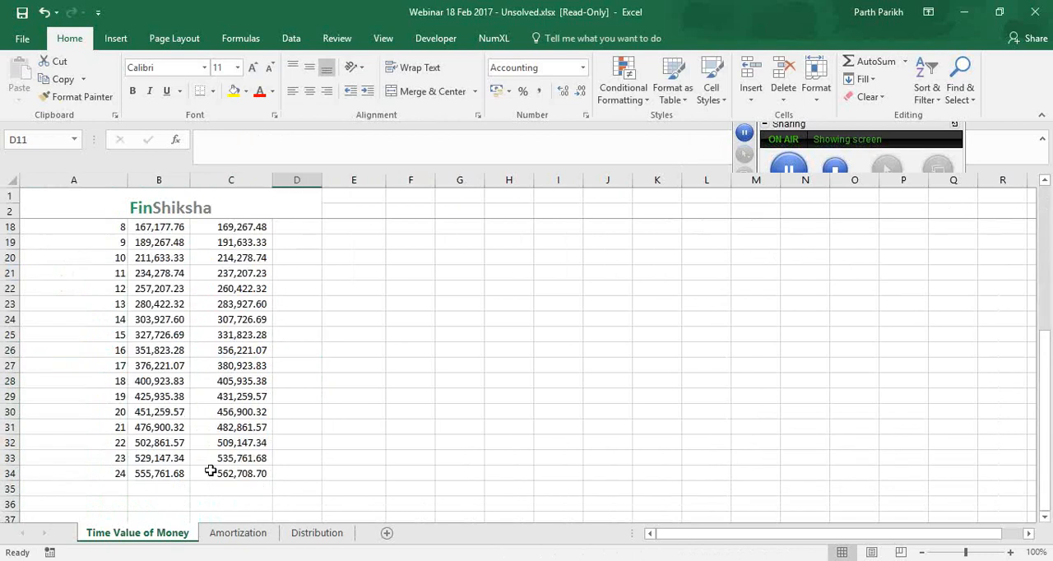
{"action": "left_click", "coordinate": [205, 472]}
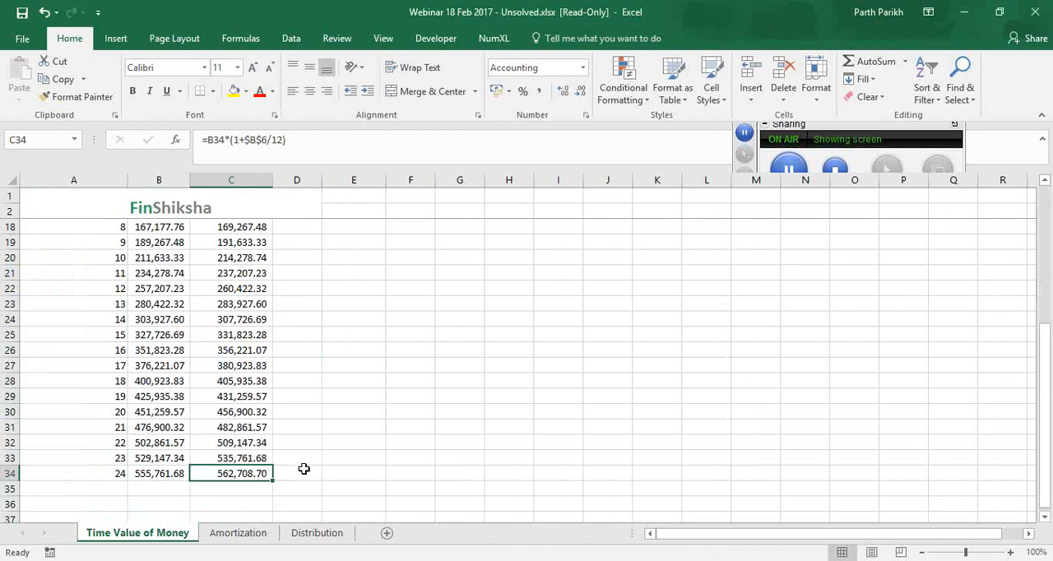
{"action": "scroll", "coordinate": [304, 465], "scroll_direction": "up", "scroll_amount": 5}
{"action": "left_click", "coordinate": [351, 335]}
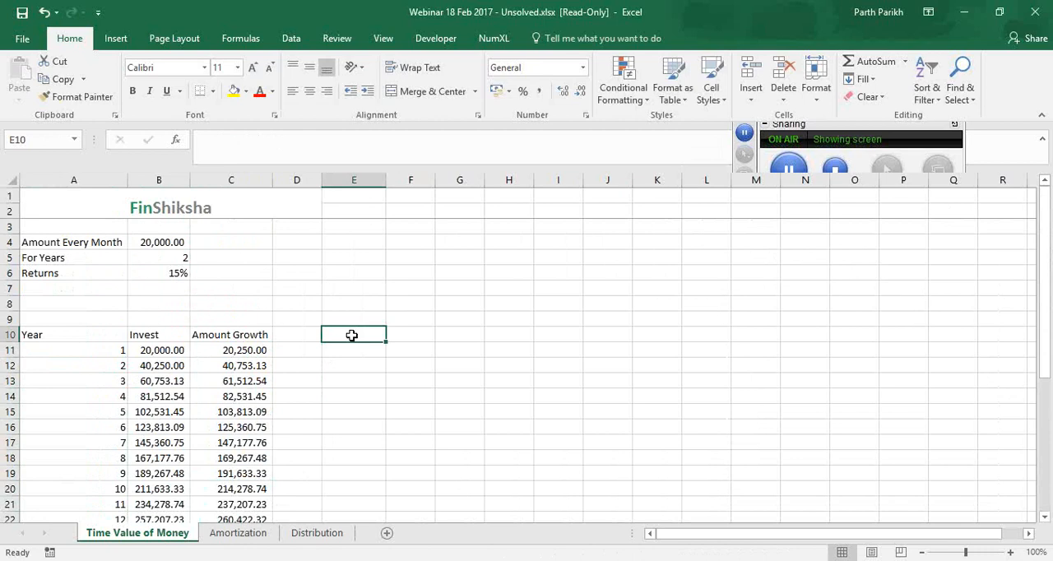
{"action": "type", "text": "="}
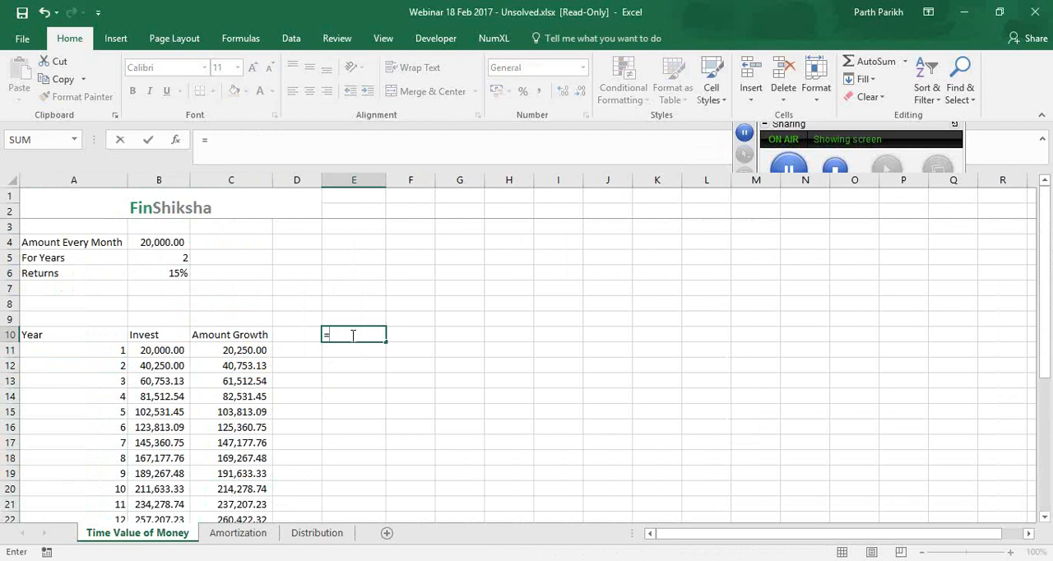
{"action": "type", "text": "fv"}
{"action": "key", "text": "Tab"}
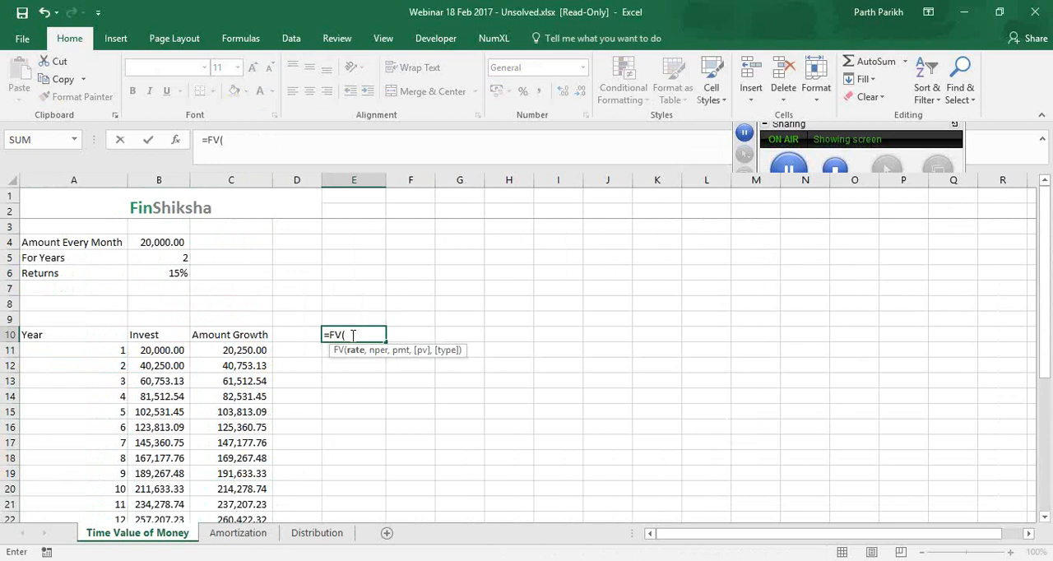
{"action": "key", "text": "ctrl+a"}
{"action": "key", "text": "Escape"}
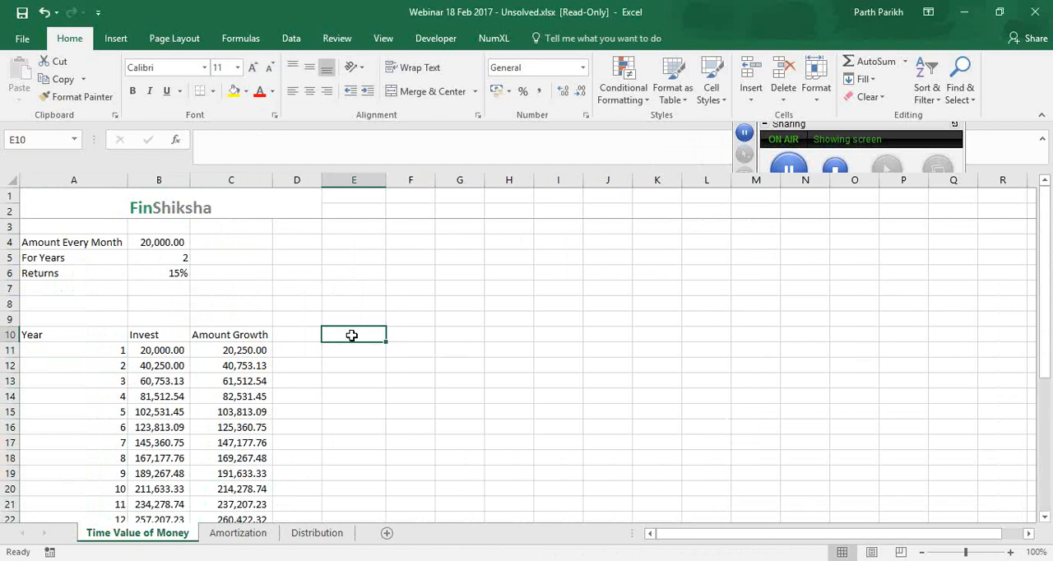
Begin an FV formula in E10 with the monthly rate argument B6/12
{"action": "type", "text": "=fv"}
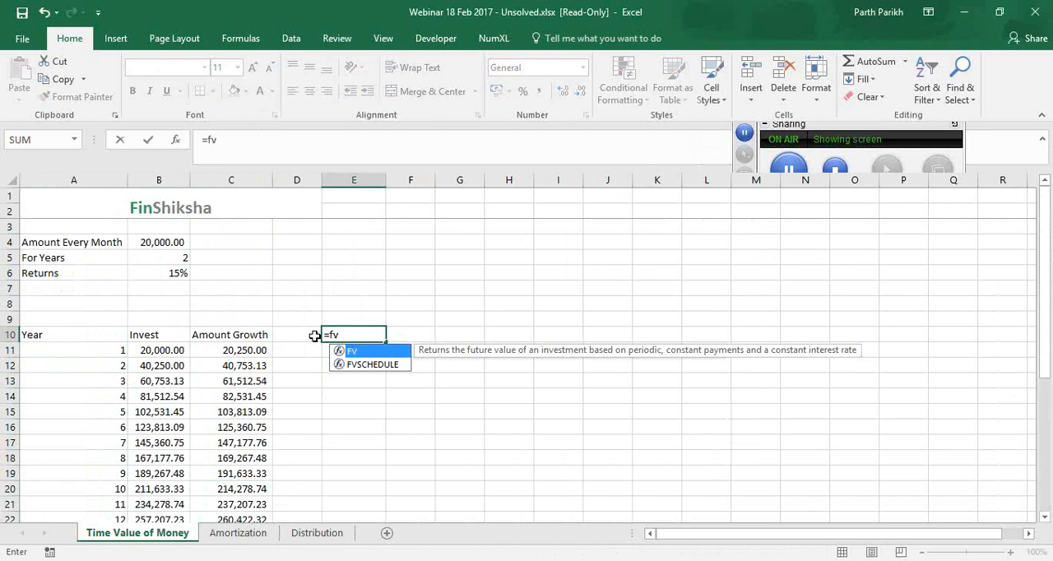
{"action": "key", "text": "Tab"}
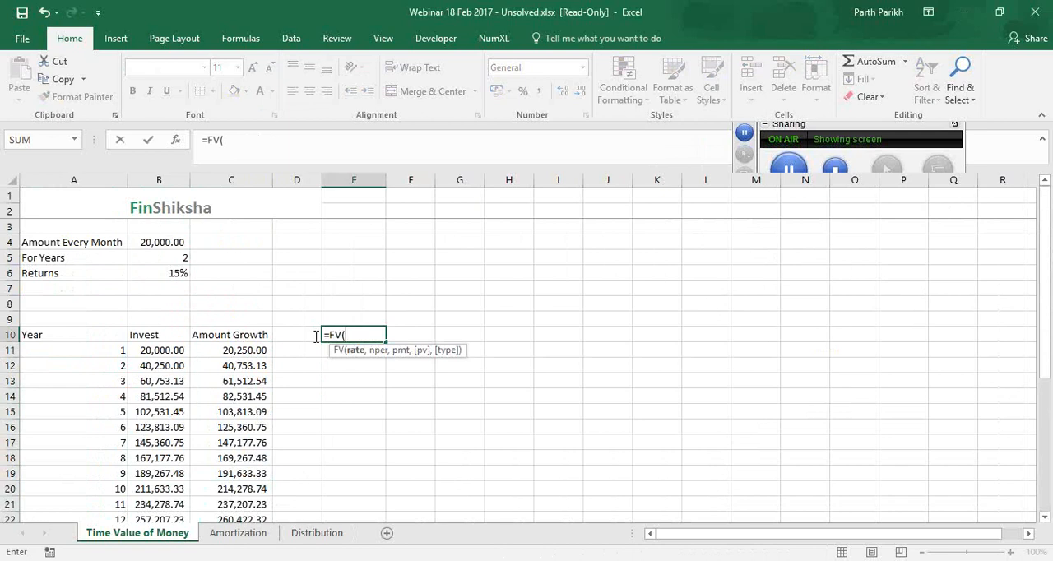
{"action": "left_click", "coordinate": [189, 276]}
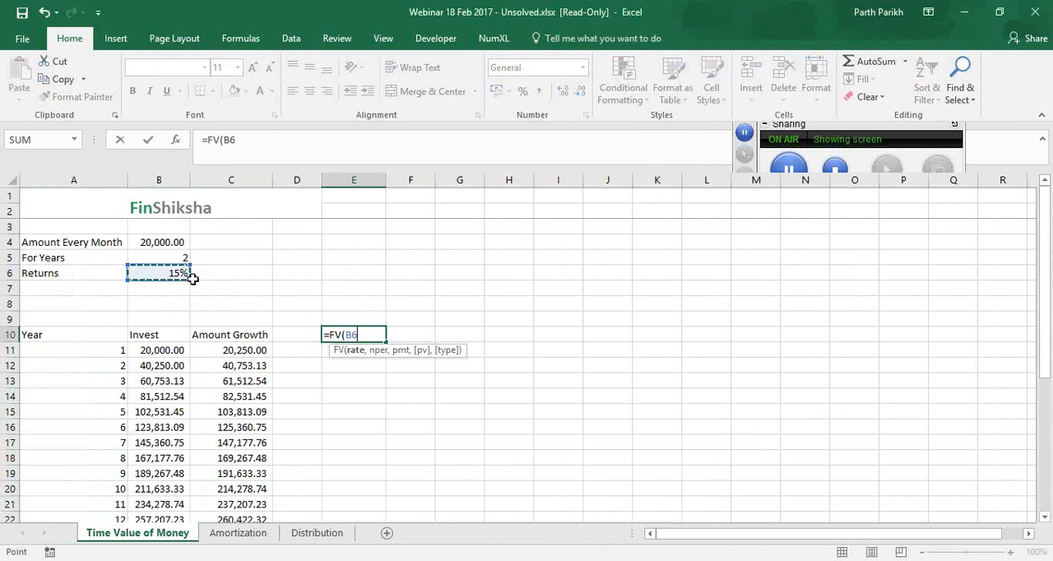
{"action": "type", "text": "/12,"}
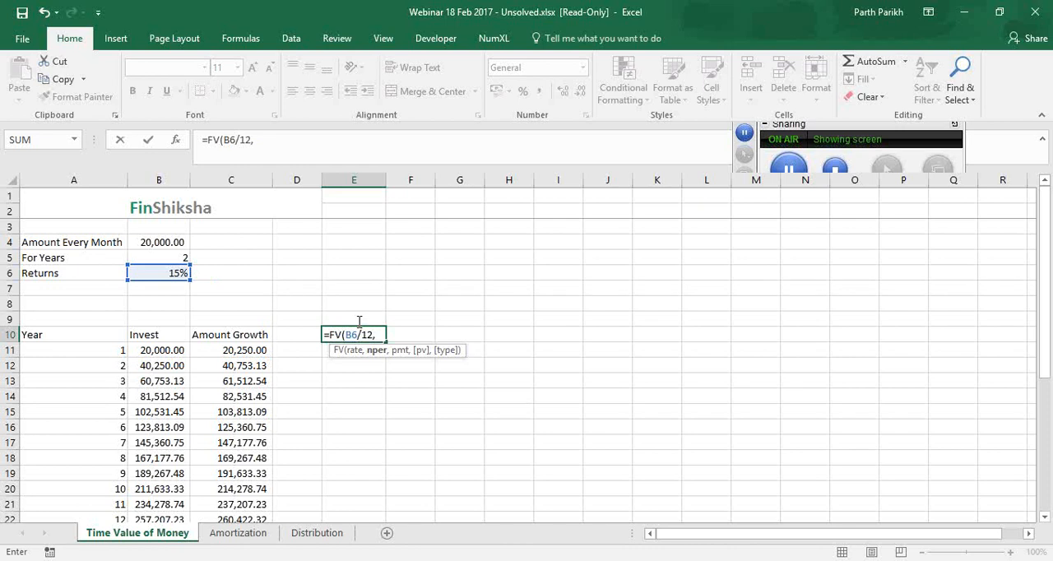
Add B5*12 as the number of periods in the FV formula in E10
{"action": "left_click", "coordinate": [175, 257]}
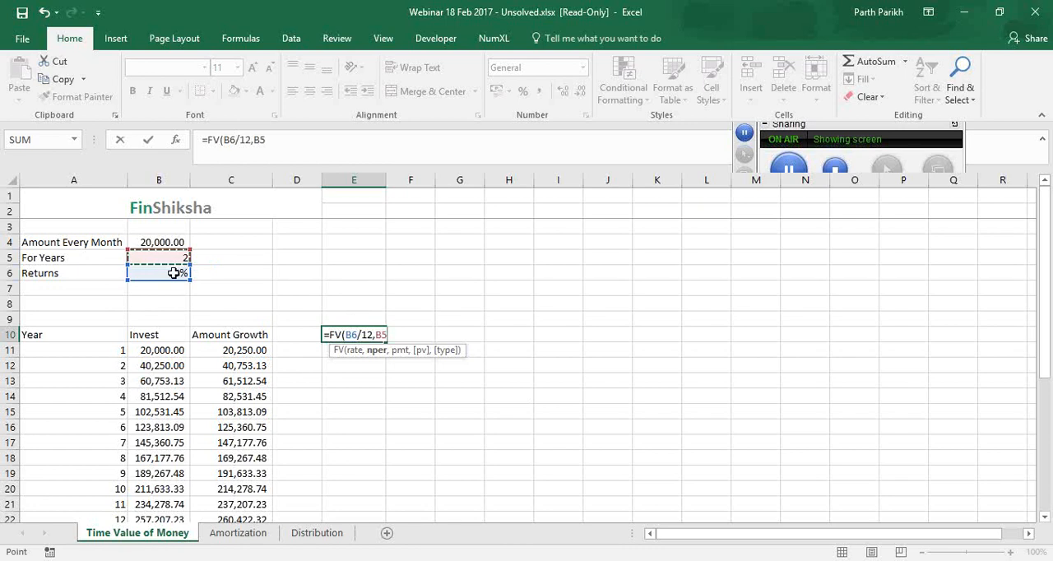
{"action": "type", "text": "*12,"}
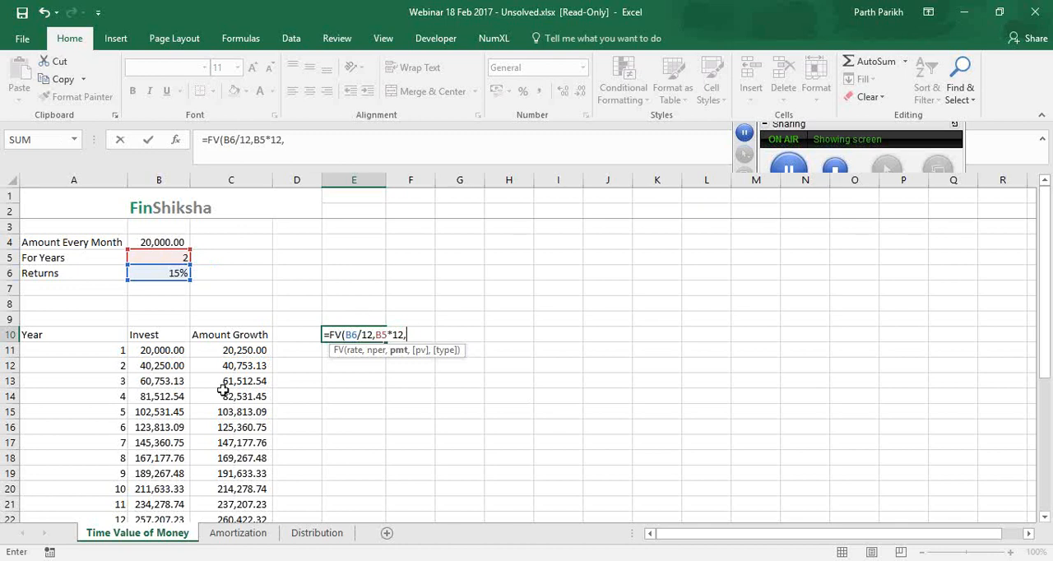
Complete the FV formula in E10 with B4 as the payment, no present value and payment type 0
{"action": "left_click", "coordinate": [159, 243]}
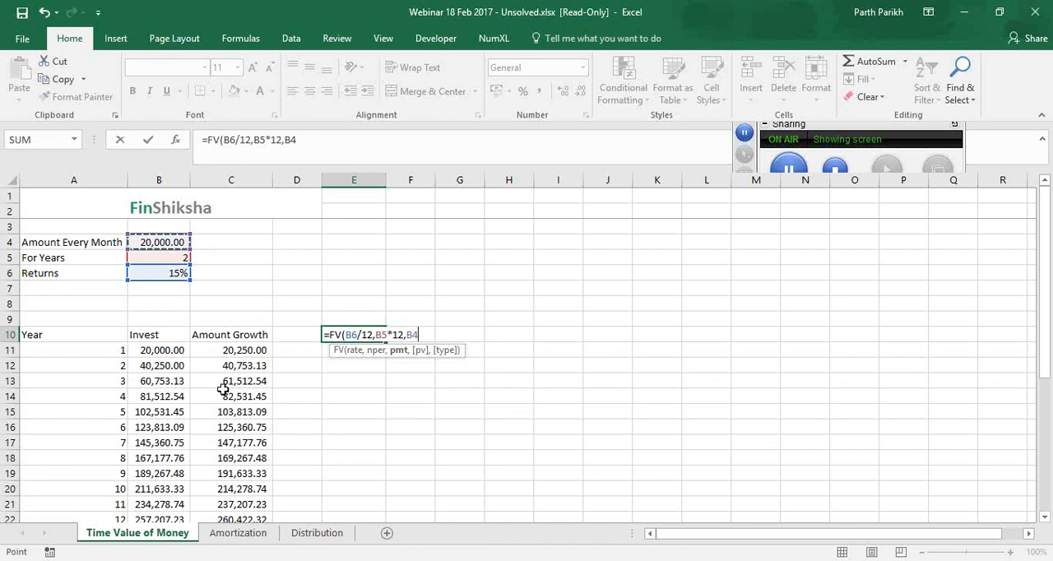
{"action": "left_click", "coordinate": [955, 373]}
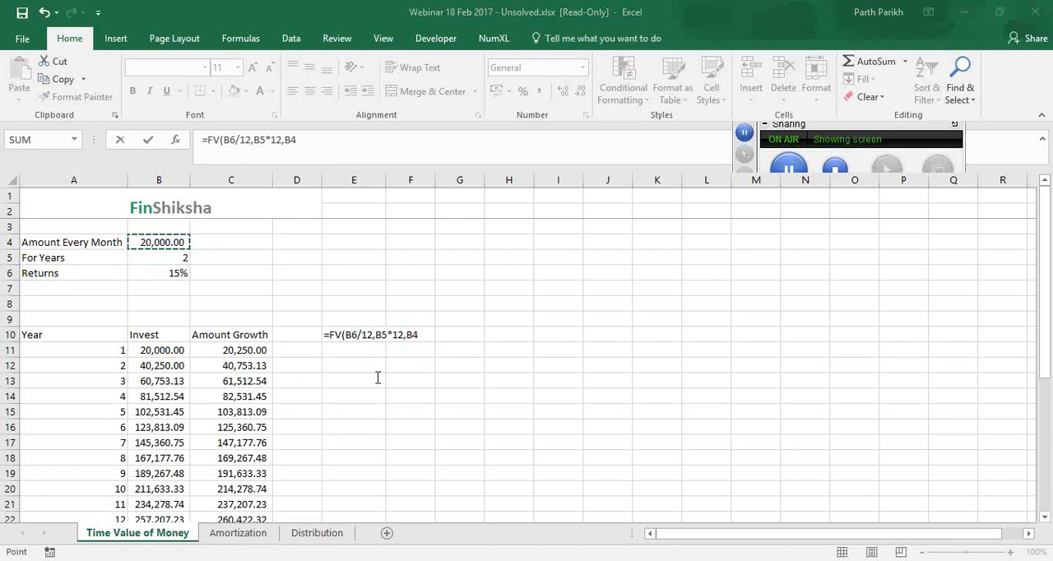
{"action": "left_click", "coordinate": [423, 334]}
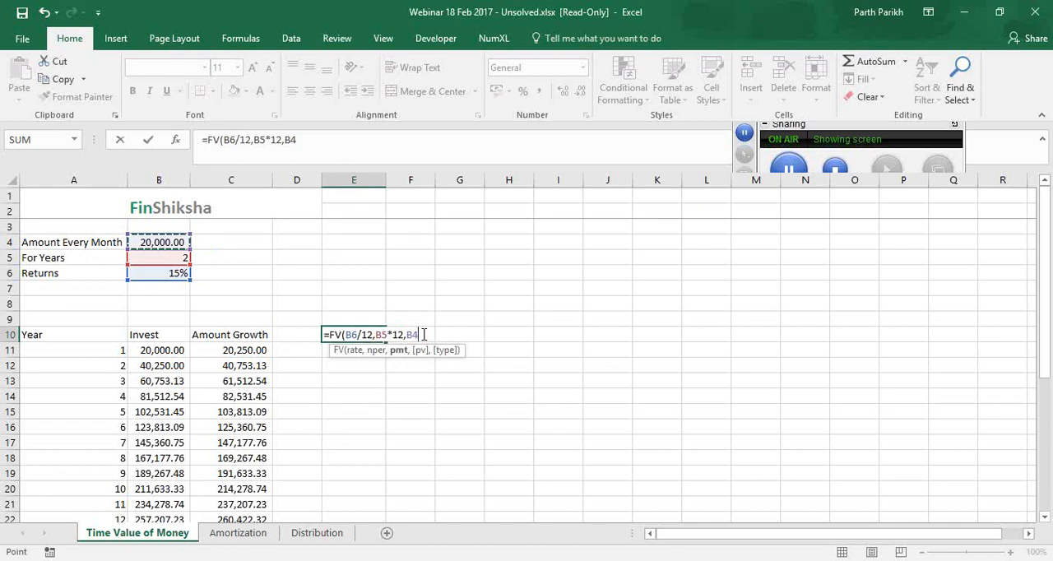
{"action": "type", "text": ","}
{"action": "type", "text": ","}
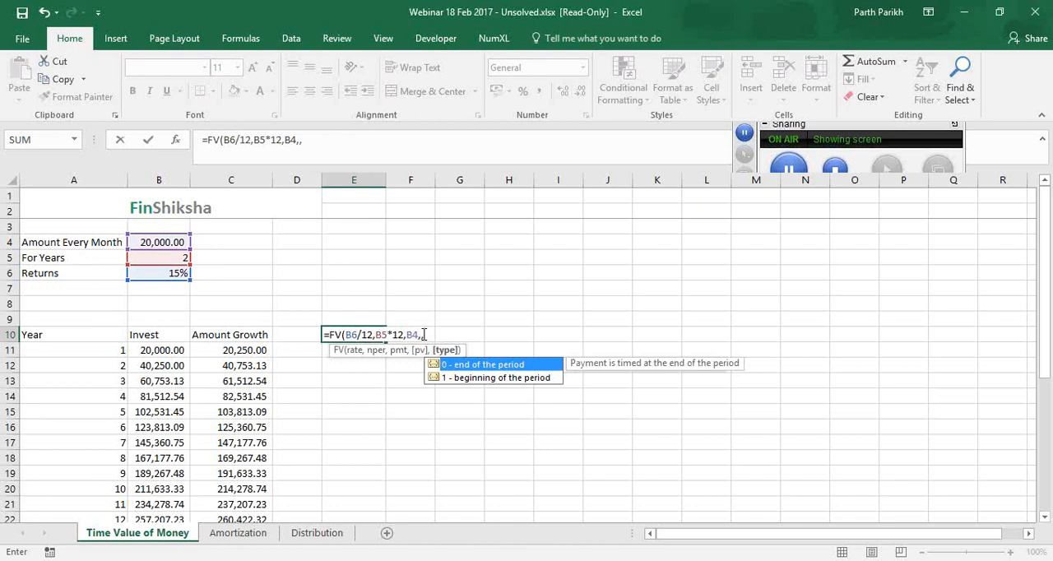
{"action": "type", "text": "0)"}
{"action": "key", "text": "Return"}
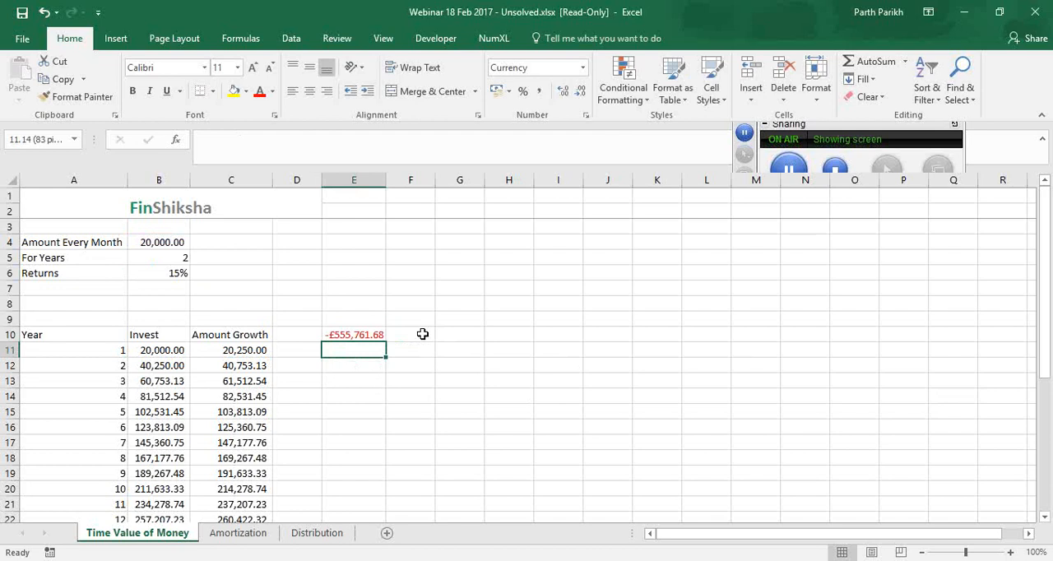
Compare the FV result with the final period's Invest and Amount Growth cells, B34 and C34
{"action": "scroll", "coordinate": [351, 434], "scroll_direction": "down", "scroll_amount": 7}
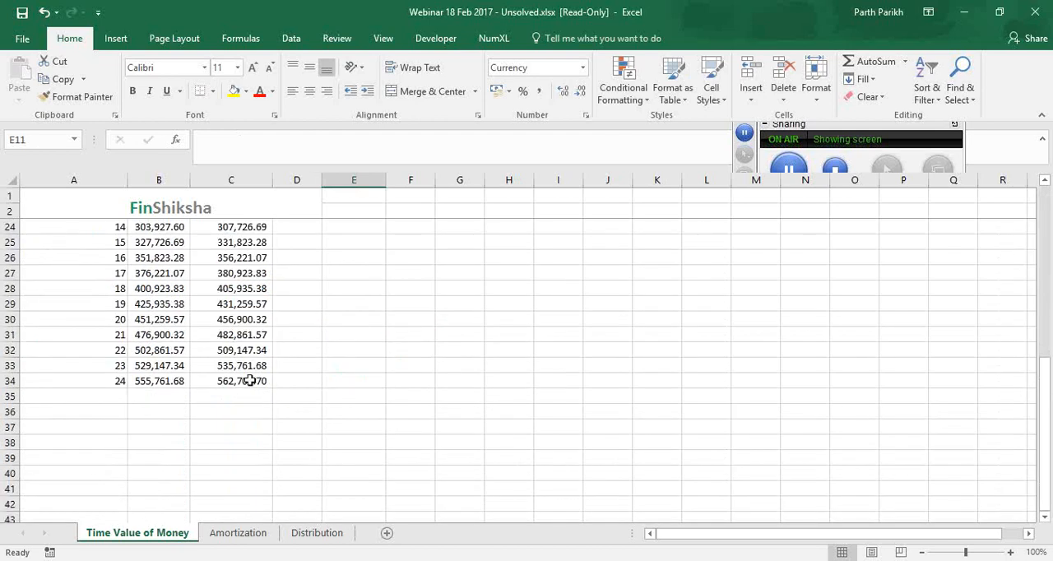
{"action": "left_click", "coordinate": [156, 382]}
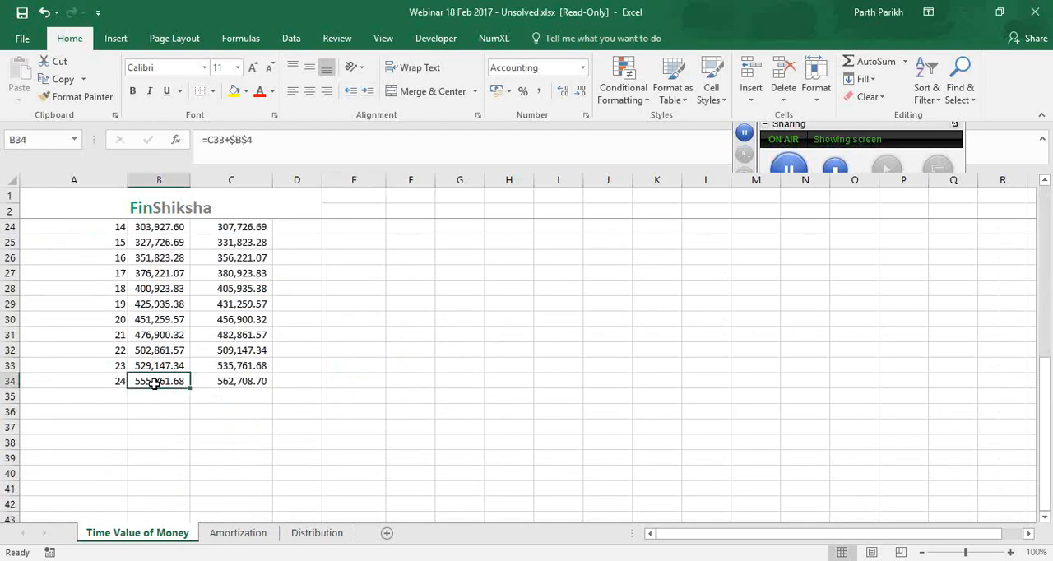
{"action": "left_click", "coordinate": [226, 385]}
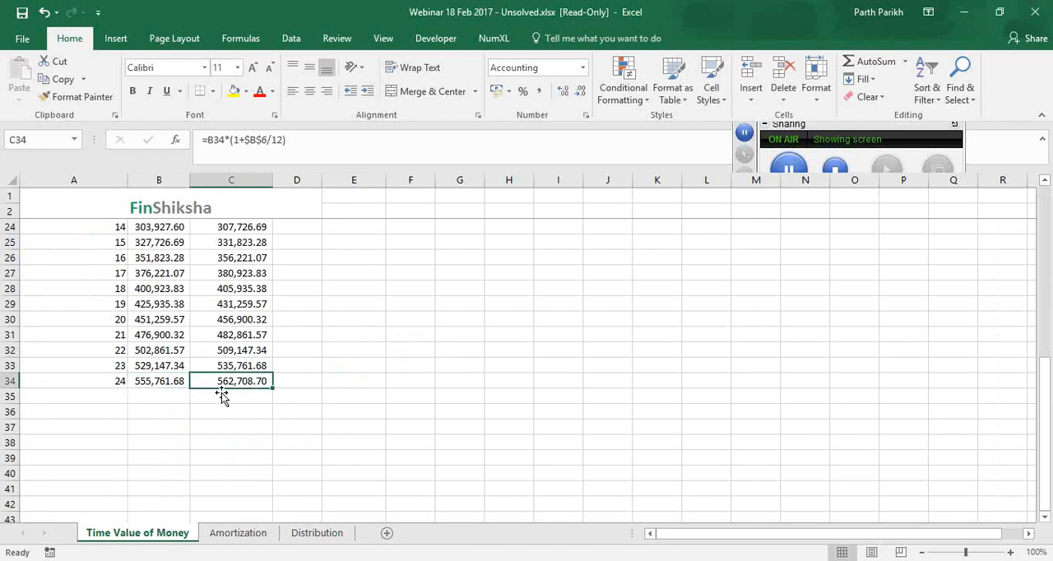
{"action": "left_click", "coordinate": [166, 383]}
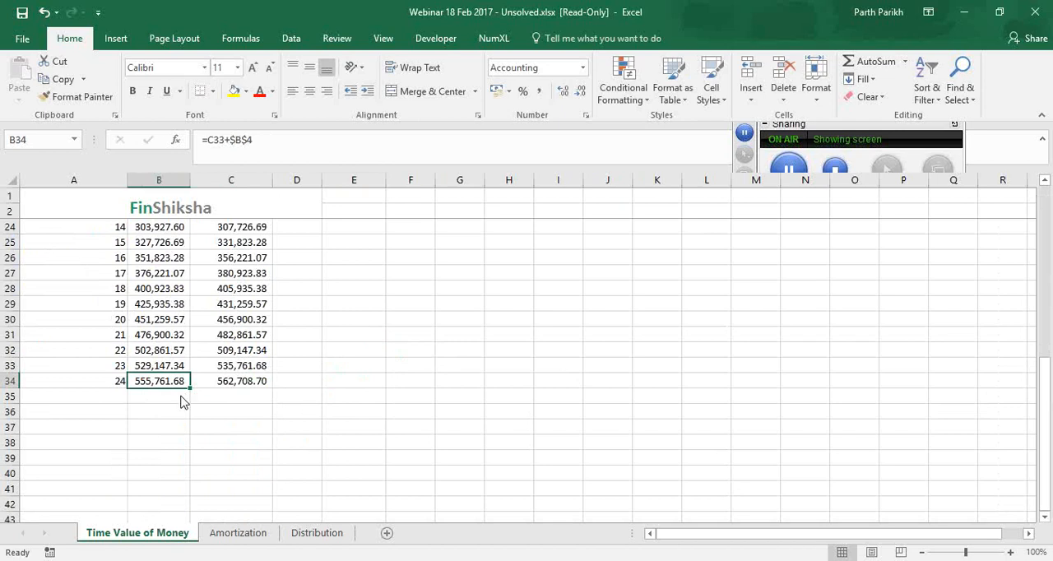
Highlight the FV result in E10 with a yellow fill
{"action": "scroll", "coordinate": [341, 347], "scroll_direction": "up", "scroll_amount": 8}
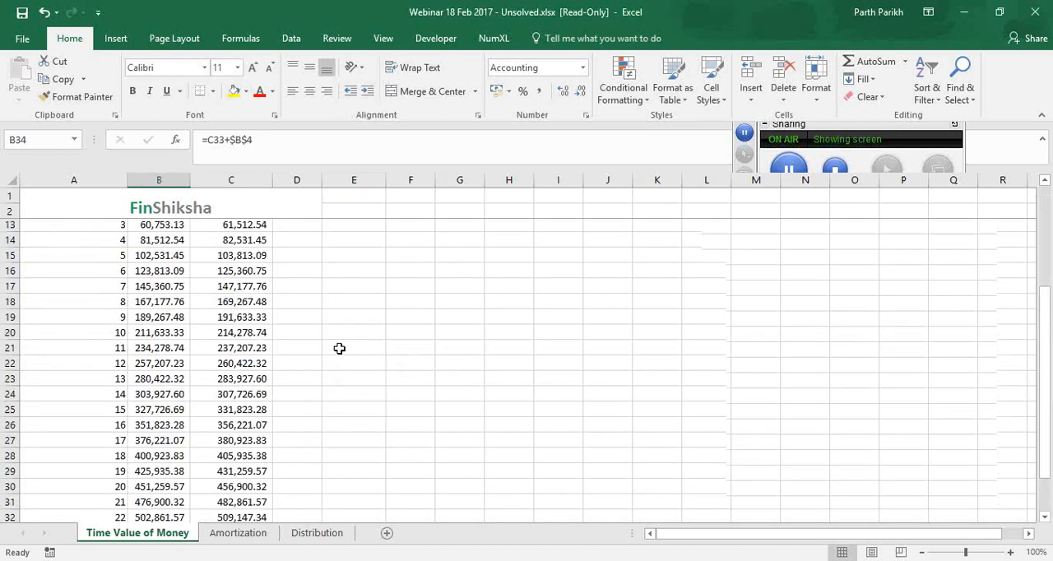
{"action": "left_click", "coordinate": [354, 338]}
{"action": "key", "text": "alt+h"}
{"action": "key", "text": "h"}
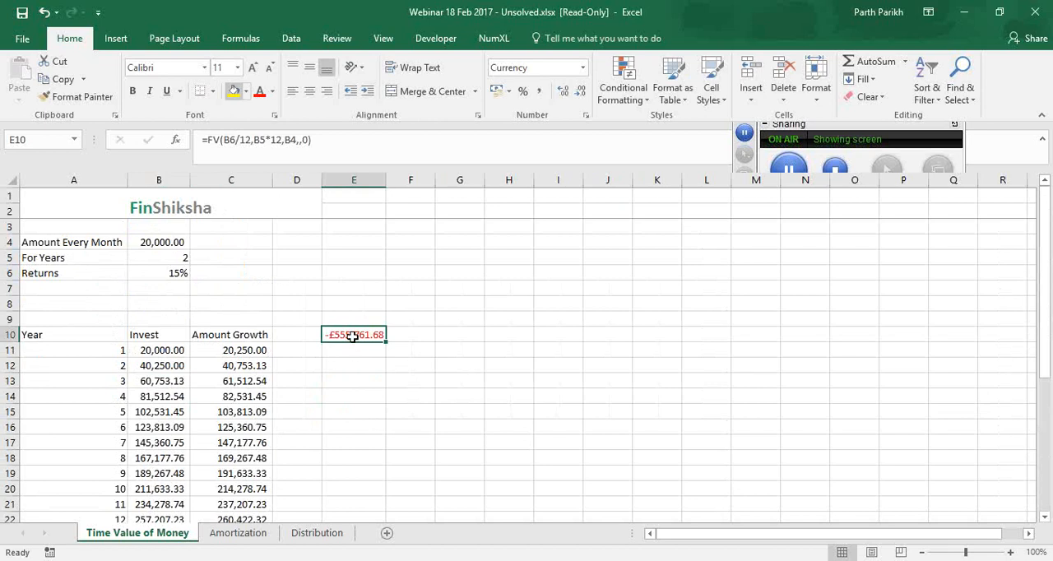
{"action": "key", "text": "Return"}
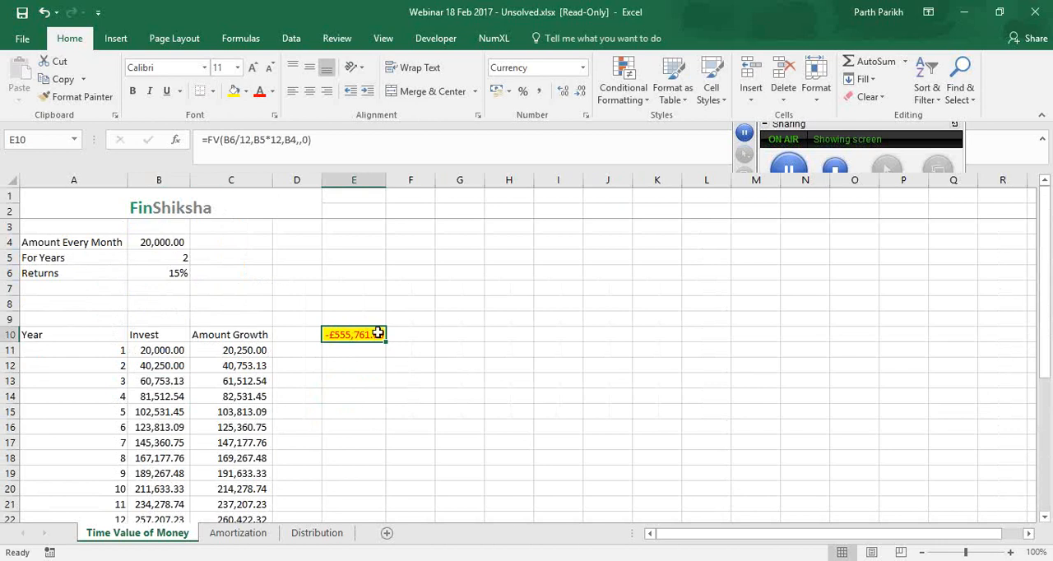
Make the payment argument in E10's FV formula negative, as -B4
{"action": "left_click", "coordinate": [285, 139]}
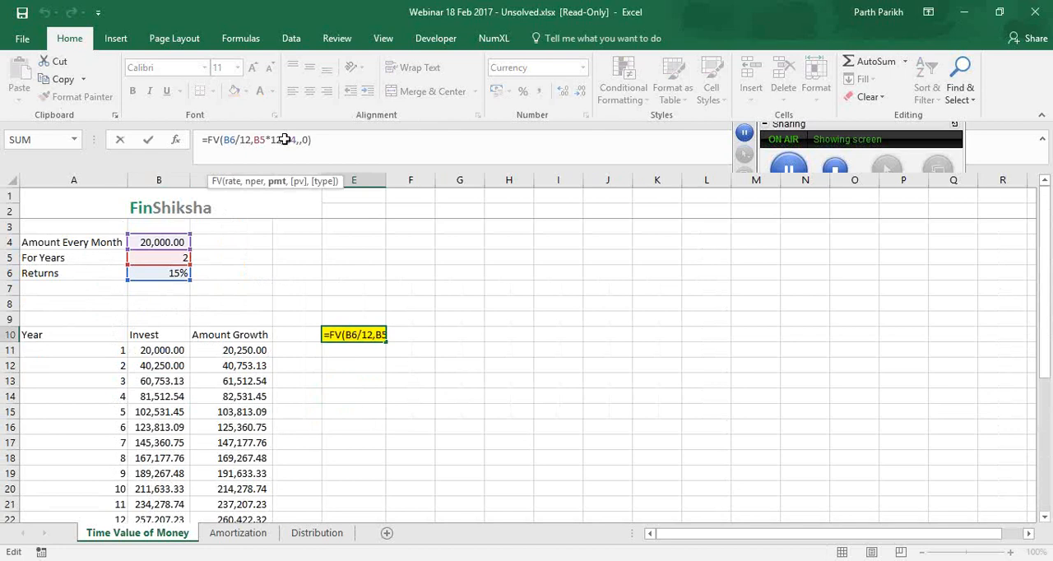
{"action": "type", "text": "-"}
{"action": "key", "text": "Return"}
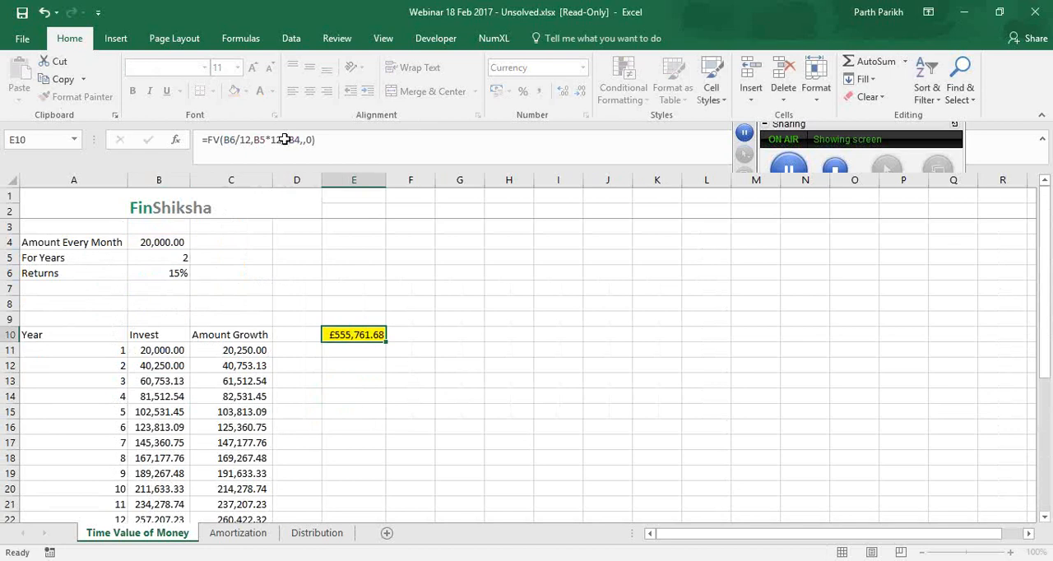
Review the monthly amount in B4 and the payment argument -B4 in E10's FV formula
{"action": "left_click", "coordinate": [155, 240]}
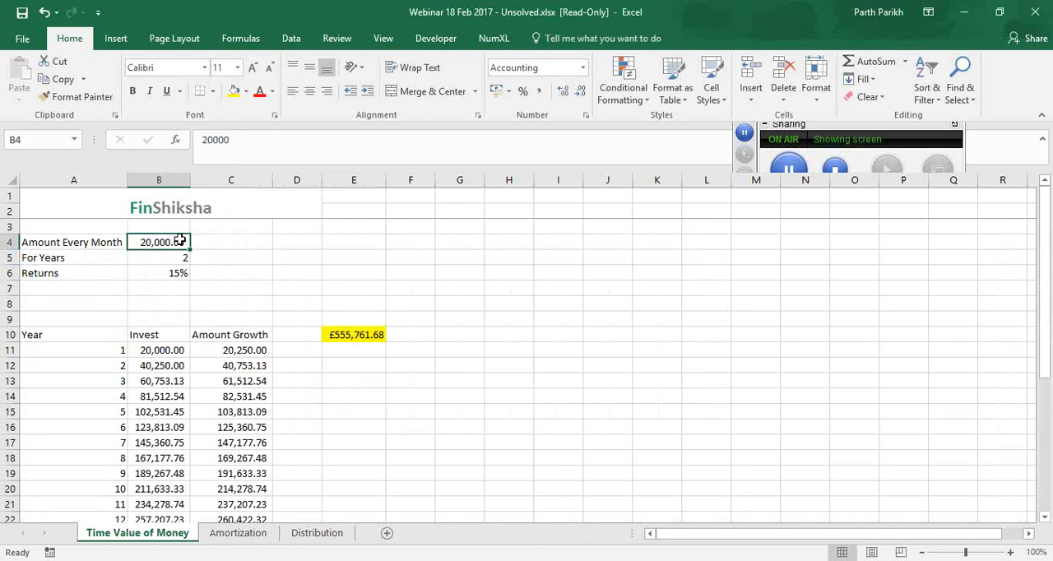
{"action": "left_click", "coordinate": [343, 333]}
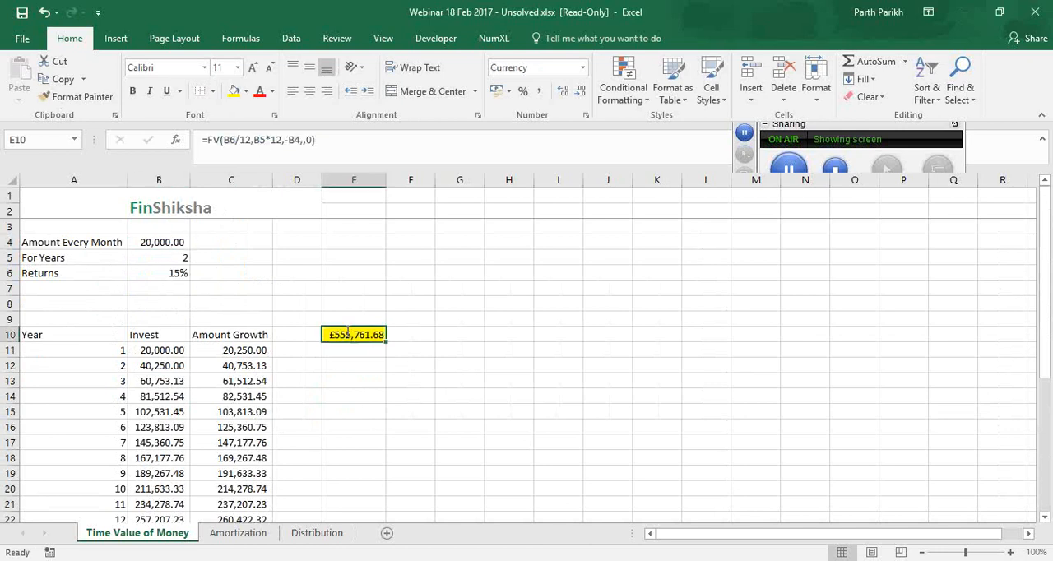
{"action": "left_click", "coordinate": [299, 140]}
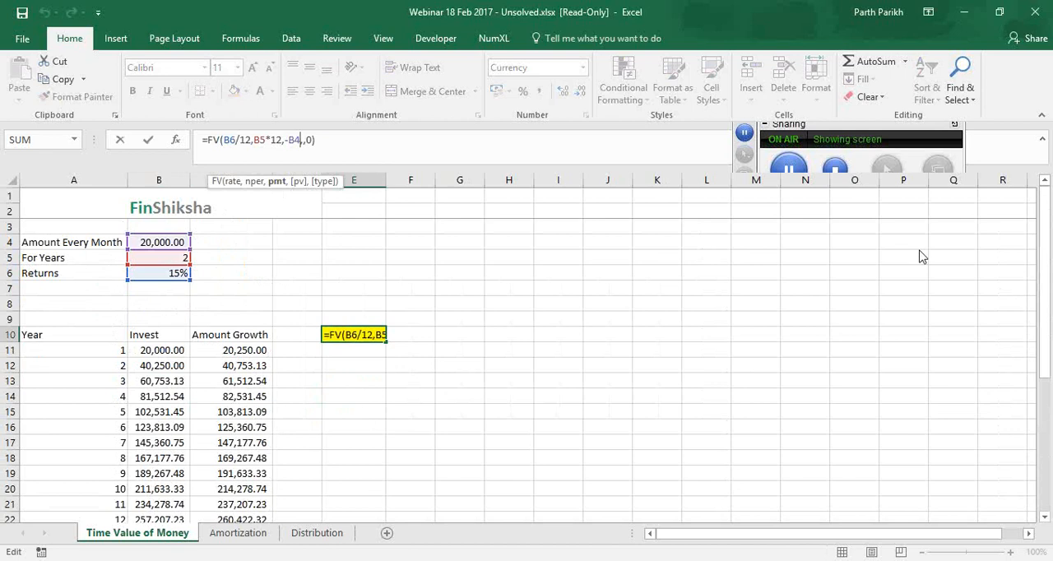
{"action": "left_click", "coordinate": [951, 239]}
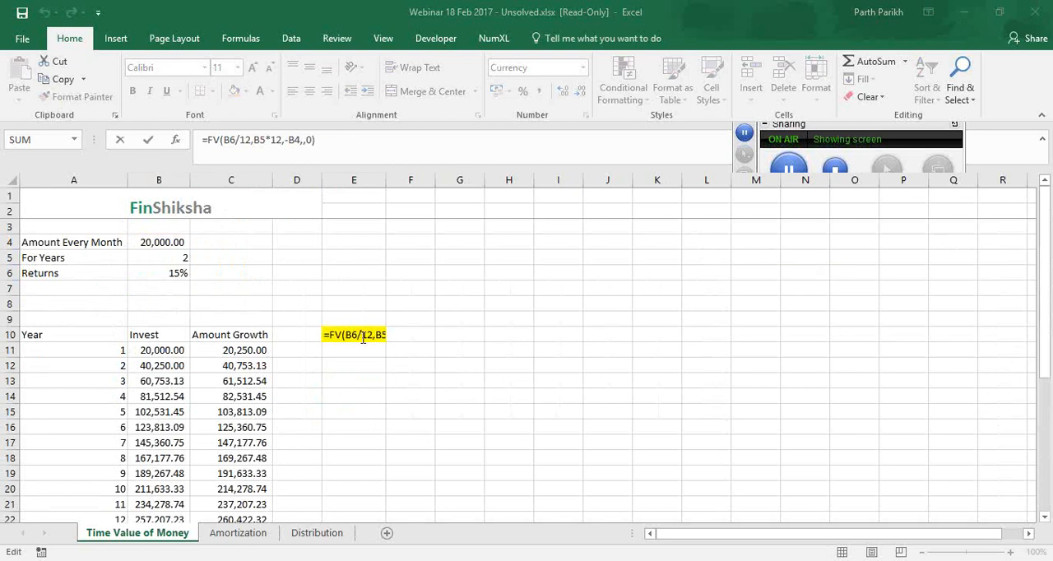
{"action": "left_click", "coordinate": [290, 140]}
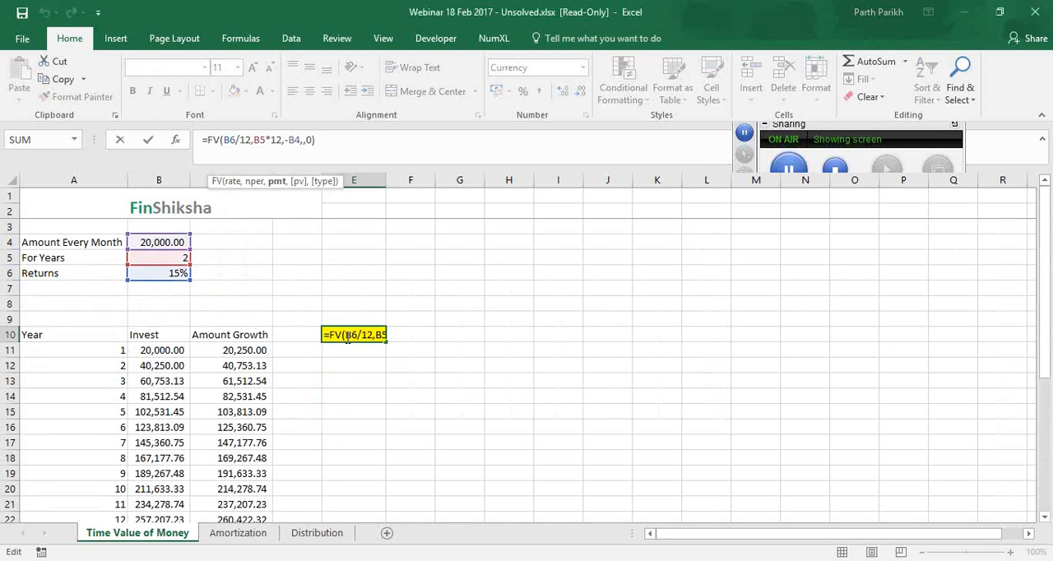
{"action": "type", "text": ","}
{"action": "key", "text": "ctrl+Return"}
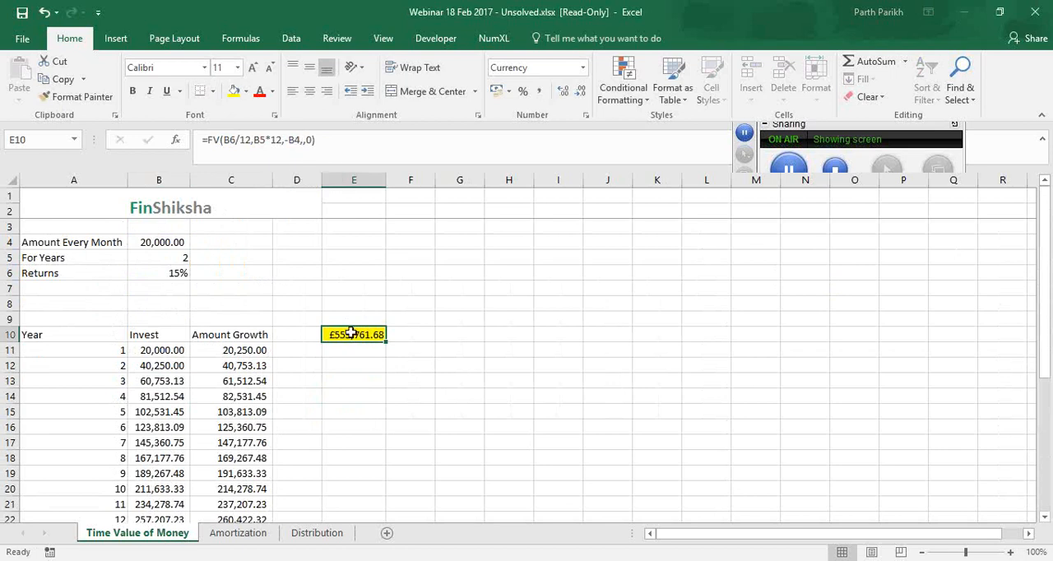
Fill the final Invest value in B34 with yellow and check the growth formula in C34
{"action": "scroll", "coordinate": [280, 469], "scroll_direction": "down", "scroll_amount": 5}
{"action": "left_click", "coordinate": [159, 473]}
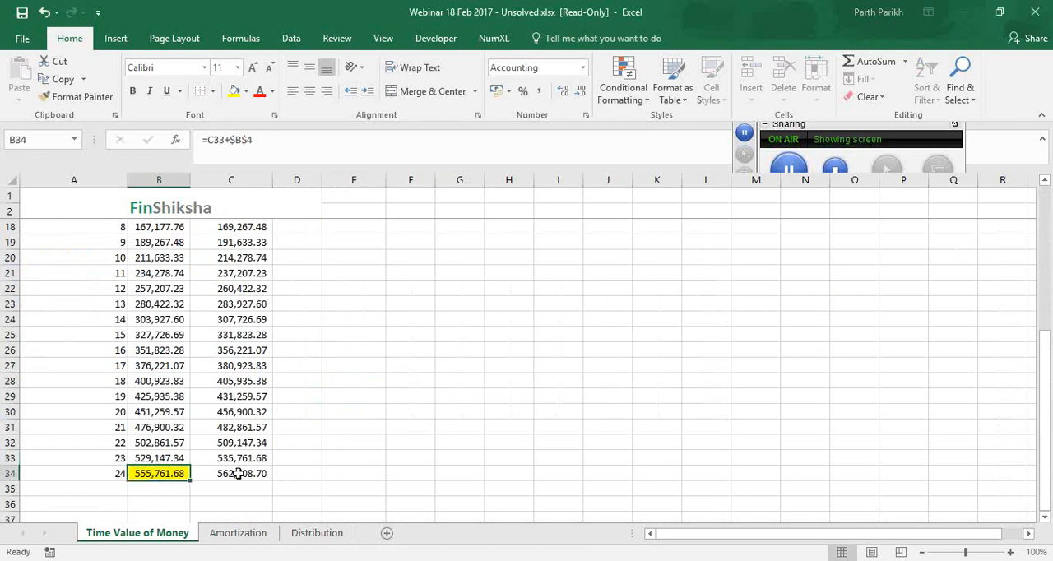
{"action": "left_click", "coordinate": [247, 474]}
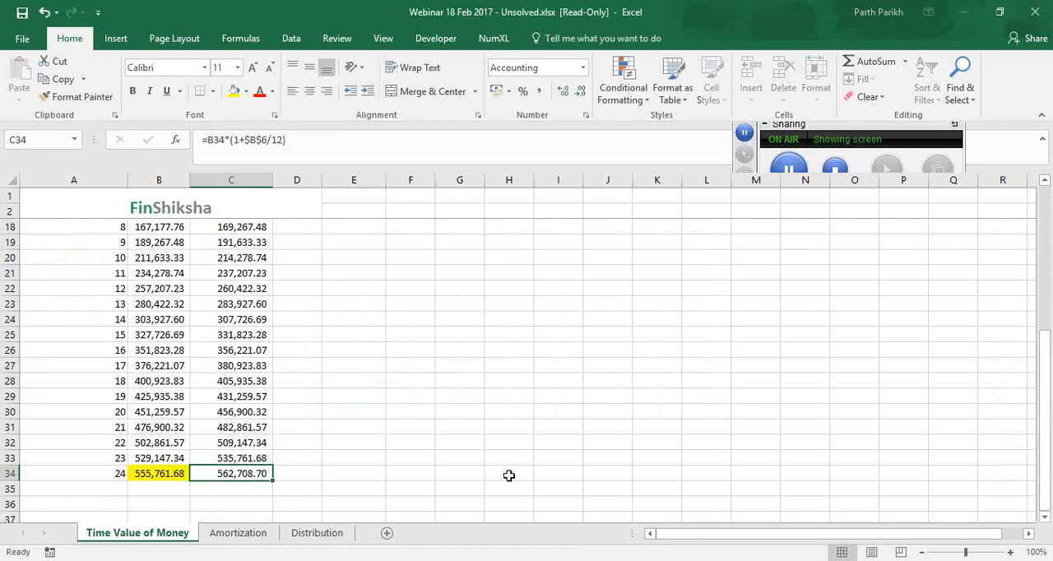
{"action": "left_click", "coordinate": [689, 341]}
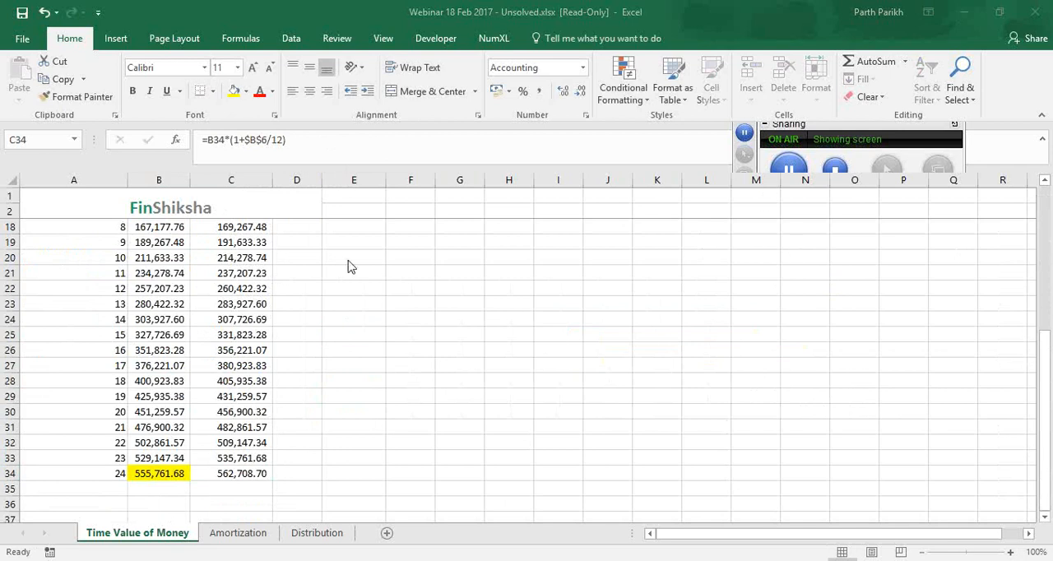
Try the growth formula in C11 without its multiplication sign and restore the original formula
{"action": "scroll", "coordinate": [256, 281], "scroll_direction": "up", "scroll_amount": 3}
{"action": "scroll", "coordinate": [257, 281], "scroll_direction": "up", "scroll_amount": 2}
{"action": "left_click", "coordinate": [239, 350]}
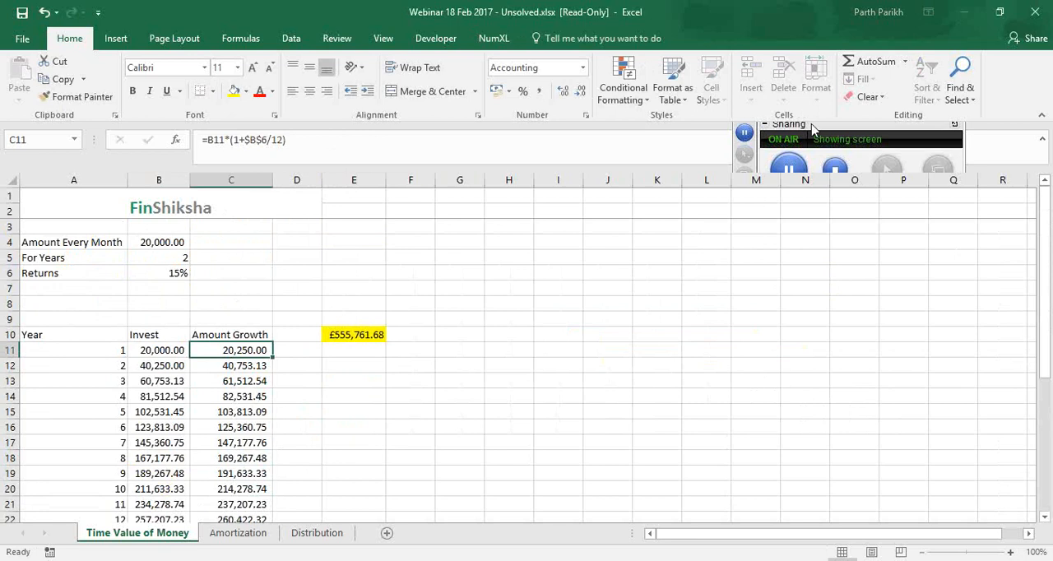
{"action": "left_click", "coordinate": [226, 140]}
{"action": "left_click_drag", "start_coordinate": [225, 140], "coordinate": [229, 140]}
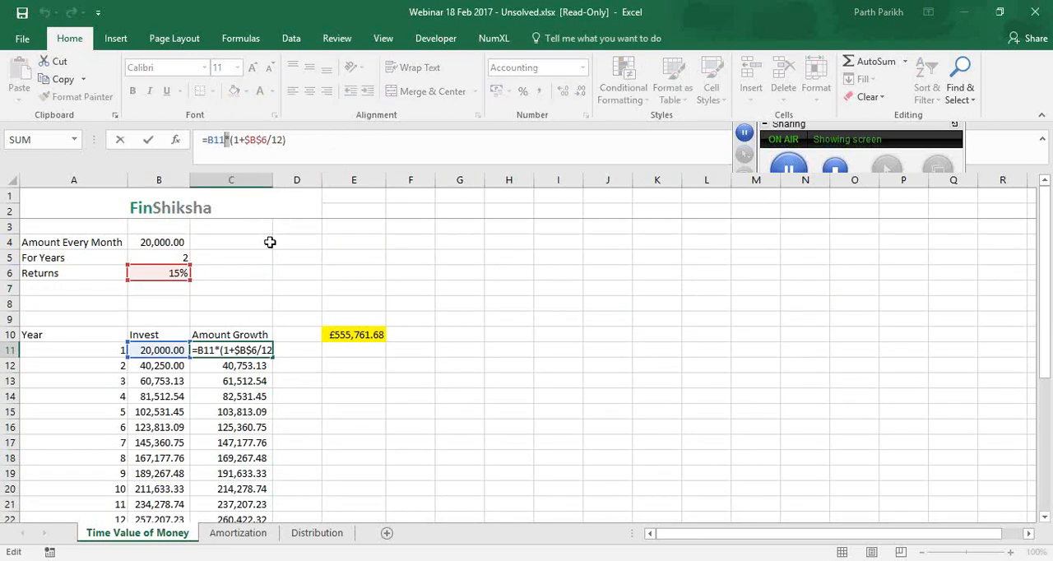
{"action": "key", "text": "Delete"}
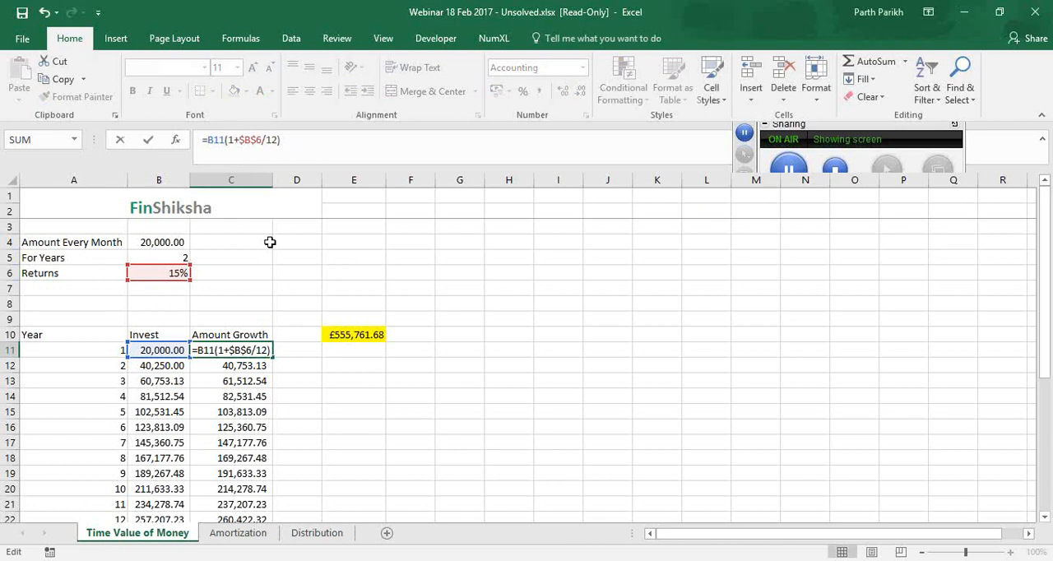
{"action": "key", "text": "Return"}
{"action": "key", "text": "ctrl+z"}
{"action": "key", "text": "F2"}
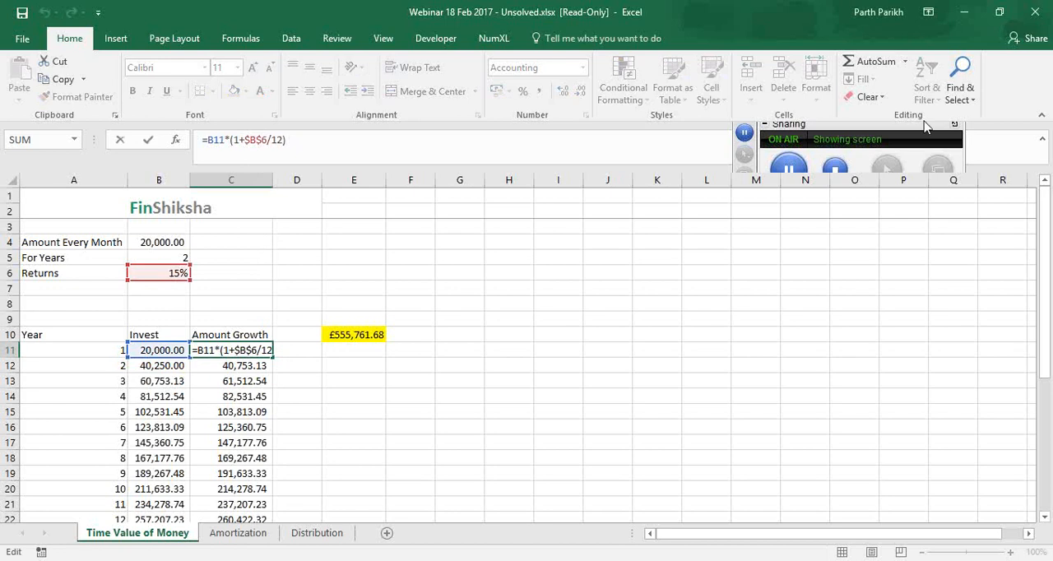
{"action": "left_click", "coordinate": [775, 122]}
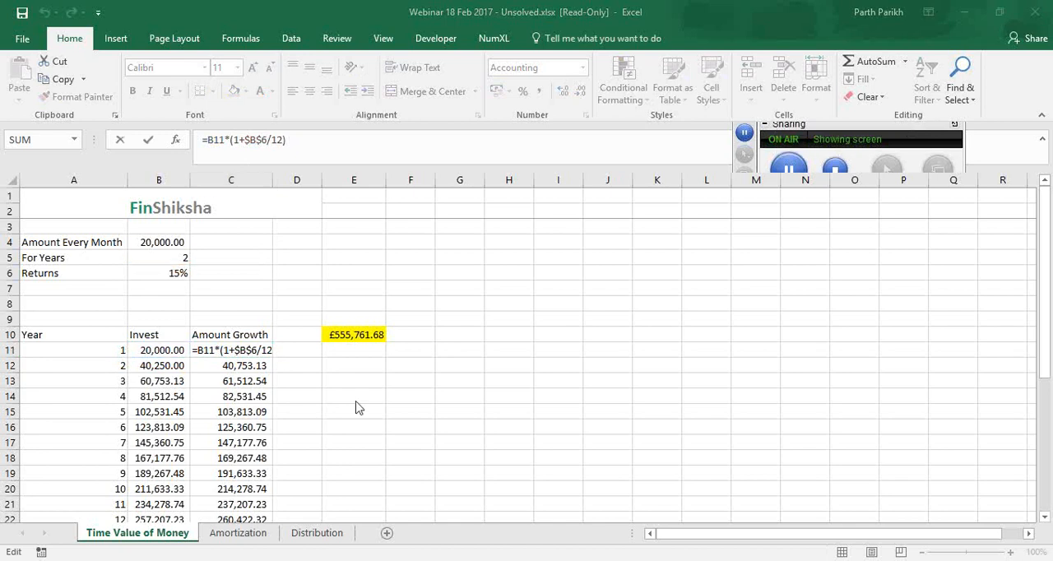
Set the payment type argument of the FV formula in E10 to 1 for beginning-of-period payments
{"action": "left_click", "coordinate": [376, 333]}
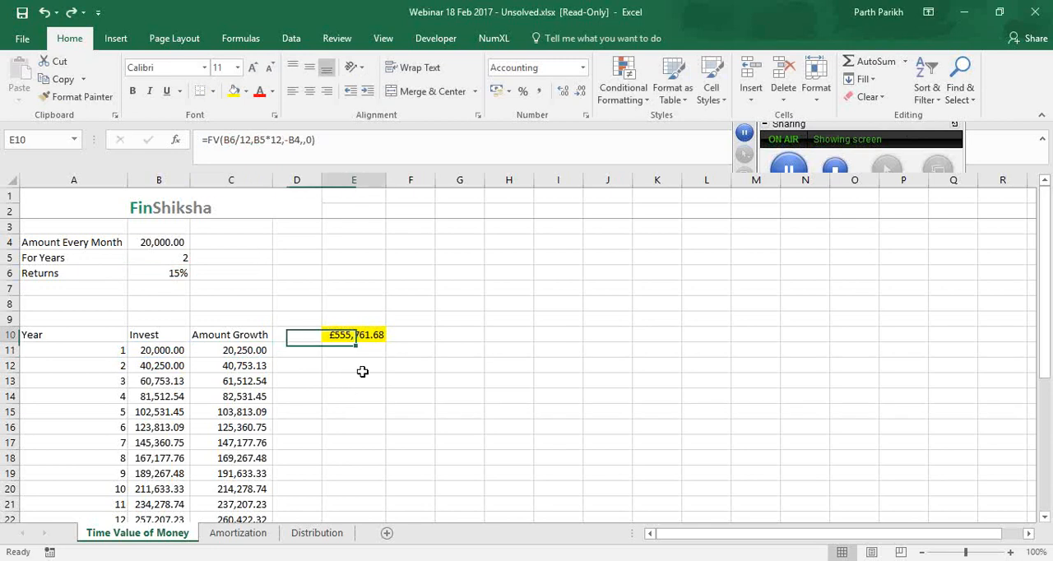
{"action": "left_click", "coordinate": [309, 143]}
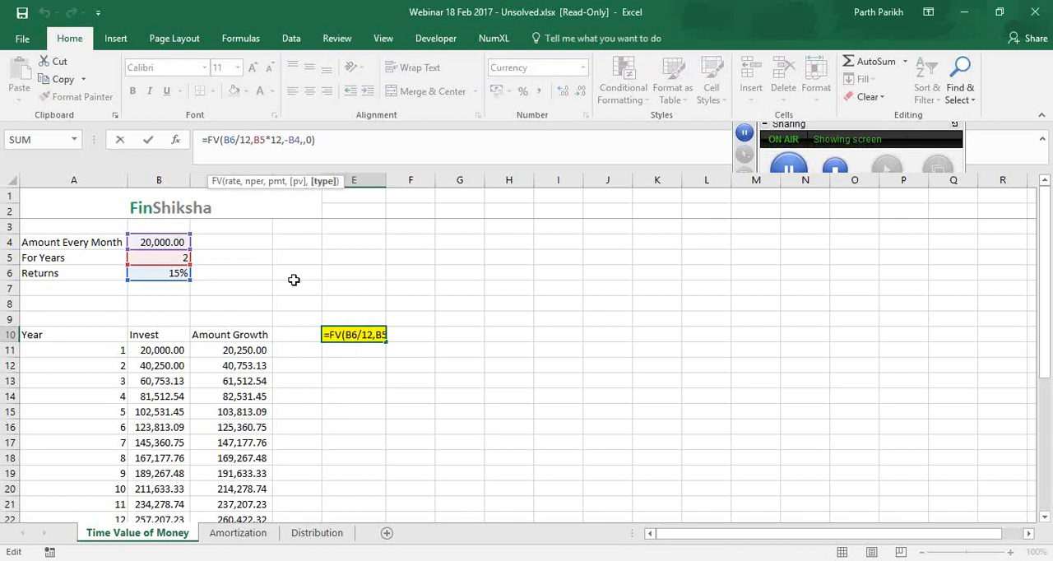
{"action": "key", "text": "BackSpace"}
{"action": "type", "text": "1"}
{"action": "key", "text": "Return"}
Fill the final Amount Growth value in C34 with green and recheck the FV formula in E10
{"action": "scroll", "coordinate": [271, 411], "scroll_direction": "down", "scroll_amount": 7}
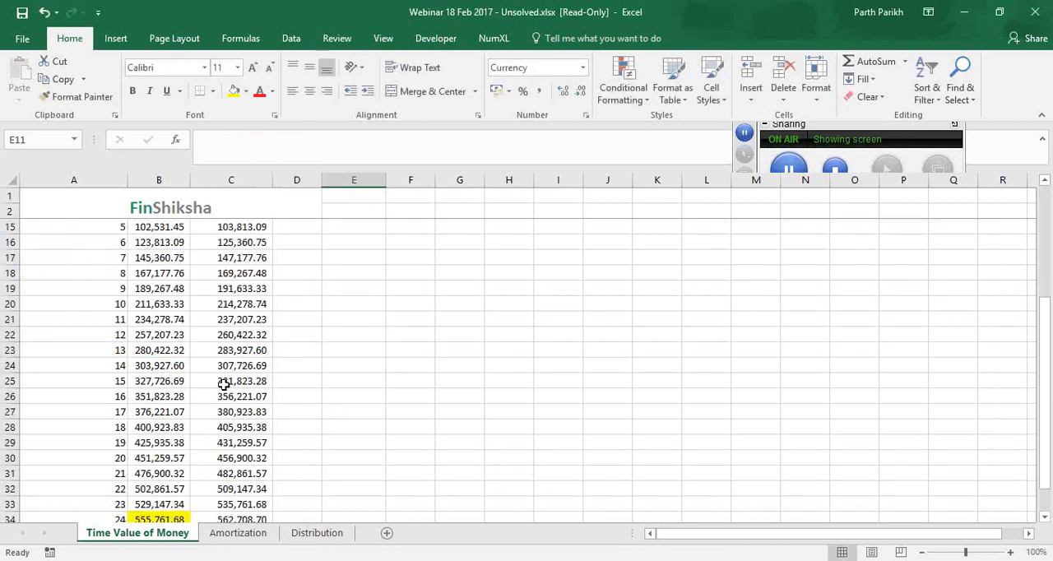
{"action": "left_click", "coordinate": [226, 383]}
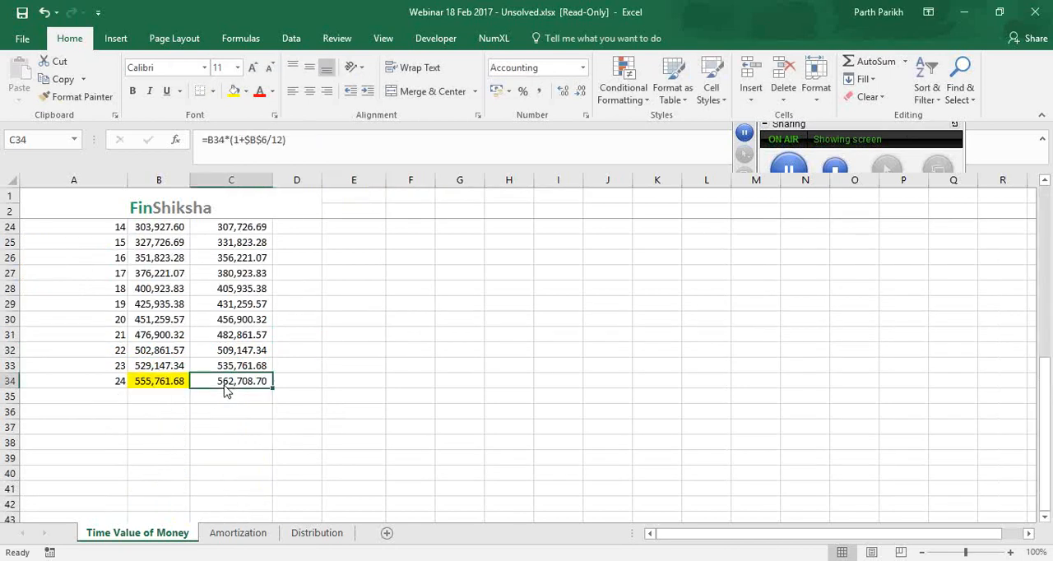
{"action": "left_click", "coordinate": [245, 91]}
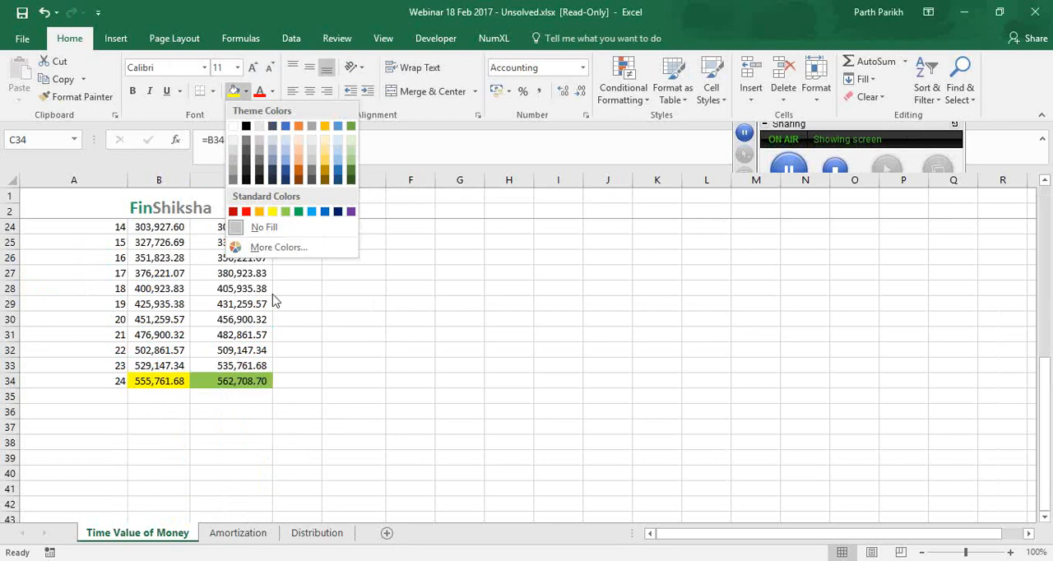
{"action": "left_click", "coordinate": [287, 212]}
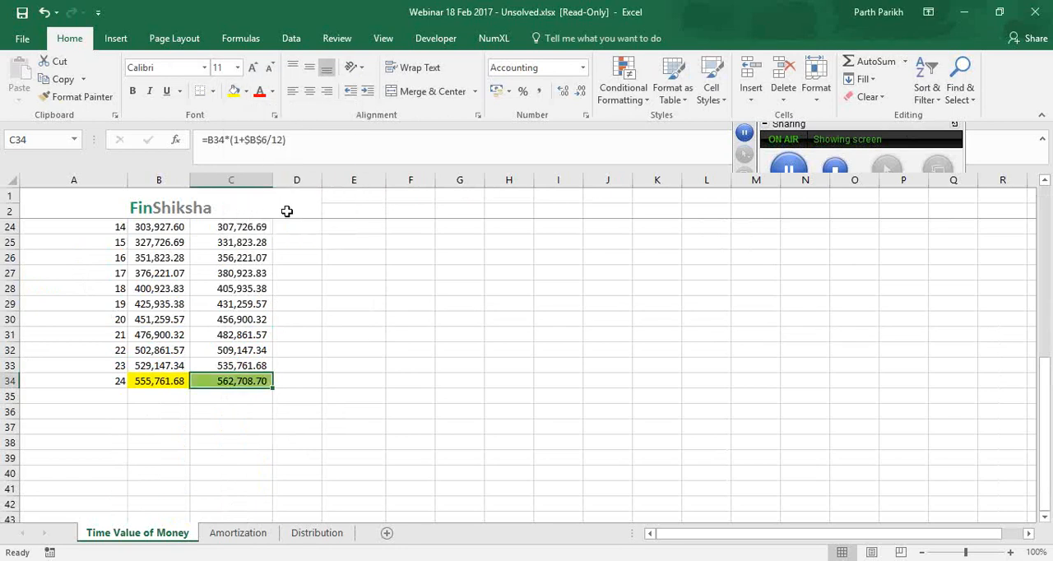
{"action": "scroll", "coordinate": [350, 345], "scroll_direction": "up", "scroll_amount": 7}
{"action": "left_click", "coordinate": [353, 337]}
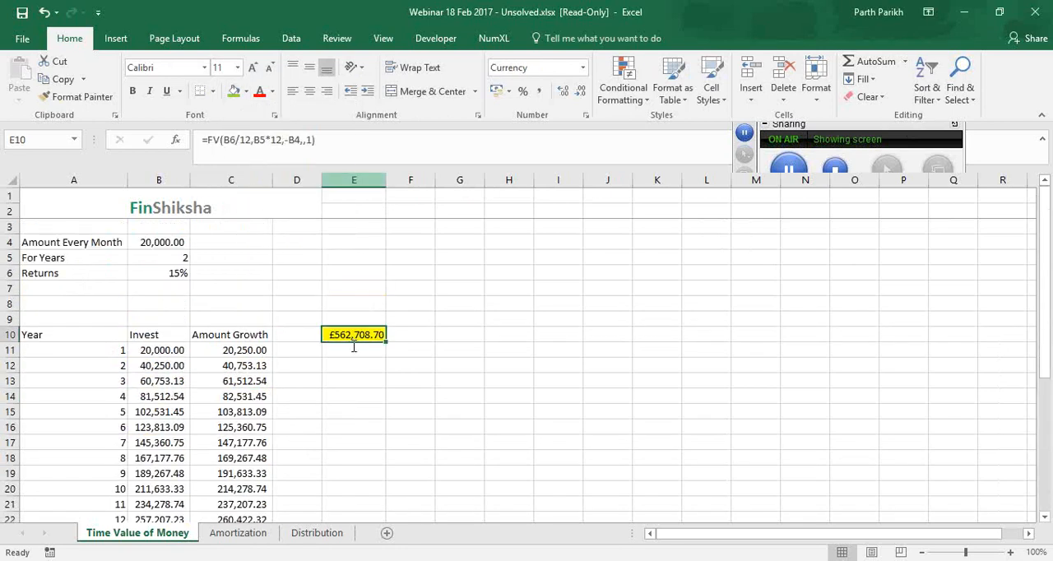
{"action": "left_click", "coordinate": [313, 140]}
{"action": "key", "text": "Escape"}
{"action": "left_click", "coordinate": [236, 349]}
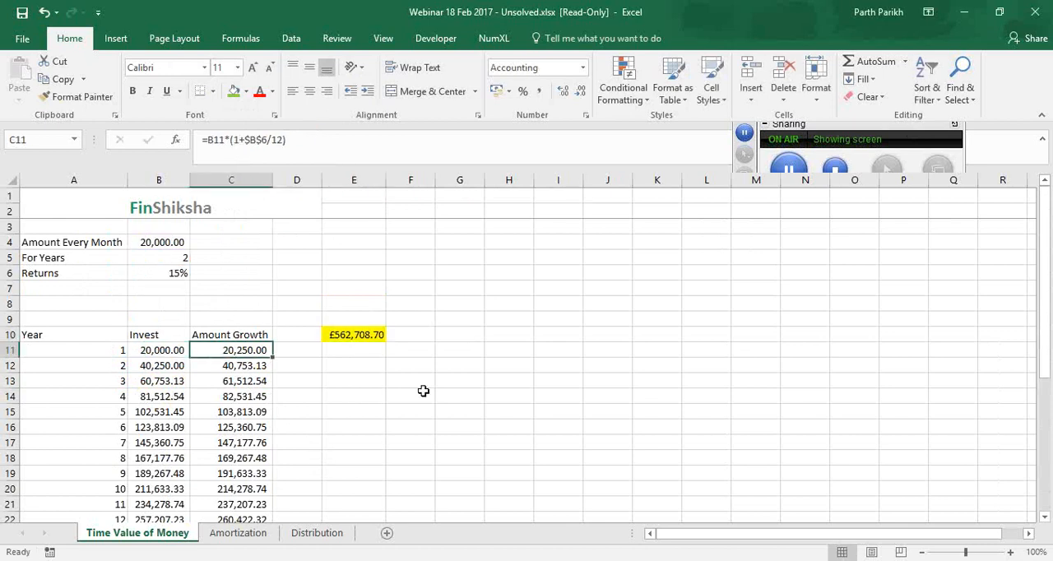
{"action": "left_click", "coordinate": [765, 51]}
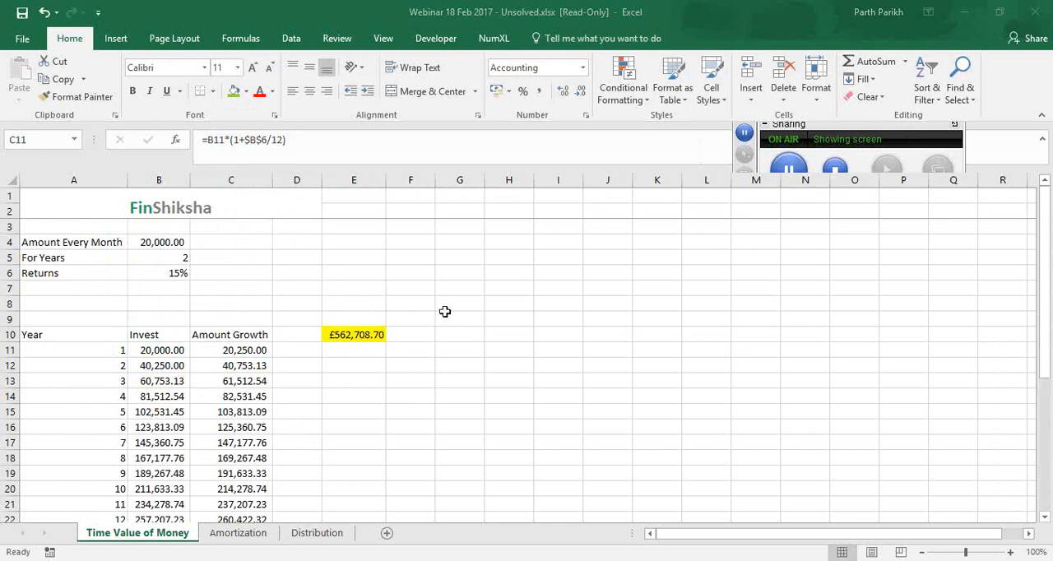
Try payment type 0 in the FV formula in E10 and restore the type argument to 1
{"action": "left_click", "coordinate": [352, 334]}
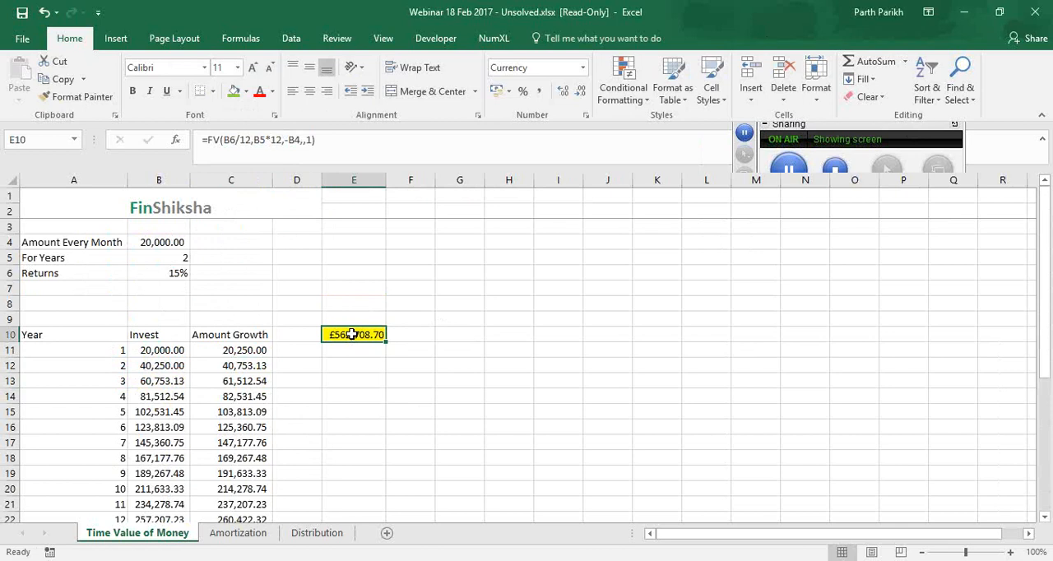
{"action": "left_click", "coordinate": [324, 155]}
{"action": "key", "text": "BackSpace"}
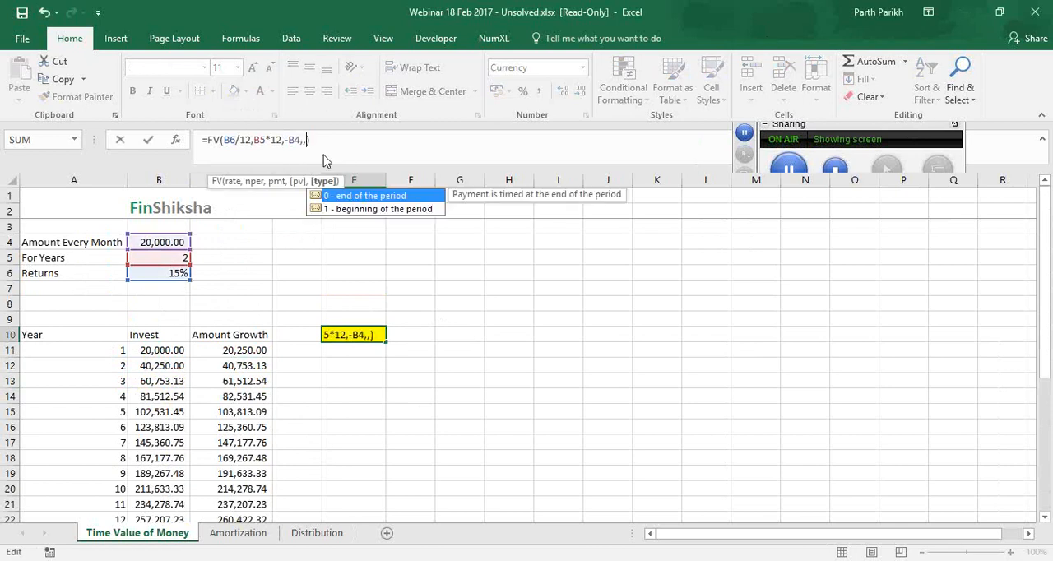
{"action": "type", "text": "0"}
{"action": "key", "text": "ctrl+Return"}
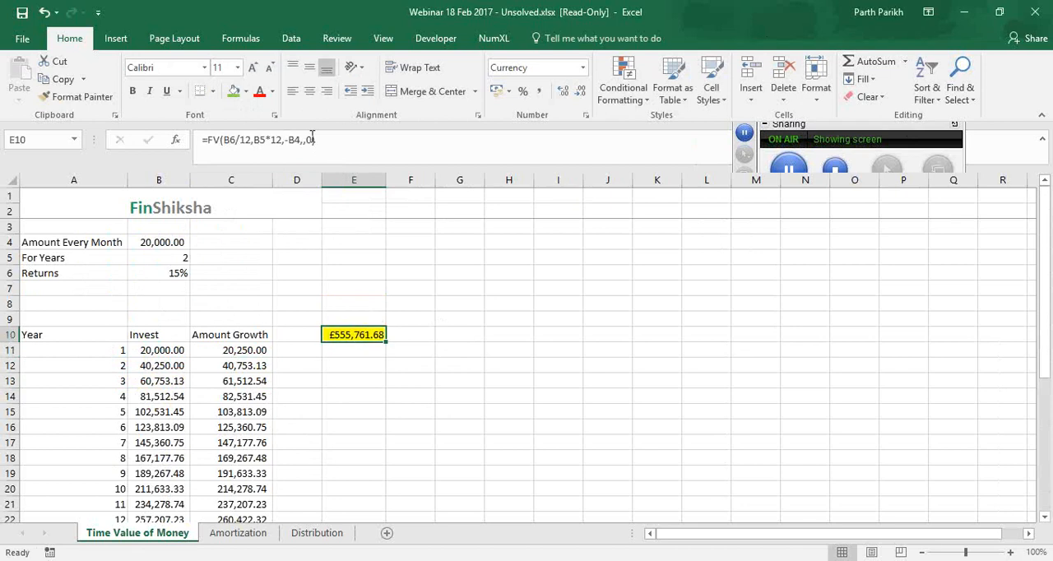
{"action": "left_click", "coordinate": [311, 140]}
{"action": "key", "text": "BackSpace"}
{"action": "type", "text": "1"}
{"action": "key", "text": "Return"}
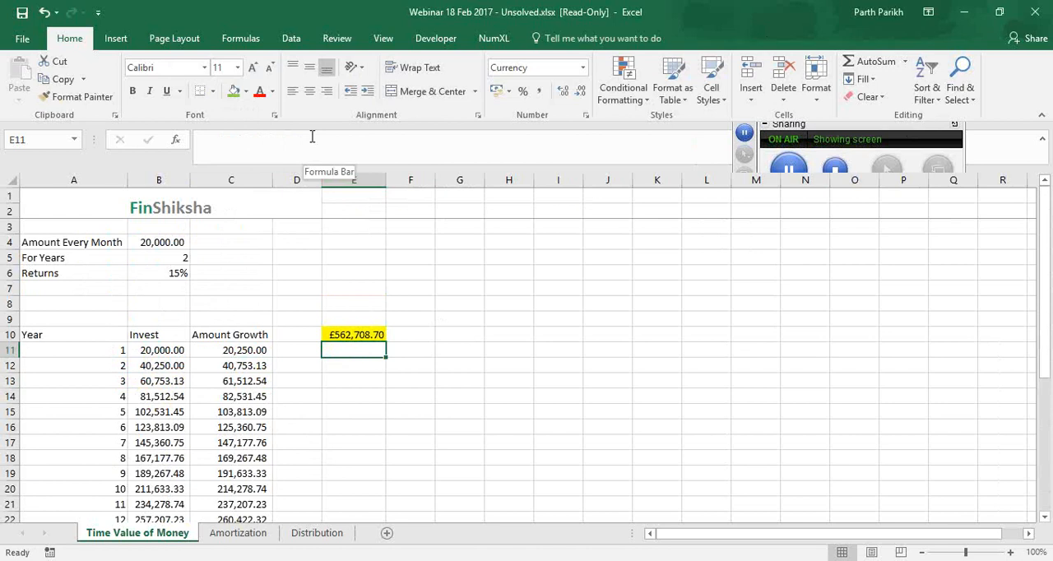
Enter the years 2011, 2012 and 2013 down cells E13 to E15
{"action": "left_click", "coordinate": [359, 381]}
{"action": "type", "text": "20"}
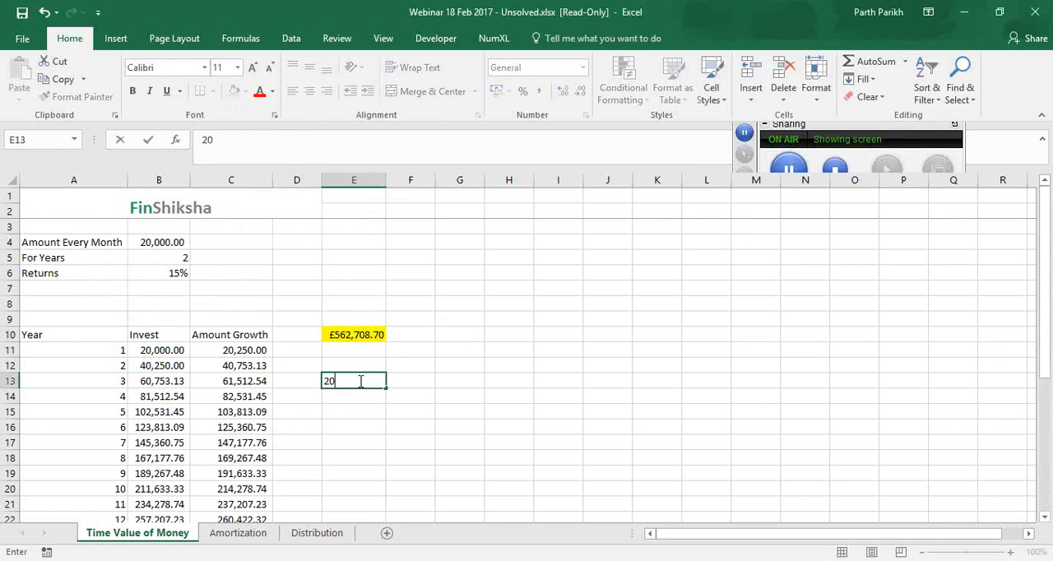
{"action": "type", "text": "11"}
{"action": "key", "text": "Return"}
{"action": "type", "text": "2012"}
{"action": "key", "text": "Return"}
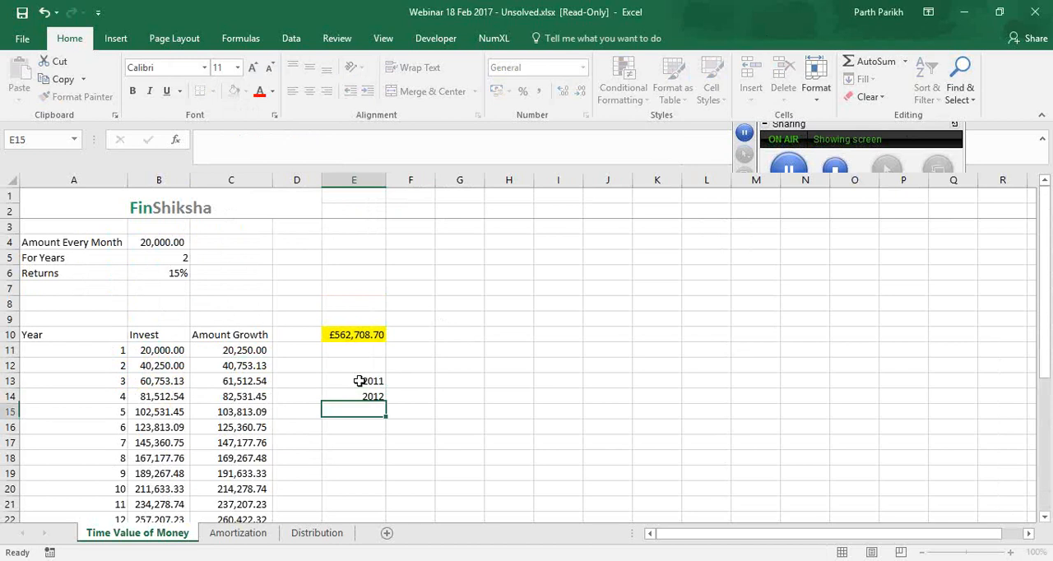
{"action": "type", "text": "2013"}
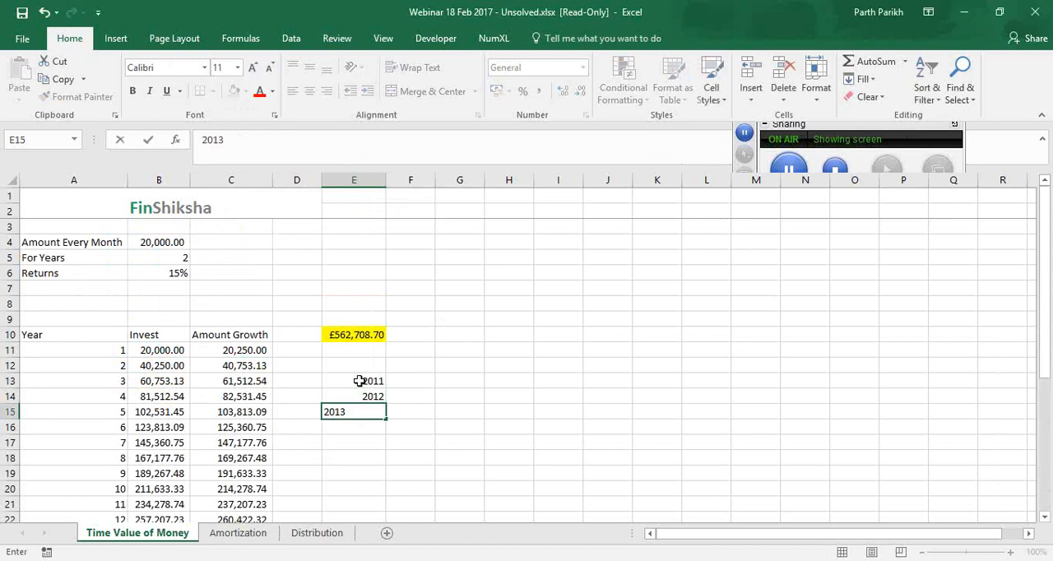
{"action": "key", "text": "Right"}
{"action": "key", "text": "Up"}
{"action": "key", "text": "Up"}
{"action": "left_click", "coordinate": [359, 380]}
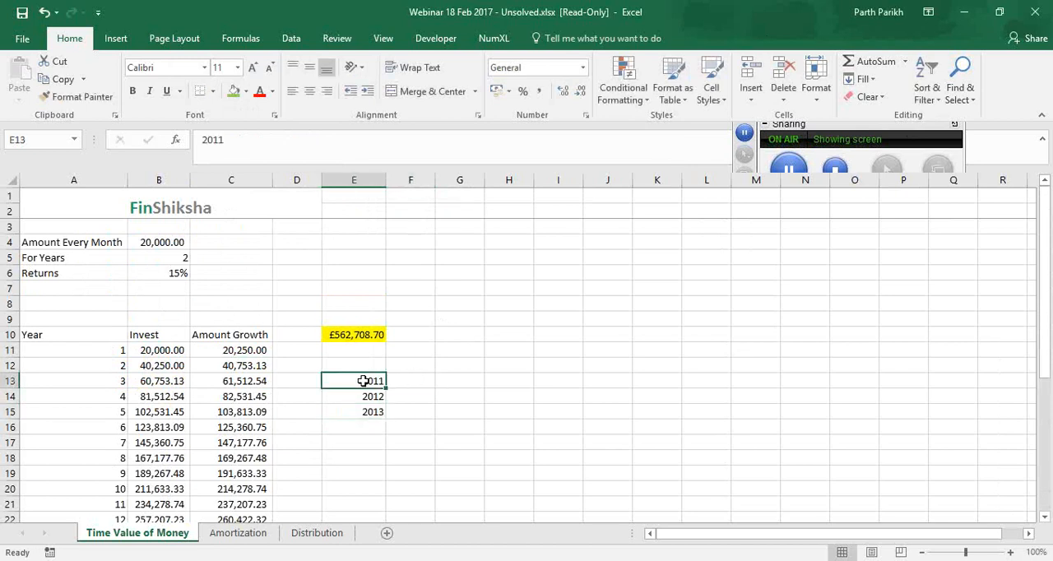
Enter the payment type headings 0 in F12 and 1 in G12 above the list of years
{"action": "left_click", "coordinate": [414, 370]}
{"action": "double_click", "coordinate": [415, 369]}
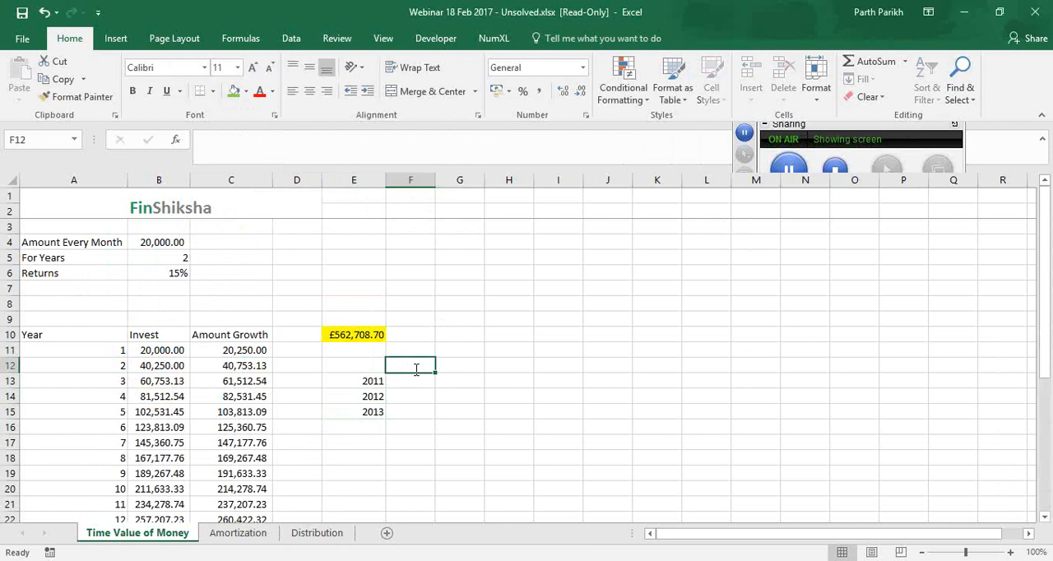
{"action": "type", "text": "0"}
{"action": "key", "text": "Return"}
{"action": "left_click", "coordinate": [372, 379]}
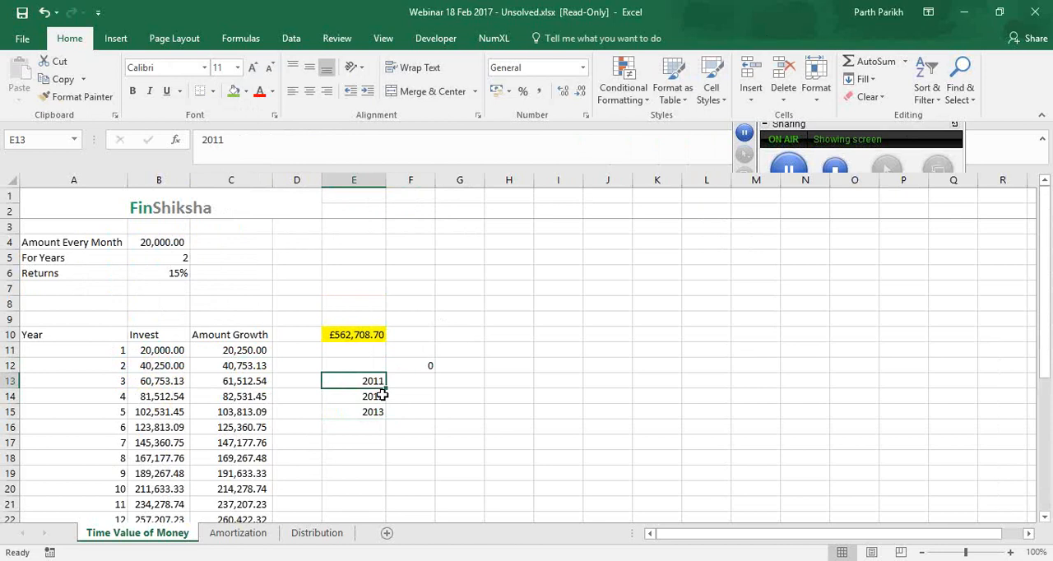
{"action": "left_click", "coordinate": [382, 398]}
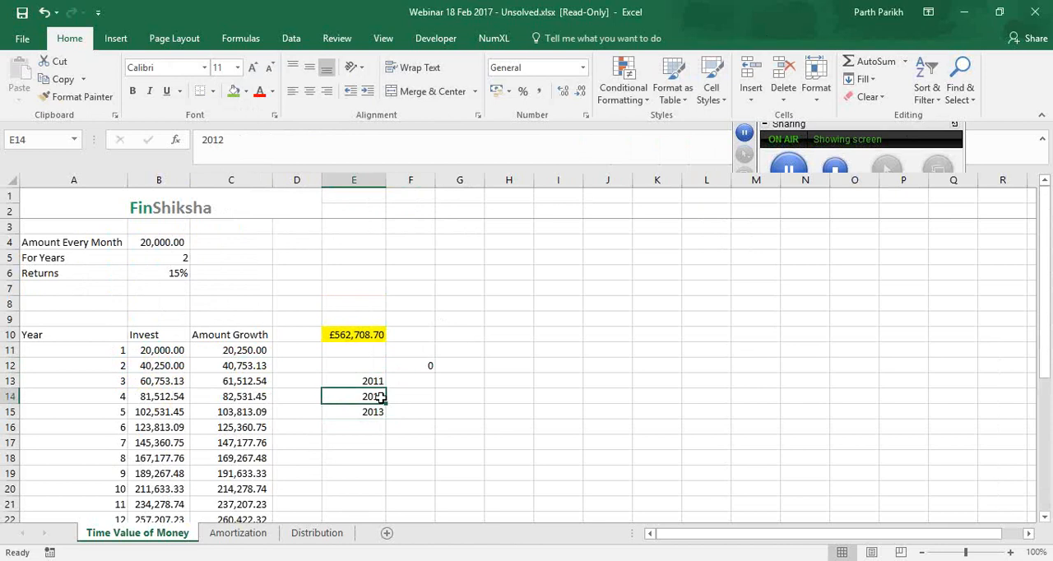
{"action": "left_click", "coordinate": [463, 363]}
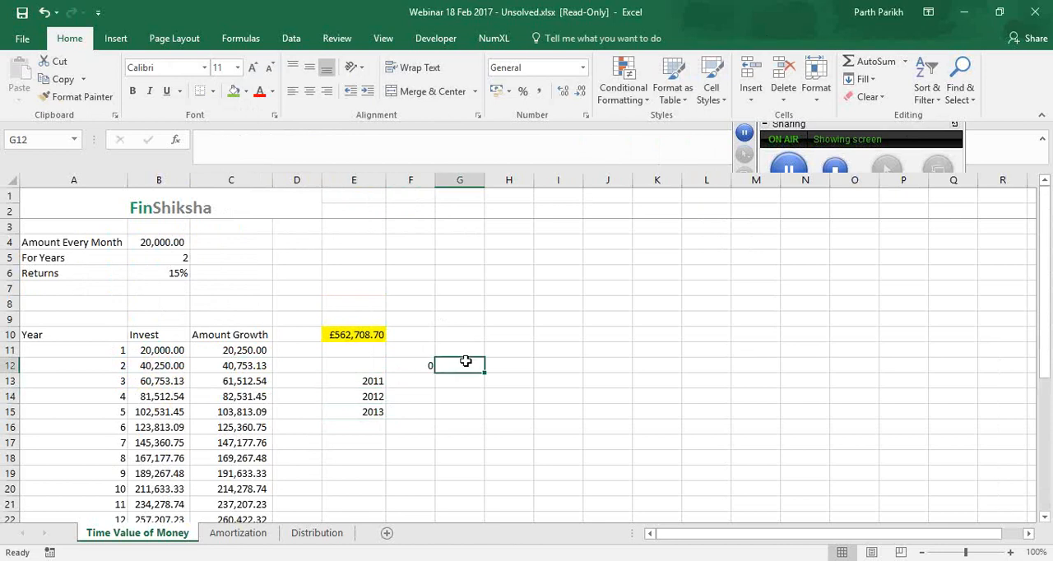
{"action": "type", "text": "1"}
{"action": "key", "text": "Return"}
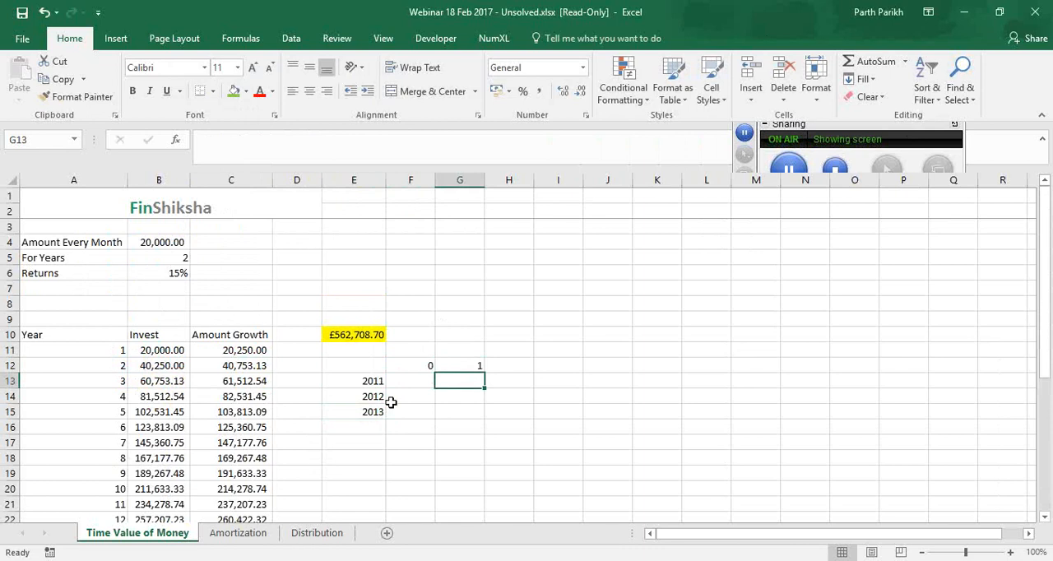
{"action": "left_click", "coordinate": [363, 380]}
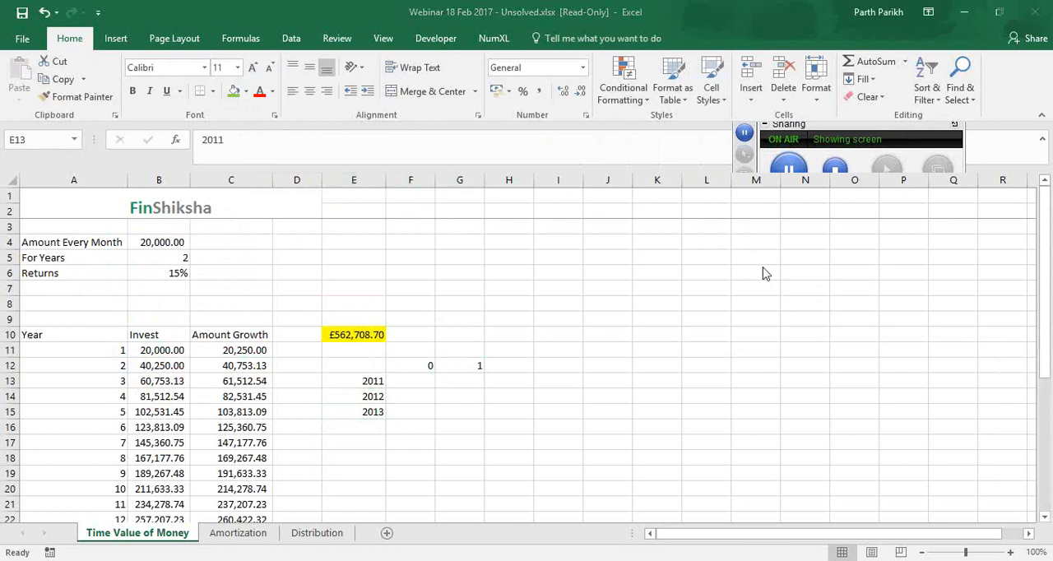
{"action": "left_click", "coordinate": [370, 381]}
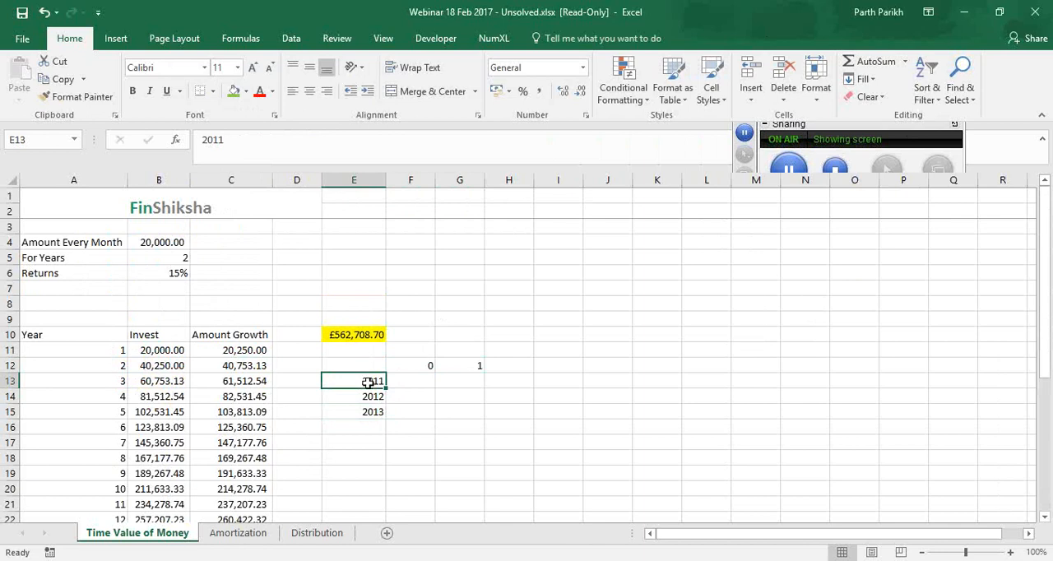
{"action": "left_click", "coordinate": [359, 333]}
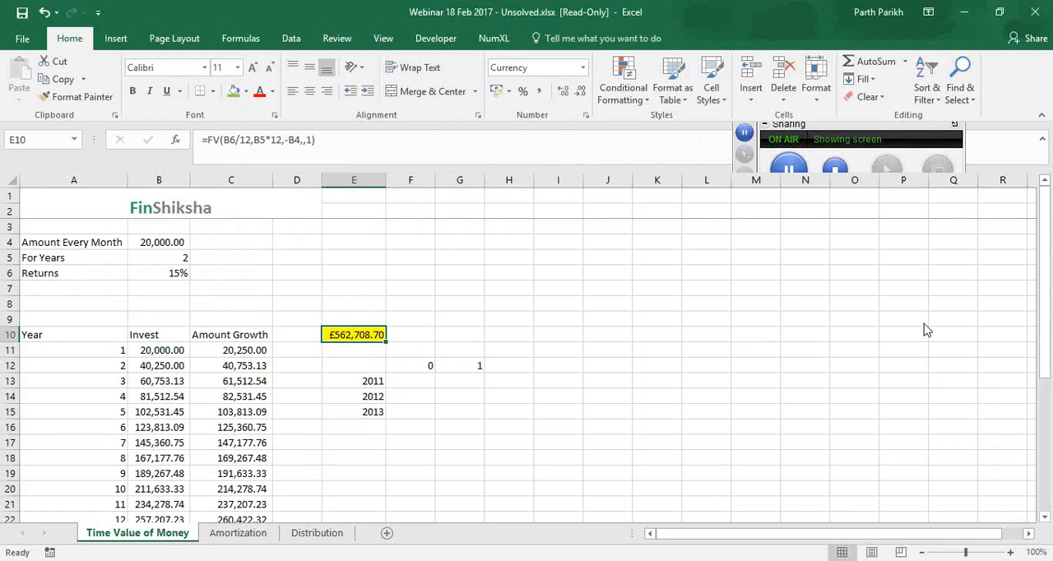
{"action": "left_click", "coordinate": [766, 453]}
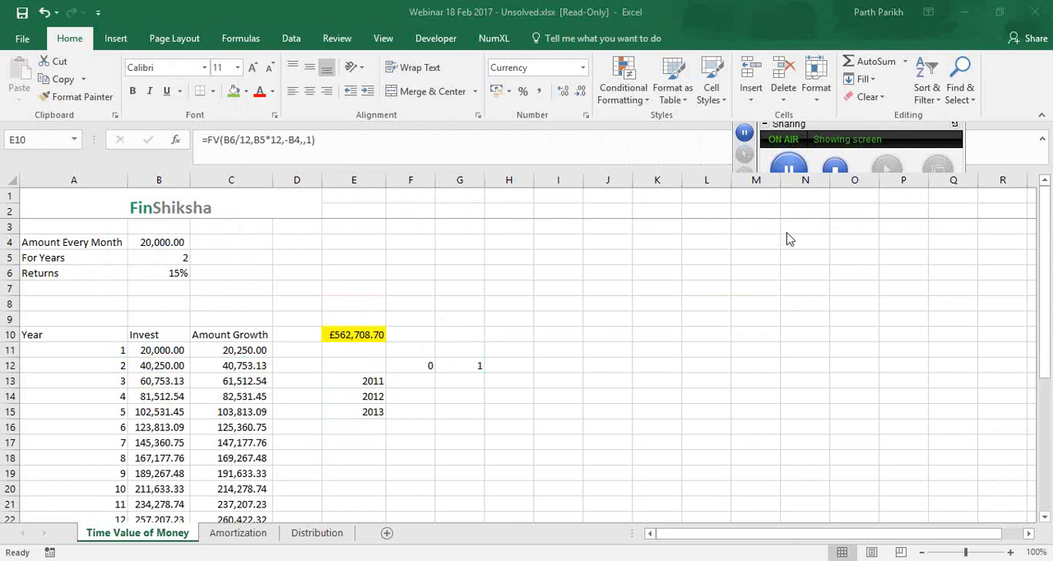
{"action": "left_click", "coordinate": [419, 365]}
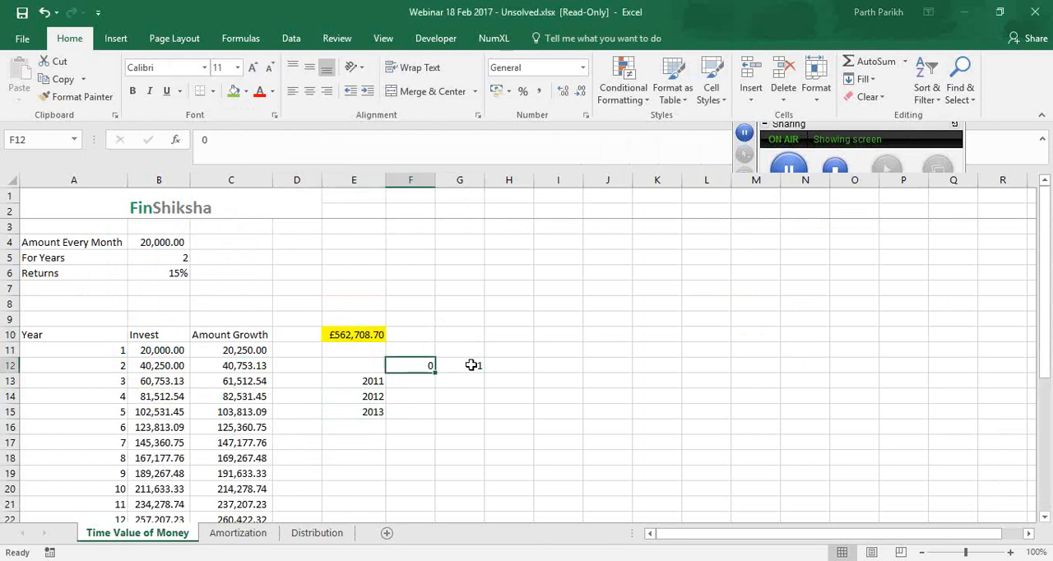
{"action": "left_click", "coordinate": [471, 366]}
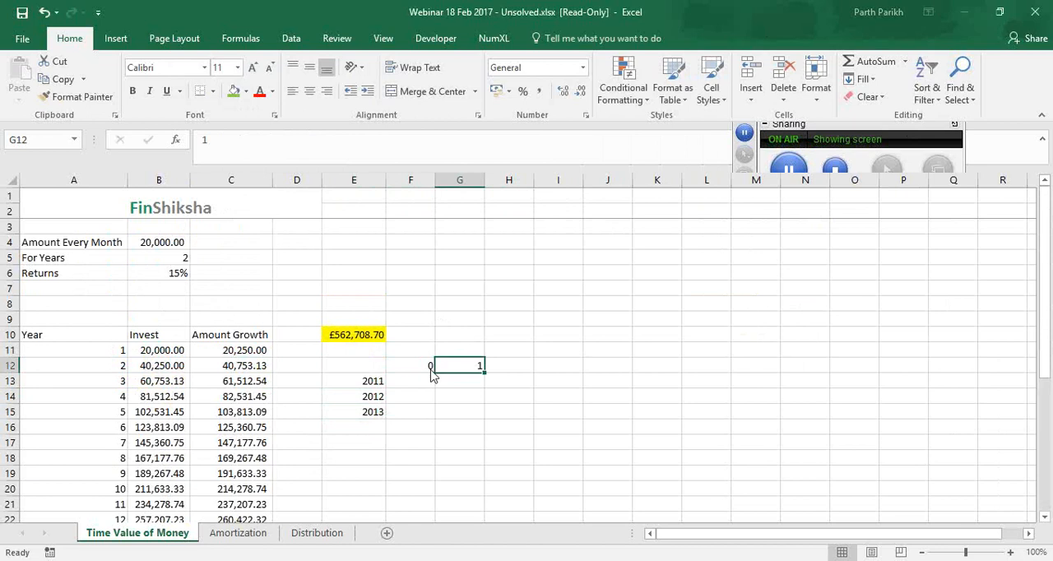
{"action": "left_click", "coordinate": [955, 243]}
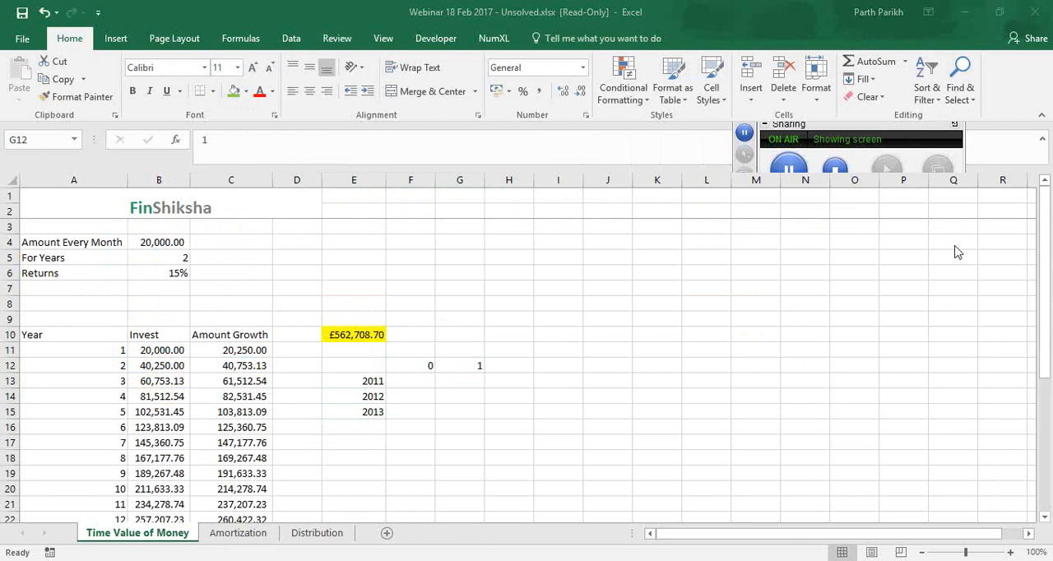
{"action": "left_click", "coordinate": [426, 368]}
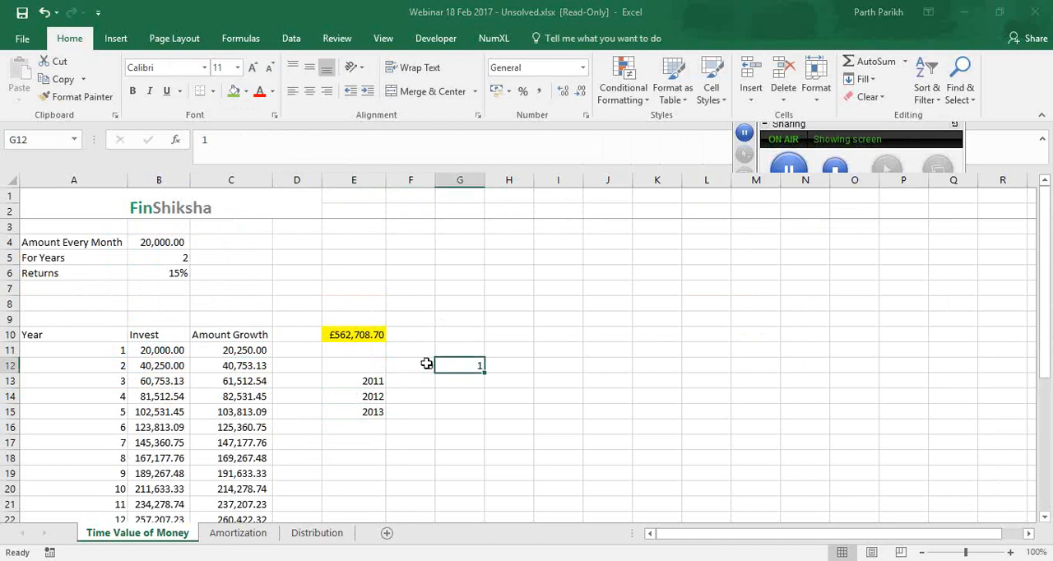
{"action": "left_click", "coordinate": [958, 249]}
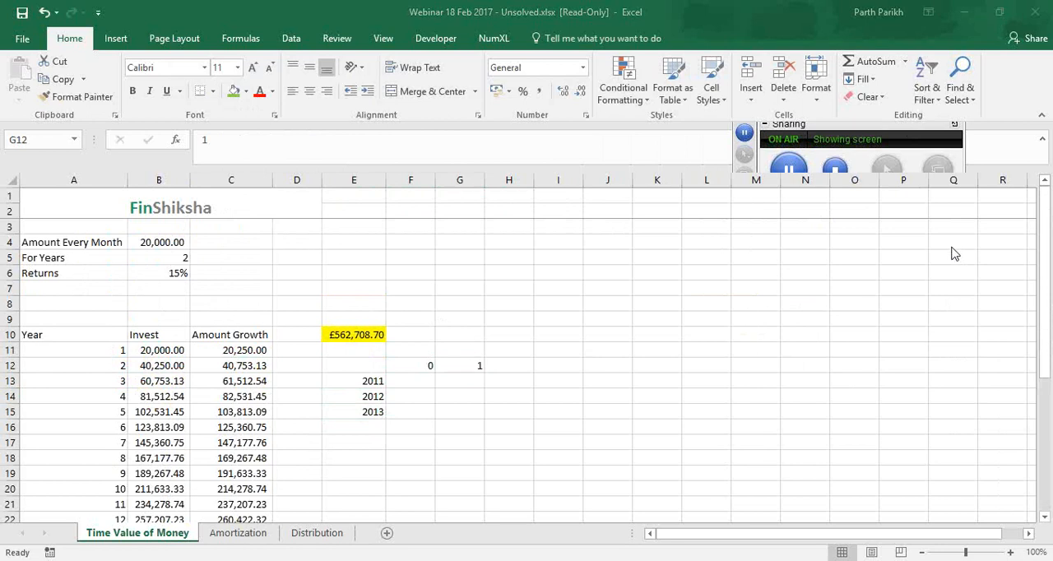
Copy the growth formula in C11 down the Amount Growth column to C34
{"action": "left_click", "coordinate": [226, 353]}
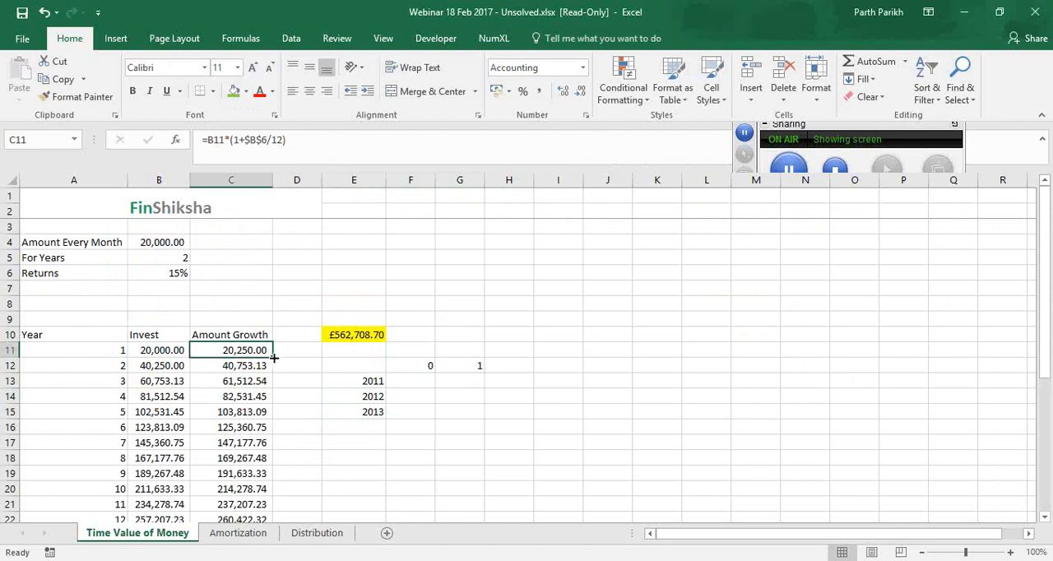
{"action": "left_click_drag", "start_coordinate": [274, 358], "coordinate": [278, 497]}
{"action": "double_click", "coordinate": [272, 358]}
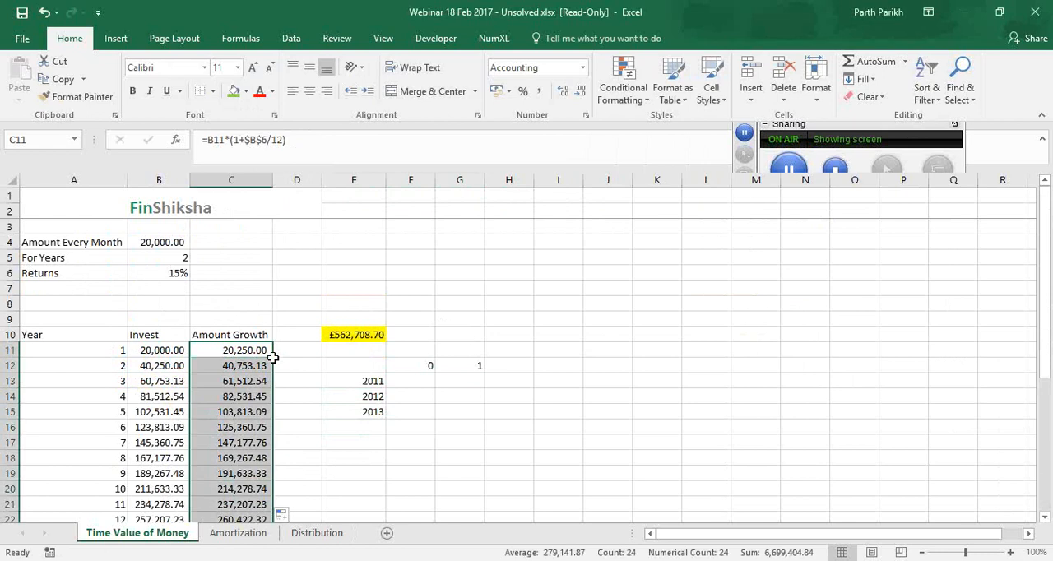
{"action": "scroll", "coordinate": [278, 358], "scroll_direction": "down", "scroll_amount": 7}
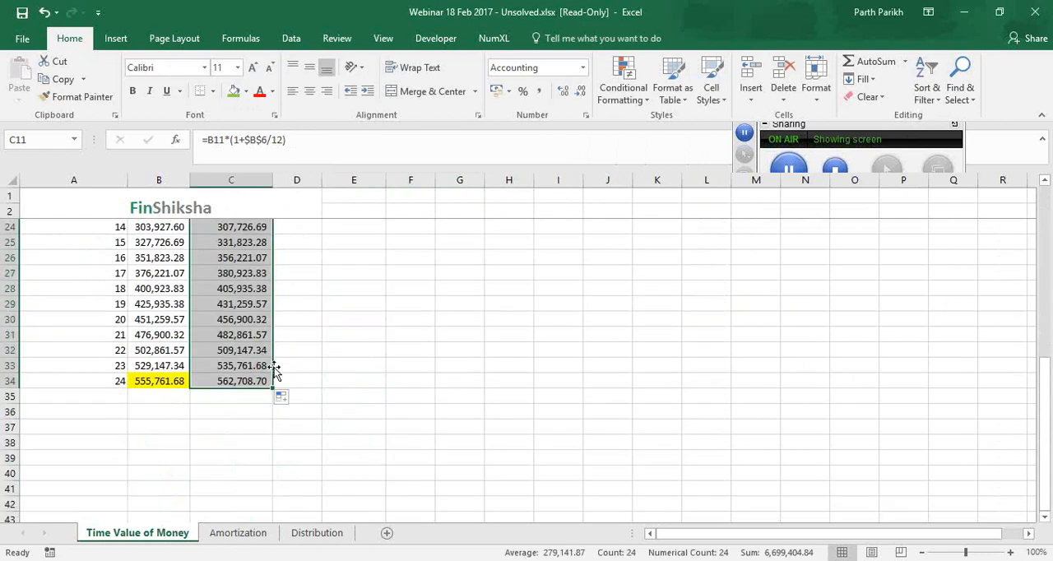
Reapply the green fill to the final Amount Growth value in C34
{"action": "left_click", "coordinate": [953, 243]}
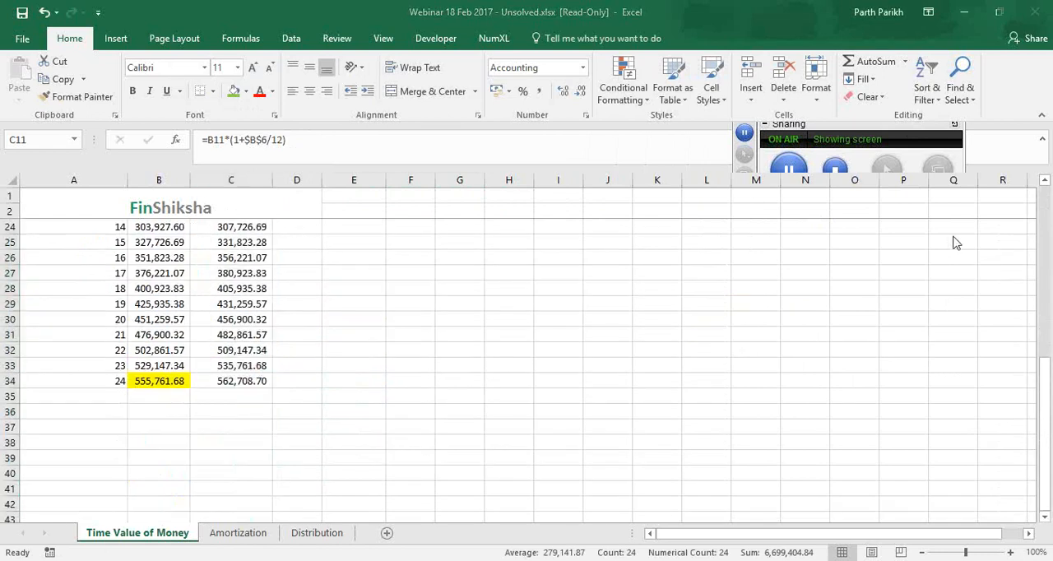
{"action": "left_click", "coordinate": [262, 382]}
{"action": "left_click", "coordinate": [262, 387]}
{"action": "double_click", "coordinate": [261, 383]}
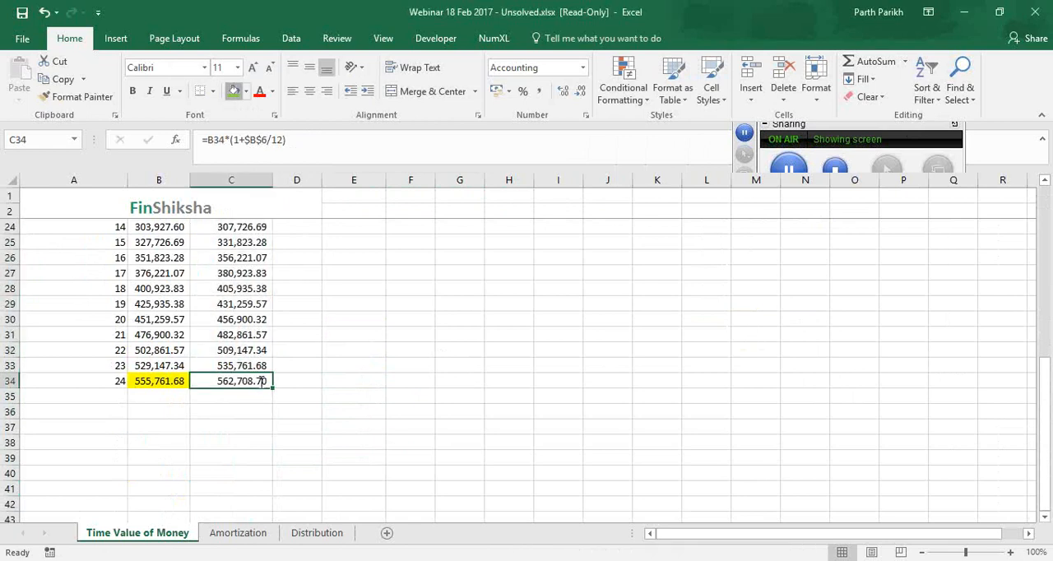
{"action": "scroll", "coordinate": [261, 382], "scroll_direction": "up", "scroll_amount": 2}
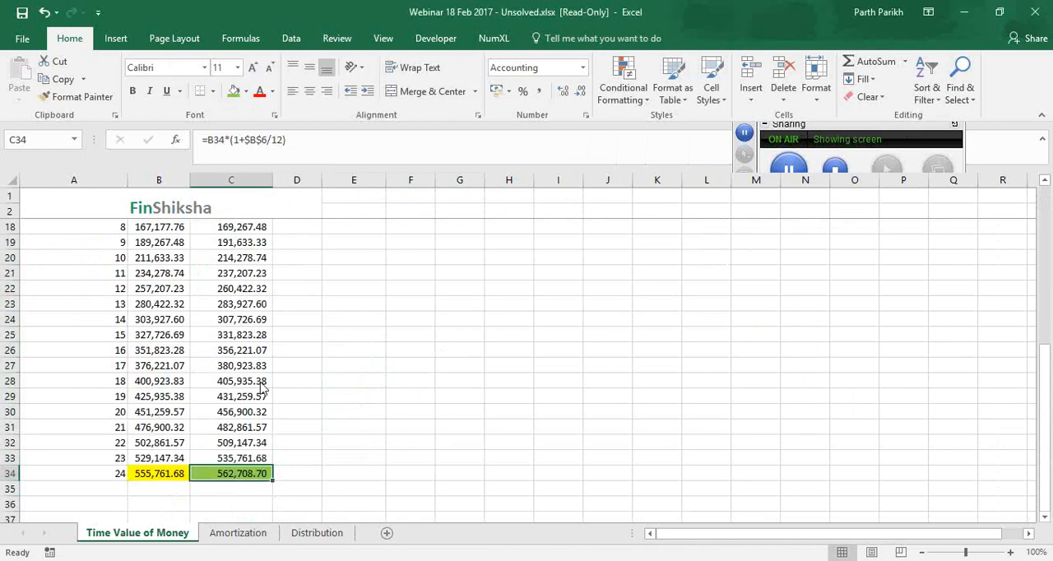
{"action": "left_click", "coordinate": [948, 244]}
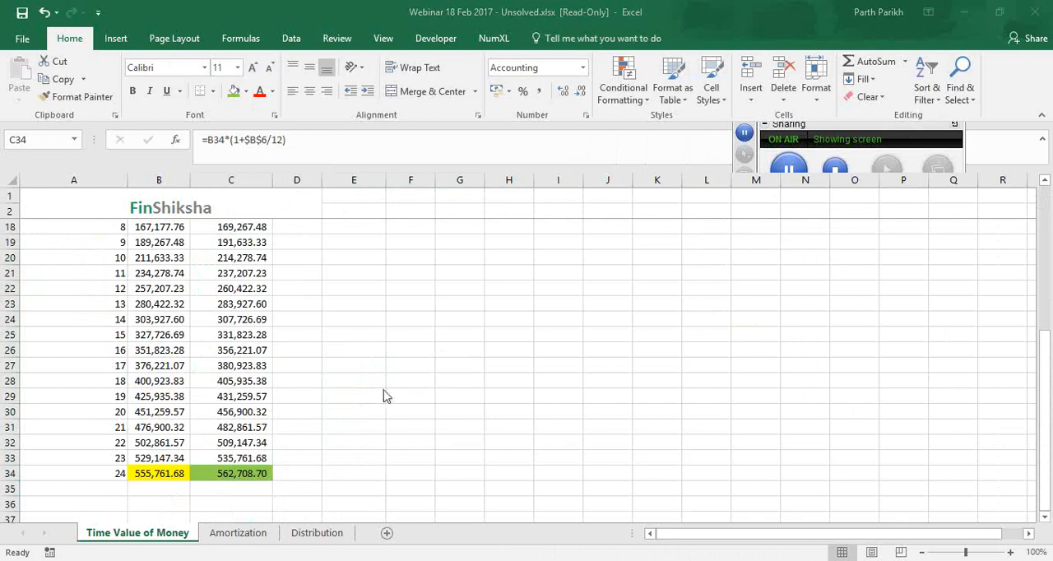
Review the payment type options of the FV formula in E10 against headings 0 and 1, keeping the formula as it is
{"action": "scroll", "coordinate": [397, 365], "scroll_direction": "up", "scroll_amount": 5}
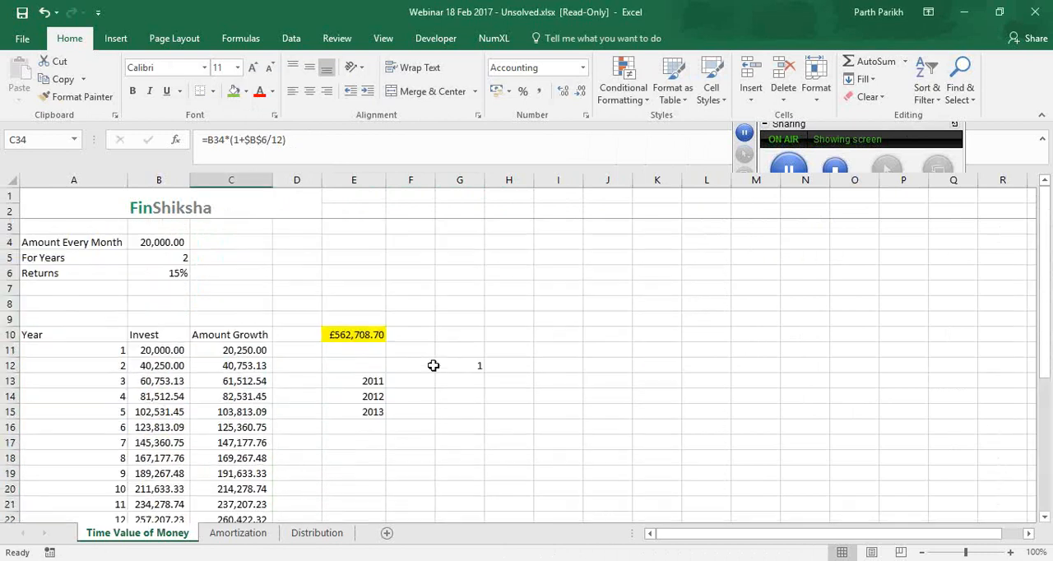
{"action": "left_click", "coordinate": [434, 365]}
{"action": "left_click", "coordinate": [461, 362]}
{"action": "left_click", "coordinate": [421, 364]}
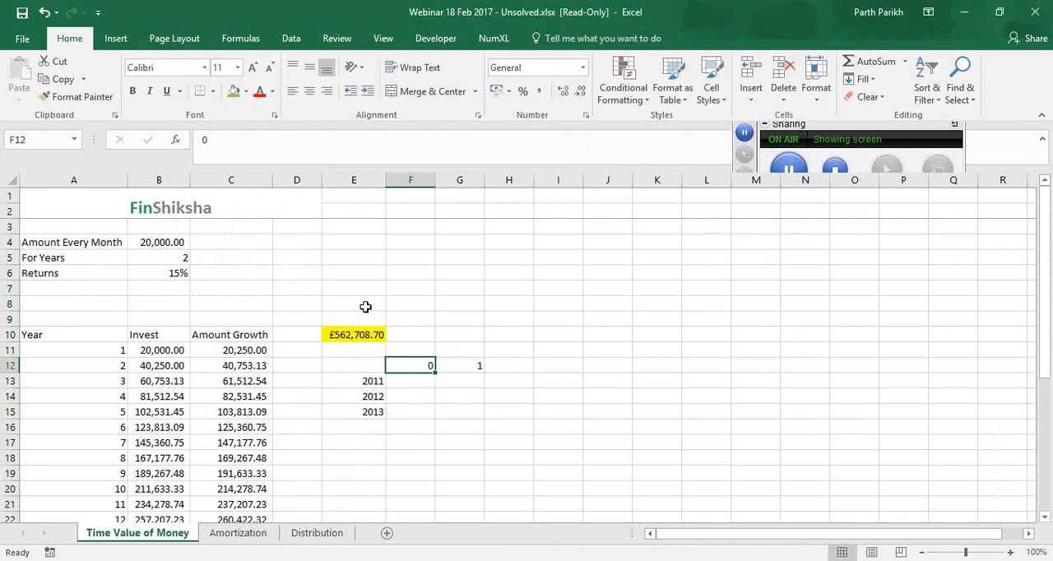
{"action": "key", "text": "Left"}
{"action": "key", "text": "Up"}
{"action": "key", "text": "Up"}
{"action": "key", "text": "F2"}
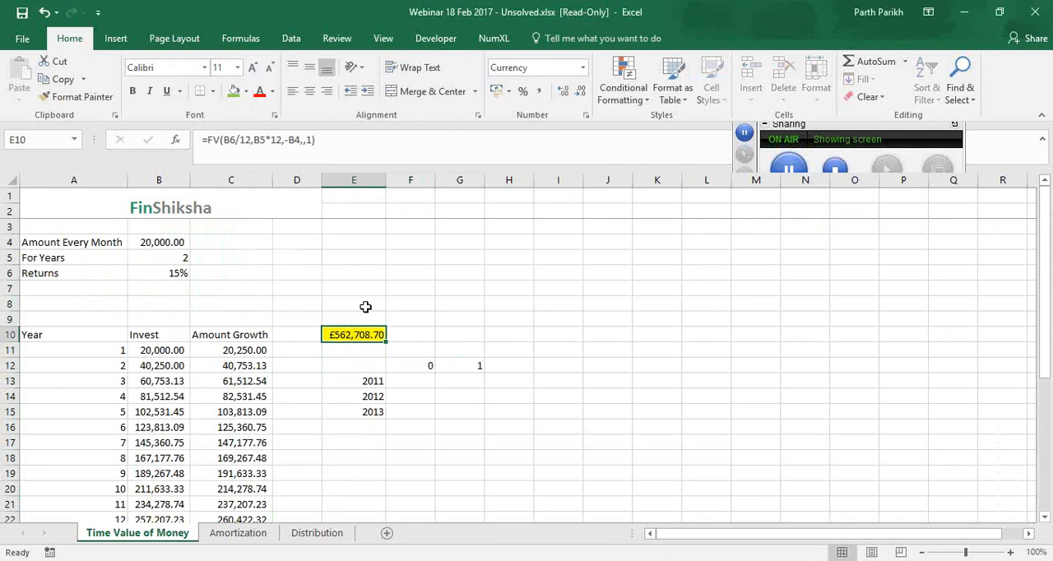
{"action": "key", "text": "BackSpace"}
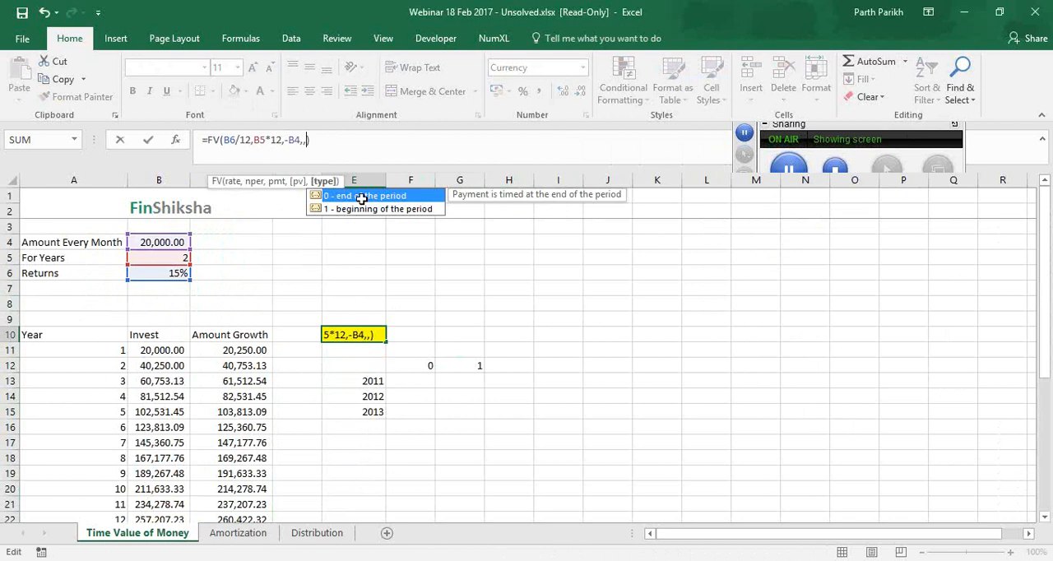
{"action": "left_click", "coordinate": [423, 364]}
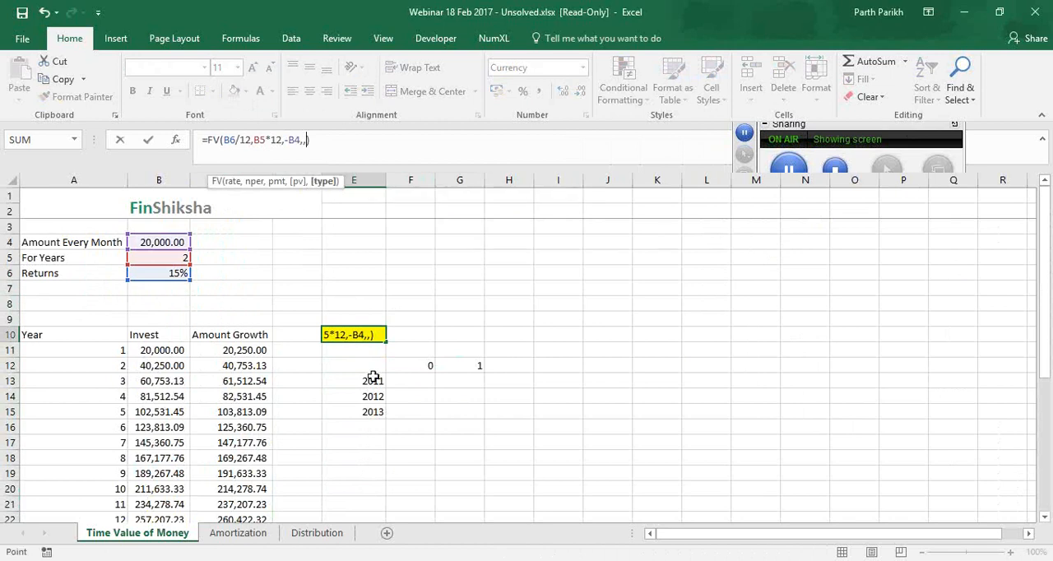
{"action": "key", "text": "Return"}
Examine the years 2011 to 2013 in E13:E15 against the payment type headings in F12 and G12
{"action": "left_click_drag", "start_coordinate": [372, 383], "coordinate": [384, 413]}
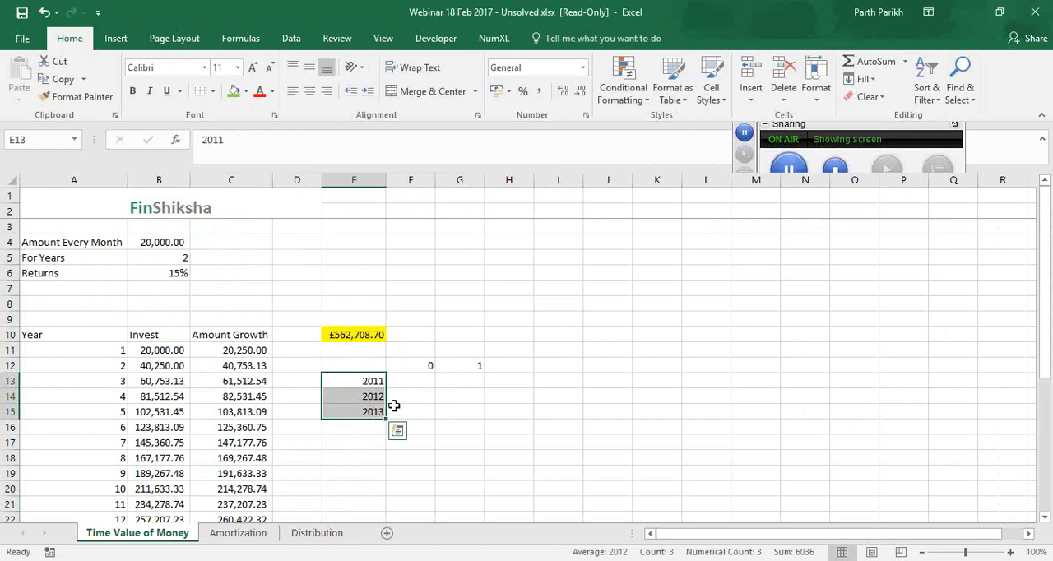
{"action": "left_click", "coordinate": [403, 366]}
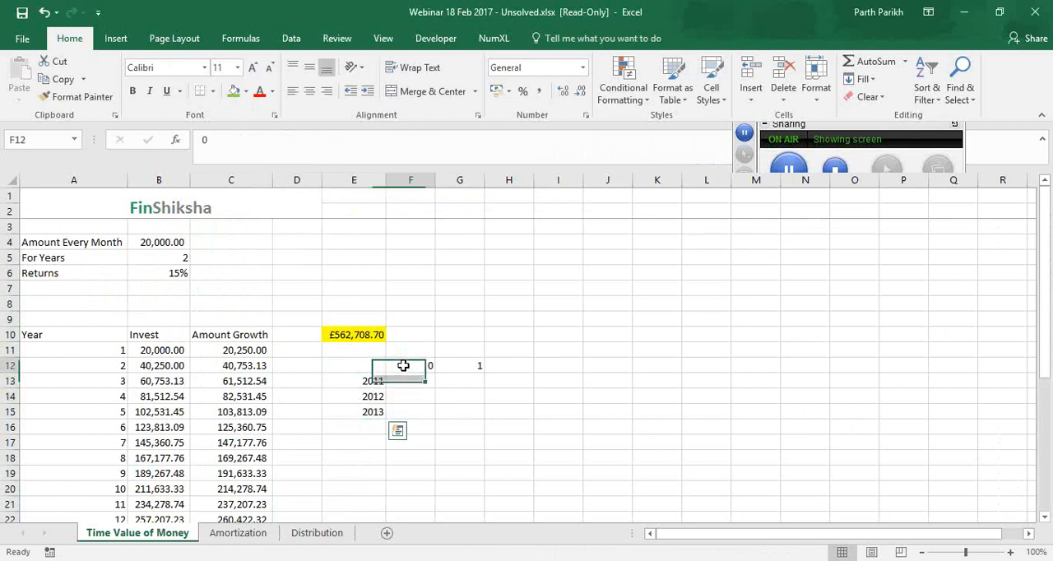
{"action": "left_click", "coordinate": [371, 398]}
{"action": "left_click", "coordinate": [371, 383]}
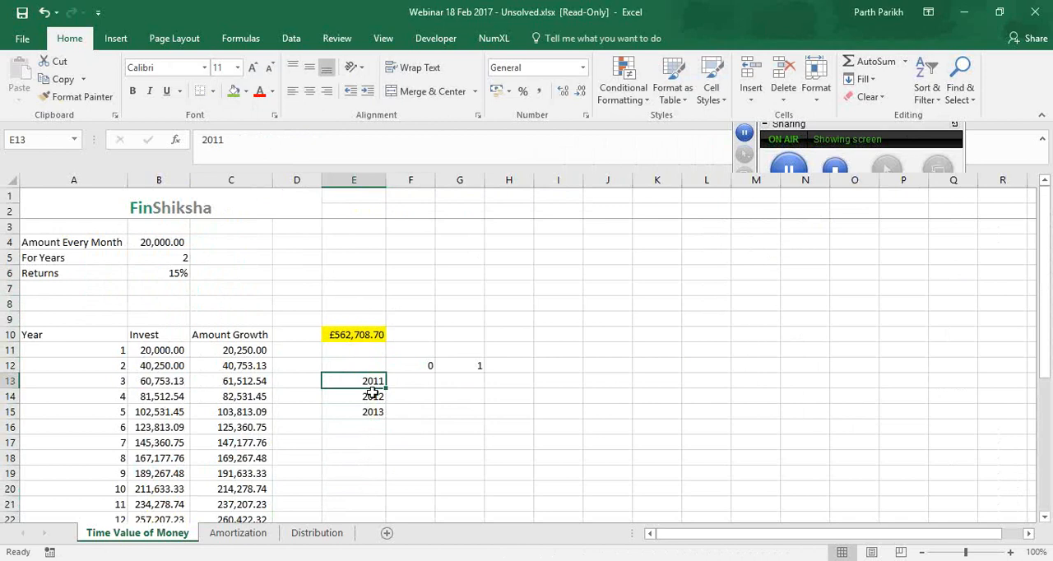
{"action": "left_click", "coordinate": [372, 397]}
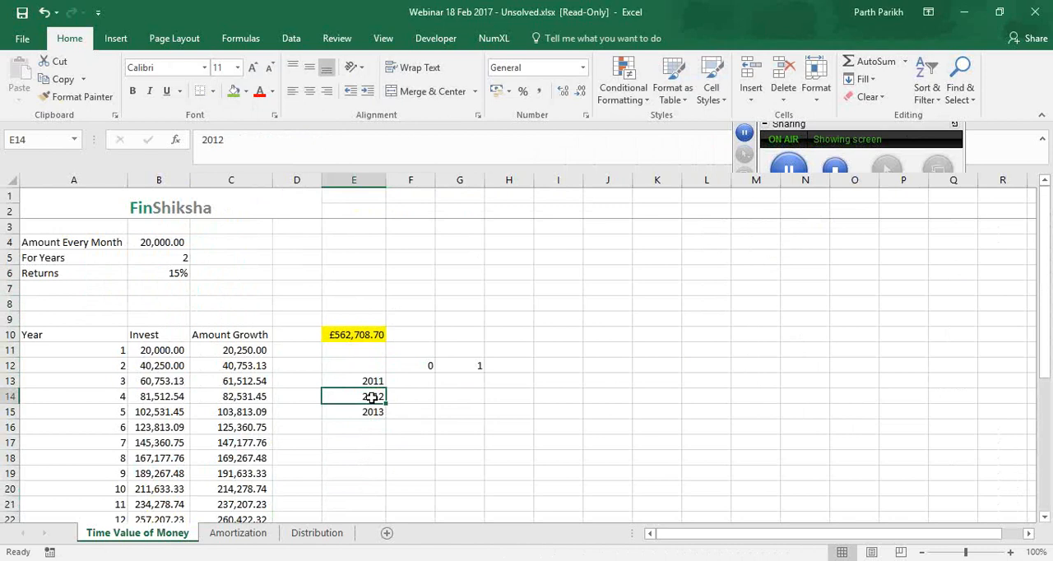
{"action": "left_click", "coordinate": [477, 365]}
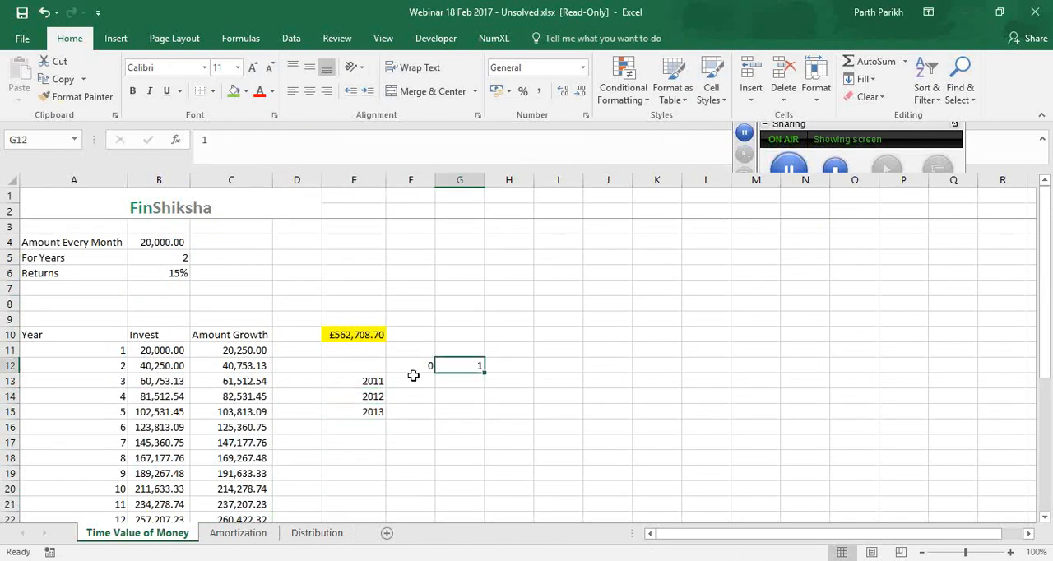
{"action": "left_click", "coordinate": [368, 380]}
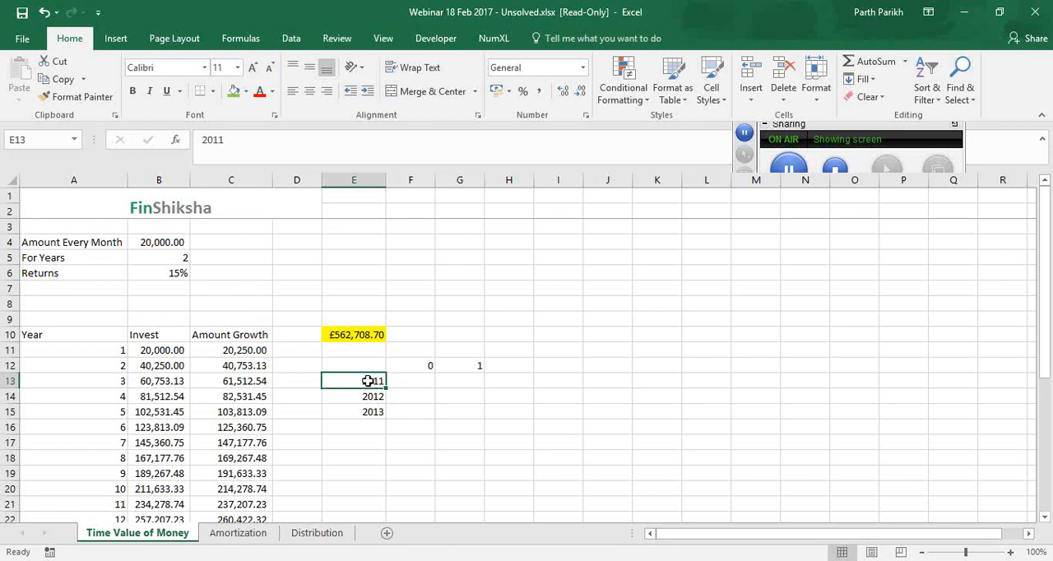
{"action": "left_click_drag", "start_coordinate": [425, 367], "coordinate": [447, 369]}
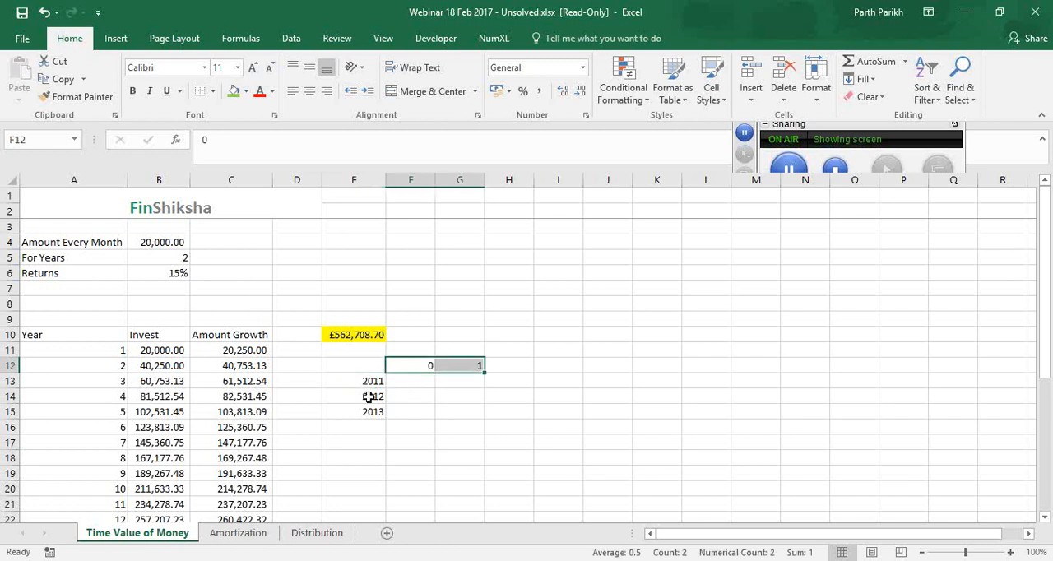
Compare the final Invest and Amount Growth values in B34 and C34
{"action": "scroll", "coordinate": [368, 396], "scroll_direction": "down", "scroll_amount": 5}
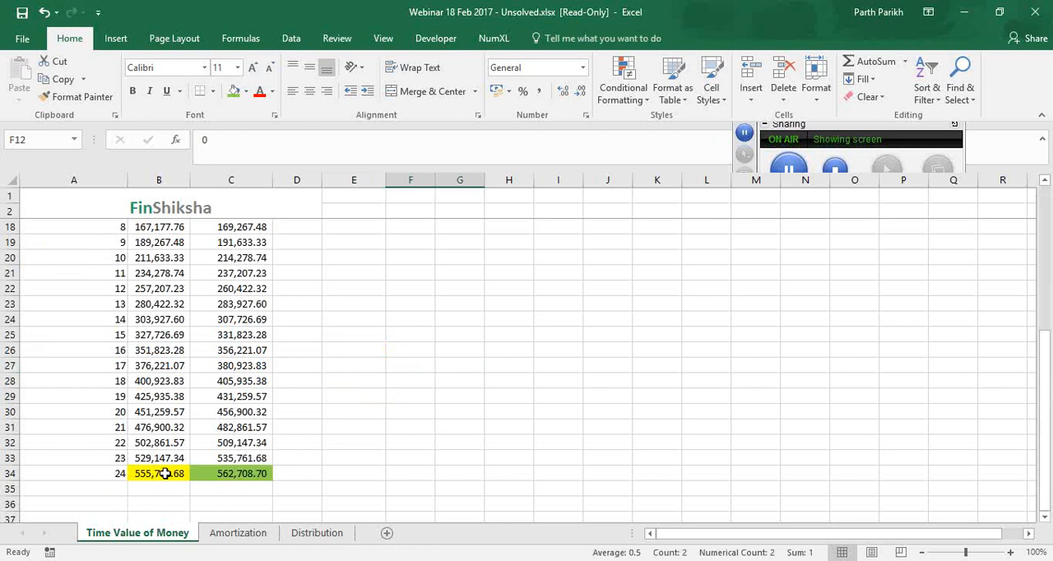
{"action": "left_click_drag", "start_coordinate": [239, 473], "coordinate": [165, 473]}
{"action": "scroll", "coordinate": [343, 367], "scroll_direction": "up", "scroll_amount": 5}
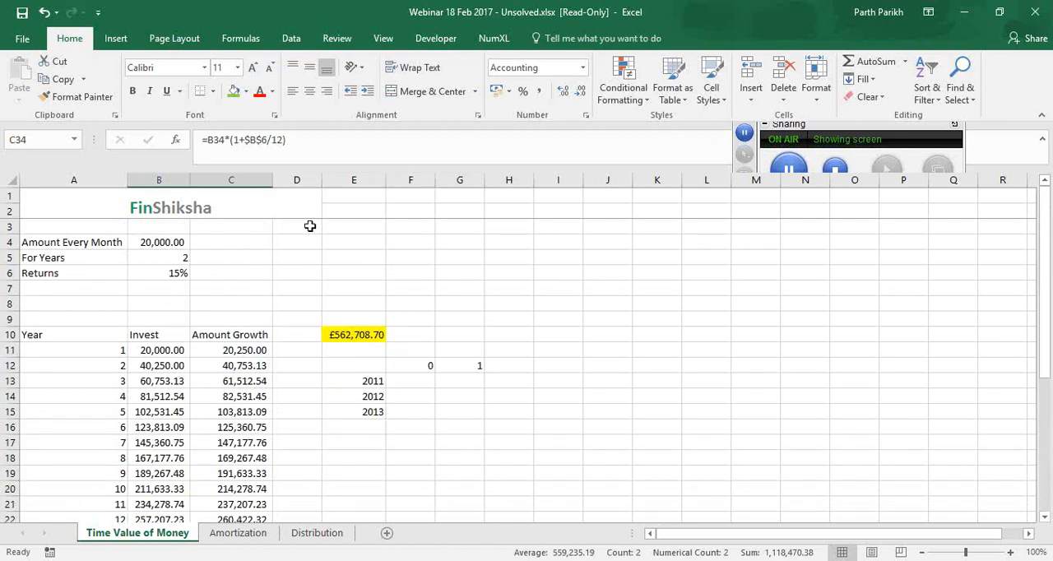
Set the payment type argument of the FV formula in E10 to 0
{"action": "left_click", "coordinate": [359, 336]}
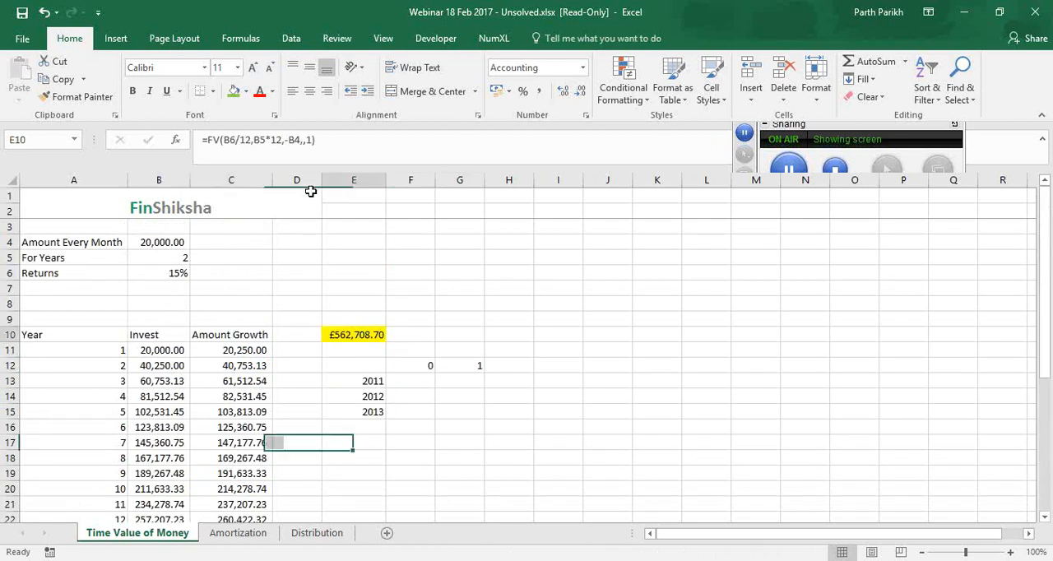
{"action": "left_click", "coordinate": [313, 147]}
{"action": "key", "text": "BackSpace"}
{"action": "type", "text": "0"}
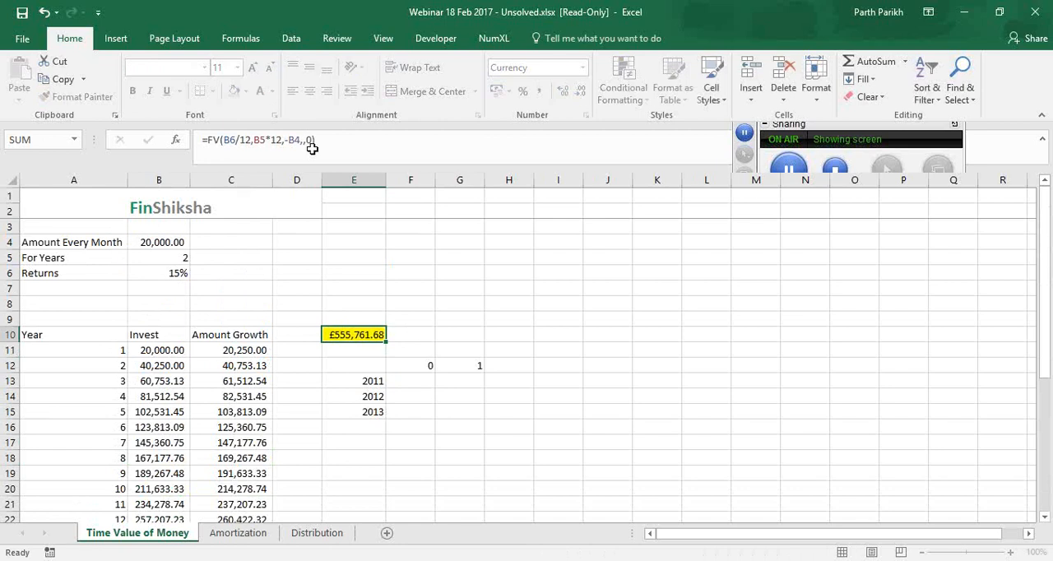
{"action": "key", "text": "Return"}
Compare the FV result in E10 with the final Invest and Amount Growth values in row 34 for payment types 0 and 1
{"action": "scroll", "coordinate": [313, 148], "scroll_direction": "down", "scroll_amount": 2}
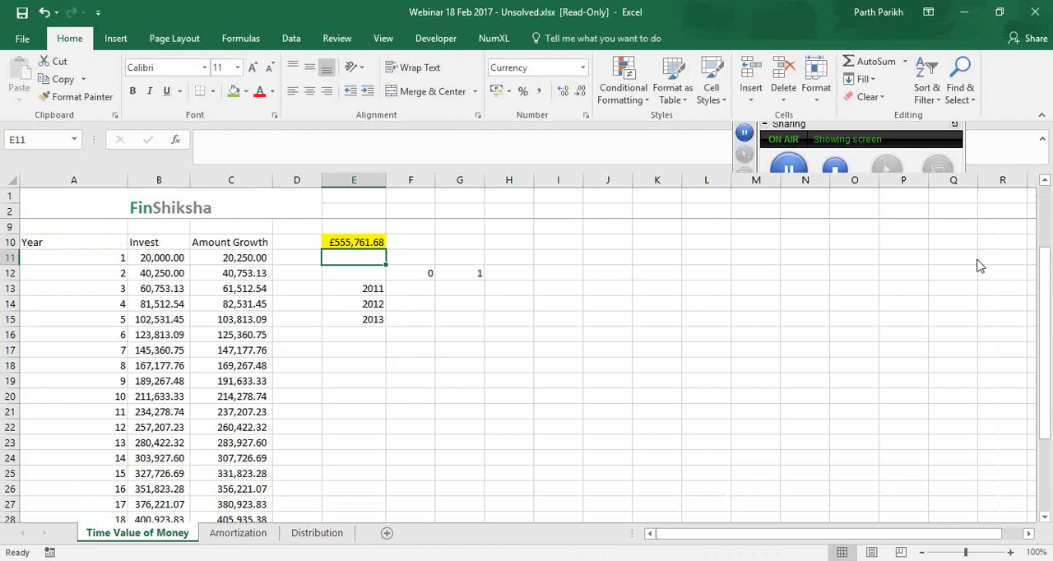
{"action": "left_click", "coordinate": [953, 236]}
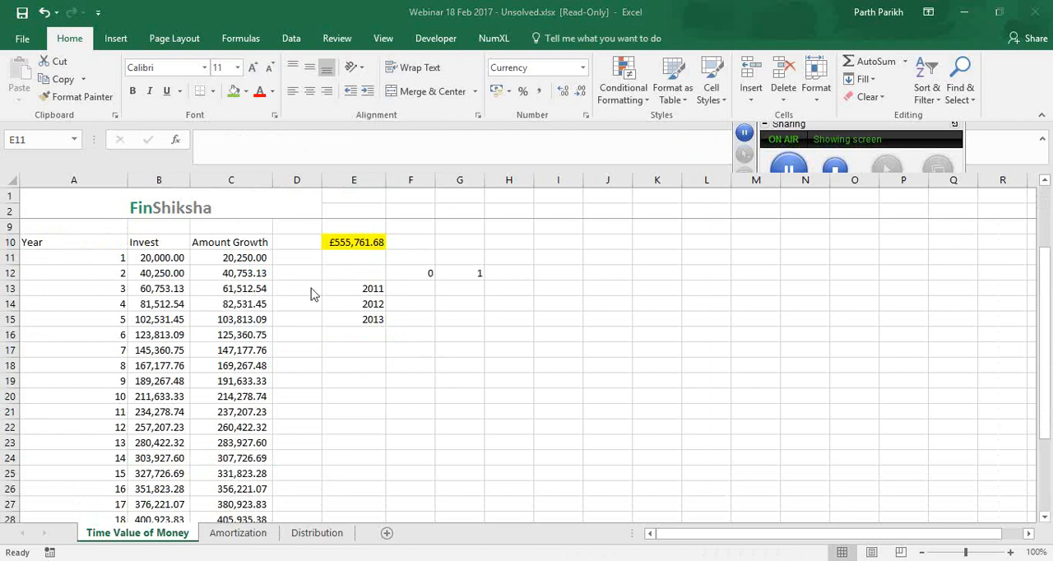
{"action": "left_click", "coordinate": [343, 242]}
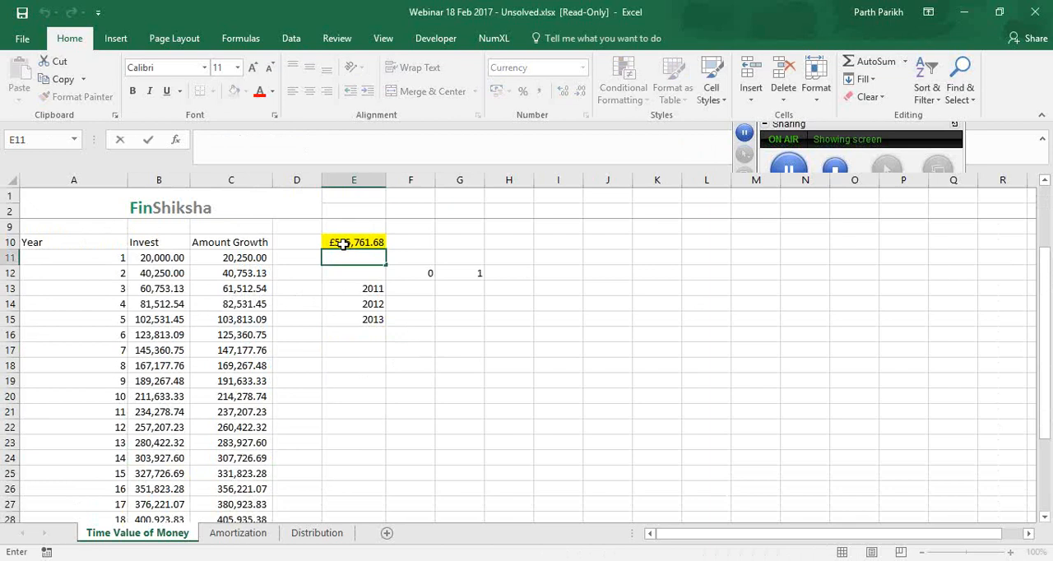
{"action": "left_click", "coordinate": [343, 240]}
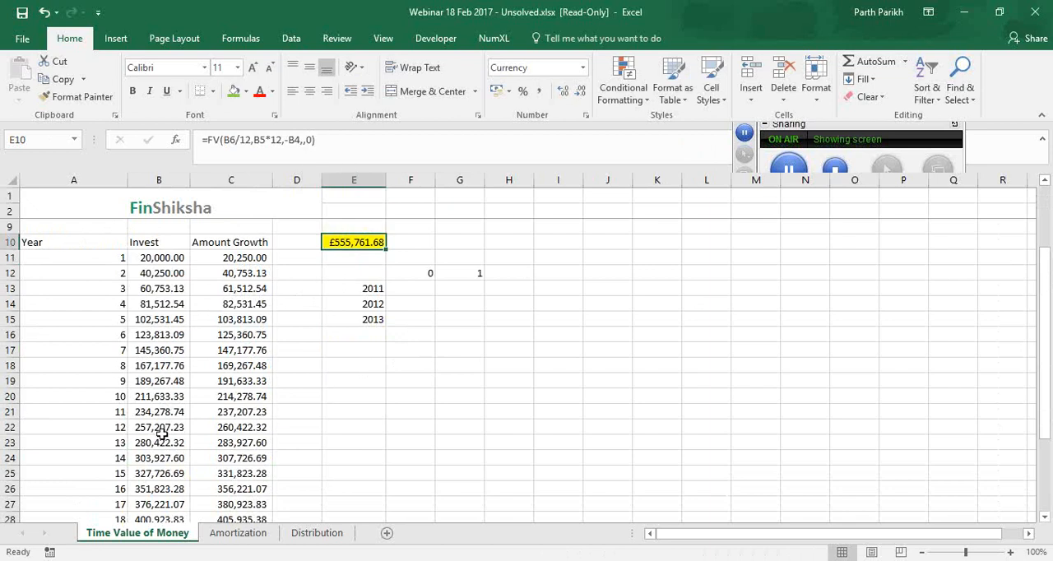
{"action": "scroll", "coordinate": [173, 430], "scroll_direction": "down", "scroll_amount": 4}
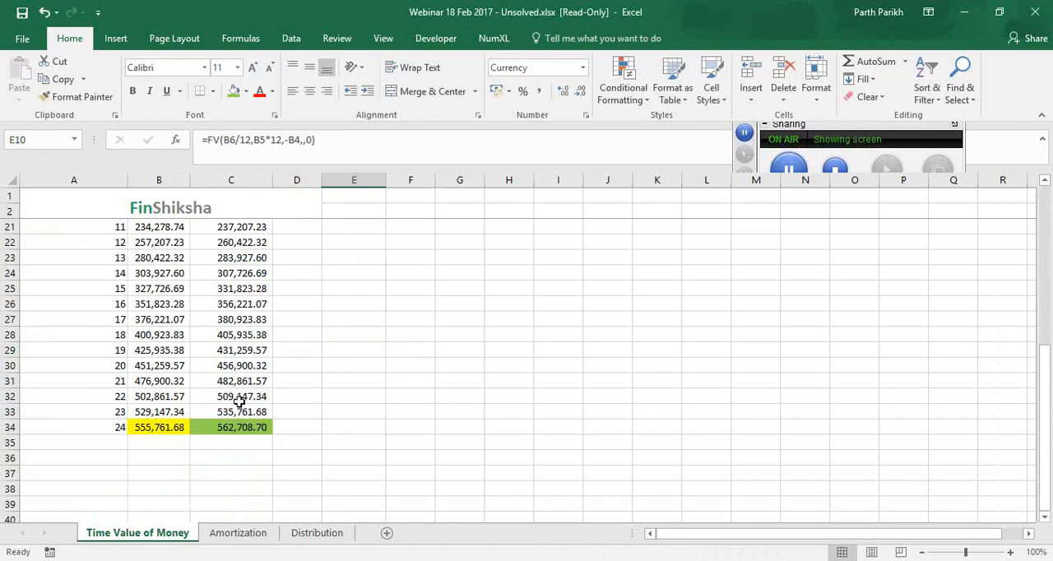
{"action": "left_click", "coordinate": [194, 426]}
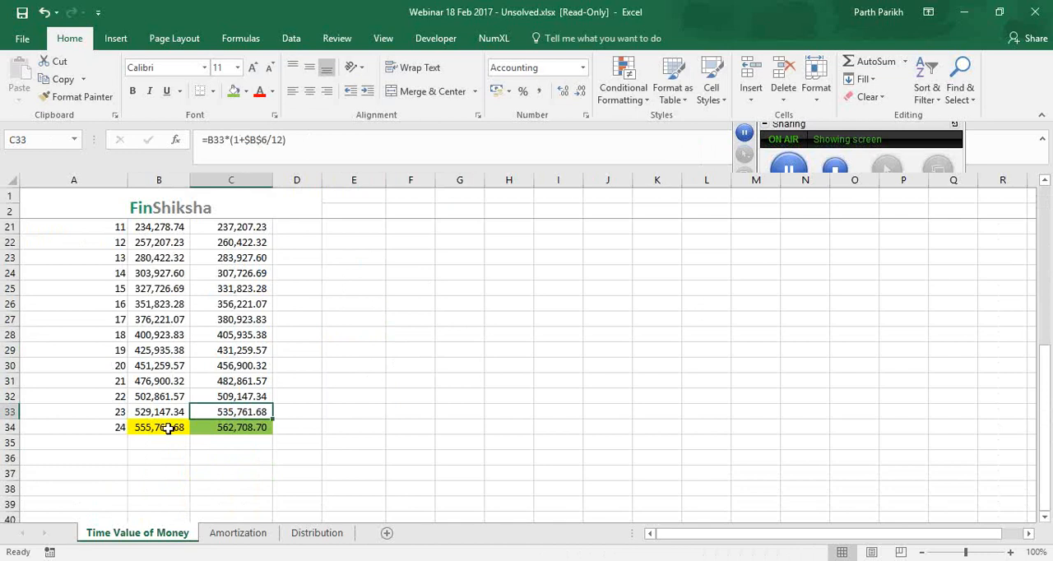
{"action": "left_click", "coordinate": [169, 428]}
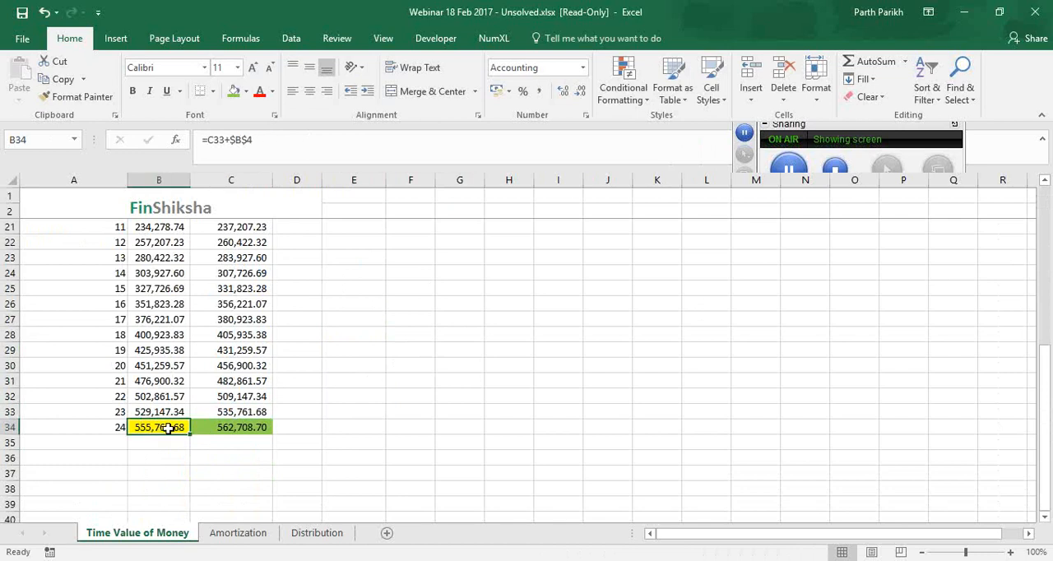
{"action": "scroll", "coordinate": [385, 338], "scroll_direction": "up", "scroll_amount": 5}
{"action": "left_click", "coordinate": [408, 317]}
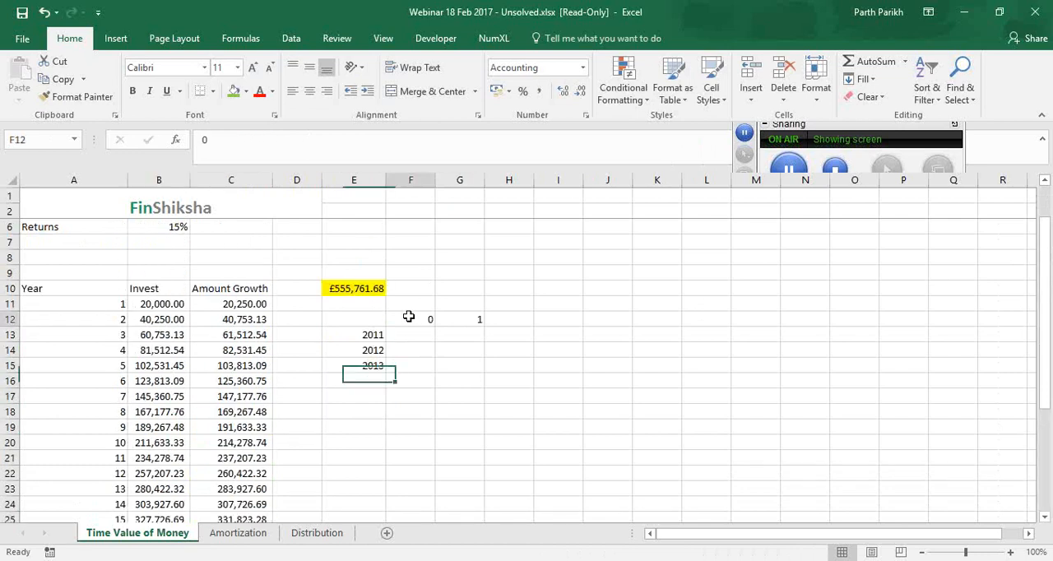
{"action": "left_click", "coordinate": [459, 320]}
{"action": "scroll", "coordinate": [181, 465], "scroll_direction": "down", "scroll_amount": 4}
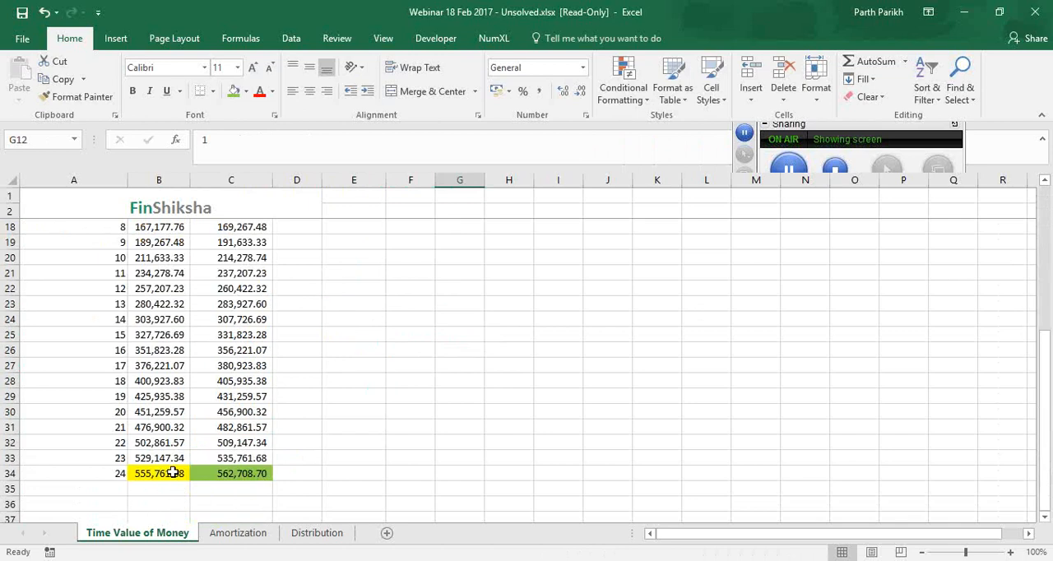
{"action": "scroll", "coordinate": [173, 473], "scroll_direction": "up", "scroll_amount": 5}
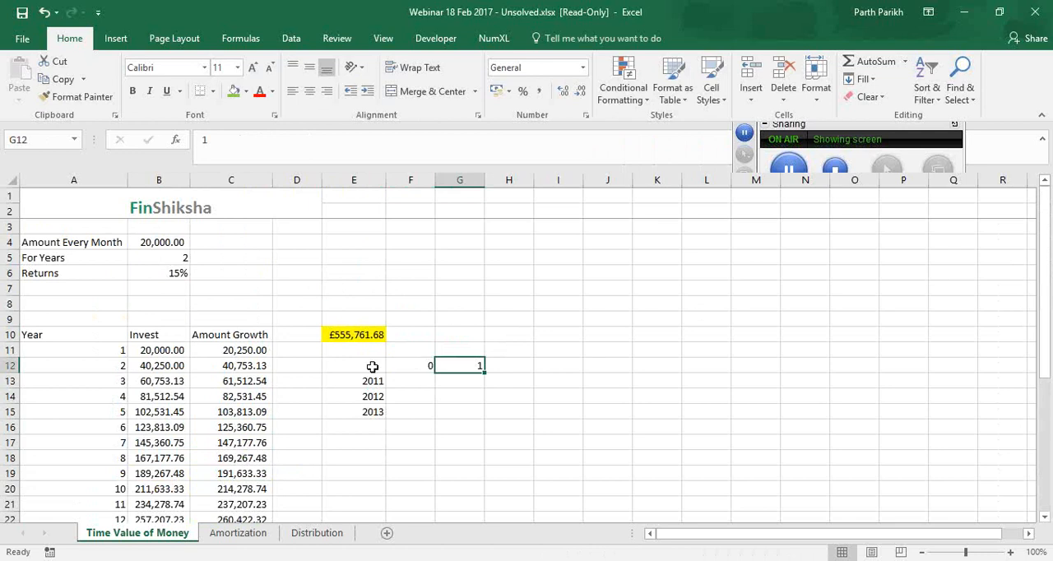
Clear the years and payment type headings from cells E12 to G15
{"action": "left_click_drag", "start_coordinate": [371, 364], "coordinate": [478, 417]}
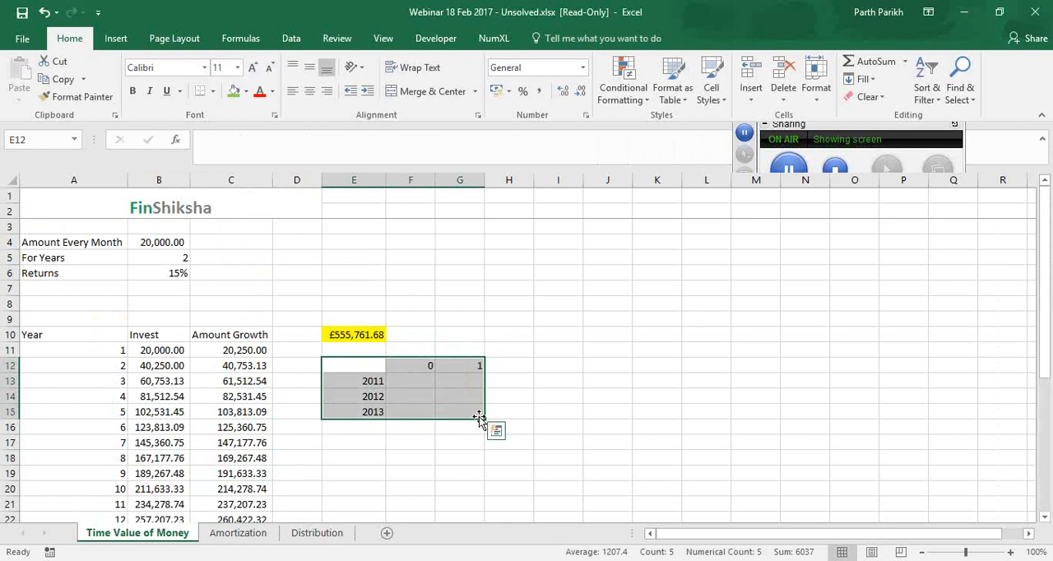
{"action": "key", "text": "ctrl+z"}
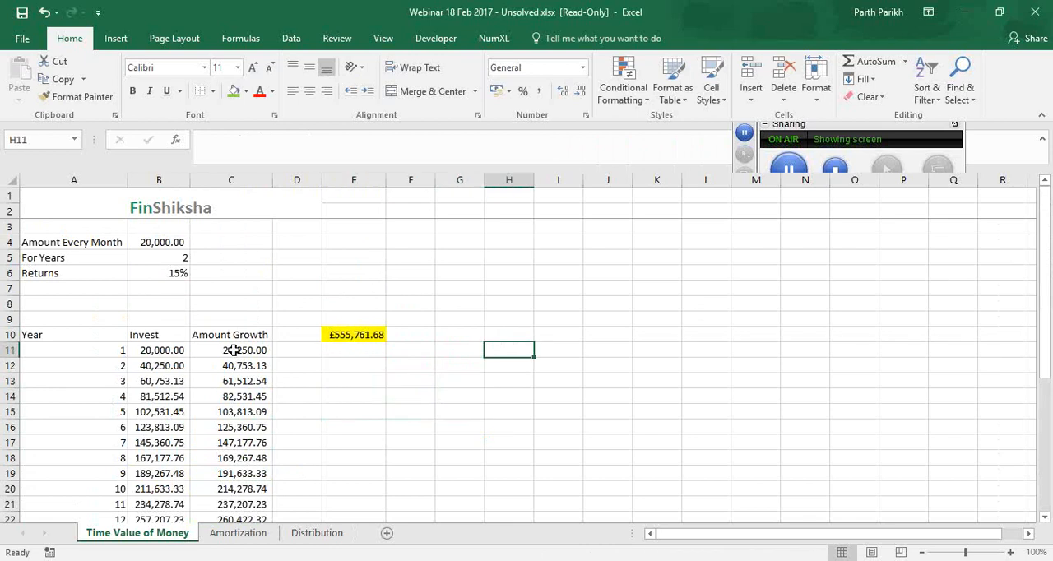
Copy the growth formula in C11 down the Amount Growth column through month 24
{"action": "left_click", "coordinate": [232, 352]}
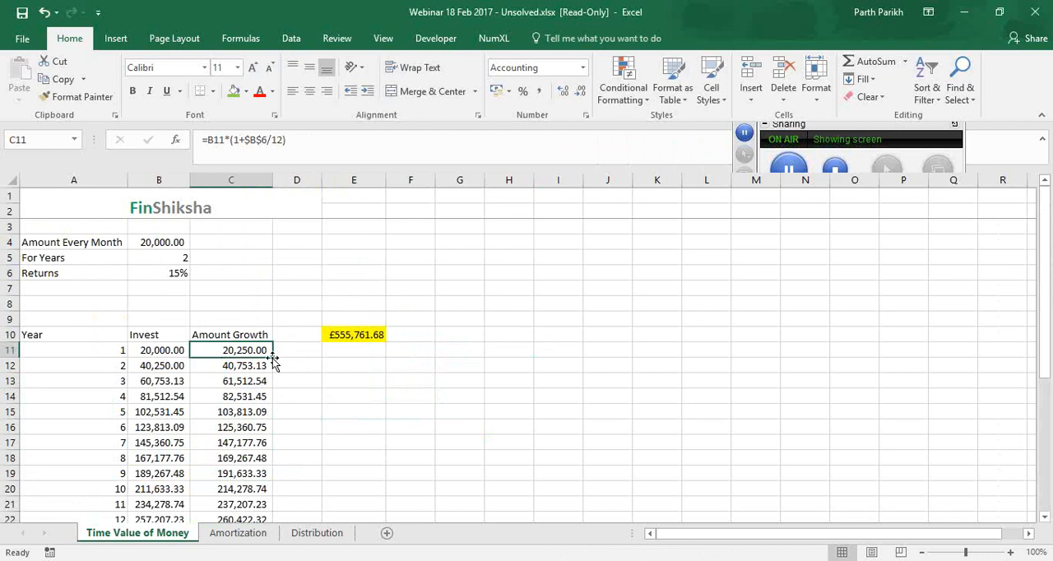
{"action": "double_click", "coordinate": [272, 358]}
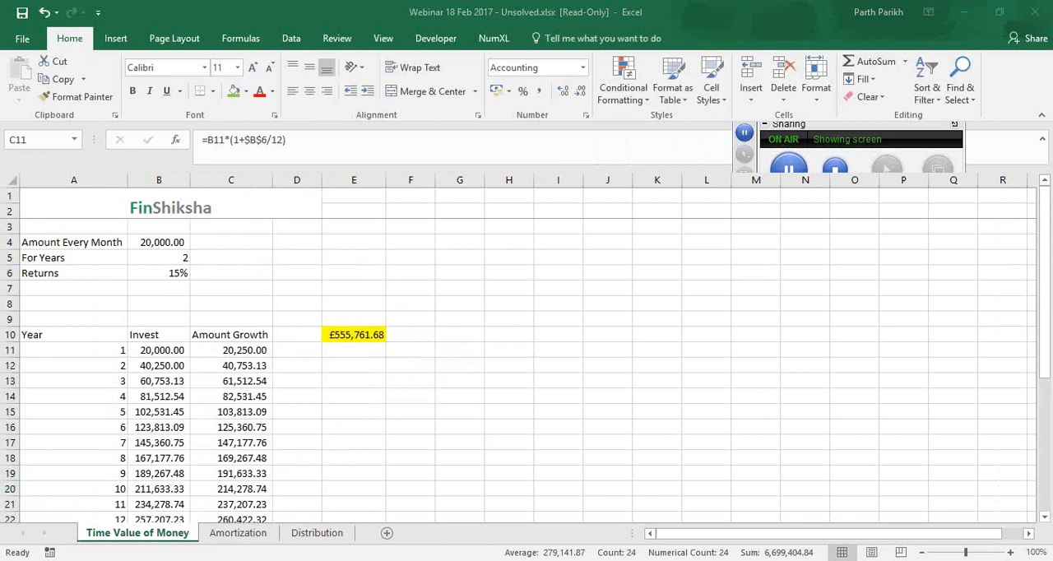
Show the previews of the open Excel workbooks
{"action": "mouse_move", "coordinate": [586, 559]}
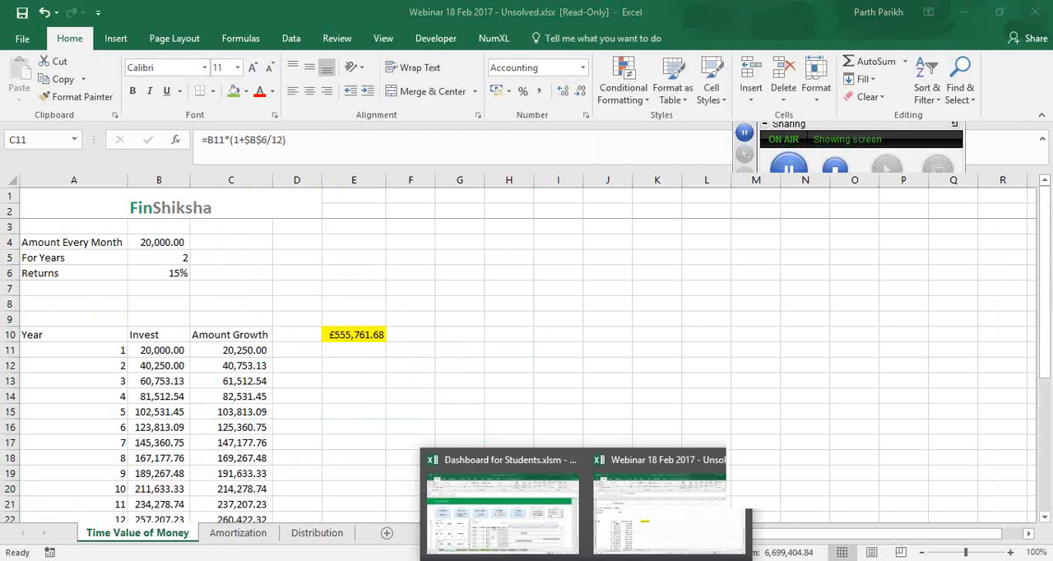
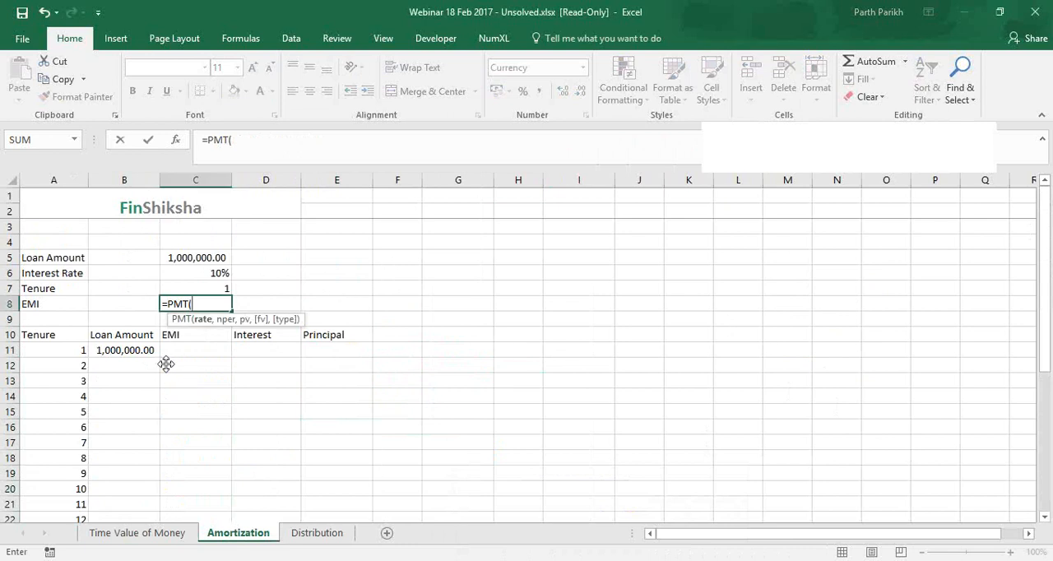
Discard the unfinished PMT entry in C8 and check the interest rate and tenure cells C6 and C7
{"action": "key", "text": "Escape"}
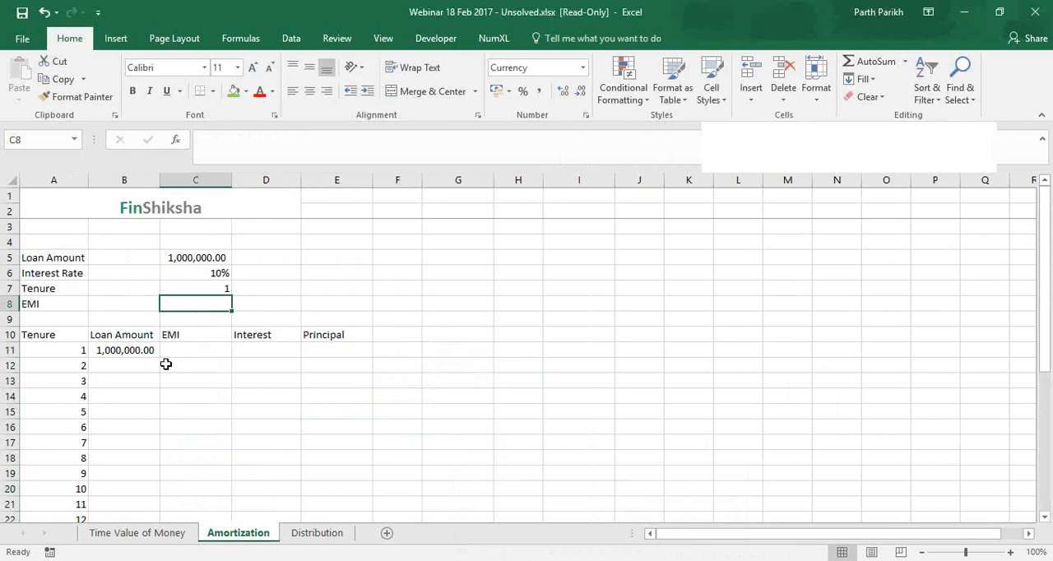
{"action": "left_click", "coordinate": [187, 273]}
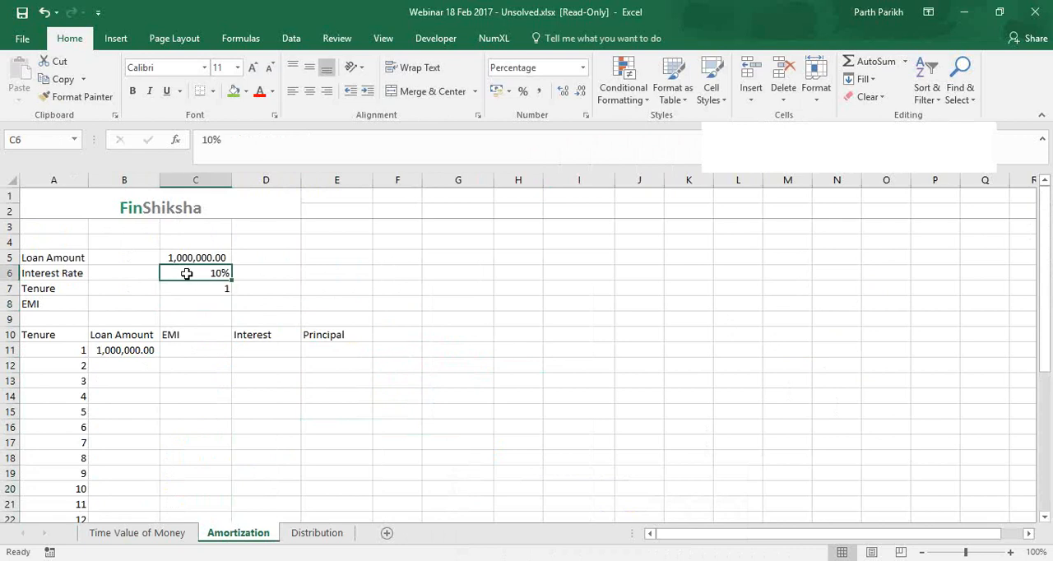
{"action": "left_click", "coordinate": [194, 287]}
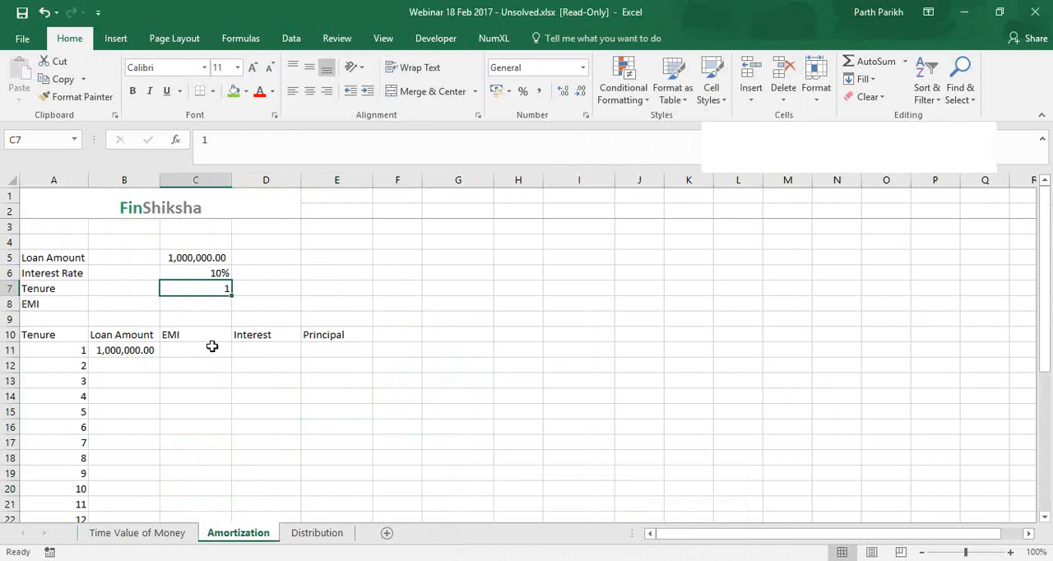
Start a PMT formula in the EMI cell C8 with the monthly rate C6/12 as its rate argument
{"action": "left_click", "coordinate": [216, 302]}
{"action": "type", "text": "=pmt"}
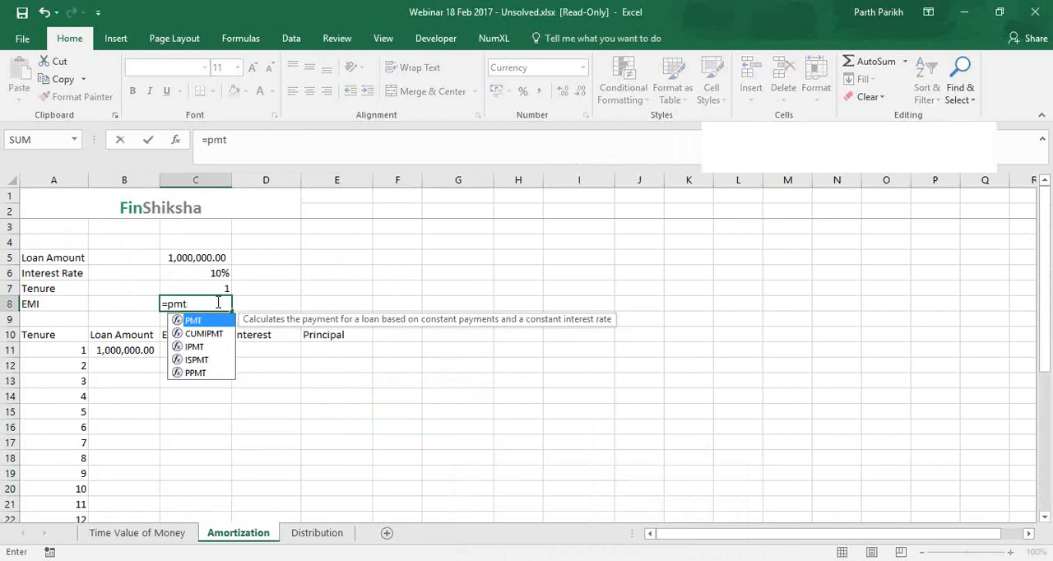
{"action": "key", "text": "Tab"}
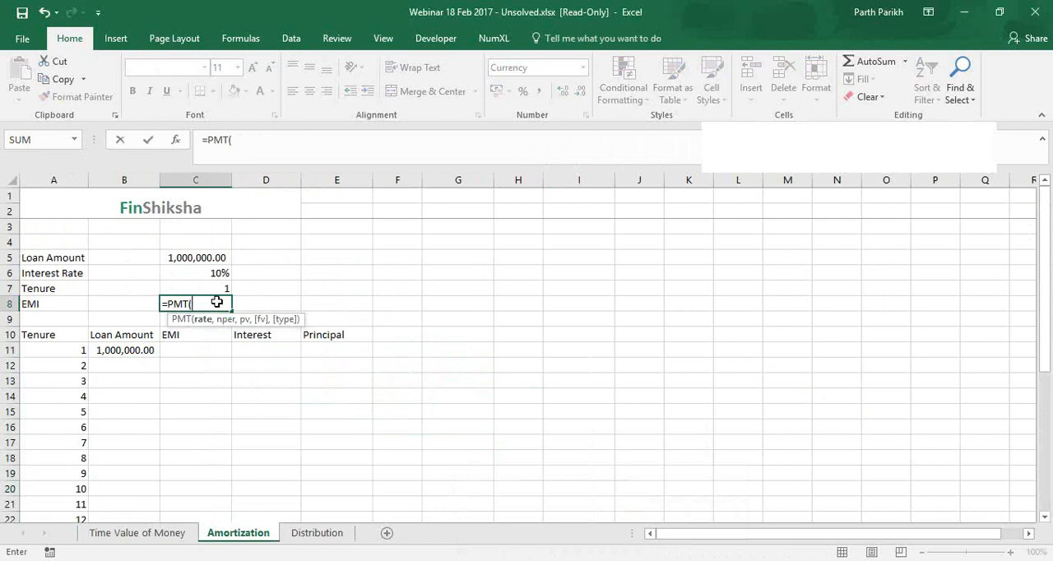
{"action": "left_click", "coordinate": [182, 275]}
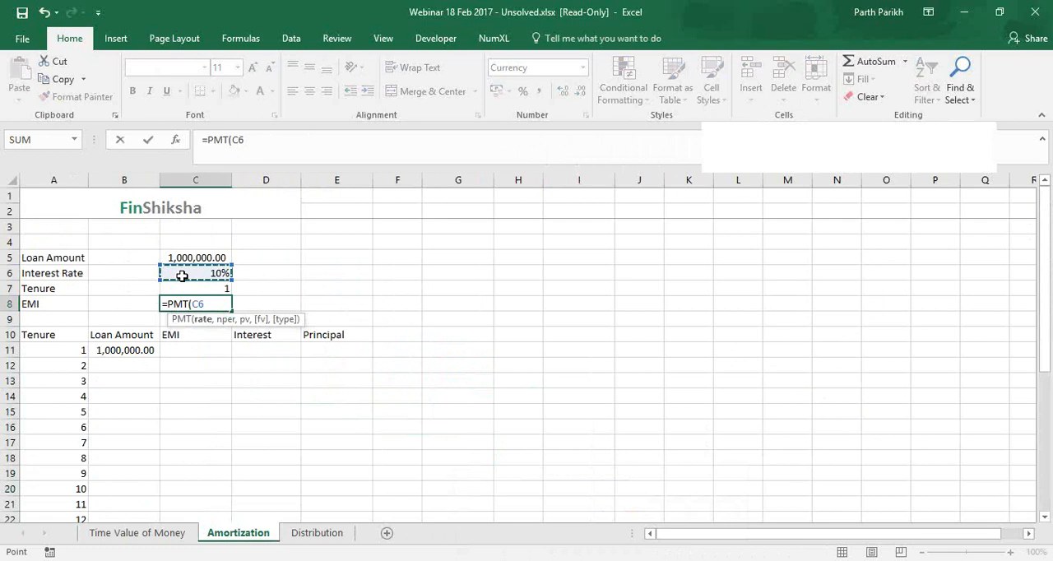
{"action": "type", "text": "/12,"}
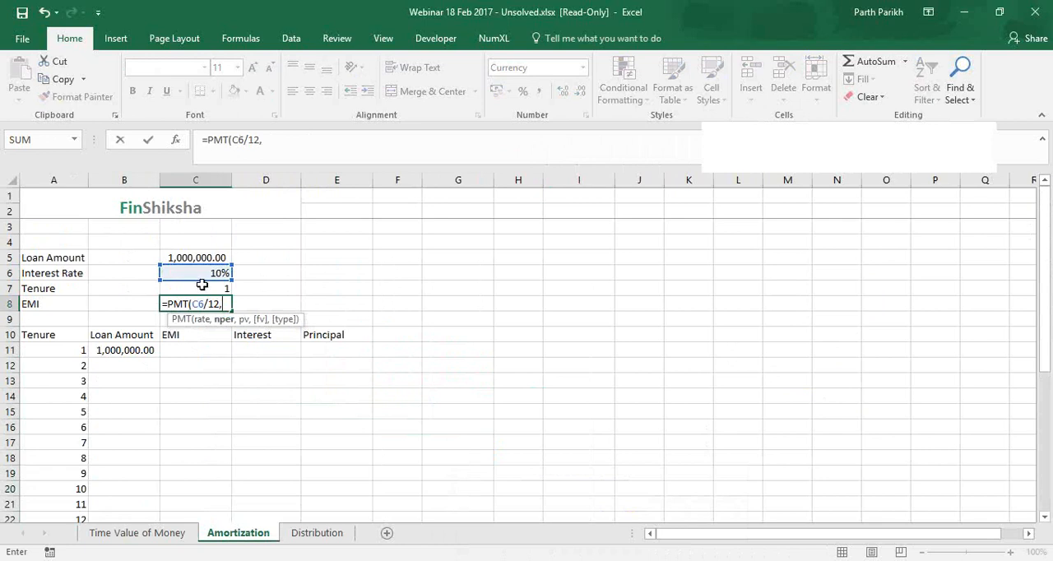
Add the number of monthly periods to the PMT formula as C7*12
{"action": "left_click", "coordinate": [202, 284]}
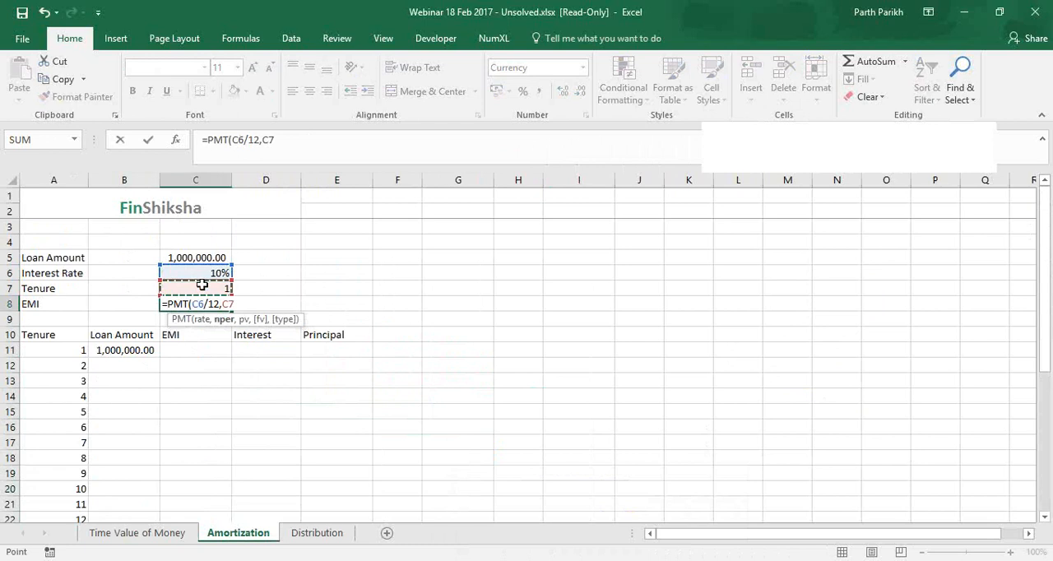
{"action": "type", "text": "*"}
{"action": "type", "text": "11111"}
{"action": "key", "text": "BackSpace"}
{"action": "key", "text": "BackSpace"}
{"action": "key", "text": "BackSpace"}
{"action": "key", "text": "BackSpace"}
{"action": "type", "text": "2,"}
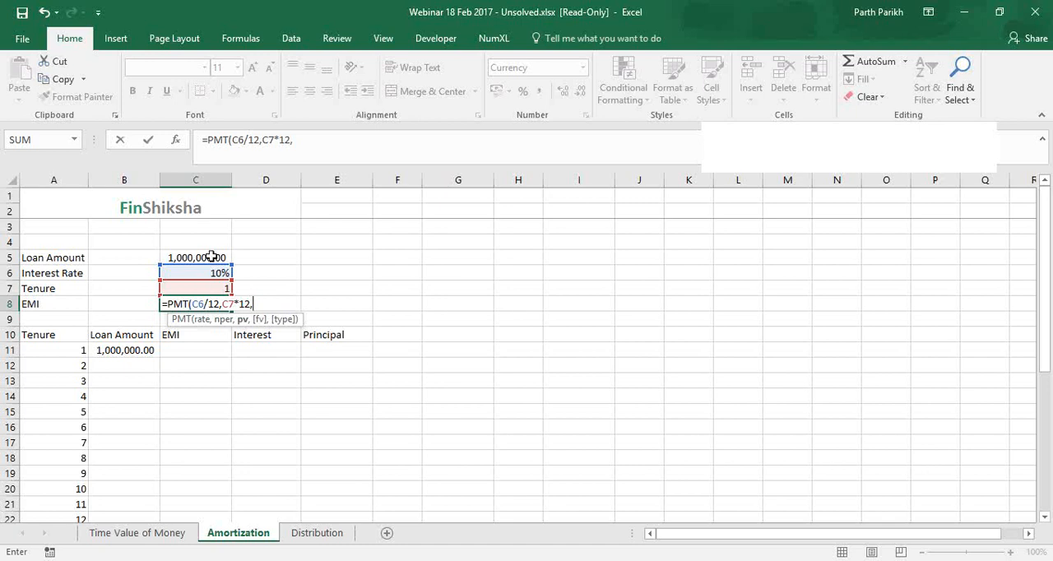
Complete the PMT formula in C8 with present value -C5, an empty future value and payment type 0
{"action": "left_click", "coordinate": [212, 256]}
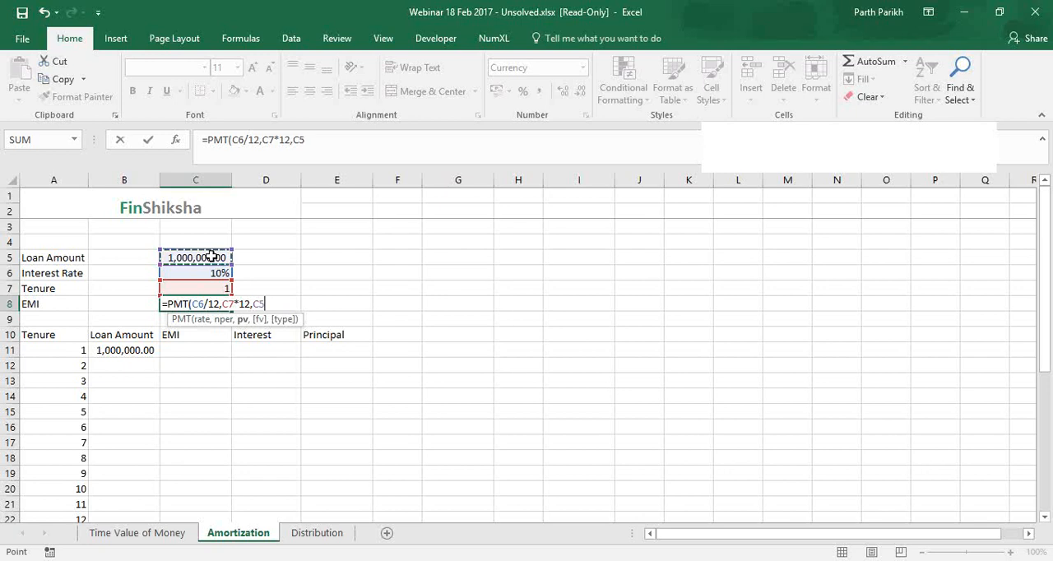
{"action": "key", "text": "BackSpace"}
{"action": "key", "text": "BackSpace"}
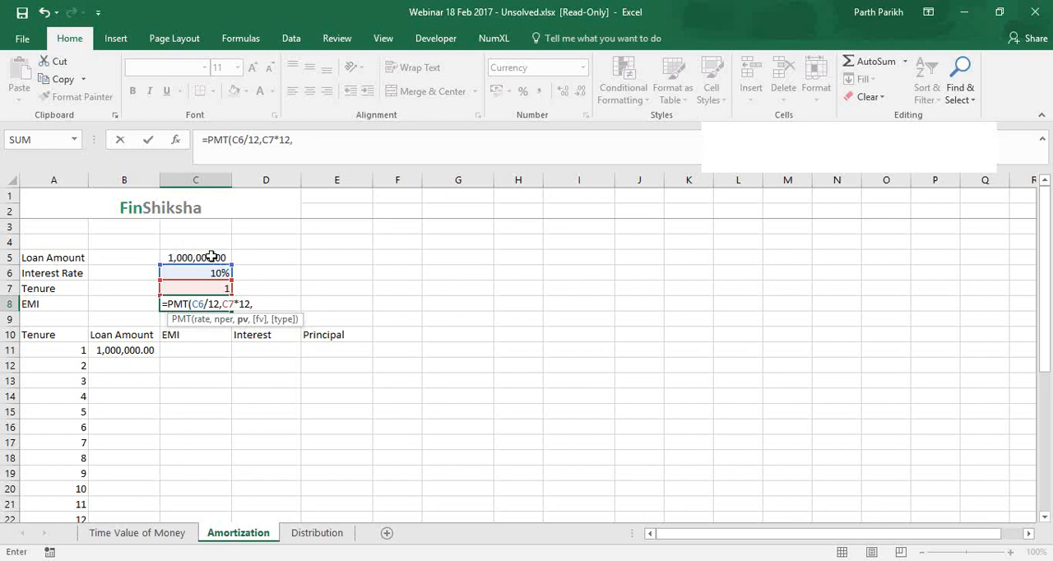
{"action": "left_click", "coordinate": [211, 256]}
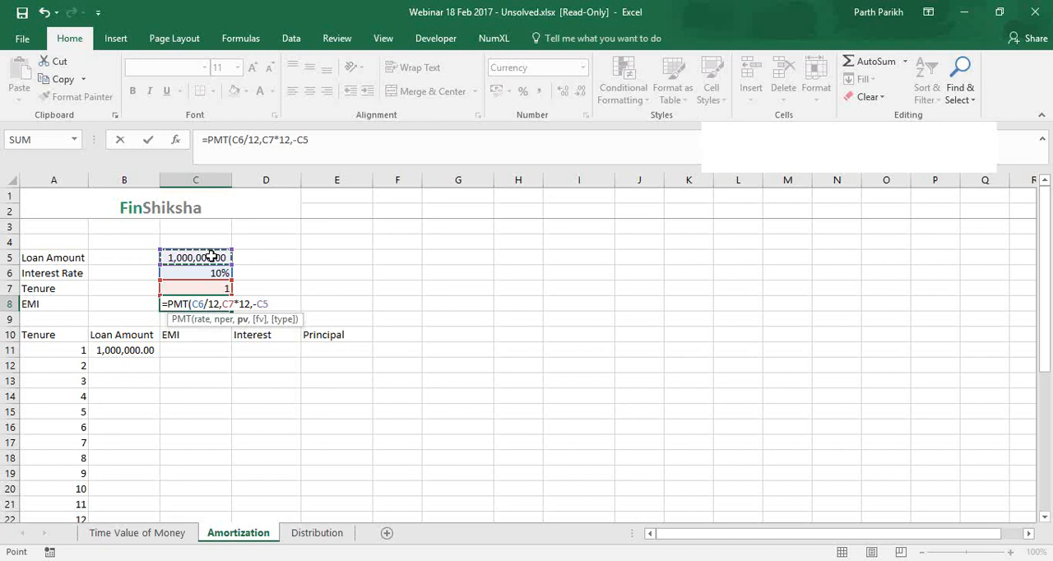
{"action": "type", "text": ","}
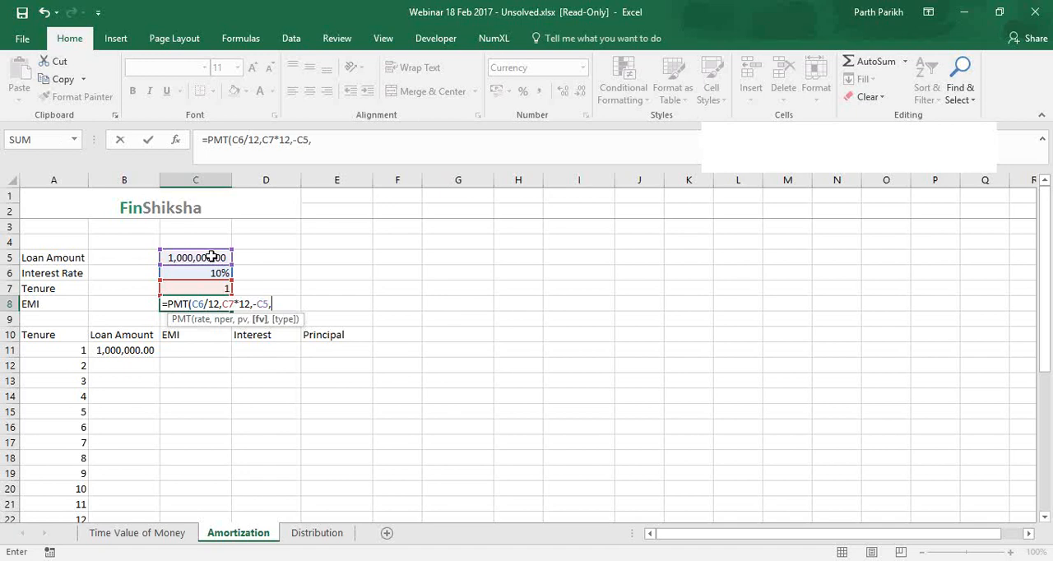
{"action": "type", "text": ","}
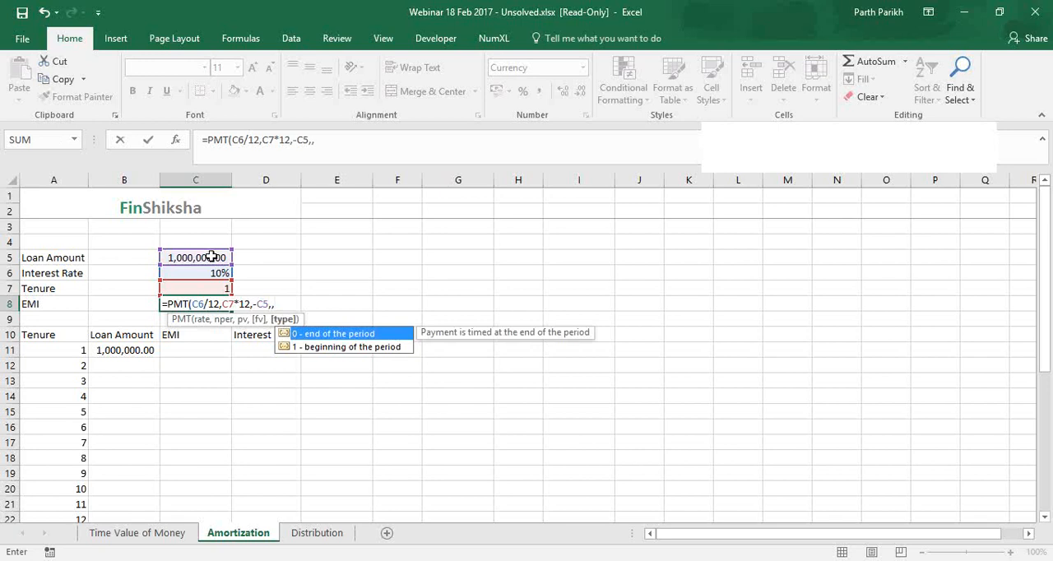
{"action": "type", "text": "0)"}
{"action": "key", "text": "Return"}
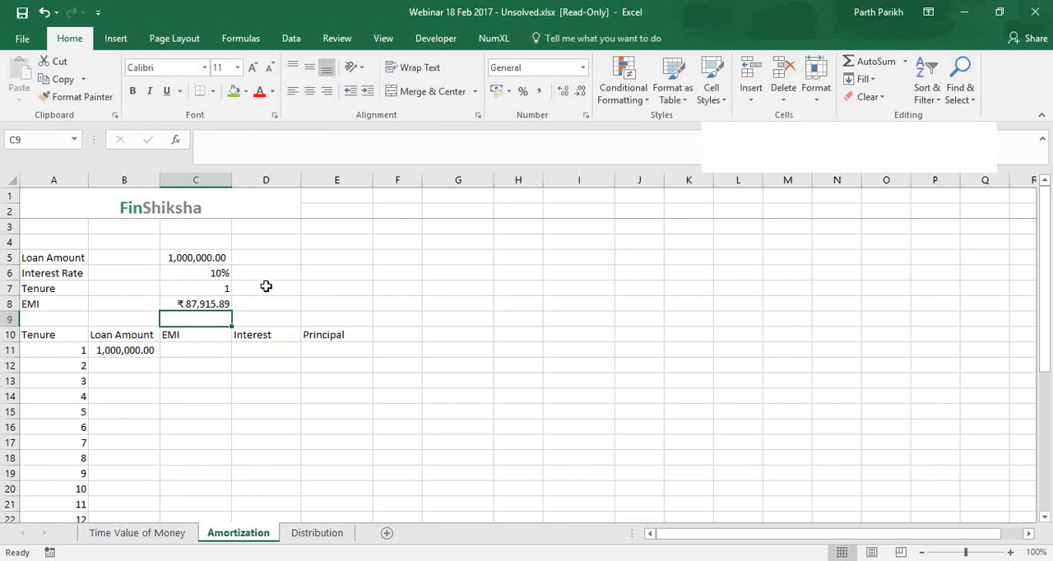
Examine the rate, period and loan arguments of the PMT formula in C8 with formulas temporarily displayed in the sheet
{"action": "key", "text": "Up"}
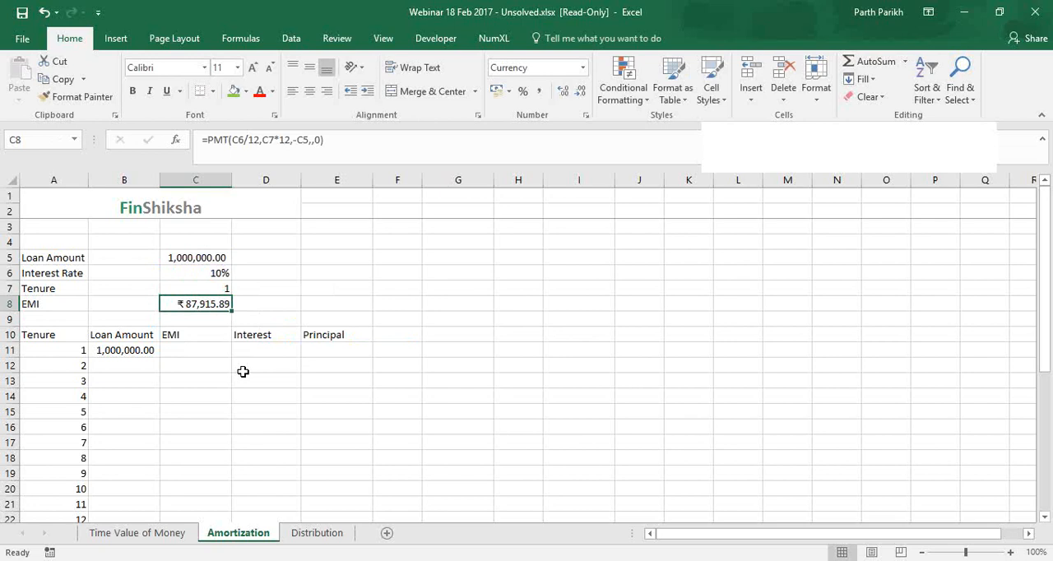
{"action": "left_click", "coordinate": [255, 140]}
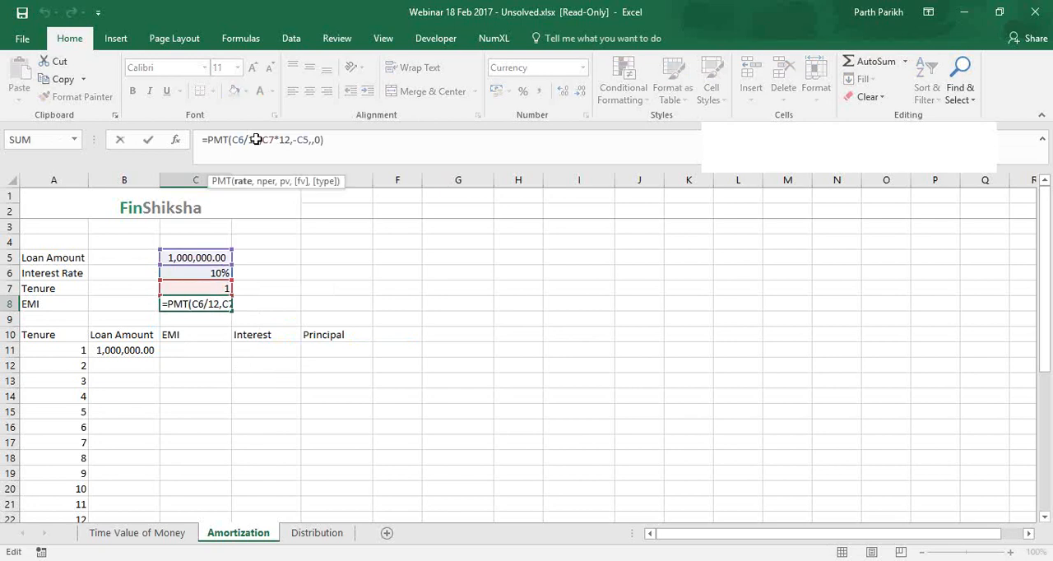
{"action": "key", "text": "ctrl+Return"}
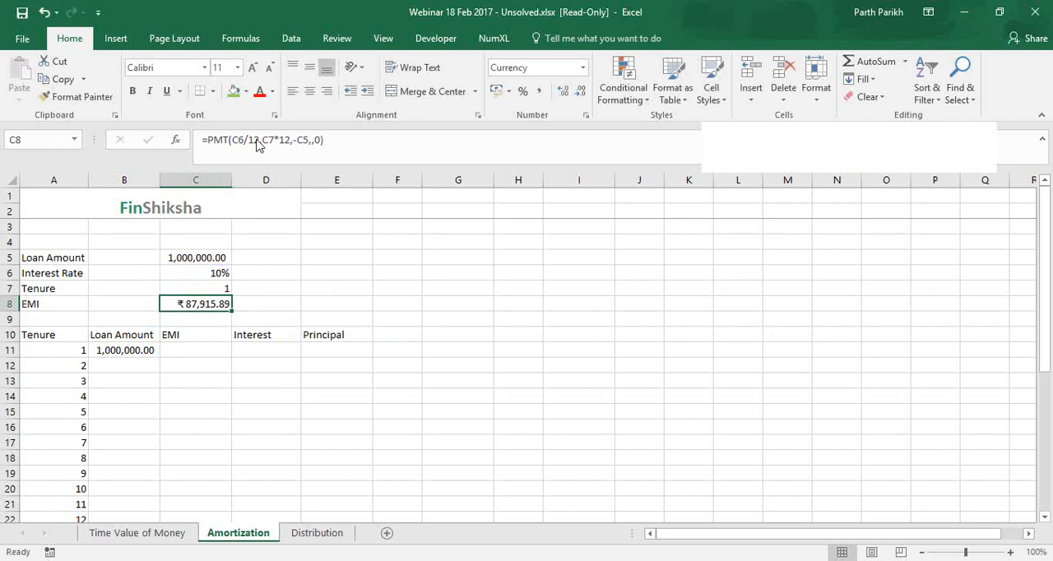
{"action": "left_click", "coordinate": [240, 38]}
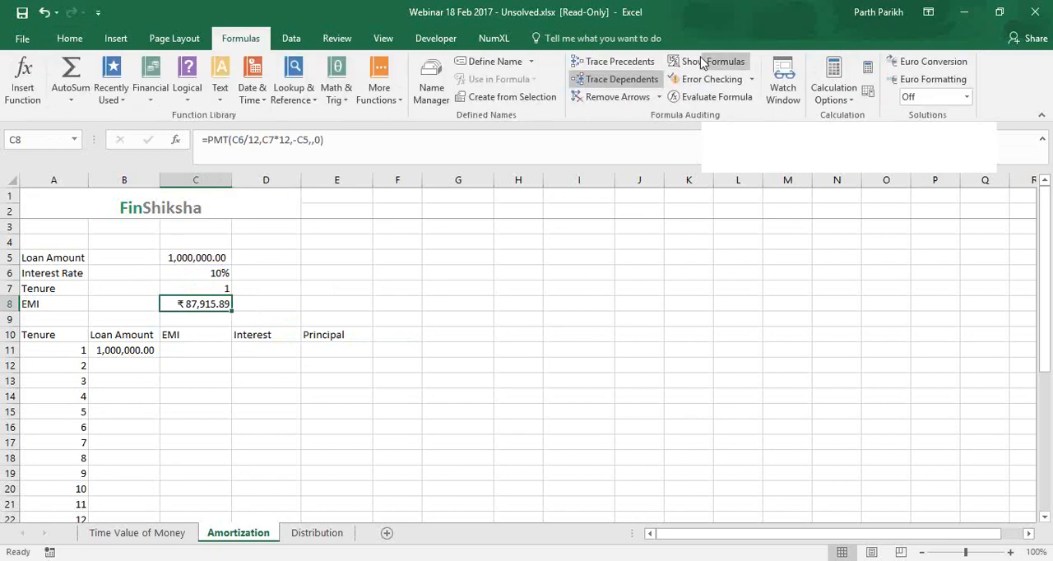
{"action": "left_click", "coordinate": [701, 61]}
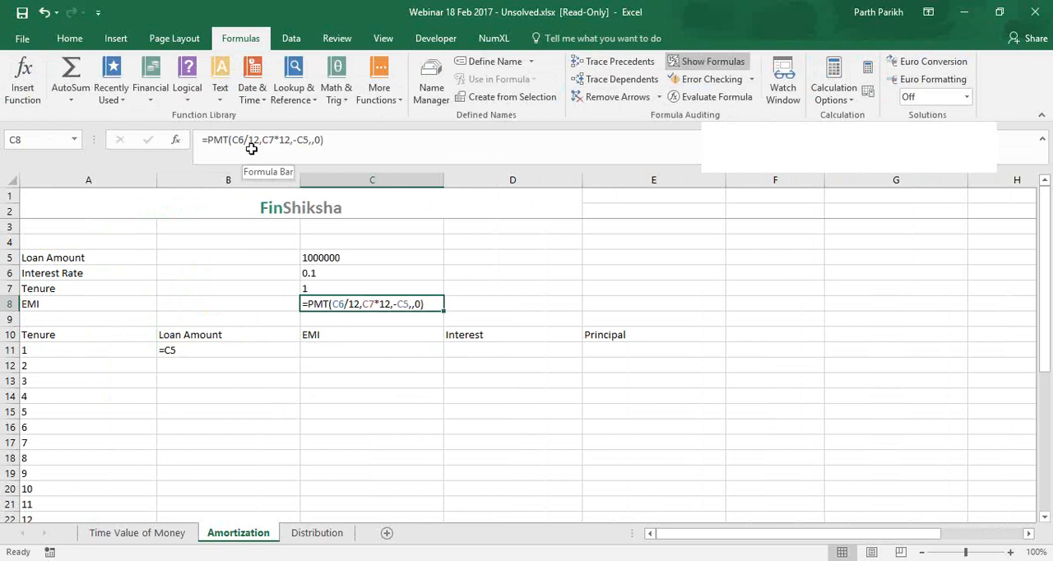
{"action": "left_click", "coordinate": [323, 271]}
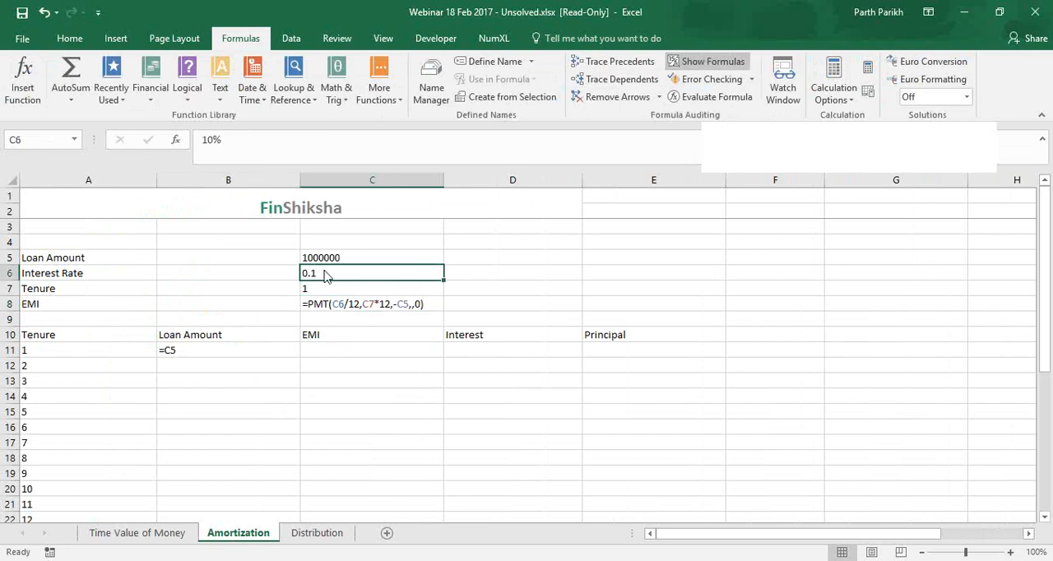
{"action": "left_click", "coordinate": [953, 314]}
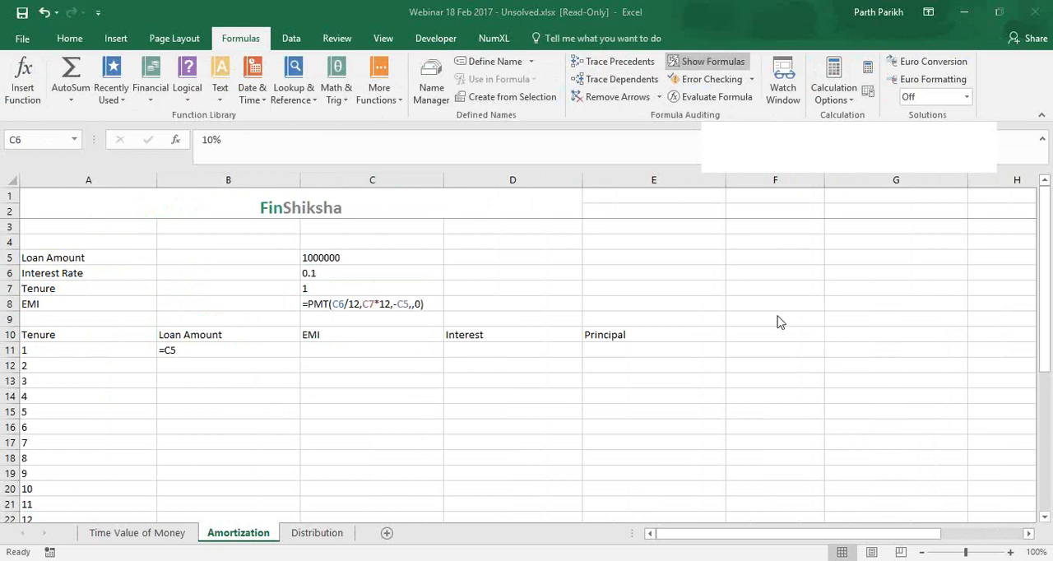
{"action": "left_click", "coordinate": [336, 279]}
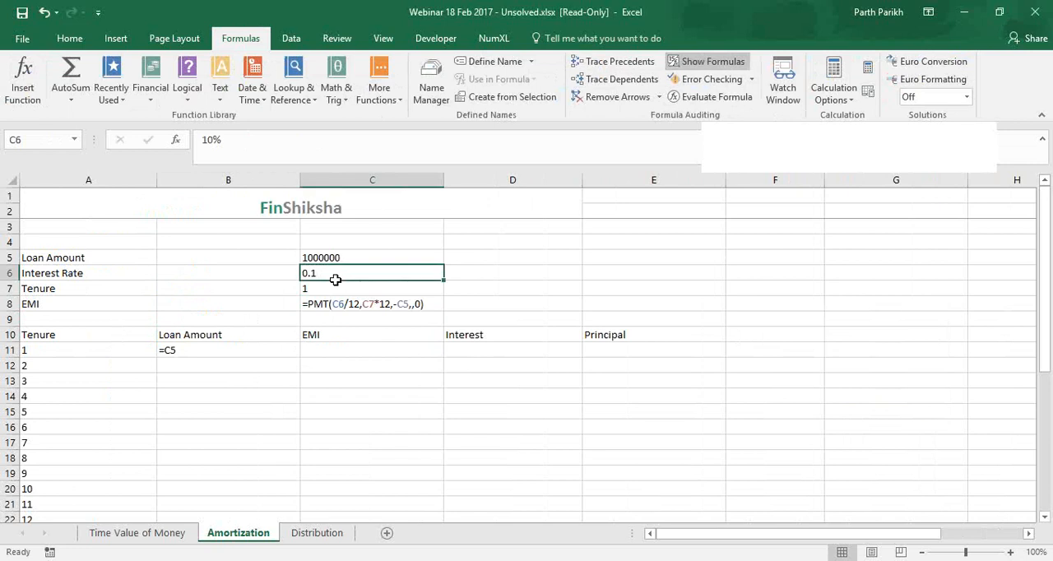
{"action": "double_click", "coordinate": [381, 303]}
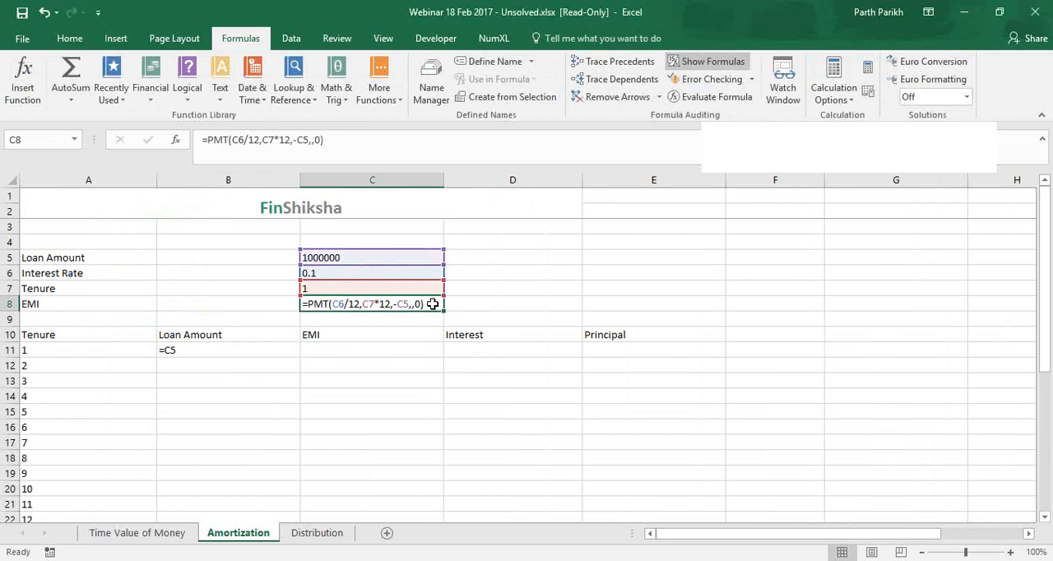
{"action": "left_click", "coordinate": [712, 62]}
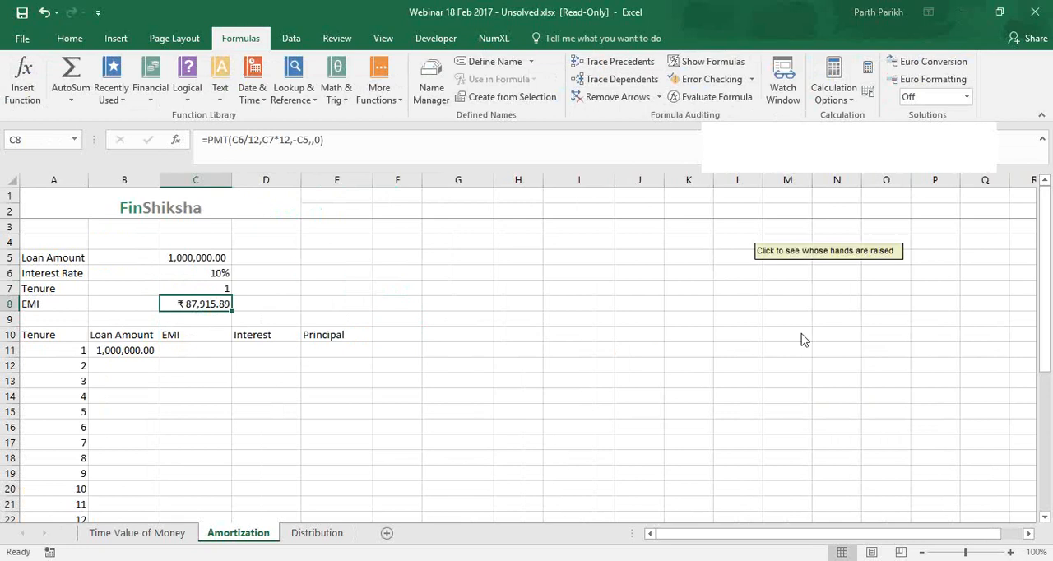
Recheck which input cells the EMI formula in C8 refers to
{"action": "left_click", "coordinate": [828, 354]}
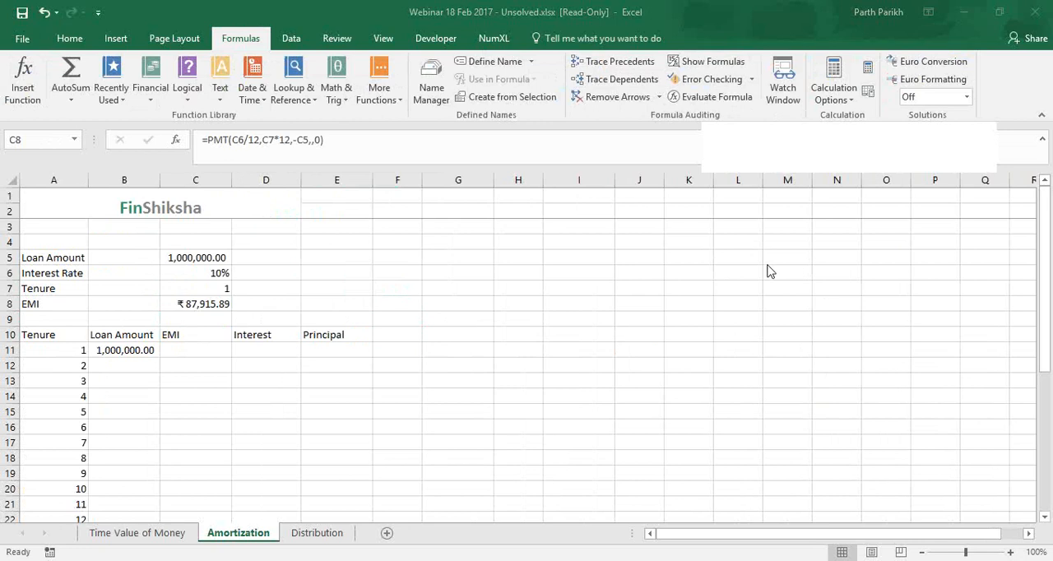
{"action": "key", "text": "F2"}
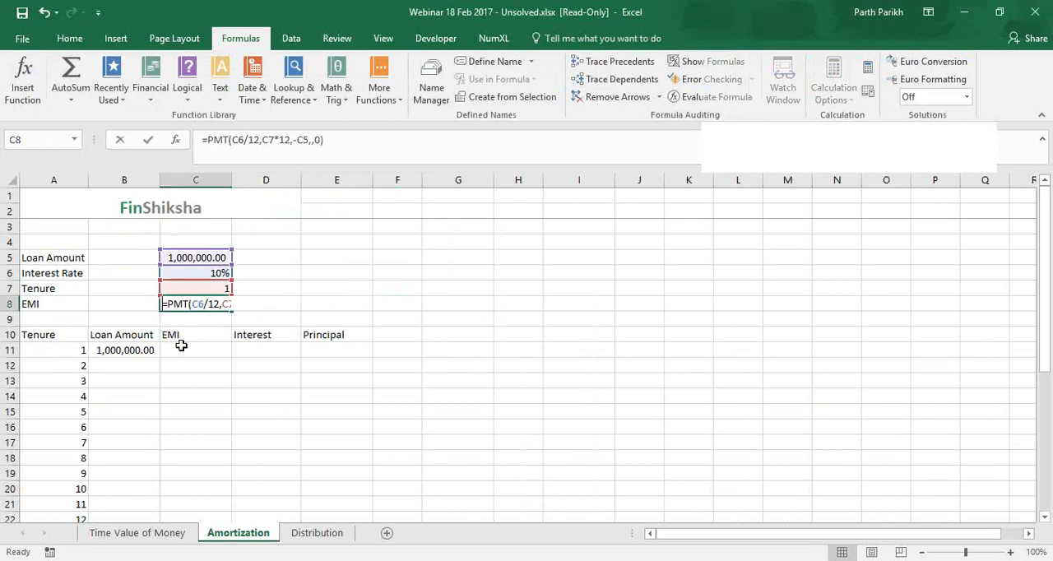
{"action": "key", "text": "ctrl+Return"}
Link the month 1 EMI in C11 to the calculated EMI with =C8
{"action": "left_click", "coordinate": [197, 348]}
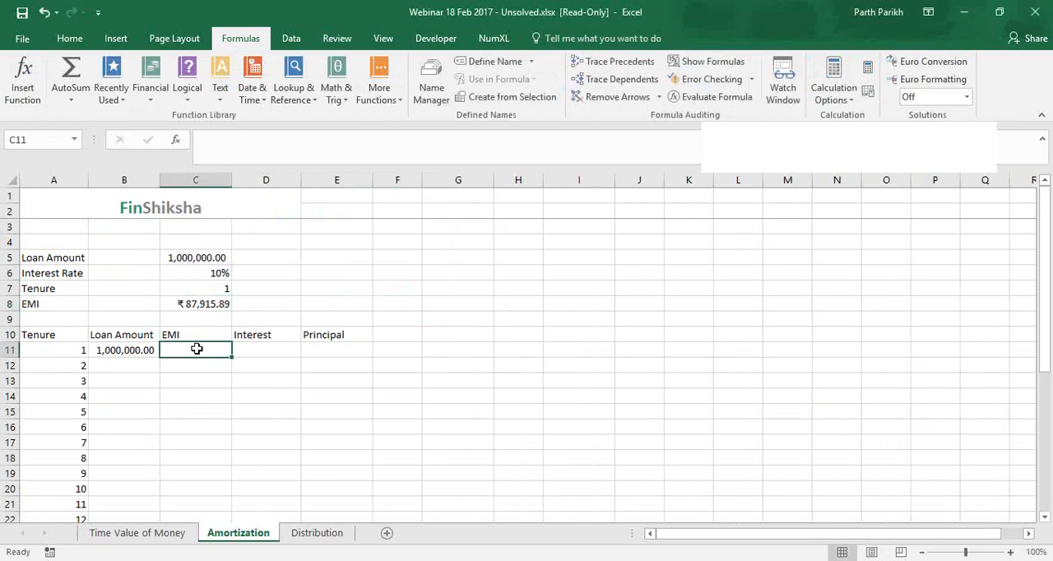
{"action": "type", "text": "="}
{"action": "left_click", "coordinate": [202, 305]}
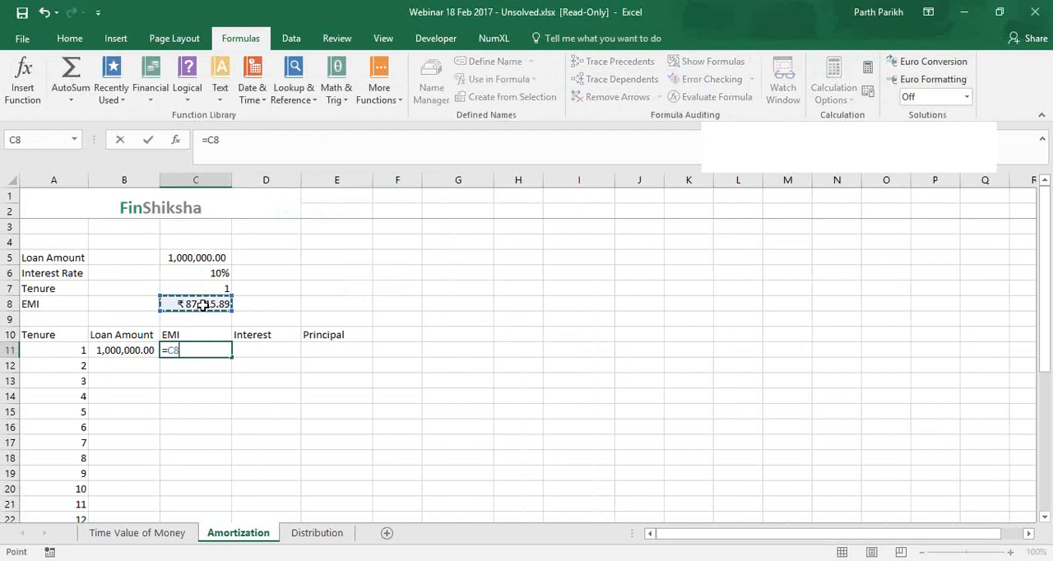
{"action": "key", "text": "Return"}
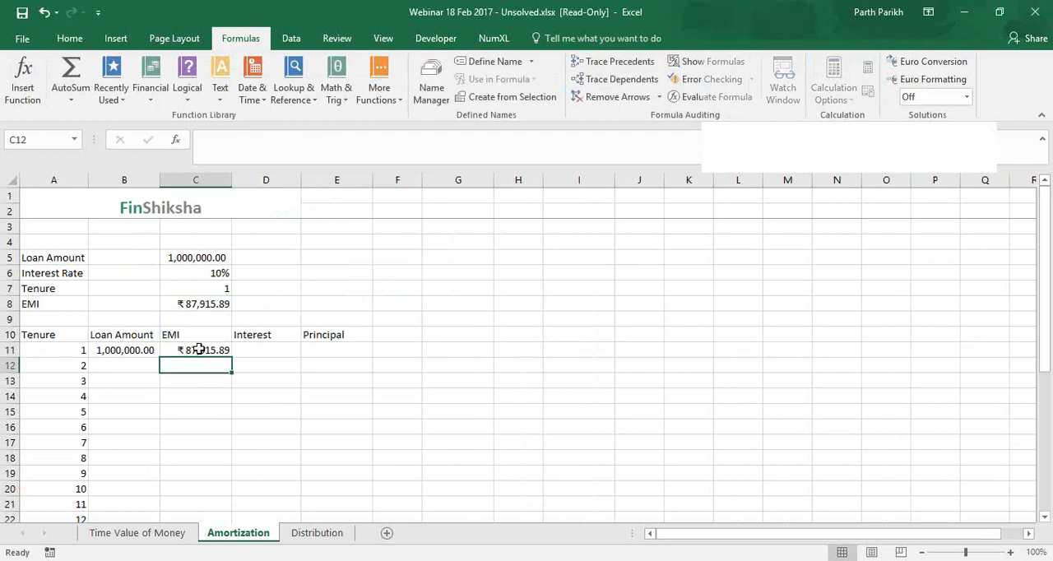
Set the month 2 EMI in C12 to =C11 and copy it down the EMI column through month 12
{"action": "type", "text": "="}
{"action": "left_click", "coordinate": [198, 350]}
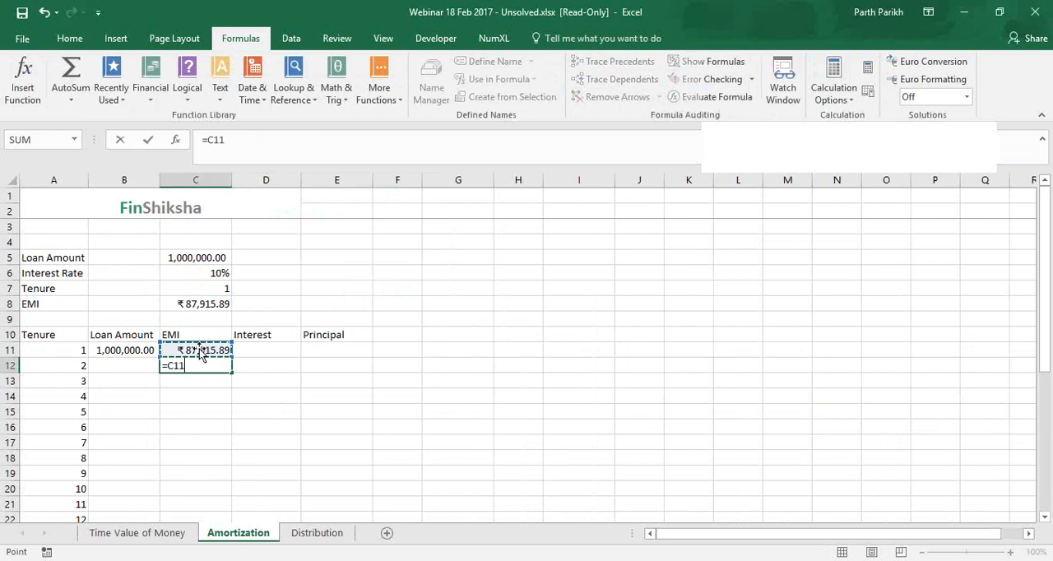
{"action": "key", "text": "Return"}
{"action": "left_click", "coordinate": [215, 367]}
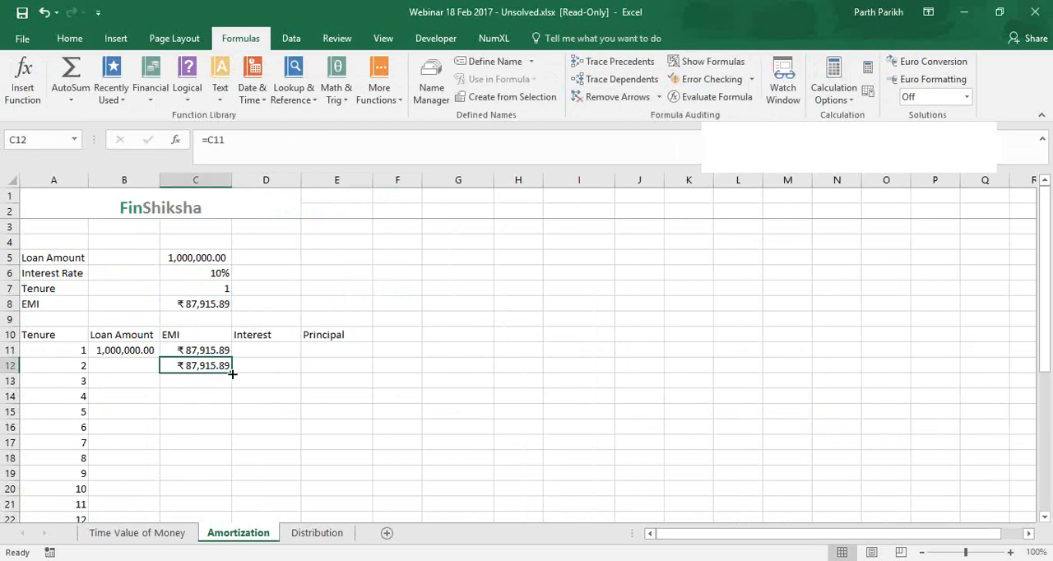
{"action": "double_click", "coordinate": [232, 374]}
Check the EMI values for months 1 to 12 in C11:C22 and select the first Interest cell D11
{"action": "scroll", "coordinate": [212, 336], "scroll_direction": "down", "scroll_amount": 2}
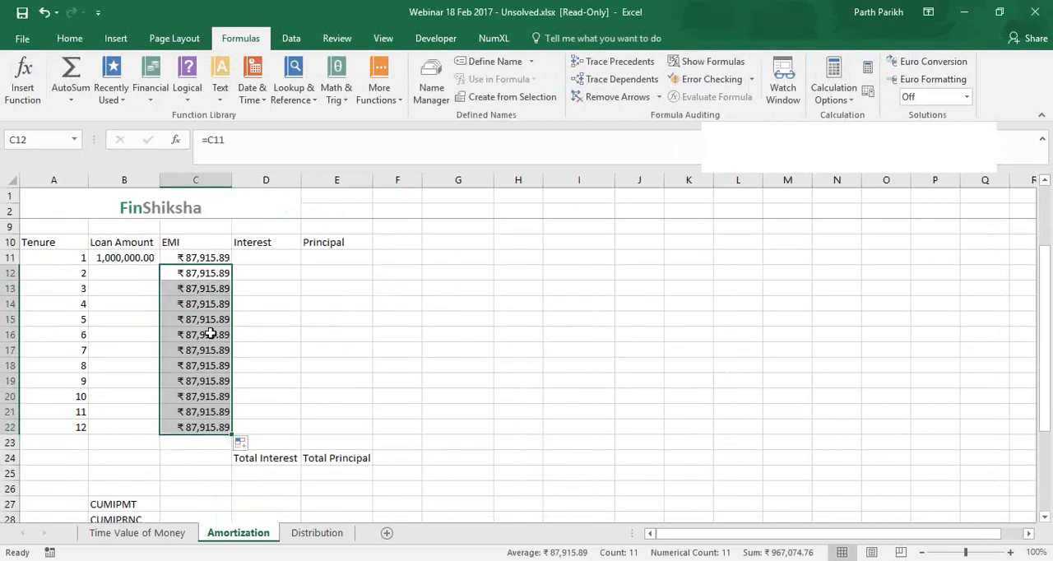
{"action": "left_click_drag", "start_coordinate": [206, 258], "coordinate": [209, 426]}
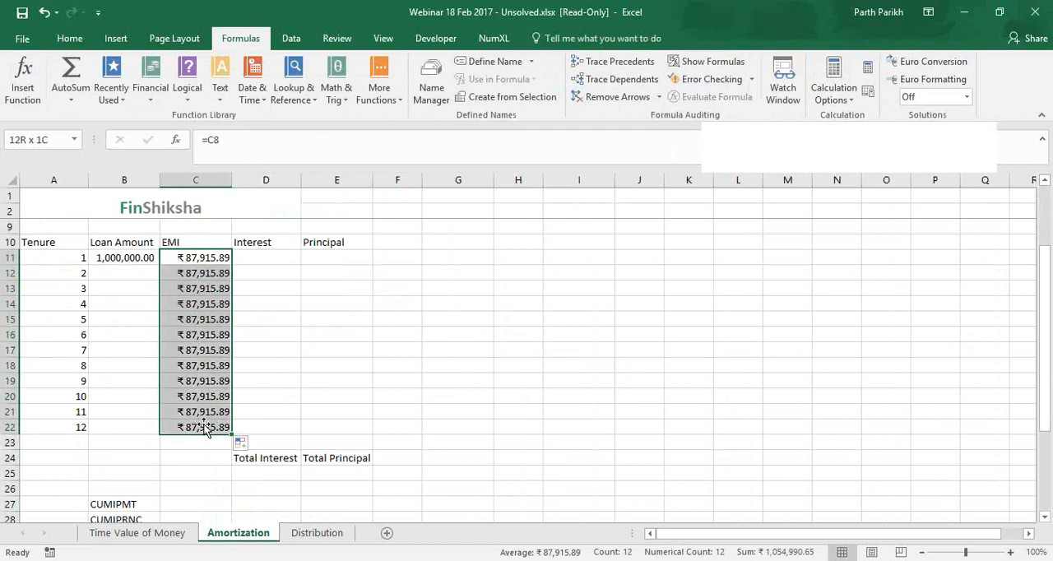
{"action": "scroll", "coordinate": [294, 348], "scroll_direction": "up", "scroll_amount": 2}
{"action": "left_click", "coordinate": [263, 352]}
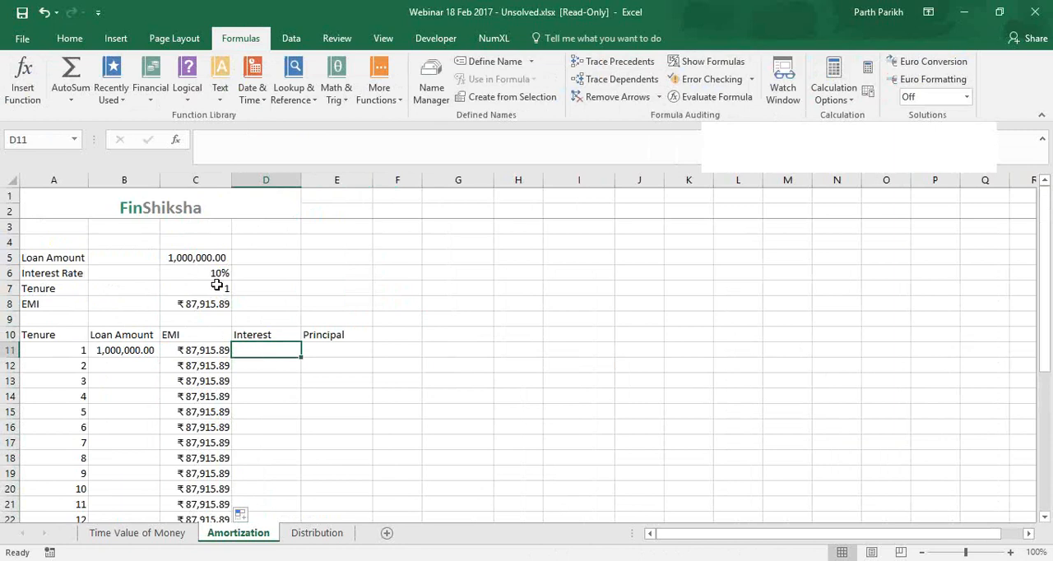
Calculate the month 1 interest in D11 with =C6/12*B11
{"action": "type", "text": "="}
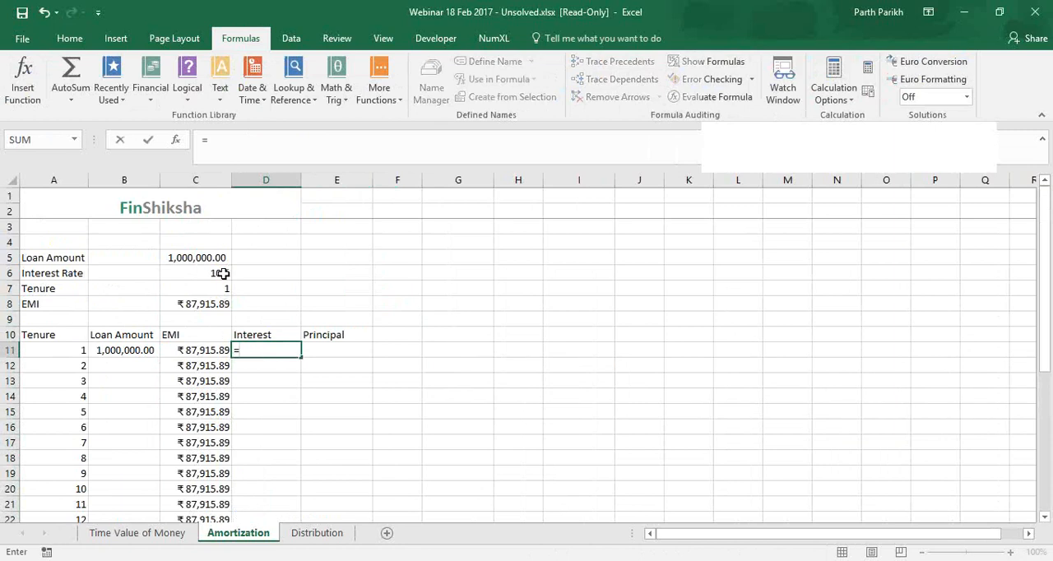
{"action": "left_click", "coordinate": [223, 273]}
{"action": "type", "text": "/12"}
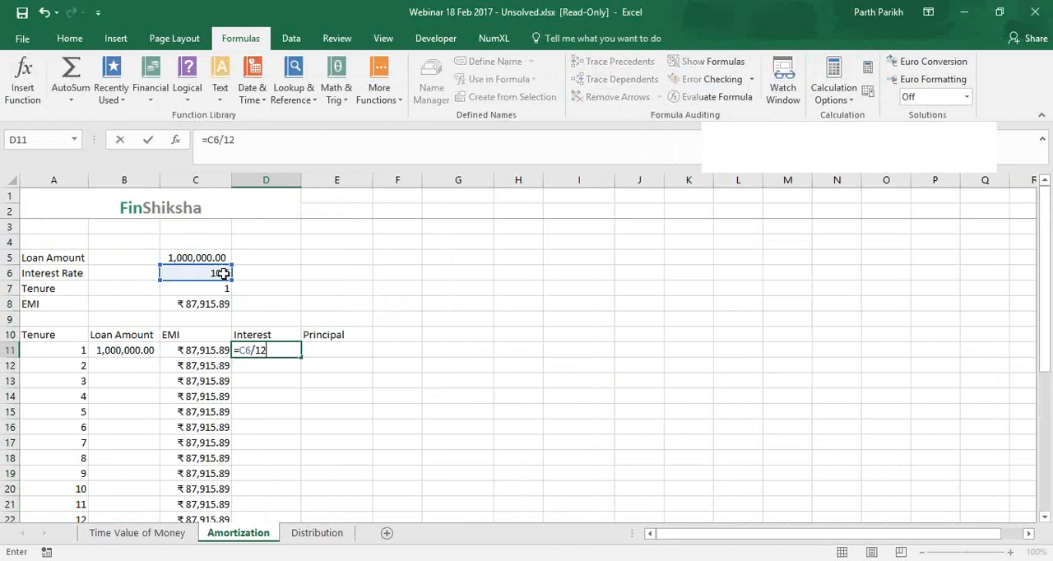
{"action": "type", "text": "*"}
{"action": "left_click", "coordinate": [141, 350]}
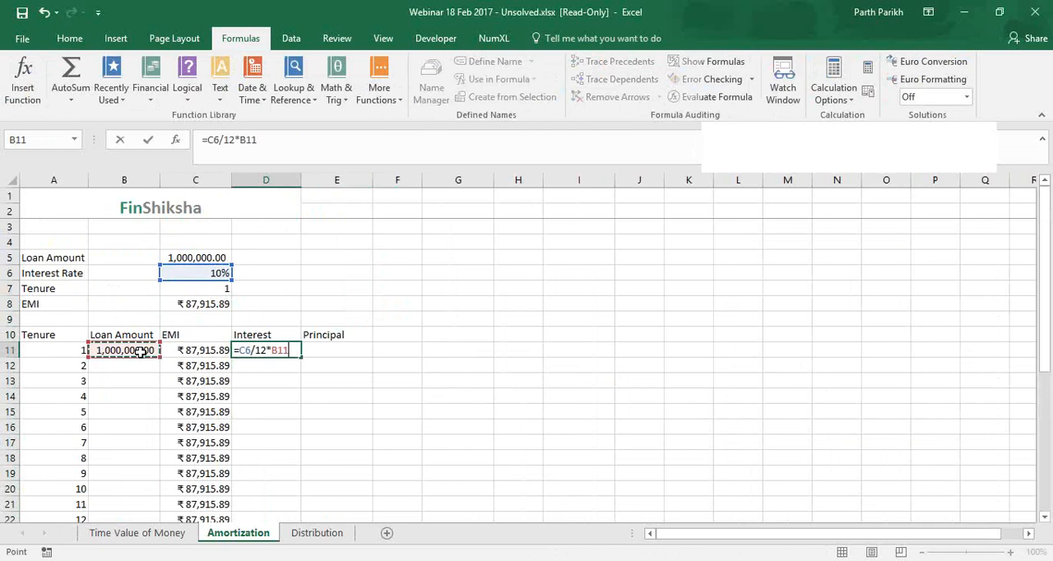
{"action": "key", "text": "Return"}
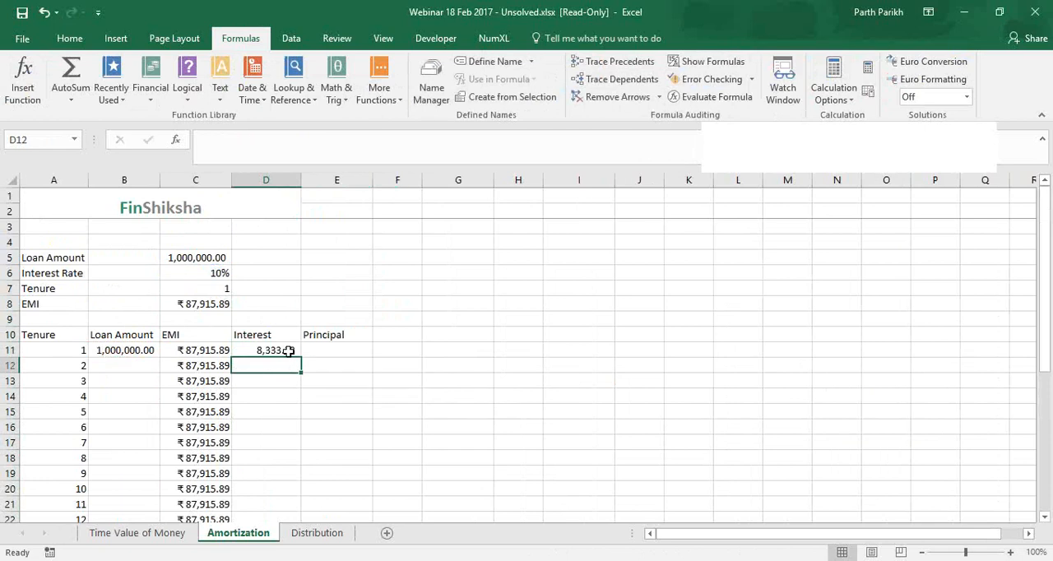
Make the interest rate reference in the D11 formula absolute so it reads =$C$6/12*B11
{"action": "left_click", "coordinate": [287, 351]}
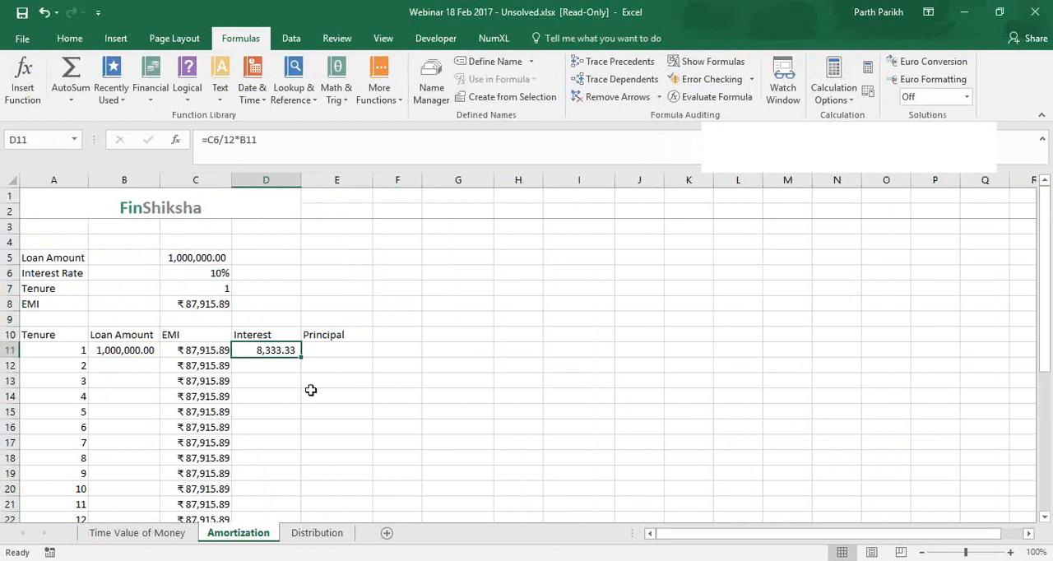
{"action": "left_click", "coordinate": [349, 148]}
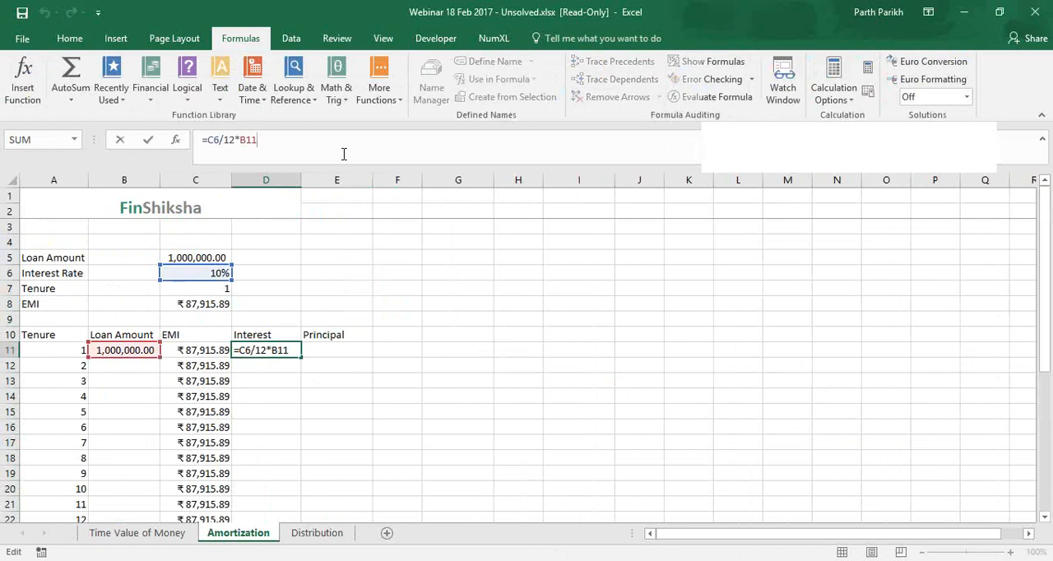
{"action": "left_click", "coordinate": [223, 140]}
{"action": "key", "text": "F4"}
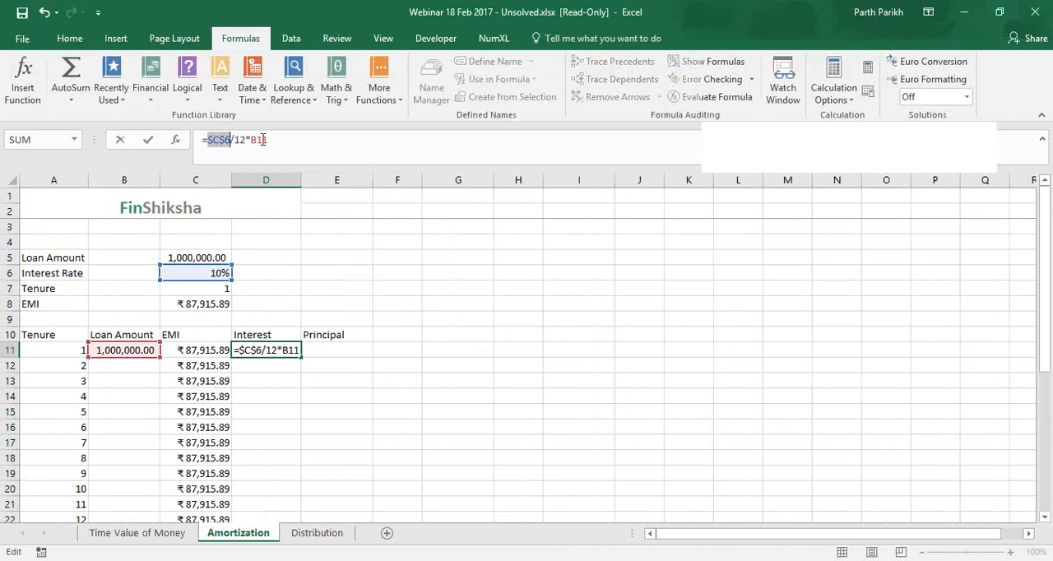
{"action": "left_click", "coordinate": [289, 146]}
{"action": "key", "text": "ctrl+Return"}
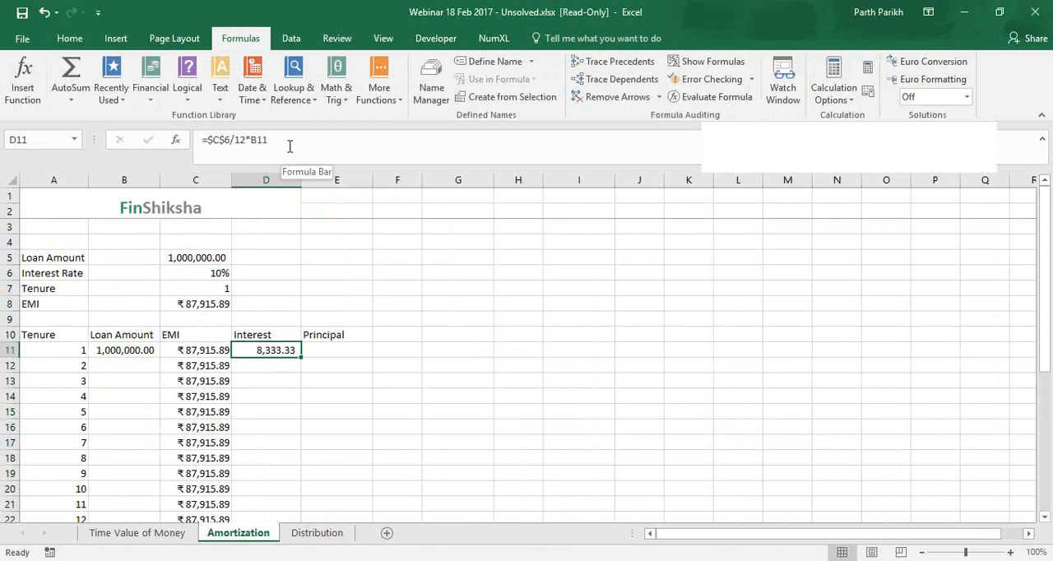
{"action": "key", "text": "Right"}
{"action": "key", "text": "Down"}
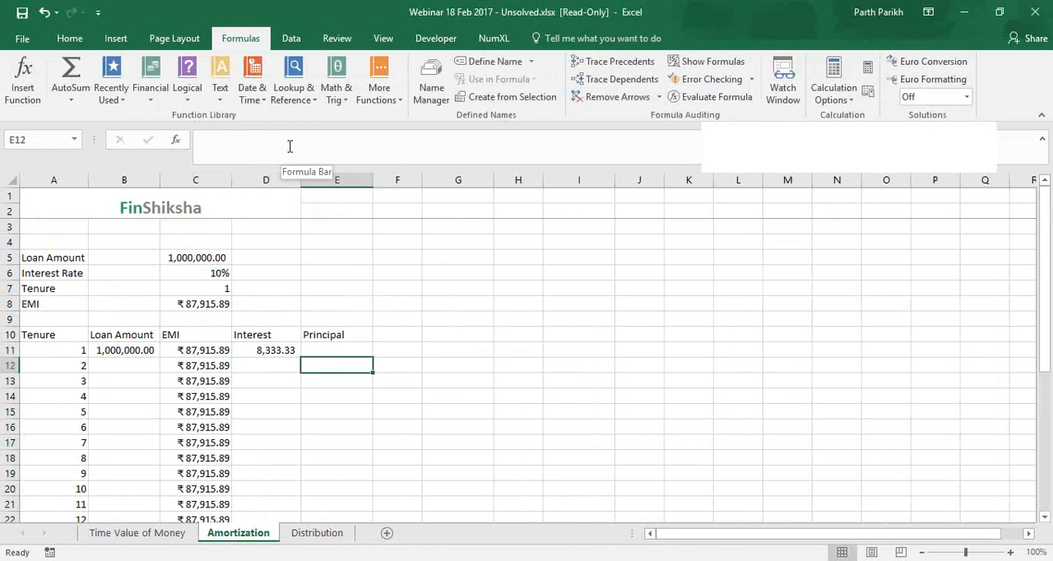
{"action": "key", "text": "Left"}
{"action": "key", "text": "Left"}
{"action": "key", "text": "Left"}
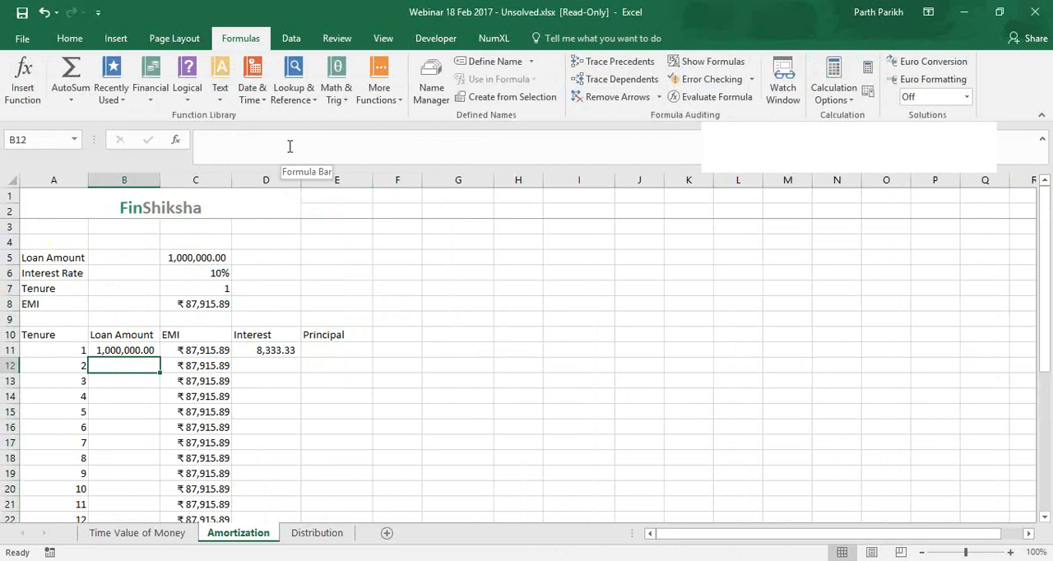
Calculate the month 1 principal in E11 as EMI minus interest with =C11-D11
{"action": "left_click", "coordinate": [329, 352]}
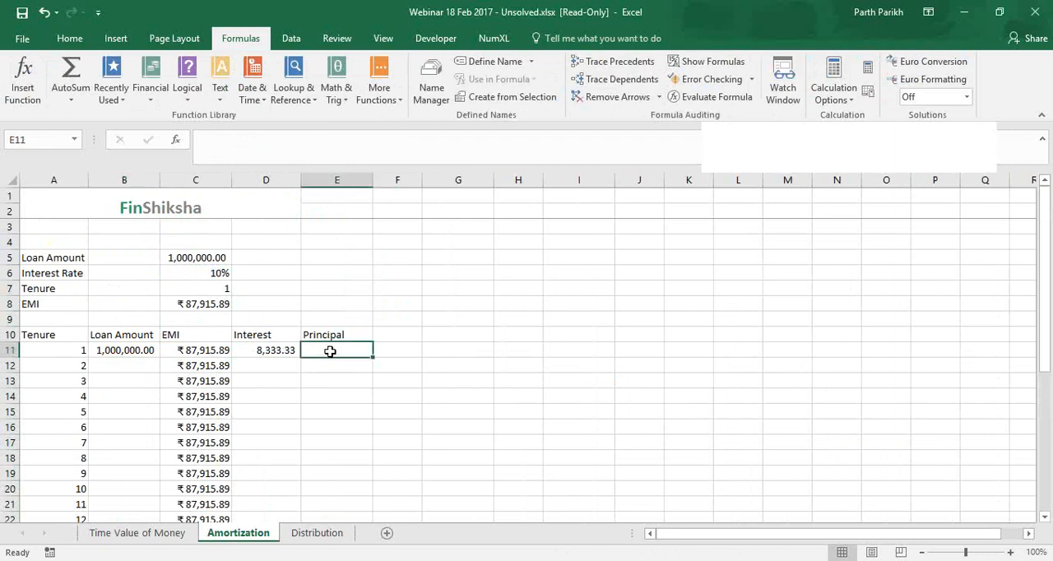
{"action": "type", "text": "="}
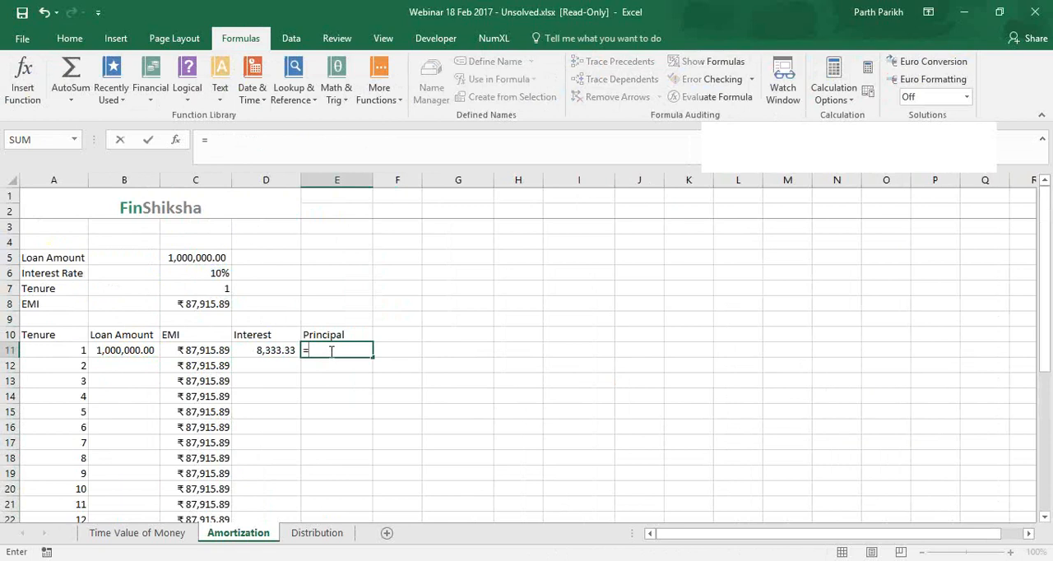
{"action": "key", "text": "Left"}
{"action": "key", "text": "Left"}
{"action": "type", "text": "-"}
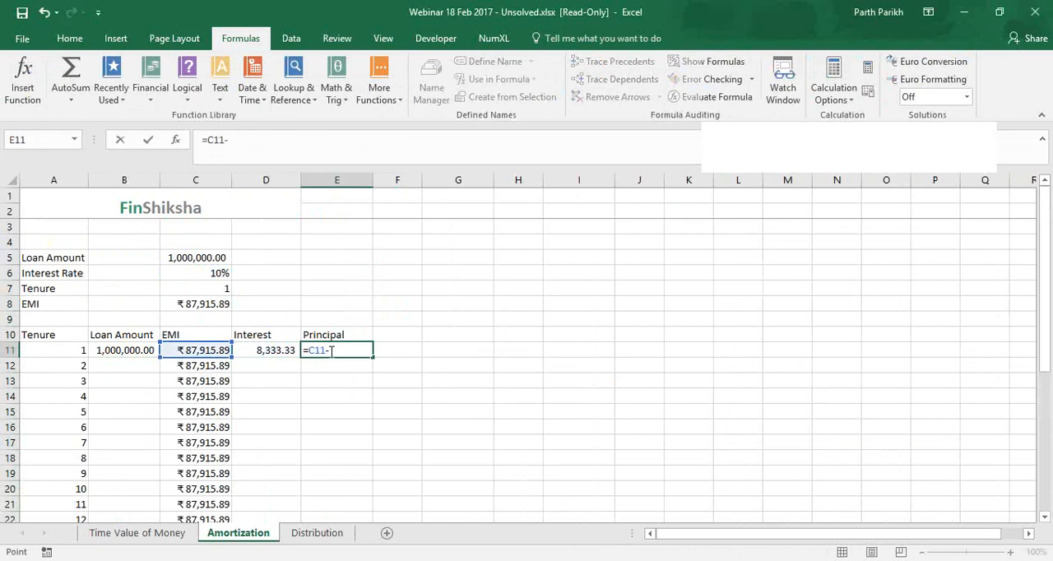
{"action": "key", "text": "Left"}
{"action": "key", "text": "Return"}
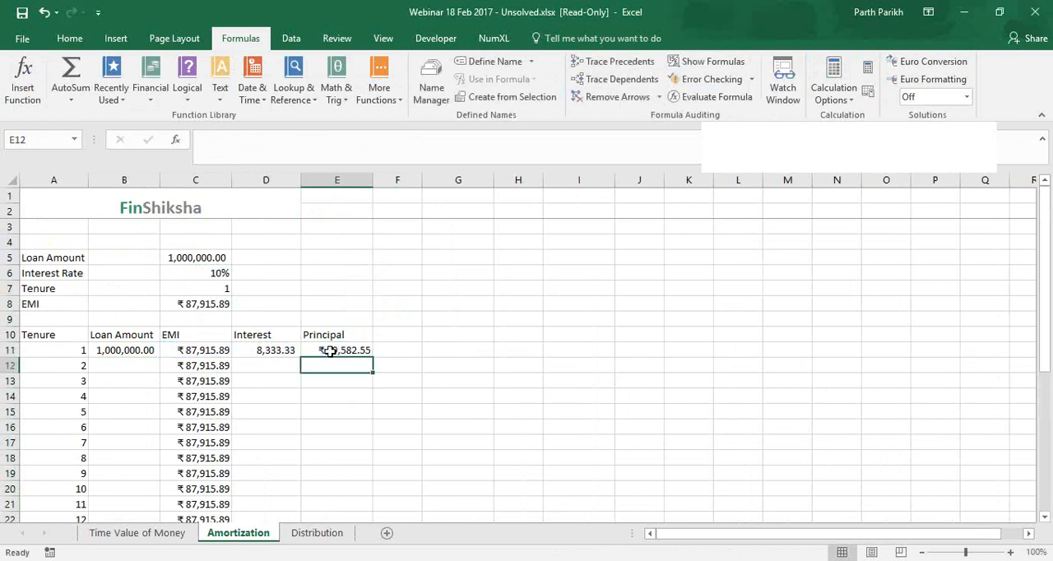
Add the note "EMI = Interest Payment + Principal Payment" in G11 beside the schedule
{"action": "key", "text": "Right"}
{"action": "key", "text": "Up"}
{"action": "key", "text": "Right"}
{"action": "type", "text": "="}
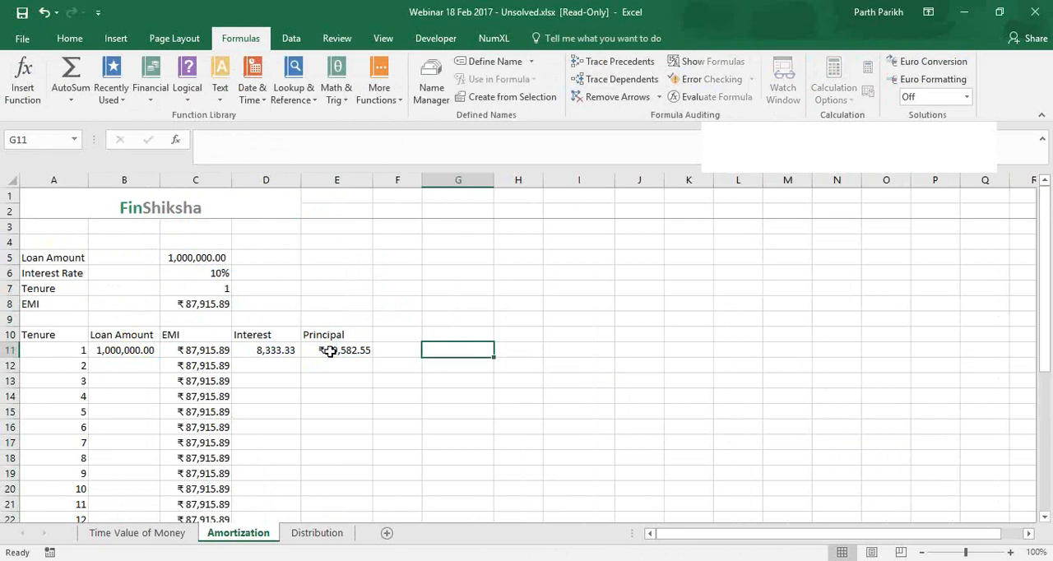
{"action": "type", "text": "EMI ="}
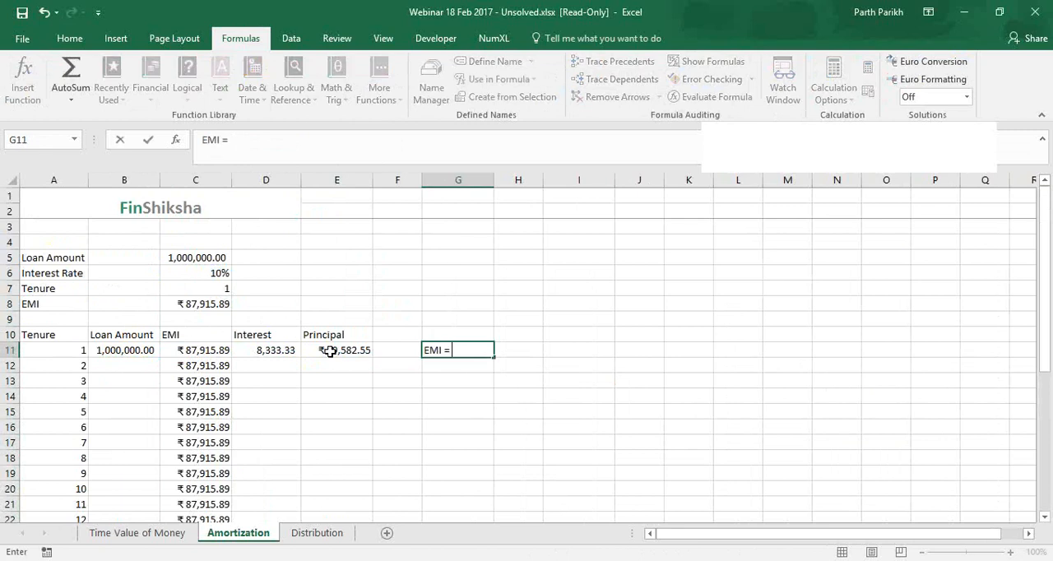
{"action": "type", "text": " Interest Payment"}
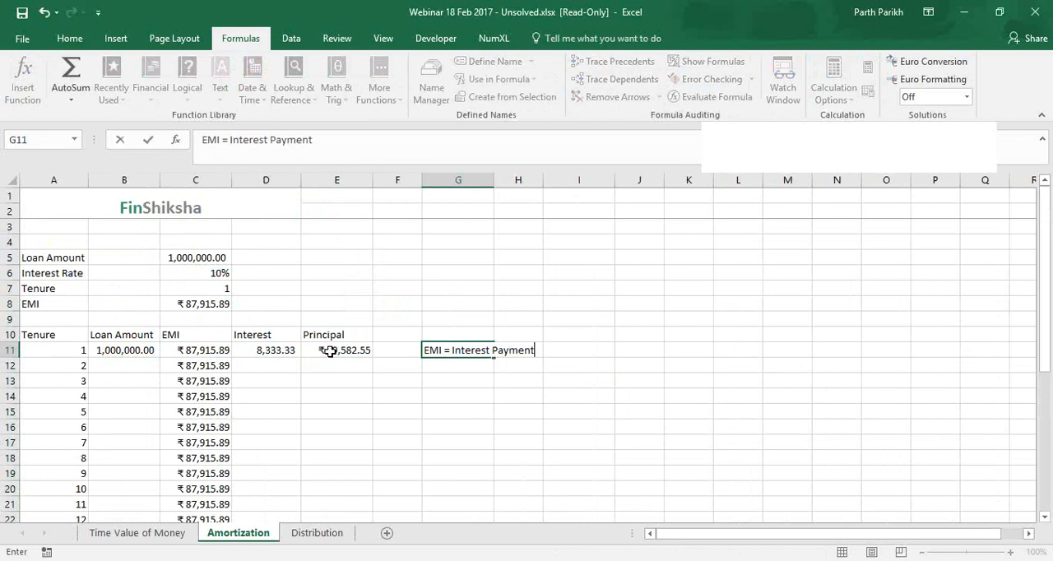
{"action": "type", "text": " + Principal Paym"}
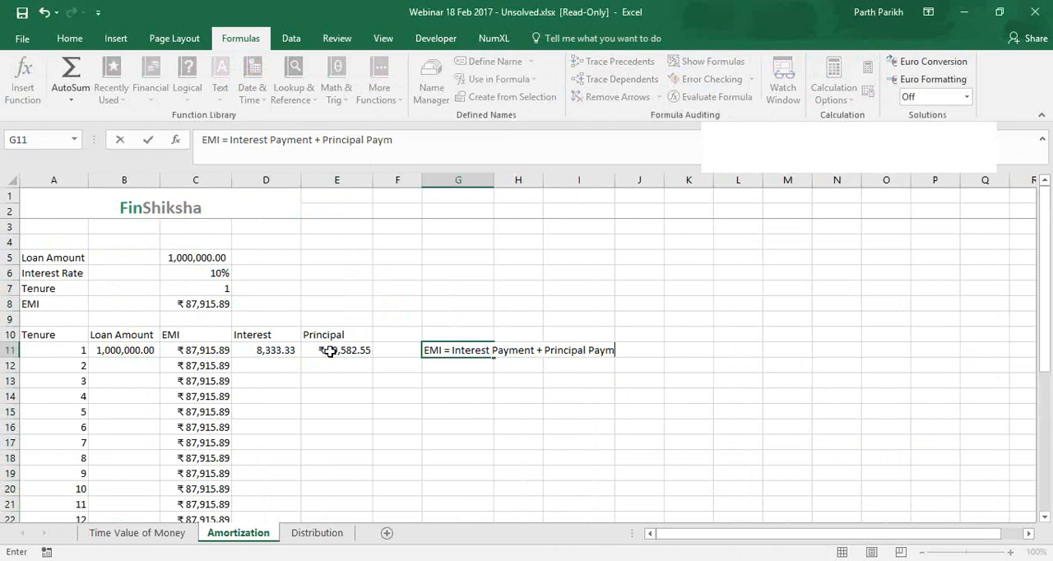
{"action": "type", "text": "ent"}
{"action": "key", "text": "Return"}
{"action": "left_click", "coordinate": [284, 350]}
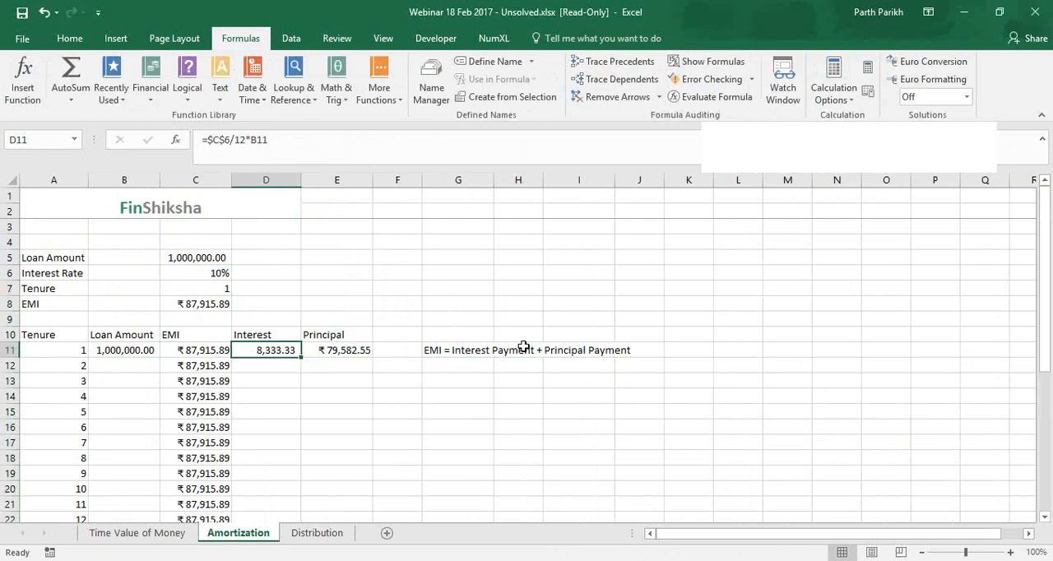
{"action": "left_click", "coordinate": [480, 349]}
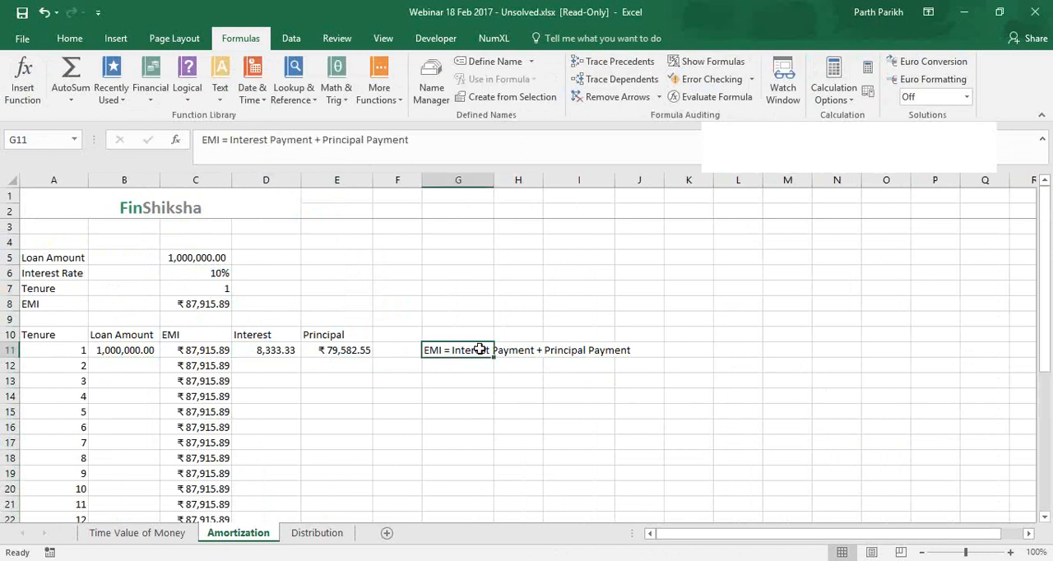
Copy the currency format of the month 1 principal in E11 to the interest cell D11
{"action": "left_click", "coordinate": [359, 350]}
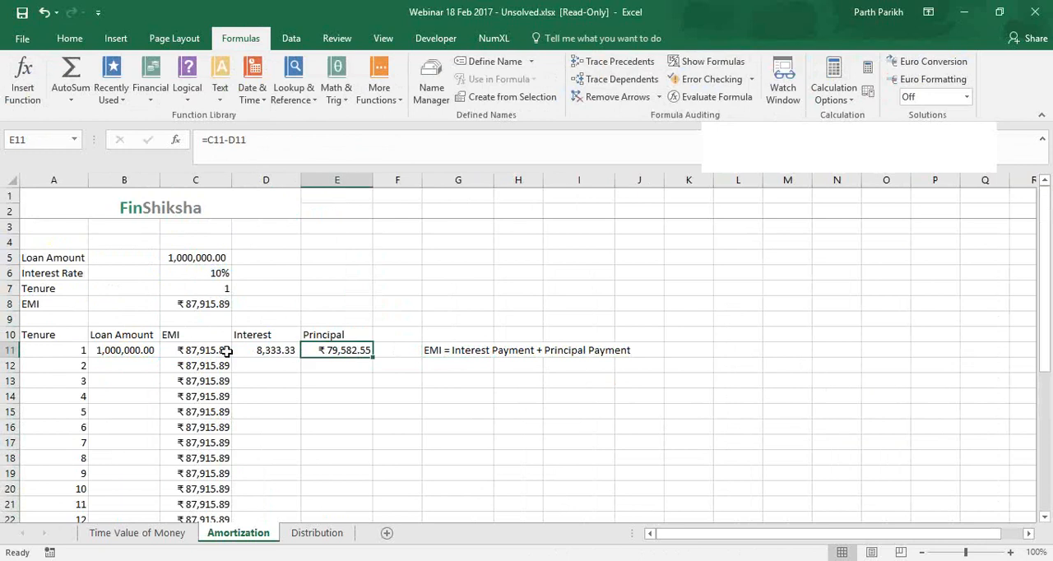
{"action": "left_click", "coordinate": [76, 41]}
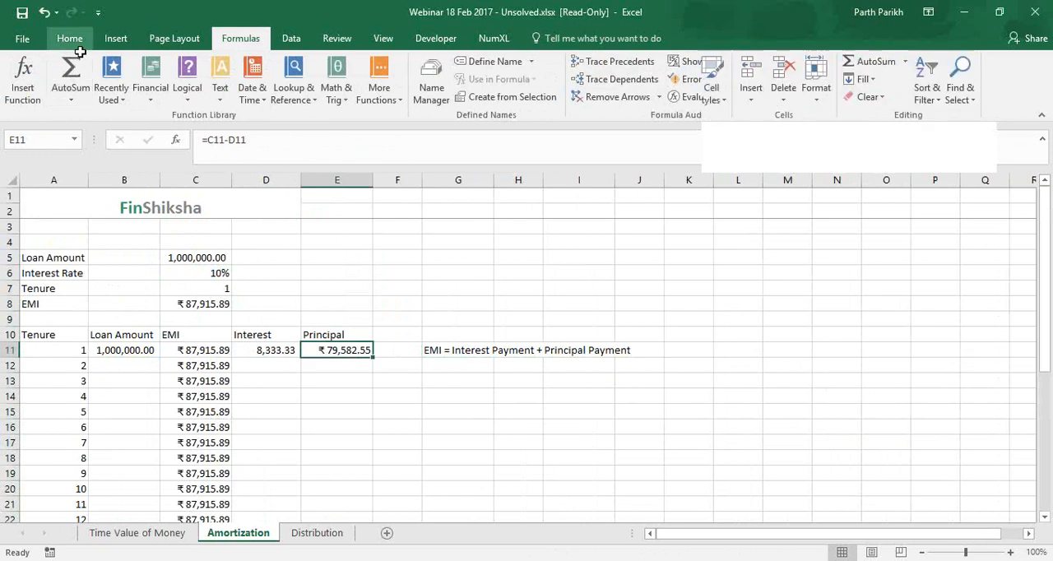
{"action": "left_click", "coordinate": [77, 96]}
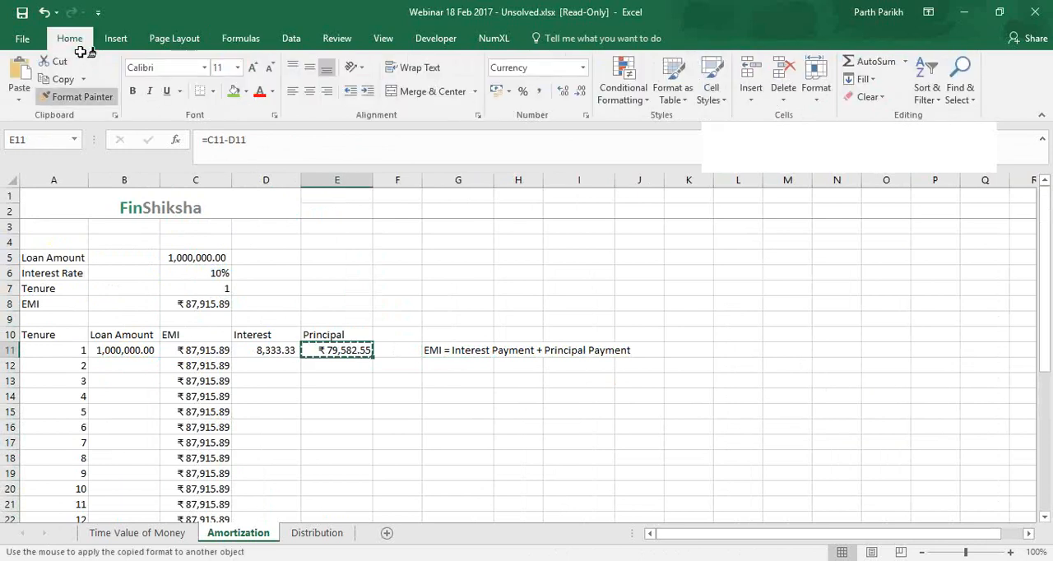
{"action": "left_click", "coordinate": [288, 352]}
Copy the Interest and Principal formulas from D11 and E11 down through month 12 in row 22
{"action": "double_click", "coordinate": [301, 358]}
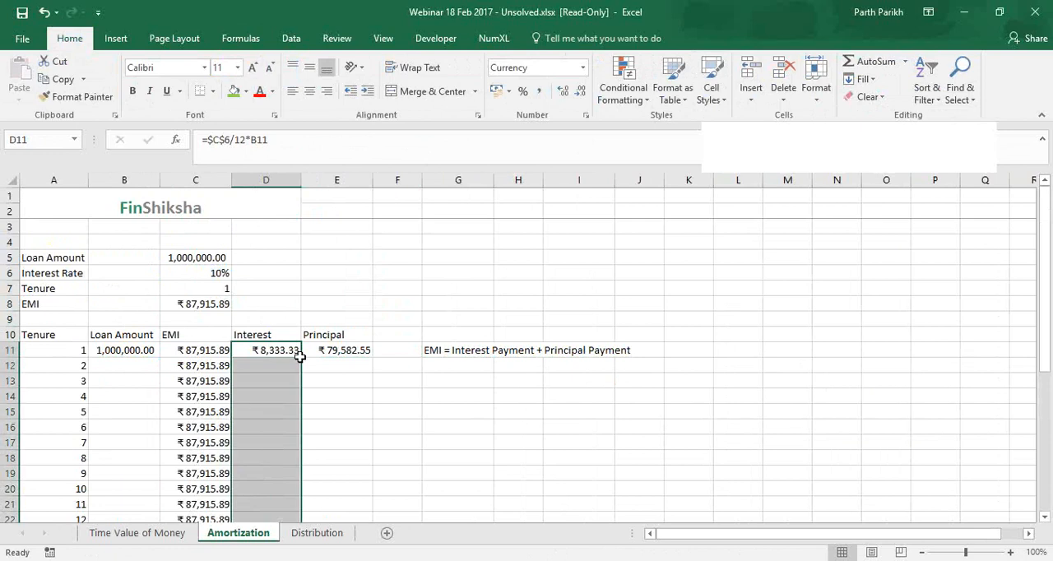
{"action": "left_click", "coordinate": [354, 352]}
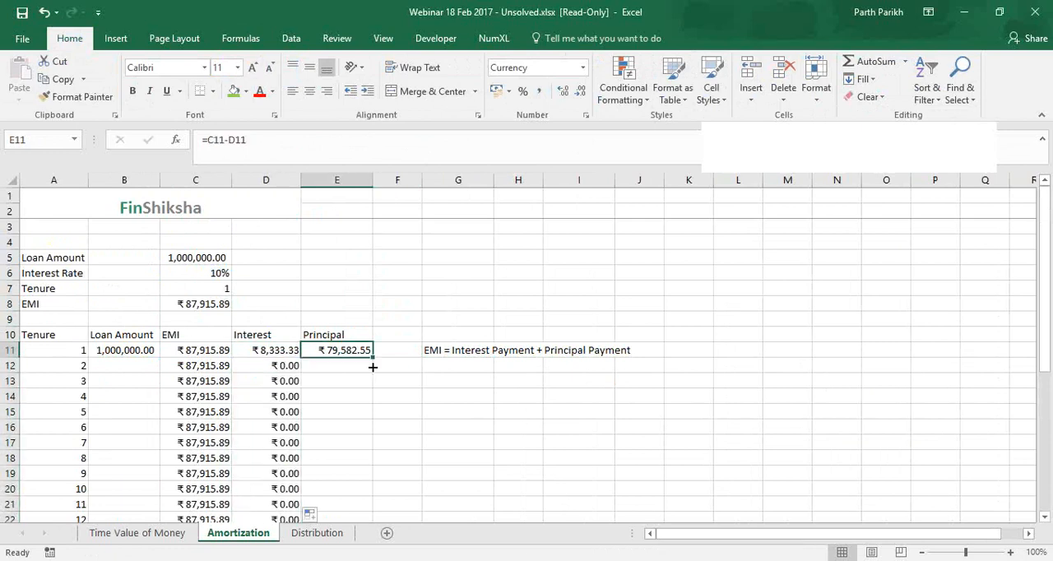
{"action": "double_click", "coordinate": [372, 358]}
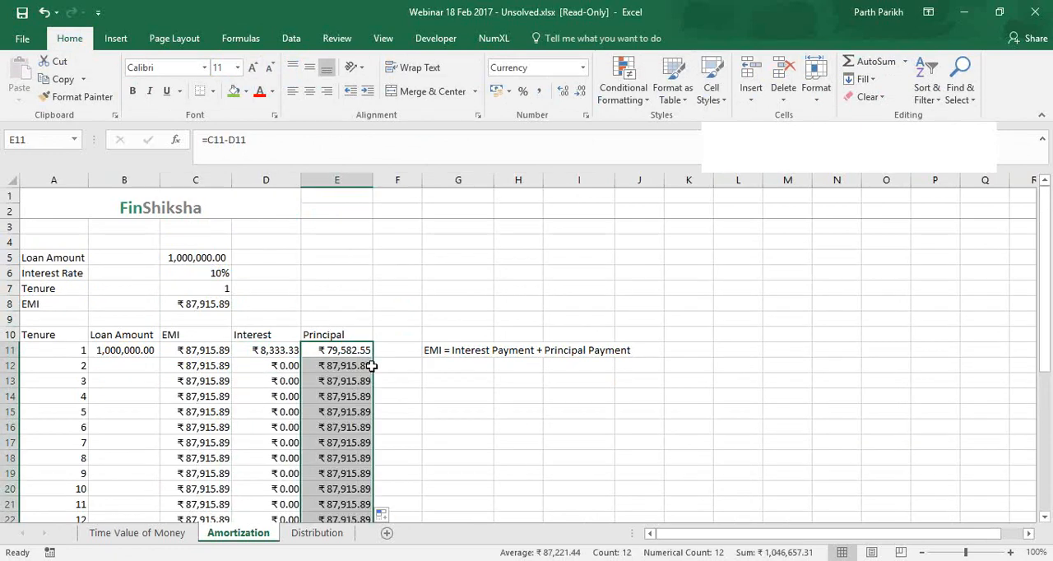
{"action": "scroll", "coordinate": [357, 442], "scroll_direction": "down", "scroll_amount": 2}
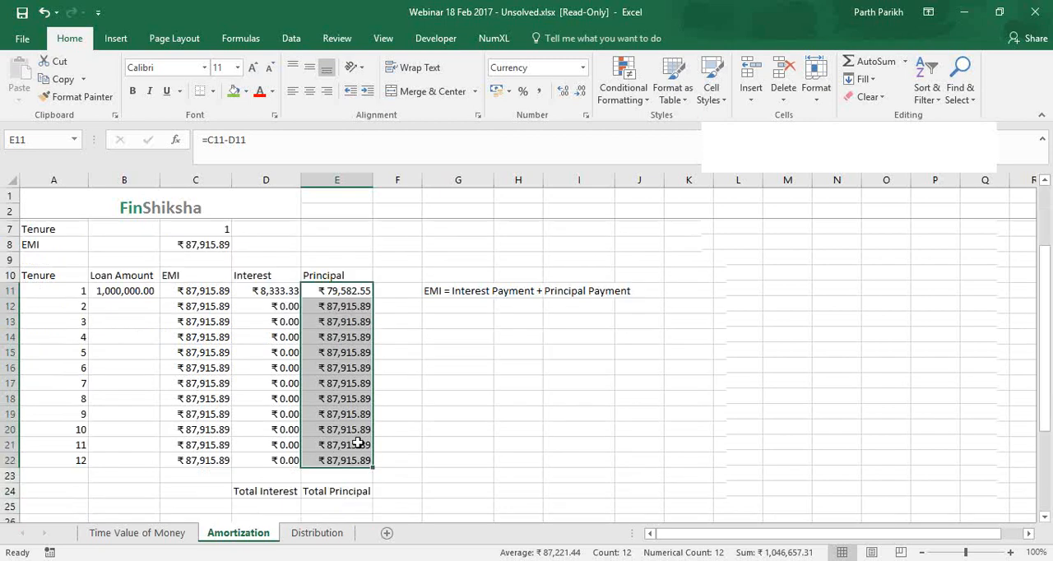
{"action": "left_click", "coordinate": [356, 426]}
{"action": "left_click_drag", "start_coordinate": [204, 431], "coordinate": [18, 436]}
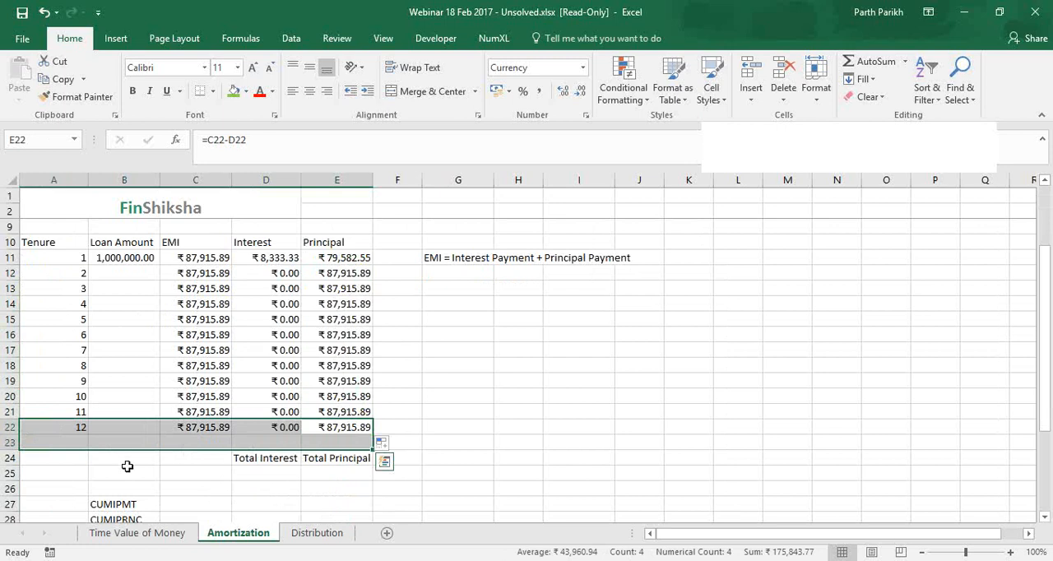
{"action": "scroll", "coordinate": [125, 464], "scroll_direction": "up", "scroll_amount": 2}
Calculate the month 2 loan amount in B12 as the previous balance minus principal with =B11-E11
{"action": "left_click", "coordinate": [122, 366]}
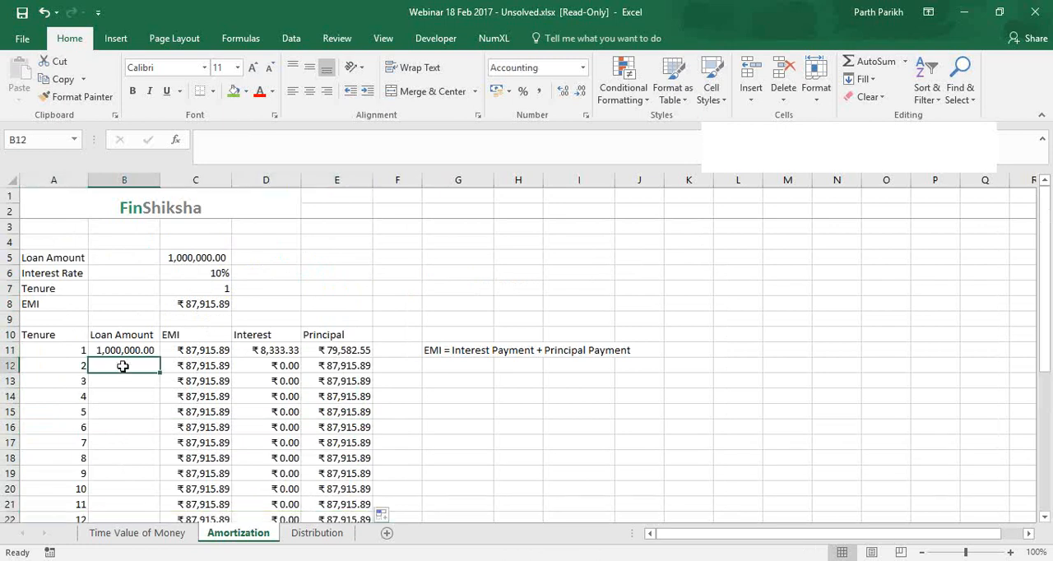
{"action": "left_click", "coordinate": [350, 350]}
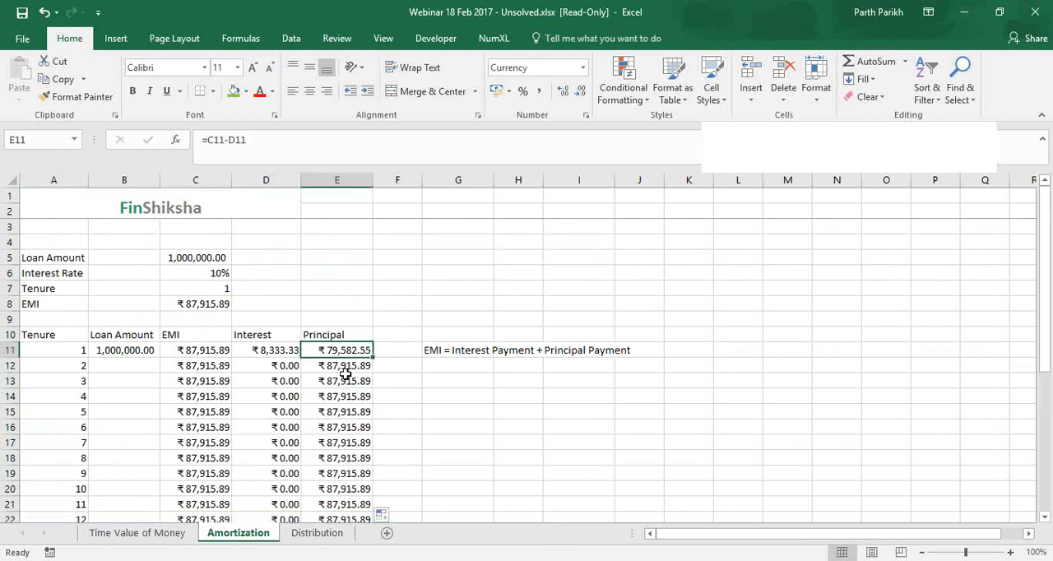
{"action": "left_click", "coordinate": [132, 365]}
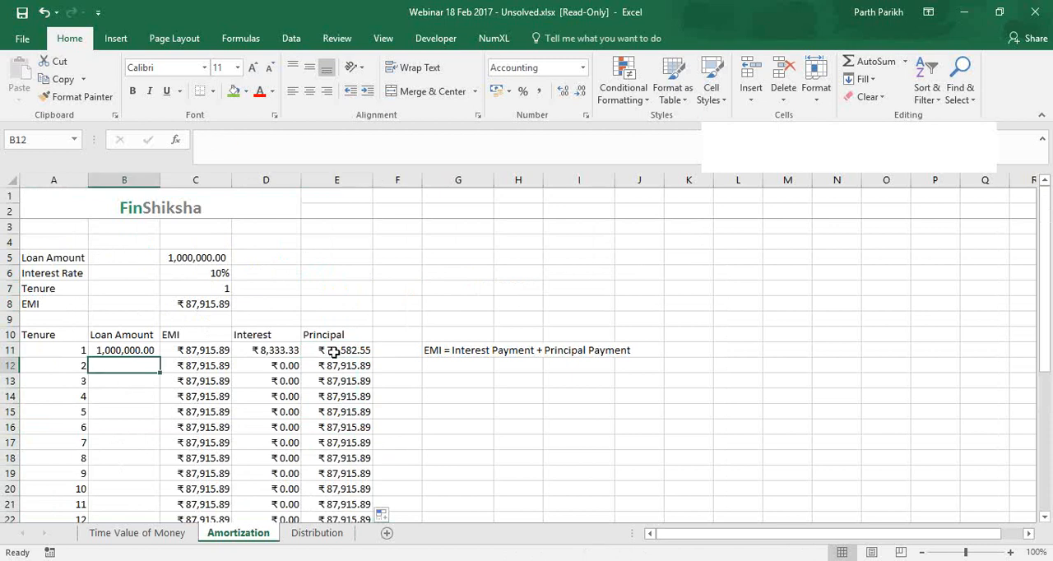
{"action": "type", "text": "="}
{"action": "key", "text": "Up"}
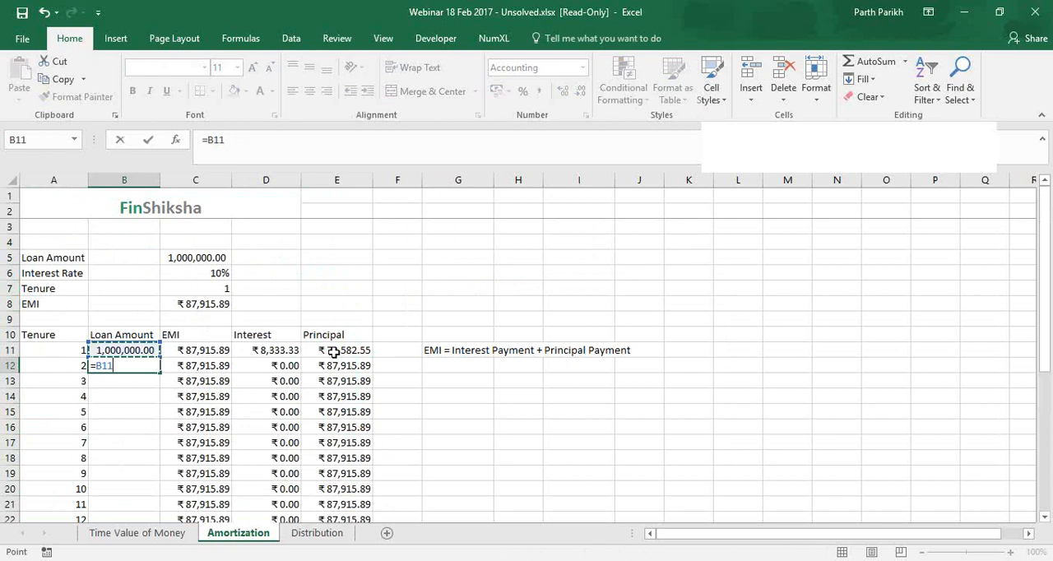
{"action": "type", "text": "-"}
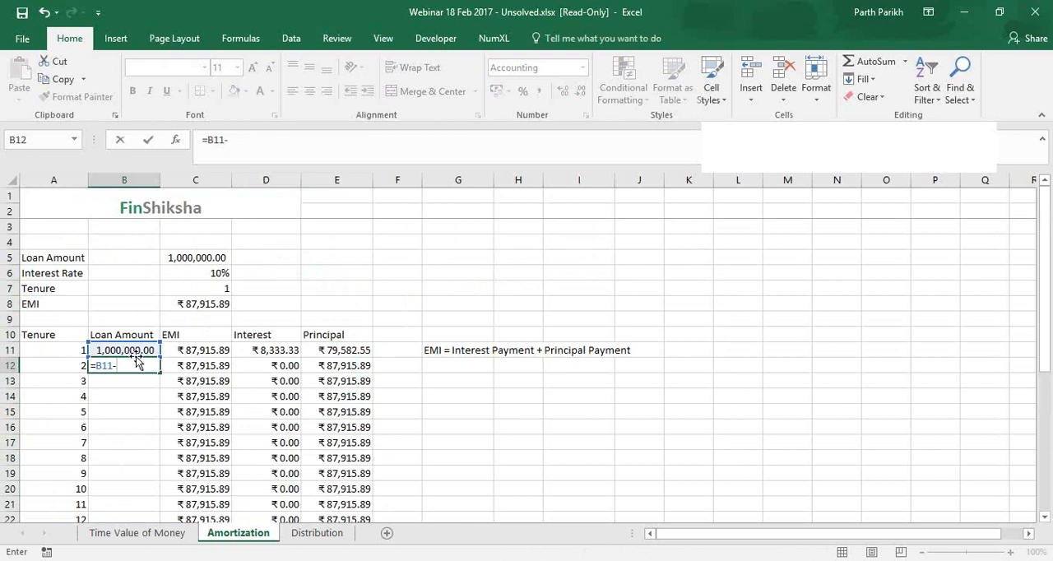
{"action": "left_click", "coordinate": [363, 351]}
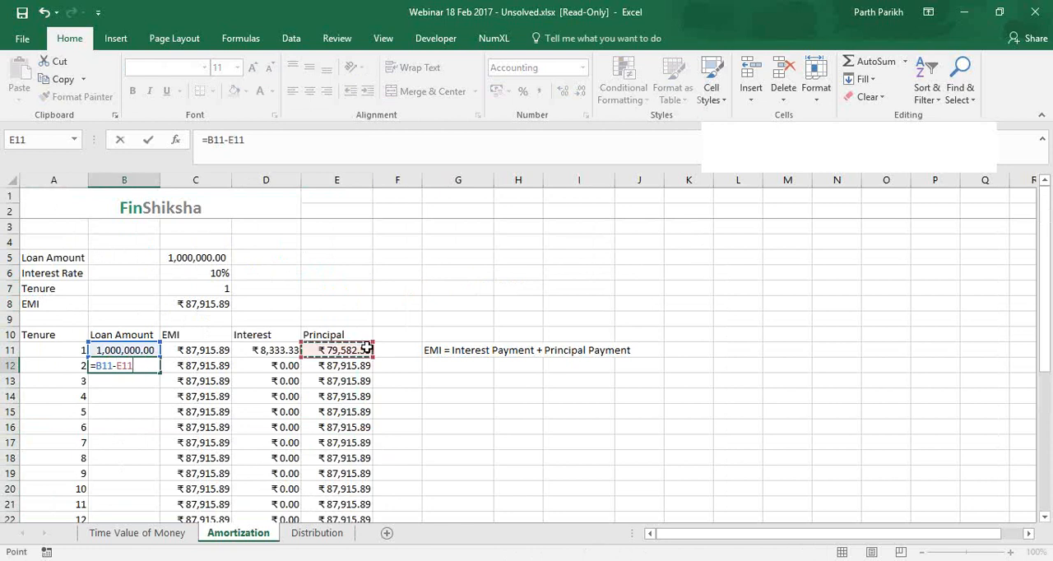
{"action": "key", "text": "Return"}
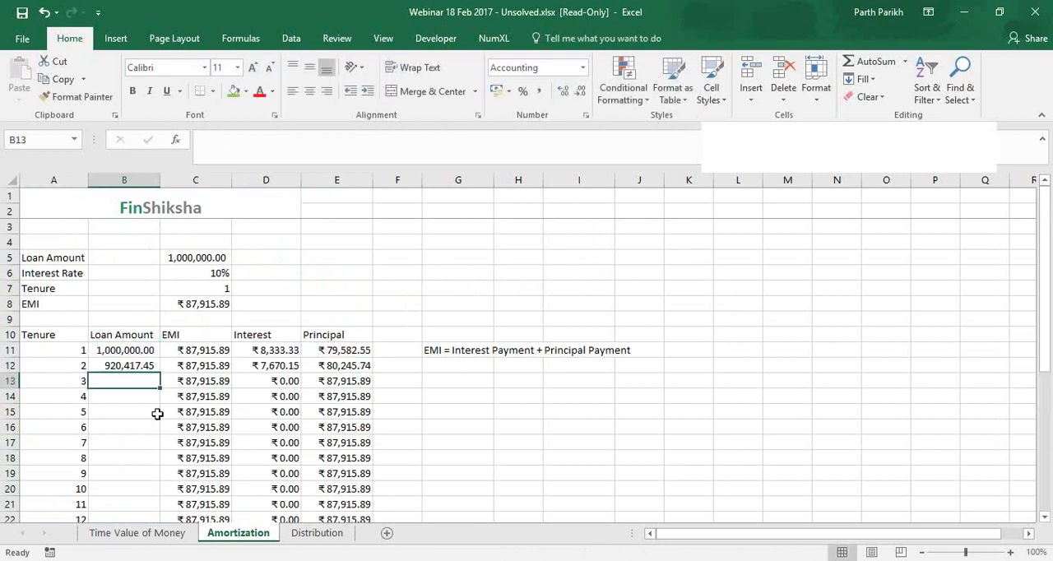
Copy the loan amount formula from B12 down through month 12, and check the month 12 formulas in row 22
{"action": "left_click", "coordinate": [154, 367]}
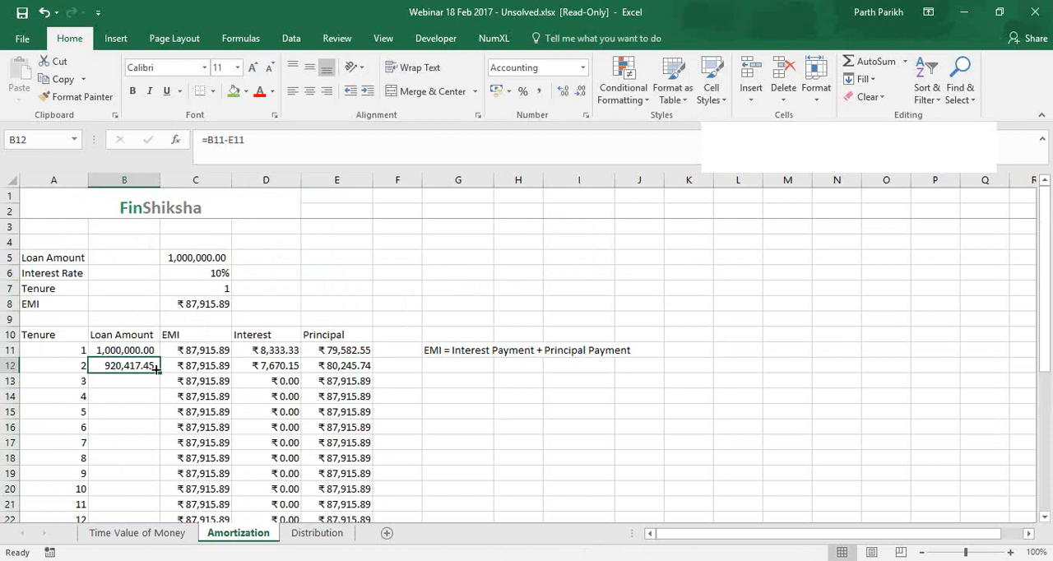
{"action": "double_click", "coordinate": [156, 370]}
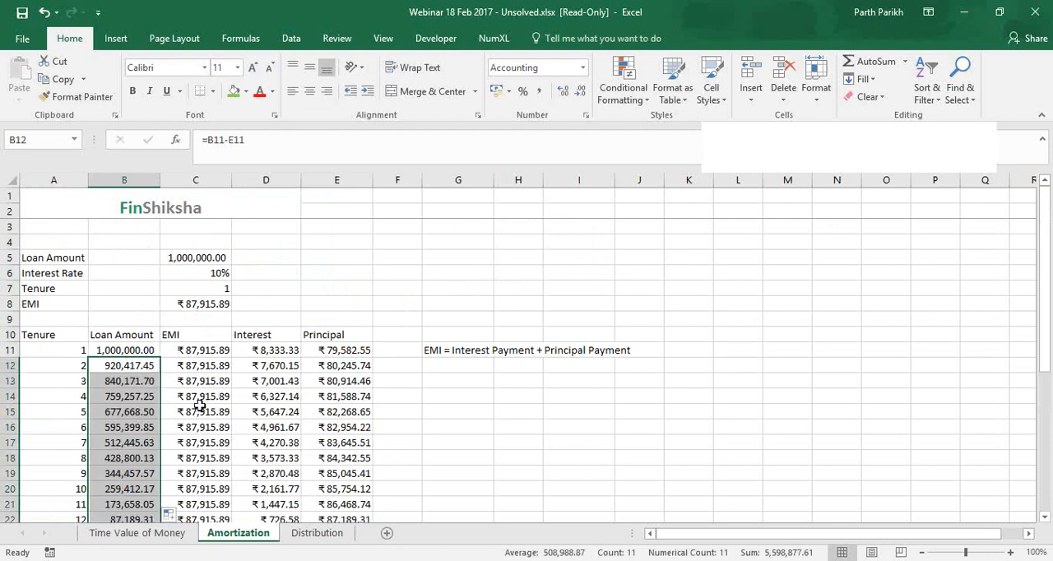
{"action": "scroll", "coordinate": [193, 401], "scroll_direction": "down", "scroll_amount": 3}
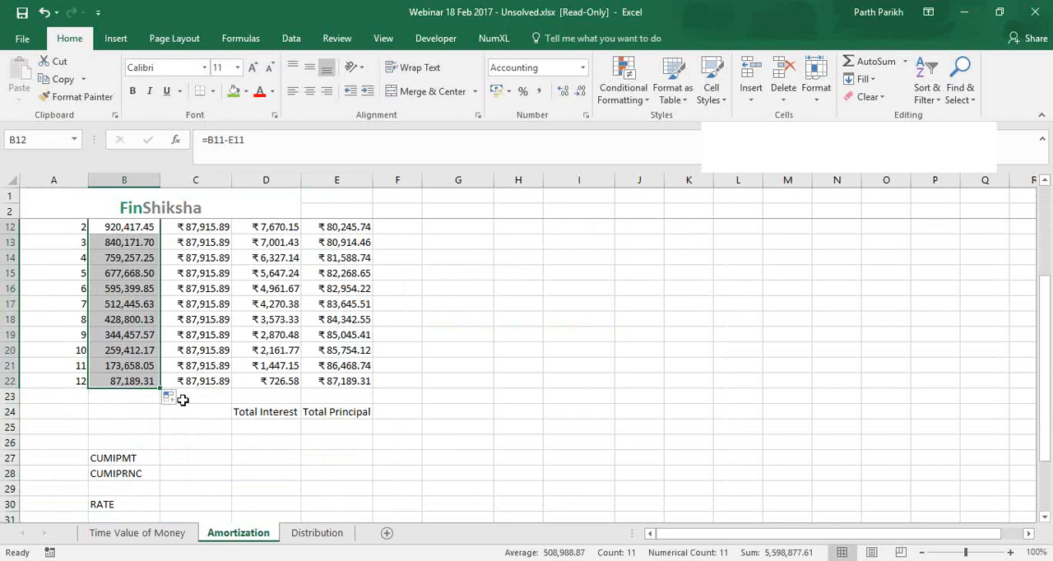
{"action": "left_click", "coordinate": [17, 380]}
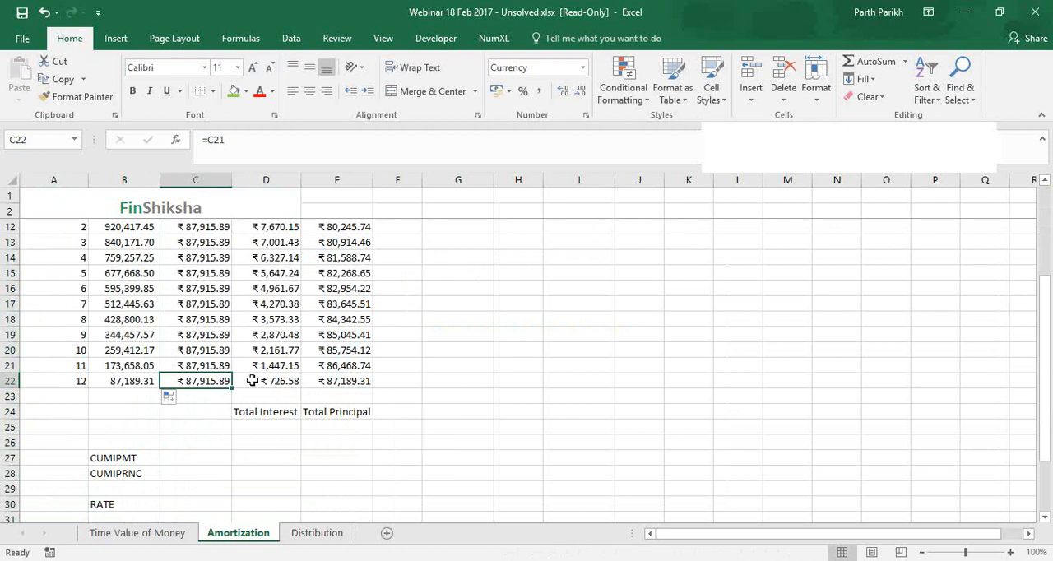
{"action": "left_click", "coordinate": [252, 381]}
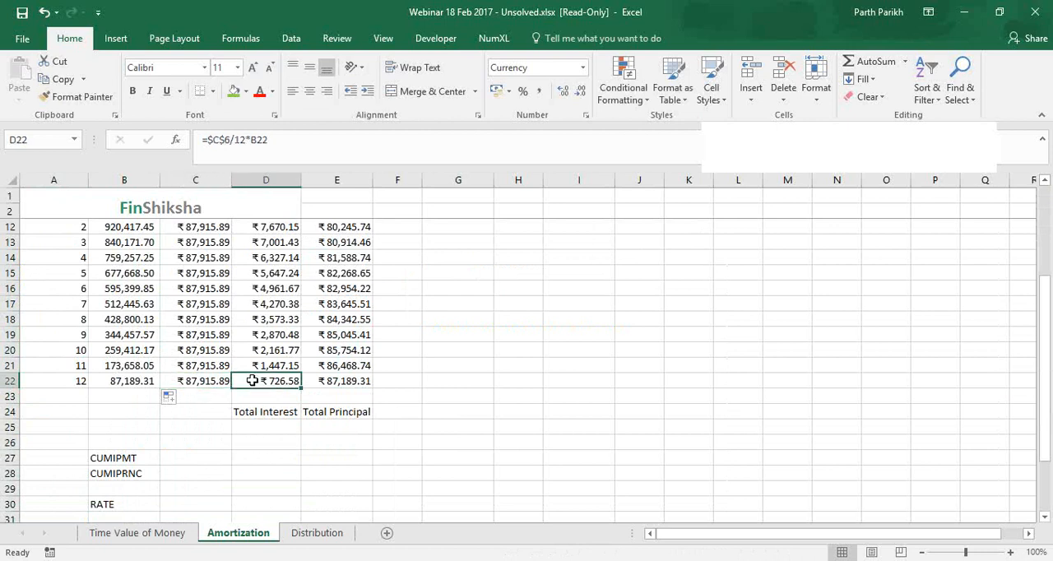
{"action": "left_click", "coordinate": [326, 378]}
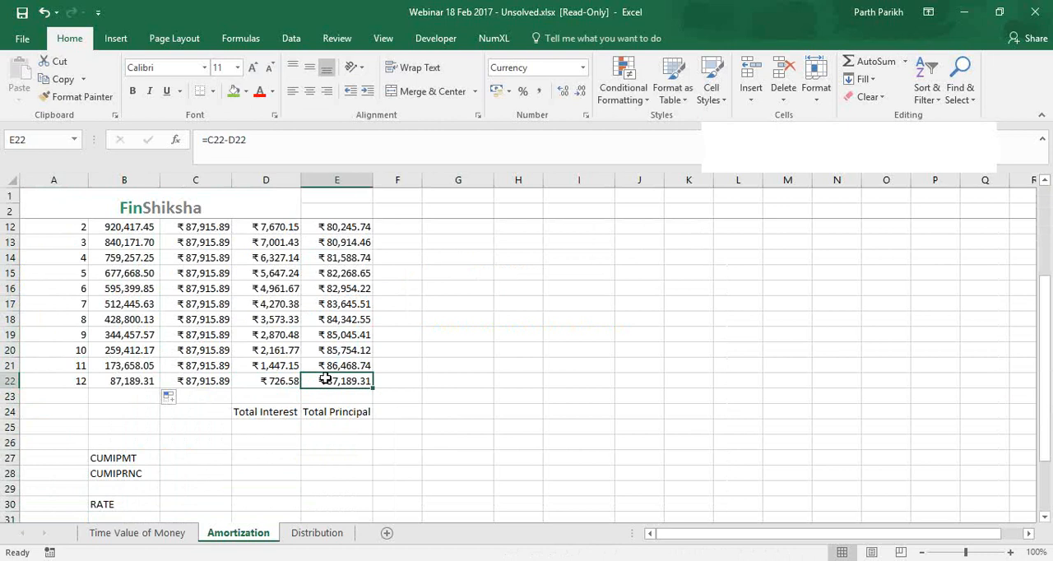
{"action": "left_click", "coordinate": [124, 381], "text": "ctrl"}
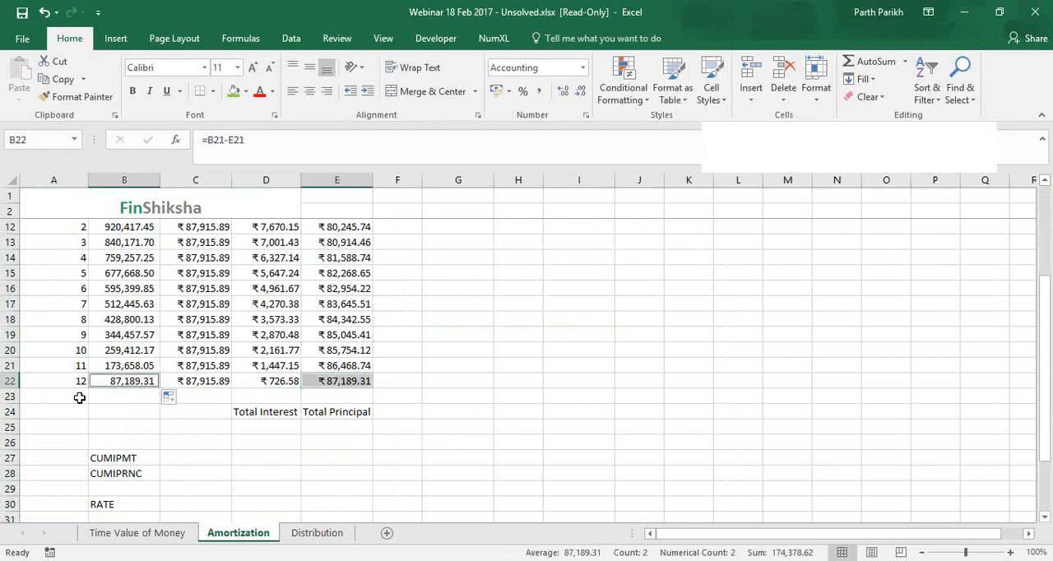
Add month 13 in A23 and extend the loan amount, EMI, interest and principal formulas from B22:E22 into row 23
{"action": "left_click", "coordinate": [79, 397]}
{"action": "type", "text": "13"}
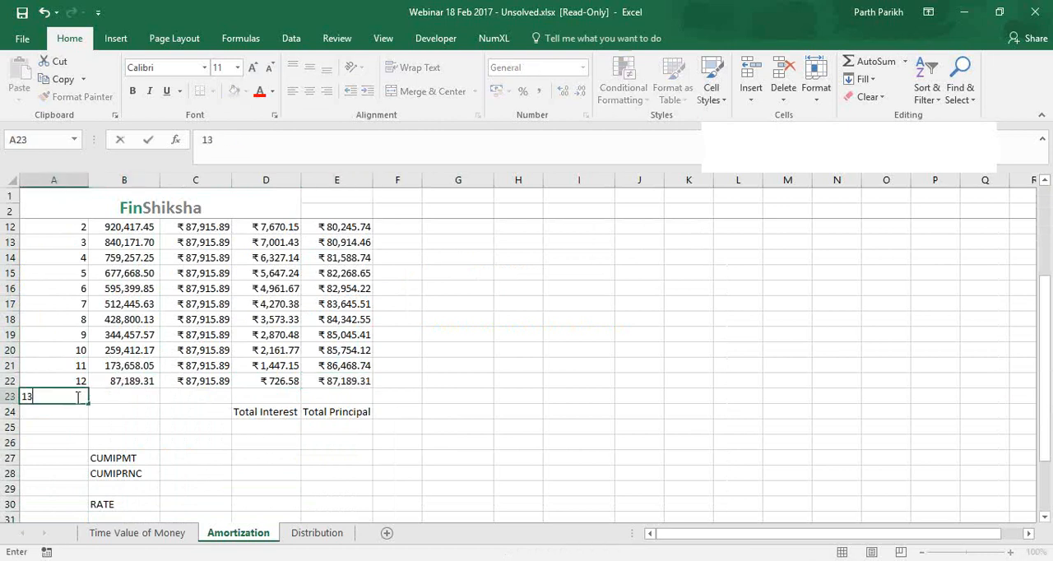
{"action": "left_click", "coordinate": [124, 381]}
{"action": "left_click", "coordinate": [364, 379], "text": "shift"}
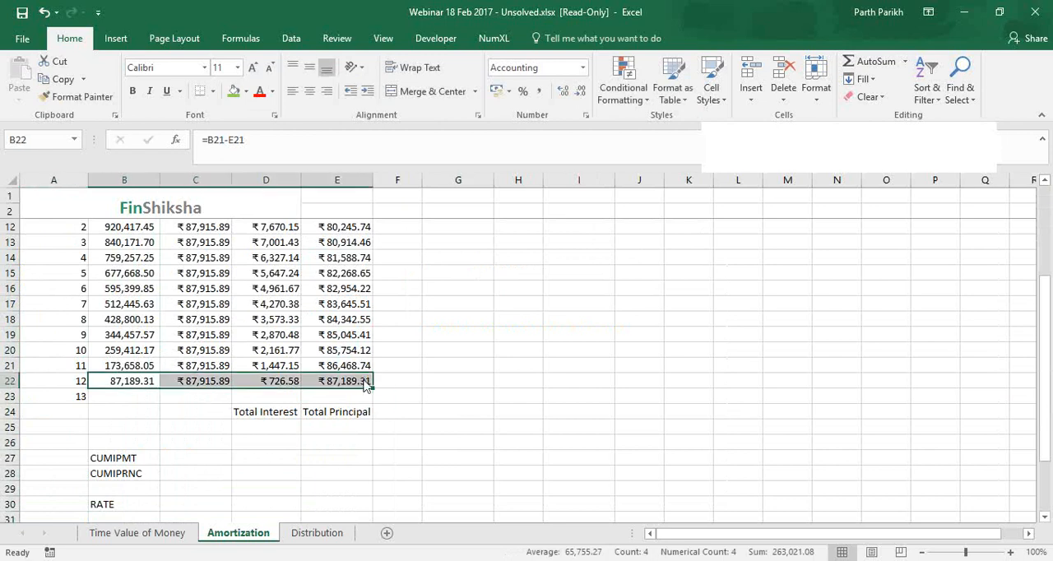
{"action": "left_click_drag", "start_coordinate": [364, 381], "coordinate": [365, 396]}
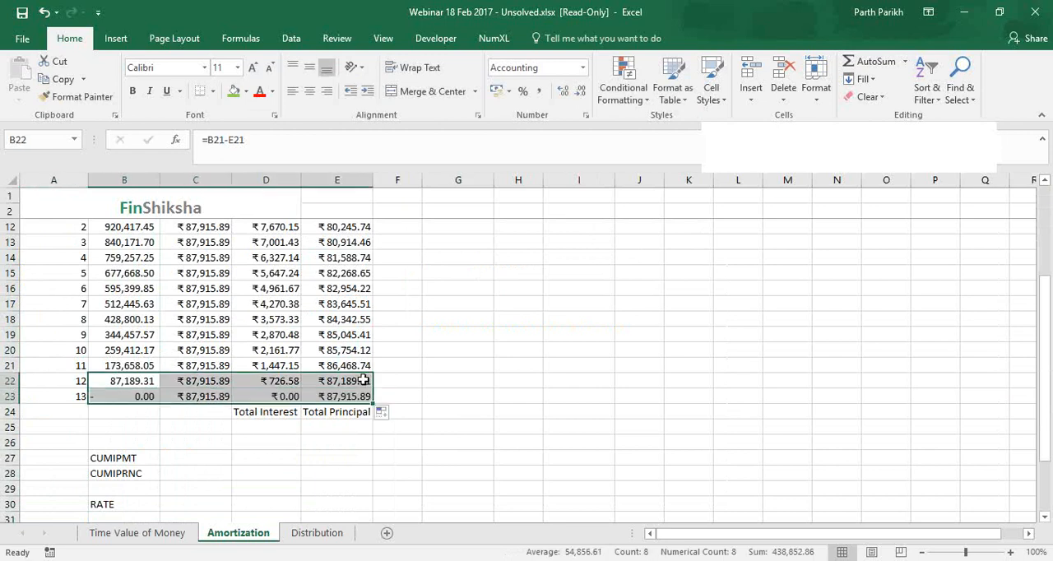
Clear the extra month 13 row in A23:E23
{"action": "left_click", "coordinate": [124, 396]}
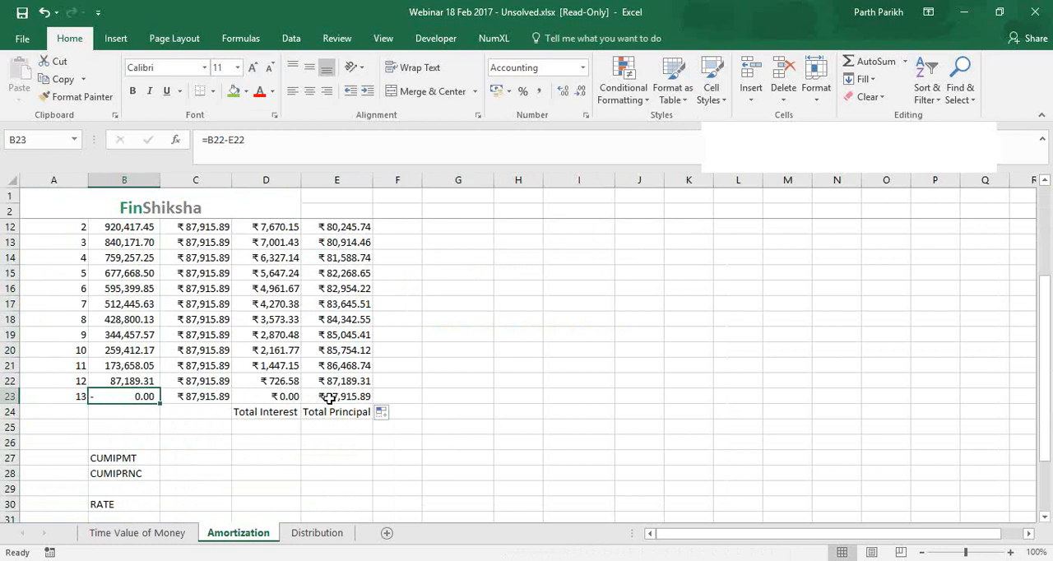
{"action": "left_click_drag", "start_coordinate": [331, 397], "coordinate": [26, 398]}
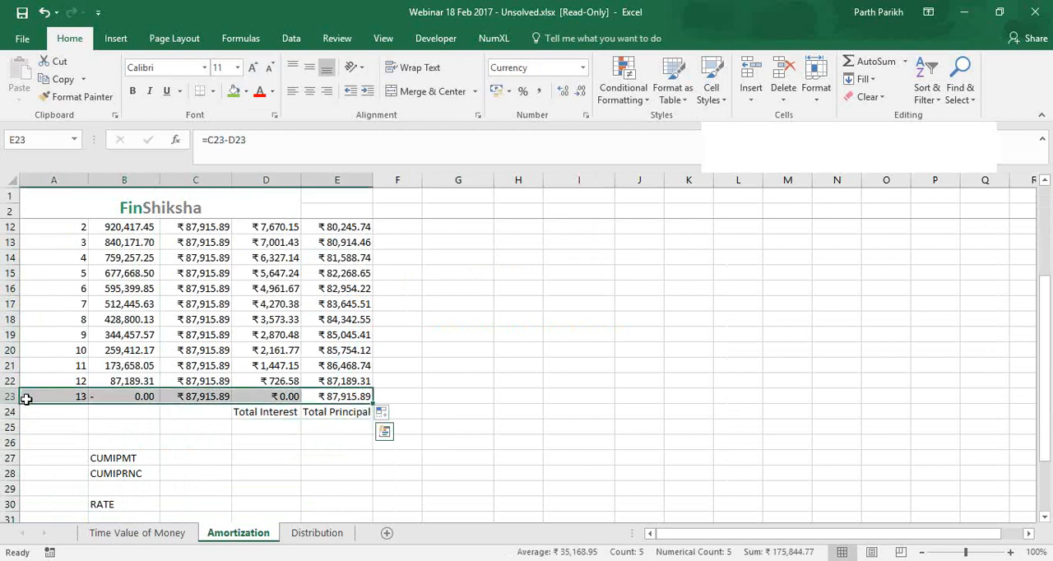
{"action": "key", "text": "Delete"}
{"action": "left_click", "coordinate": [169, 429]}
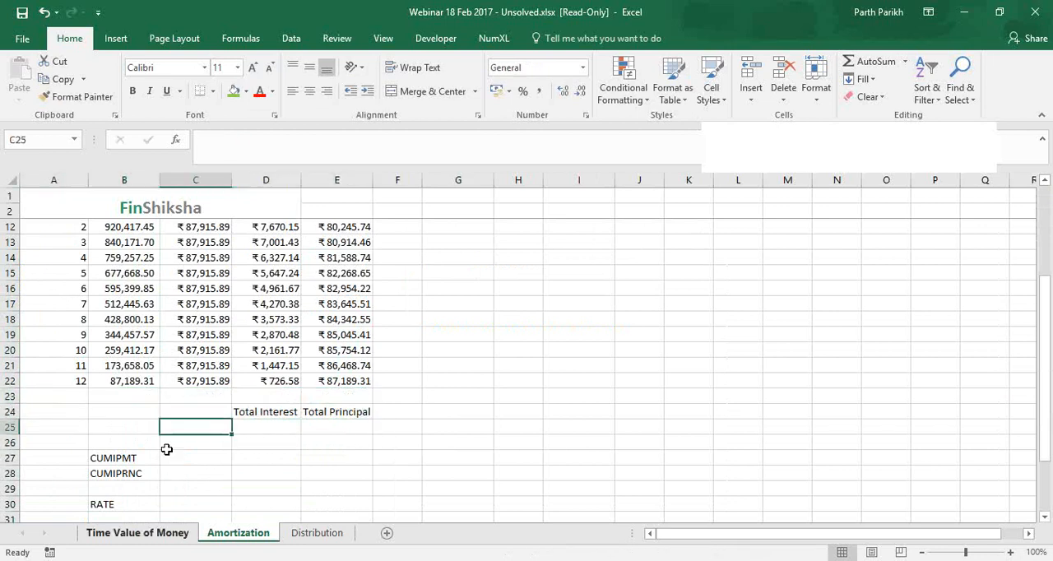
{"action": "scroll", "coordinate": [166, 449], "scroll_direction": "up", "scroll_amount": 3}
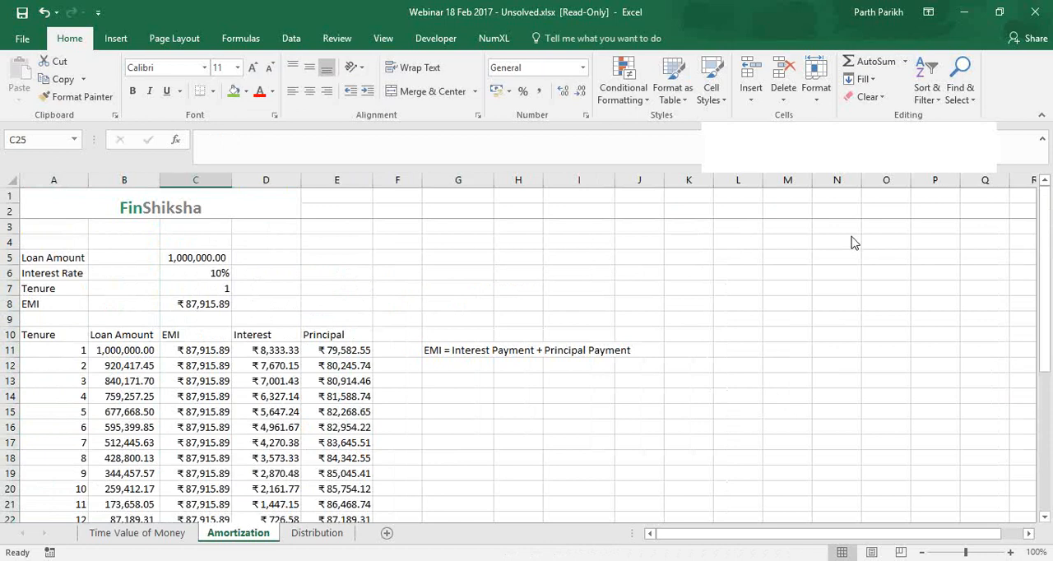
{"action": "left_click", "coordinate": [801, 172]}
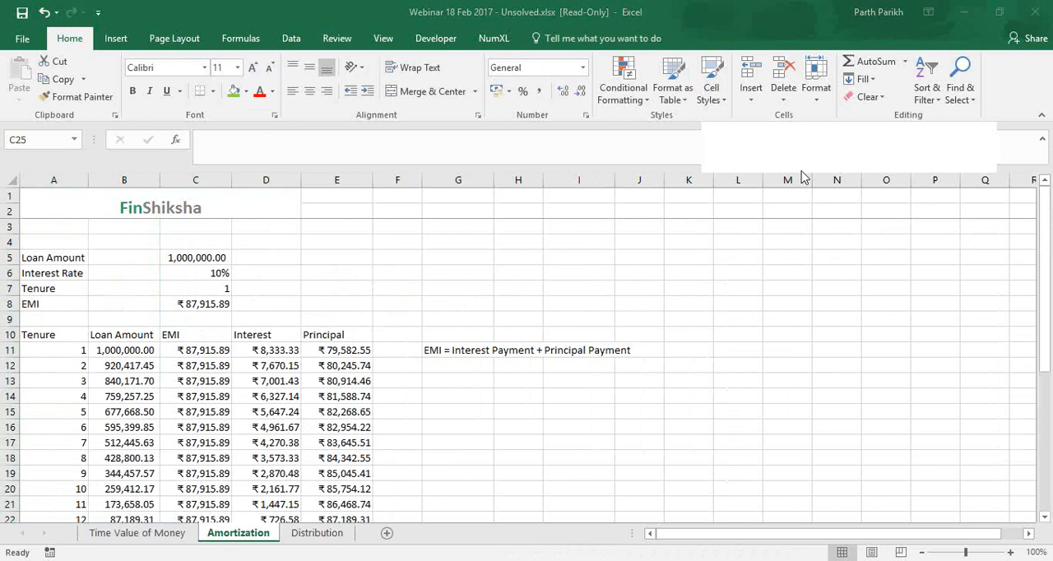
{"action": "left_click", "coordinate": [485, 380]}
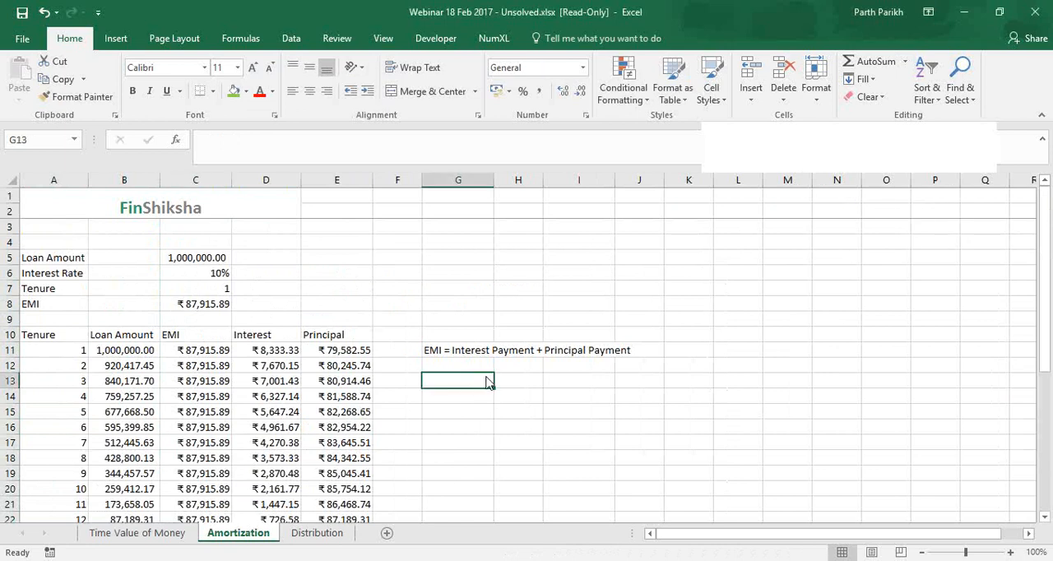
{"action": "left_click", "coordinate": [954, 250]}
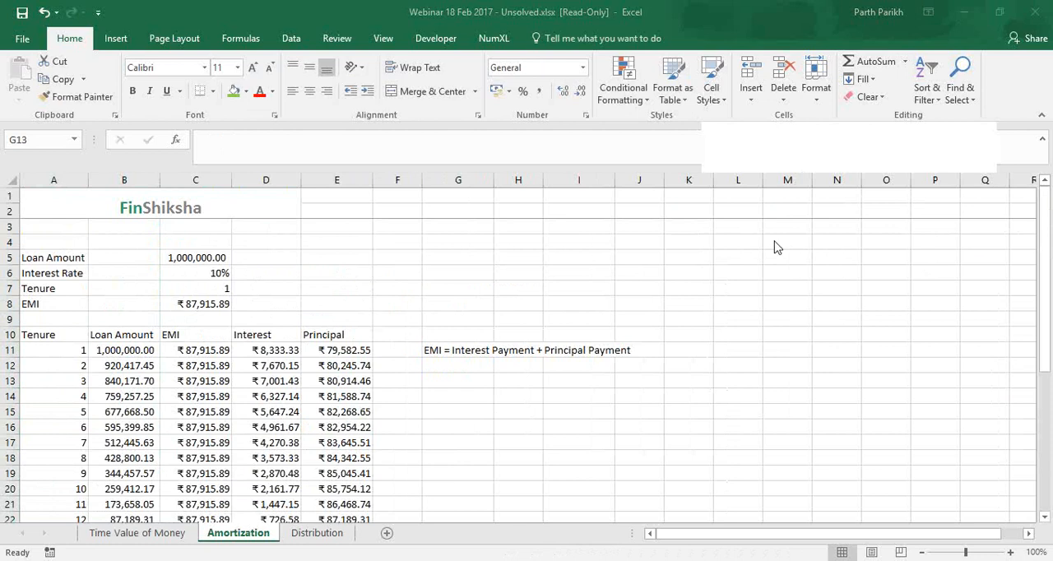
Examine the loan amount in C5, the EMI and principal formulas in row 11, and the month 2 formulas in B12 and C12
{"action": "left_click", "coordinate": [211, 258]}
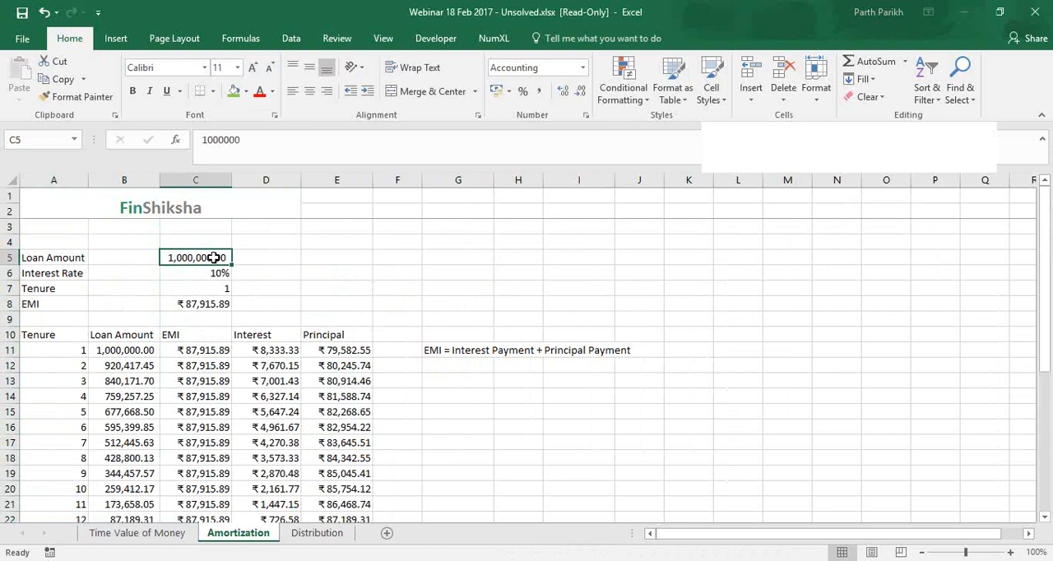
{"action": "left_click", "coordinate": [215, 350]}
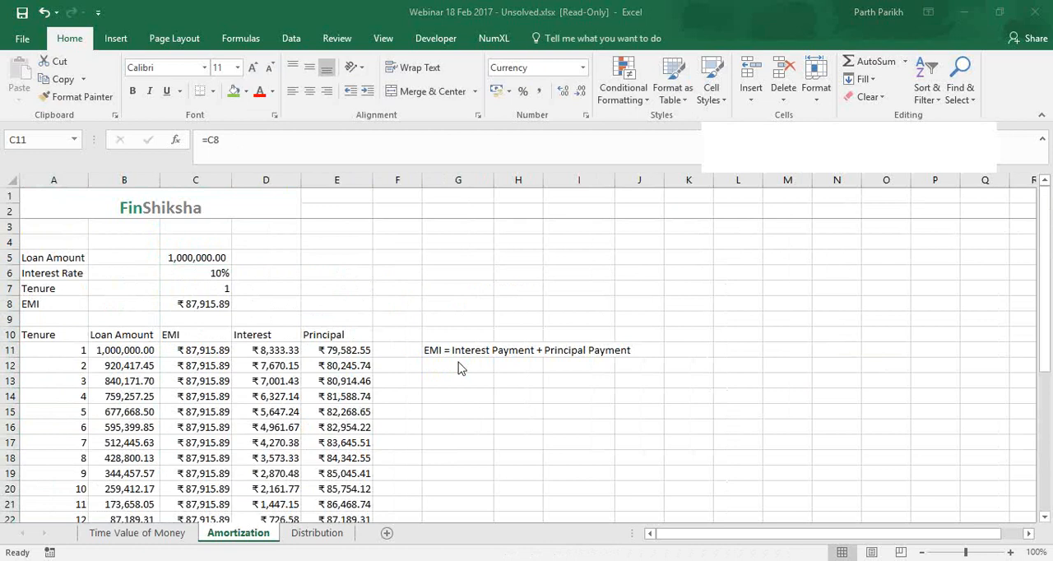
{"action": "left_click", "coordinate": [289, 351]}
{"action": "left_click", "coordinate": [134, 365]}
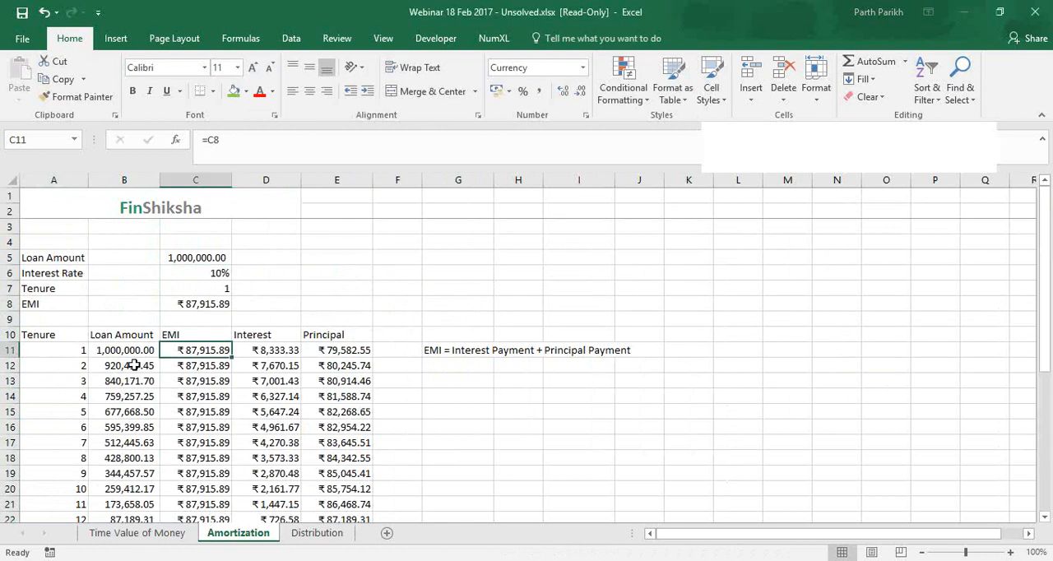
{"action": "key", "text": "F2"}
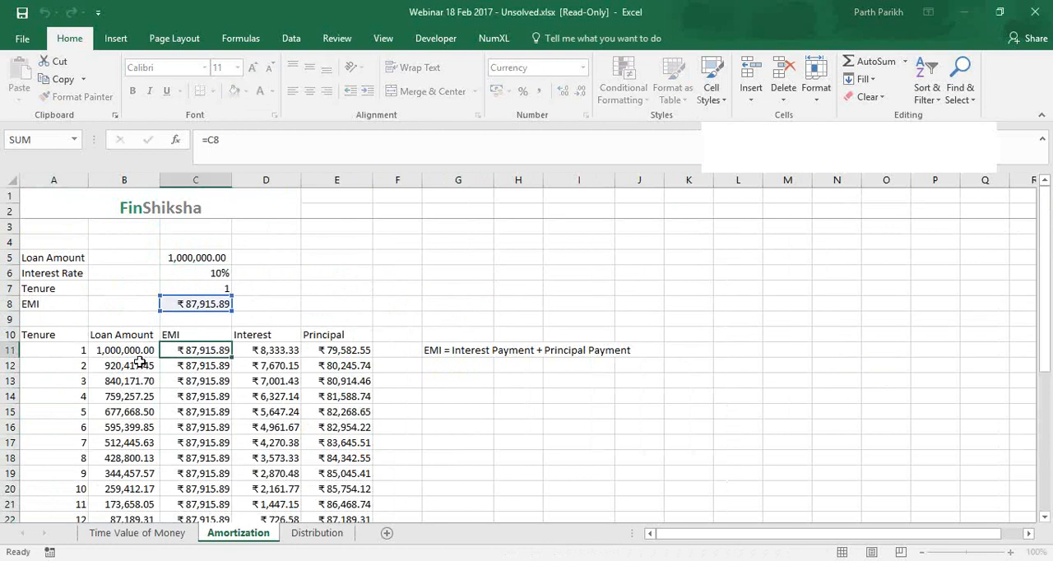
{"action": "key", "text": "Escape"}
{"action": "left_click", "coordinate": [333, 349]}
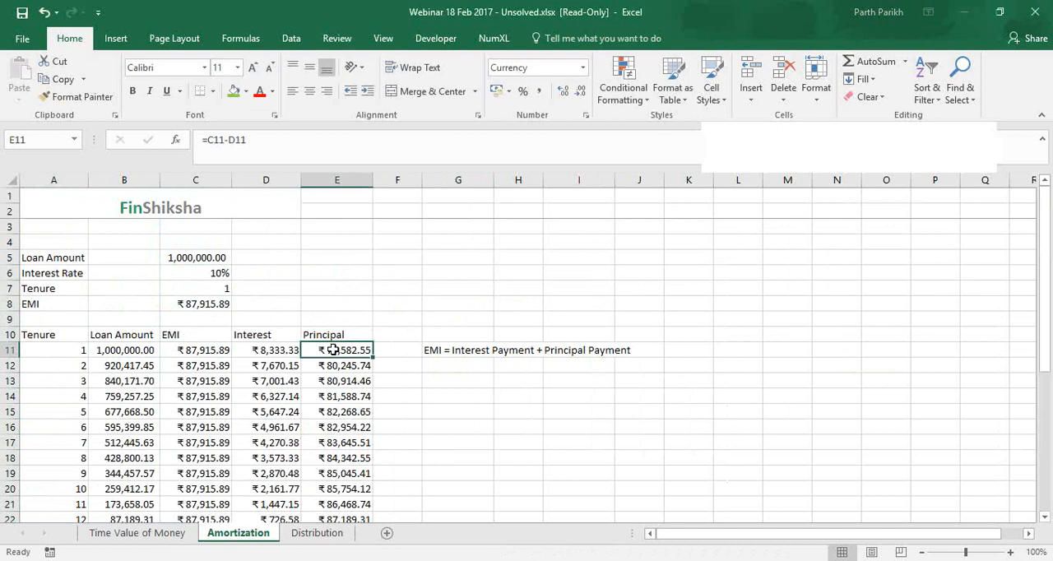
{"action": "left_click", "coordinate": [143, 365]}
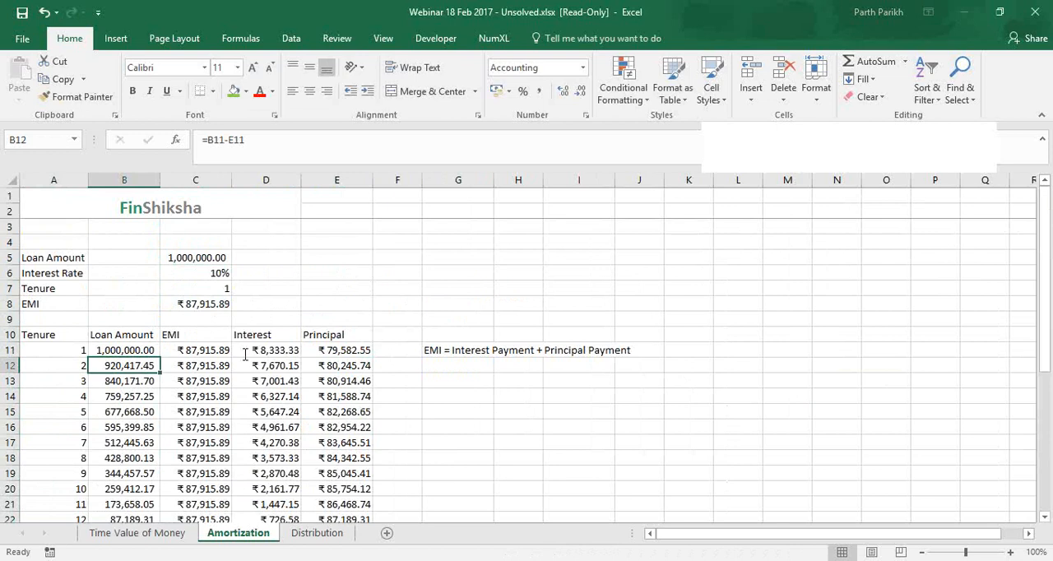
{"action": "key", "text": "F2"}
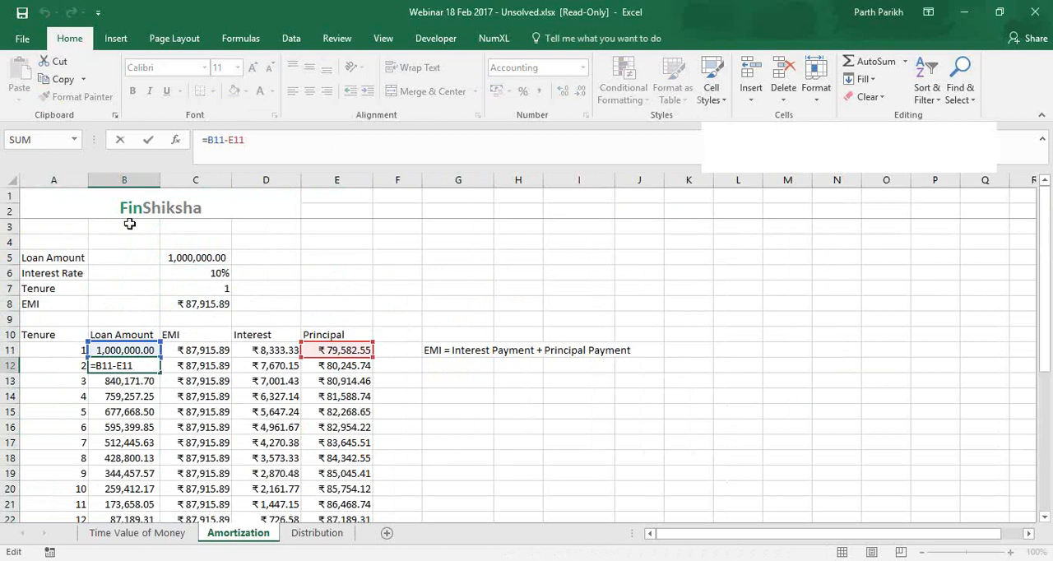
{"action": "key", "text": "ctrl+Return"}
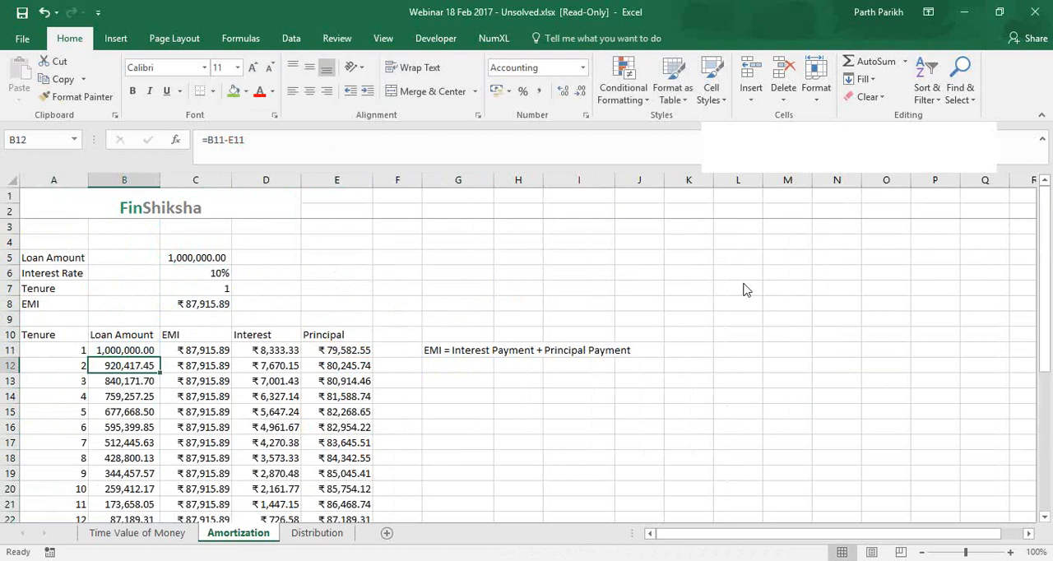
{"action": "left_click", "coordinate": [773, 236]}
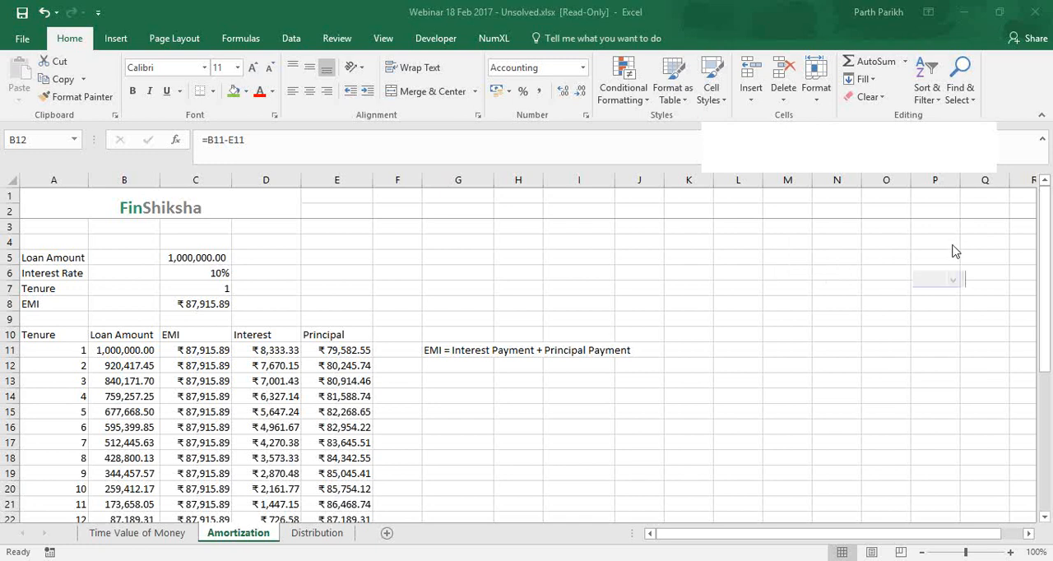
{"action": "left_click", "coordinate": [212, 365]}
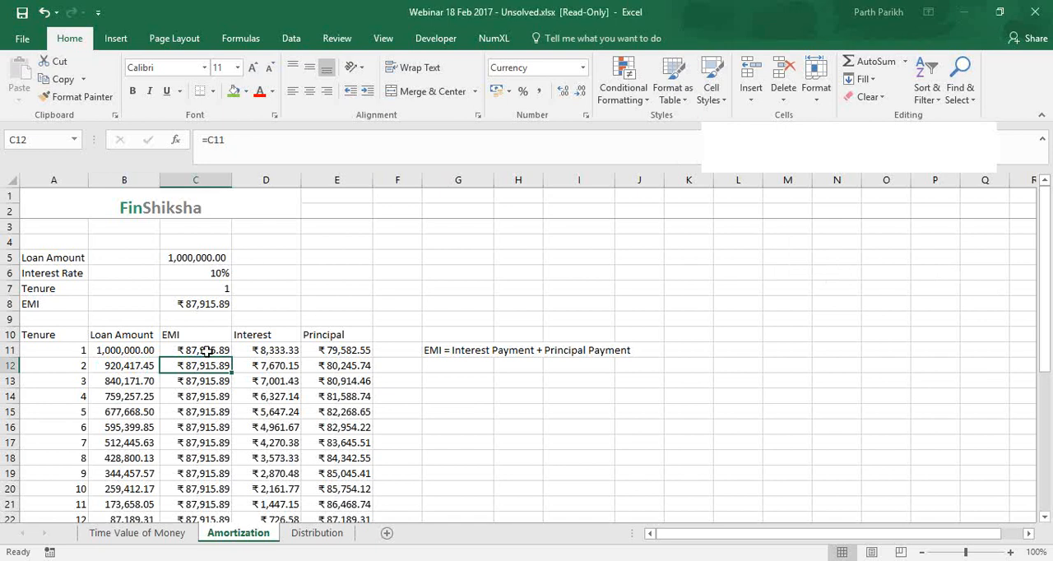
Enter a revised interest rate of 8% in D6 beside the original rate
{"action": "left_click", "coordinate": [261, 299]}
{"action": "left_click", "coordinate": [260, 276]}
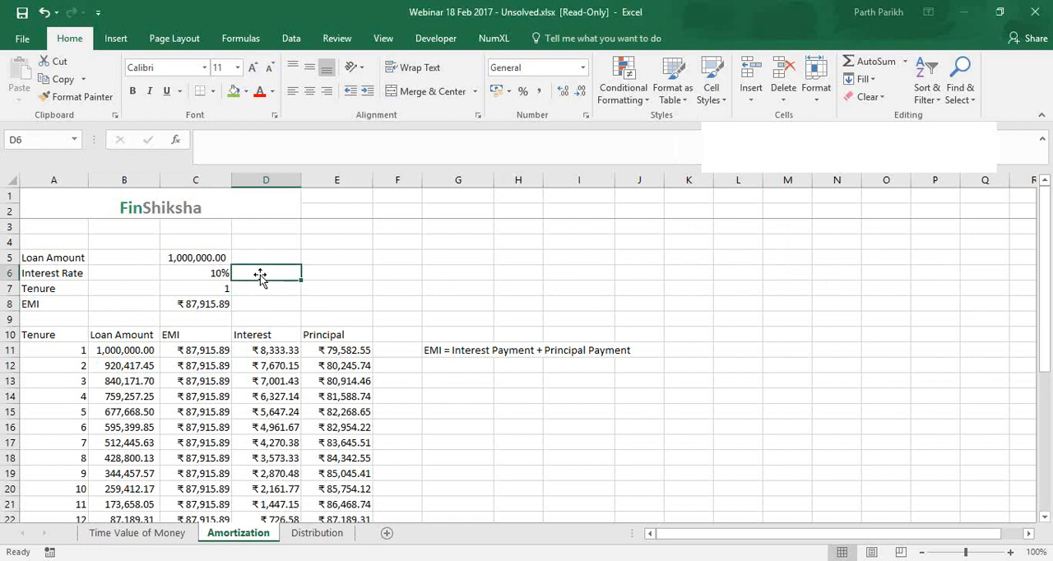
{"action": "key", "text": "Left"}
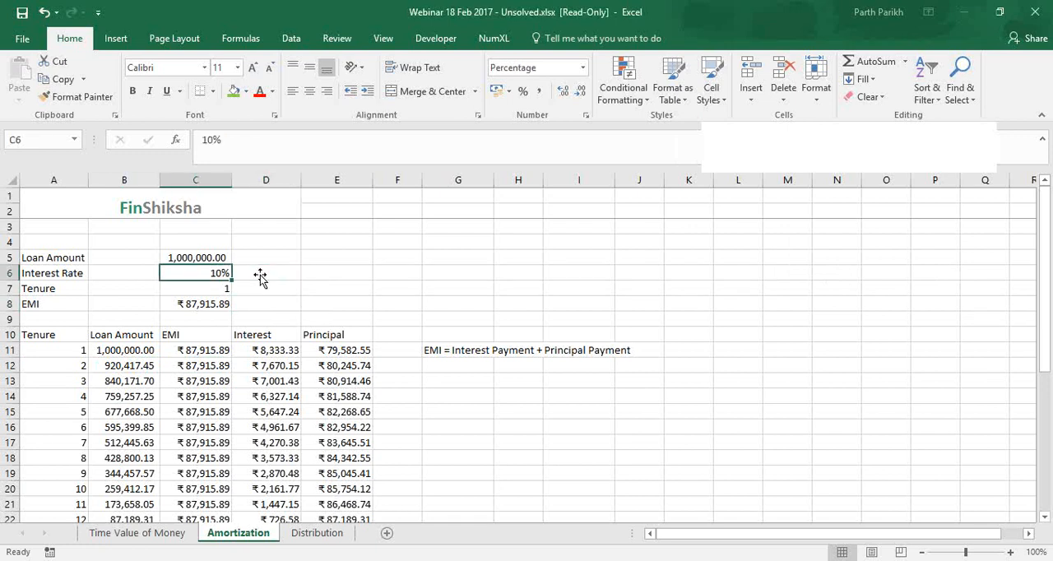
{"action": "left_click", "coordinate": [261, 277]}
{"action": "type", "text": "8"}
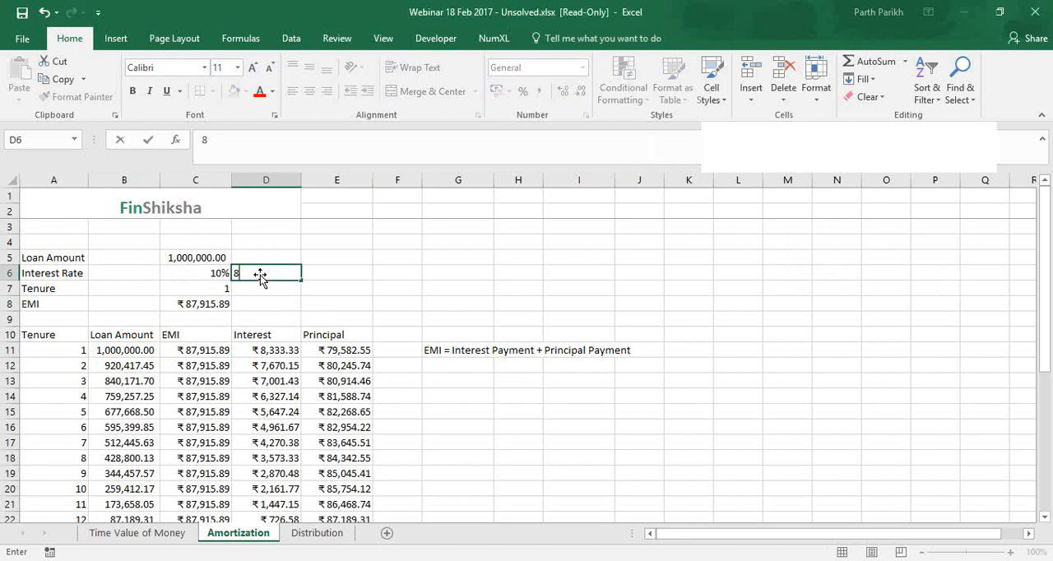
{"action": "type", "text": "%+"}
{"action": "key", "text": "BackSpace"}
{"action": "key", "text": "Down"}
{"action": "key", "text": "Down"}
Calculate the revised EMI in D8 with =PMT(D6/12,11,B12,,0), using the 8% rate and the month 2 loan balance
{"action": "type", "text": "="}
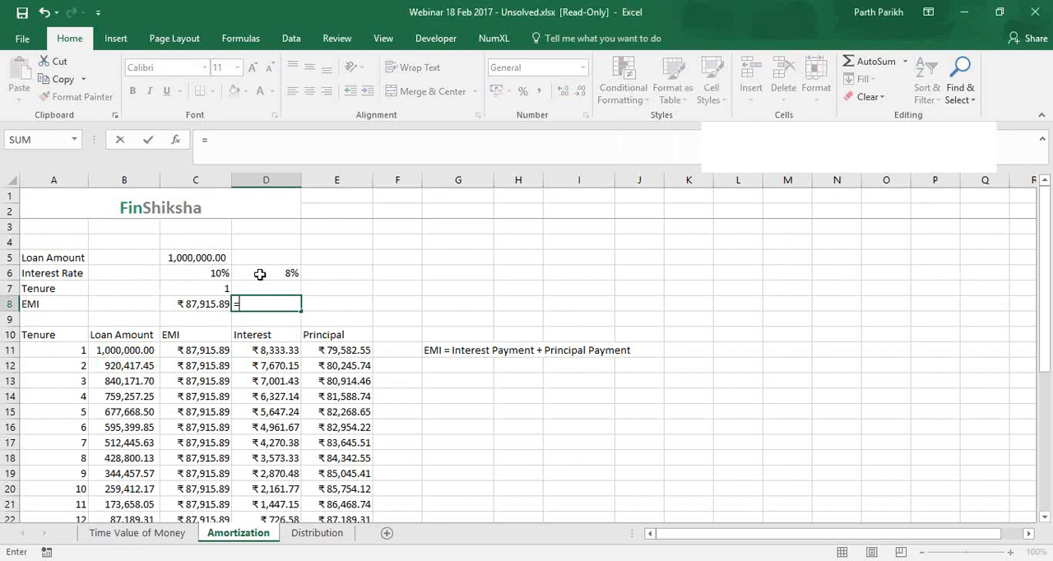
{"action": "type", "text": "pm"}
{"action": "key", "text": "Tab"}
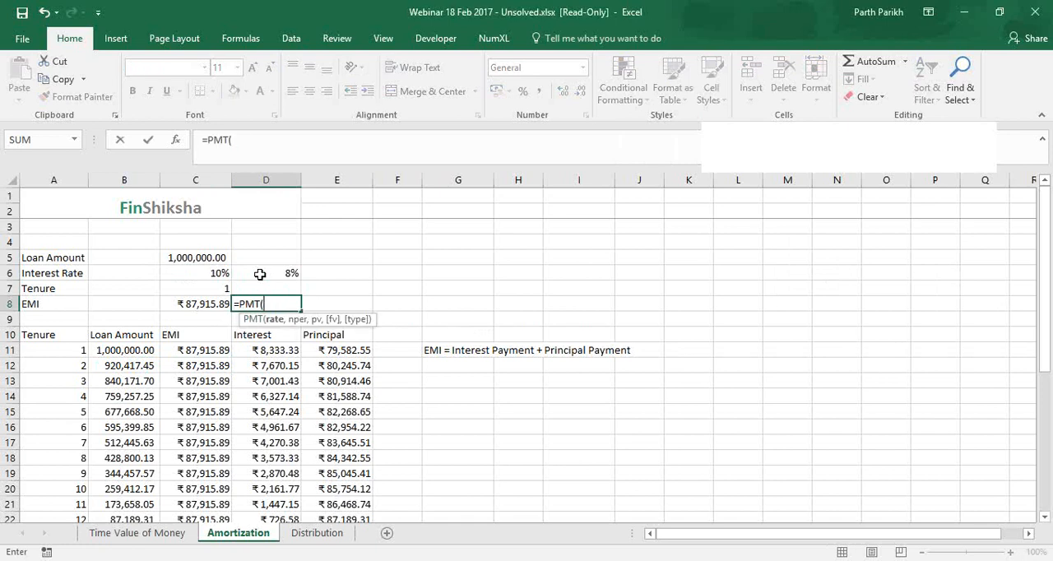
{"action": "key", "text": "Up"}
{"action": "key", "text": "Up"}
{"action": "type", "text": "/"}
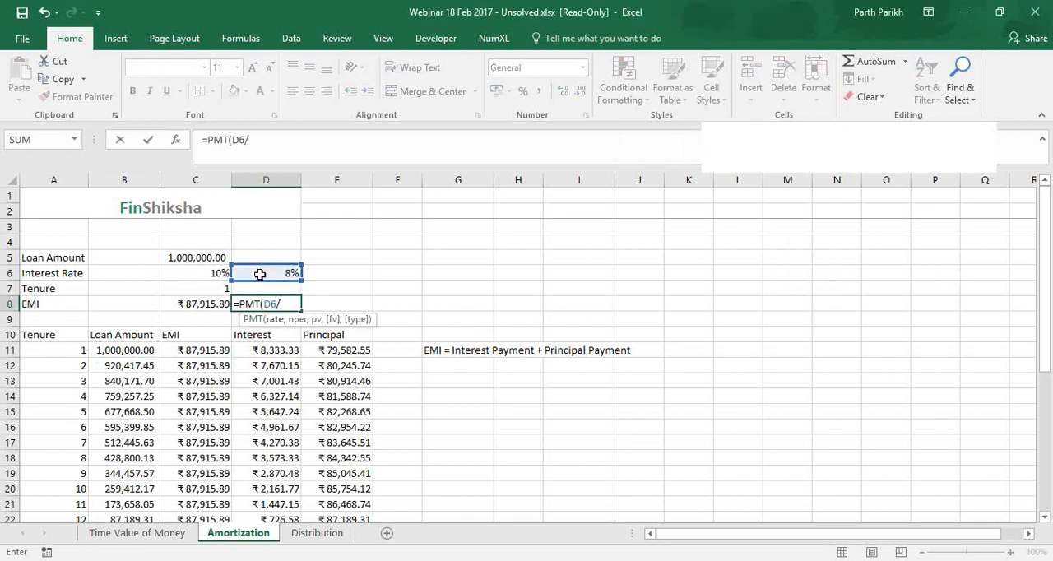
{"action": "type", "text": "12,"}
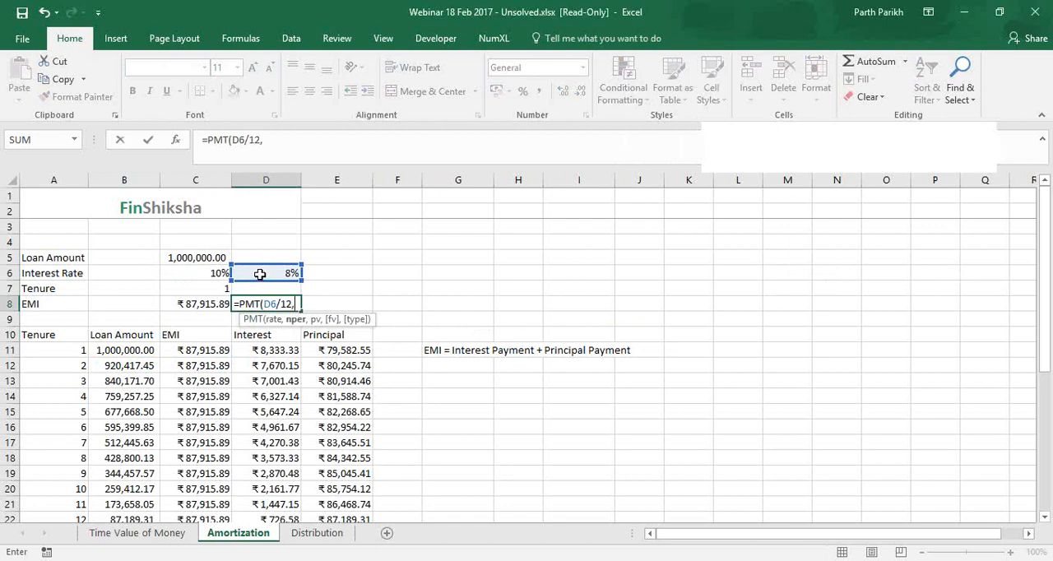
{"action": "type", "text": "11,"}
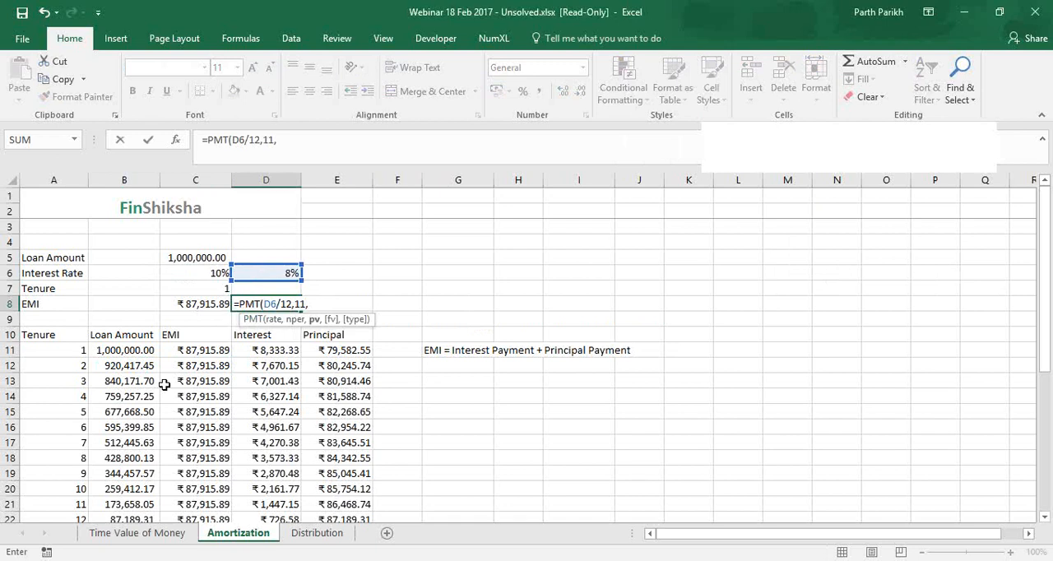
{"action": "left_click", "coordinate": [133, 366]}
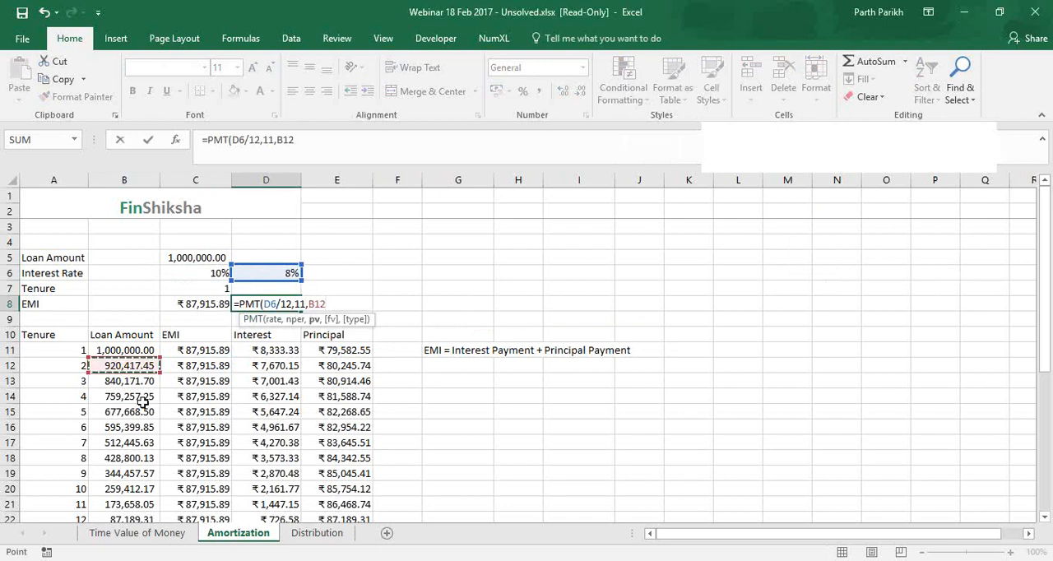
{"action": "type", "text": ","}
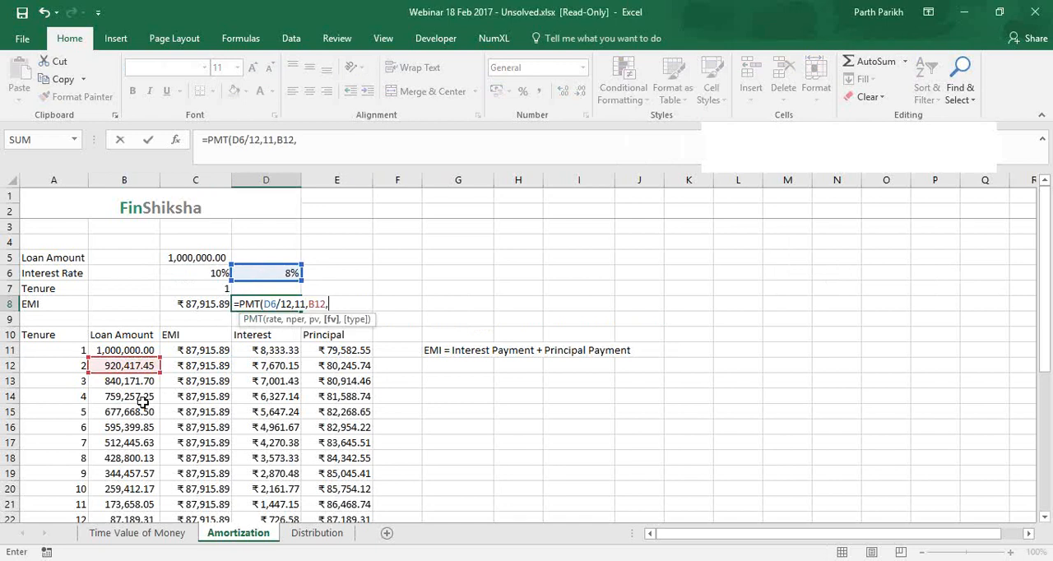
{"action": "type", "text": ","}
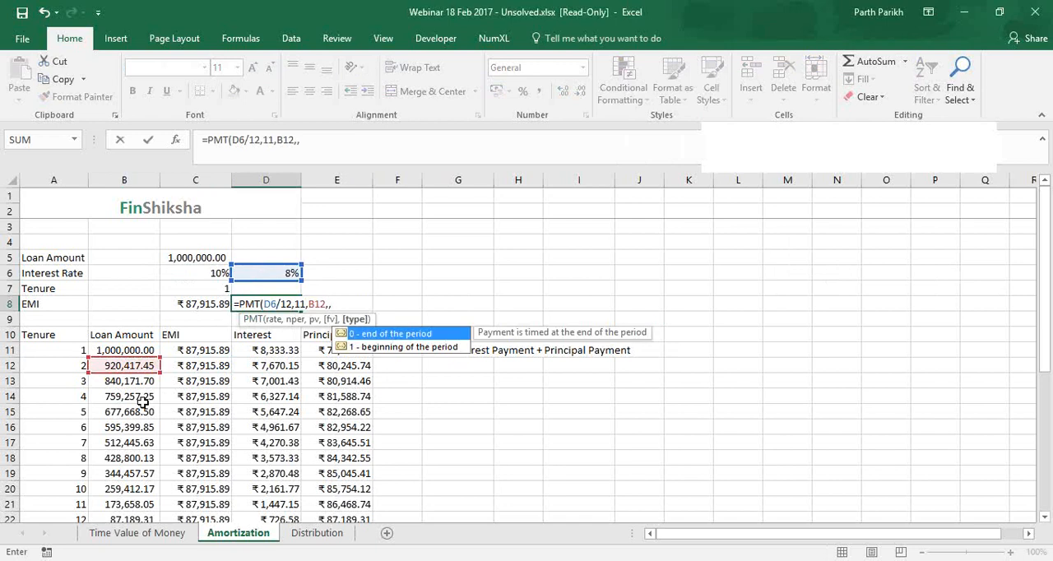
{"action": "type", "text": "0)"}
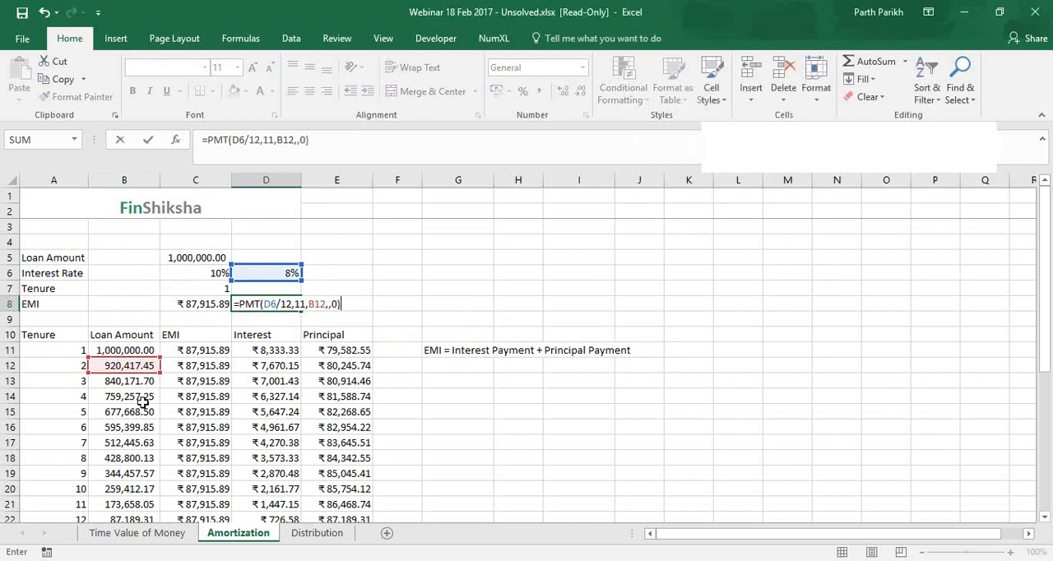
{"action": "key", "text": "Return"}
Negate the present value in the D8 formula so it reads =PMT(D6/12,11,-B12,,0)
{"action": "key", "text": "Up"}
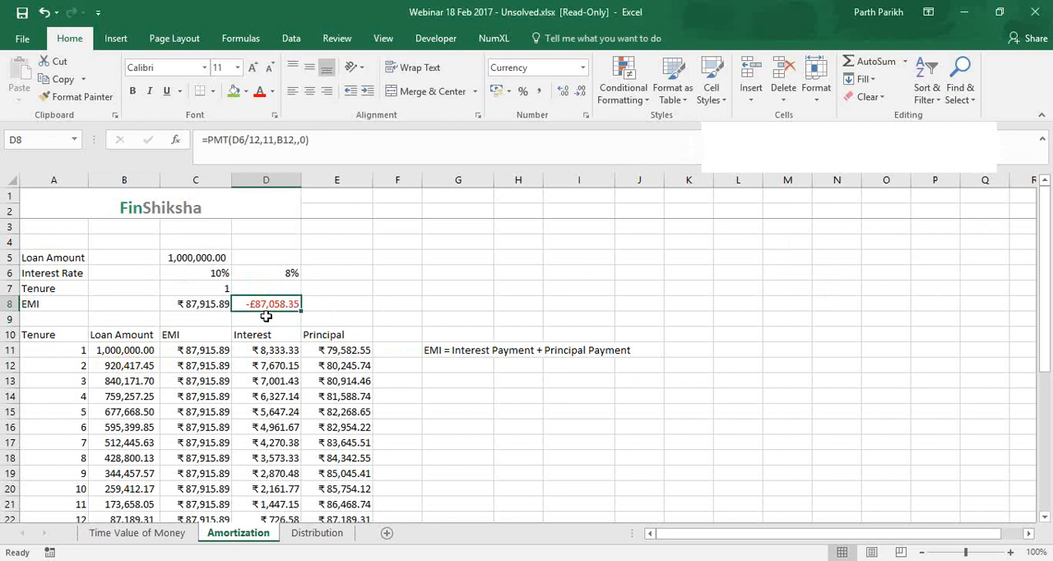
{"action": "key", "text": "F2"}
{"action": "key", "text": "Left"}
{"action": "key", "text": "Left"}
{"action": "key", "text": "Left"}
{"action": "key", "text": "Left"}
{"action": "key", "text": "Left"}
{"action": "key", "text": "Left"}
{"action": "key", "text": "Left"}
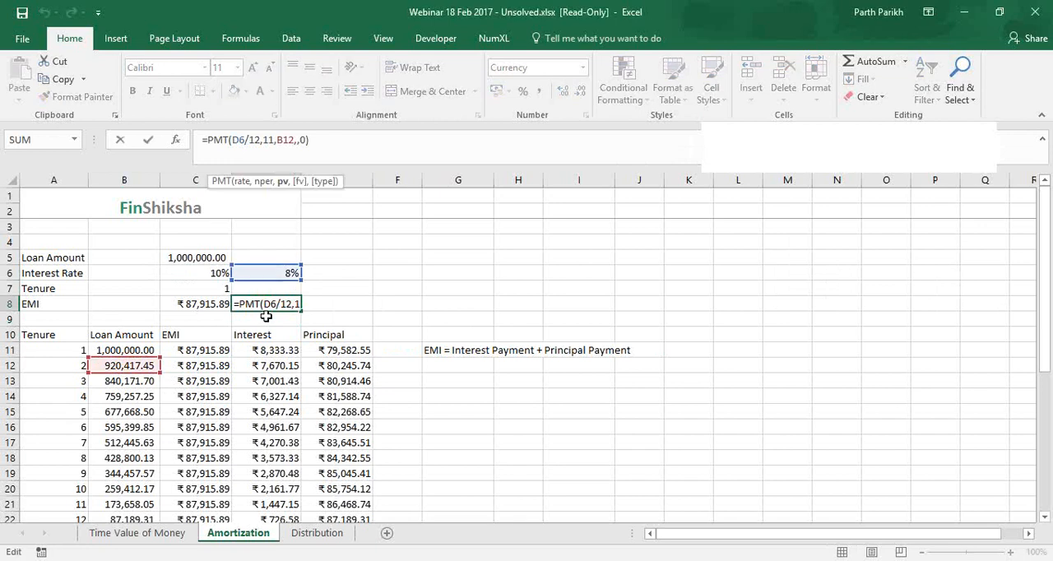
{"action": "type", "text": "-"}
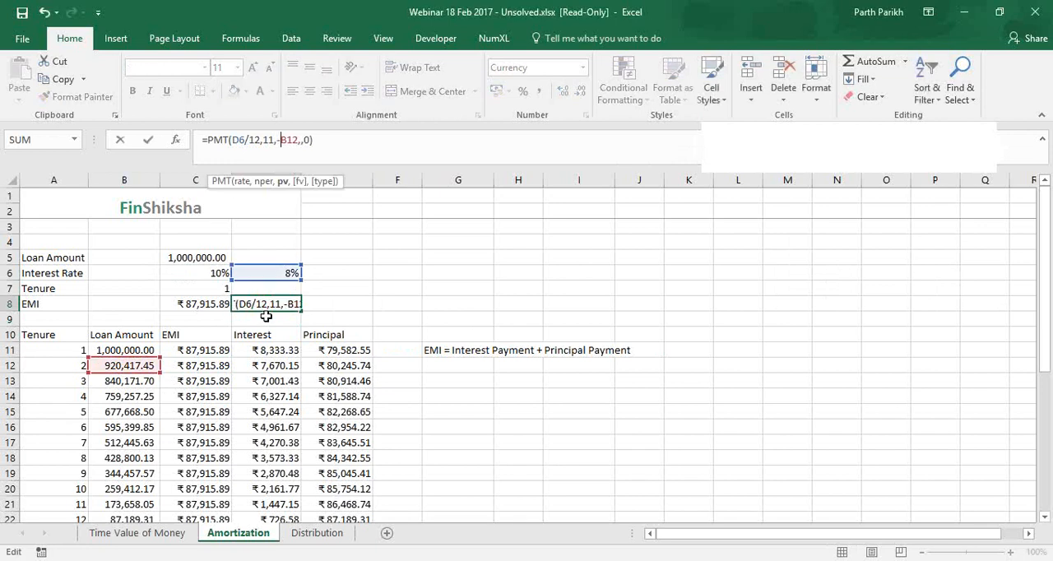
{"action": "key", "text": "Return"}
Clear the revised EMI formula from D8
{"action": "left_click", "coordinate": [290, 309]}
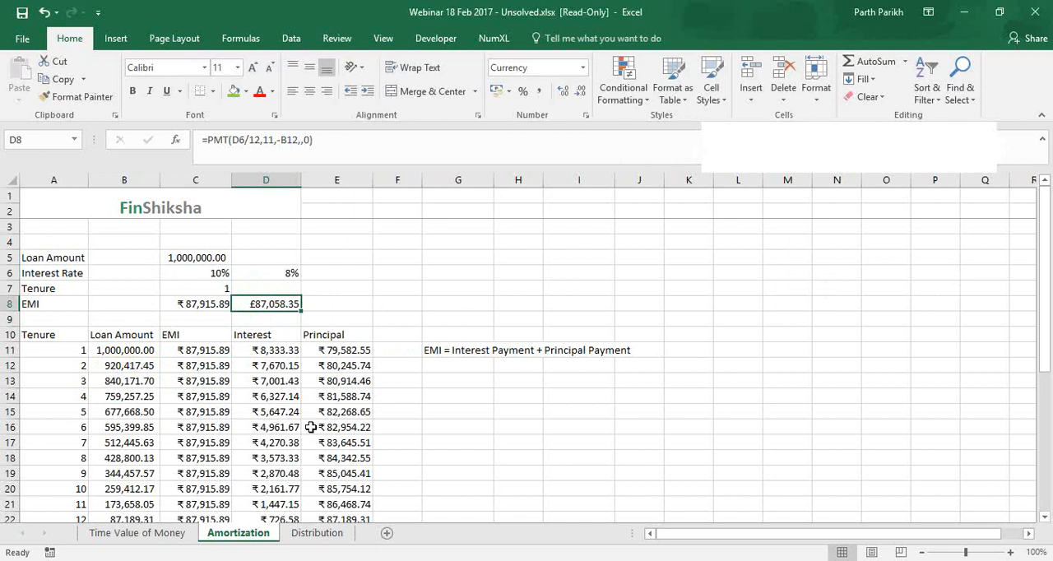
{"action": "key", "text": "Delete"}
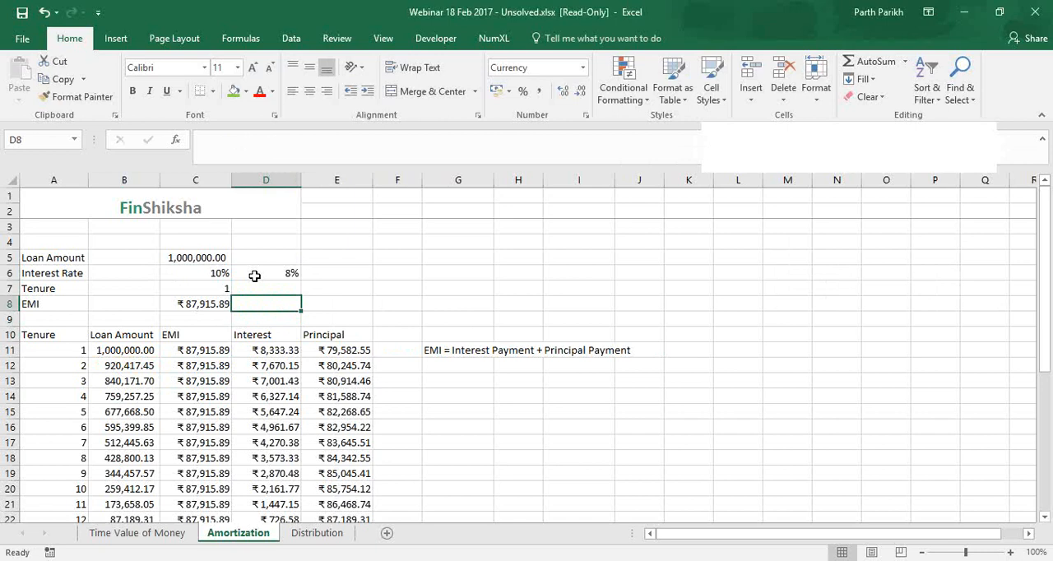
Examine the loan amount in C5 and the month 1 EMI, interest and principal formulas in C11, D11 and E11
{"action": "left_click", "coordinate": [956, 237]}
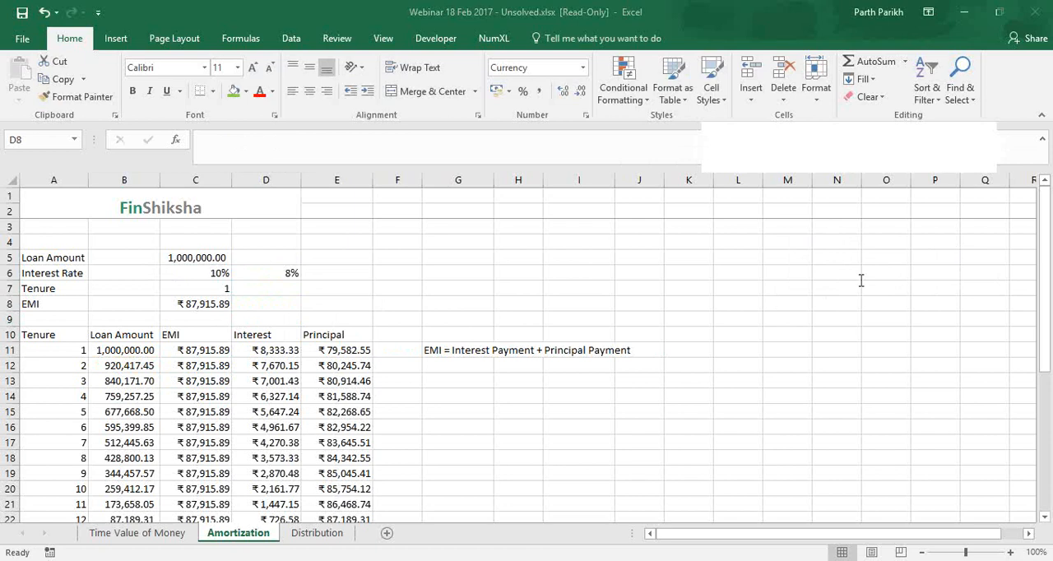
{"action": "left_click", "coordinate": [192, 261]}
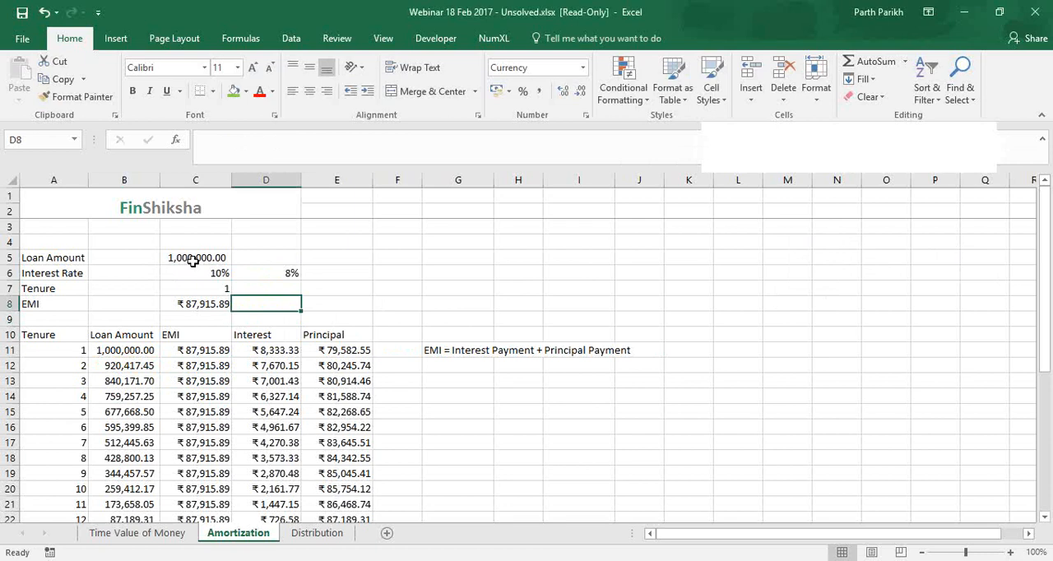
{"action": "left_click", "coordinate": [193, 260]}
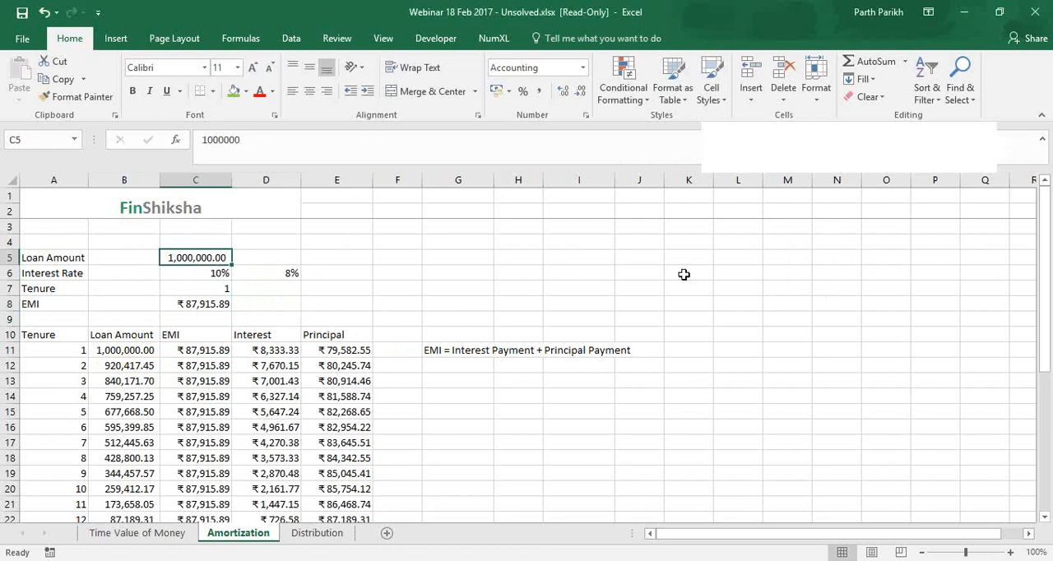
{"action": "left_click", "coordinate": [775, 239]}
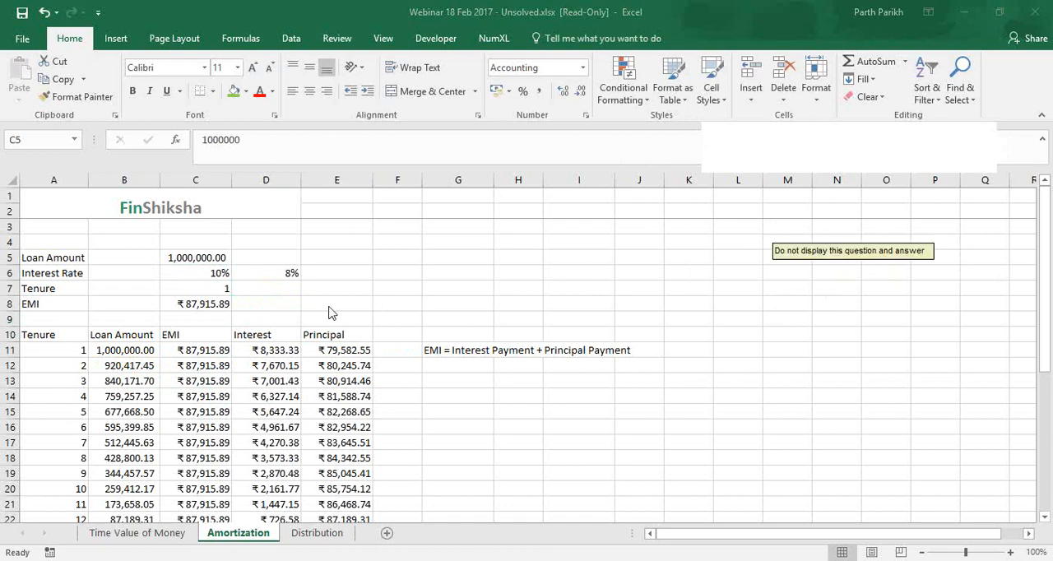
{"action": "left_click", "coordinate": [272, 354]}
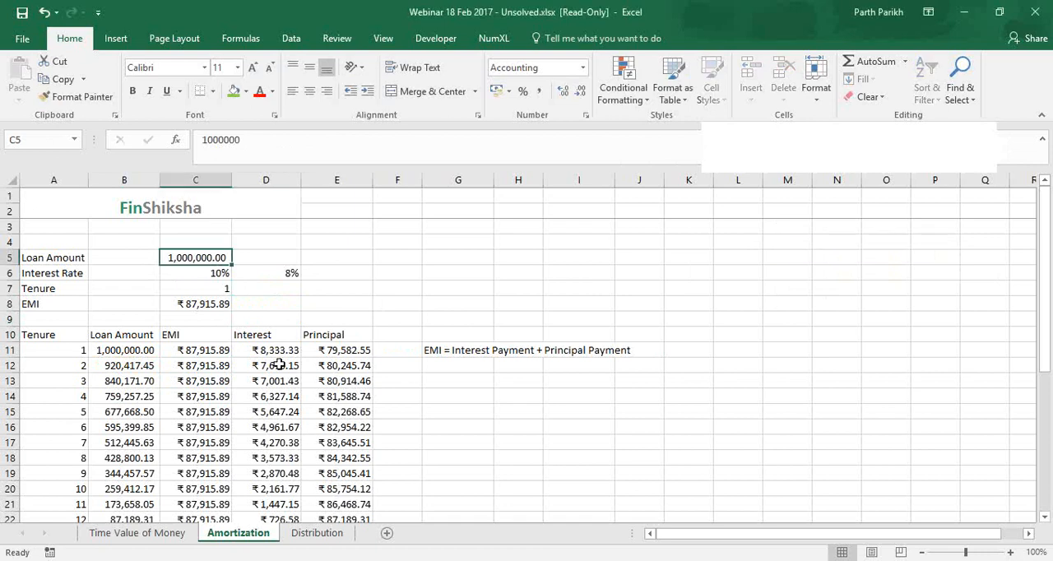
{"action": "key", "text": "F2"}
{"action": "left_click", "coordinate": [287, 350]}
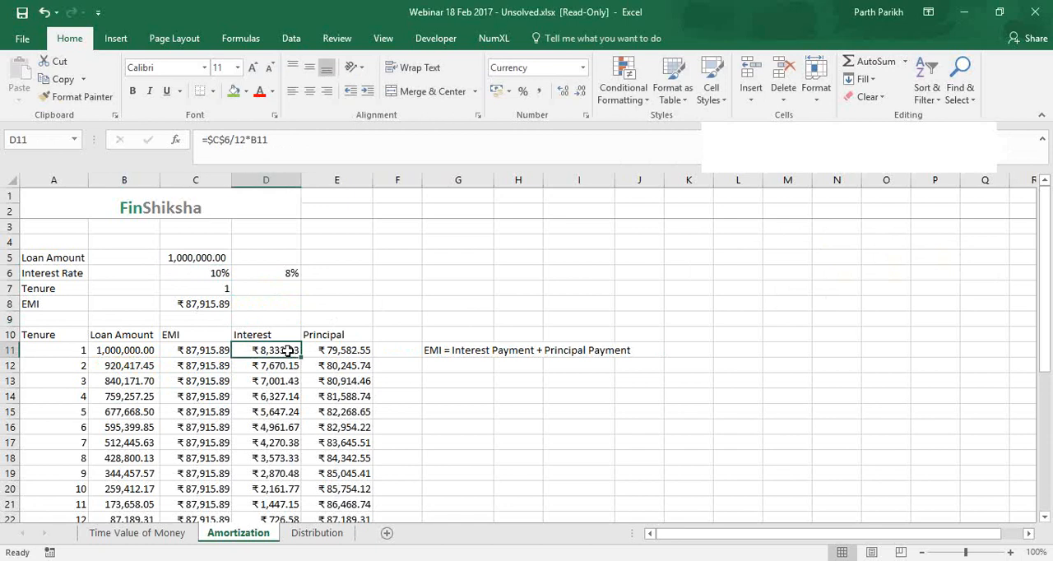
{"action": "left_click", "coordinate": [199, 358]}
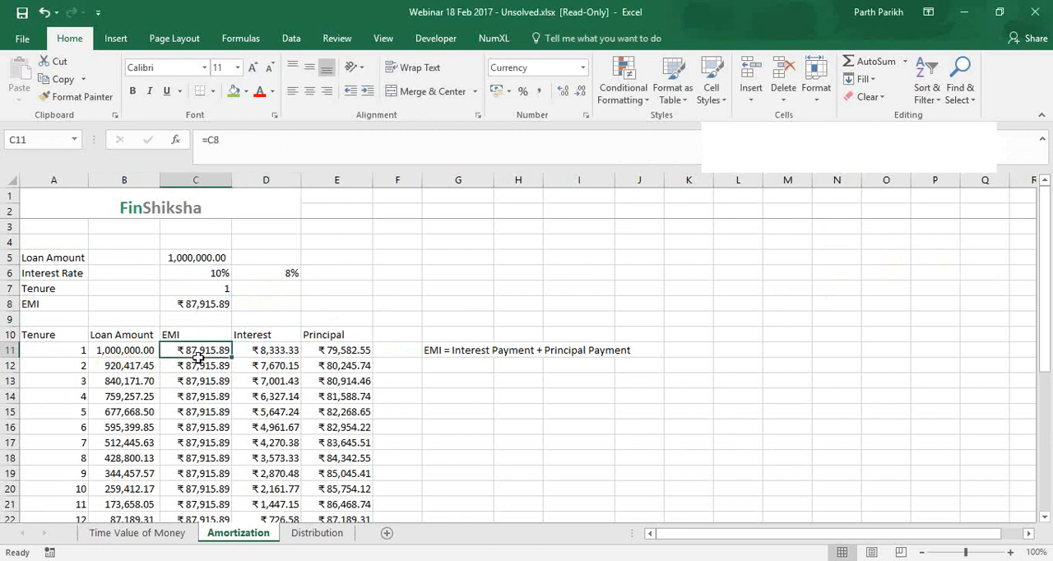
{"action": "left_click", "coordinate": [952, 236]}
{"action": "left_click", "coordinate": [296, 354]}
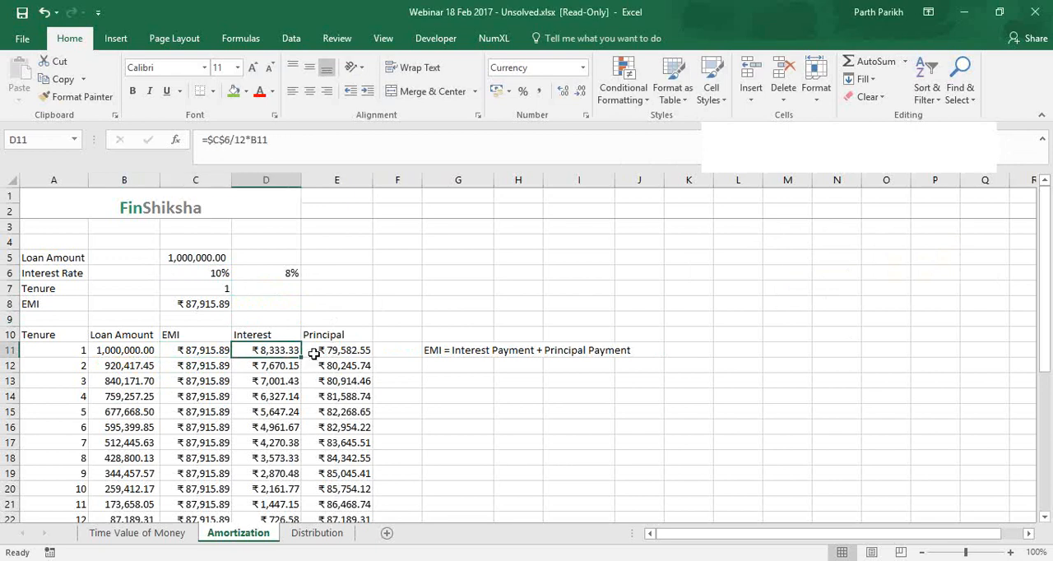
{"action": "left_click", "coordinate": [326, 352]}
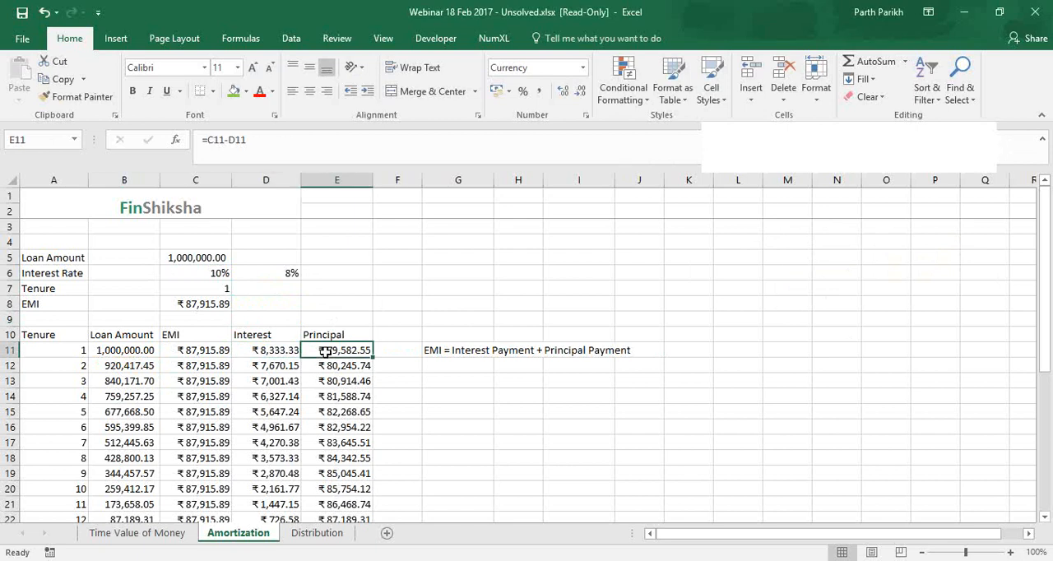
{"action": "left_click", "coordinate": [444, 288]}
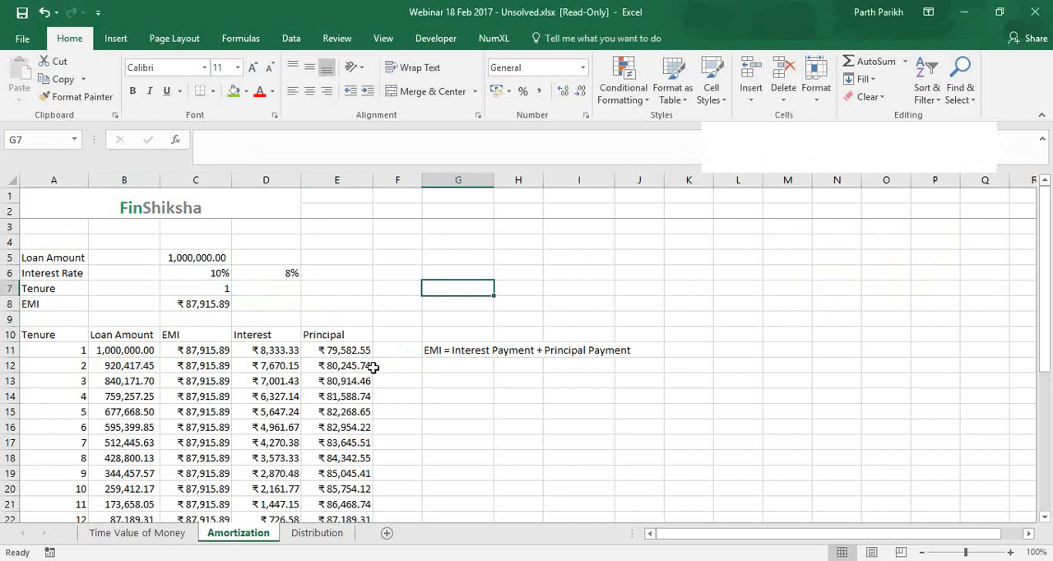
{"action": "left_click", "coordinate": [292, 352]}
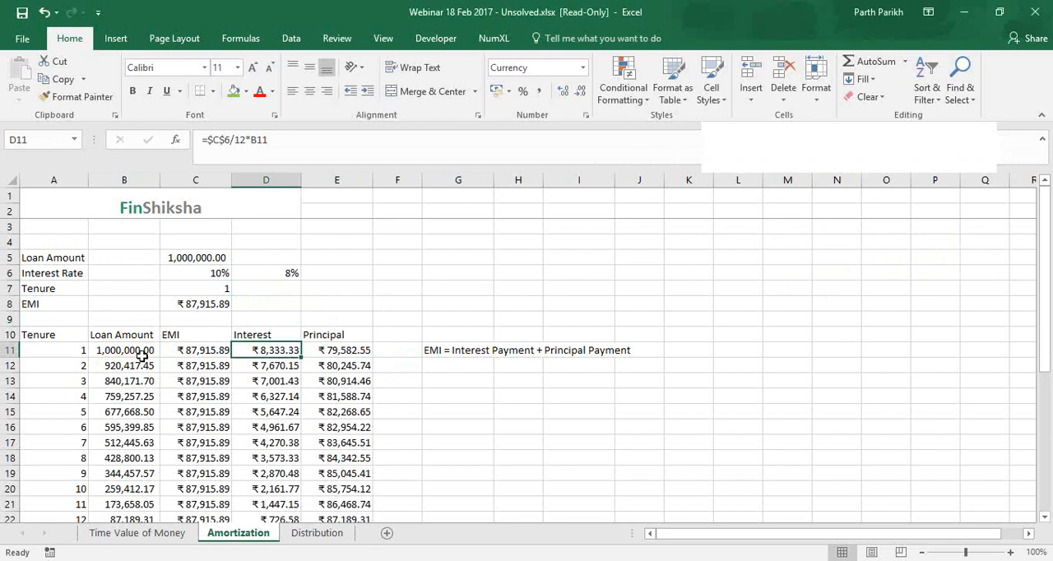
Review the schedule in B11:E16, the interest payments in D11:D22 and the month 1 principal formula in E11
{"action": "left_click_drag", "start_coordinate": [138, 352], "coordinate": [341, 426]}
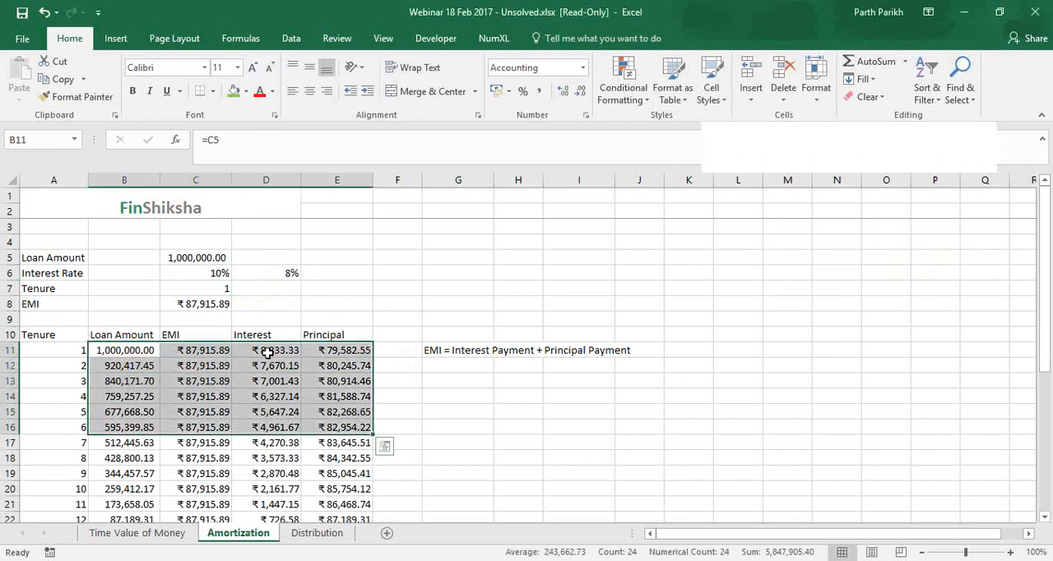
{"action": "left_click", "coordinate": [267, 353]}
{"action": "left_click_drag", "start_coordinate": [267, 429], "coordinate": [276, 485]}
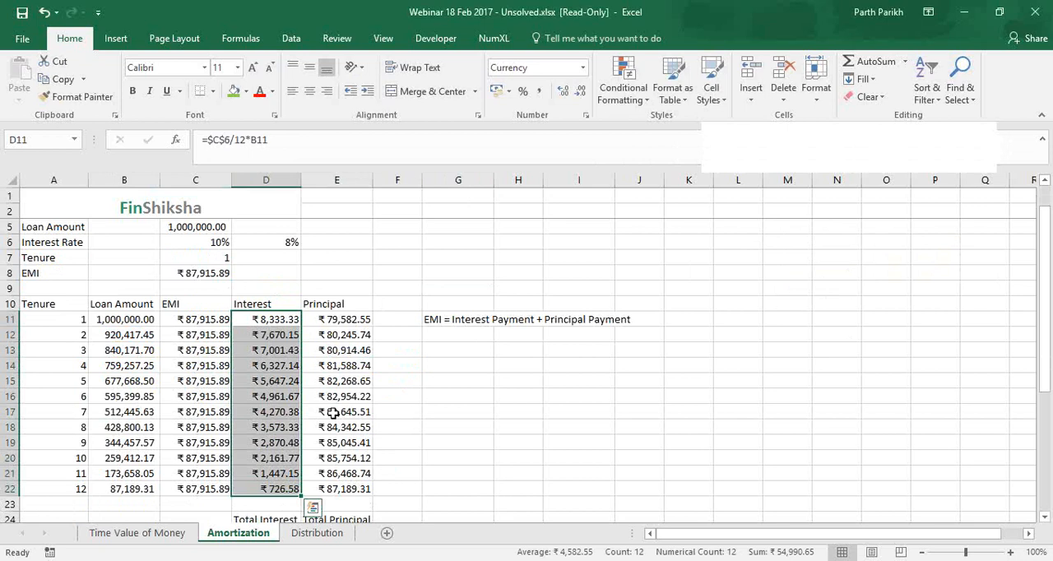
{"action": "scroll", "coordinate": [333, 413], "scroll_direction": "up", "scroll_amount": 1}
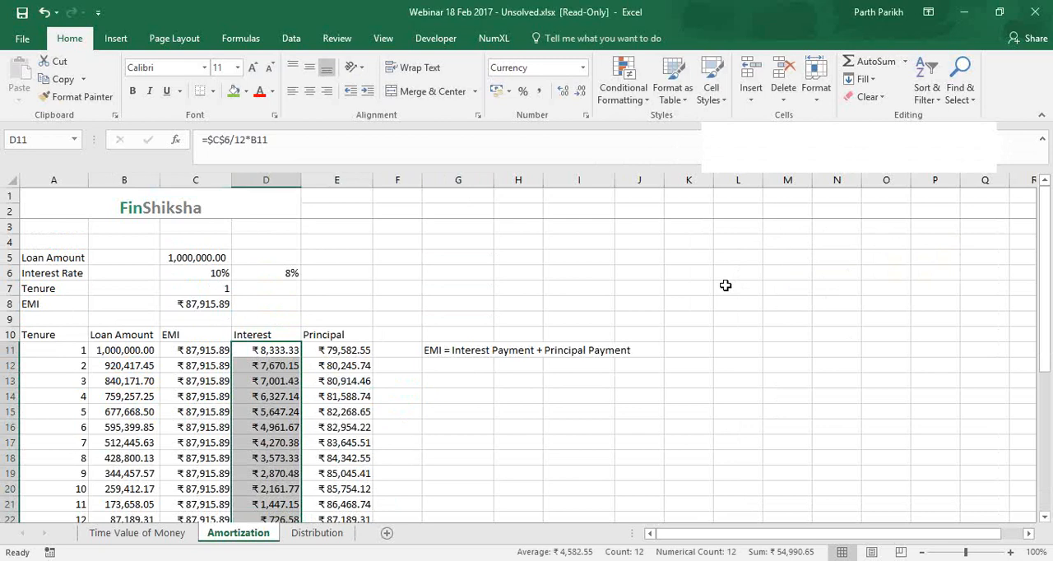
{"action": "left_click", "coordinate": [339, 349]}
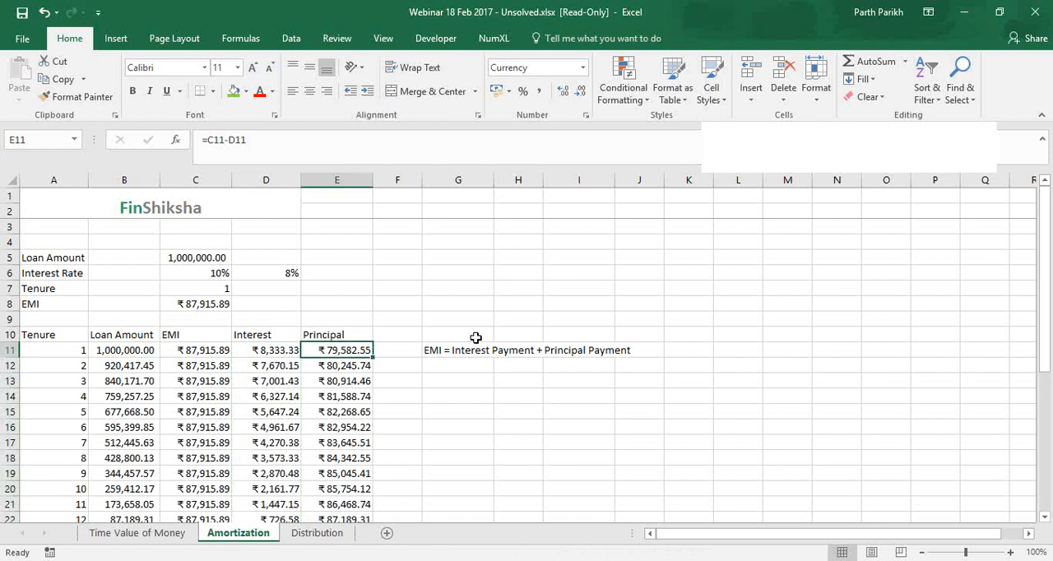
Inspect the month 1 interest formula in D11 and the interest rate and loan amount cells it references
{"action": "left_click", "coordinate": [774, 241]}
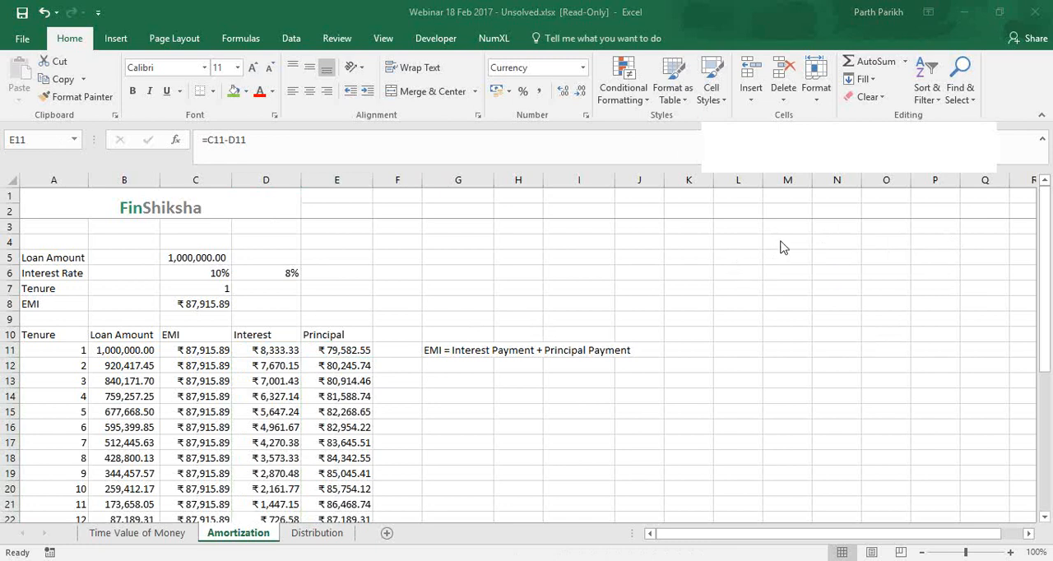
{"action": "left_click", "coordinate": [282, 353]}
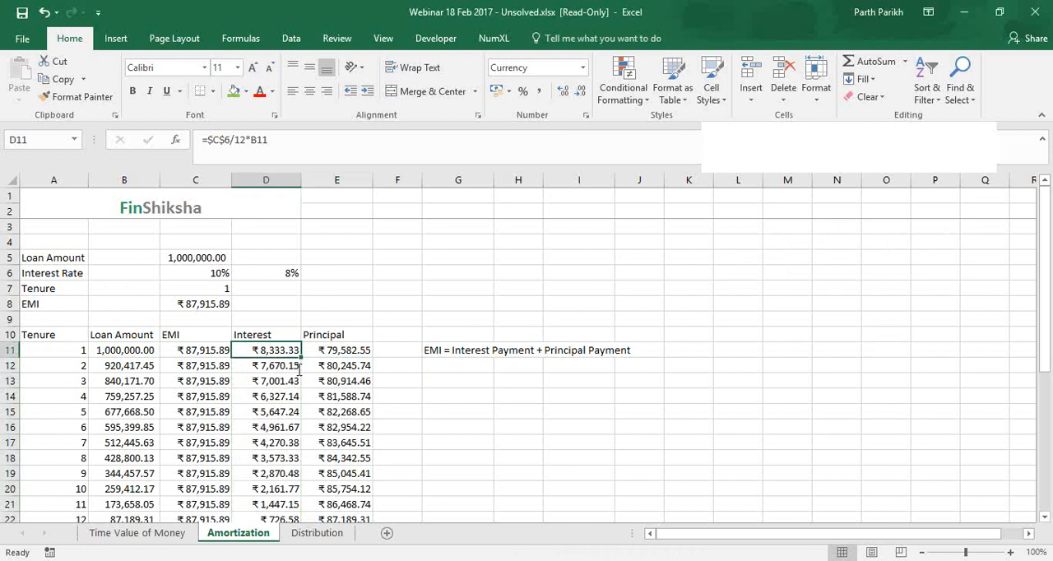
{"action": "left_click", "coordinate": [954, 242]}
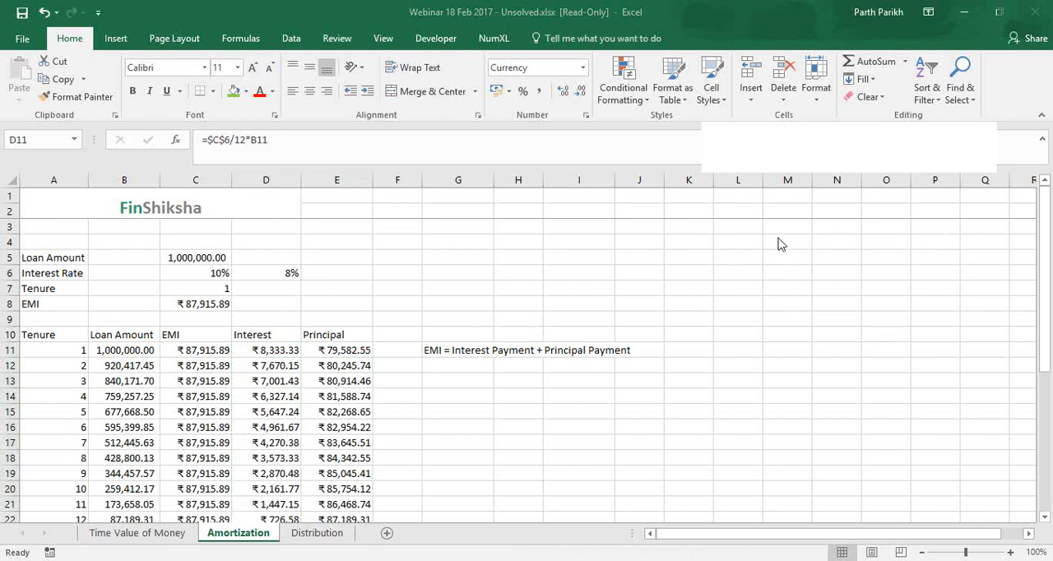
{"action": "left_click", "coordinate": [297, 356]}
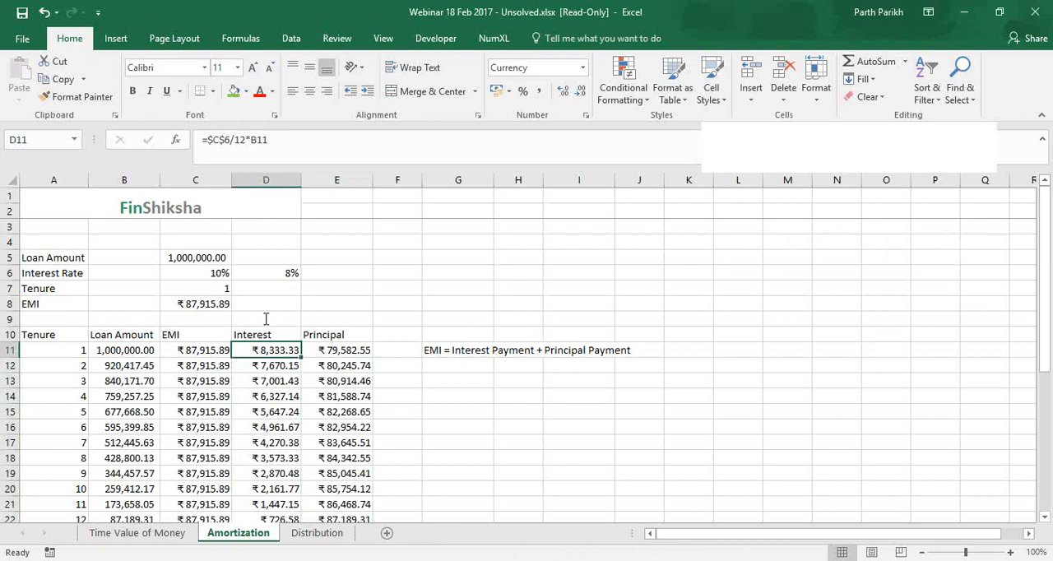
{"action": "left_click", "coordinate": [253, 141]}
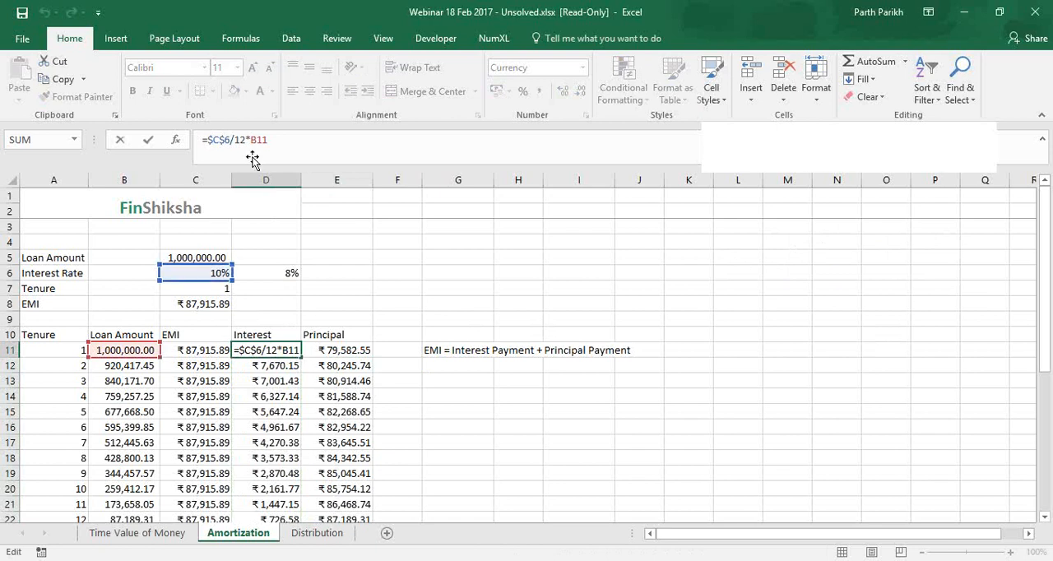
{"action": "key", "text": "ctrl+Return"}
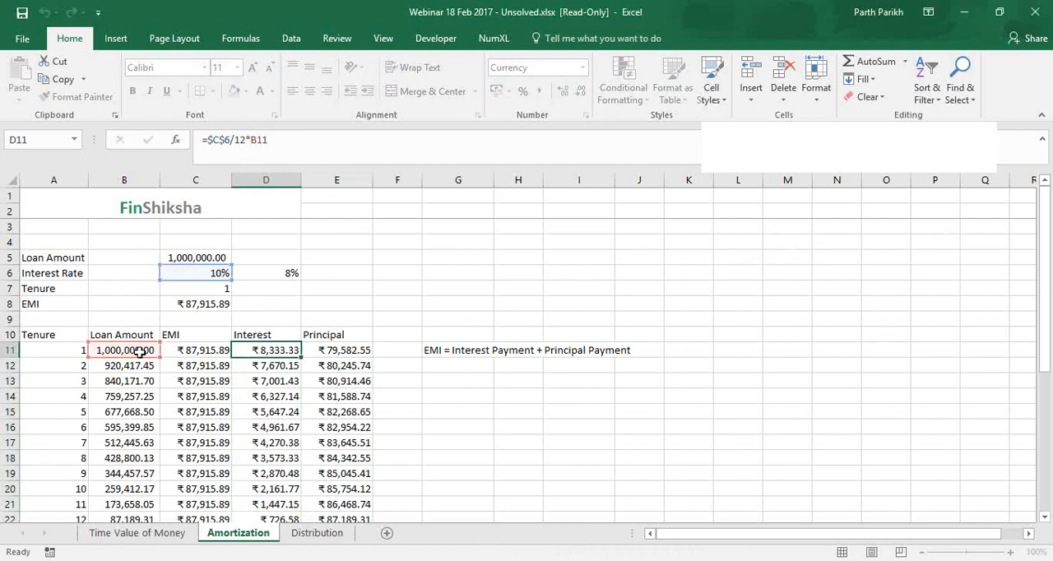
Examine the month 1 interest formula in D11 in edit mode to trace its cell references
{"action": "left_click", "coordinate": [768, 207]}
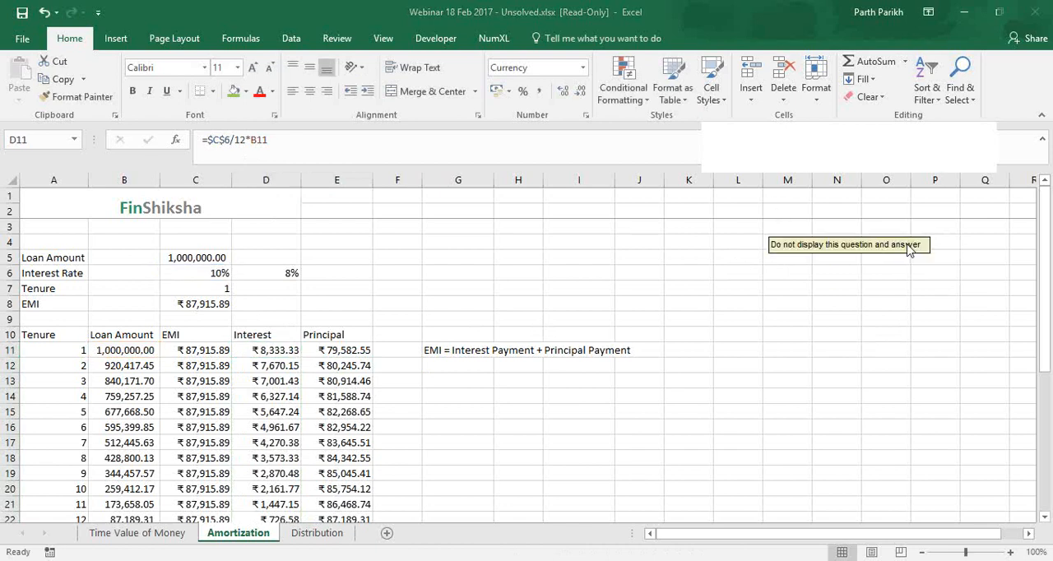
{"action": "left_click", "coordinate": [276, 351]}
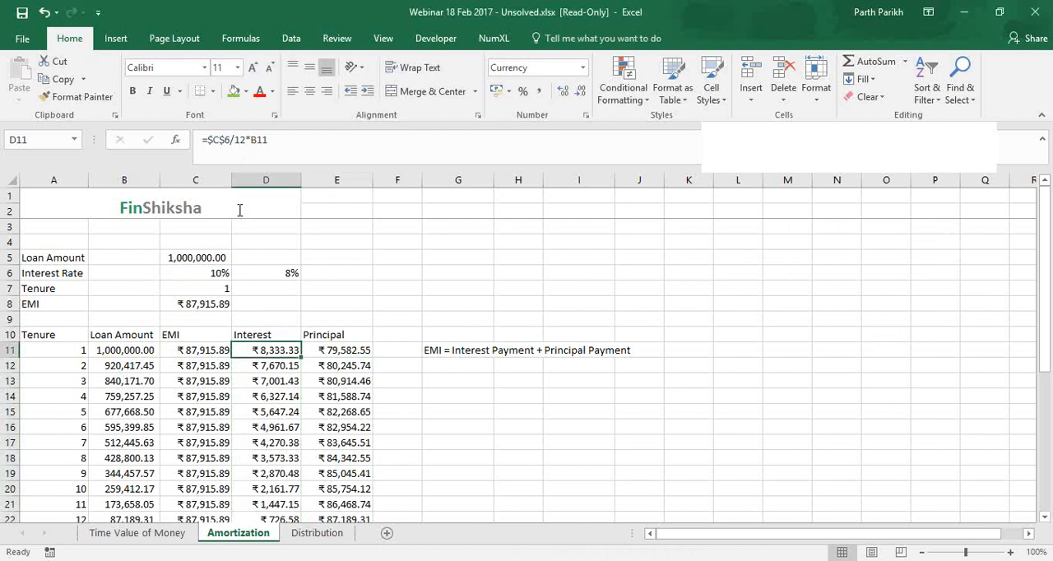
{"action": "left_click", "coordinate": [245, 141]}
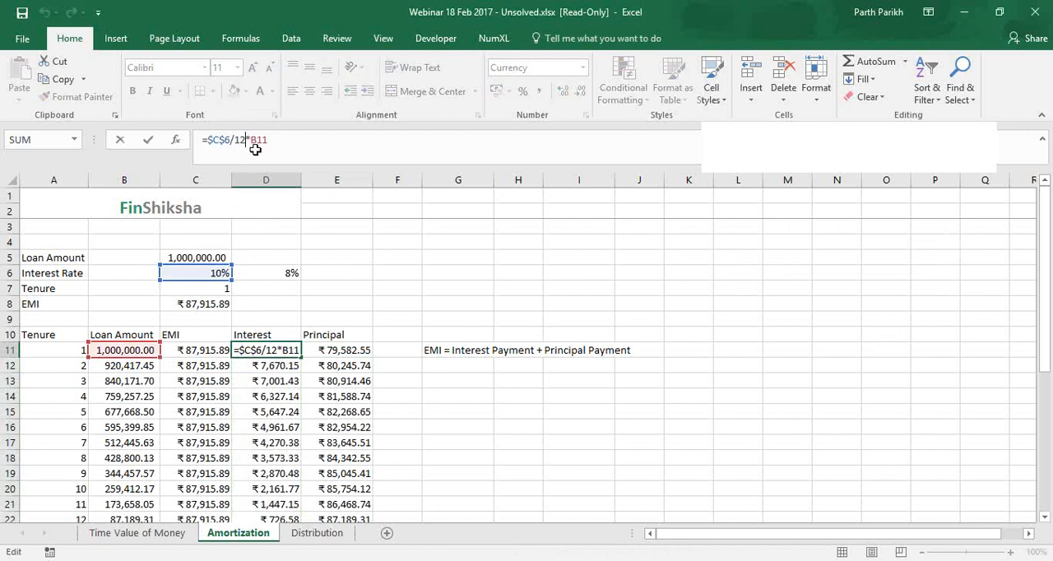
{"action": "left_click", "coordinate": [284, 354]}
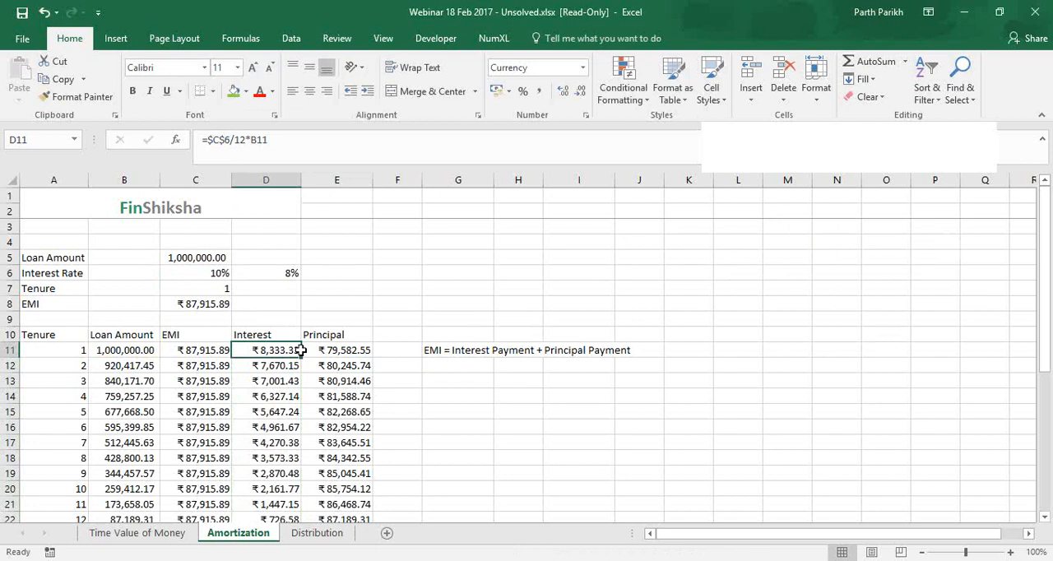
Compare the EMI equation in G11 with the month 1 EMI, interest and principal cells in C11, D11 and E11
{"action": "left_click", "coordinate": [483, 352]}
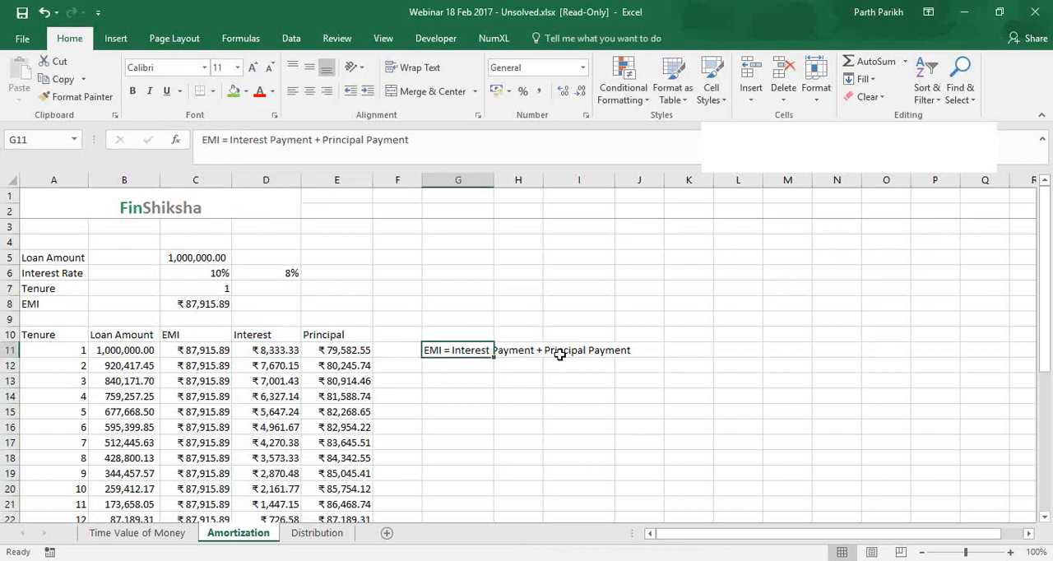
{"action": "key", "text": "Right"}
{"action": "key", "text": "Right"}
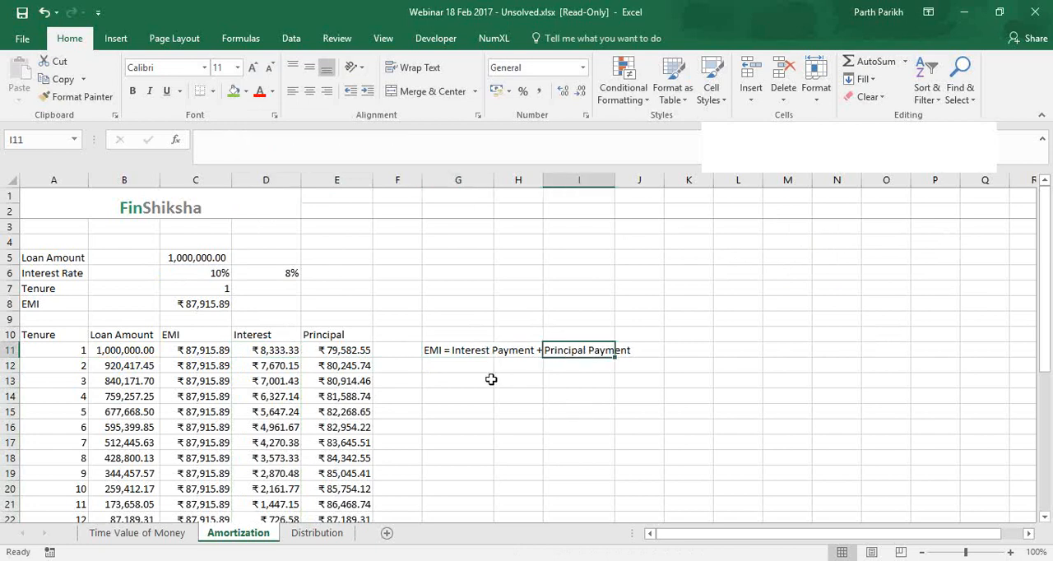
{"action": "left_click", "coordinate": [468, 349]}
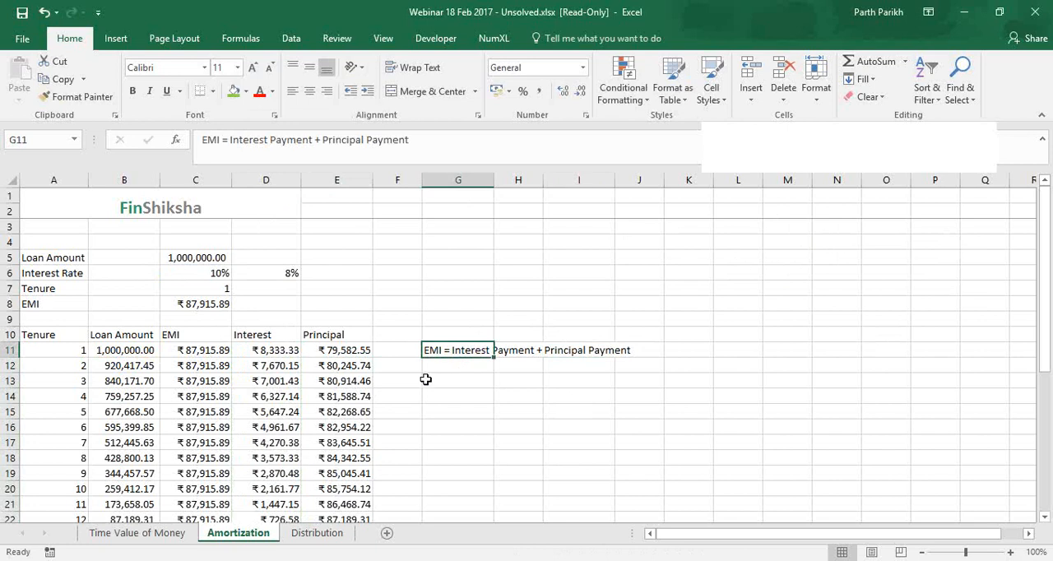
{"action": "left_click", "coordinate": [193, 352]}
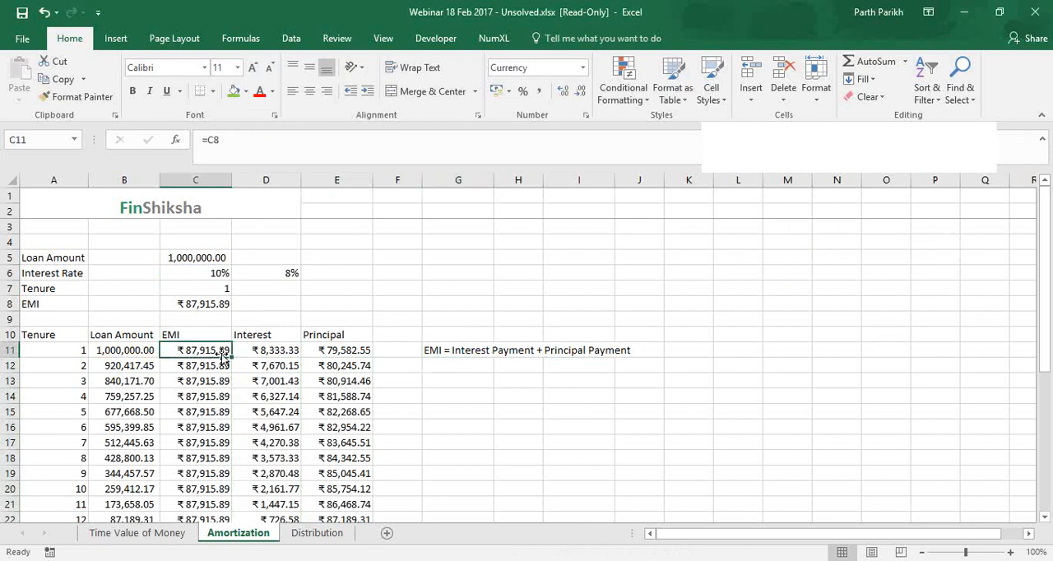
{"action": "left_click", "coordinate": [273, 351]}
{"action": "left_click", "coordinate": [316, 351]}
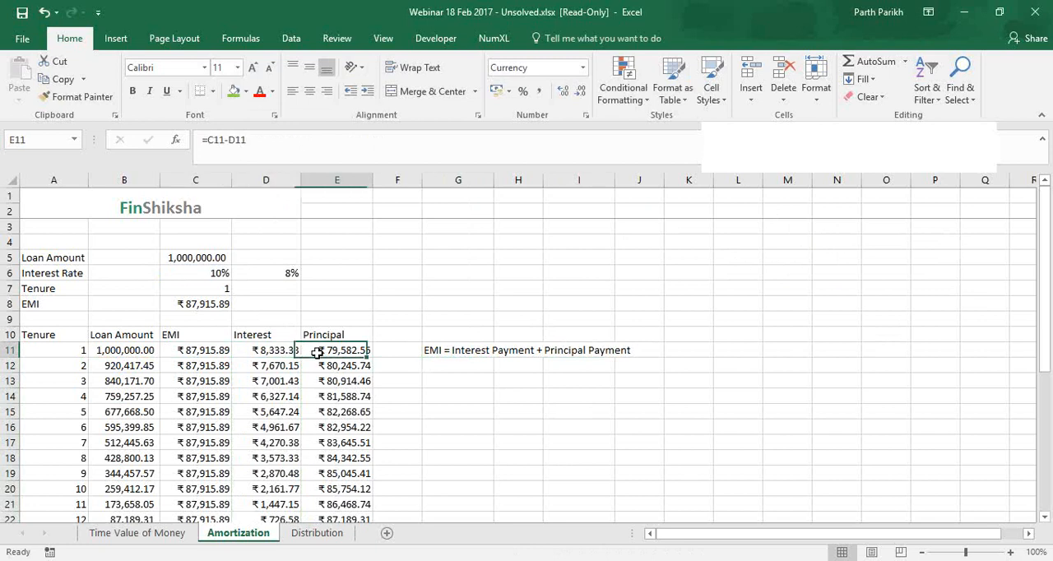
{"action": "left_click", "coordinate": [212, 351]}
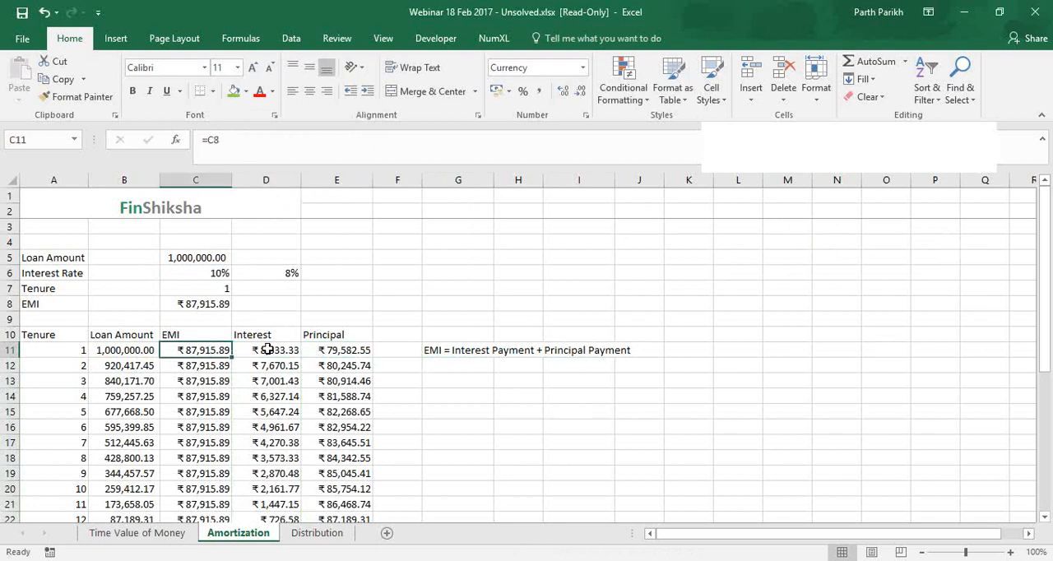
{"action": "left_click", "coordinate": [268, 350]}
{"action": "left_click", "coordinate": [338, 350]}
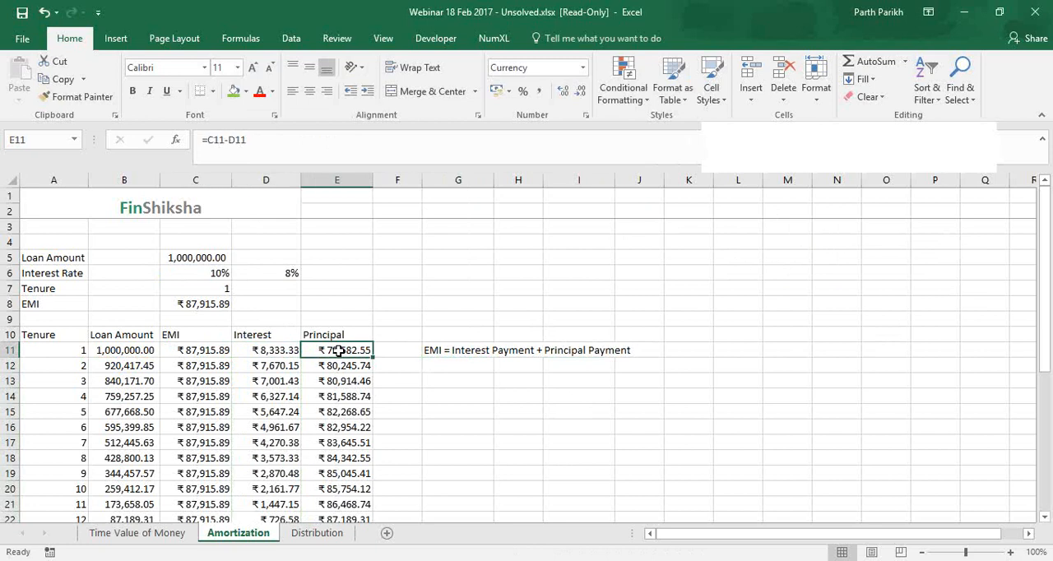
Examine the month 2 and month 1 loan balance formulas in B12 and B11 and the loan amount in C5
{"action": "left_click", "coordinate": [123, 362]}
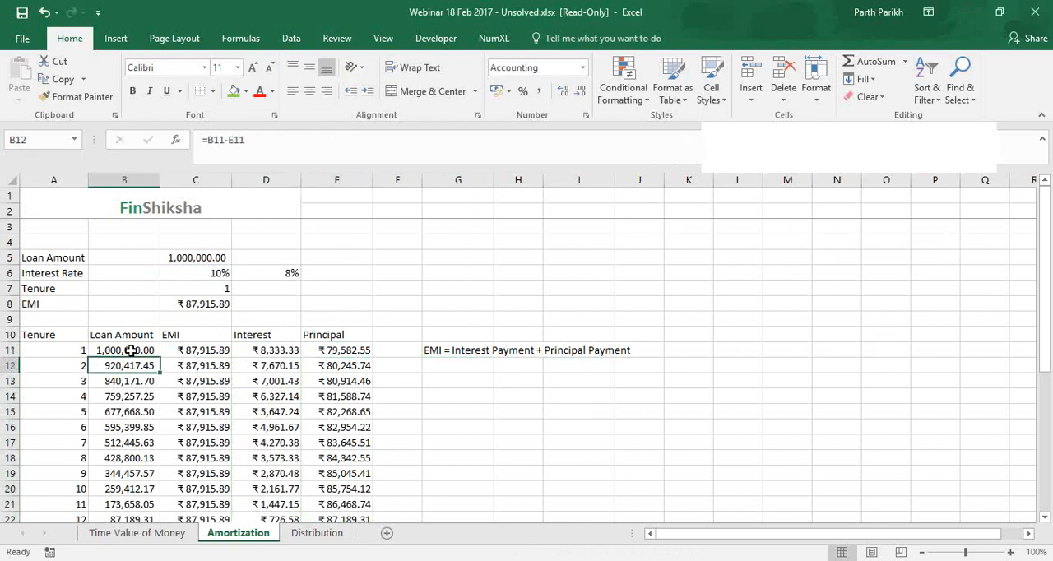
{"action": "left_click", "coordinate": [133, 349]}
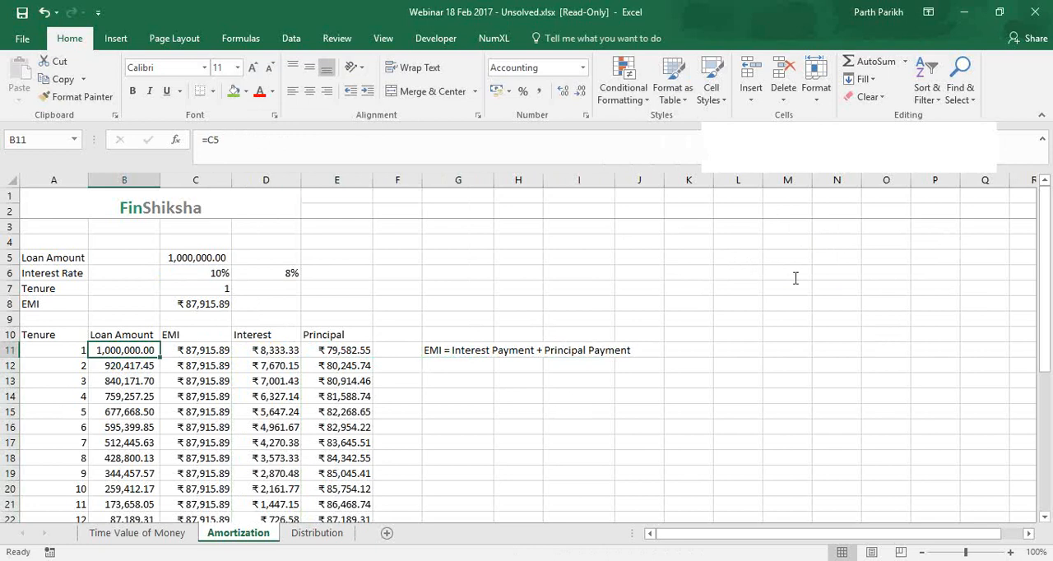
{"action": "left_click", "coordinate": [442, 239]}
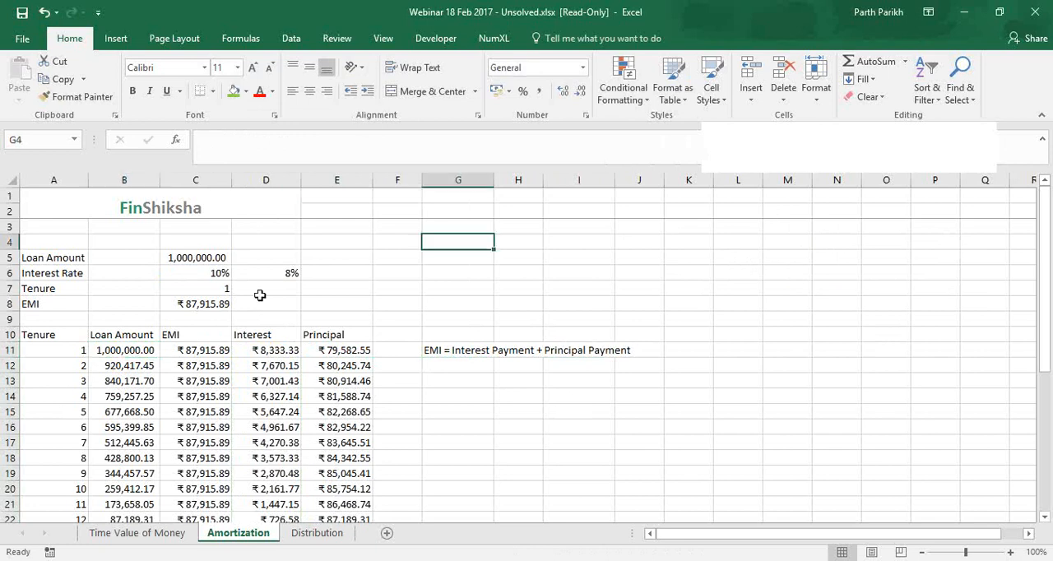
{"action": "left_click", "coordinate": [222, 258]}
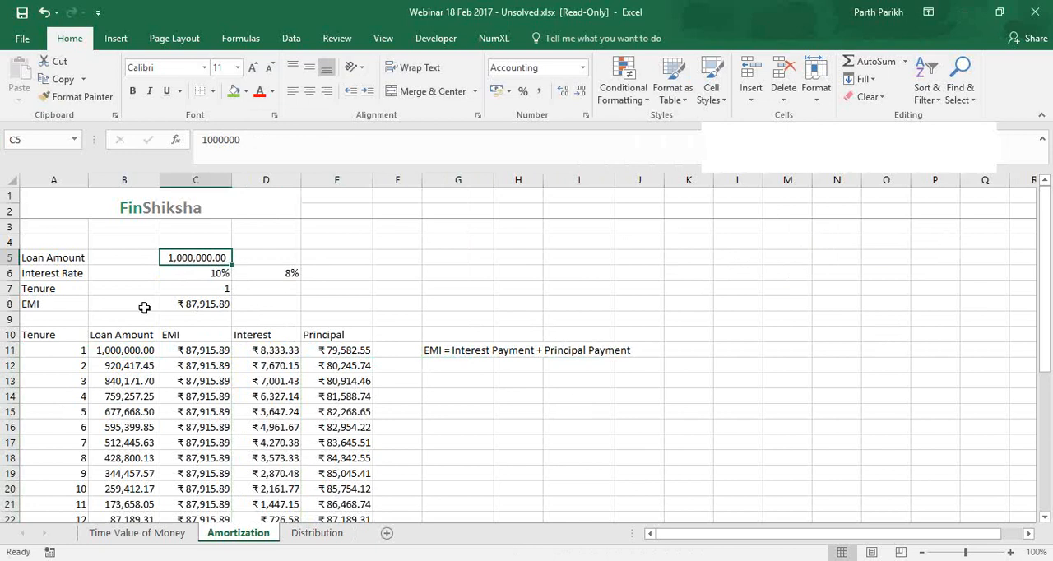
{"action": "left_click", "coordinate": [100, 350]}
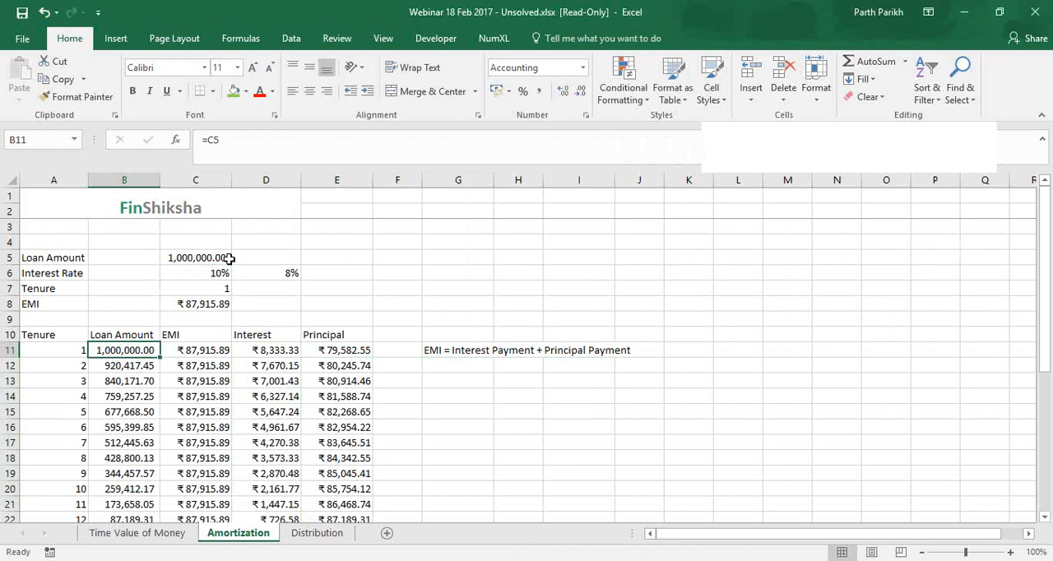
Enter the label Interest in E5 and the amount 100000 in F5 to compare with the loan amount in C5
{"action": "left_click", "coordinate": [360, 258]}
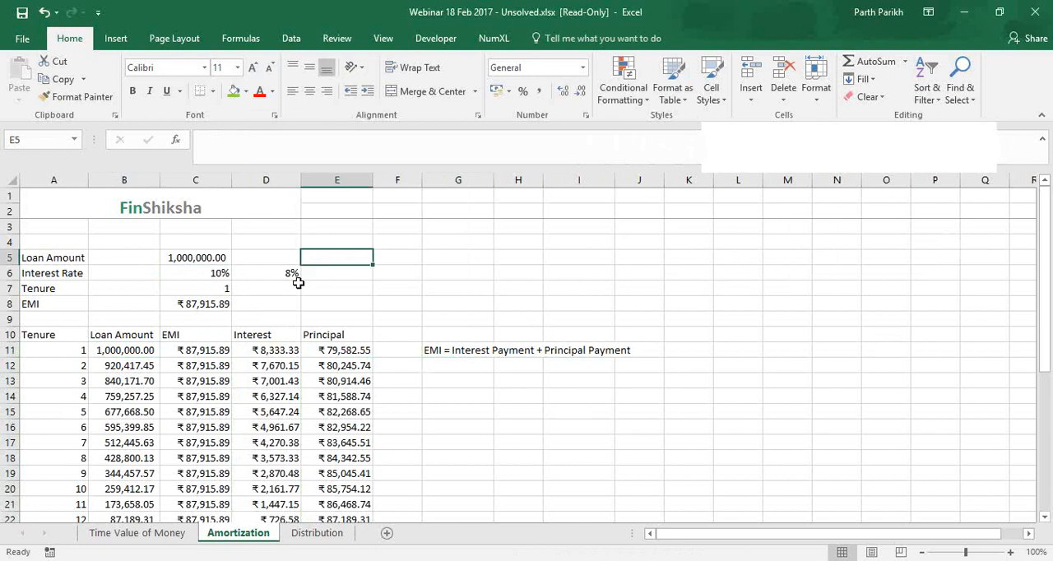
{"action": "type", "text": "Interest"}
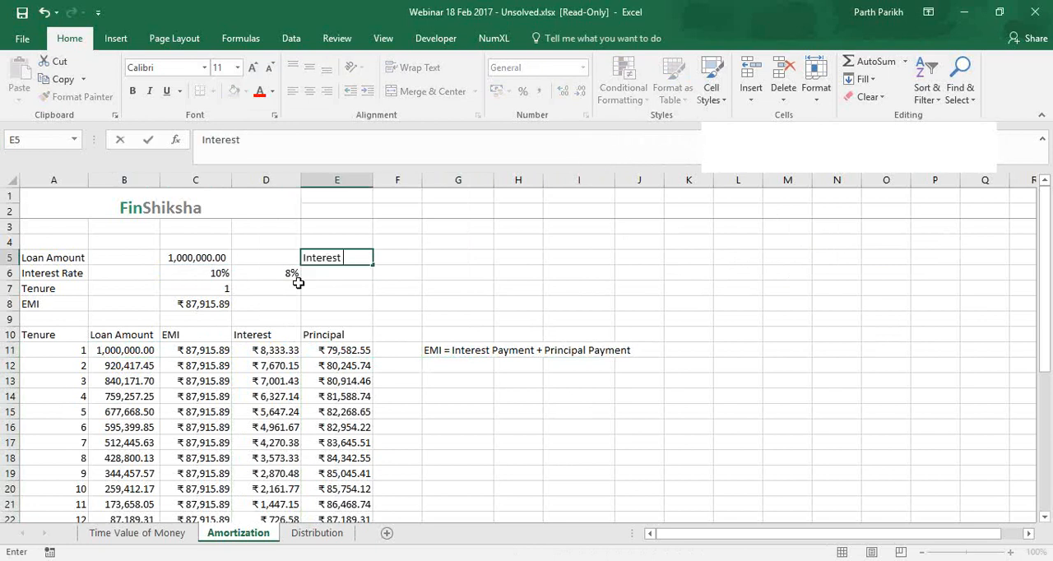
{"action": "type", "text": "P"}
{"action": "key", "text": "BackSpace"}
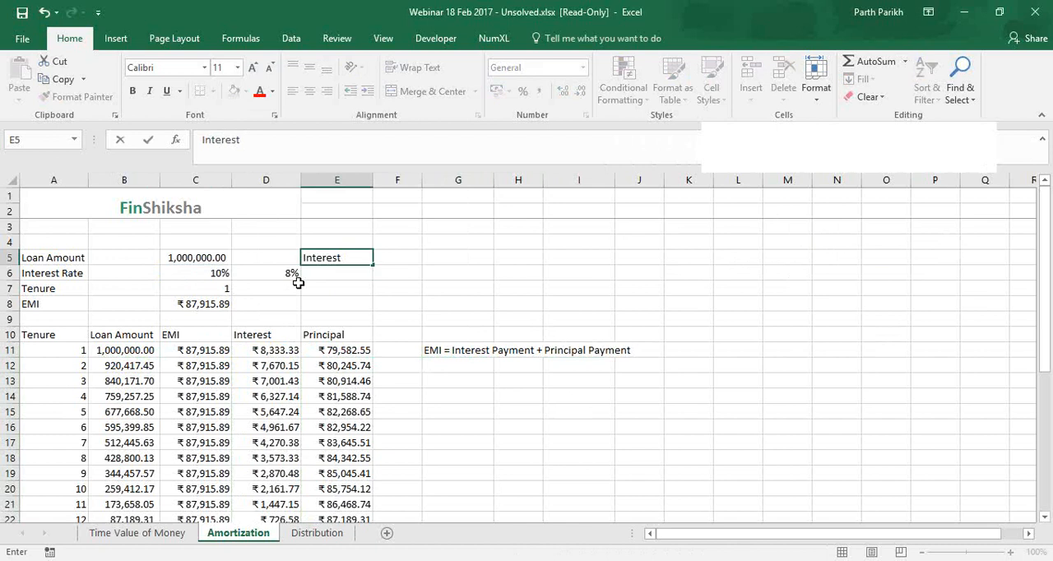
{"action": "key", "text": "Tab"}
{"action": "type", "text": "100"}
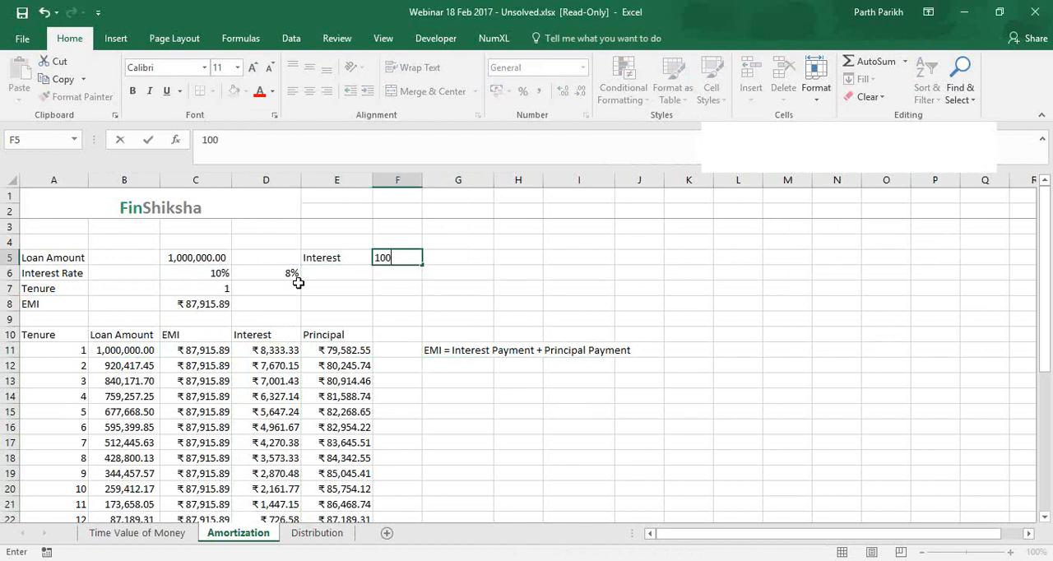
{"action": "type", "text": "0000"}
{"action": "key", "text": "Return"}
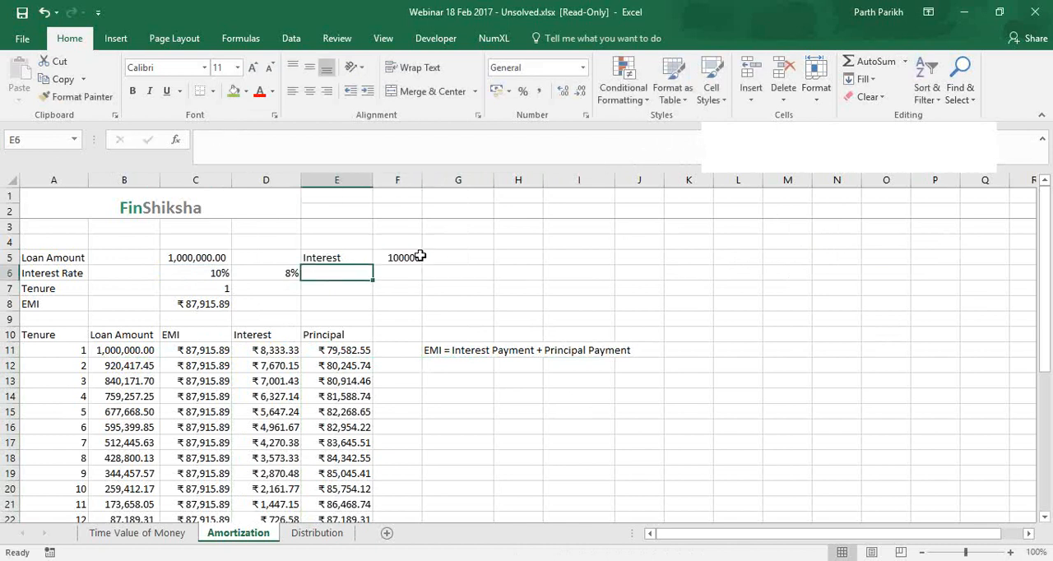
{"action": "left_click", "coordinate": [417, 255]}
{"action": "left_click", "coordinate": [172, 256]}
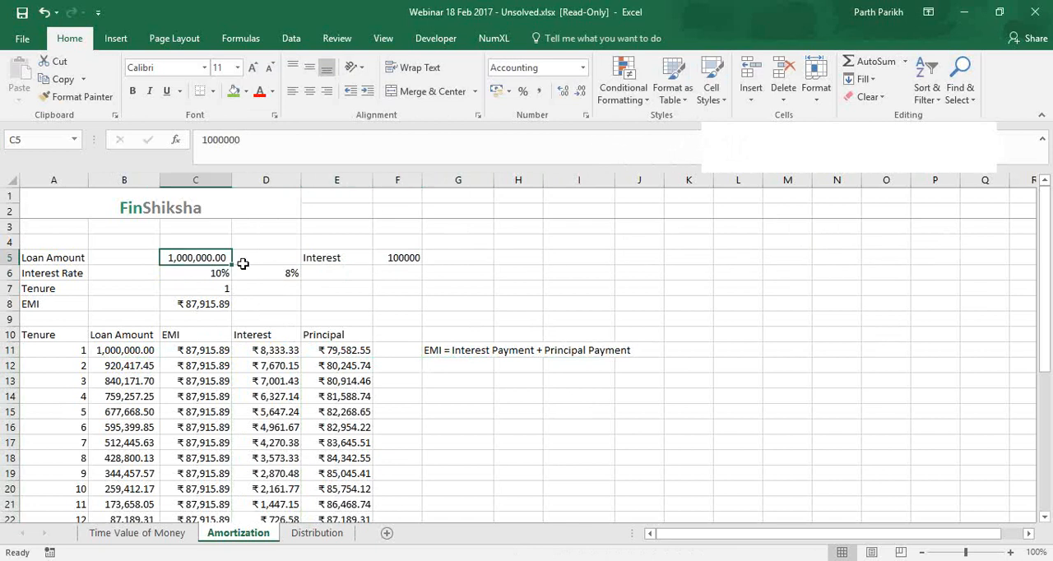
Clear the interest label and amount from E5:F5
{"action": "left_click_drag", "start_coordinate": [397, 257], "coordinate": [333, 258]}
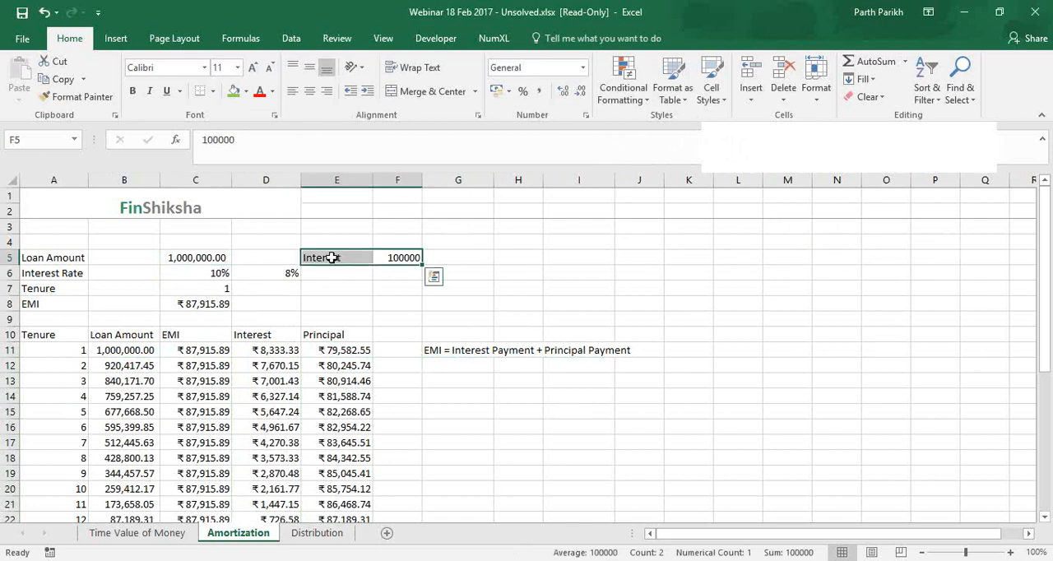
{"action": "key", "text": "Delete"}
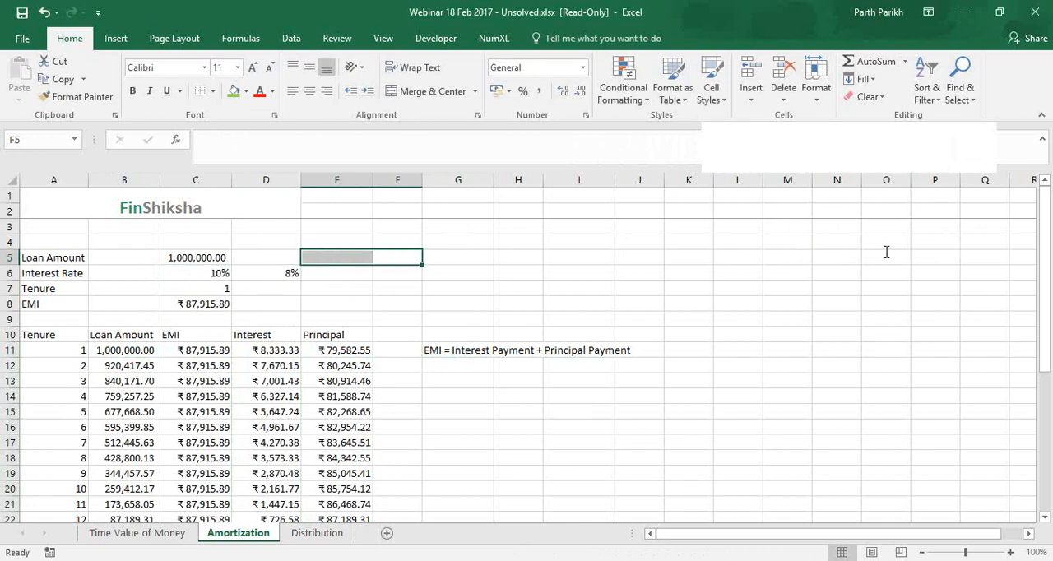
{"action": "left_click", "coordinate": [347, 256]}
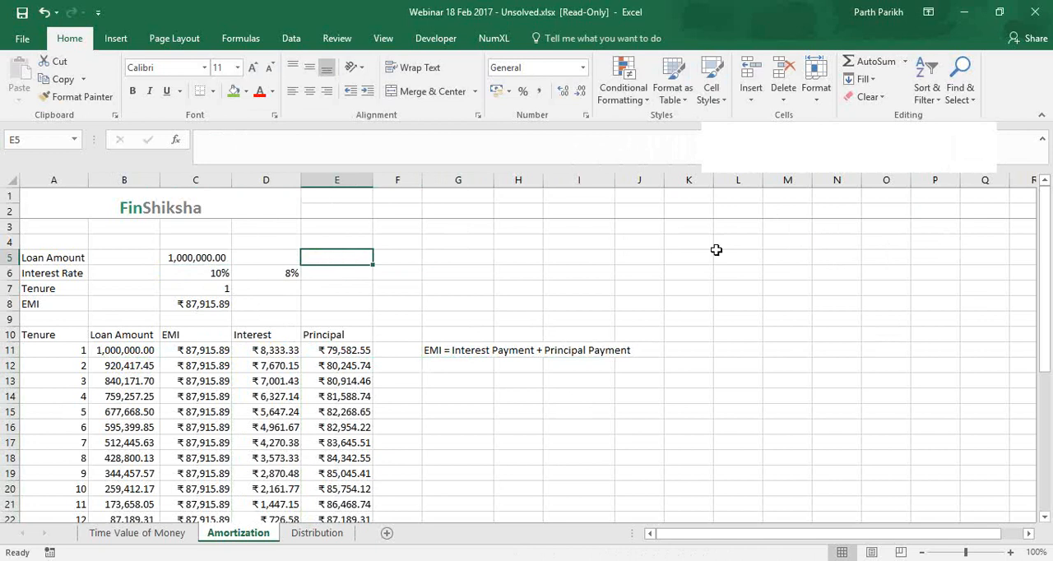
{"action": "left_click", "coordinate": [837, 271]}
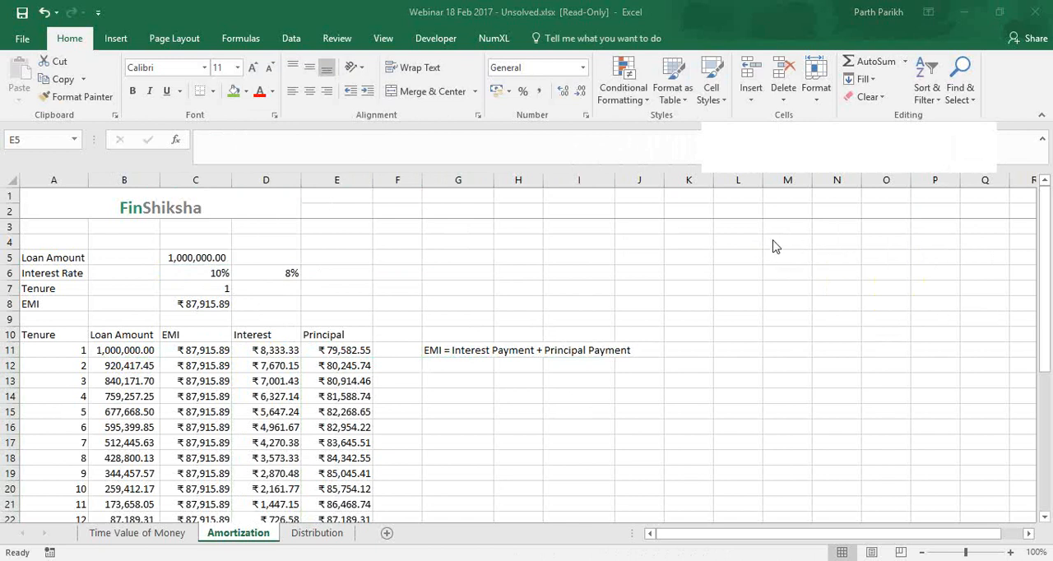
{"action": "left_click", "coordinate": [384, 410]}
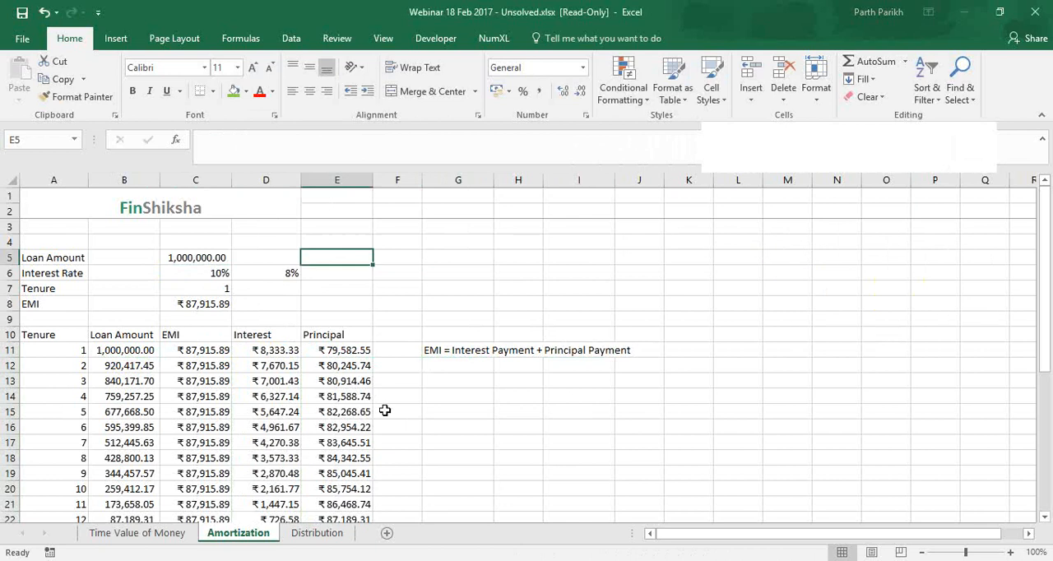
Enter =sum in the cell below Total Interest, D25
{"action": "scroll", "coordinate": [384, 410], "scroll_direction": "down", "scroll_amount": 3}
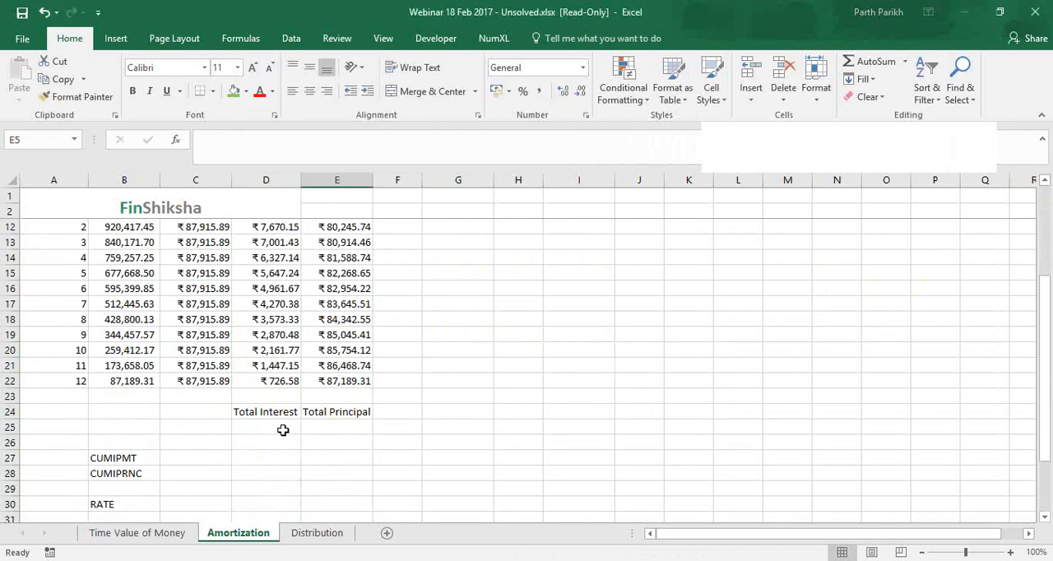
{"action": "left_click", "coordinate": [282, 430]}
{"action": "scroll", "coordinate": [282, 430], "scroll_direction": "down", "scroll_amount": 2}
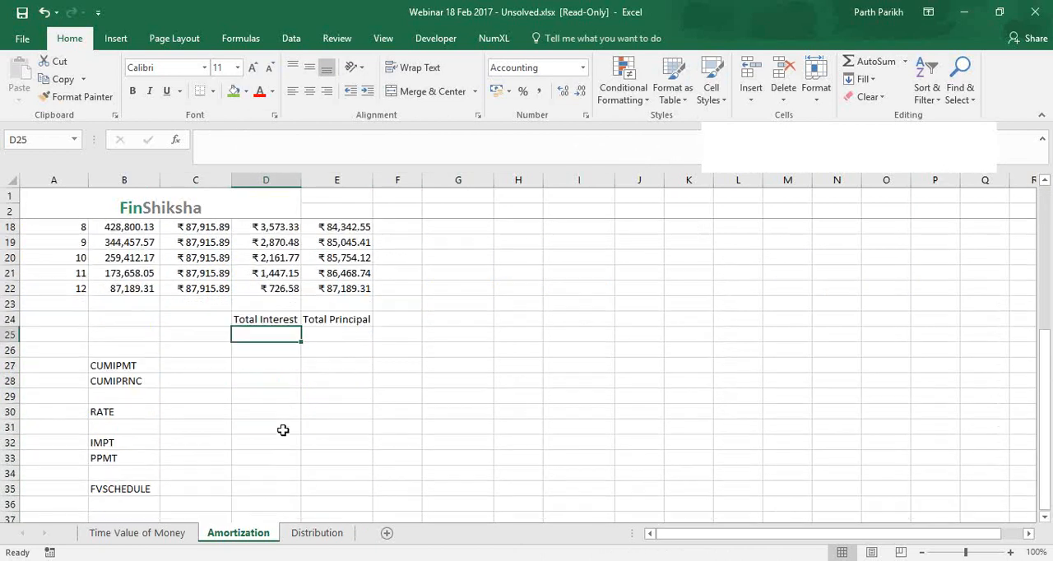
{"action": "scroll", "coordinate": [263, 416], "scroll_direction": "down", "scroll_amount": 2}
{"action": "scroll", "coordinate": [263, 416], "scroll_direction": "up", "scroll_amount": 4}
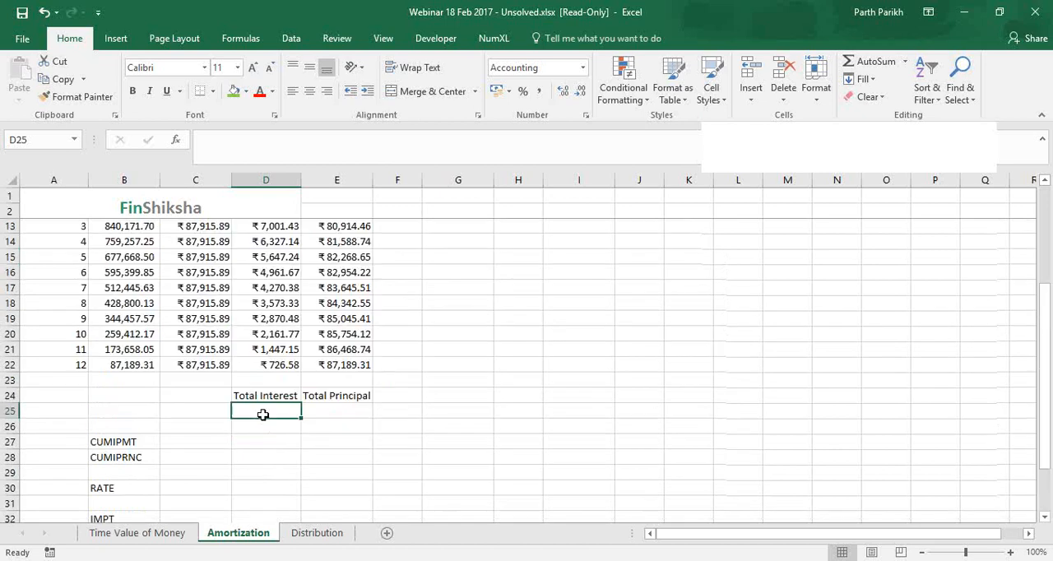
{"action": "scroll", "coordinate": [263, 414], "scroll_direction": "up", "scroll_amount": 1}
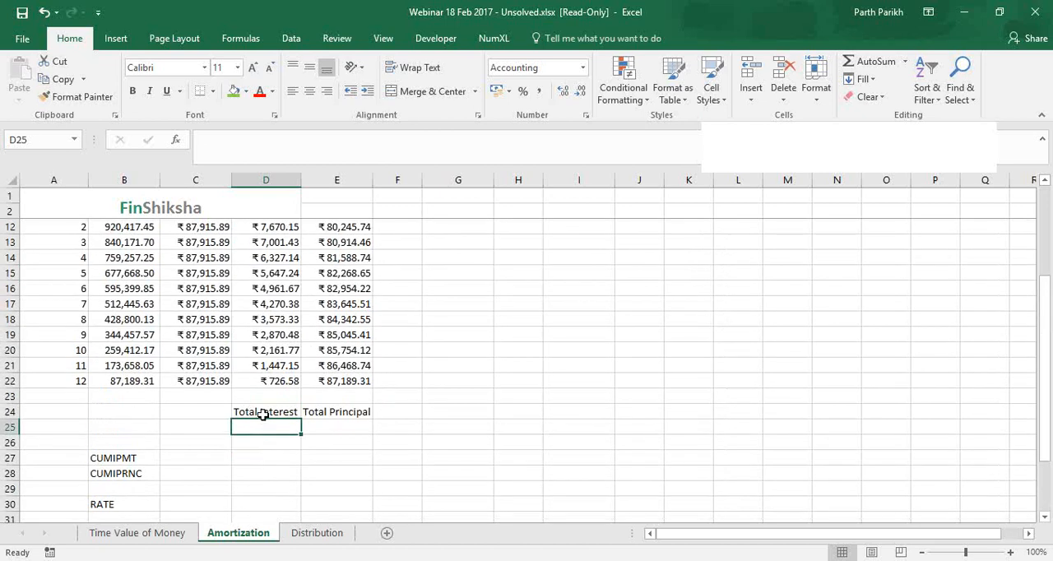
{"action": "type", "text": "=sum"}
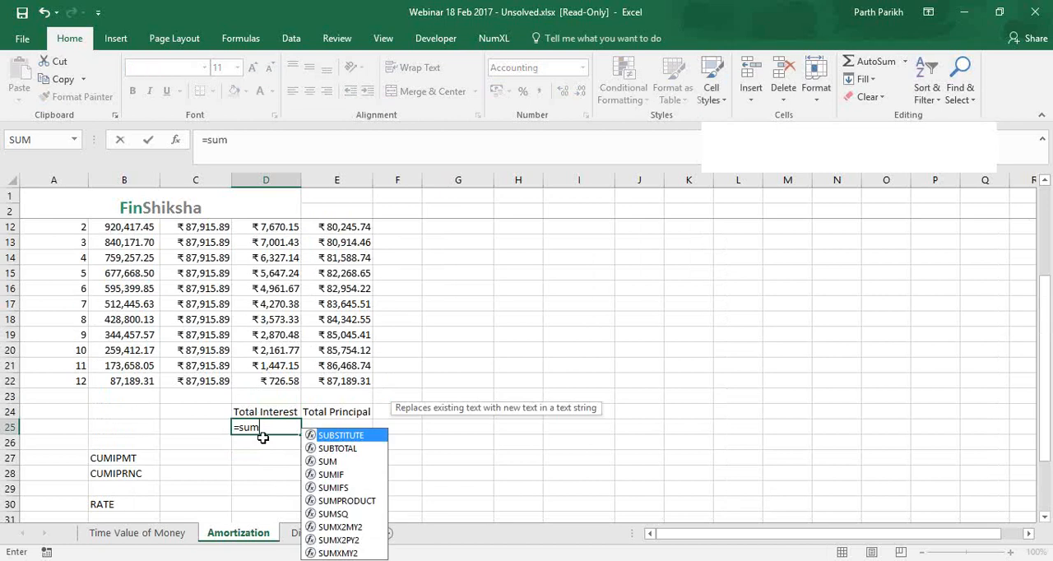
{"action": "key", "text": "Return"}
{"action": "left_click", "coordinate": [261, 429]}
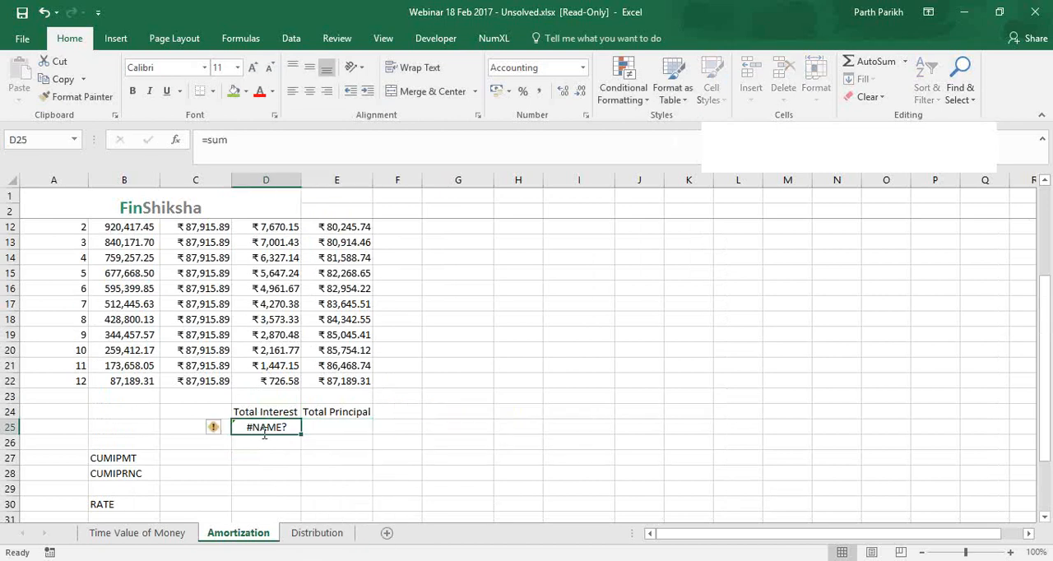
Correct the formula in D25 to =SUM(D11:D22) to total the monthly interest payments
{"action": "double_click", "coordinate": [264, 429]}
{"action": "key", "text": "Tab"}
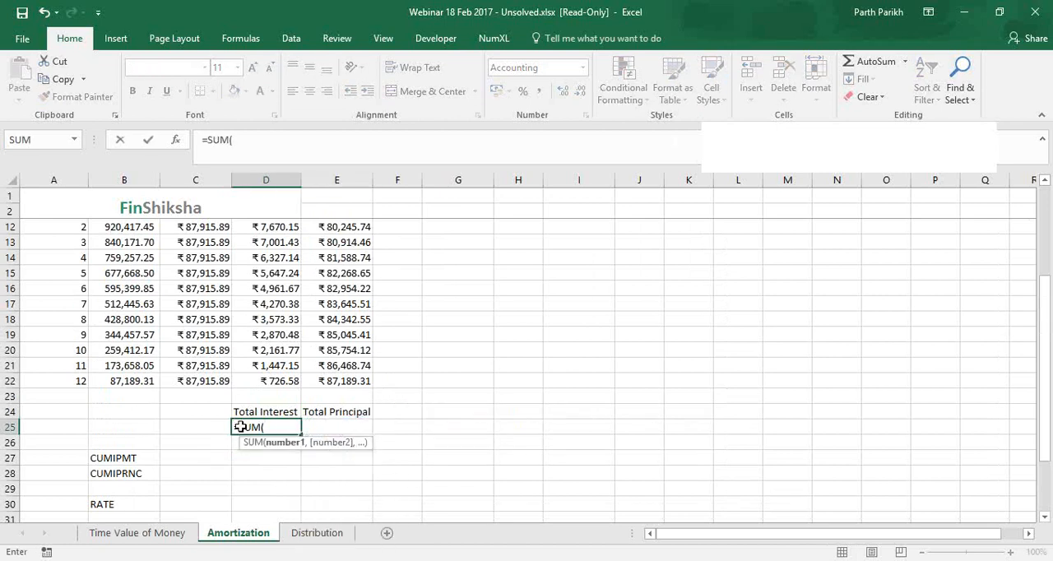
{"action": "key", "text": "Up"}
{"action": "key", "text": "Up"}
{"action": "key", "text": "Up"}
{"action": "key", "text": "ctrl+shift+Up"}
{"action": "key", "text": "shift+Down"}
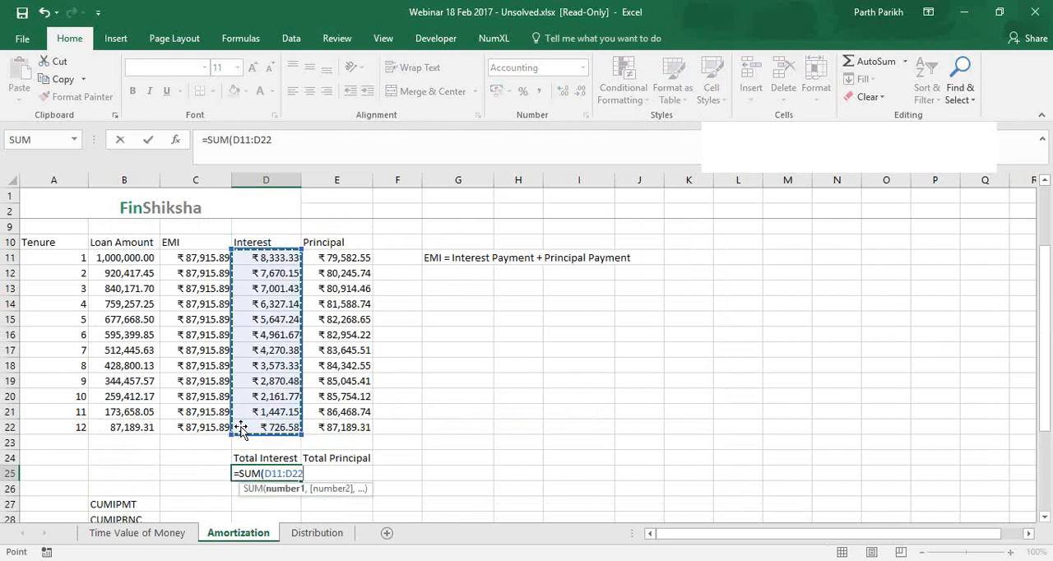
{"action": "type", "text": ")"}
{"action": "key", "text": "ctrl+Return"}
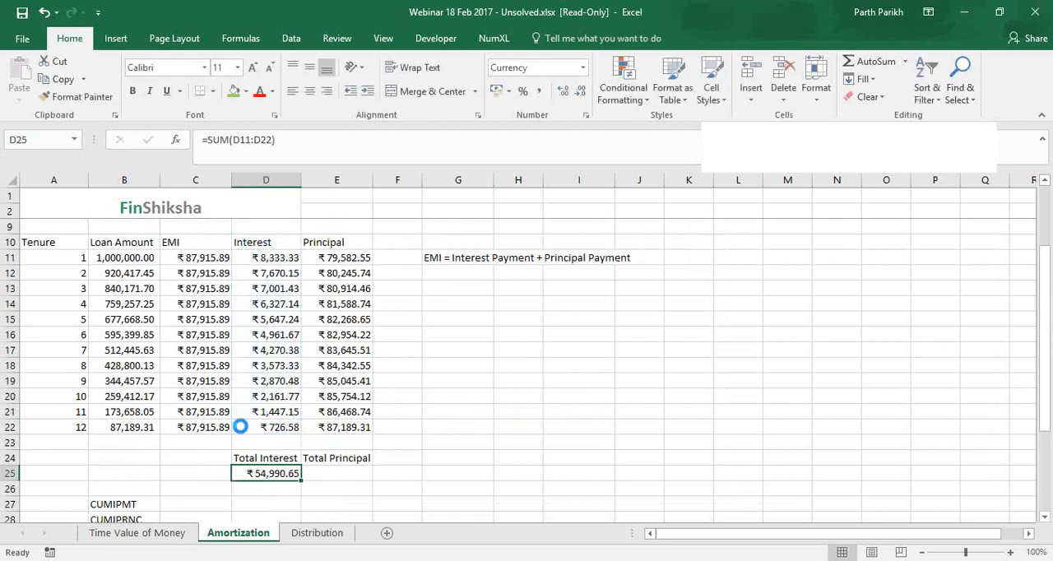
Copy the total interest formula from D25 into the Total Principal cell E25
{"action": "key", "text": "ctrl+c"}
{"action": "key", "text": "Right"}
{"action": "key", "text": "ctrl+v"}
{"action": "key", "text": "Escape"}
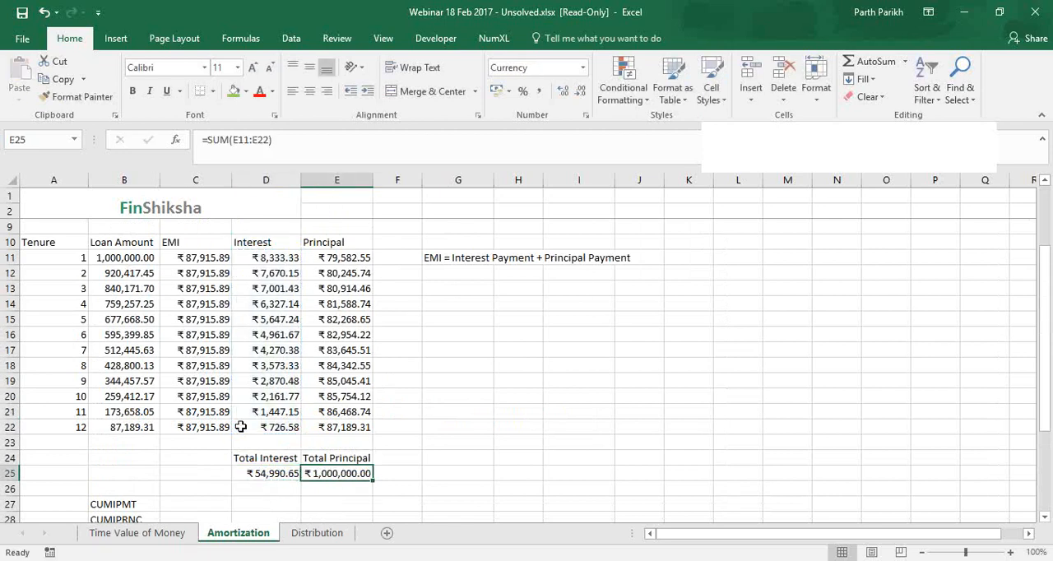
{"action": "left_click", "coordinate": [265, 475]}
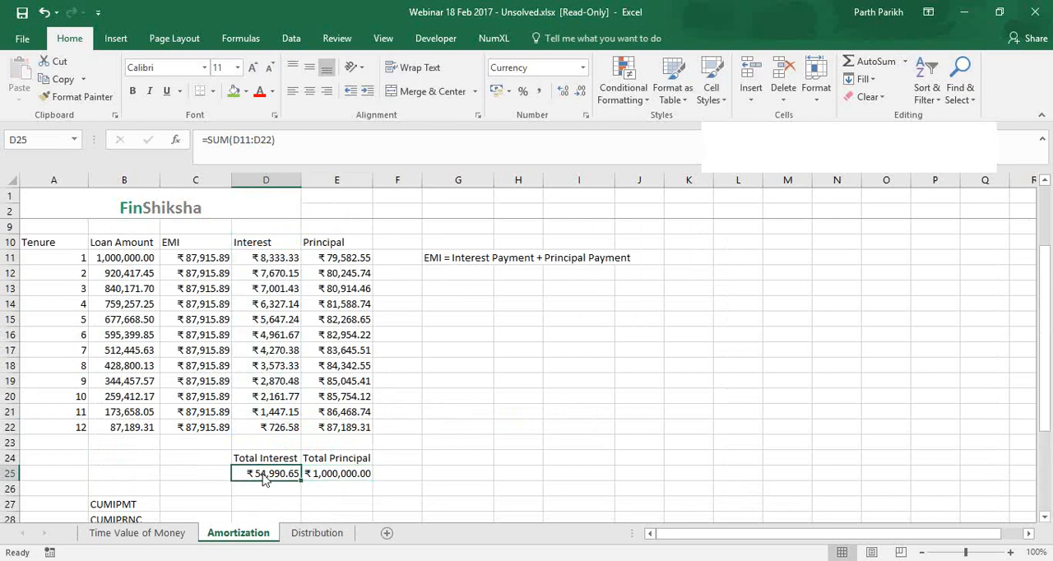
Start a CUMIPMT formula in C27 with C6/12 as the rate and C7*12 as the number of periods
{"action": "scroll", "coordinate": [264, 480], "scroll_direction": "down", "scroll_amount": 1}
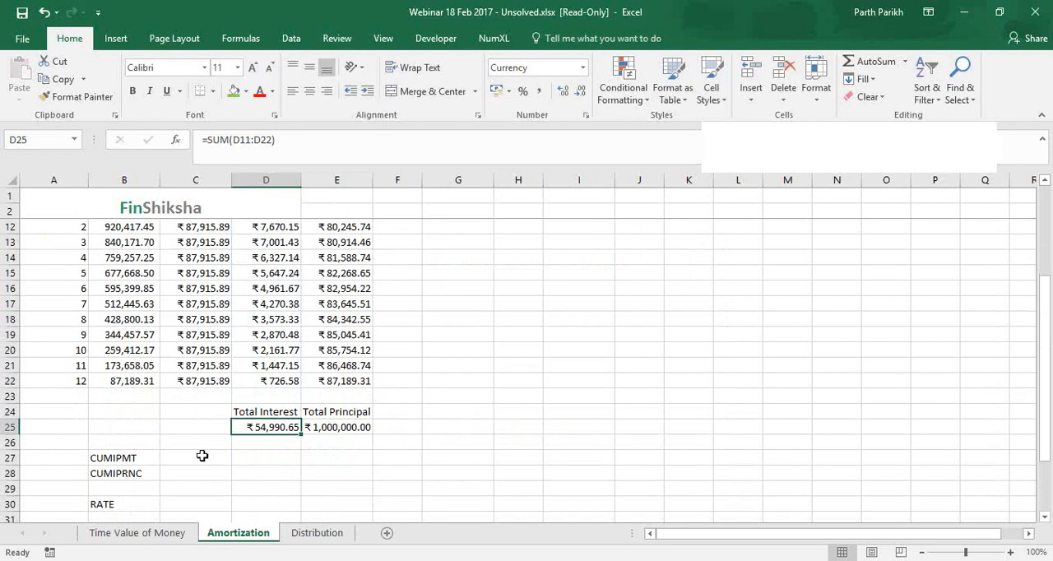
{"action": "left_click", "coordinate": [203, 455]}
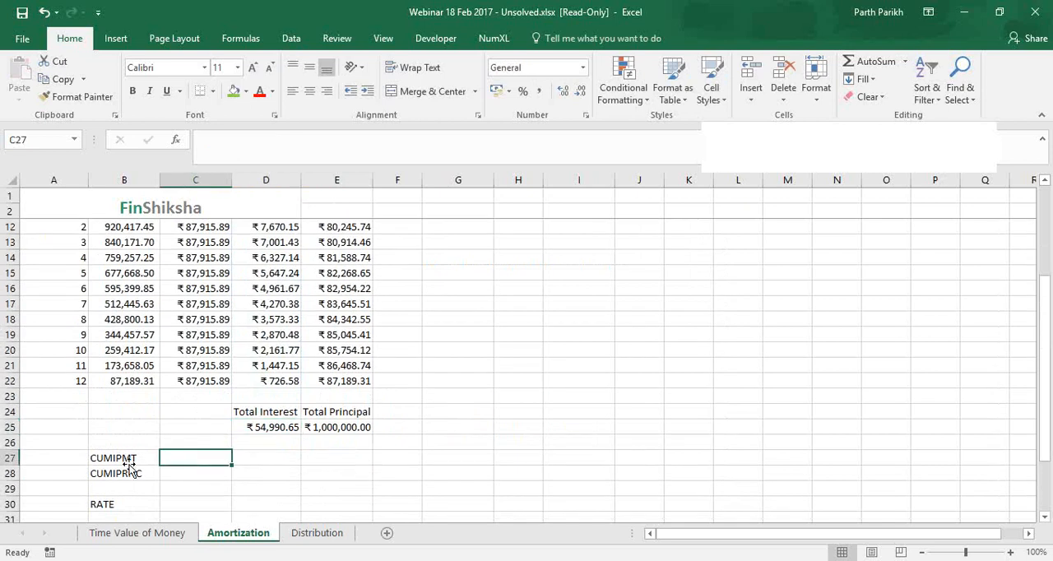
{"action": "type", "text": "=cumi"}
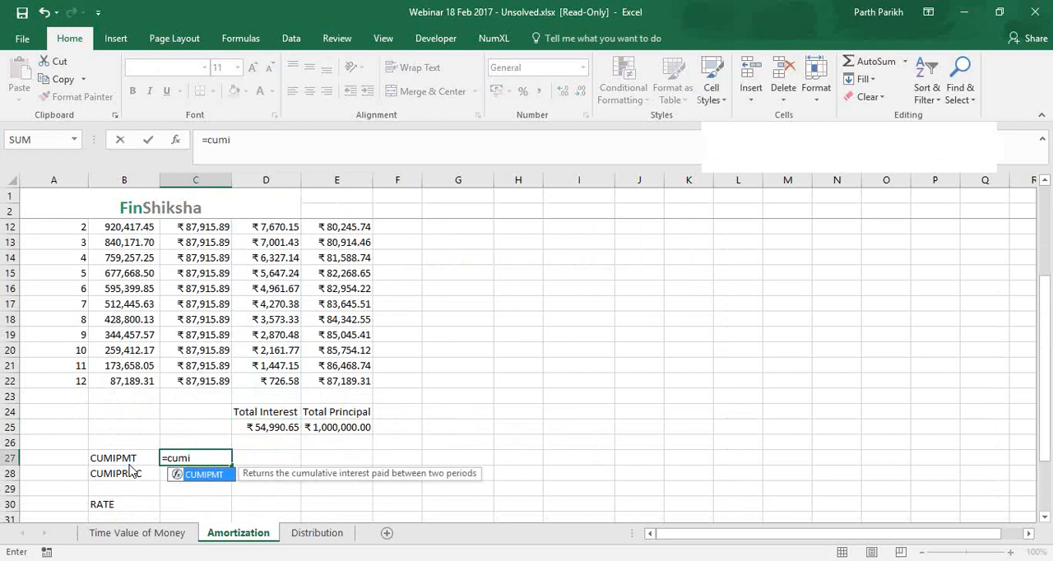
{"action": "key", "text": "Tab"}
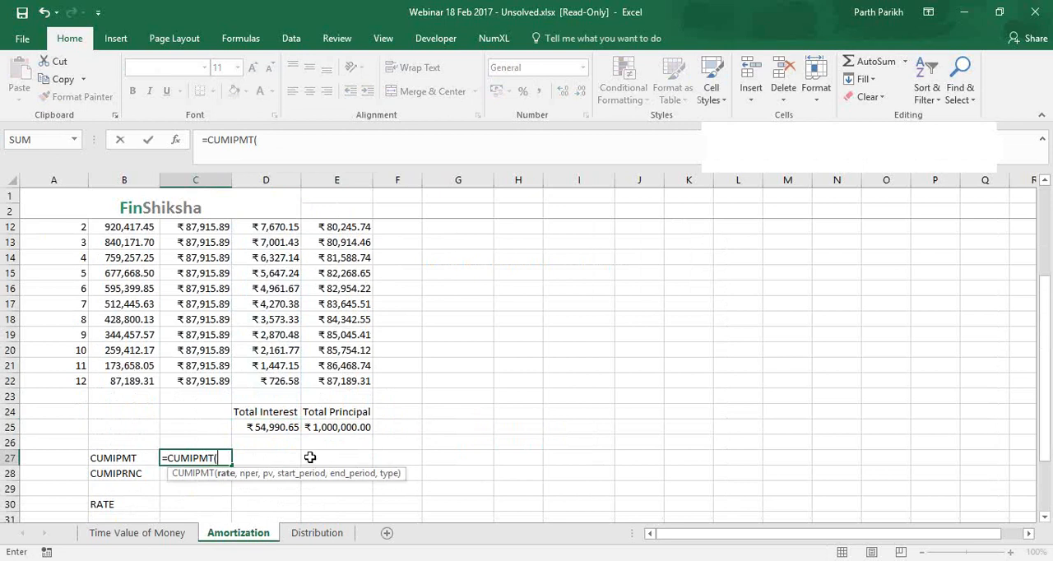
{"action": "scroll", "coordinate": [175, 344], "scroll_direction": "up", "scroll_amount": 3}
{"action": "left_click", "coordinate": [202, 273]}
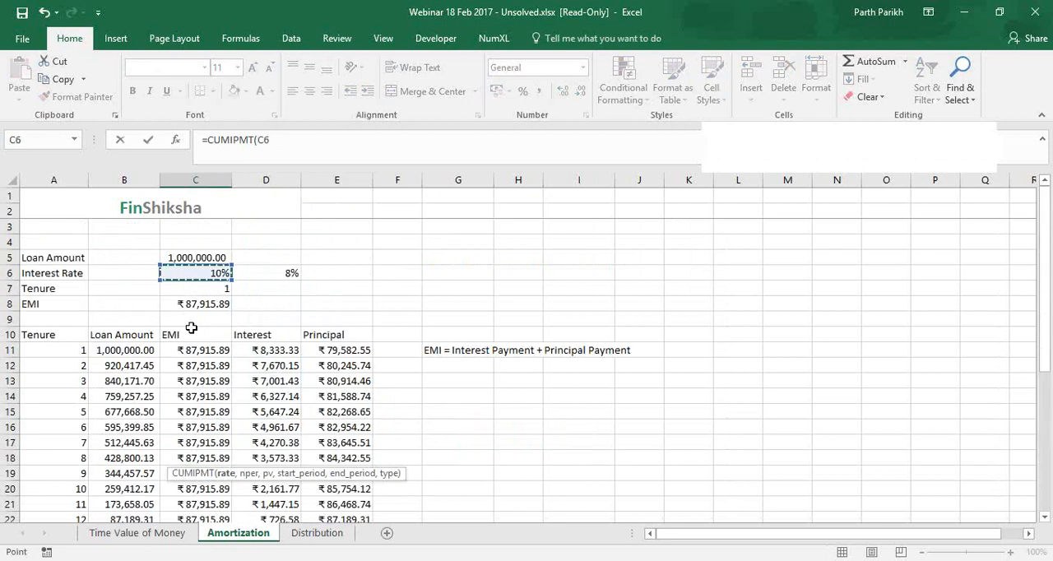
{"action": "type", "text": "/12,"}
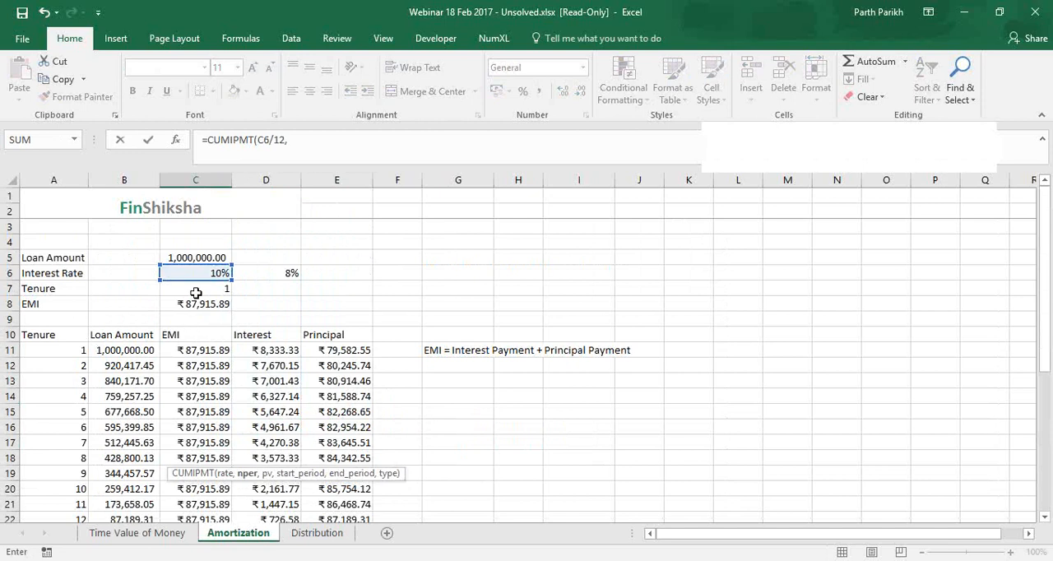
{"action": "left_click", "coordinate": [195, 293]}
{"action": "type", "text": "*12"}
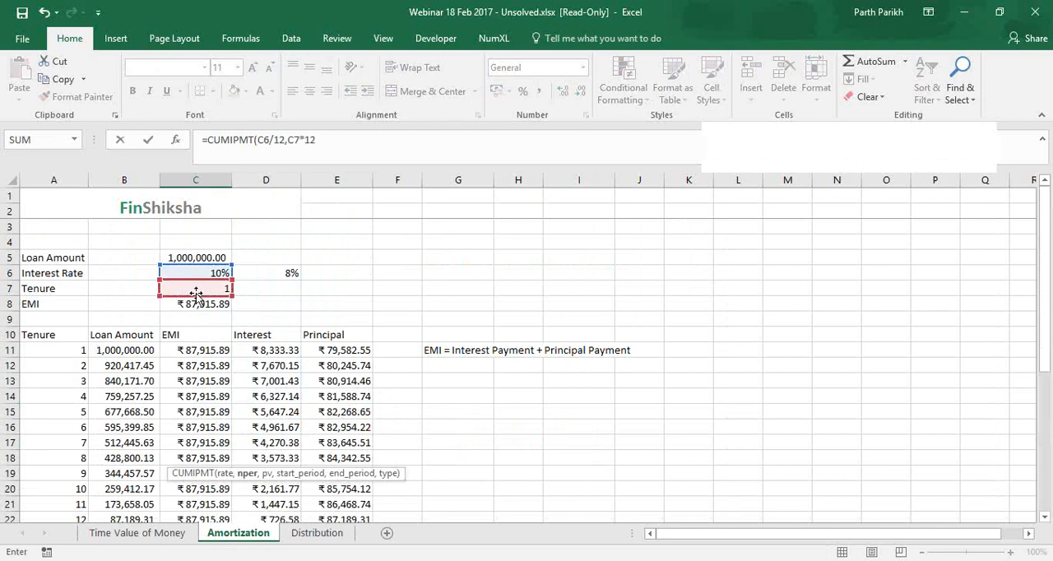
{"action": "type", "text": ","}
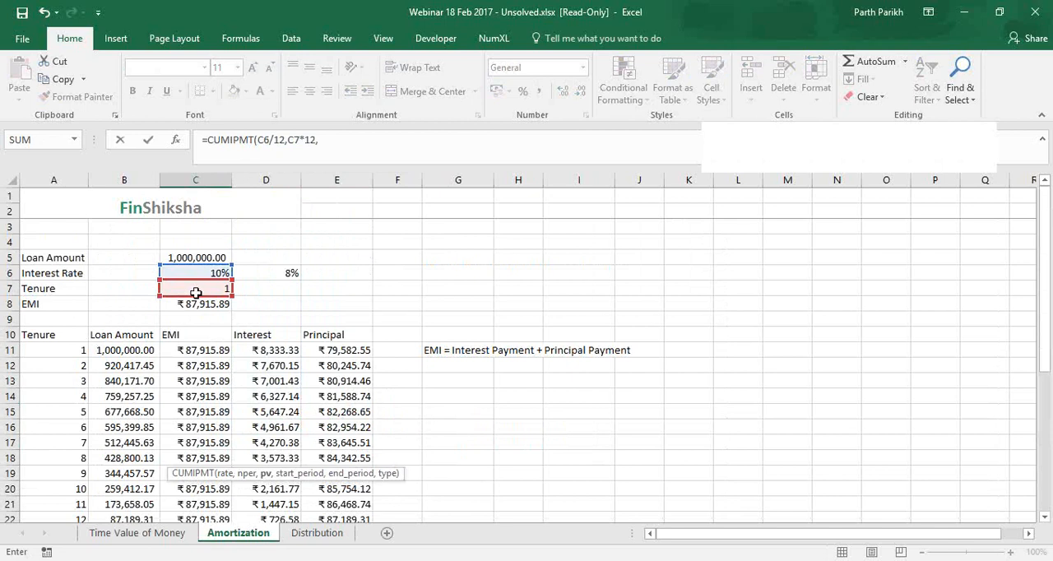
Complete the CUMIPMT formula with present value C5, start period A11, end period A22 and type 0
{"action": "key", "text": "Up"}
{"action": "key", "text": "Up"}
{"action": "key", "text": "Up"}
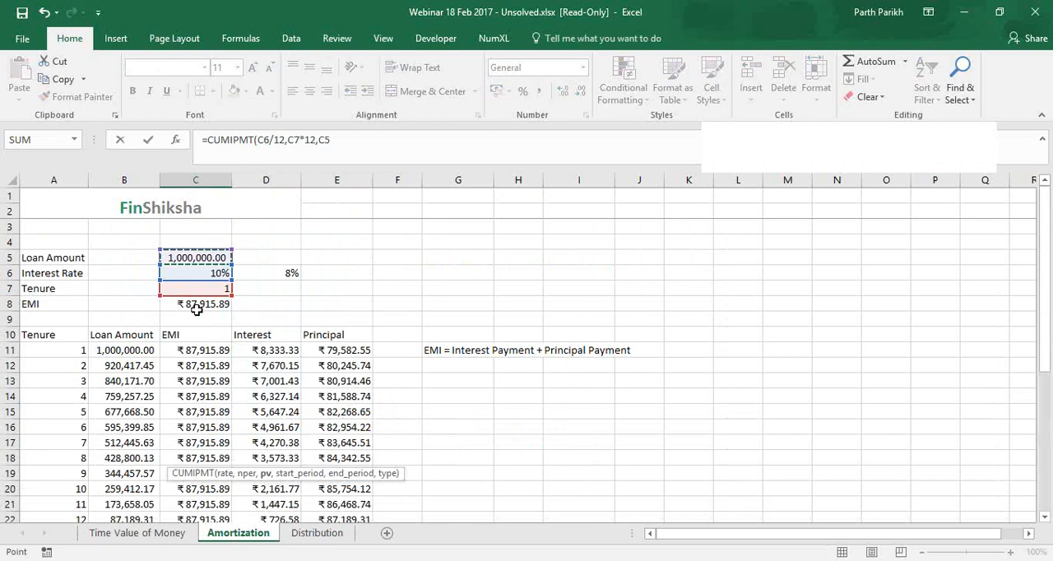
{"action": "type", "text": ","}
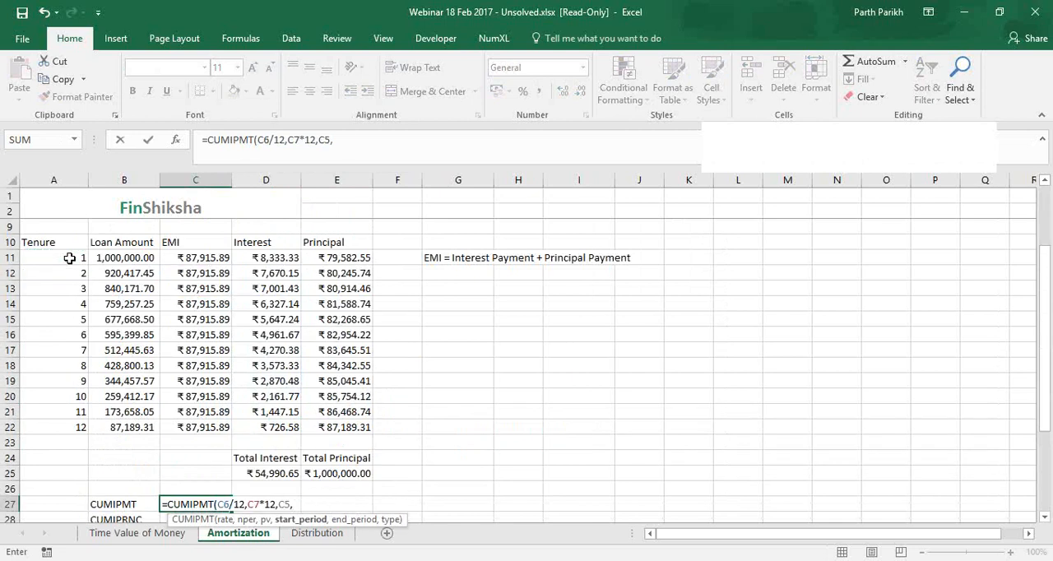
{"action": "left_click", "coordinate": [69, 257]}
{"action": "type", "text": ","}
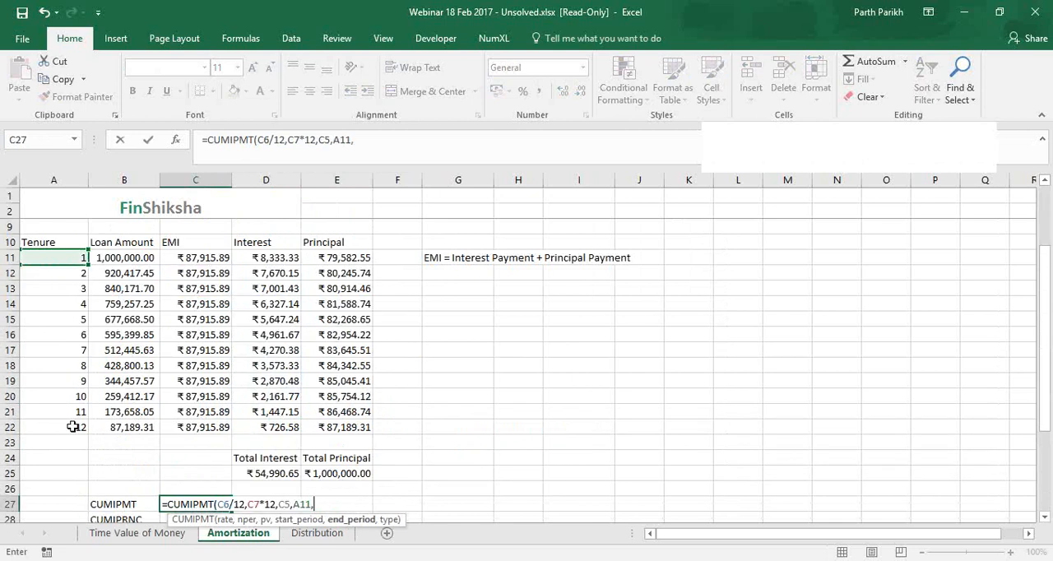
{"action": "left_click", "coordinate": [72, 426]}
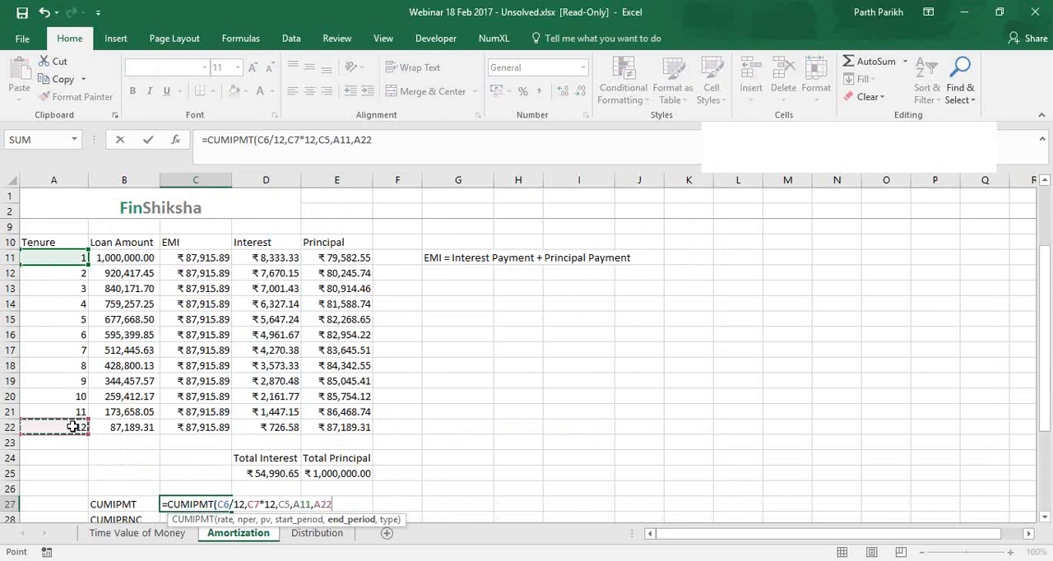
{"action": "type", "text": ","}
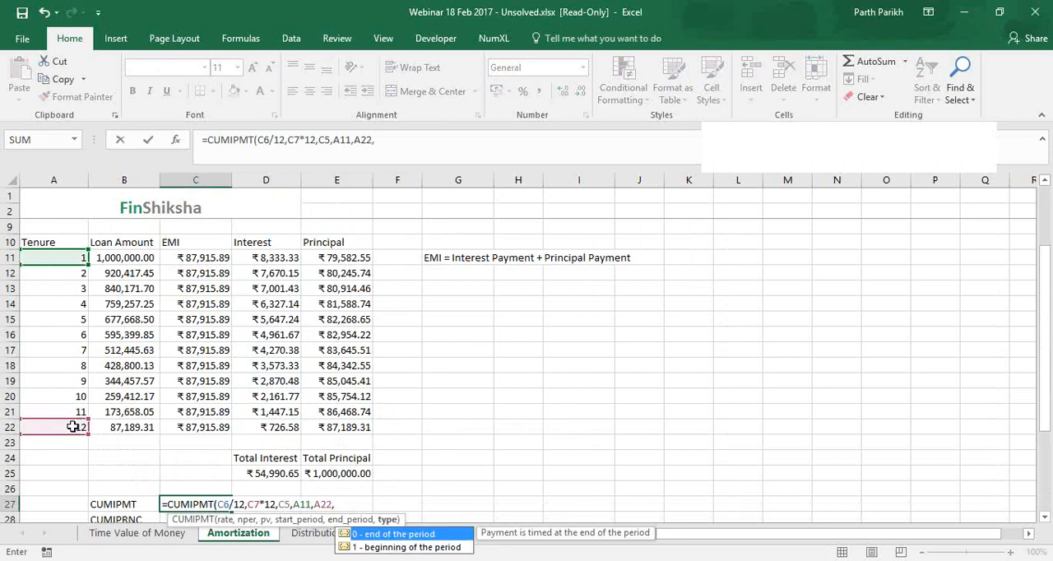
{"action": "type", "text": "0)"}
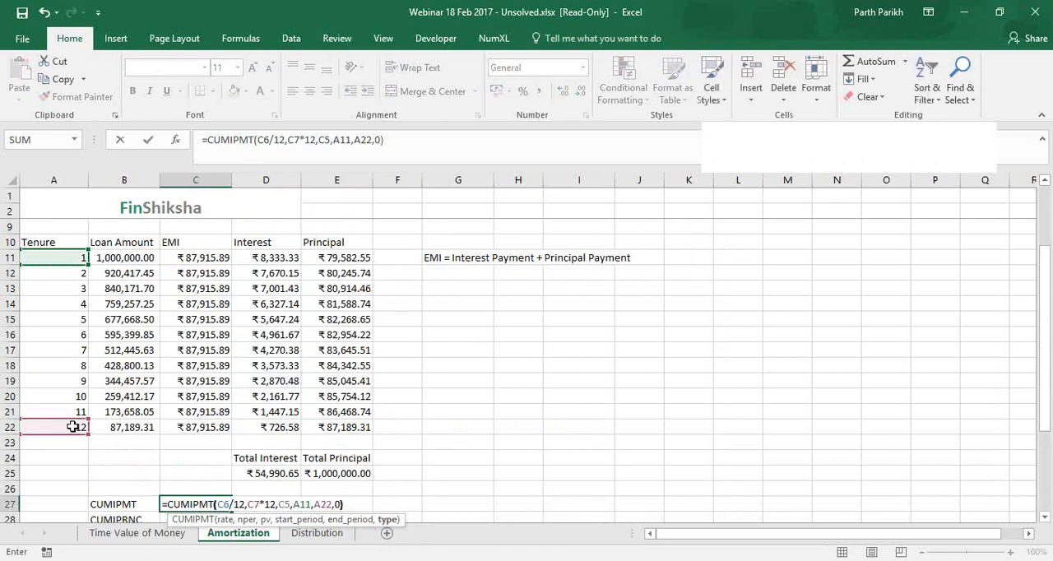
{"action": "key", "text": "Return"}
Highlight the CUMIPMT result in C27 and the total interest in D25 with the green fill colour
{"action": "left_click", "coordinate": [222, 490]}
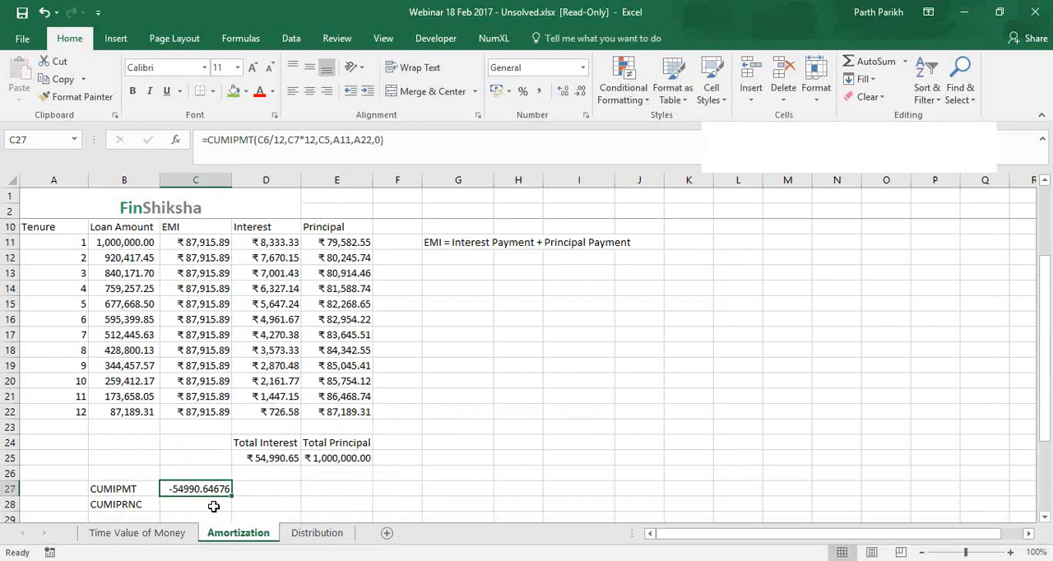
{"action": "left_click", "coordinate": [234, 91]}
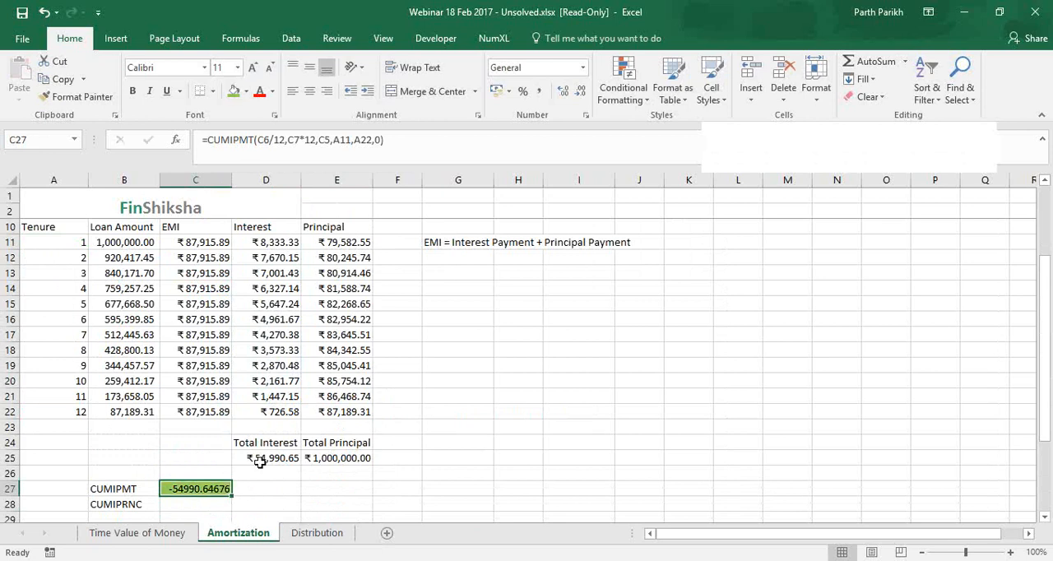
{"action": "left_click", "coordinate": [260, 463]}
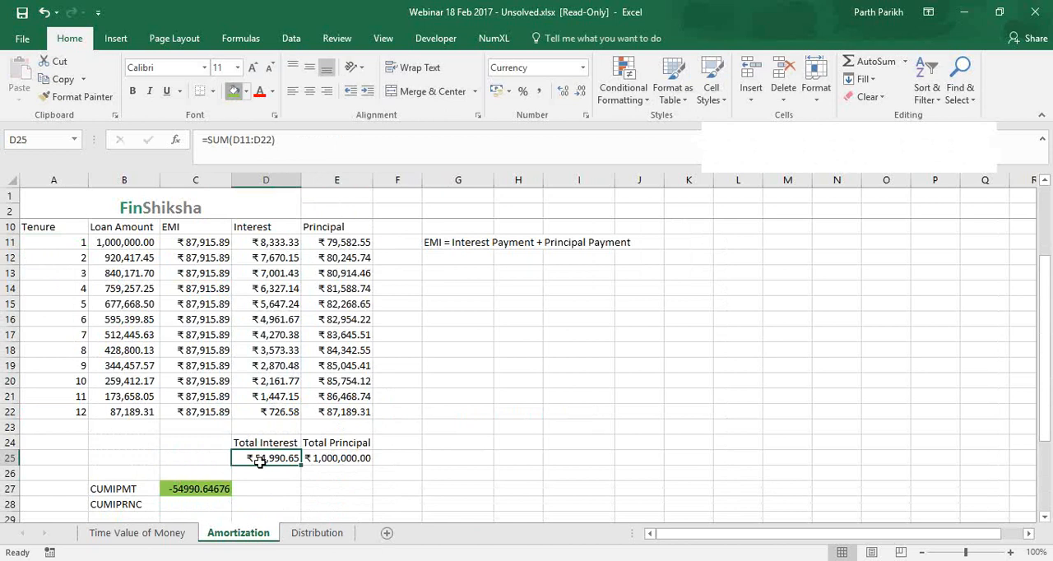
{"action": "left_click", "coordinate": [233, 91]}
Enter the labels Start Period in G24 and End Period in H24
{"action": "left_click", "coordinate": [198, 488]}
{"action": "left_click", "coordinate": [63, 409]}
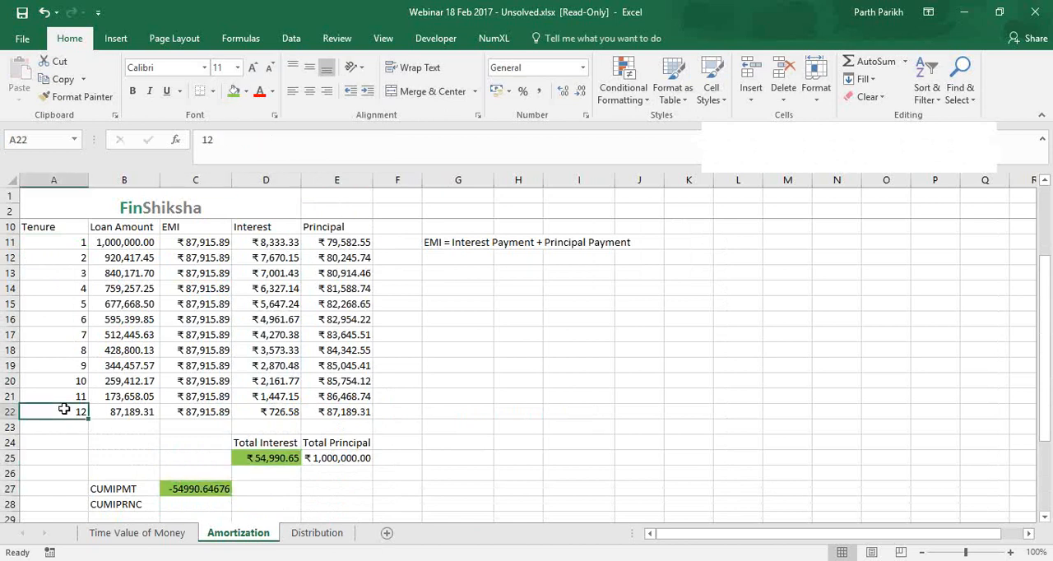
{"action": "left_click", "coordinate": [71, 458]}
{"action": "left_click", "coordinate": [471, 442]}
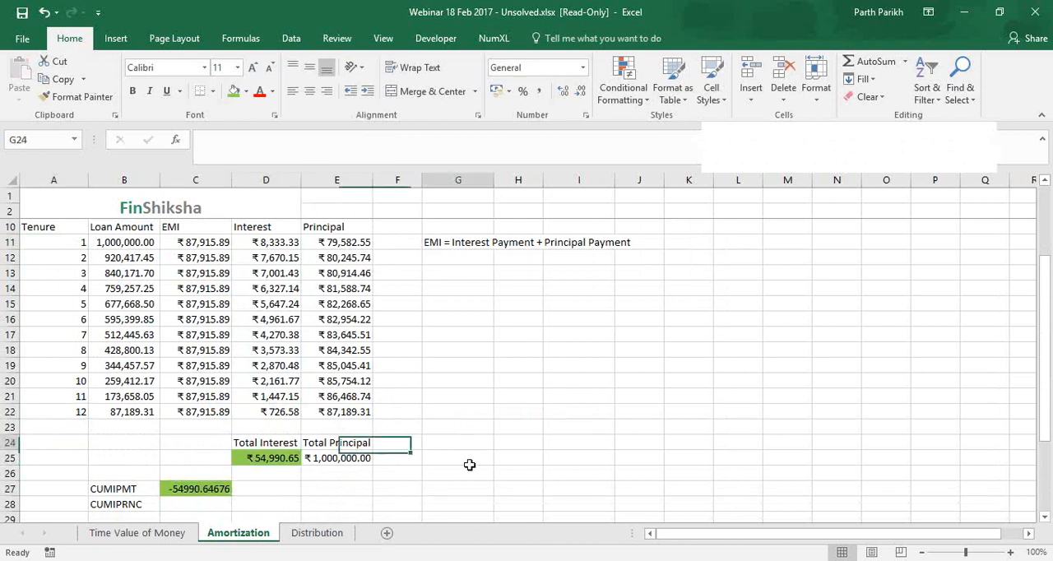
{"action": "type", "text": "Start "}
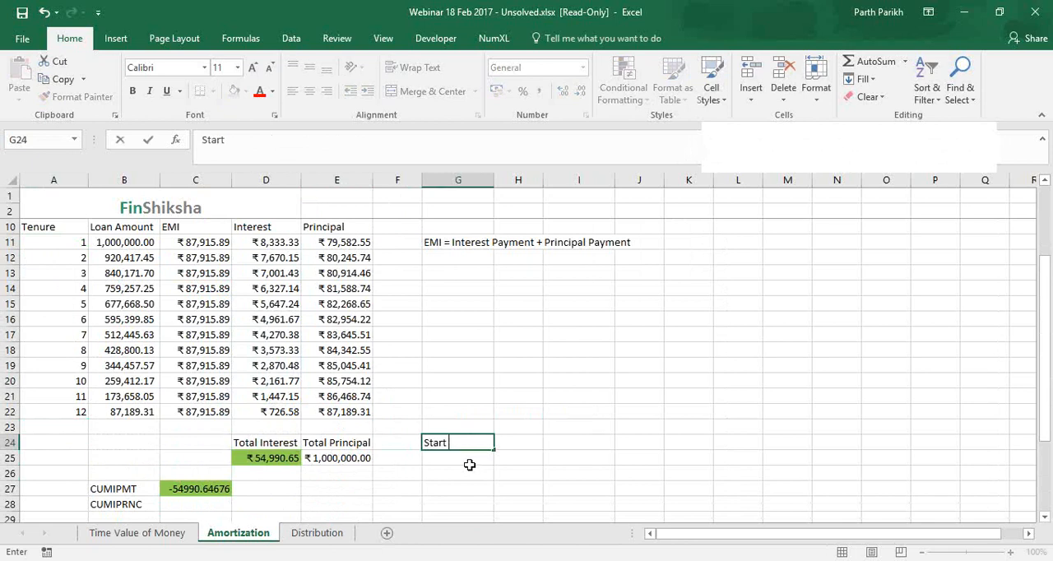
{"action": "type", "text": "Period"}
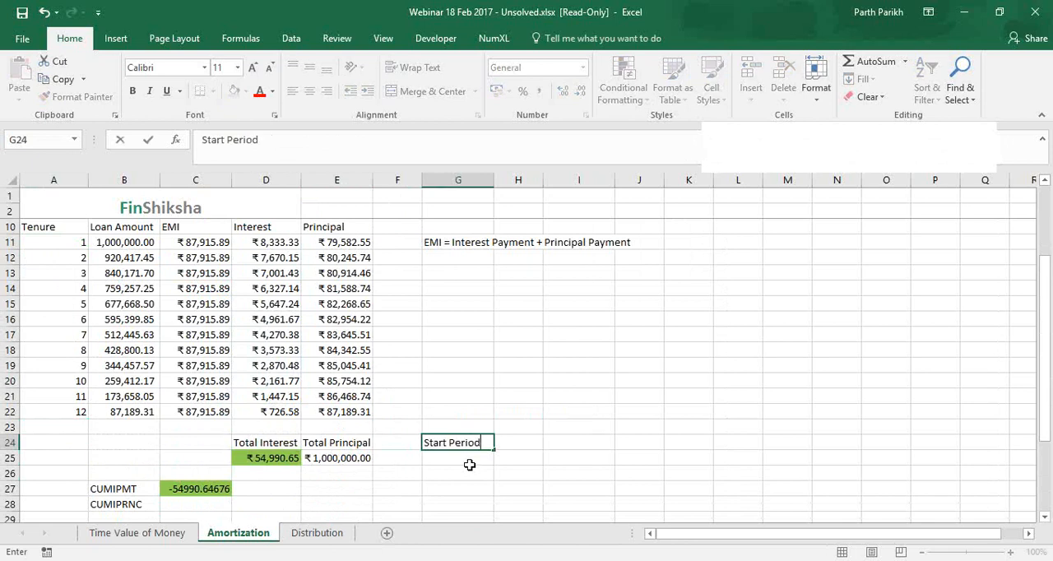
{"action": "key", "text": "Tab"}
{"action": "type", "text": "End Period"}
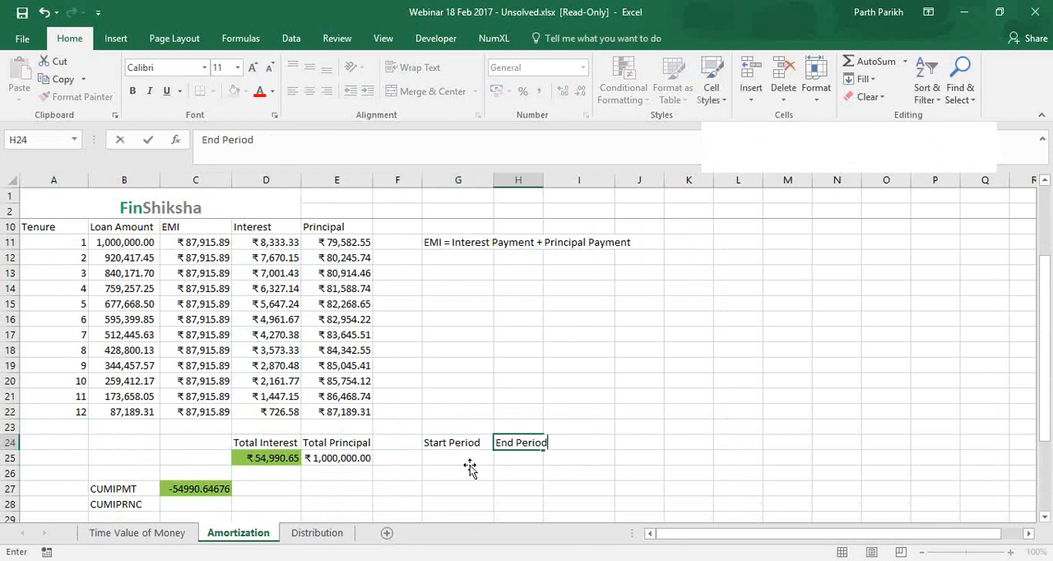
Enter start period 1 in G25 and end period 12 in H25, and select the CUMIPMT formula cell C27
{"action": "left_click", "coordinate": [470, 465]}
{"action": "type", "text": "1"}
{"action": "key", "text": "Tab"}
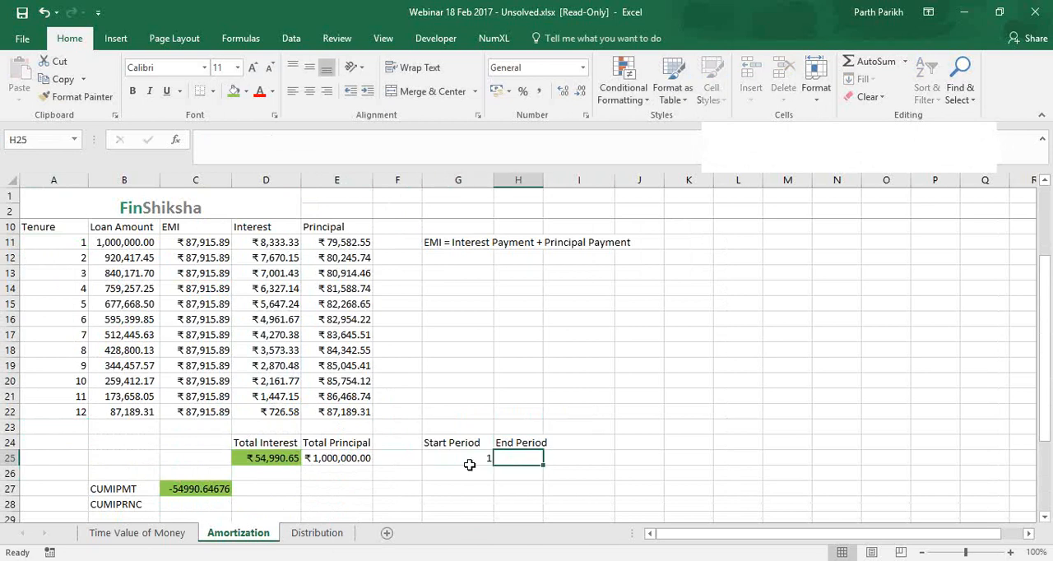
{"action": "type", "text": "12"}
{"action": "key", "text": "Return"}
{"action": "left_click", "coordinate": [207, 488]}
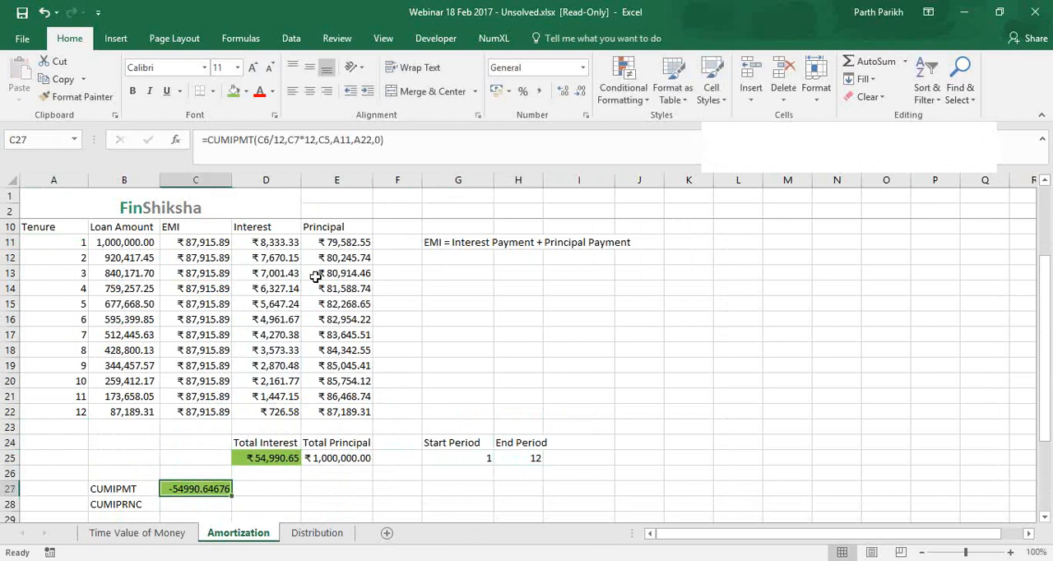
Replace the start and end period references in the CUMIPMT formula in C27 with G25 and H25
{"action": "left_click", "coordinate": [328, 142]}
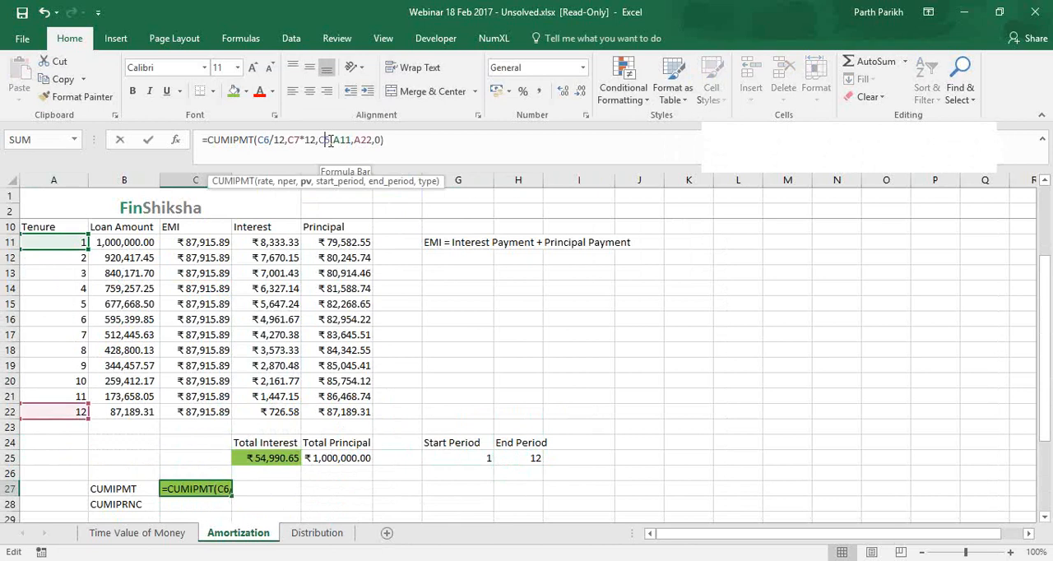
{"action": "left_click_drag", "start_coordinate": [372, 141], "coordinate": [337, 142]}
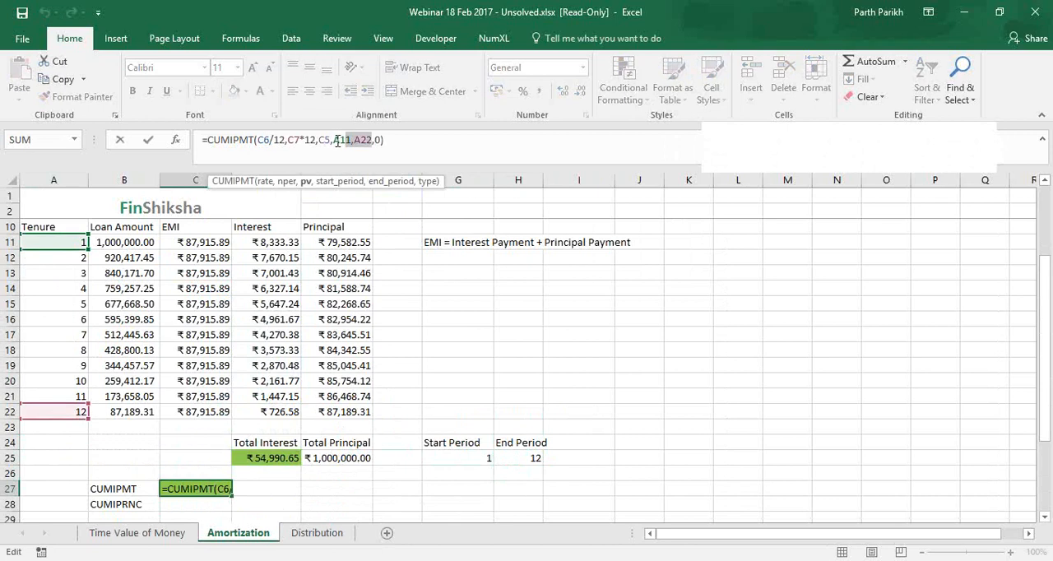
{"action": "key", "text": "Delete"}
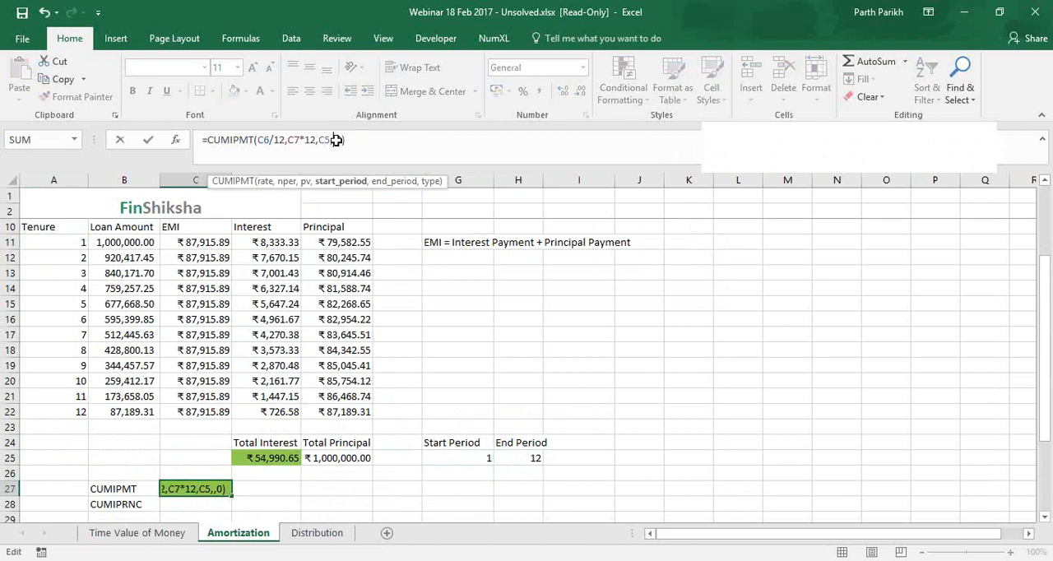
{"action": "left_click", "coordinate": [479, 458]}
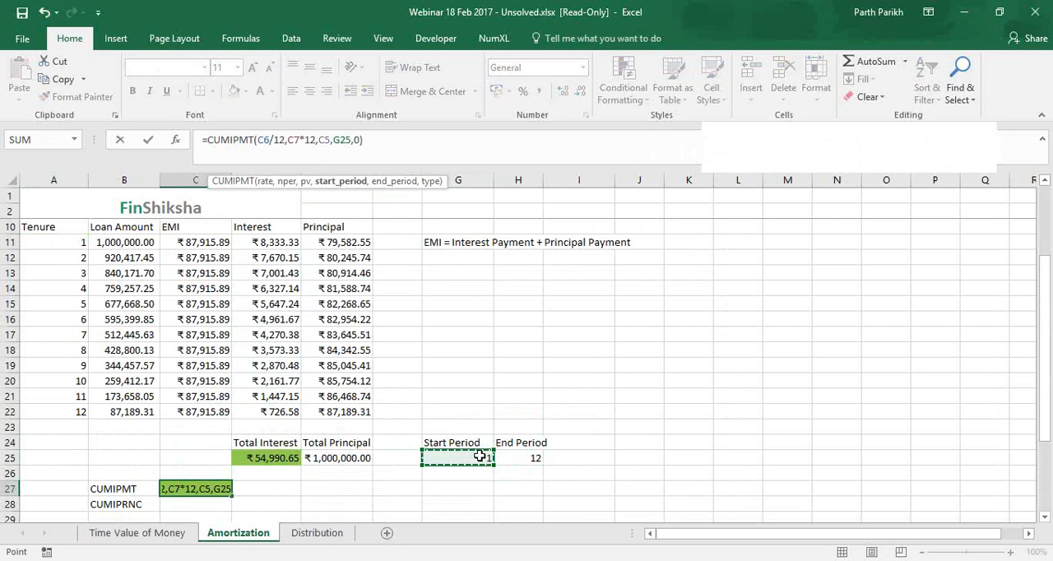
{"action": "type", "text": ","}
{"action": "left_click", "coordinate": [534, 457]}
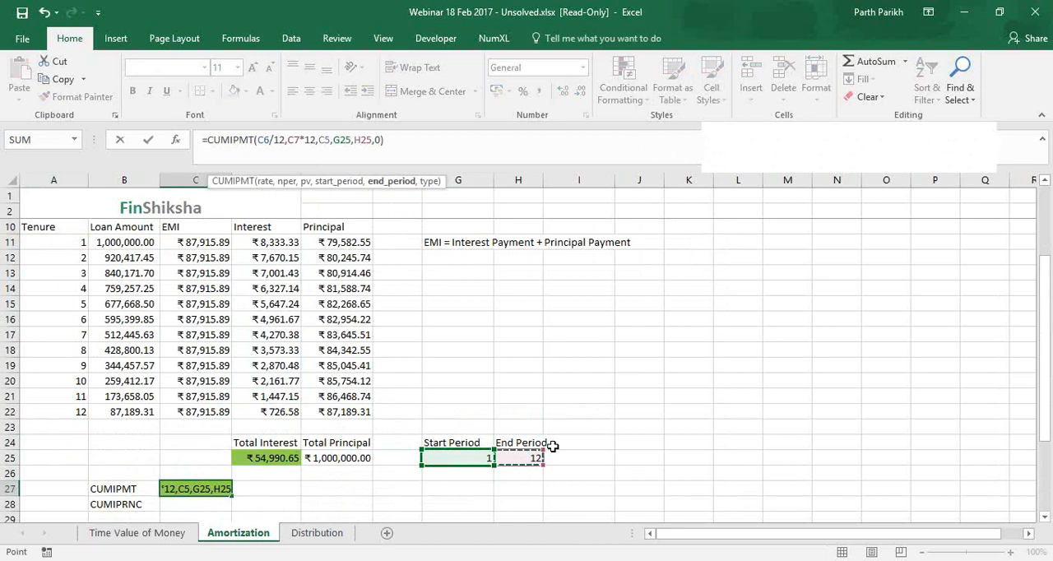
{"action": "key", "text": "Return"}
Auto-fit the width of column H and set the end period in H25 to 11
{"action": "left_click", "coordinate": [516, 458]}
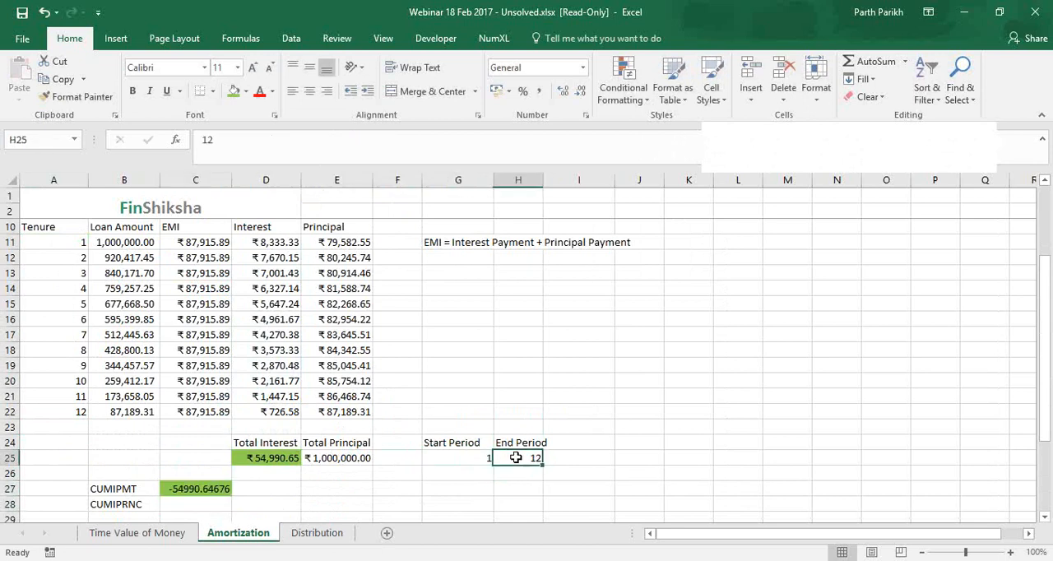
{"action": "double_click", "coordinate": [544, 181]}
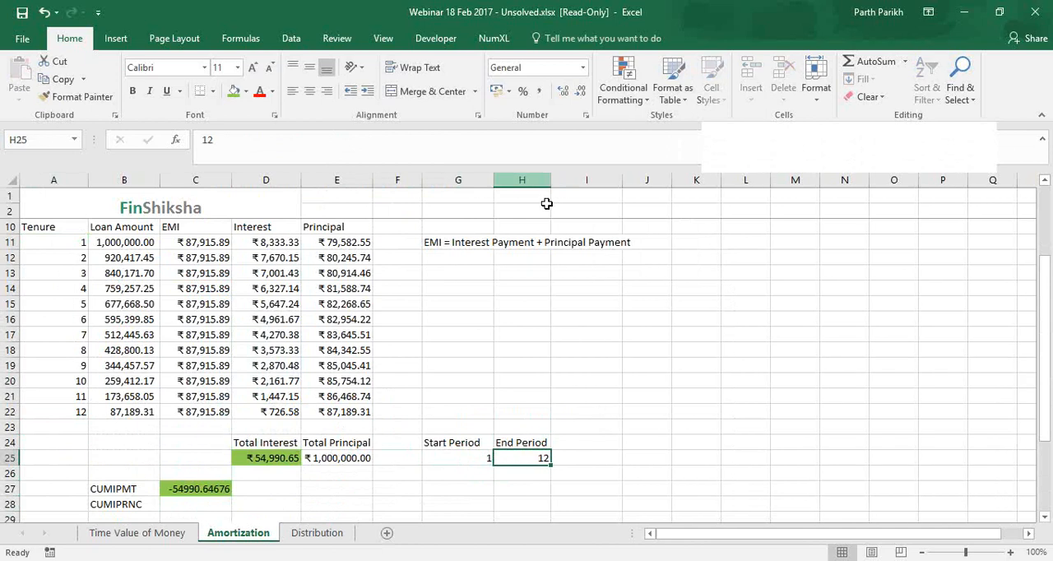
{"action": "type", "text": "11"}
{"action": "key", "text": "Tab"}
Check the CUMIPMT result in C27 against the sum of the interest amounts in D11:D21
{"action": "left_click", "coordinate": [212, 488]}
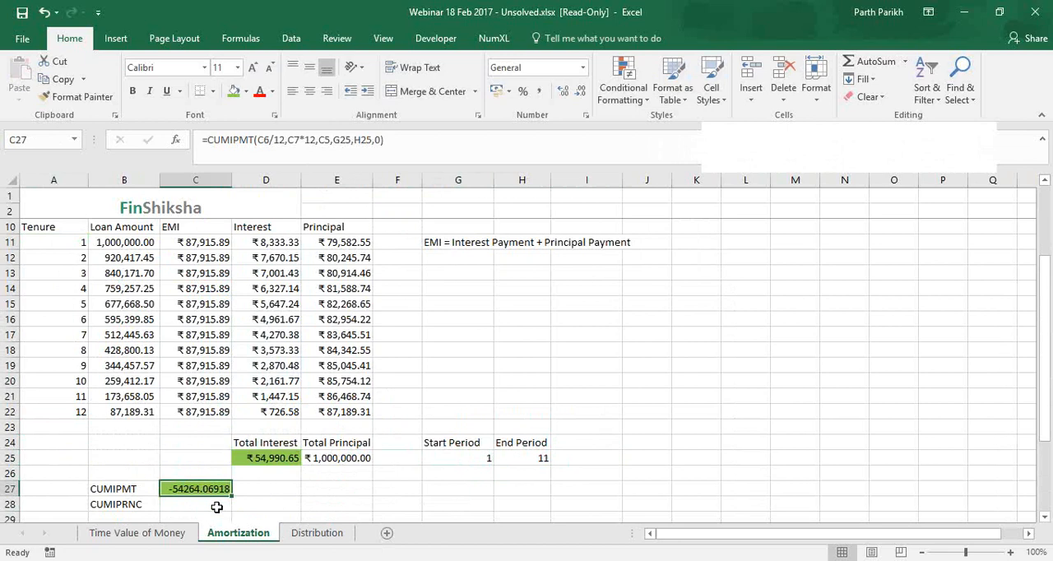
{"action": "left_click", "coordinate": [270, 396]}
{"action": "left_click_drag", "start_coordinate": [266, 362], "coordinate": [275, 240]}
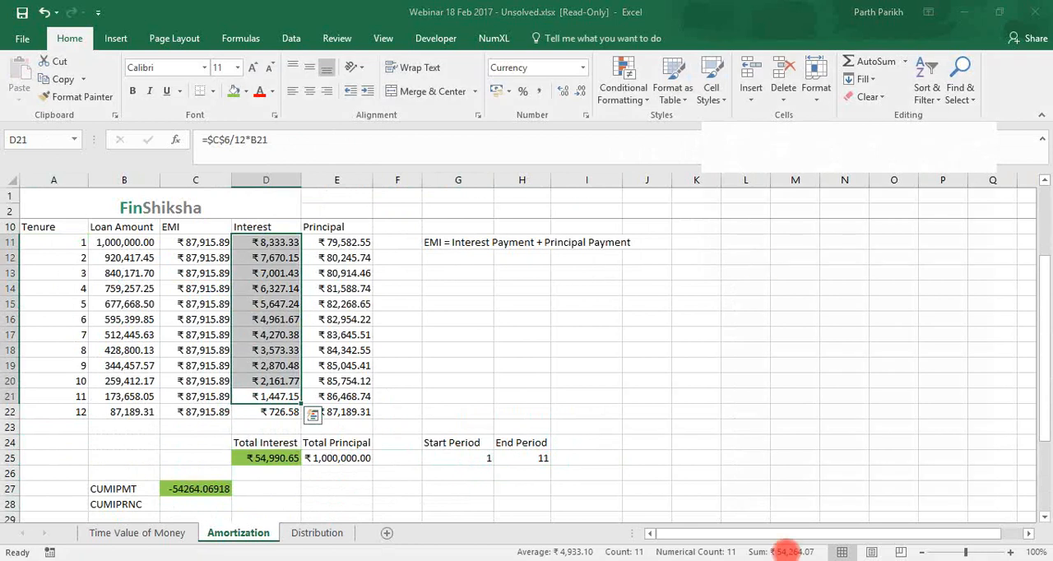
Set the end period in H25 to 3 and compare the CUMIPMT result with the sum of interest in D11:D13
{"action": "left_click", "coordinate": [524, 460]}
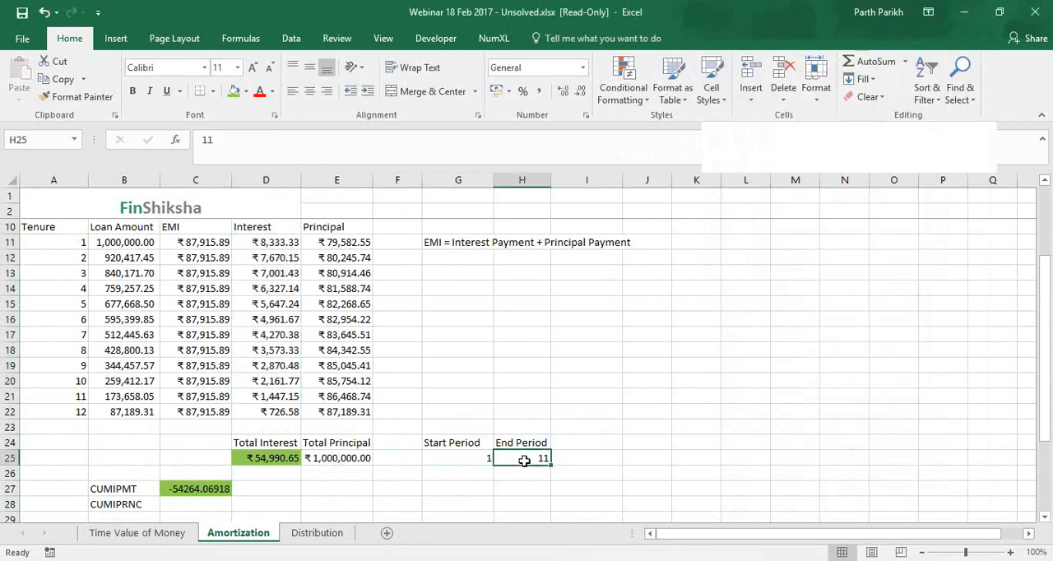
{"action": "type", "text": "3"}
{"action": "left_click", "coordinate": [176, 481]}
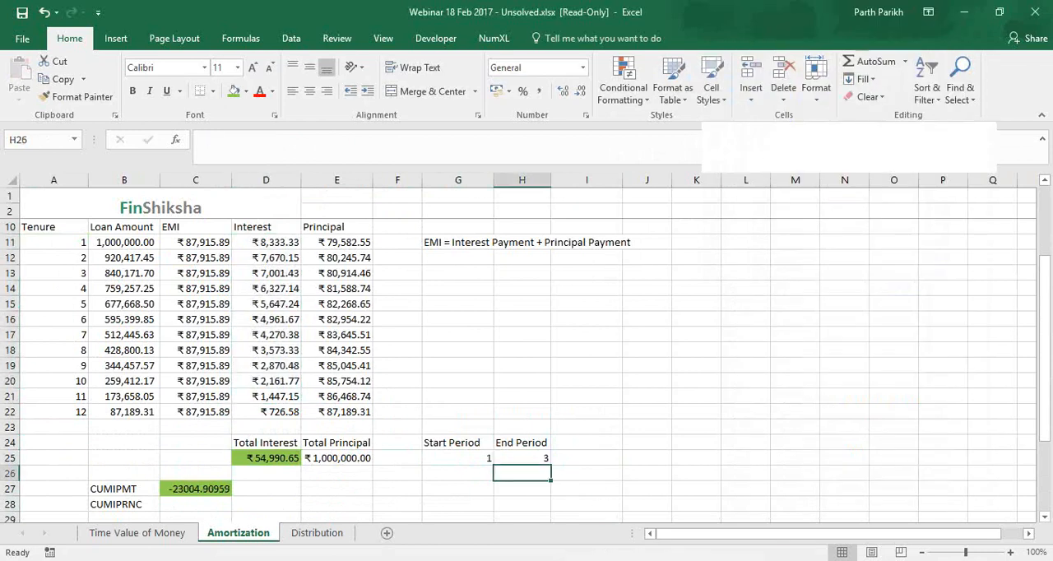
{"action": "left_click_drag", "start_coordinate": [277, 242], "coordinate": [279, 273]}
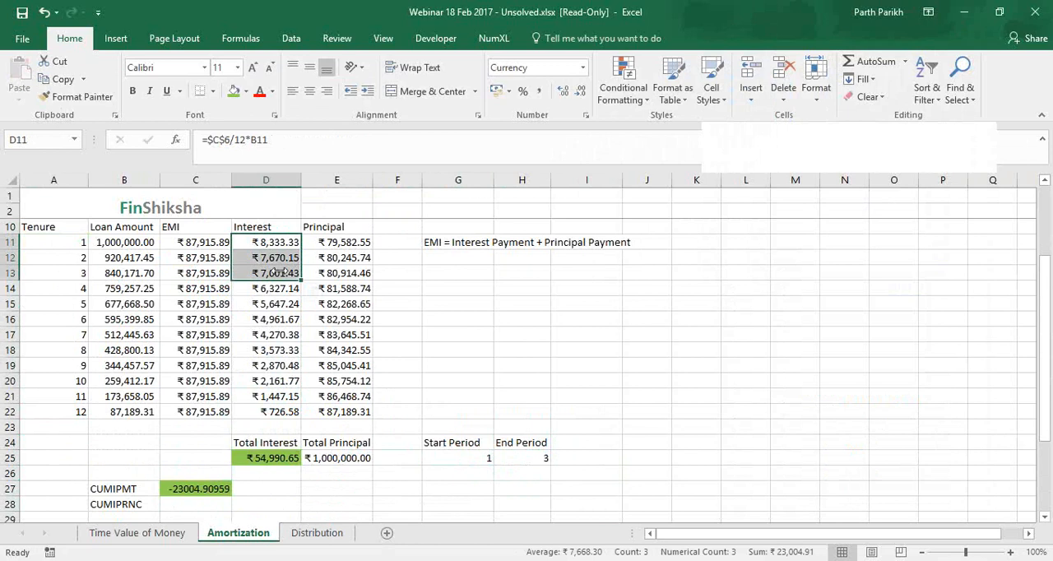
{"action": "left_click", "coordinate": [750, 218]}
{"action": "left_click", "coordinate": [781, 266]}
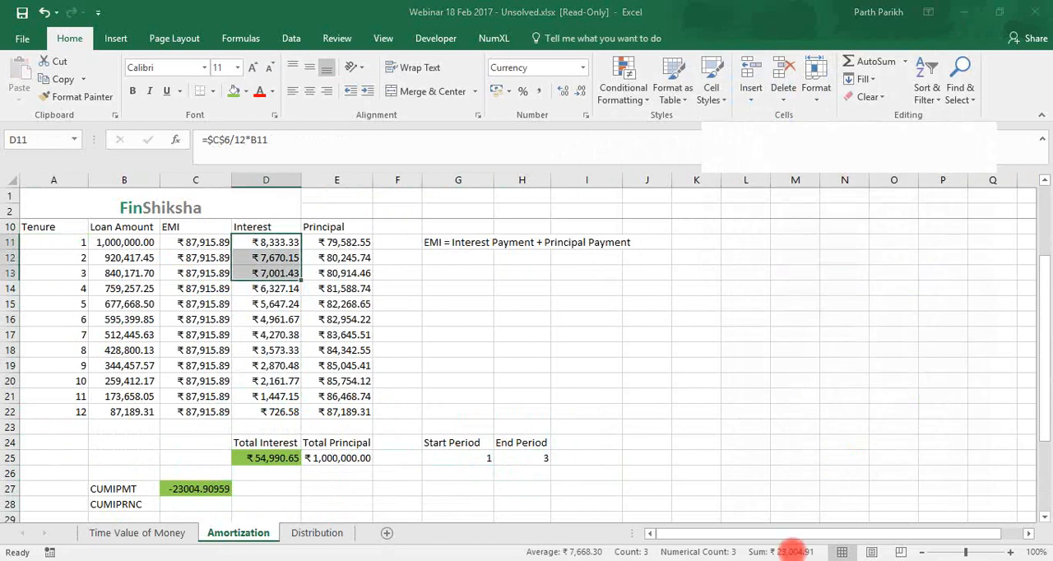
Start a CUMPRINC formula in C28 beside the CUMIPRNC label
{"action": "left_click", "coordinate": [219, 503]}
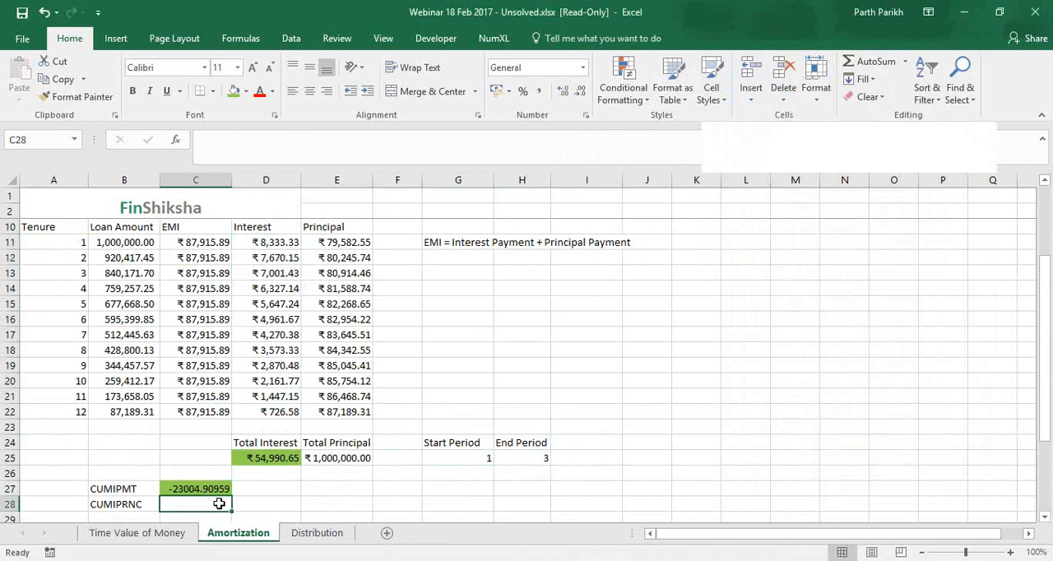
{"action": "type", "text": "="}
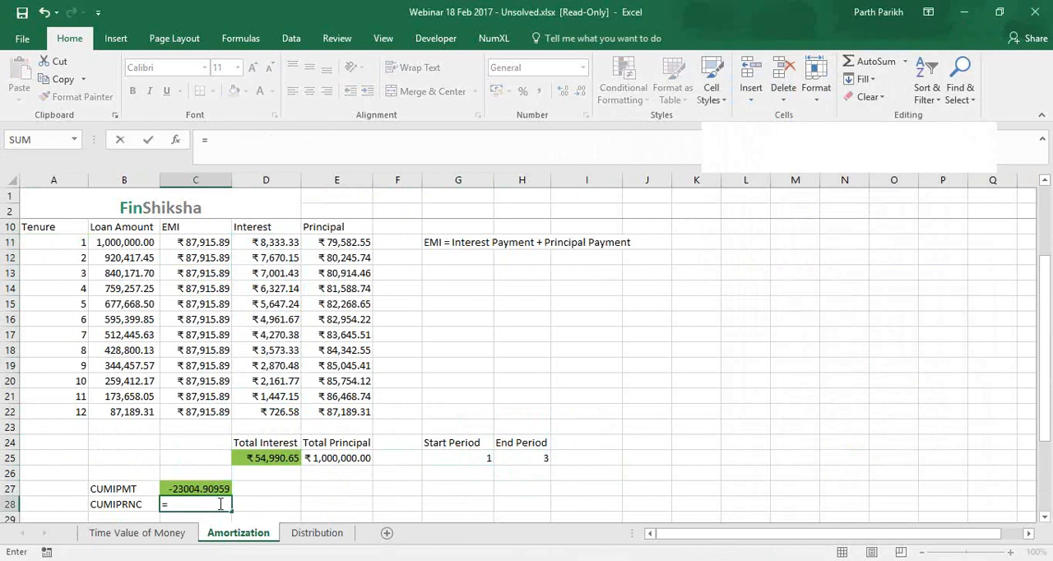
{"action": "type", "text": "cum"}
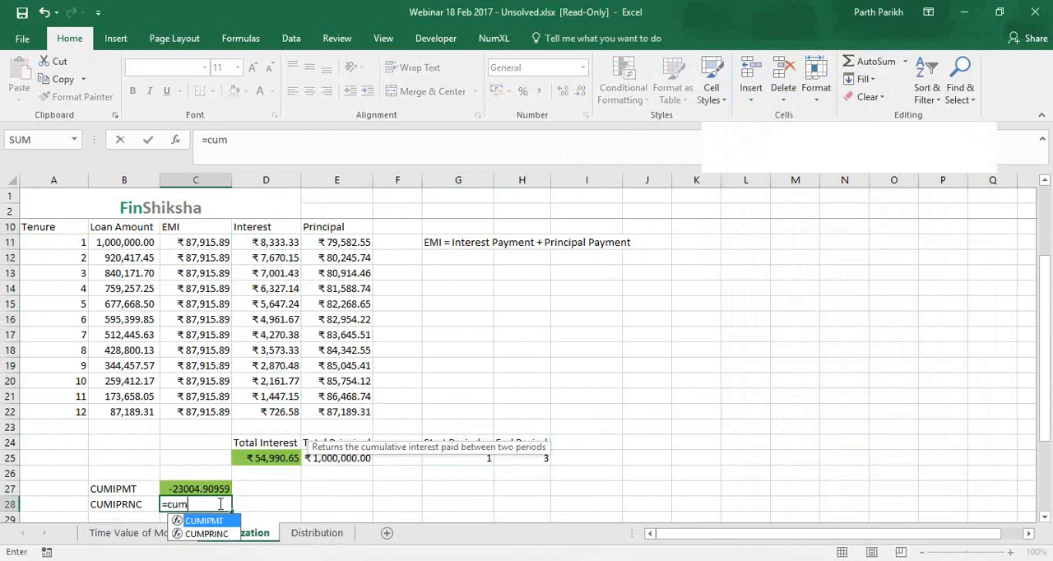
{"action": "key", "text": "Tab"}
{"action": "key", "text": "BackSpace"}
{"action": "key", "text": "BackSpace"}
{"action": "key", "text": "BackSpace"}
{"action": "key", "text": "BackSpace"}
{"action": "key", "text": "BackSpace"}
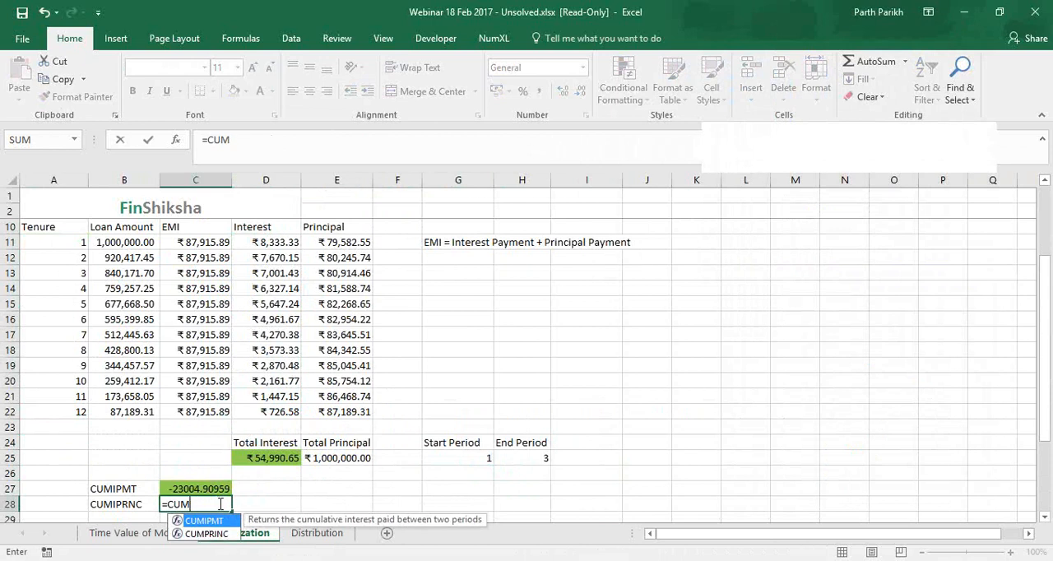
{"action": "key", "text": "Down"}
{"action": "key", "text": "Tab"}
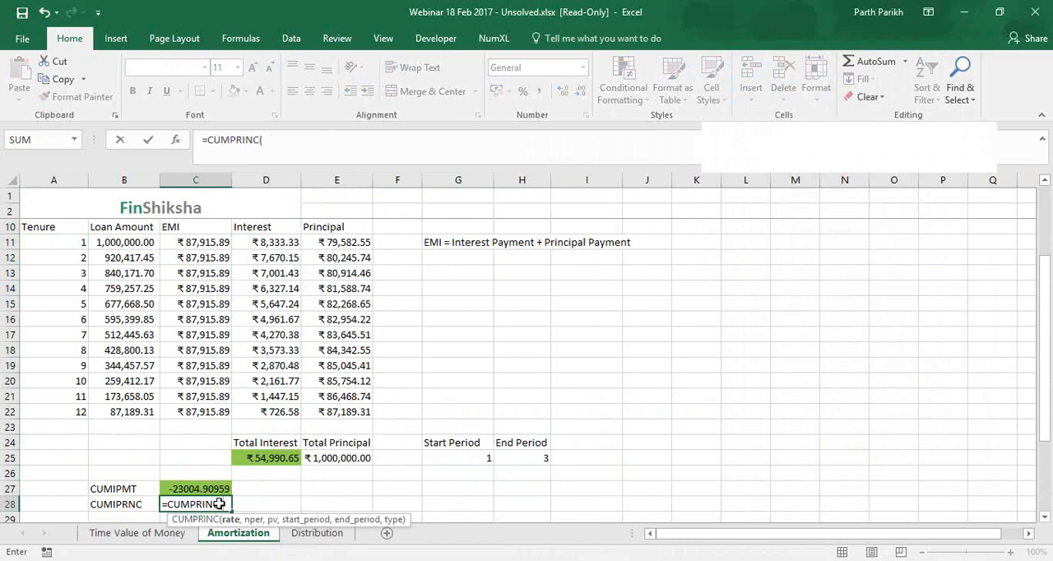
Give the CUMPRINC formula the rate C6/12, number of periods C7*12 and present value C5
{"action": "scroll", "coordinate": [247, 247], "scroll_direction": "up", "scroll_amount": 3}
{"action": "left_click", "coordinate": [225, 270]}
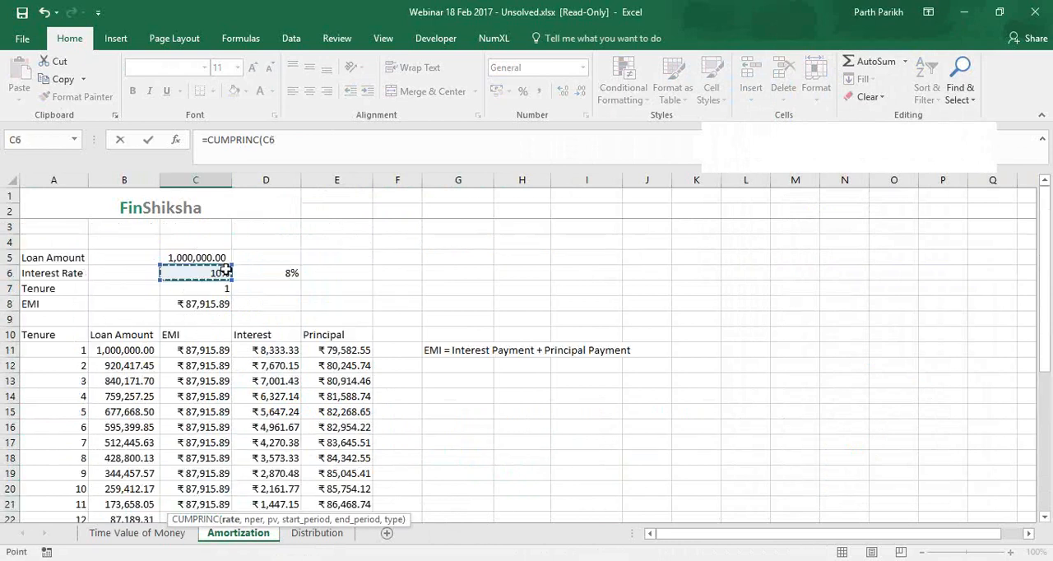
{"action": "type", "text": "/12"}
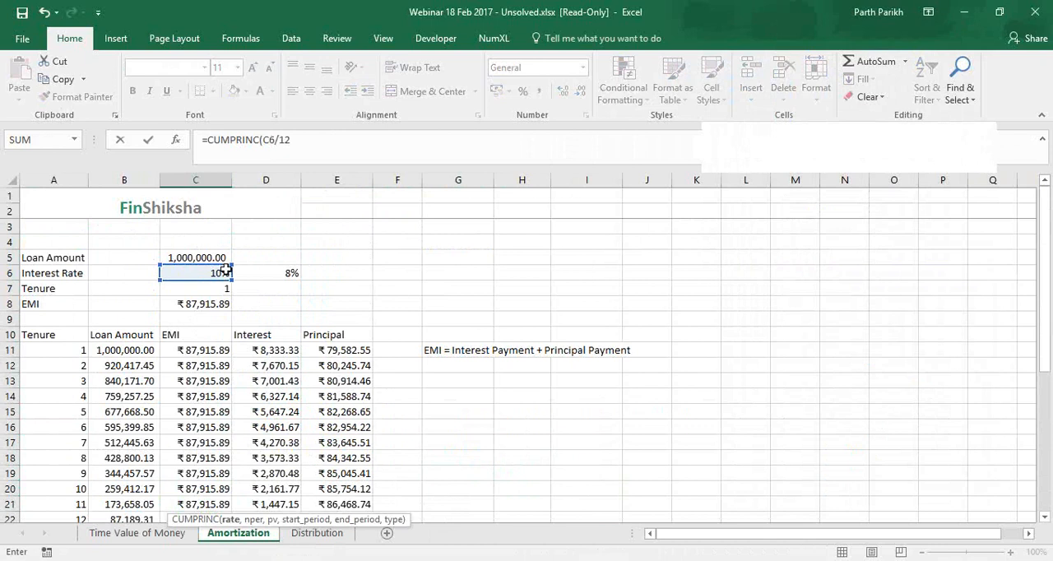
{"action": "type", "text": ","}
{"action": "left_click", "coordinate": [221, 288]}
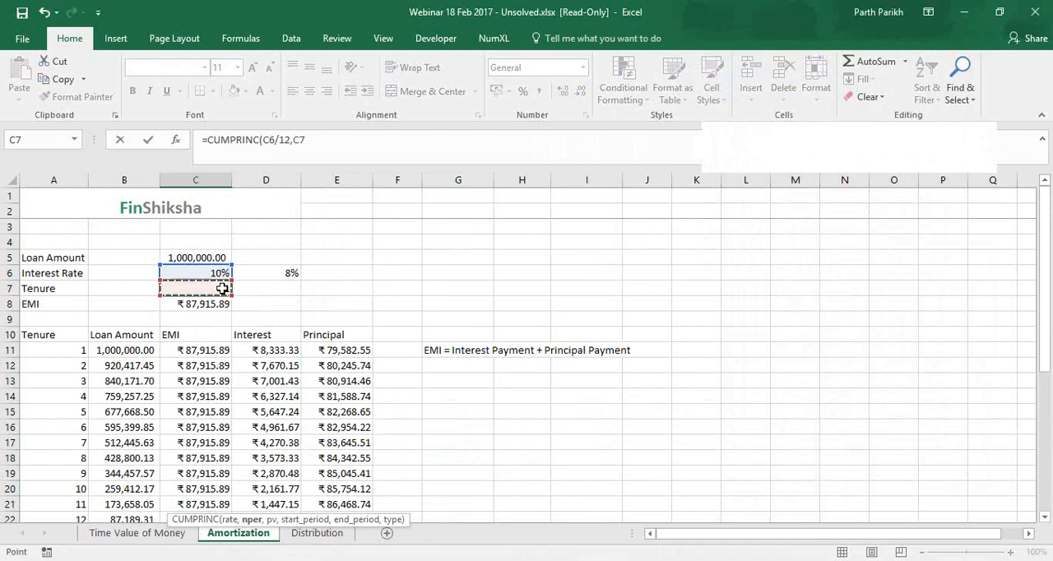
{"action": "type", "text": "*12,"}
{"action": "left_click", "coordinate": [212, 254]}
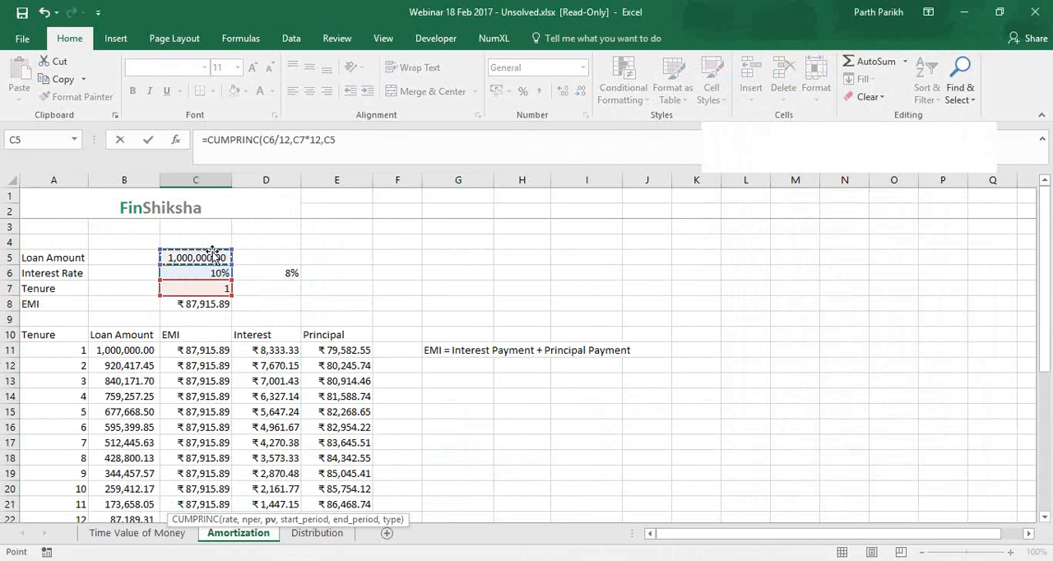
{"action": "type", "text": ","}
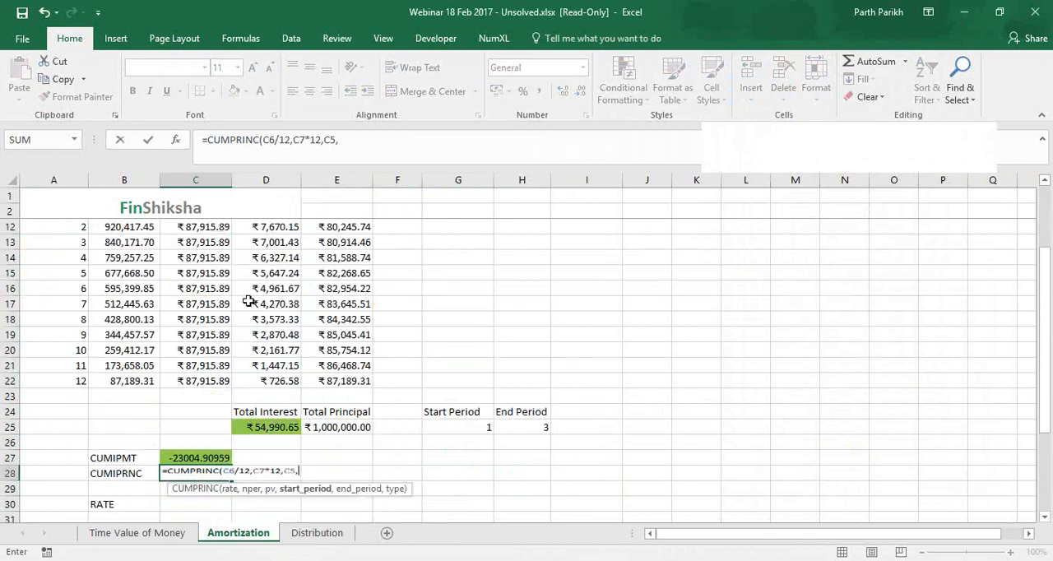
Complete the CUMPRINC formula with start period G25, end period H25 and type 0
{"action": "left_click", "coordinate": [458, 427]}
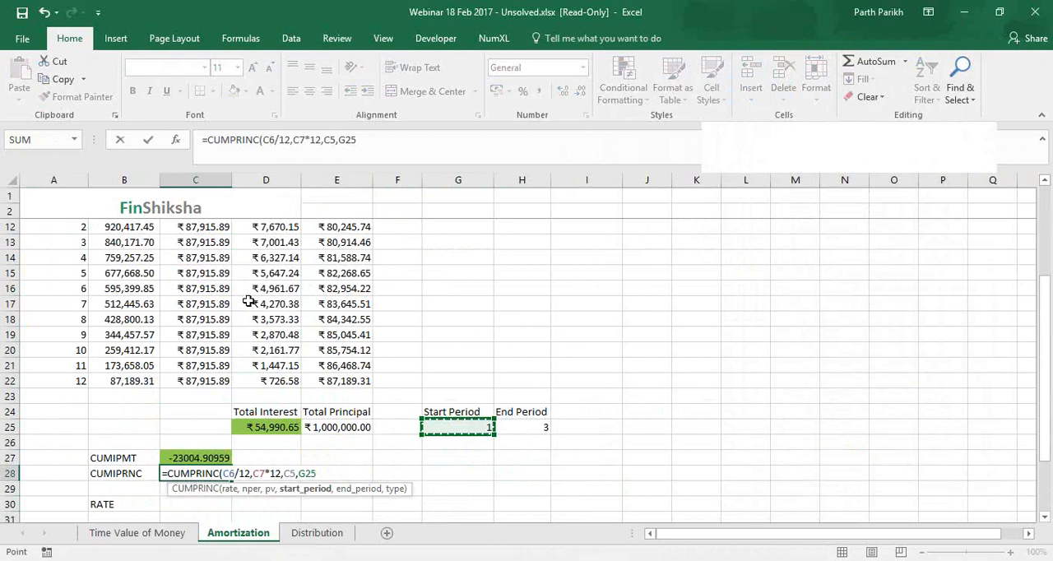
{"action": "type", "text": ","}
{"action": "left_click", "coordinate": [529, 427]}
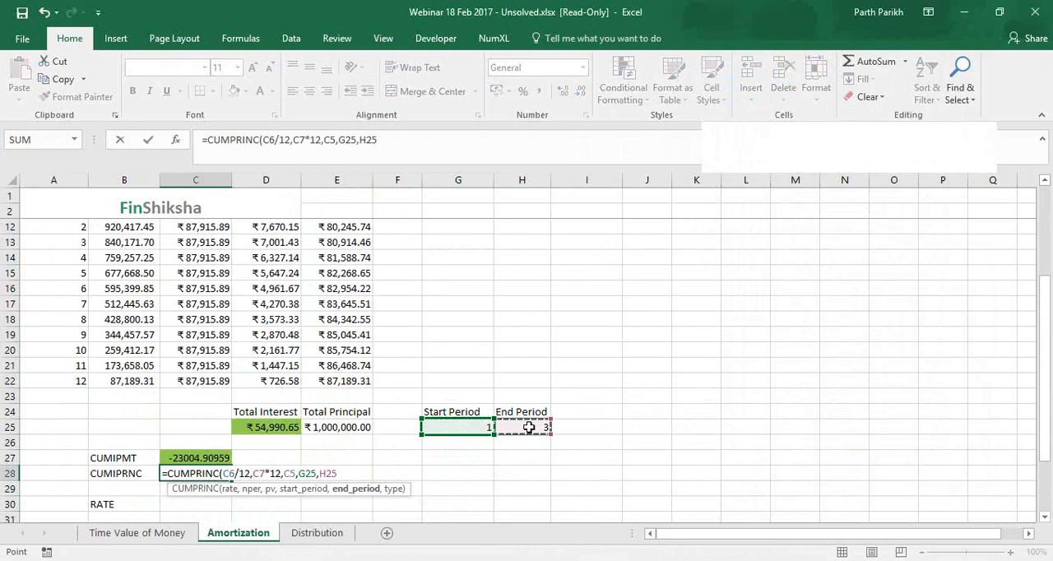
{"action": "type", "text": ",0"}
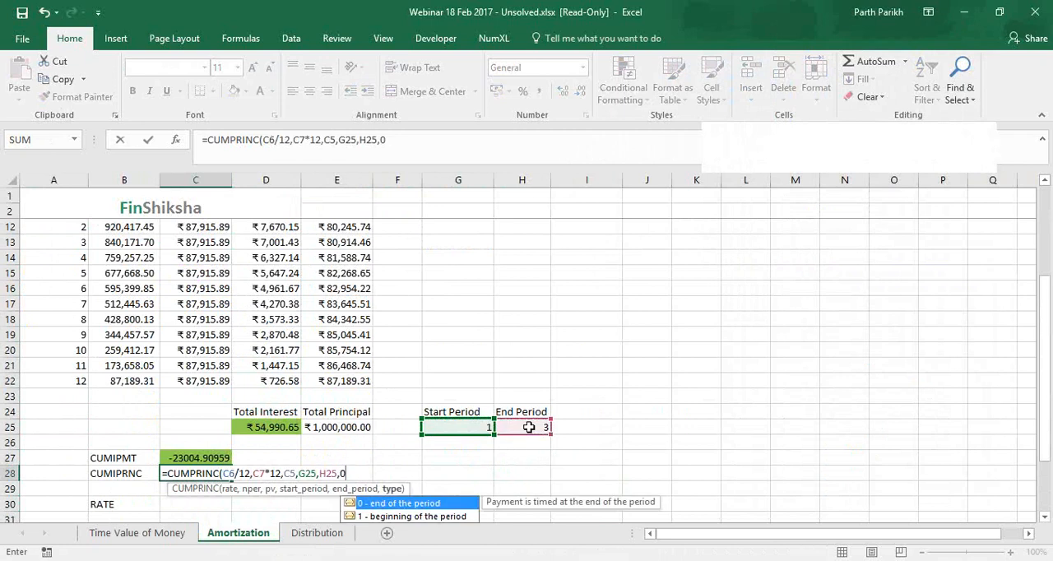
{"action": "type", "text": ")"}
{"action": "key", "text": "Return"}
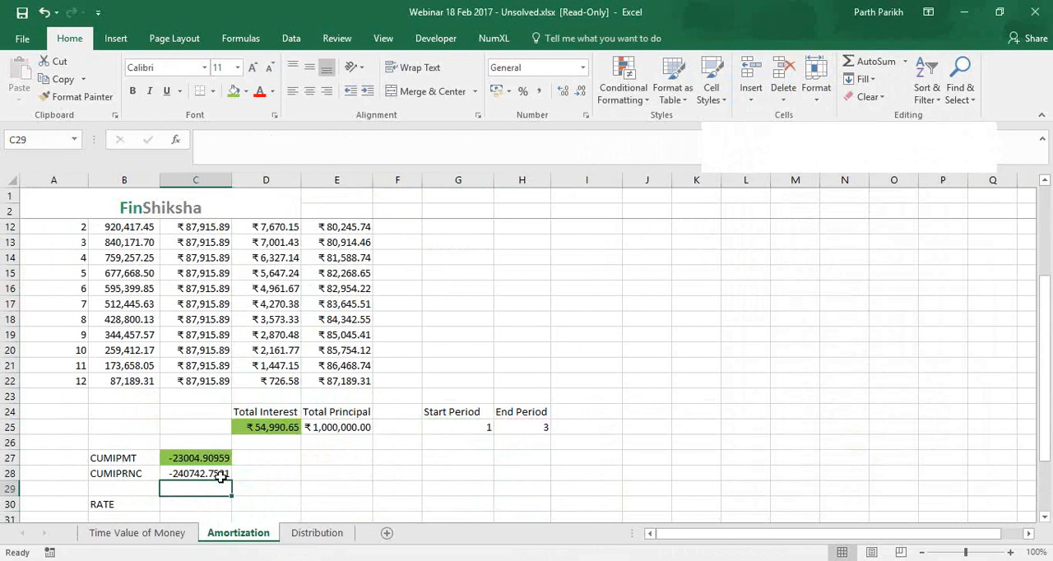
Check the CUMPRINC result against the sum of the principal amounts in E11:E13
{"action": "key", "text": "Up"}
{"action": "scroll", "coordinate": [360, 342], "scroll_direction": "up", "scroll_amount": 1}
{"action": "left_click_drag", "start_coordinate": [347, 257], "coordinate": [344, 288]}
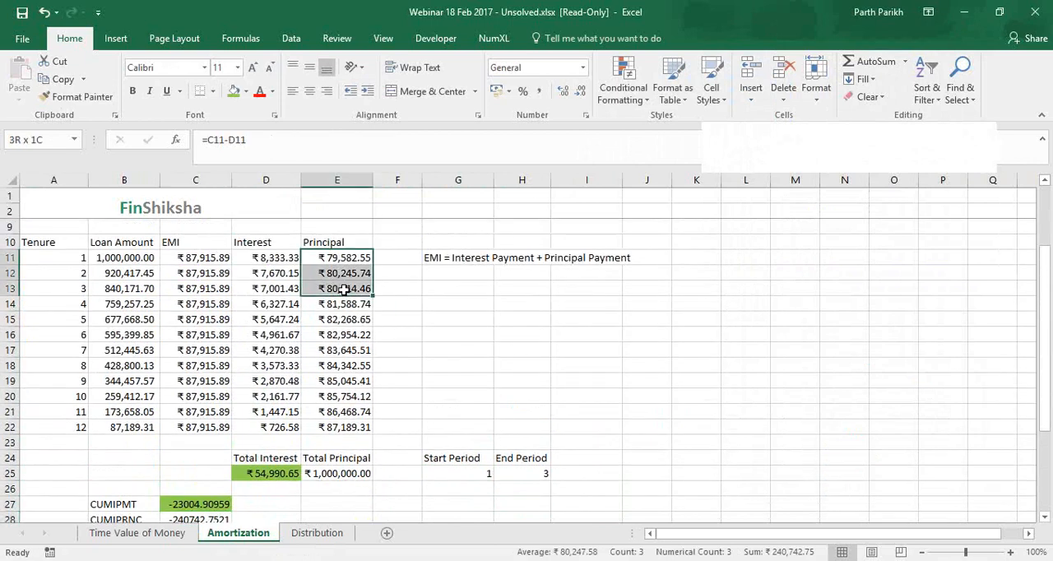
{"action": "left_click", "coordinate": [746, 254]}
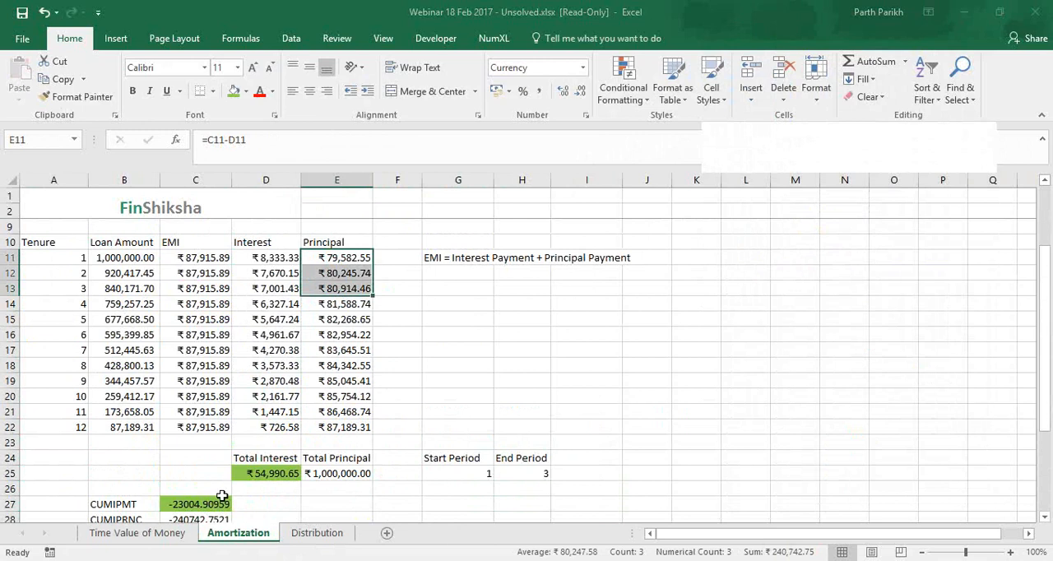
Highlight the CUMPRINC result in C28 with the green fill colour and select the CUMIPMT formula cell C27
{"action": "scroll", "coordinate": [388, 380], "scroll_direction": "down", "scroll_amount": 1}
{"action": "scroll", "coordinate": [383, 415], "scroll_direction": "up", "scroll_amount": 1}
{"action": "left_click_drag", "start_coordinate": [1045, 368], "coordinate": [1044, 358]}
{"action": "left_click", "coordinate": [195, 505]}
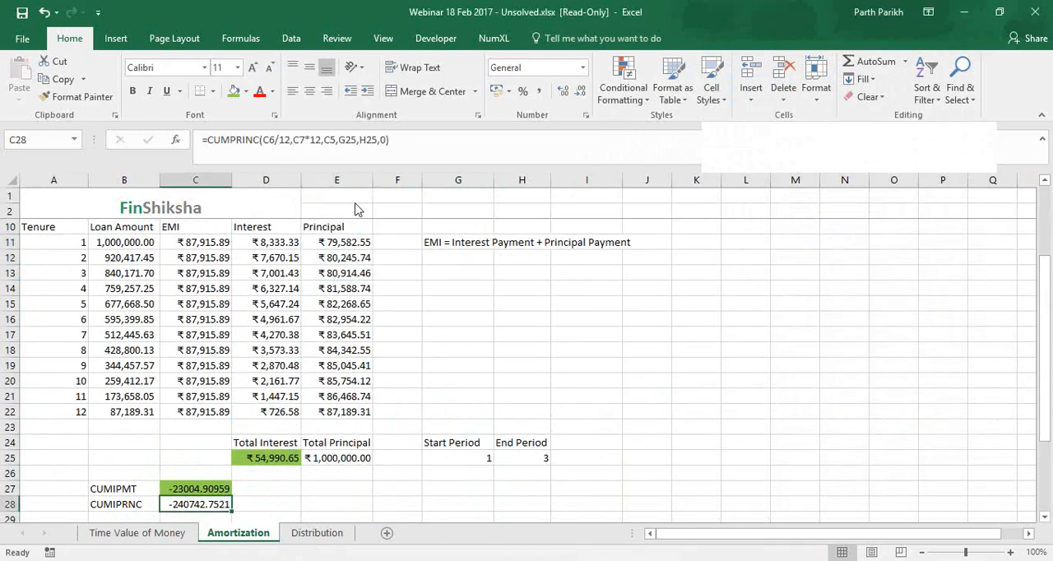
{"action": "left_click", "coordinate": [233, 92]}
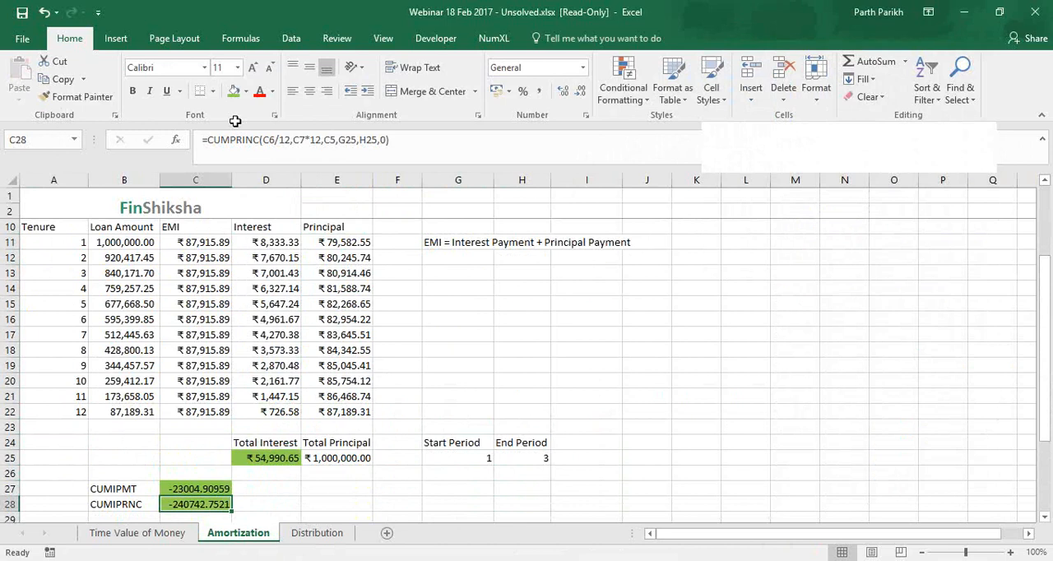
{"action": "left_click", "coordinate": [621, 486]}
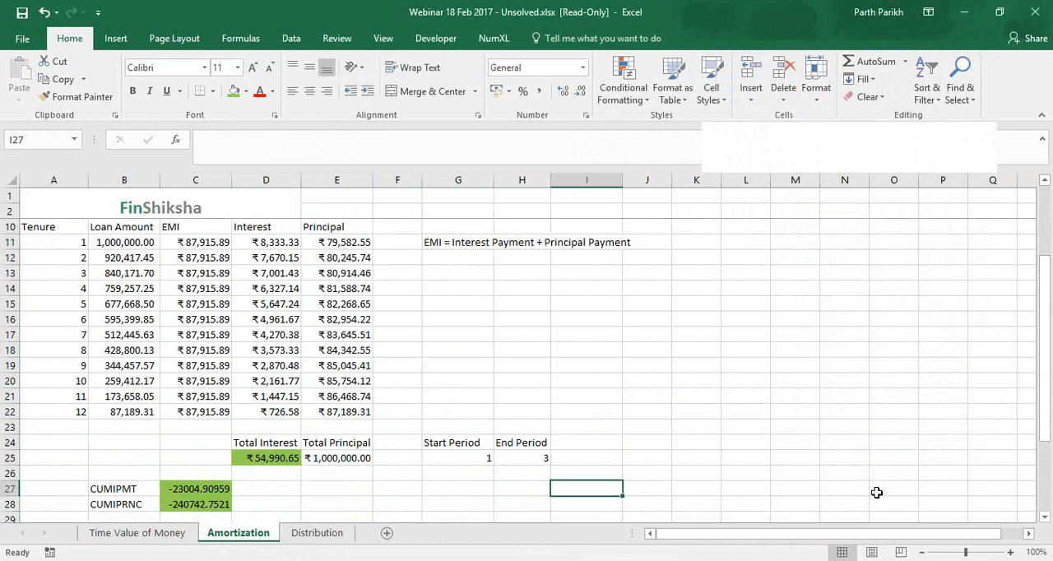
{"action": "left_click", "coordinate": [223, 488]}
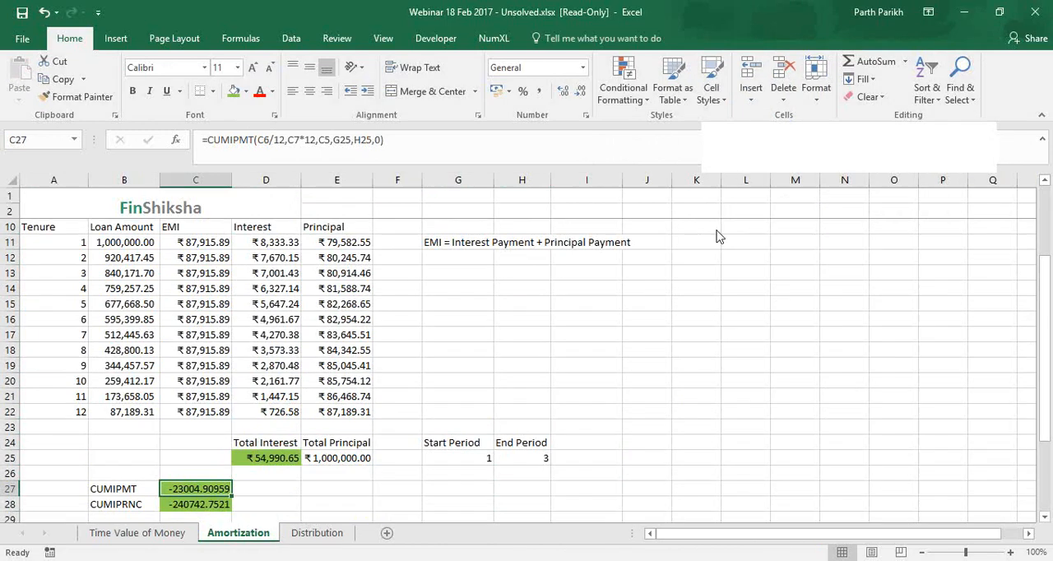
{"action": "left_click", "coordinate": [222, 486]}
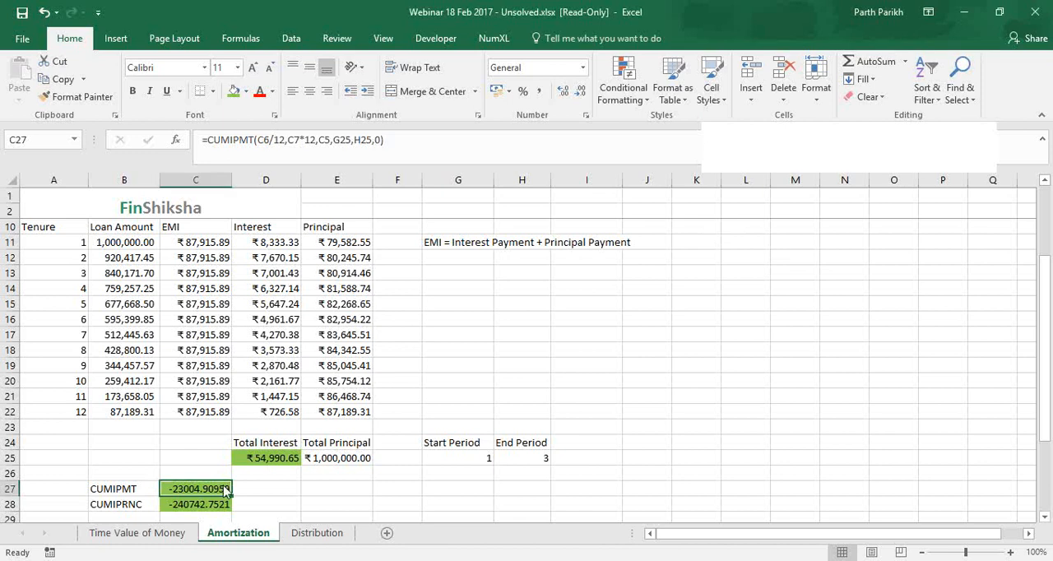
{"action": "left_click", "coordinate": [774, 239]}
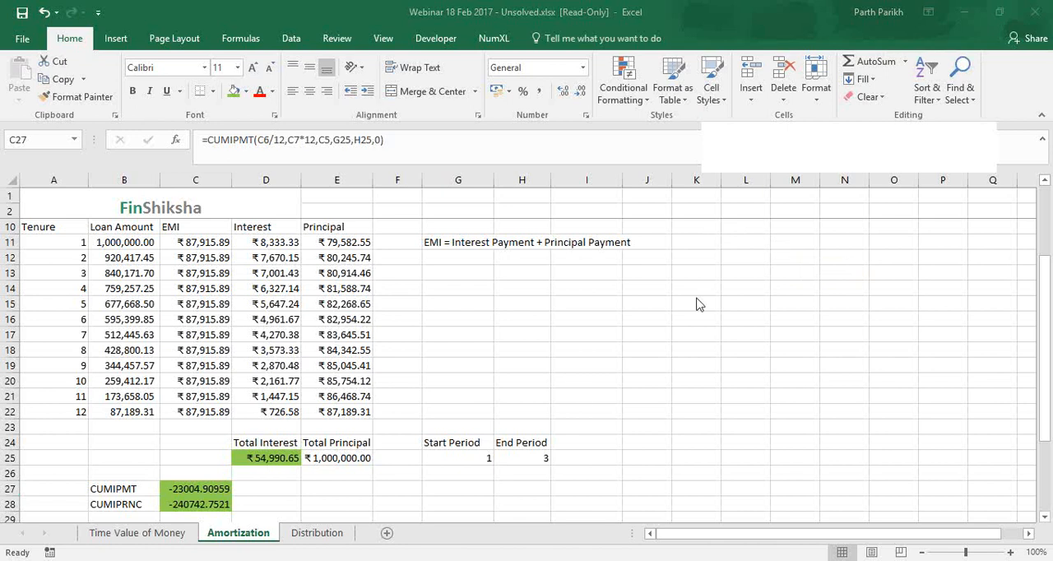
{"action": "left_click", "coordinate": [222, 490]}
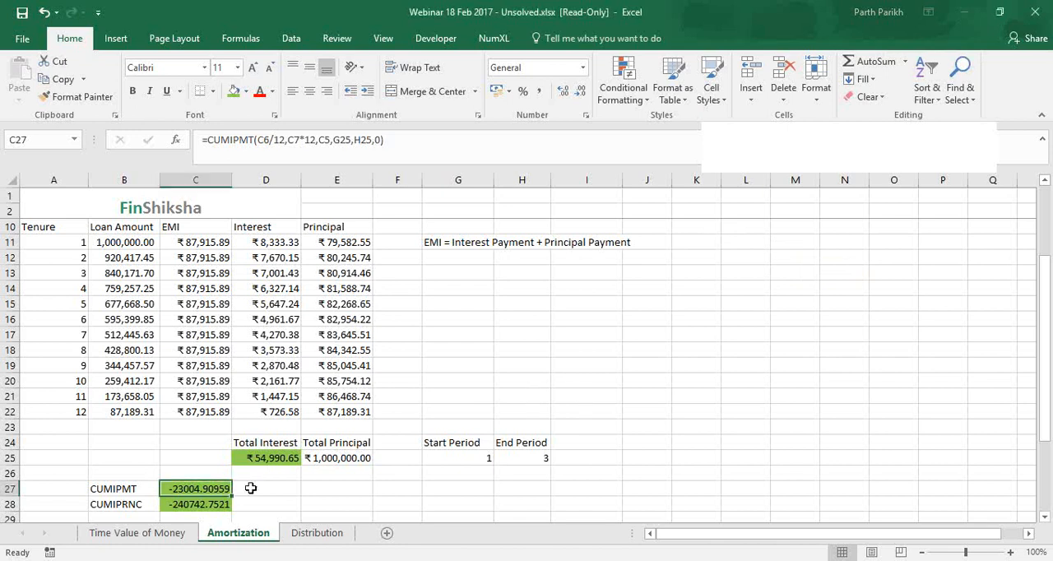
Begin a RATE formula in C30 using C7*12 as the number of periods
{"action": "scroll", "coordinate": [238, 481], "scroll_direction": "down", "scroll_amount": 4}
{"action": "scroll", "coordinate": [198, 367], "scroll_direction": "down", "scroll_amount": 1}
{"action": "left_click", "coordinate": [192, 350]}
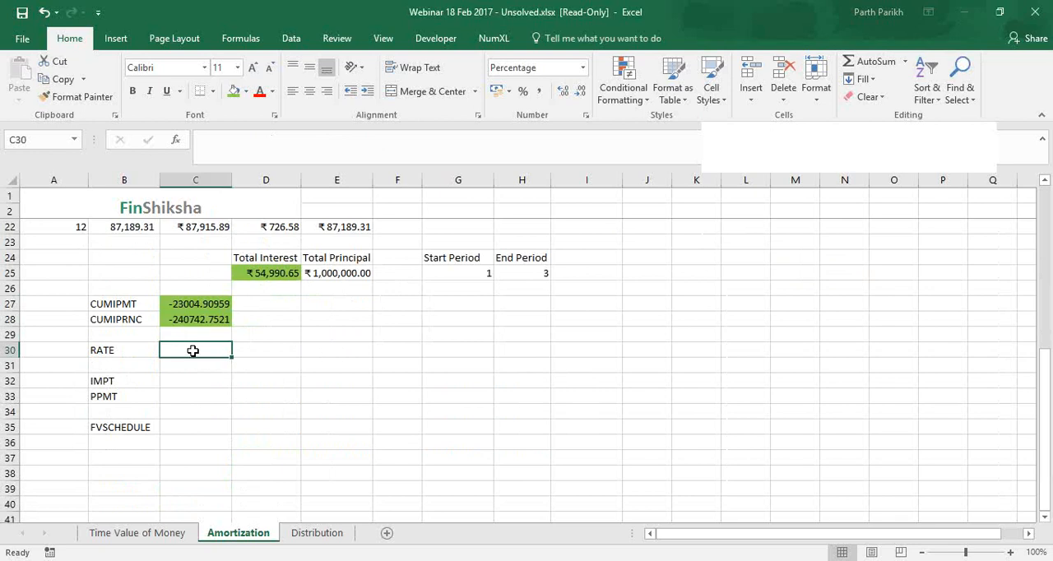
{"action": "type", "text": "="}
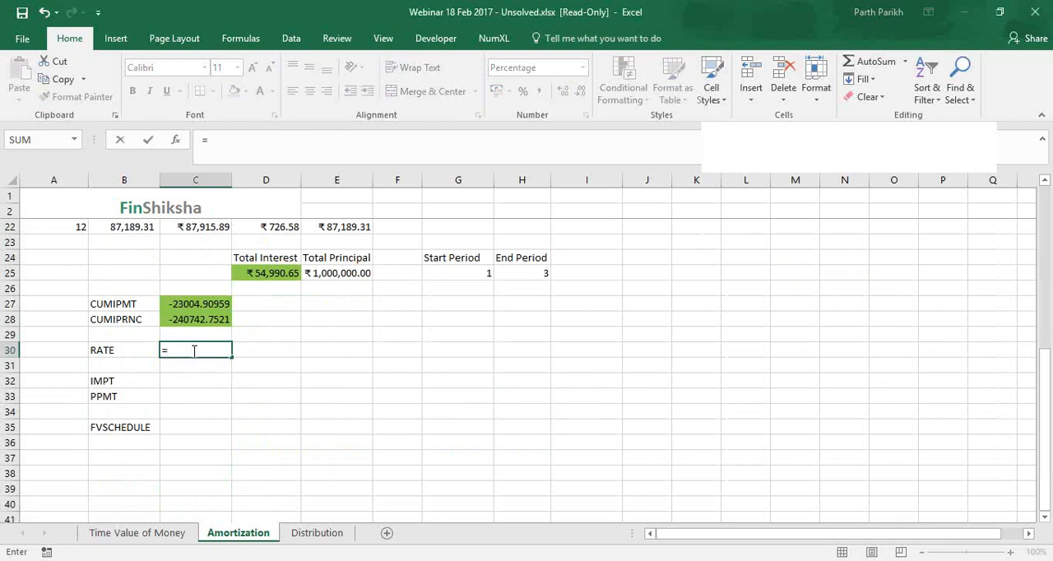
{"action": "type", "text": "ra"}
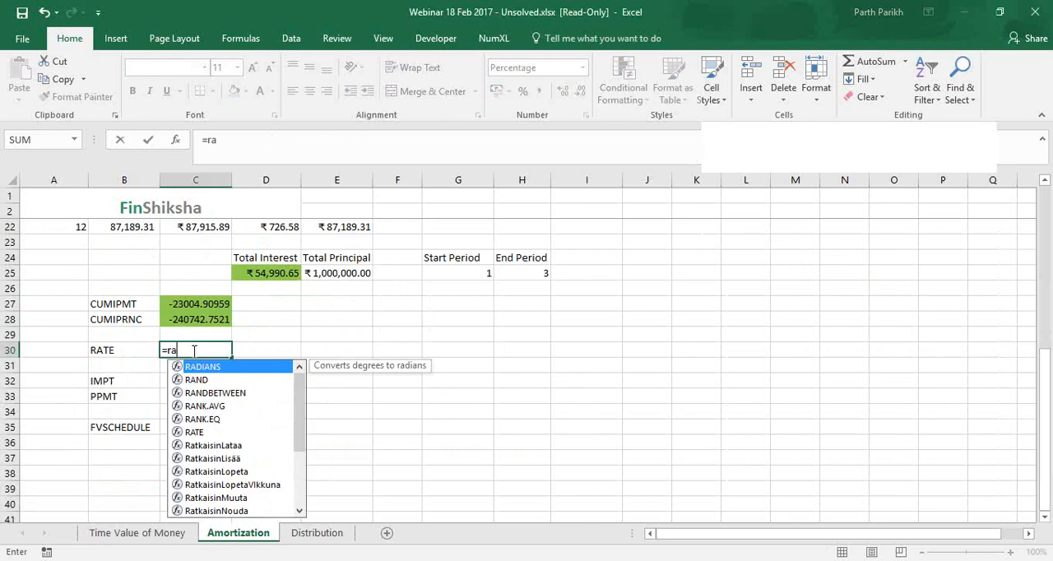
{"action": "type", "text": "te"}
{"action": "key", "text": "Tab"}
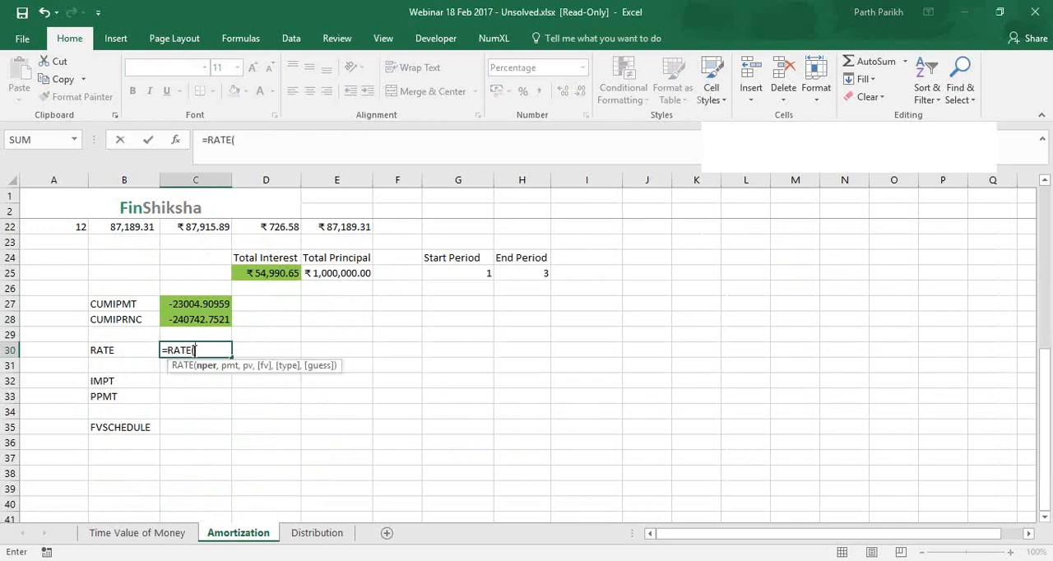
{"action": "scroll", "coordinate": [192, 350], "scroll_direction": "up", "scroll_amount": 4}
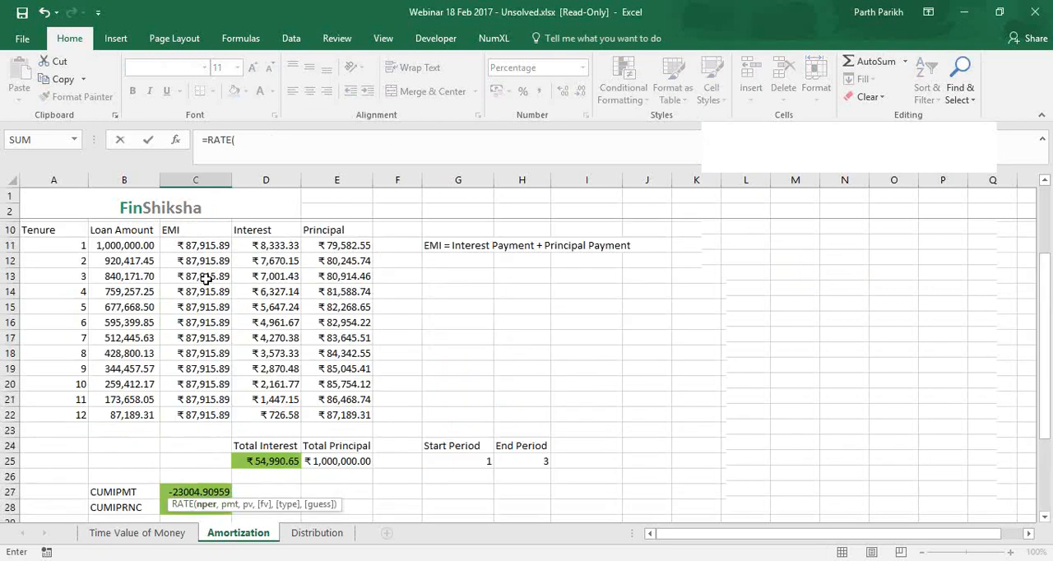
{"action": "scroll", "coordinate": [206, 280], "scroll_direction": "up", "scroll_amount": 2}
{"action": "left_click", "coordinate": [210, 288]}
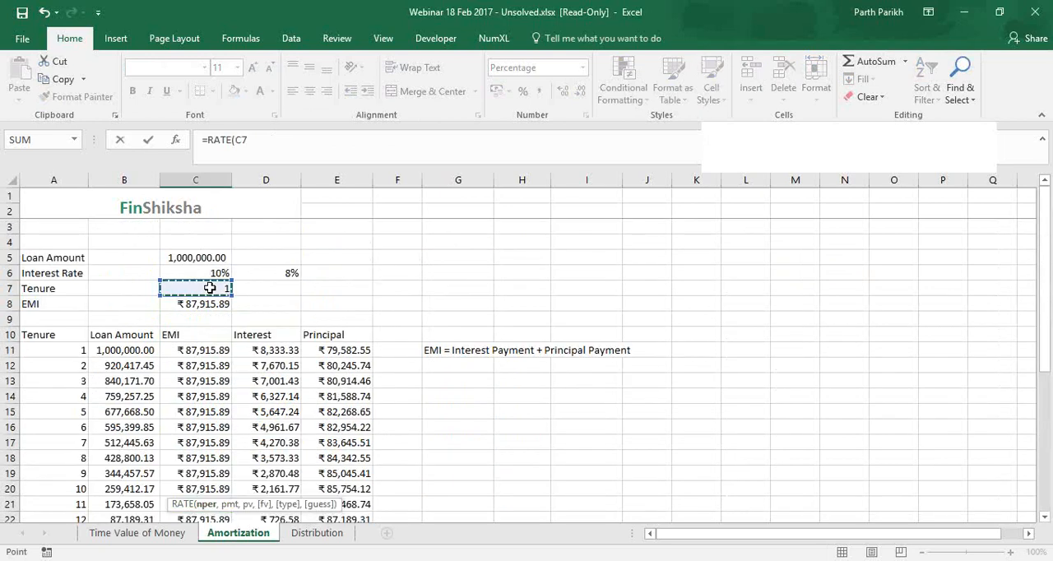
{"action": "type", "text": "*12,"}
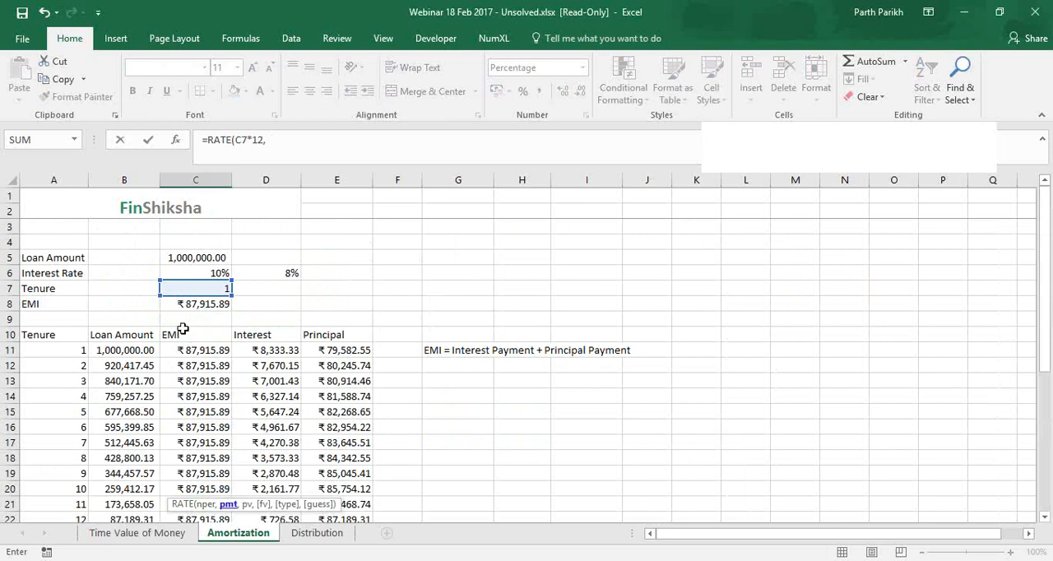
Complete the RATE formula with payment -C8, present value C5, an empty future value and type 0
{"action": "left_click", "coordinate": [197, 303]}
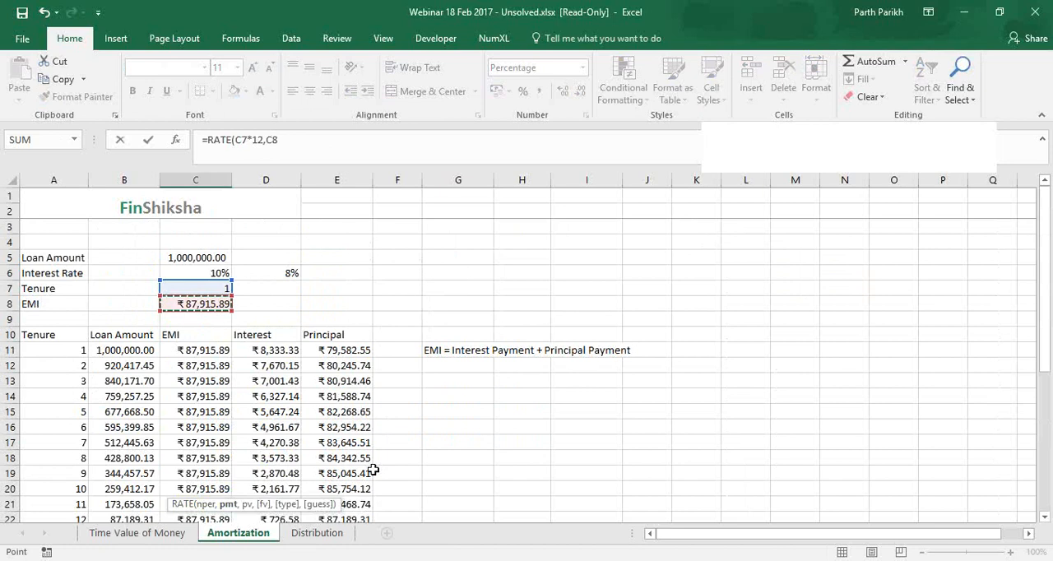
{"action": "type", "text": ","}
{"action": "left_click", "coordinate": [217, 261]}
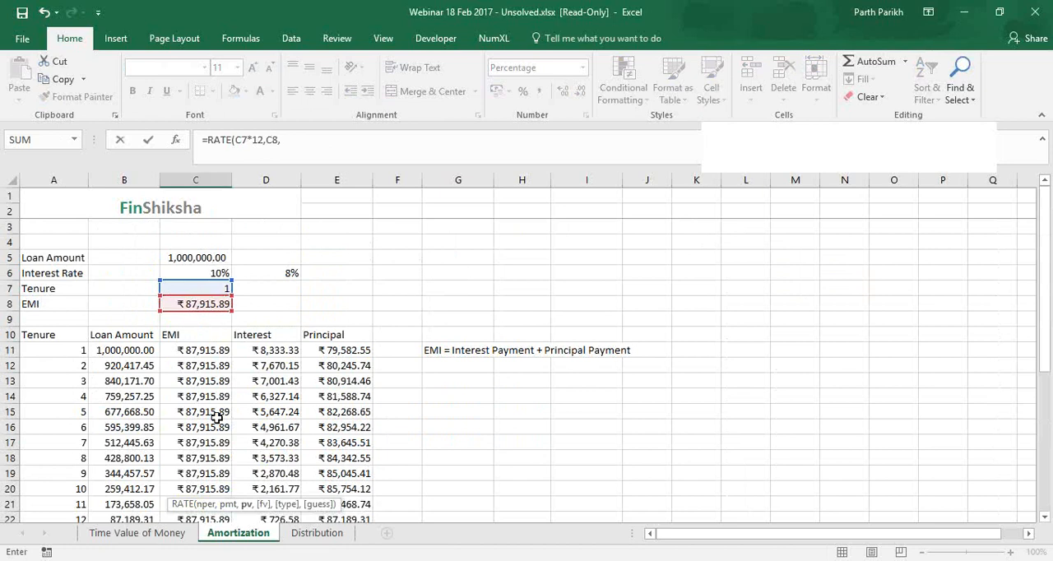
{"action": "left_click", "coordinate": [268, 142]}
{"action": "type", "text": "-"}
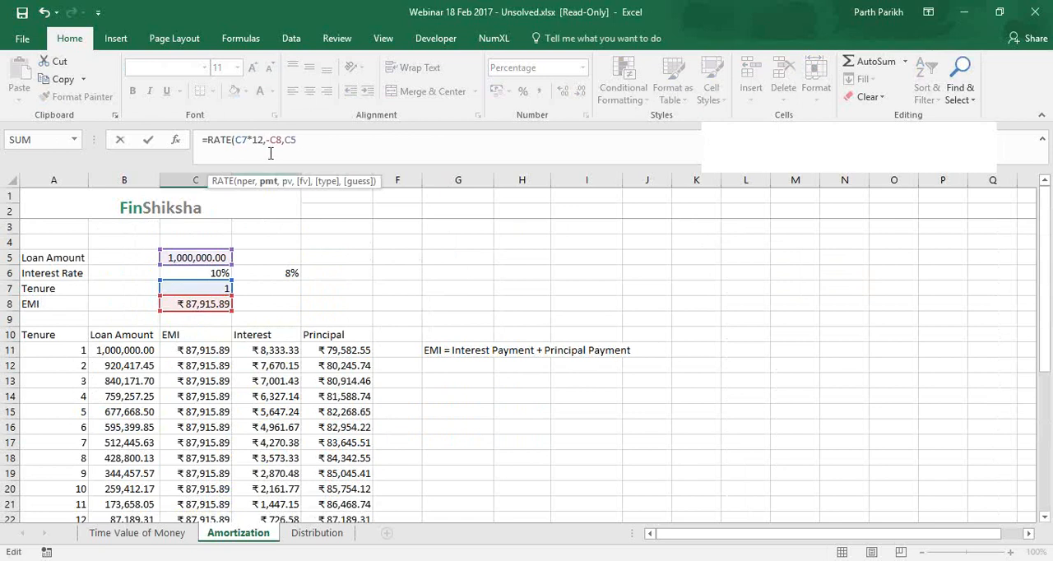
{"action": "left_click", "coordinate": [312, 140]}
{"action": "type", "text": ",,"}
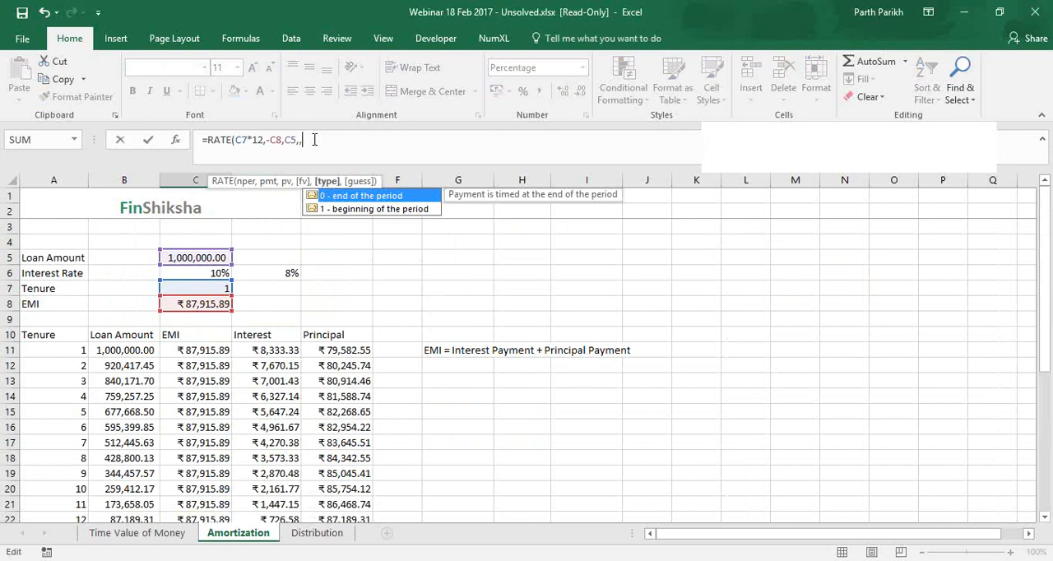
{"action": "type", "text": "0)"}
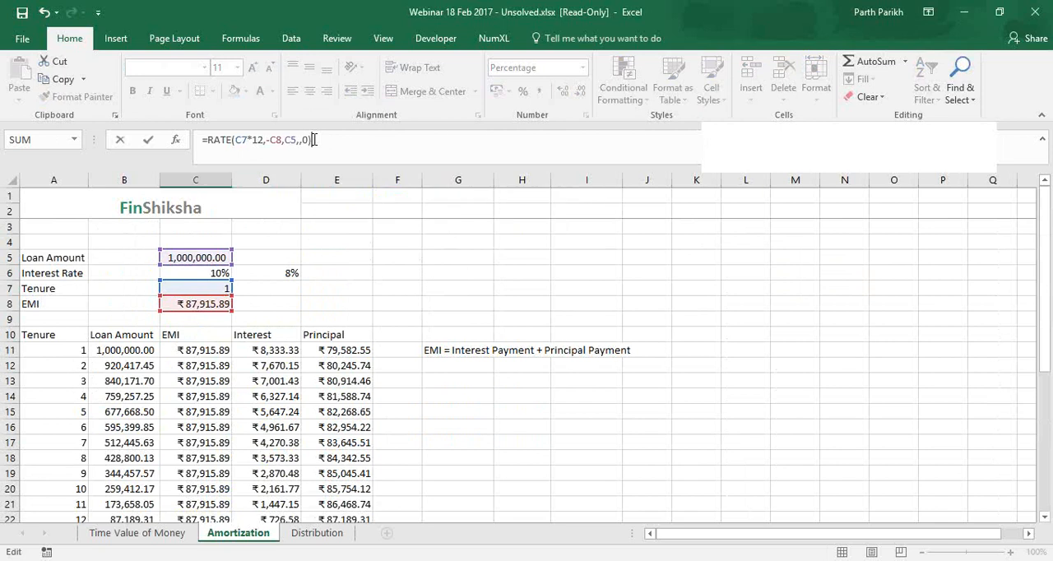
{"action": "key", "text": "Return"}
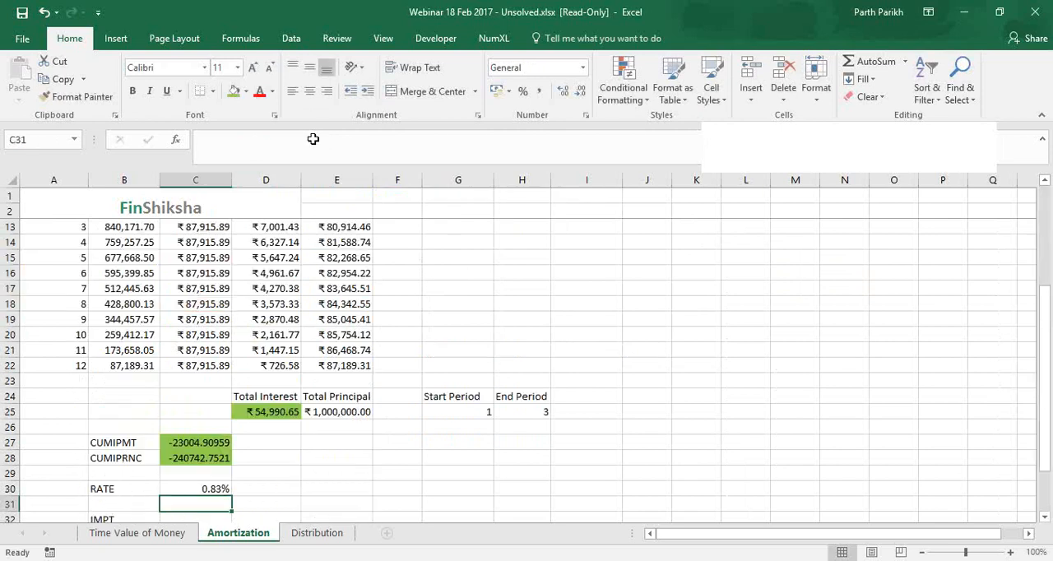
Annualise the RATE formula in C30 by multiplying it by 12 and compare it with the interest rate in C6
{"action": "left_click", "coordinate": [220, 493]}
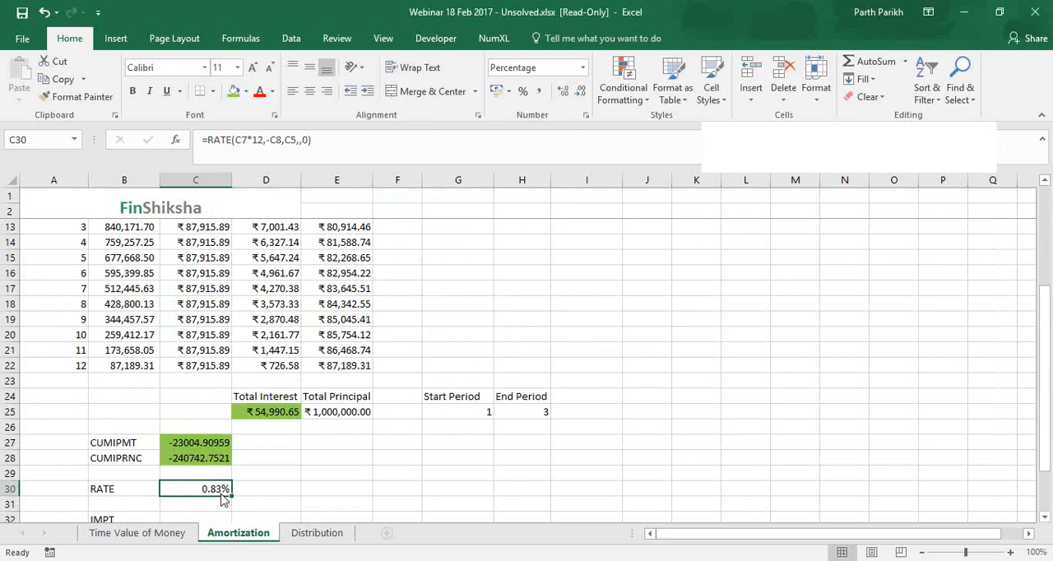
{"action": "left_click", "coordinate": [264, 144]}
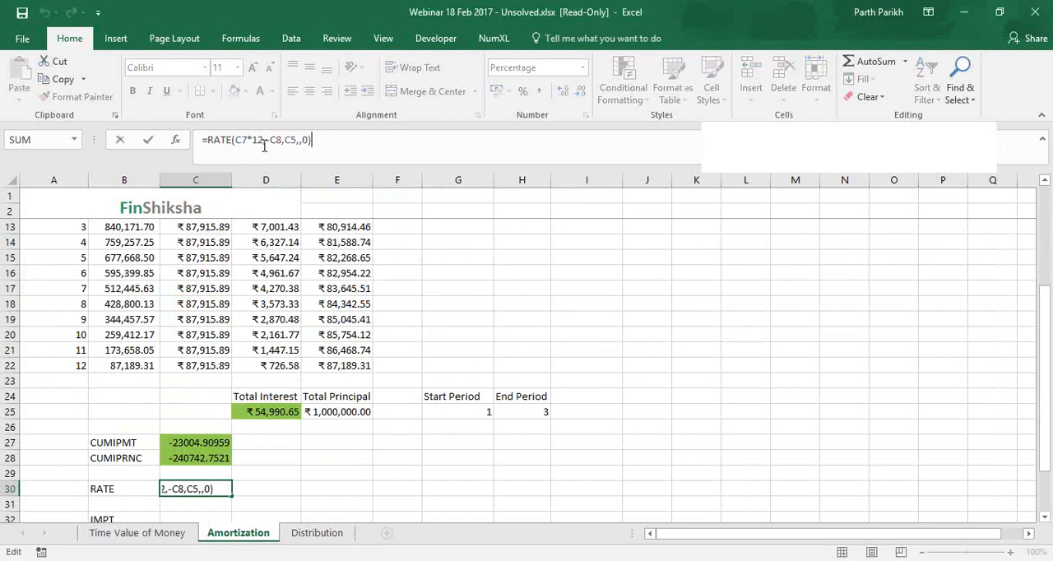
{"action": "type", "text": "*12"}
{"action": "key", "text": "Return"}
{"action": "left_click", "coordinate": [210, 488]}
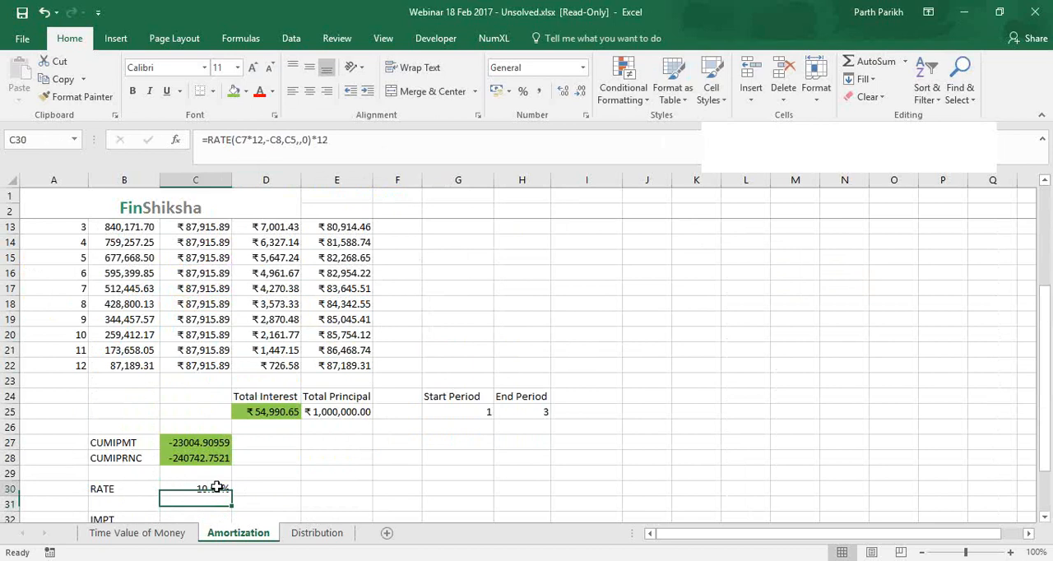
{"action": "scroll", "coordinate": [274, 434], "scroll_direction": "up", "scroll_amount": 3}
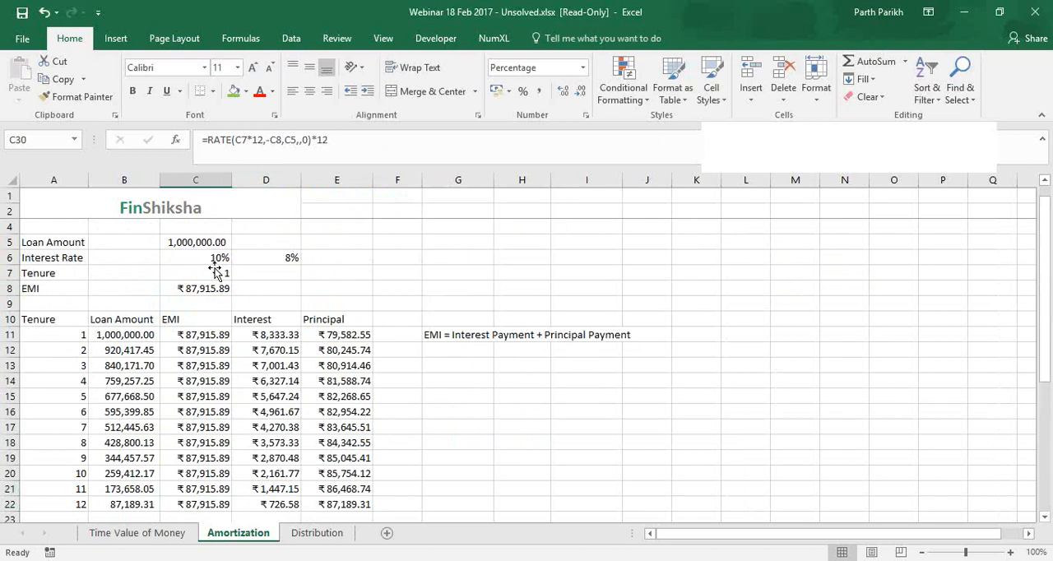
{"action": "left_click", "coordinate": [216, 260]}
Begin an IPMT formula in C32 with the monthly rate C6/12
{"action": "scroll", "coordinate": [222, 362], "scroll_direction": "down", "scroll_amount": 5}
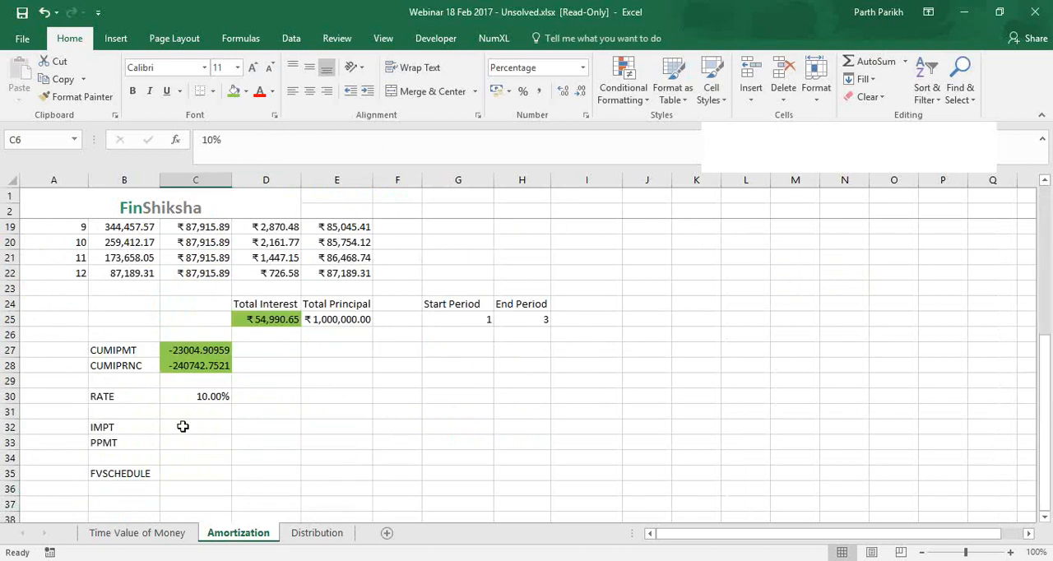
{"action": "left_click", "coordinate": [182, 426]}
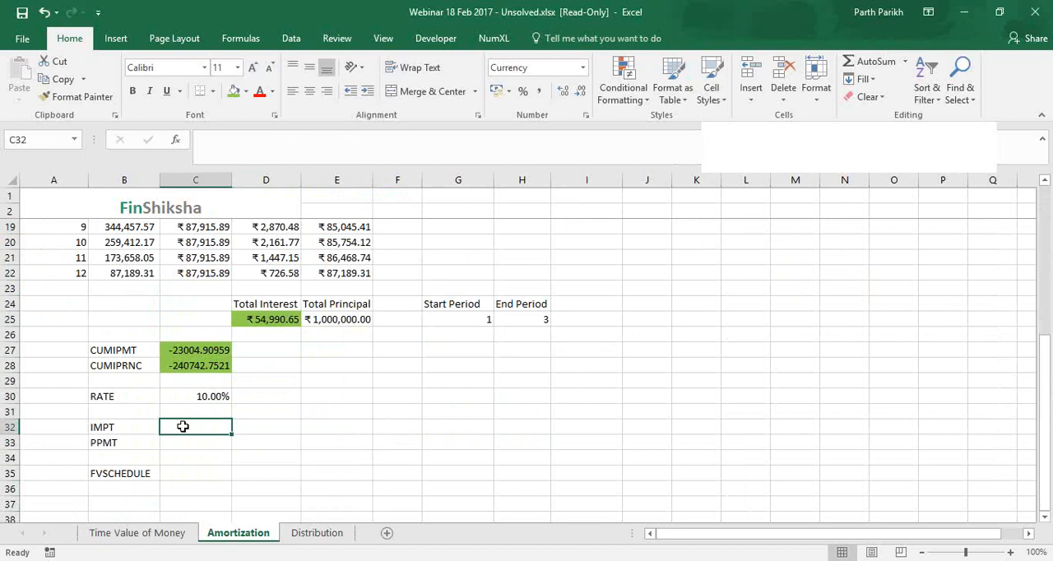
{"action": "type", "text": "=i"}
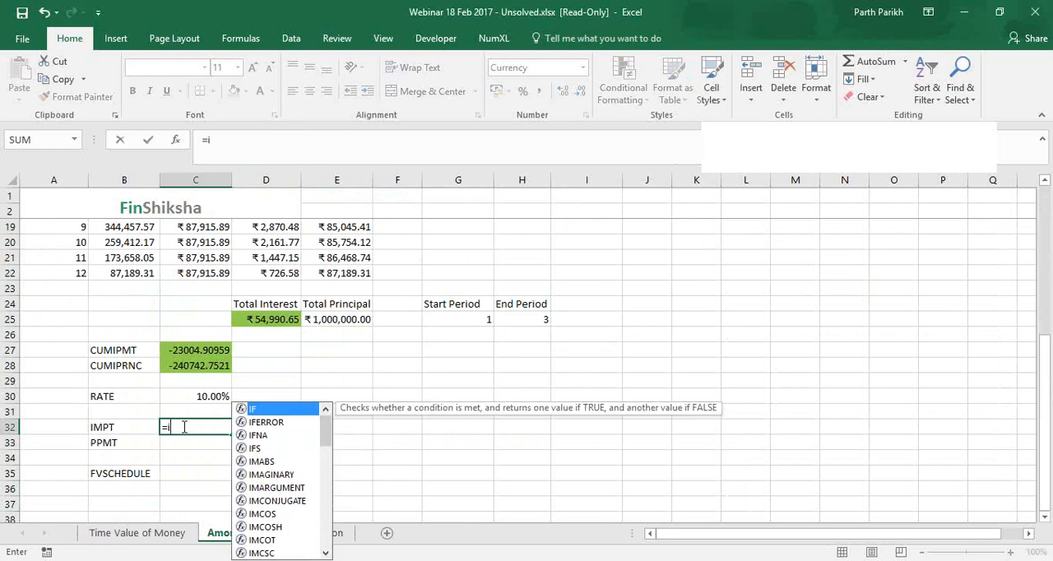
{"action": "type", "text": "m"}
{"action": "key", "text": "BackSpace"}
{"action": "type", "text": "p"}
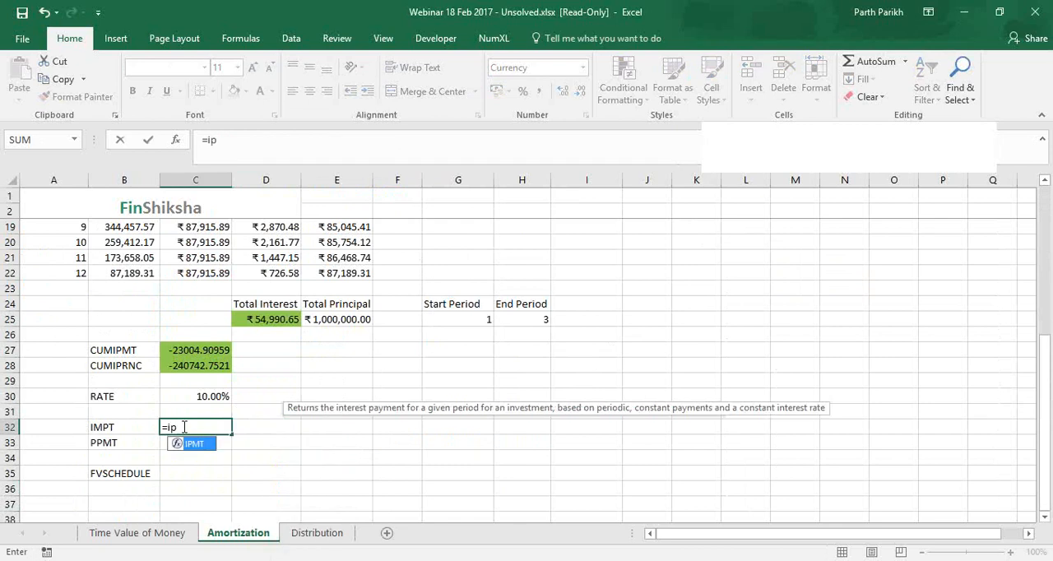
{"action": "type", "text": "mt"}
{"action": "key", "text": "Tab"}
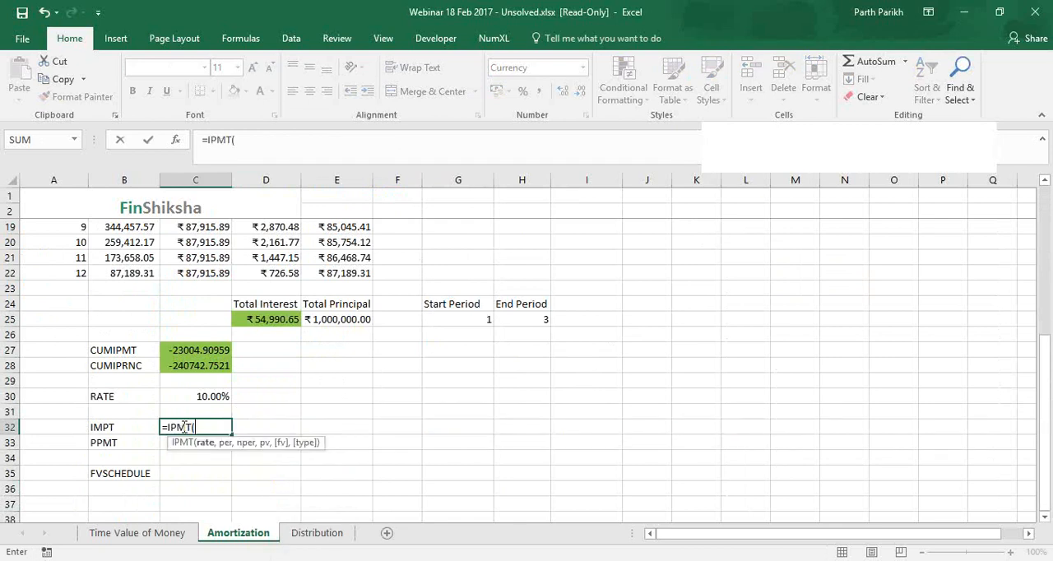
{"action": "key", "text": "BackSpace"}
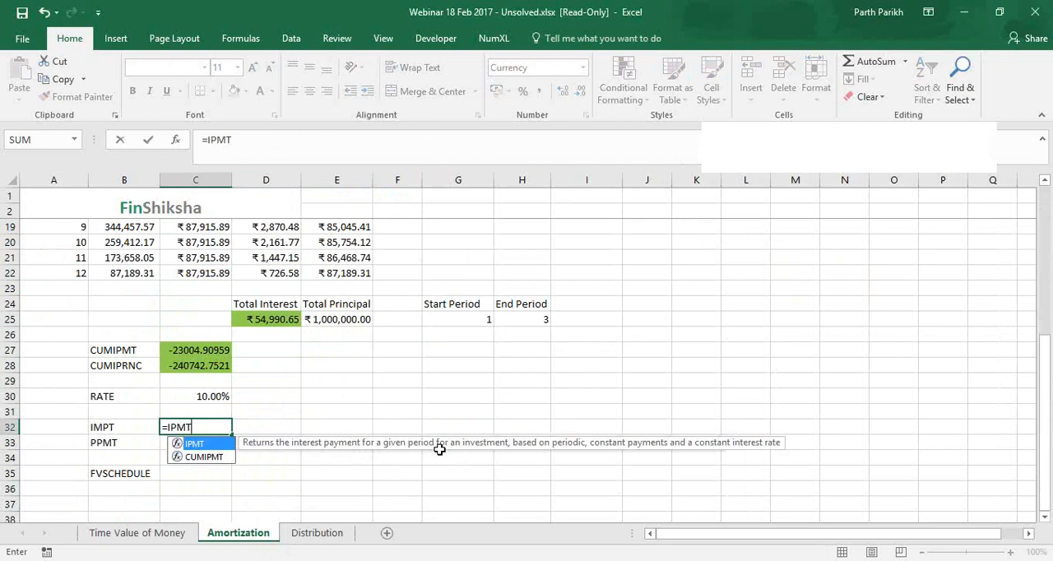
{"action": "type", "text": "("}
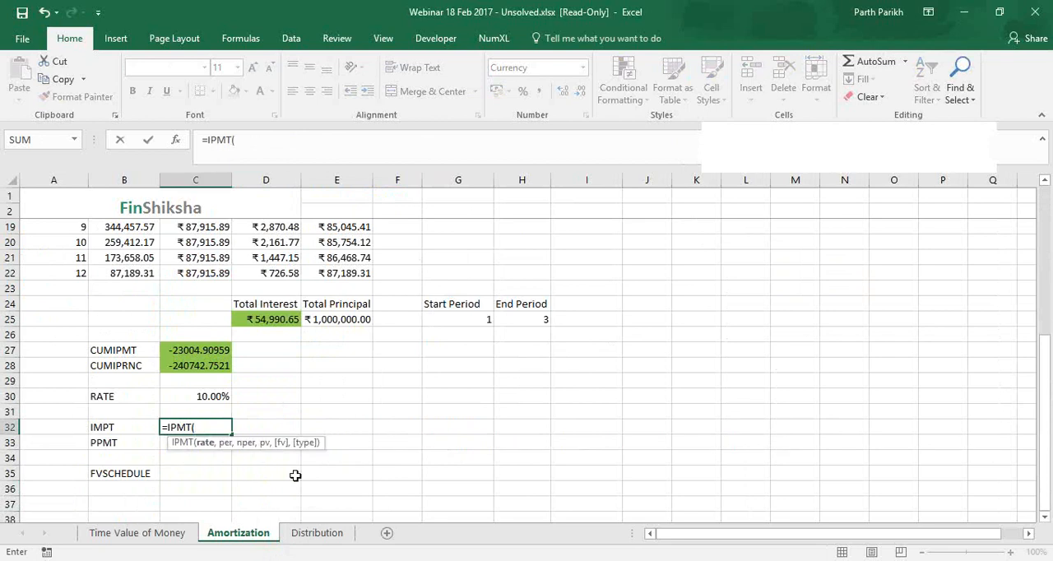
{"action": "scroll", "coordinate": [295, 475], "scroll_direction": "up", "scroll_amount": 5}
{"action": "left_click", "coordinate": [217, 275]}
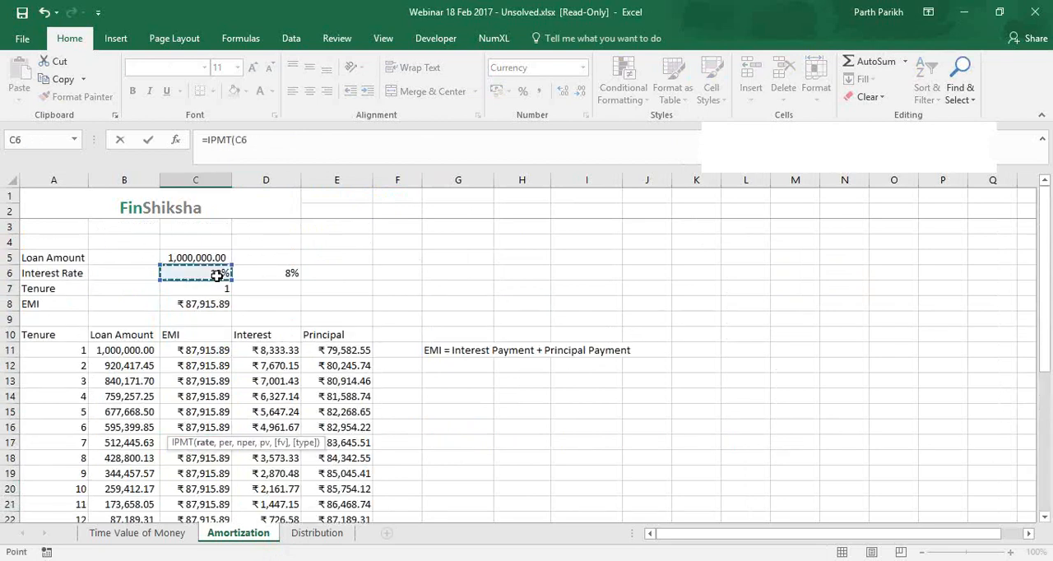
{"action": "type", "text": "/12,"}
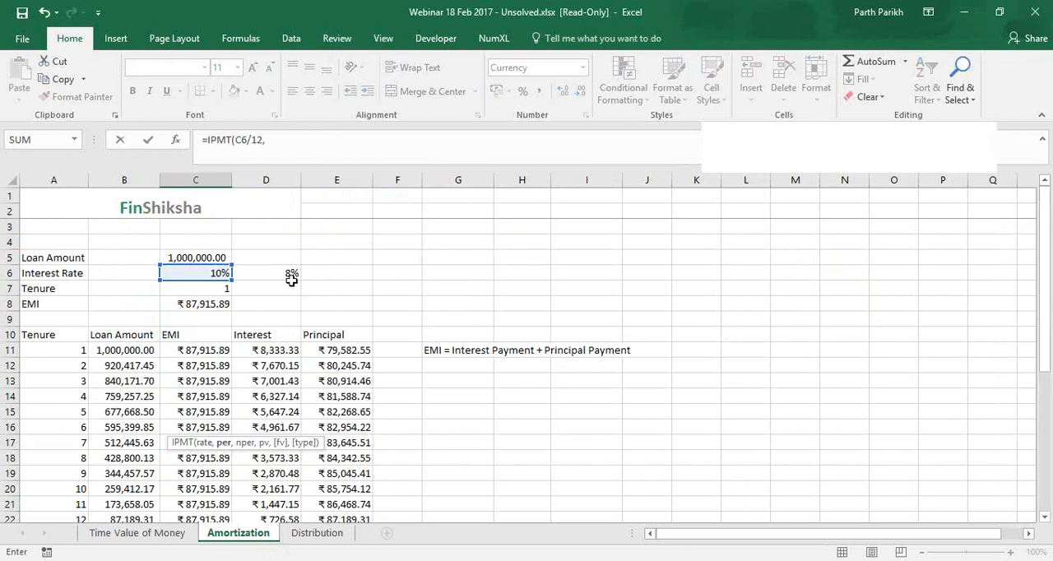
Give the IPMT formula the period A11 and the number of periods C7*12
{"action": "left_click", "coordinate": [319, 144]}
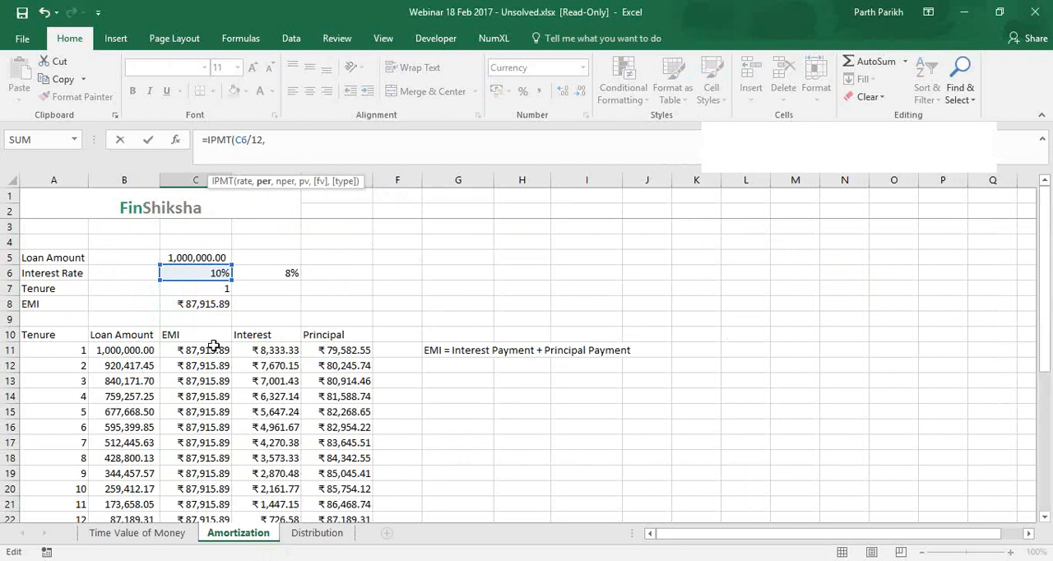
{"action": "left_click", "coordinate": [78, 350]}
{"action": "type", "text": ","}
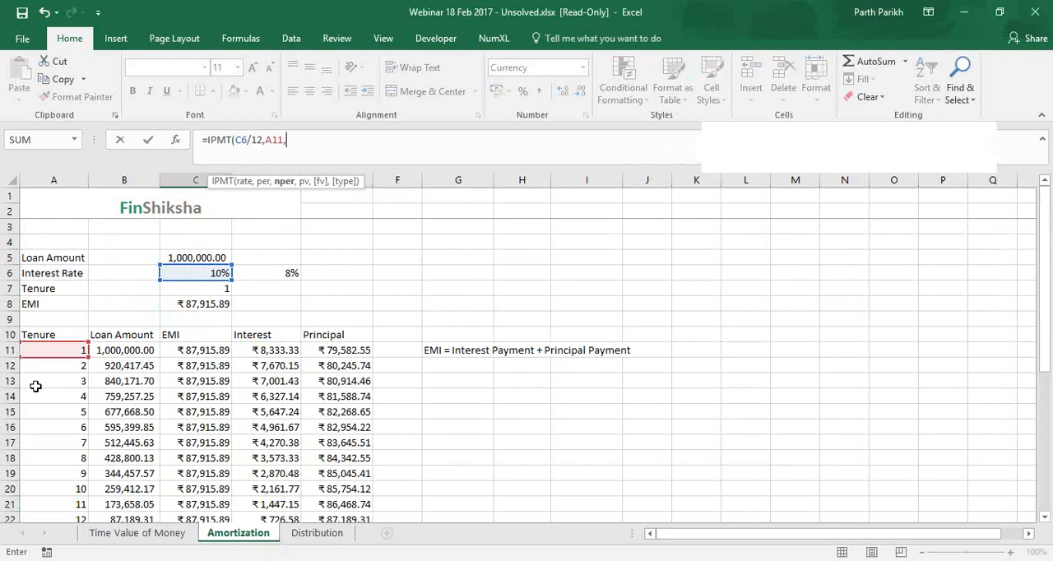
{"action": "left_click", "coordinate": [218, 292]}
{"action": "type", "text": "*12"}
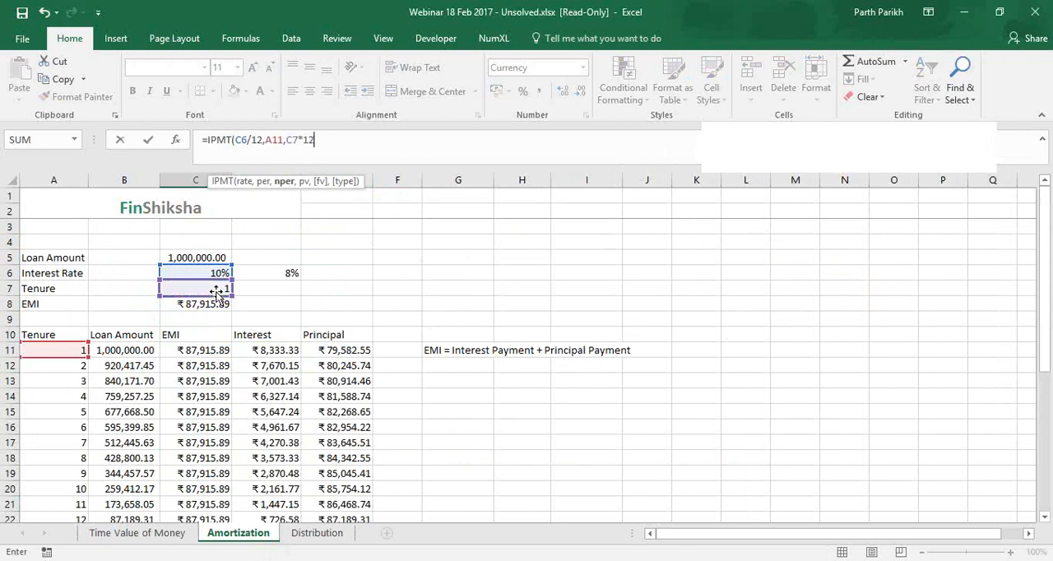
{"action": "type", "text": ","}
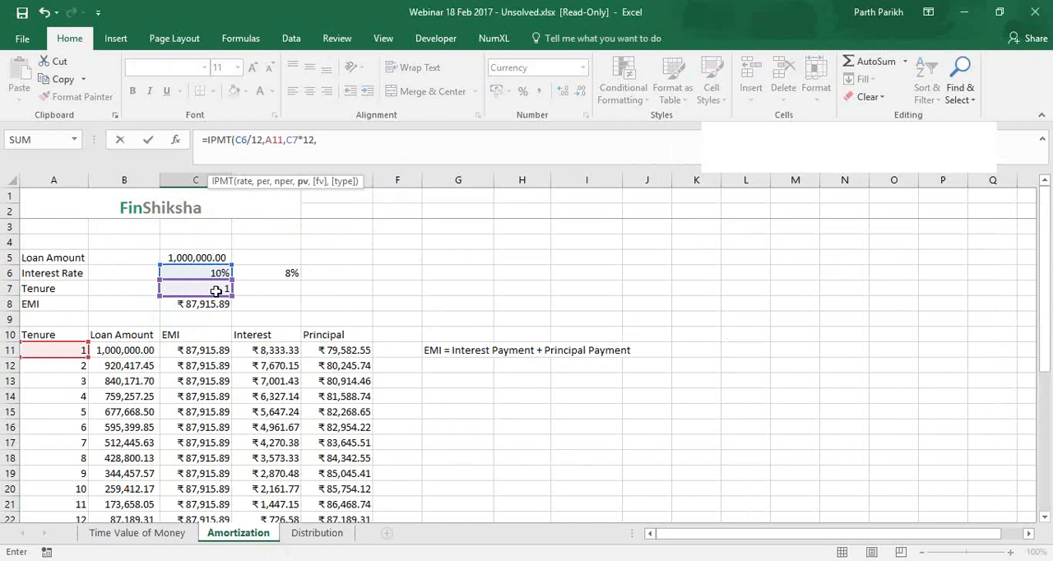
Complete the IPMT formula with present value C5, an empty future value and type 0, and compare it with the interest in D11
{"action": "left_click", "coordinate": [197, 257]}
{"action": "type", "text": ","}
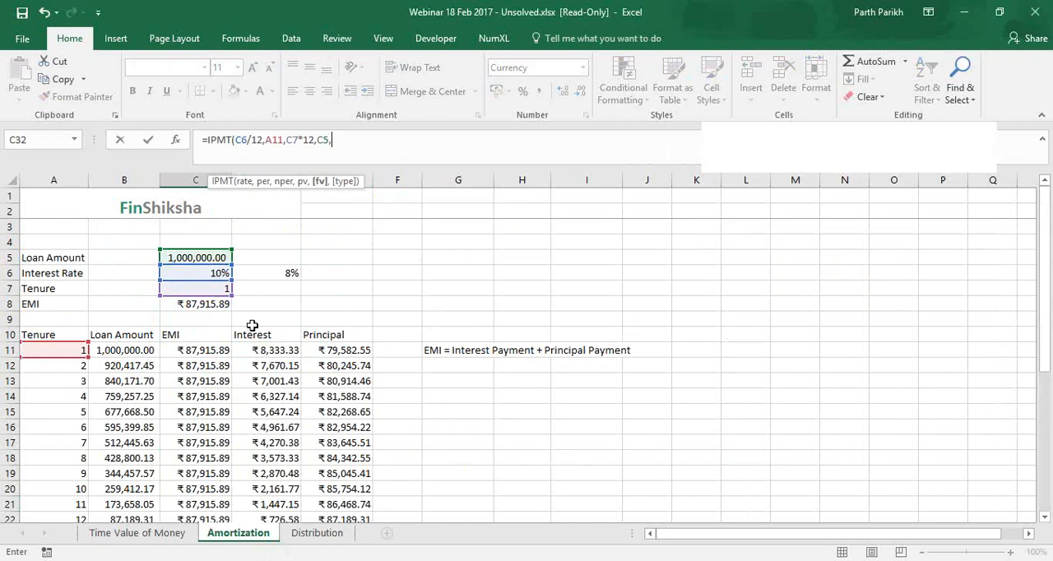
{"action": "type", "text": ",0)"}
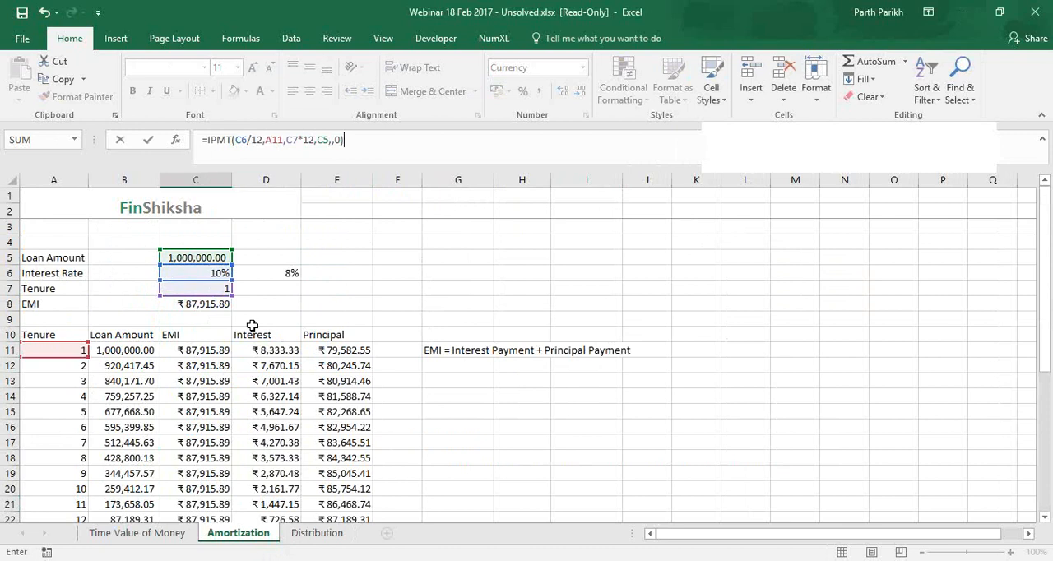
{"action": "key", "text": "Return"}
{"action": "key", "text": "Up"}
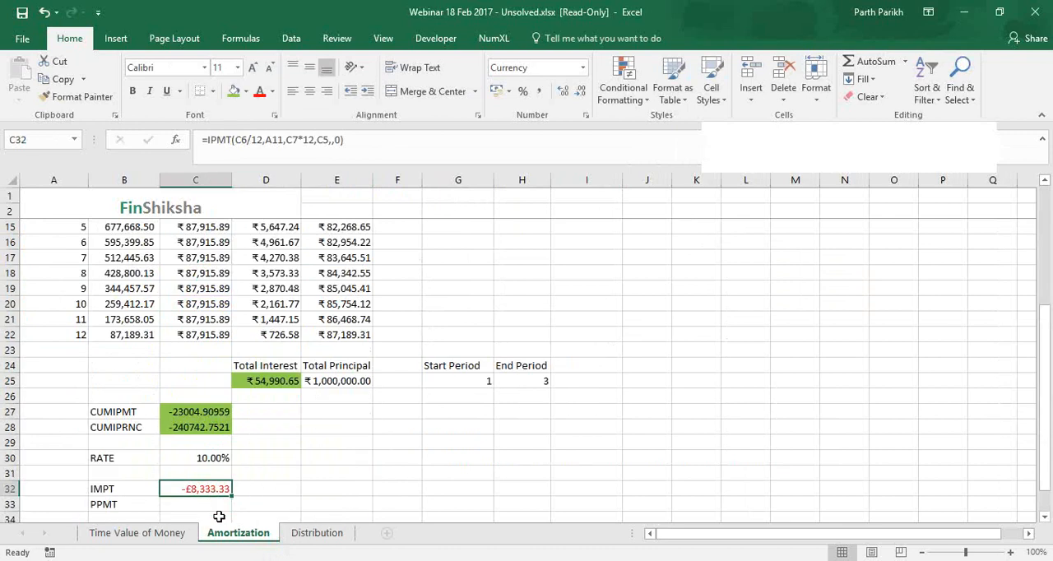
{"action": "scroll", "coordinate": [218, 444], "scroll_direction": "up", "scroll_amount": 2}
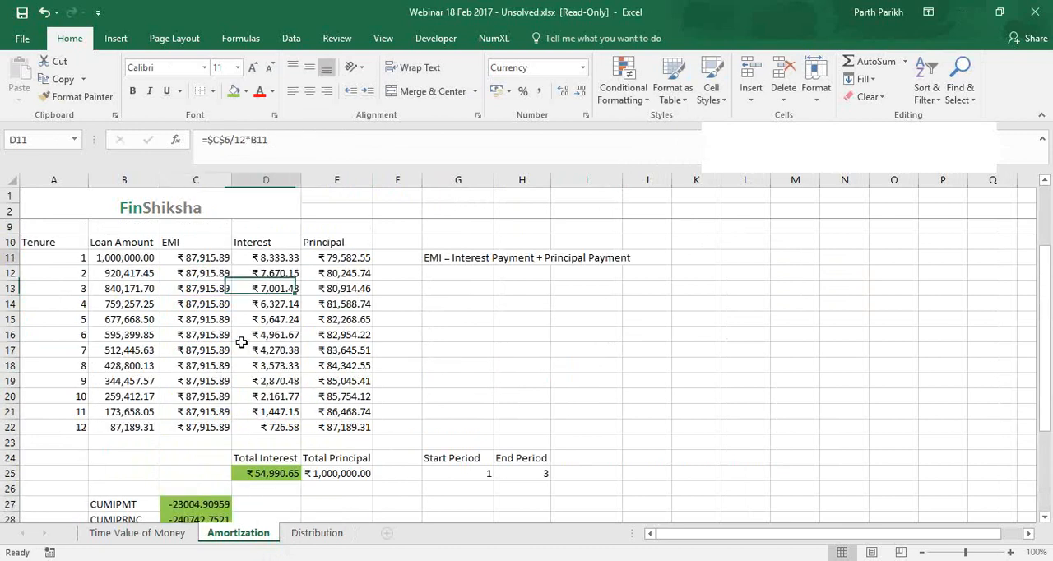
Replace the period reference A11 in the C32 IPMT formula with the start period cell G25 and compare it with the schedule's interest
{"action": "scroll", "coordinate": [242, 341], "scroll_direction": "down", "scroll_amount": 2}
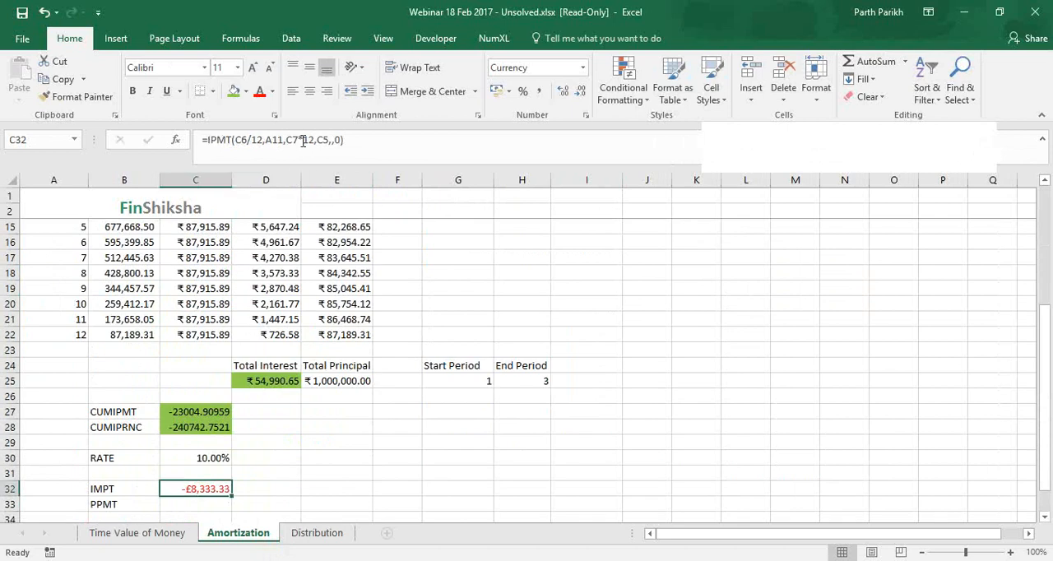
{"action": "left_click", "coordinate": [283, 139]}
{"action": "key", "text": "BackSpace"}
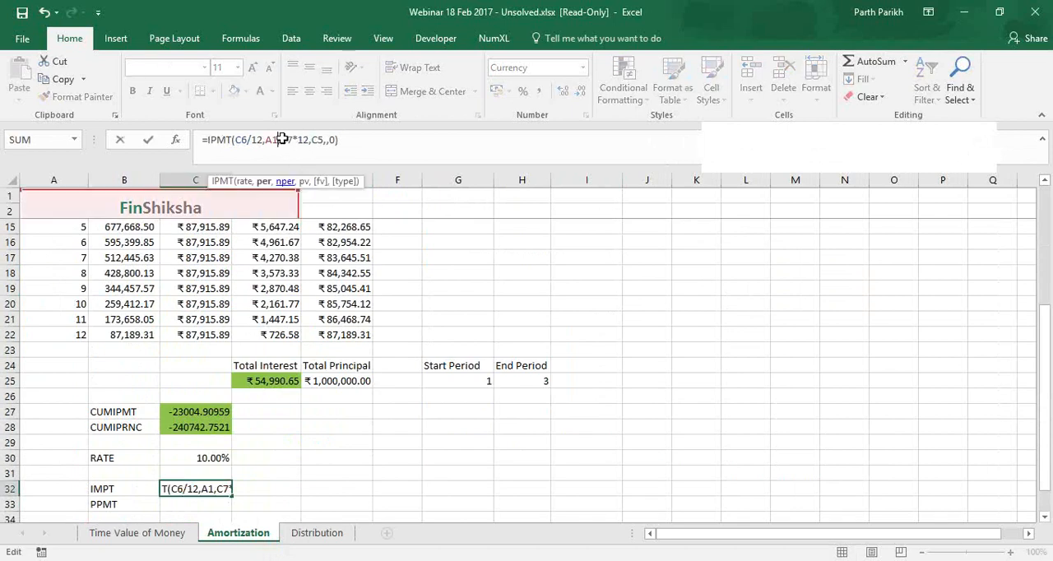
{"action": "key", "text": "BackSpace"}
{"action": "key", "text": "BackSpace"}
{"action": "left_click", "coordinate": [458, 381]}
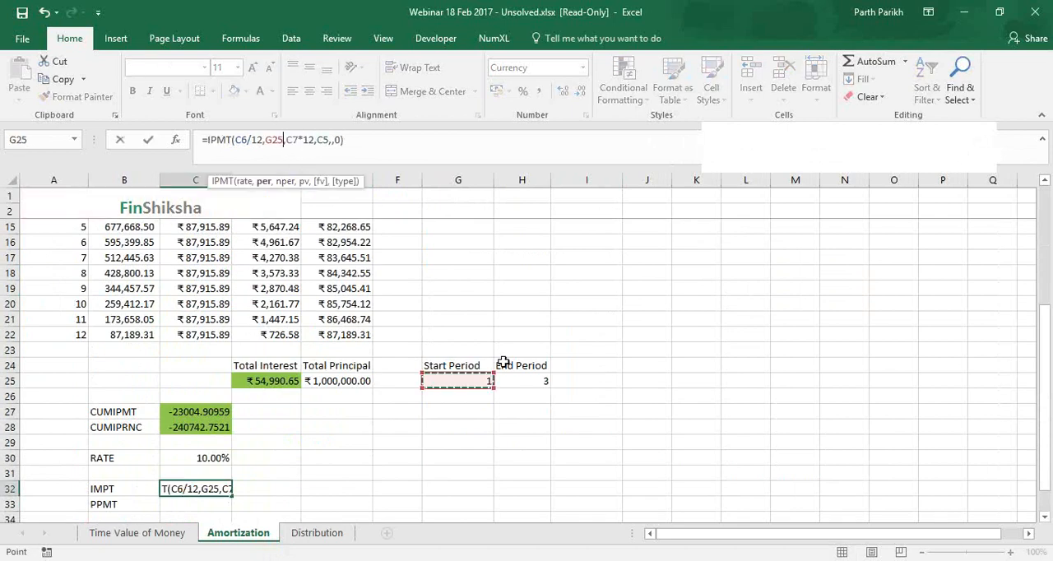
{"action": "key", "text": "Return"}
{"action": "key", "text": "Up"}
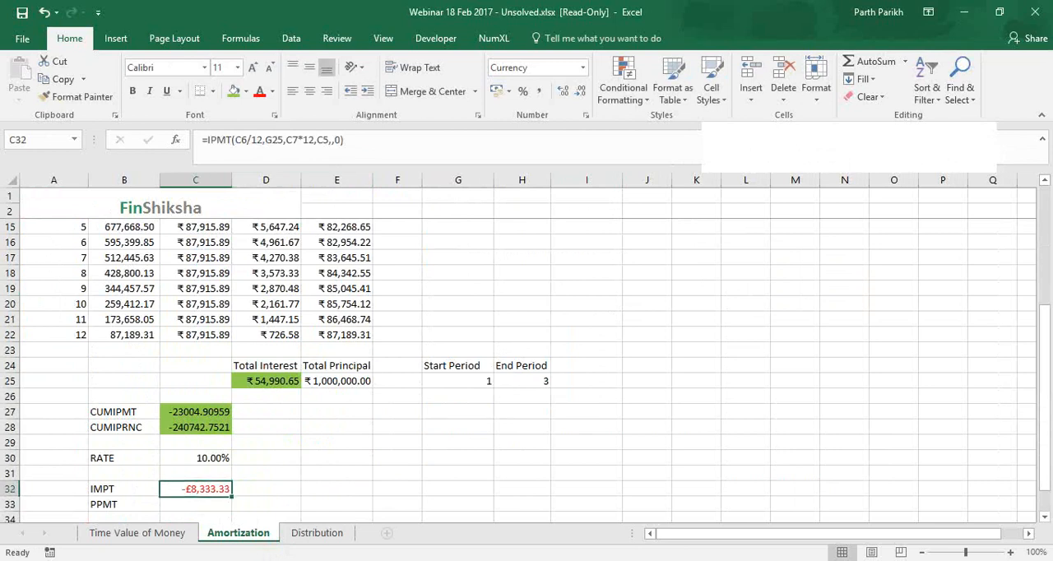
{"action": "scroll", "coordinate": [272, 258], "scroll_direction": "up", "scroll_amount": 2}
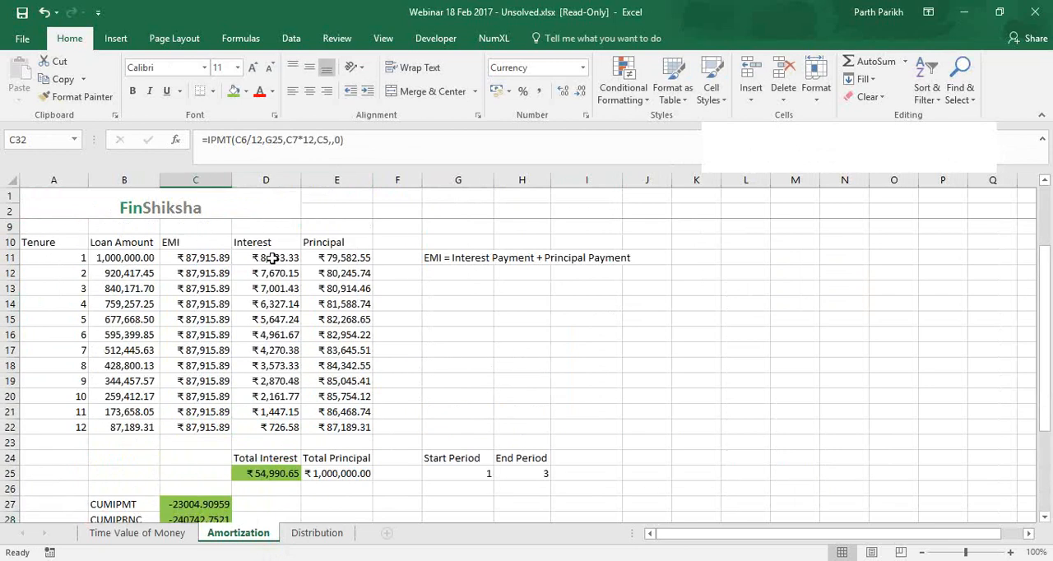
Set the start period in G25 to 3 and compare the IPMT result with the third month's interest in D13
{"action": "scroll", "coordinate": [423, 425], "scroll_direction": "down", "scroll_amount": 1}
{"action": "left_click", "coordinate": [464, 428]}
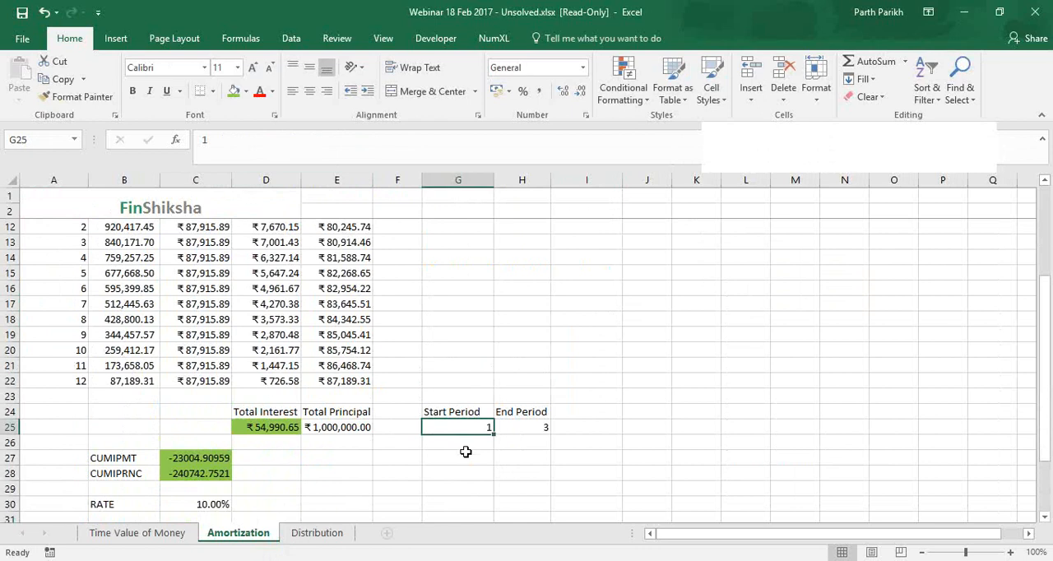
{"action": "scroll", "coordinate": [466, 452], "scroll_direction": "down", "scroll_amount": 1}
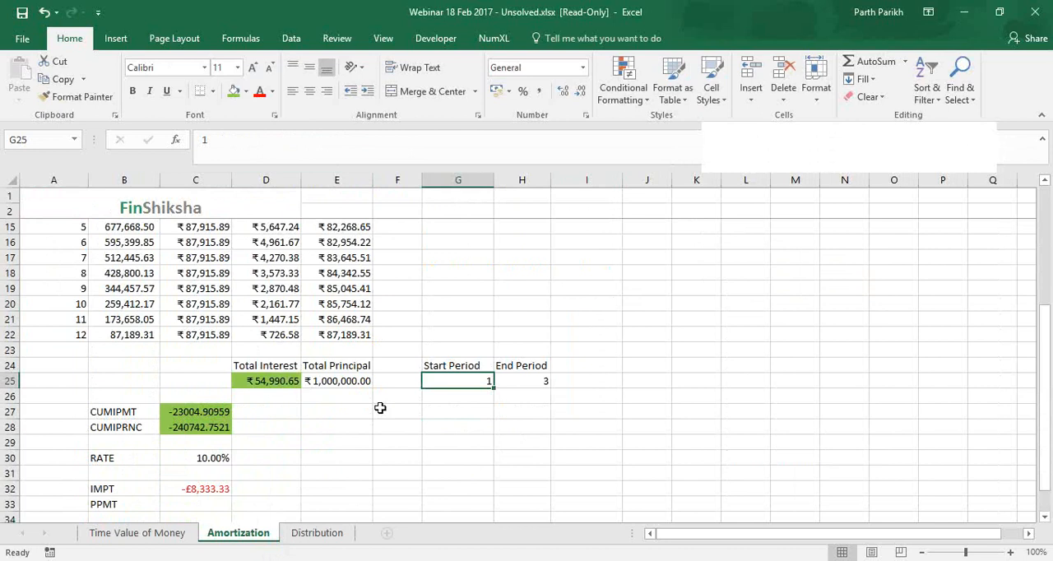
{"action": "type", "text": "3"}
{"action": "key", "text": "Return"}
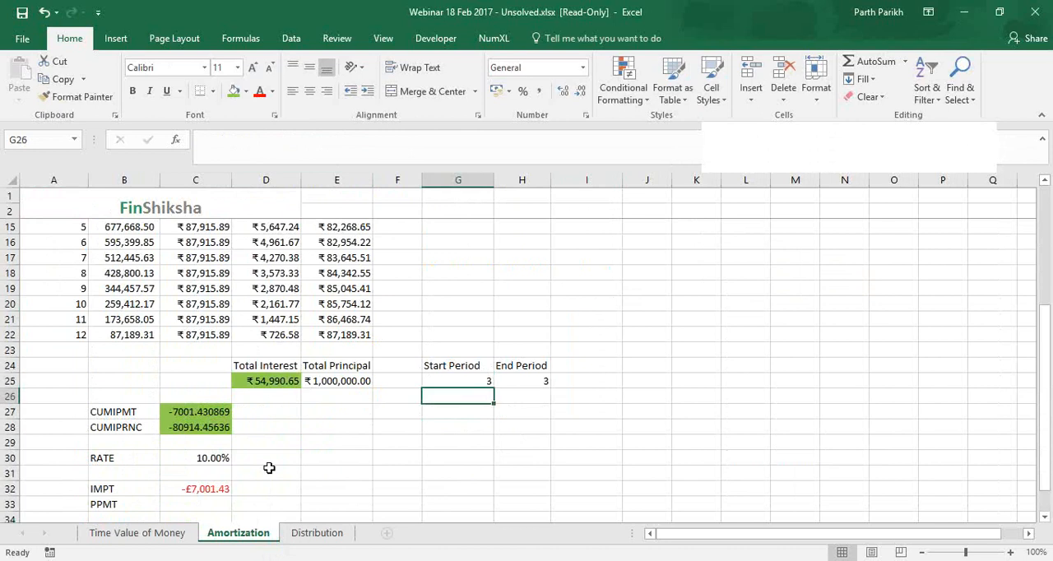
{"action": "left_click", "coordinate": [206, 489]}
{"action": "scroll", "coordinate": [282, 326], "scroll_direction": "up", "scroll_amount": 1}
{"action": "left_click", "coordinate": [277, 240]}
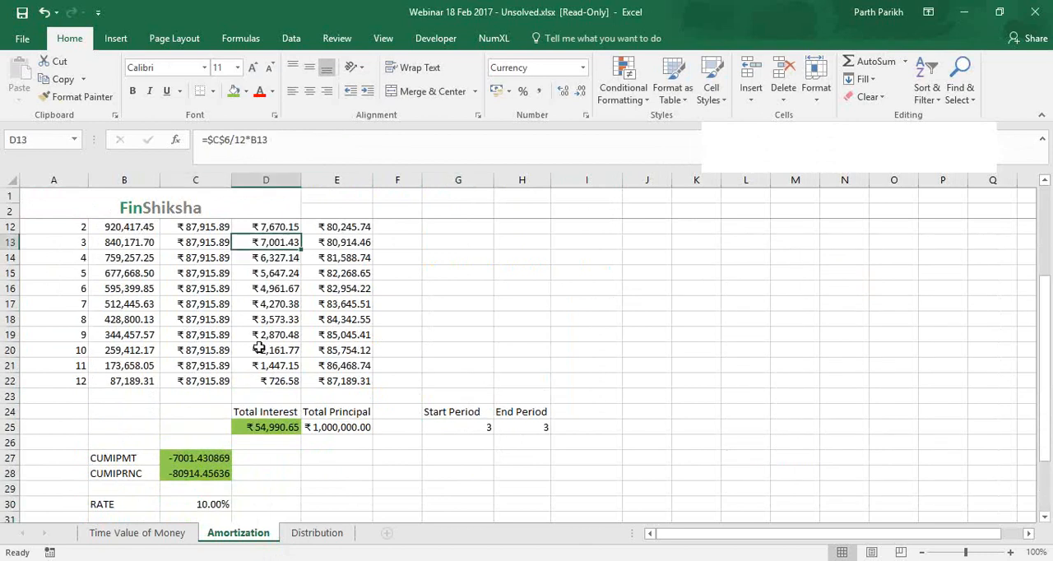
{"action": "scroll", "coordinate": [258, 347], "scroll_direction": "down", "scroll_amount": 1}
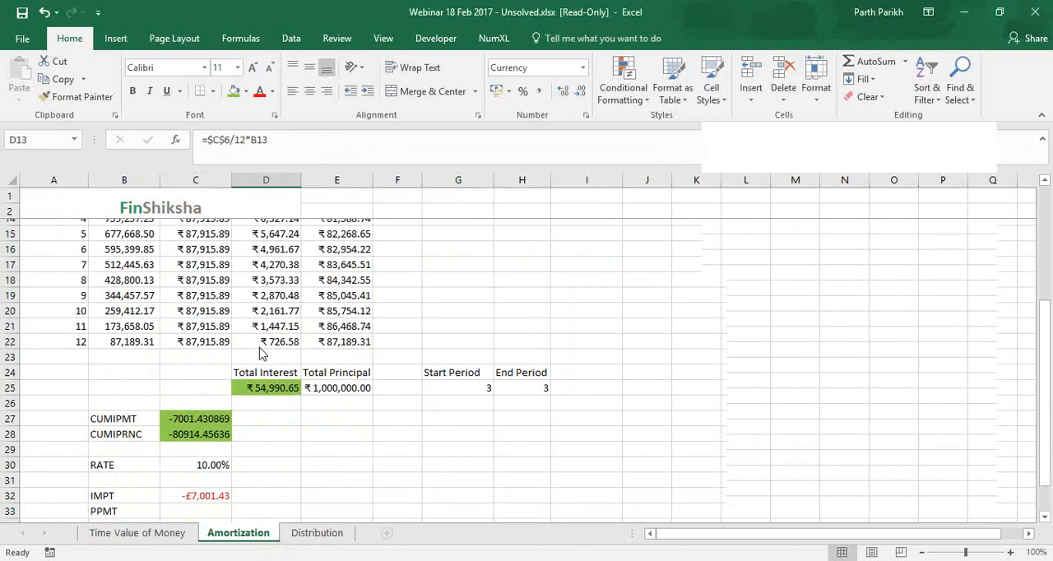
Begin a PPMT formula in C33 with the monthly rate C6/12
{"action": "left_click", "coordinate": [202, 504]}
{"action": "scroll", "coordinate": [212, 487], "scroll_direction": "down", "scroll_amount": 1}
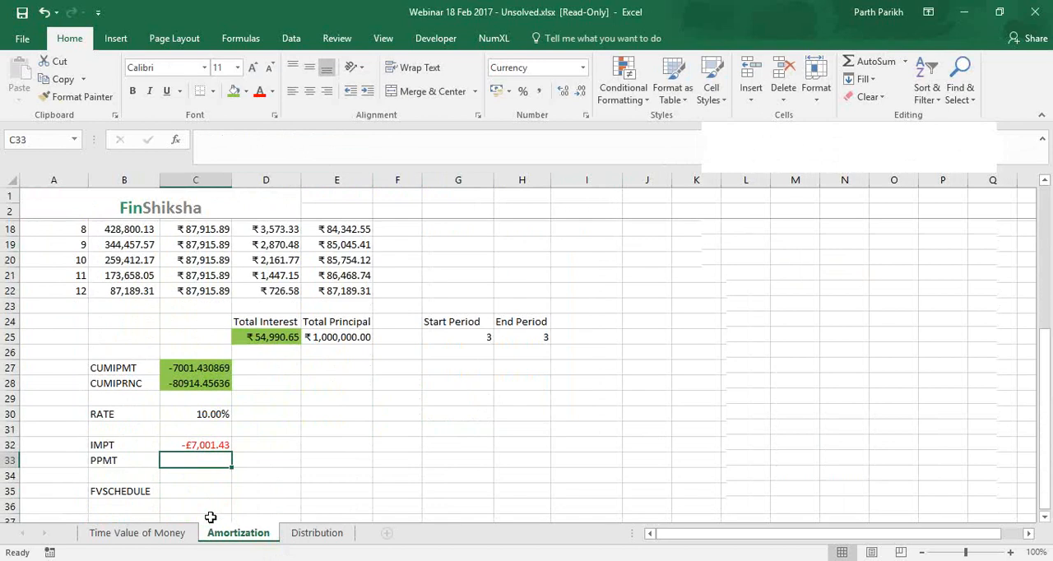
{"action": "type", "text": "="}
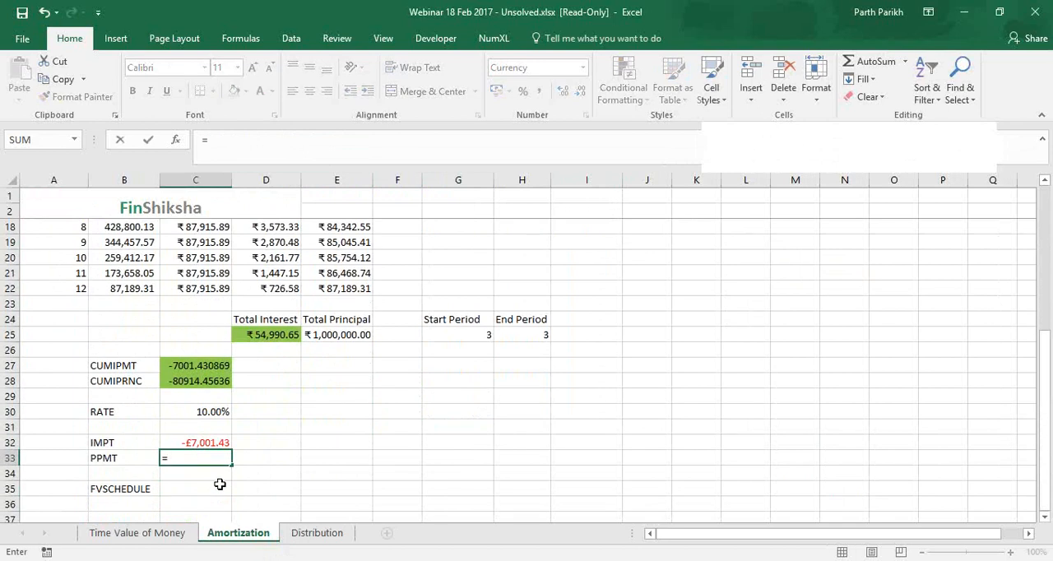
{"action": "type", "text": "ppm"}
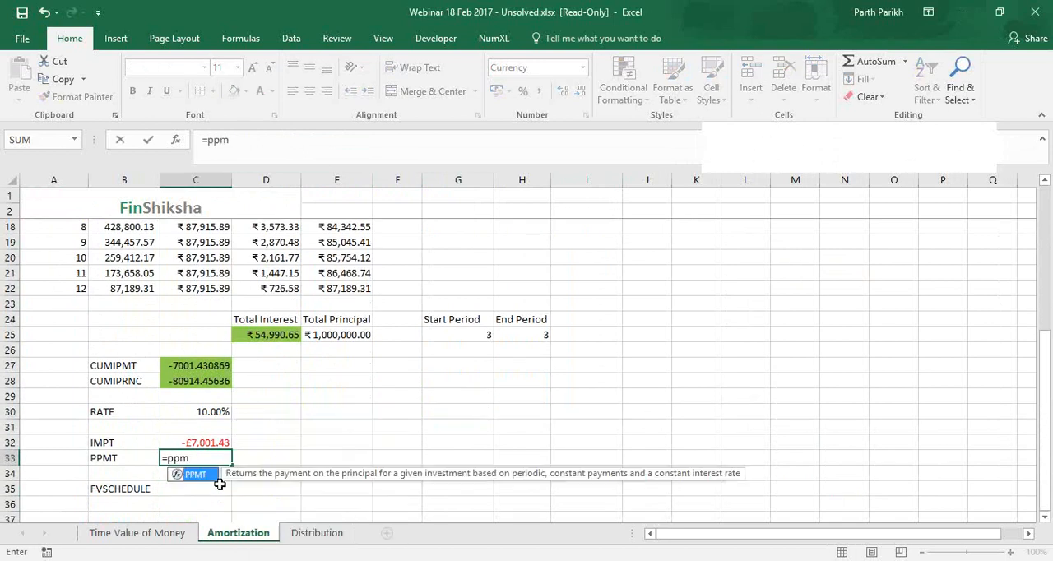
{"action": "key", "text": "Tab"}
{"action": "scroll", "coordinate": [219, 484], "scroll_direction": "up", "scroll_amount": 4}
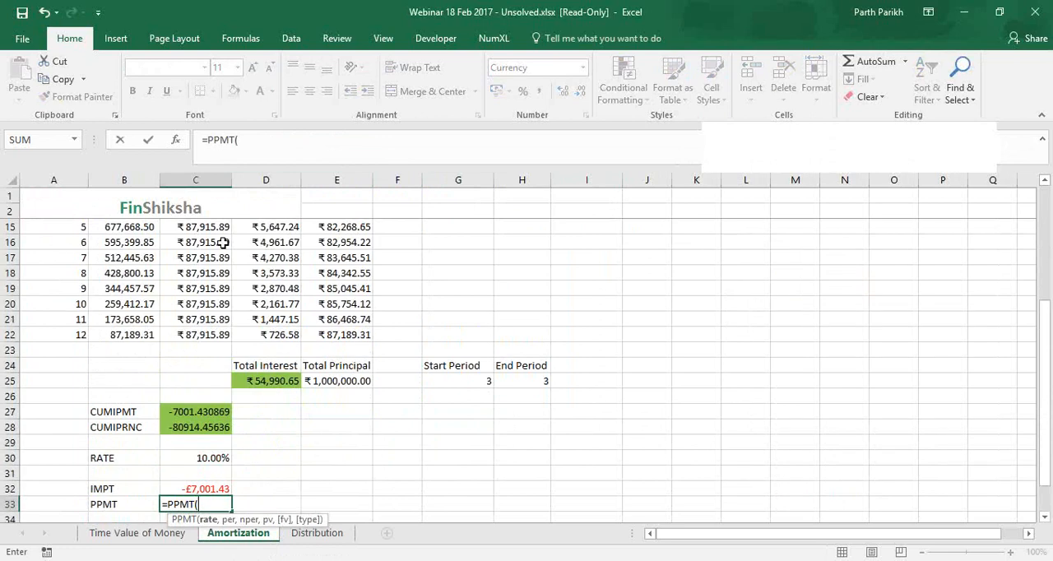
{"action": "left_click", "coordinate": [222, 227]}
{"action": "type", "text": "/12,"}
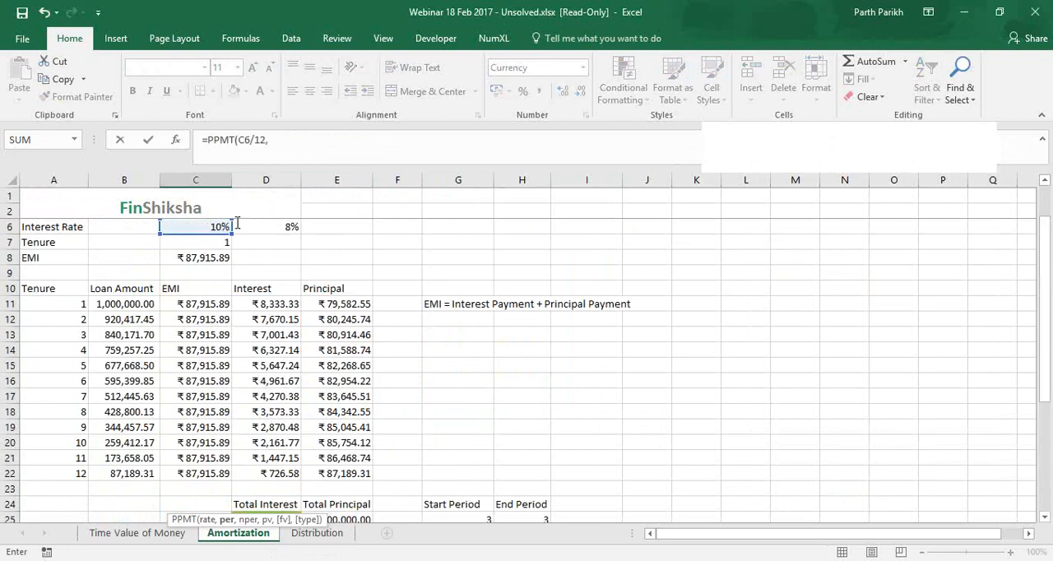
{"action": "key", "text": "F2"}
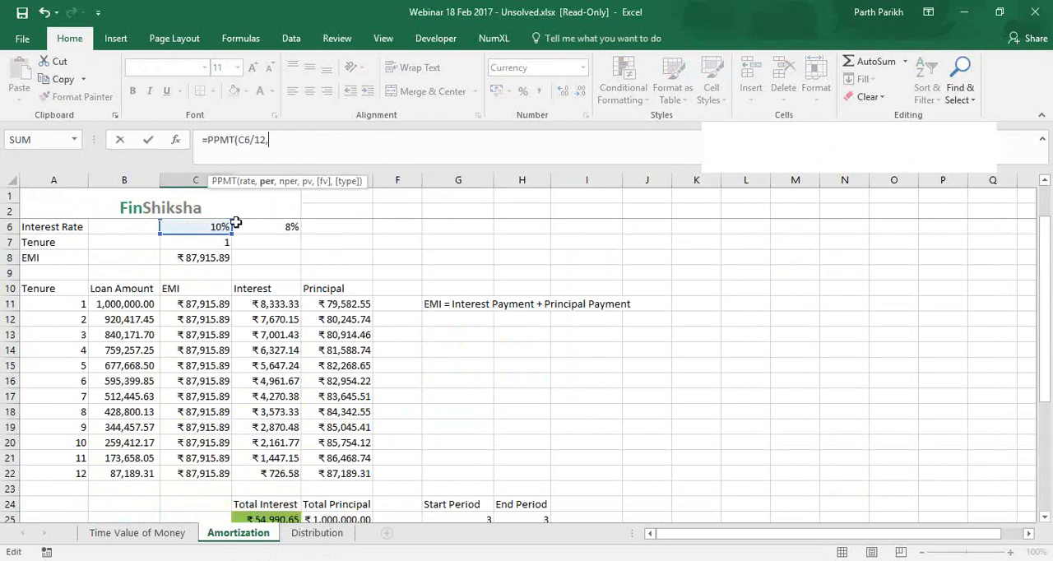
Give the PPMT formula the period G25 and the number of periods C7*12
{"action": "left_click", "coordinate": [473, 518]}
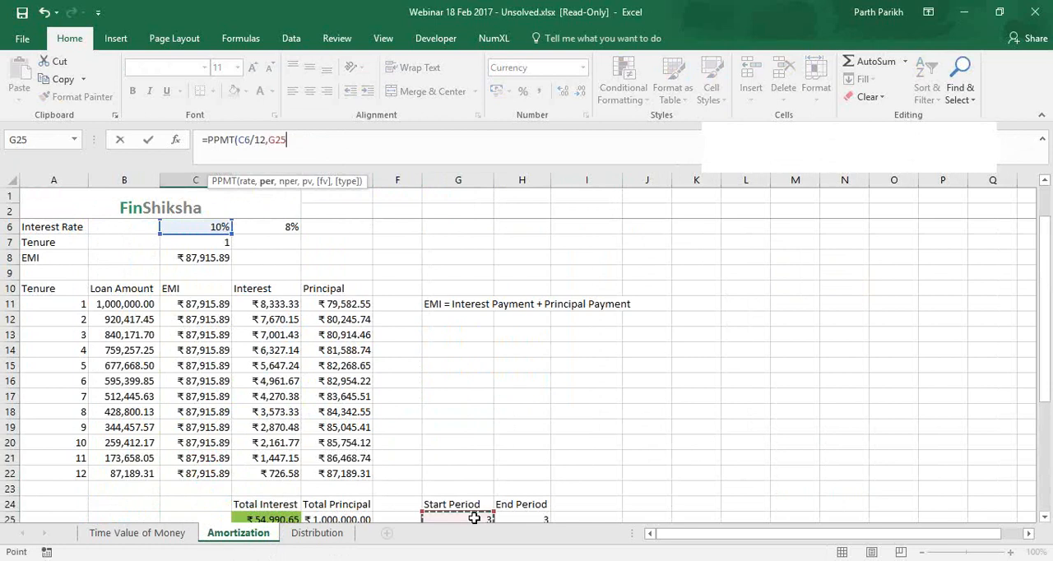
{"action": "type", "text": ","}
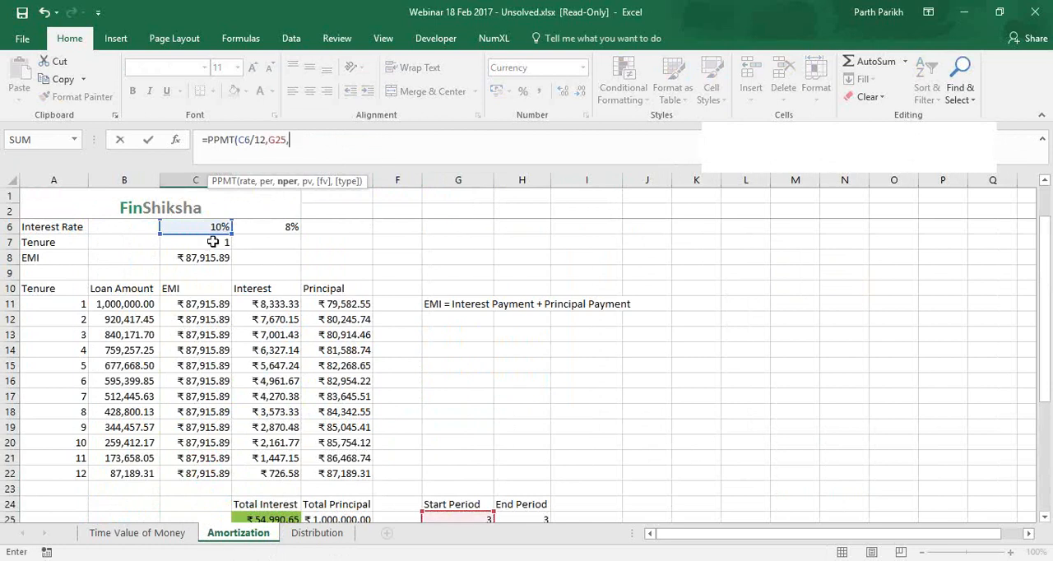
{"action": "left_click", "coordinate": [213, 242]}
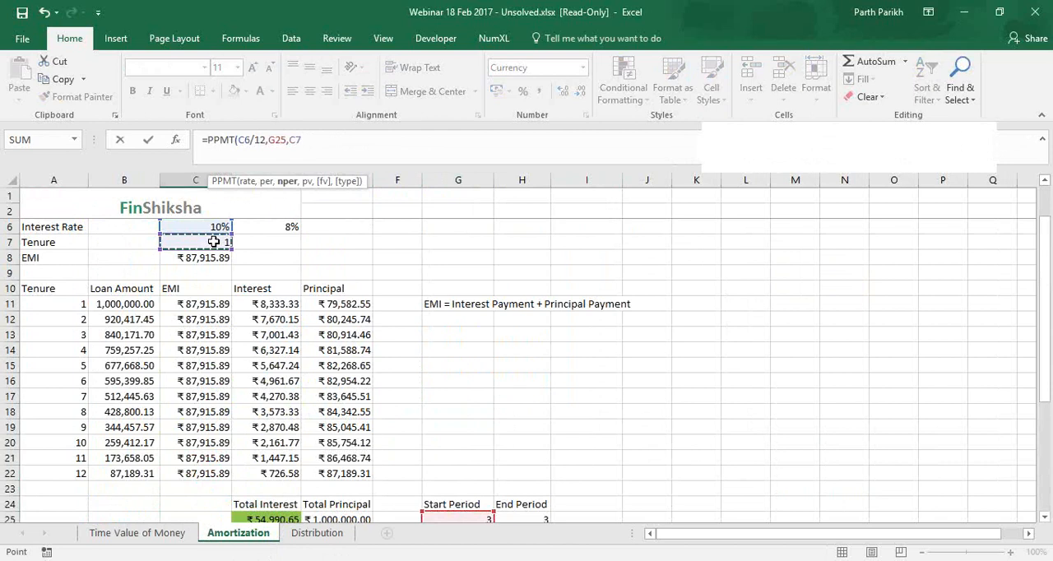
{"action": "type", "text": "*12,"}
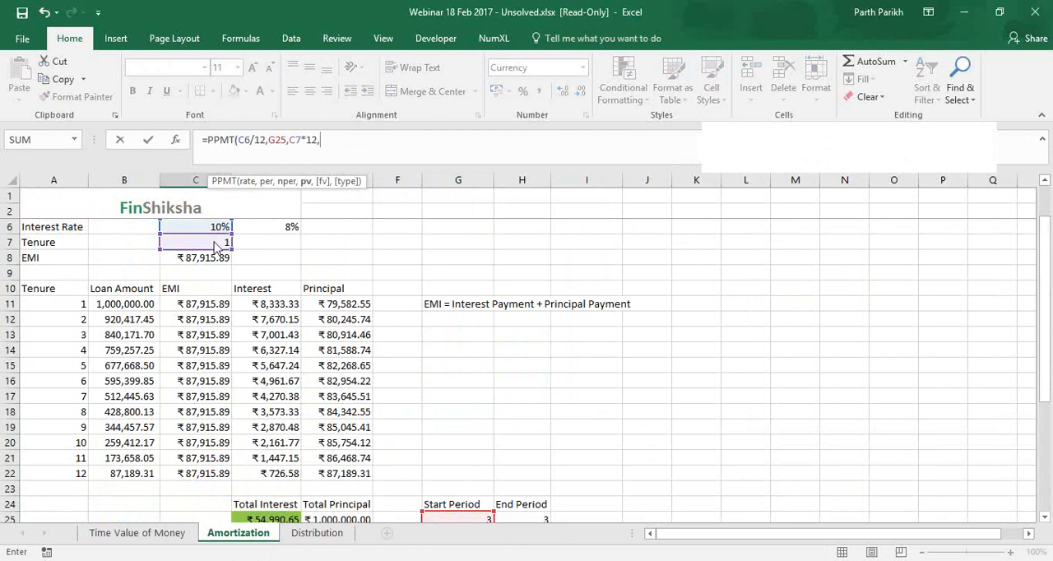
Complete the PPMT formula with present value C5, an empty future value and type 0, and compare it with the principal in E13
{"action": "scroll", "coordinate": [213, 246], "scroll_direction": "up", "scroll_amount": 1}
{"action": "left_click", "coordinate": [197, 257]}
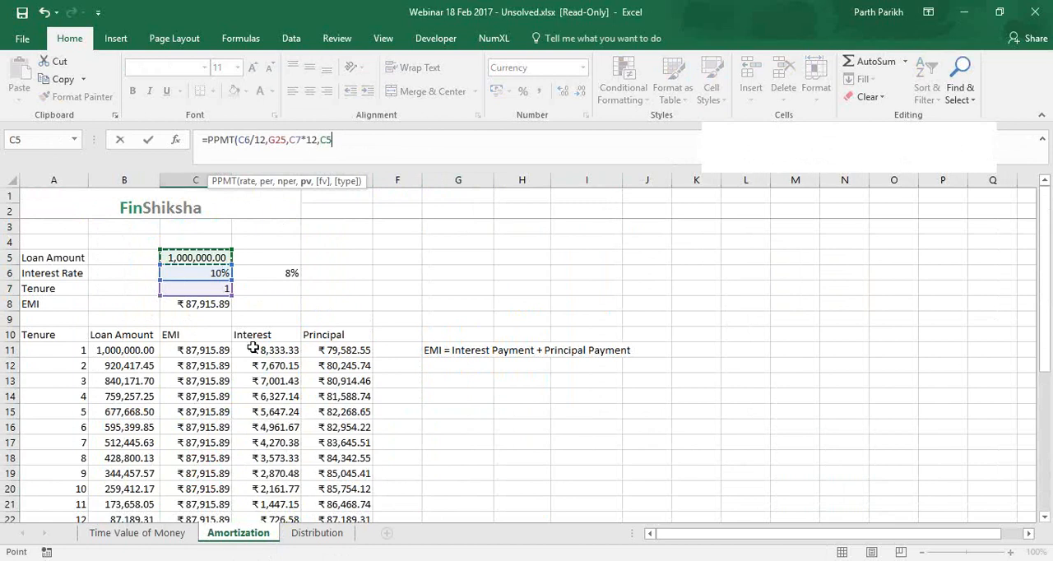
{"action": "type", "text": ",,"}
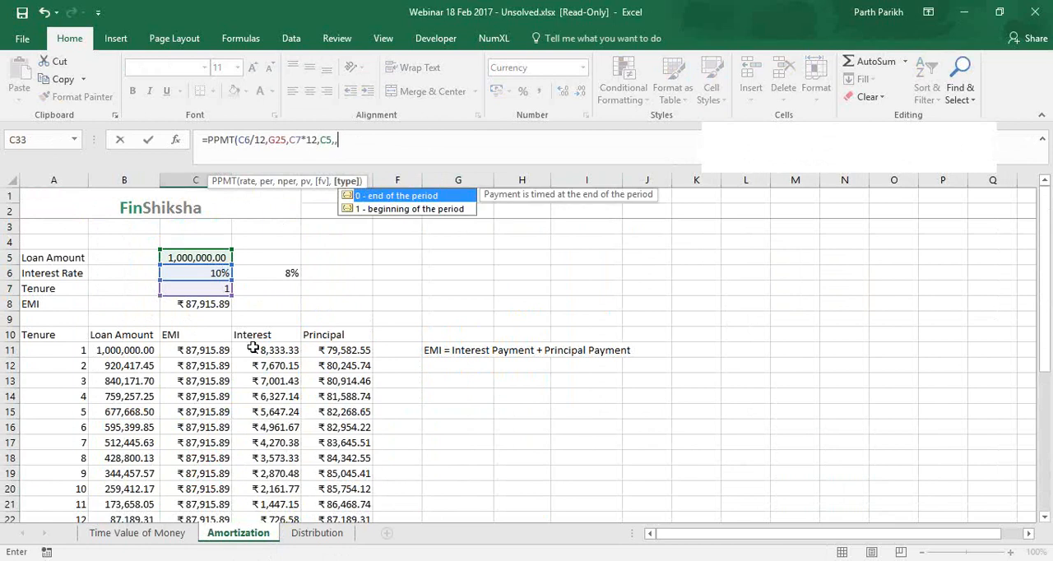
{"action": "type", "text": "0)"}
{"action": "key", "text": "Return"}
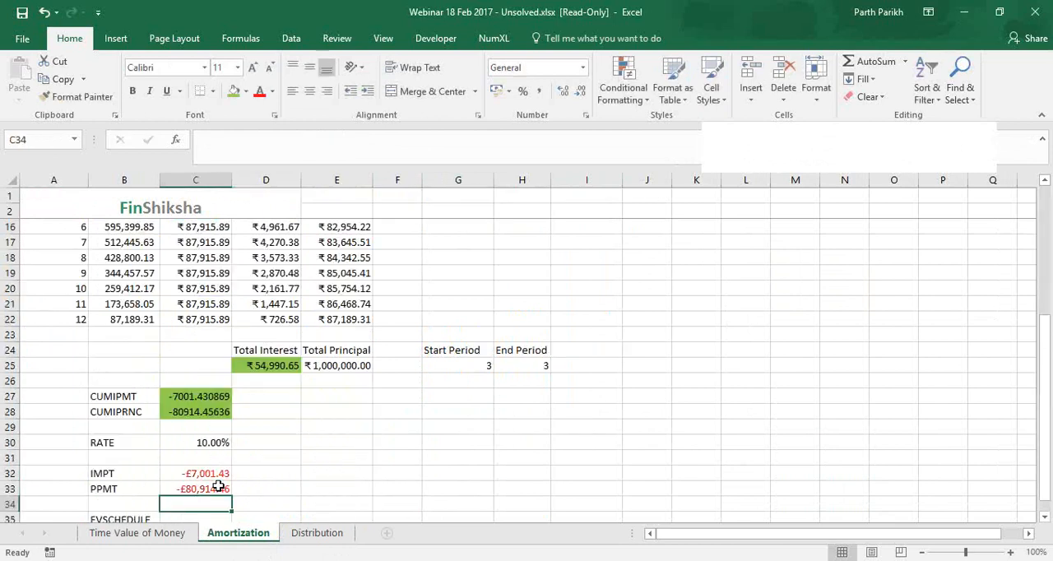
{"action": "left_click", "coordinate": [220, 489]}
{"action": "scroll", "coordinate": [383, 277], "scroll_direction": "up", "scroll_amount": 2}
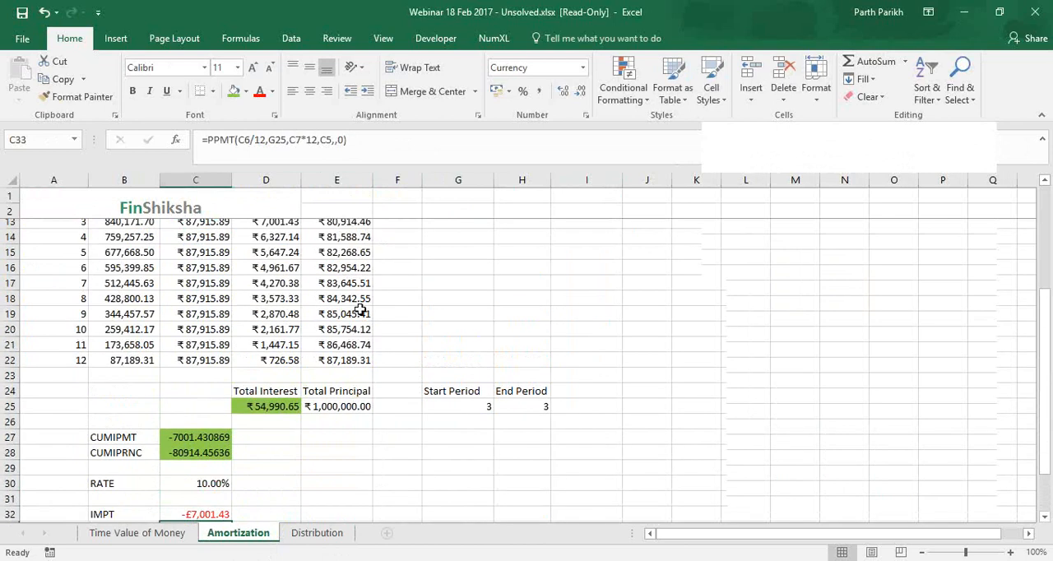
{"action": "left_click", "coordinate": [354, 274]}
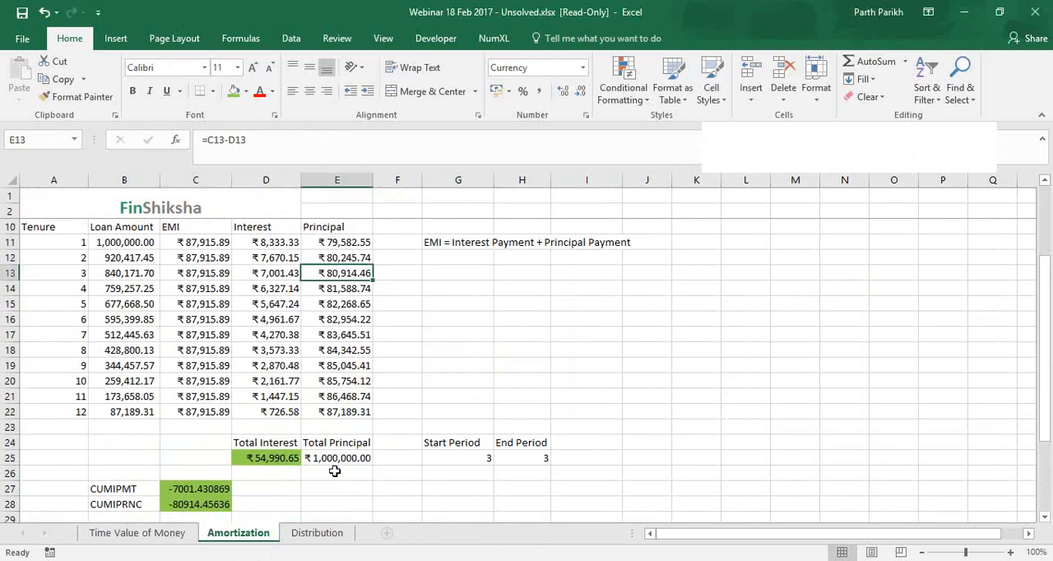
Review the IPMT and PPMT results in C32:C33 against the amortization schedule in A11:E22
{"action": "scroll", "coordinate": [335, 471], "scroll_direction": "down", "scroll_amount": 3}
{"action": "left_click_drag", "start_coordinate": [206, 427], "coordinate": [206, 442]}
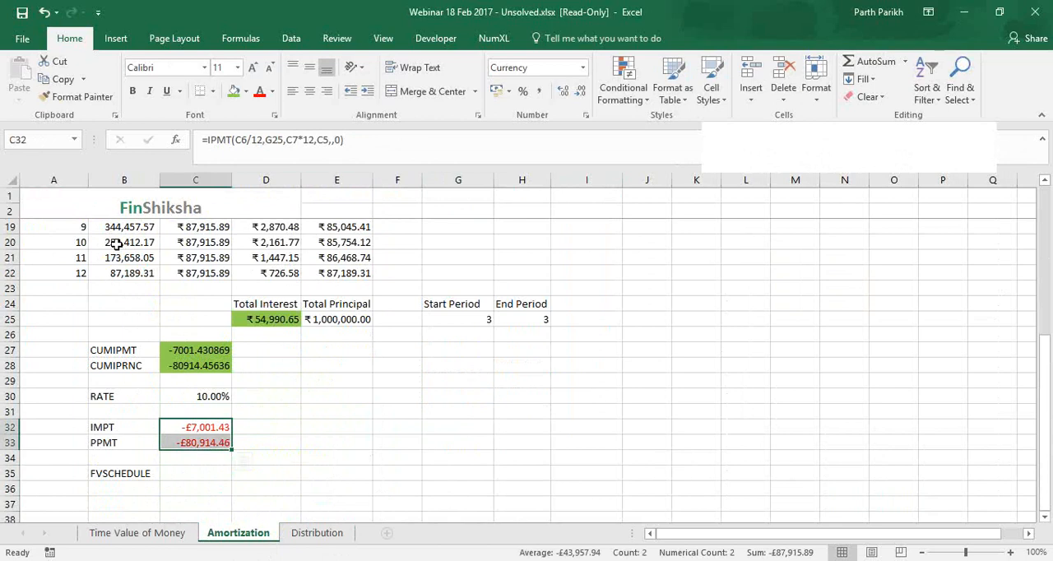
{"action": "left_click_drag", "start_coordinate": [337, 273], "coordinate": [55, 227]}
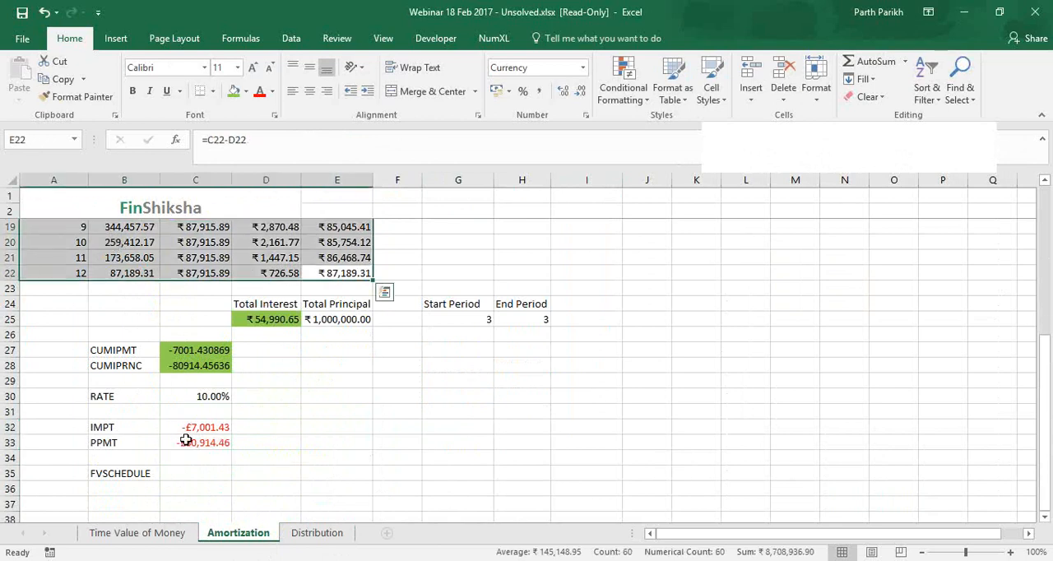
{"action": "left_click_drag", "start_coordinate": [186, 427], "coordinate": [187, 444]}
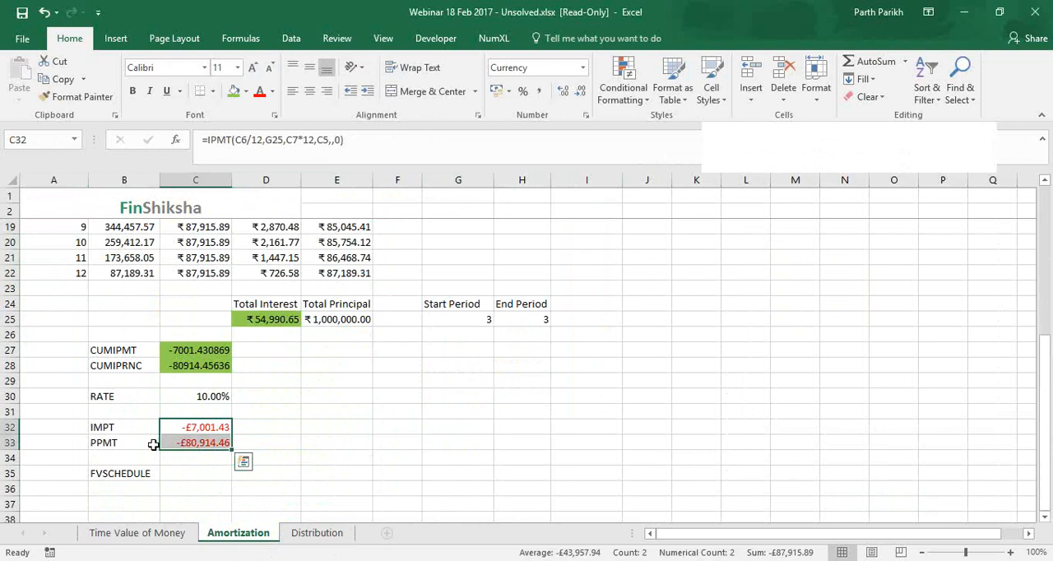
{"action": "left_click", "coordinate": [190, 471]}
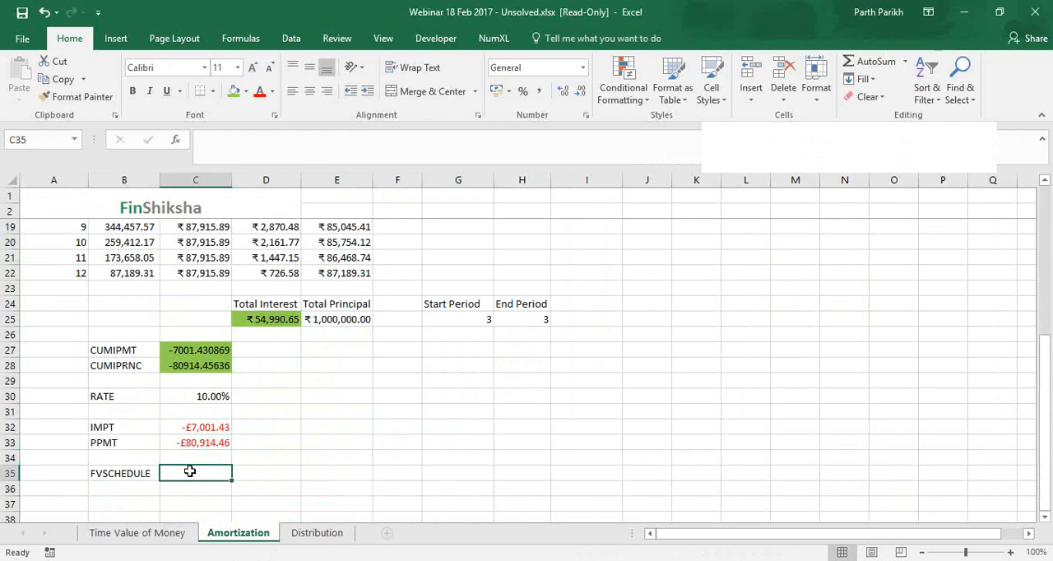
{"action": "type", "text": "="}
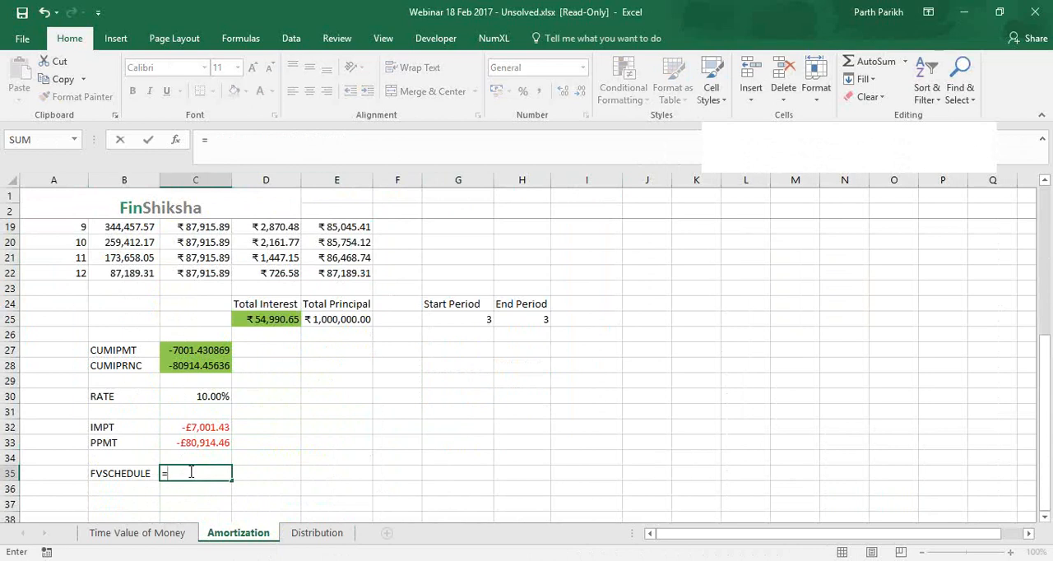
{"action": "type", "text": "fvsc"}
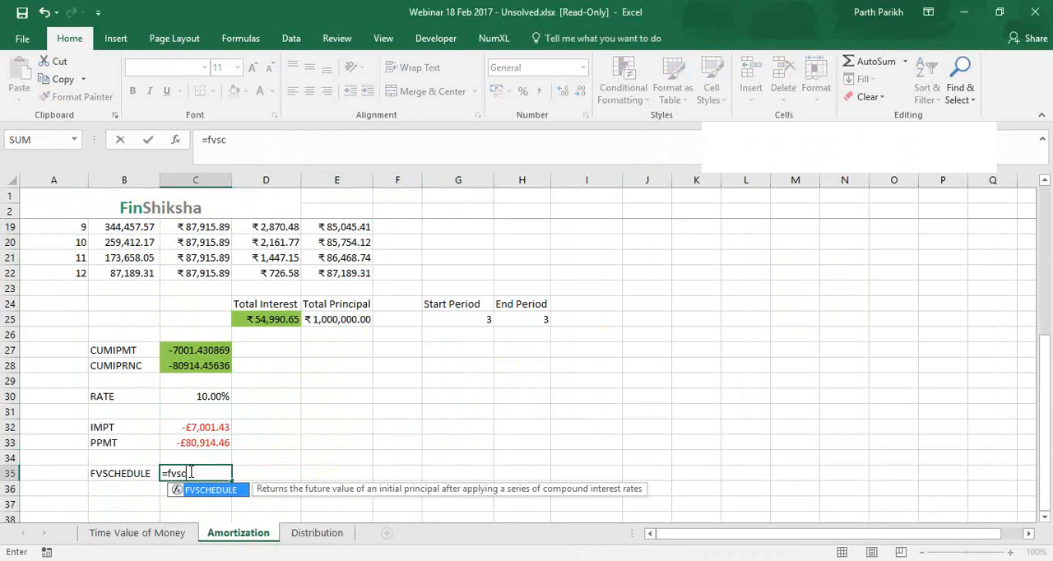
{"action": "key", "text": "Tab"}
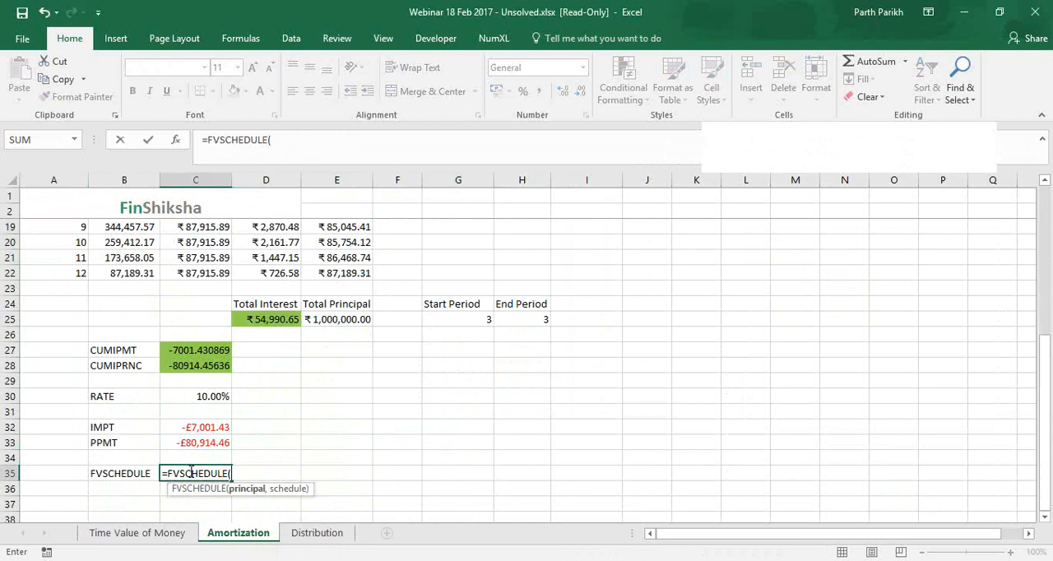
{"action": "key", "text": "Escape"}
Enter the interest rates 8%, 9% and 10% in E35:E37 as the FVSCHEDULE rate schedule
{"action": "left_click", "coordinate": [337, 481]}
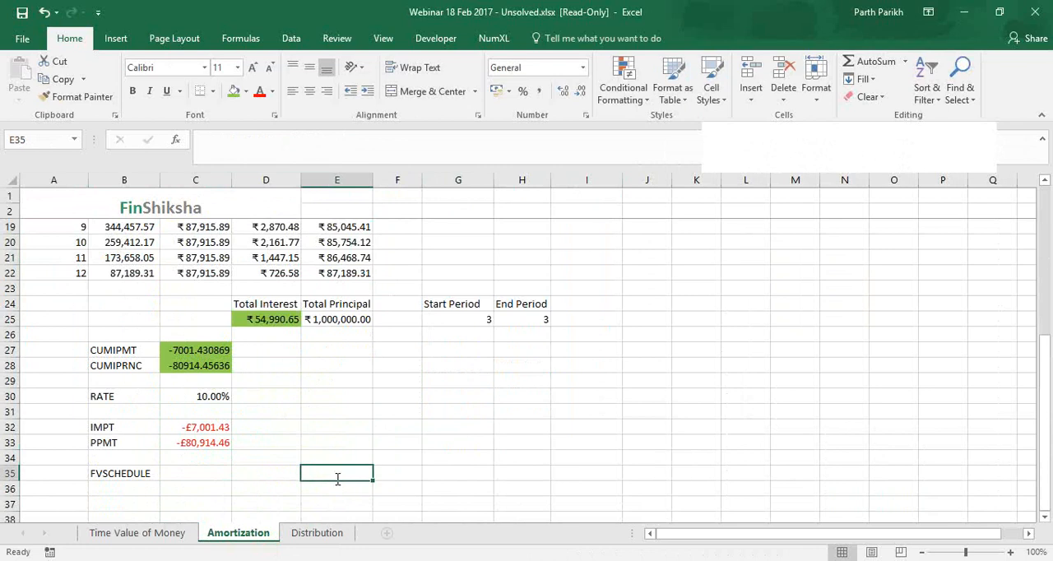
{"action": "type", "text": "8%"}
{"action": "key", "text": "Return"}
{"action": "type", "text": "9"}
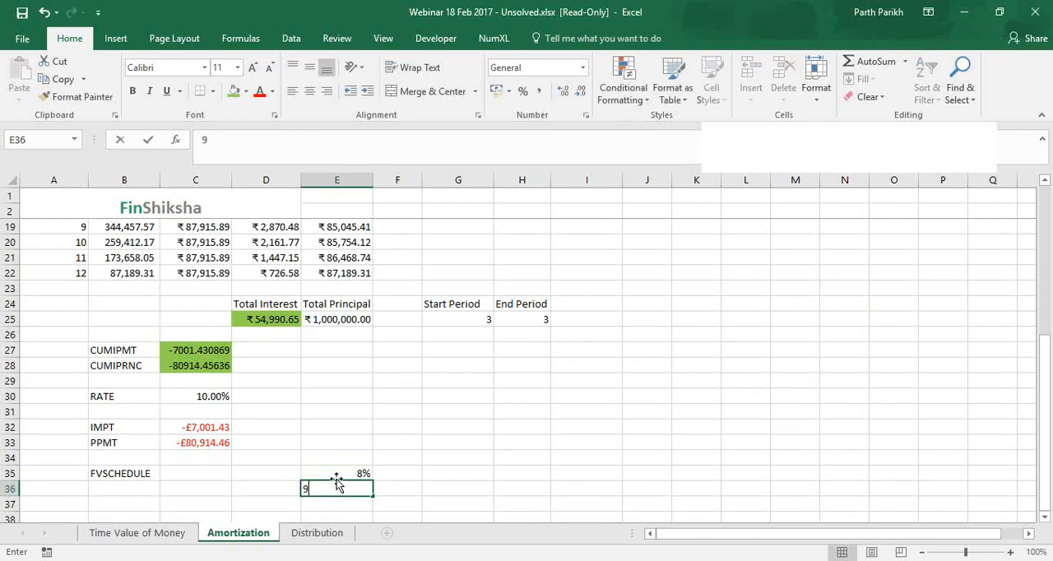
{"action": "type", "text": "%"}
{"action": "key", "text": "Return"}
{"action": "type", "text": "10"}
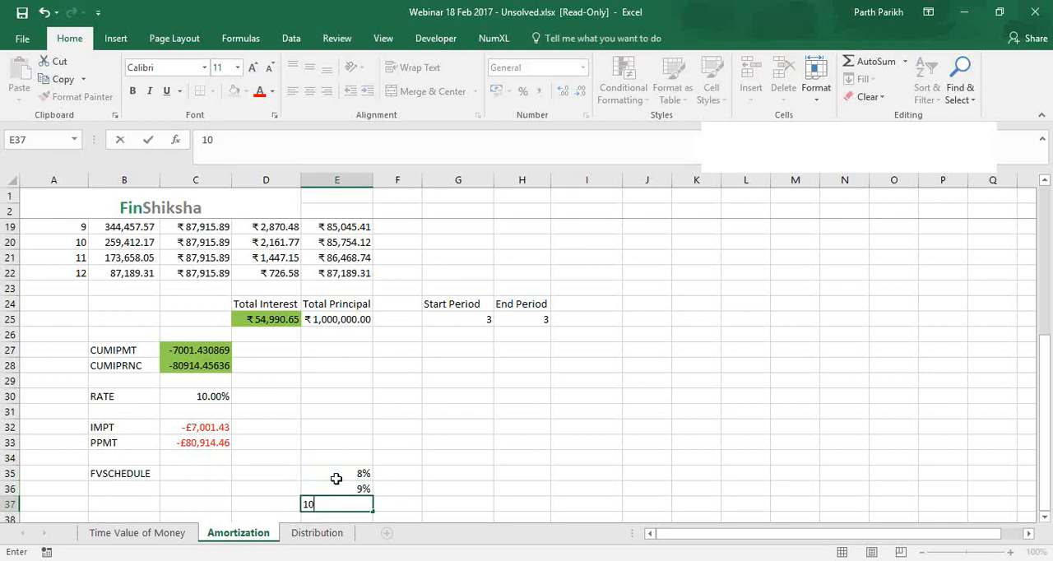
{"action": "type", "text": "%"}
{"action": "key", "text": "Return"}
{"action": "key", "text": "Up"}
{"action": "key", "text": "Up"}
{"action": "key", "text": "Up"}
{"action": "key", "text": "Left"}
{"action": "key", "text": "Left"}
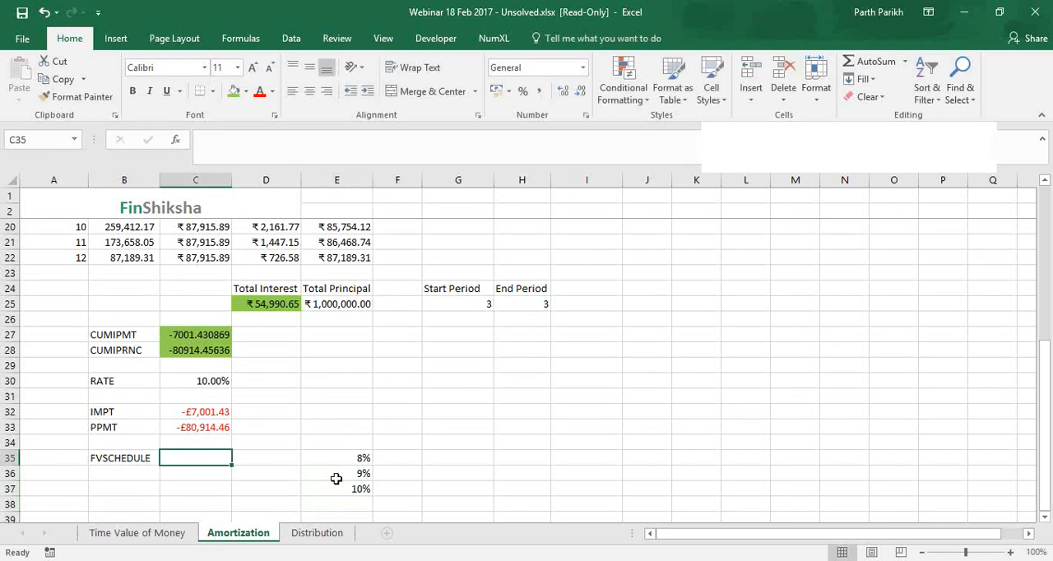
{"action": "left_click", "coordinate": [954, 239]}
{"action": "type", "text": "="}
{"action": "key", "text": "Escape"}
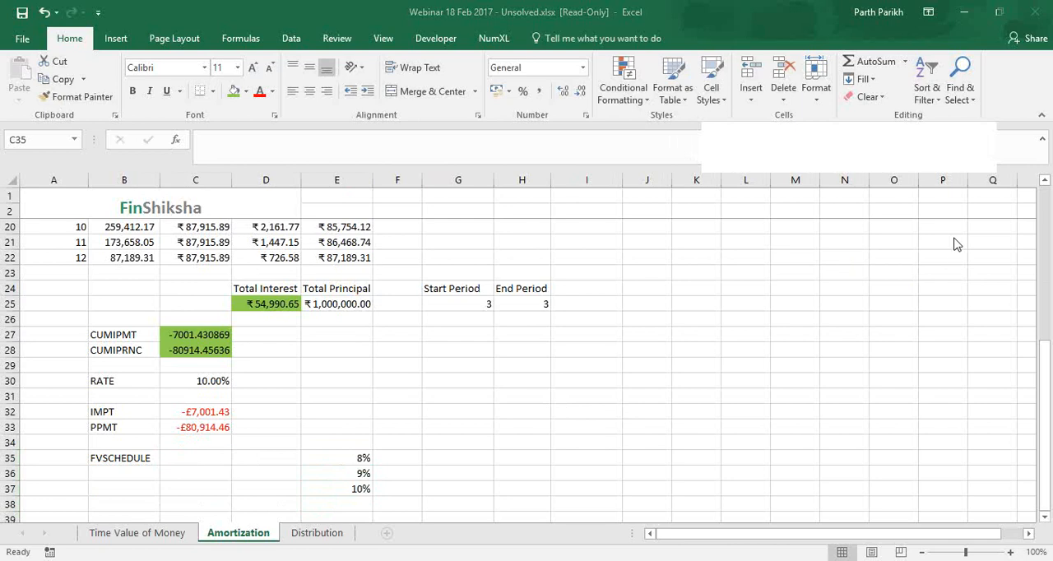
{"action": "left_click", "coordinate": [207, 427]}
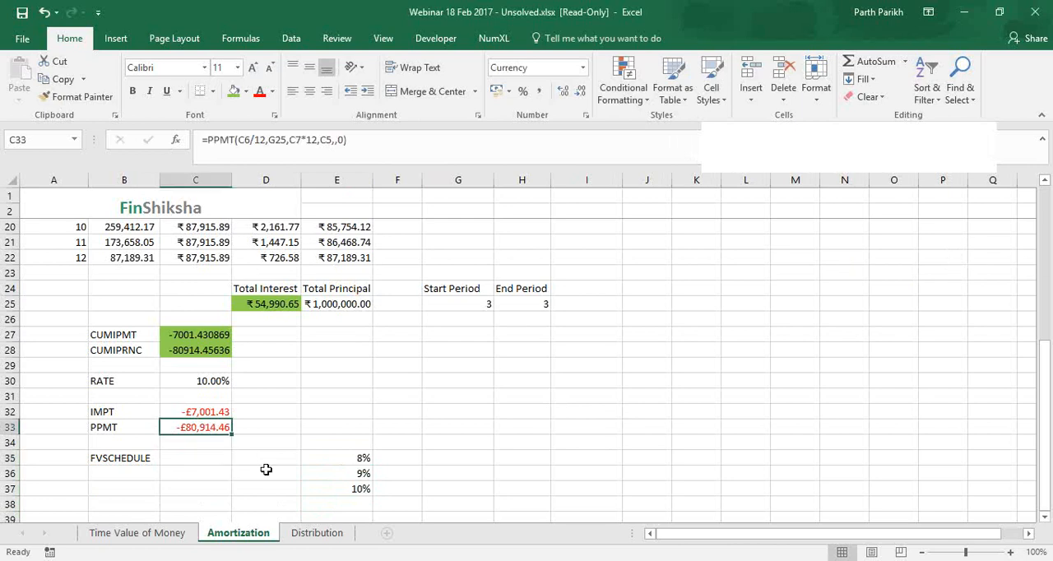
{"action": "scroll", "coordinate": [266, 469], "scroll_direction": "up", "scroll_amount": 1}
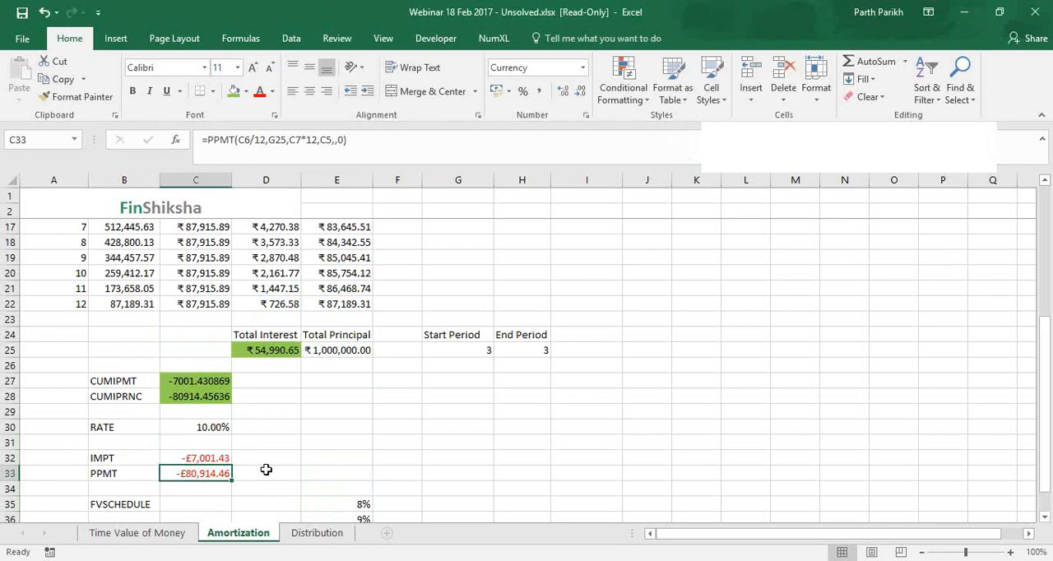
{"action": "key", "text": "alt+Tab"}
{"action": "key", "text": "alt+Tab"}
{"action": "key", "text": "Down"}
{"action": "key", "text": "Down"}
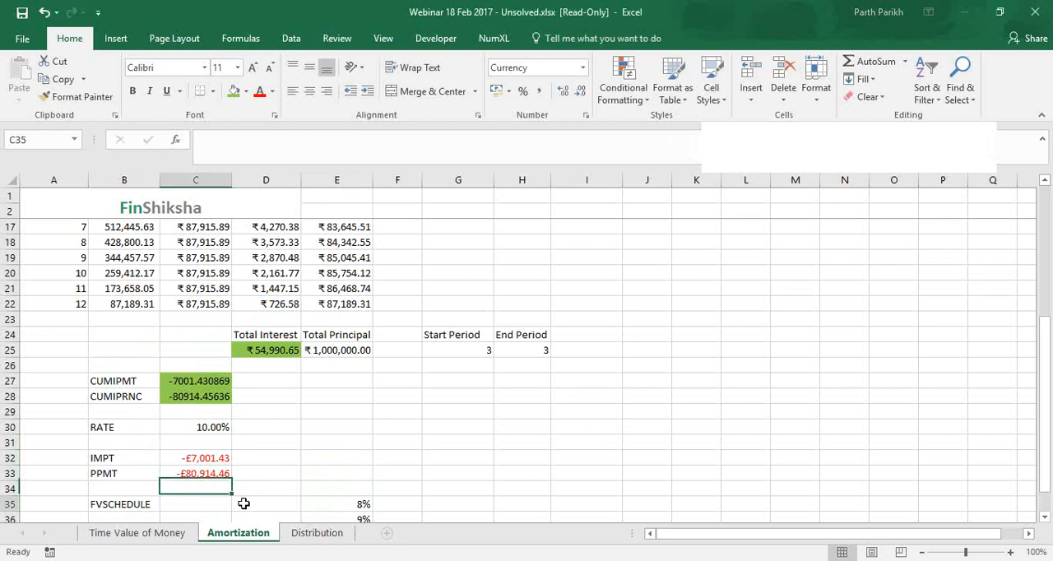
{"action": "scroll", "coordinate": [326, 487], "scroll_direction": "down", "scroll_amount": 2}
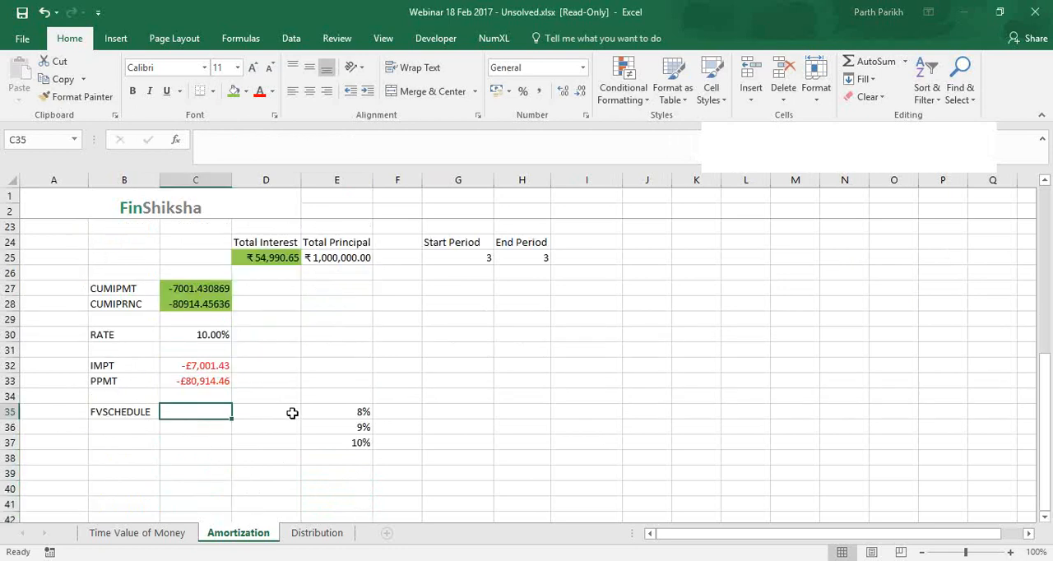
{"action": "left_click_drag", "start_coordinate": [343, 410], "coordinate": [343, 444]}
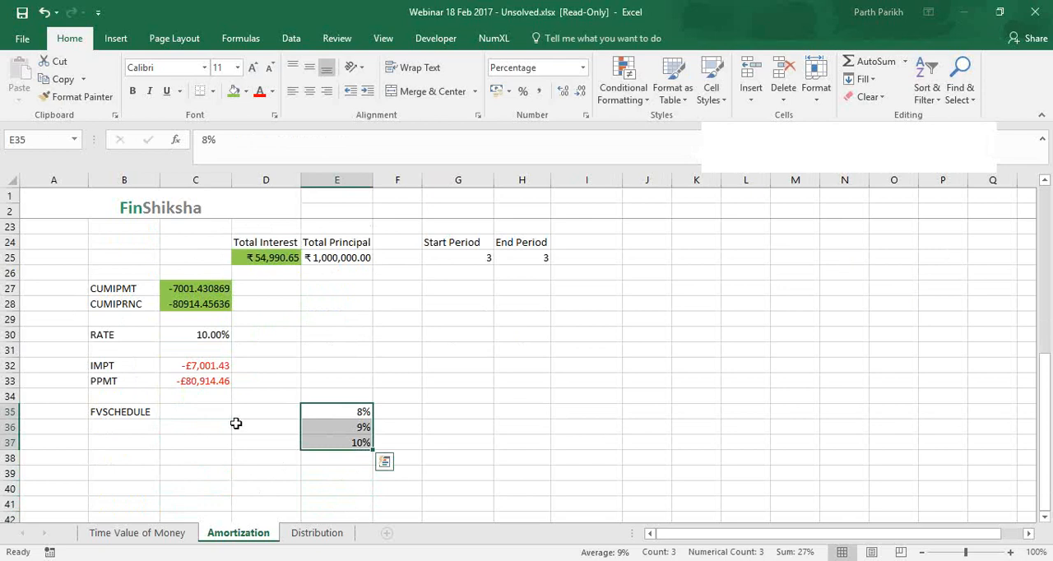
{"action": "left_click", "coordinate": [173, 411]}
Link D35 to the loan amount in C5 as the opening principal of the FVSCHEDULE example
{"action": "left_click", "coordinate": [271, 411]}
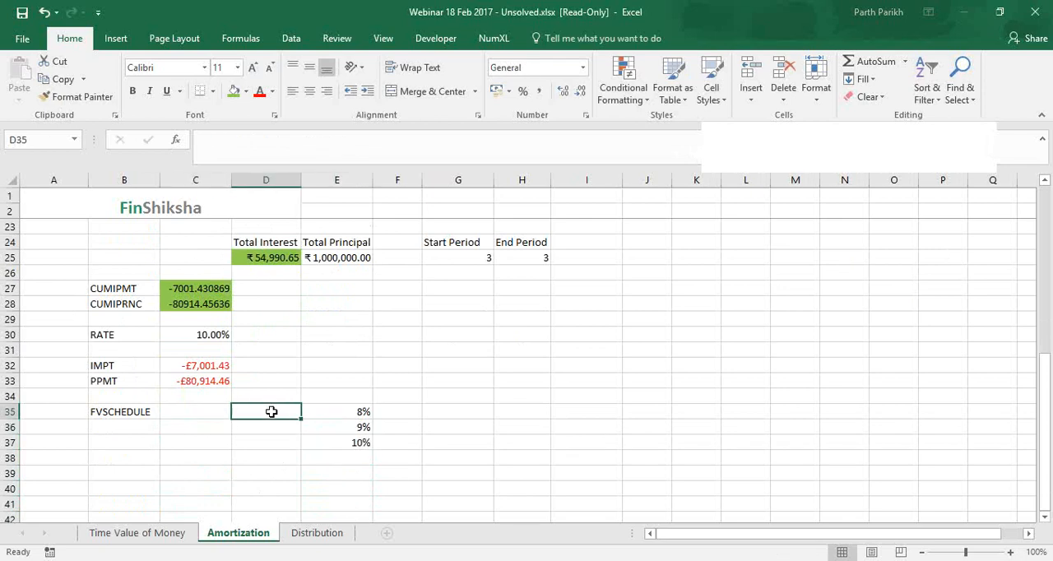
{"action": "type", "text": "1"}
{"action": "key", "text": "BackSpace"}
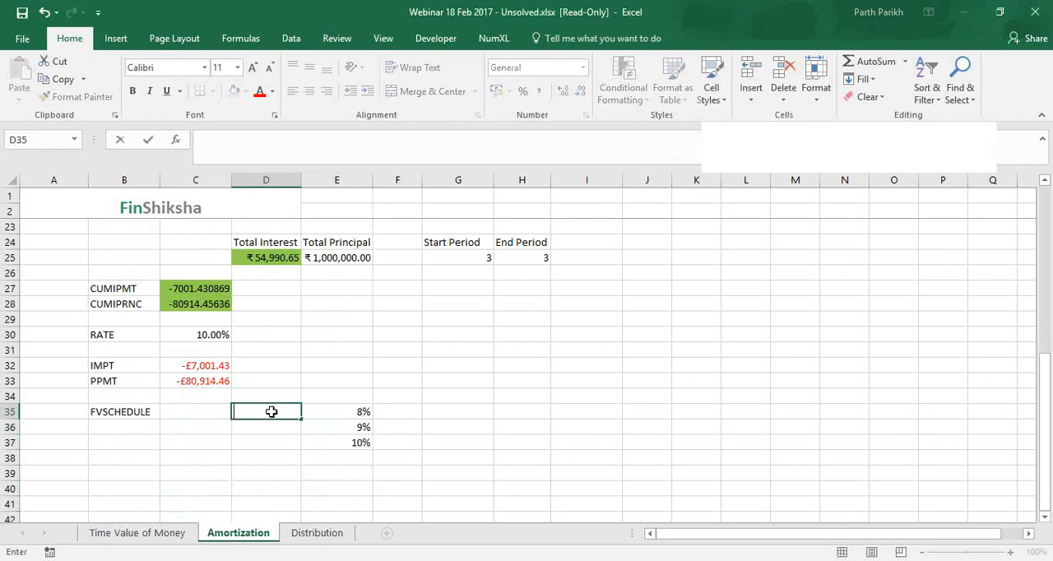
{"action": "scroll", "coordinate": [176, 272], "scroll_direction": "up", "scroll_amount": 6}
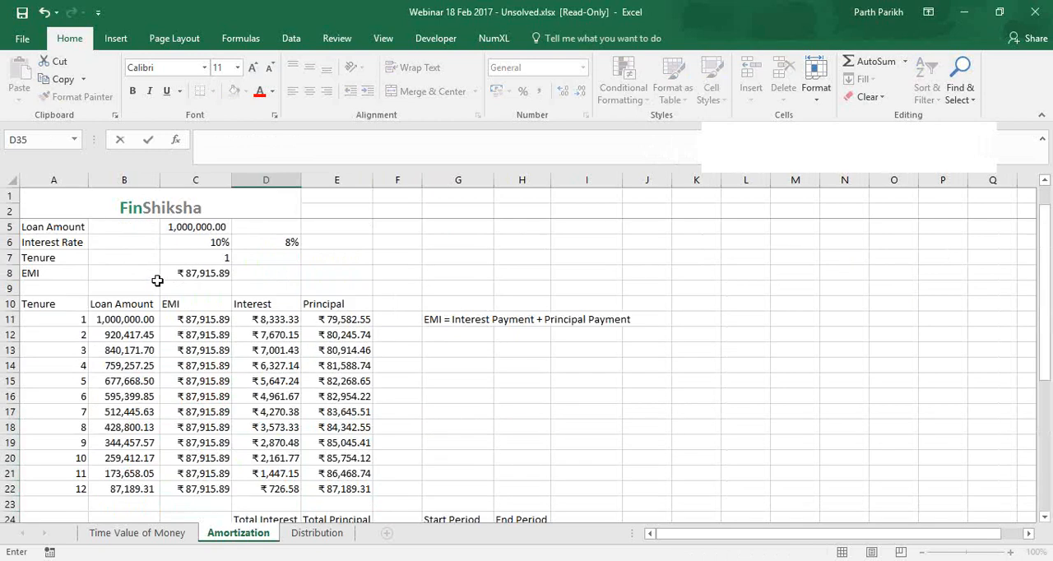
{"action": "type", "text": "="}
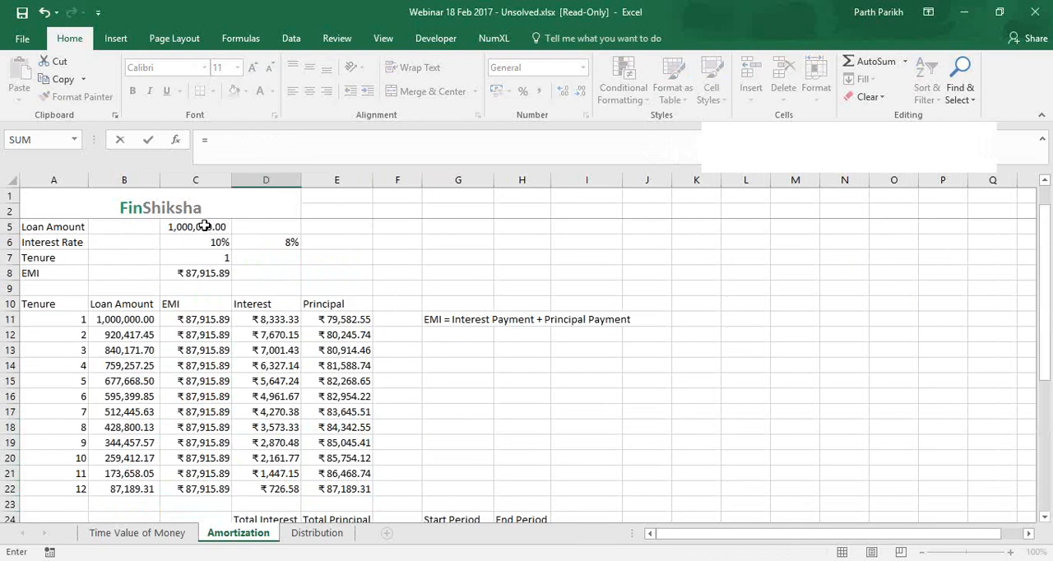
{"action": "left_click", "coordinate": [204, 226]}
{"action": "key", "text": "Return"}
{"action": "scroll", "coordinate": [401, 418], "scroll_direction": "down", "scroll_amount": 3}
Calculate the first period's closing value in F35 with the formula =D35*(1+E35)
{"action": "key", "text": "Up"}
{"action": "key", "text": "Right"}
{"action": "key", "text": "Right"}
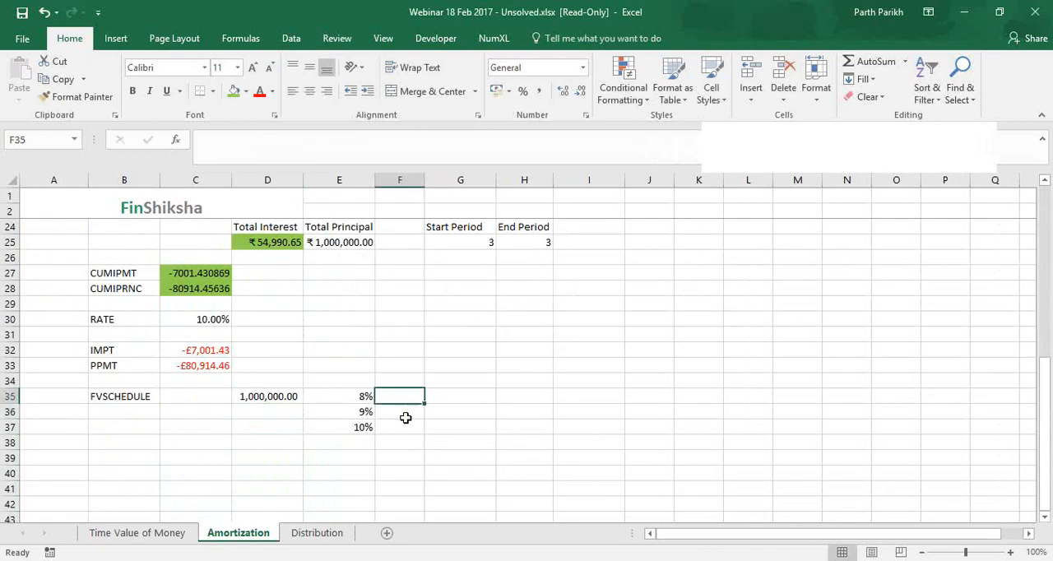
{"action": "type", "text": "="}
{"action": "key", "text": "Left"}
{"action": "key", "text": "Left"}
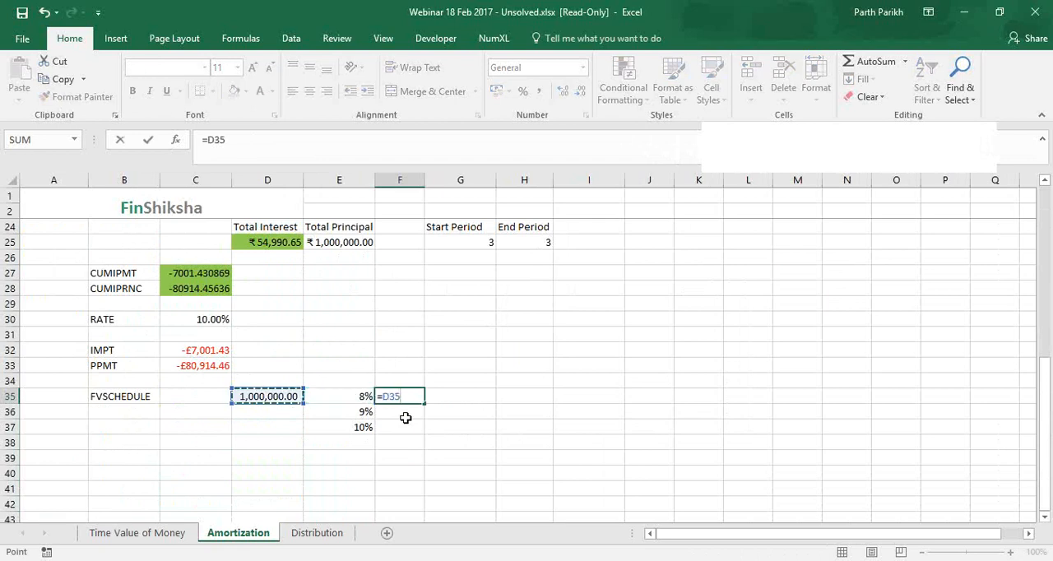
{"action": "type", "text": "*(1+"}
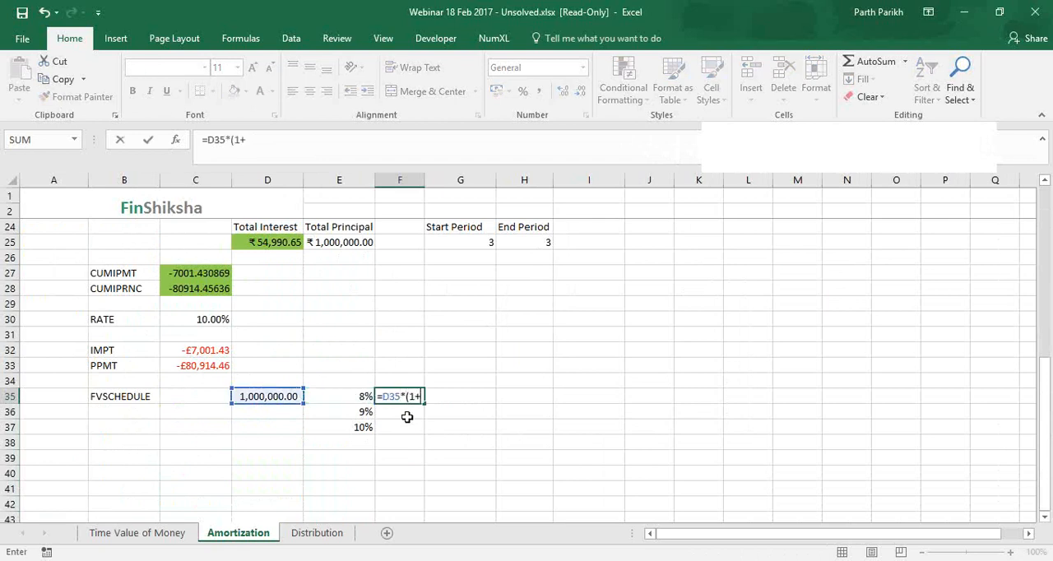
{"action": "left_click", "coordinate": [352, 395]}
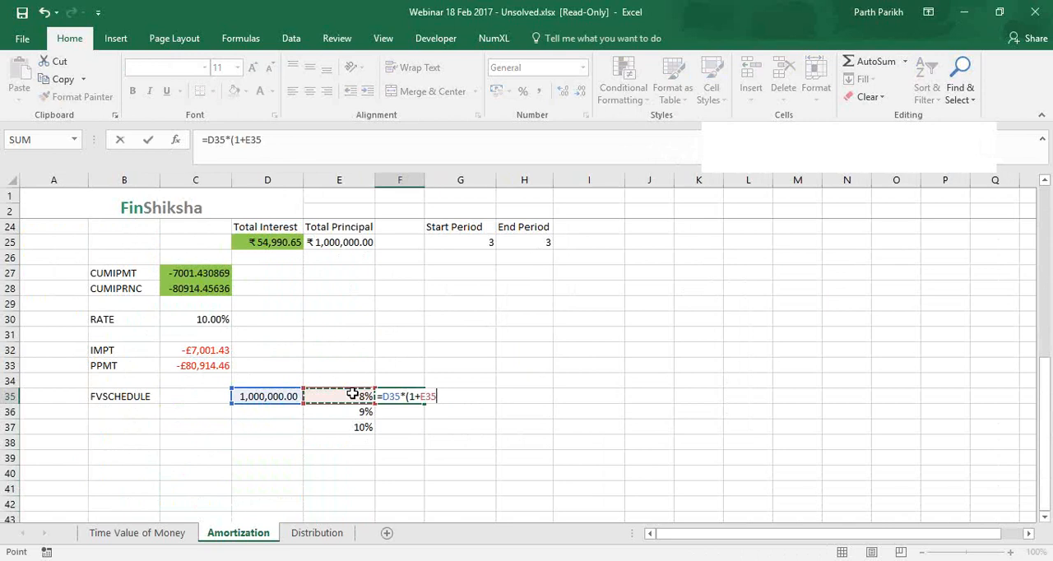
{"action": "type", "text": ")"}
{"action": "key", "text": "Return"}
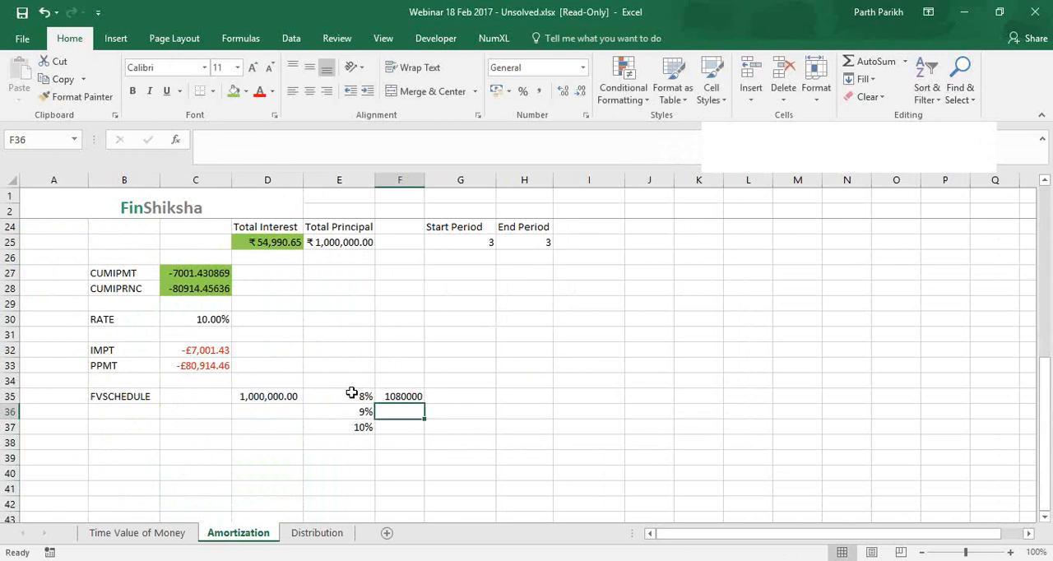
Carry the first period's closing value into D36 with the formula =F35
{"action": "left_click", "coordinate": [284, 412]}
{"action": "type", "text": "="}
{"action": "left_click", "coordinate": [419, 396]}
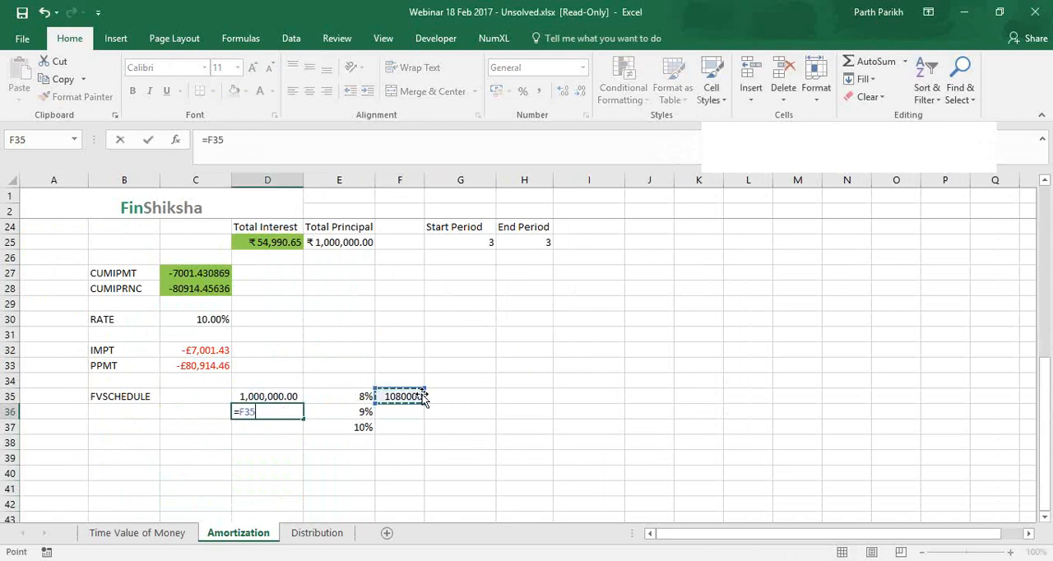
{"action": "key", "text": "Return"}
Fill the closing-value formula from F35 down to F37 and the opening-value formula from D36 down to D37
{"action": "left_click", "coordinate": [420, 395]}
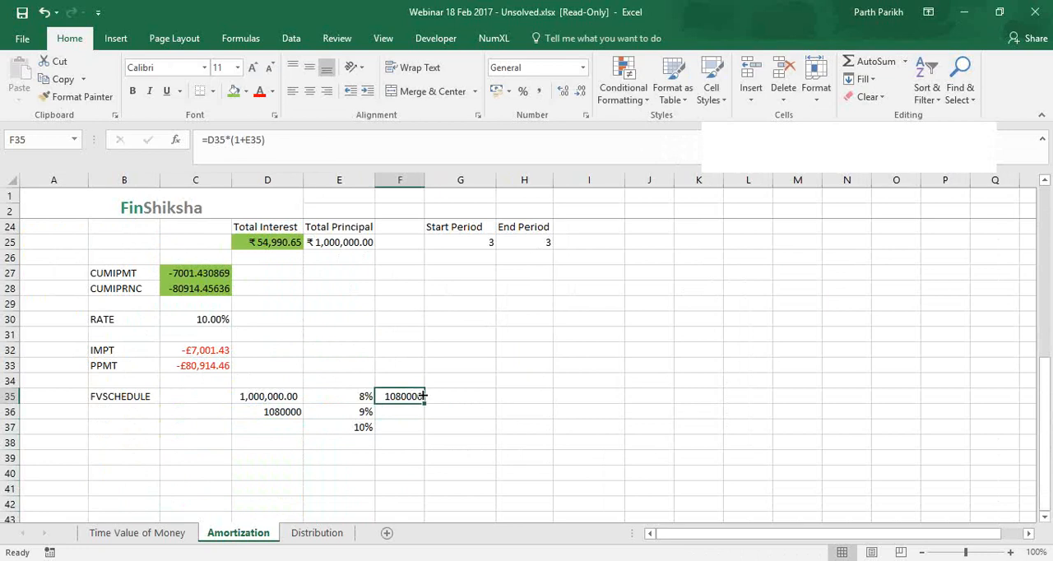
{"action": "double_click", "coordinate": [423, 402]}
{"action": "key", "text": "Left"}
{"action": "key", "text": "Left"}
{"action": "key", "text": "Down"}
{"action": "key", "text": "shift+Down"}
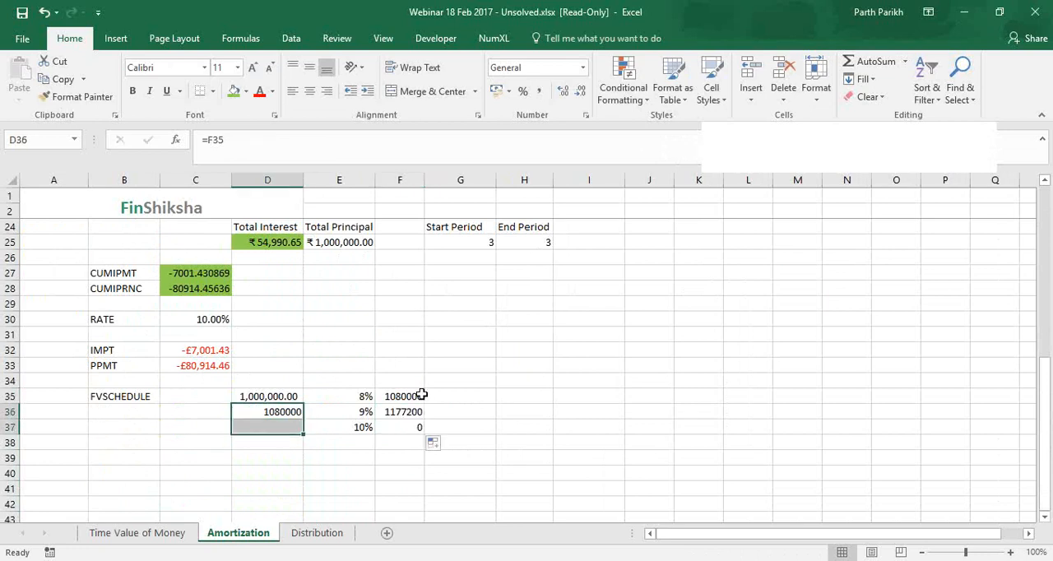
{"action": "key", "text": "ctrl+d"}
{"action": "left_click", "coordinate": [406, 427]}
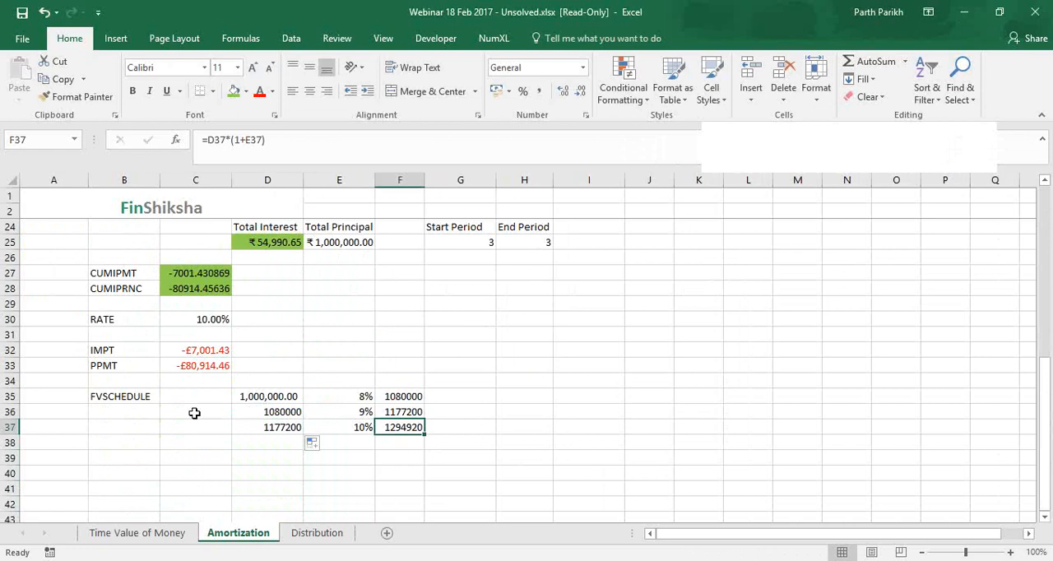
{"action": "left_click", "coordinate": [195, 398]}
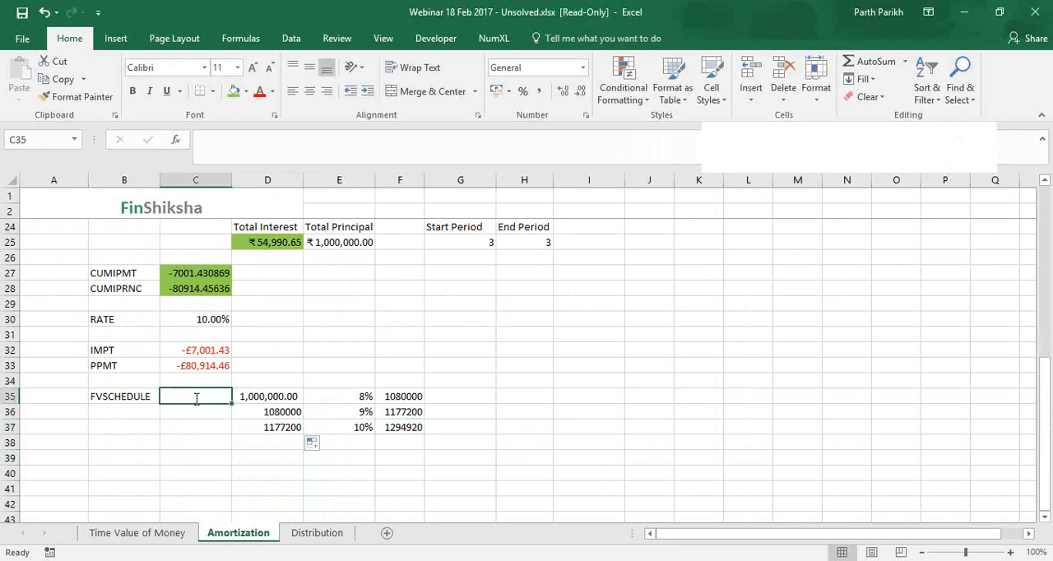
{"action": "type", "text": "=fv"}
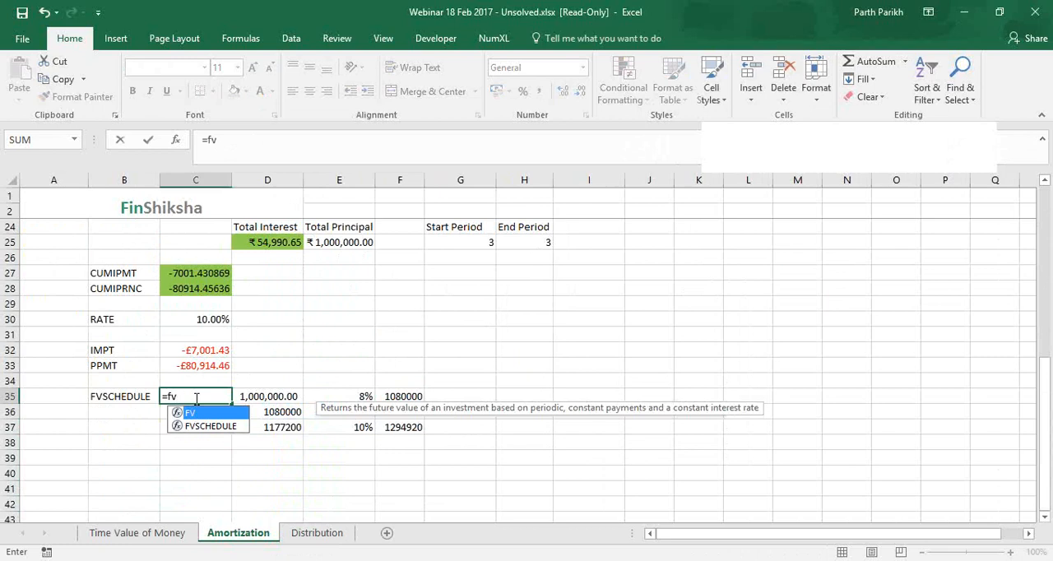
{"action": "key", "text": "Down"}
{"action": "key", "text": "Tab"}
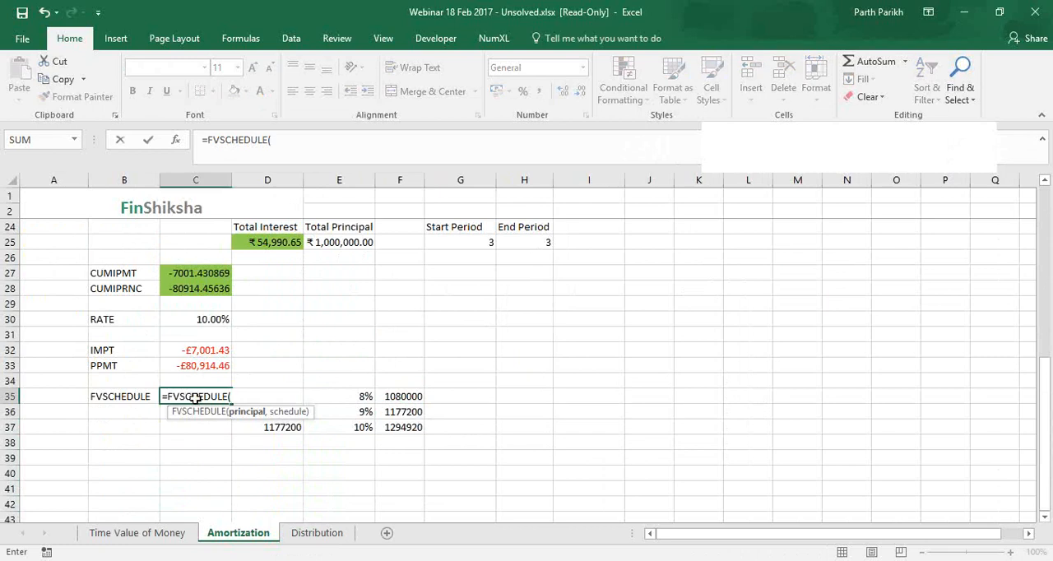
{"action": "scroll", "coordinate": [337, 340], "scroll_direction": "up", "scroll_amount": 3}
{"action": "scroll", "coordinate": [338, 339], "scroll_direction": "up", "scroll_amount": 4}
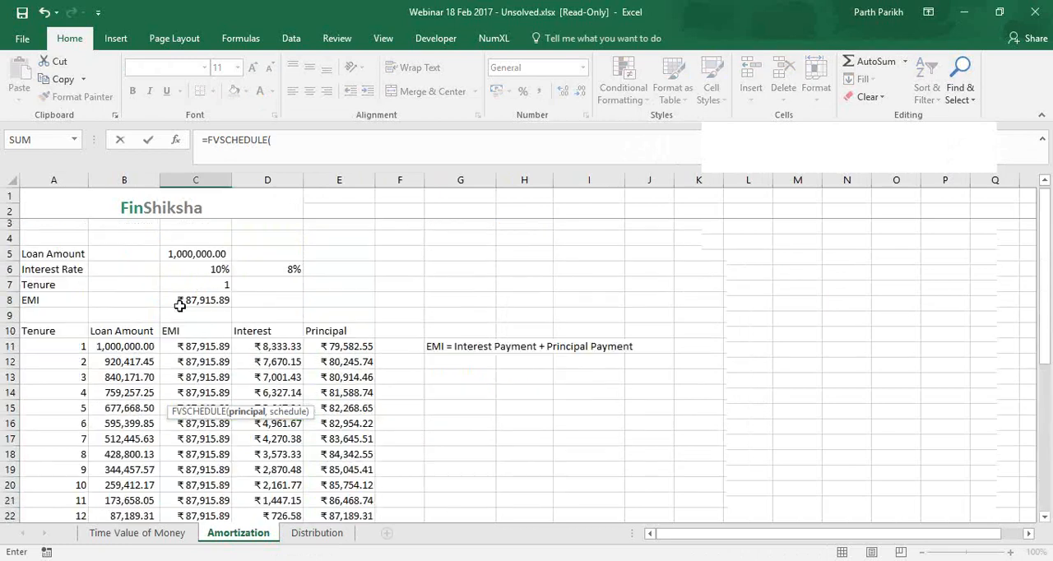
{"action": "left_click", "coordinate": [192, 258]}
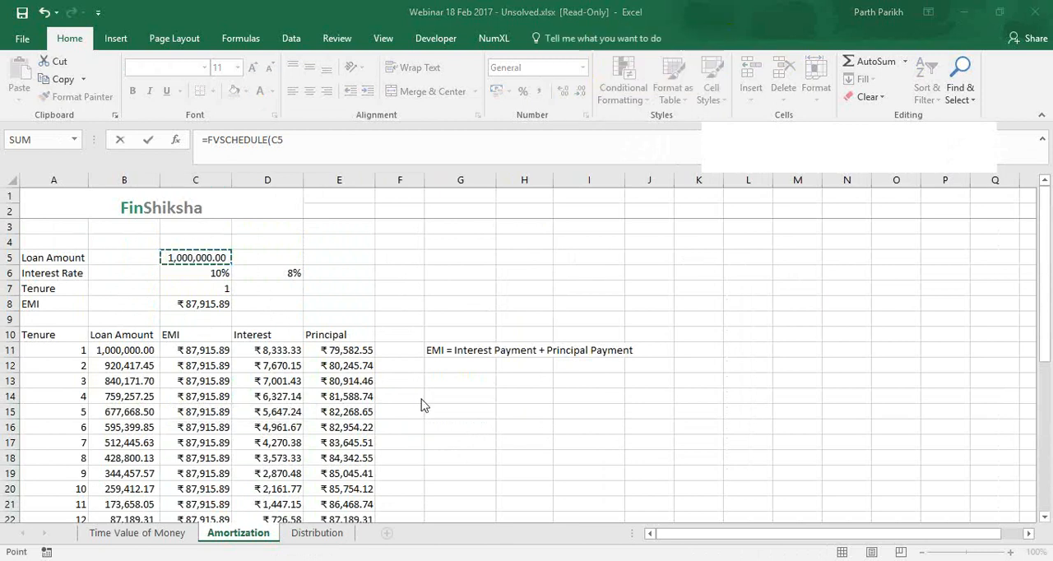
{"action": "left_click", "coordinate": [328, 140]}
{"action": "type", "text": ","}
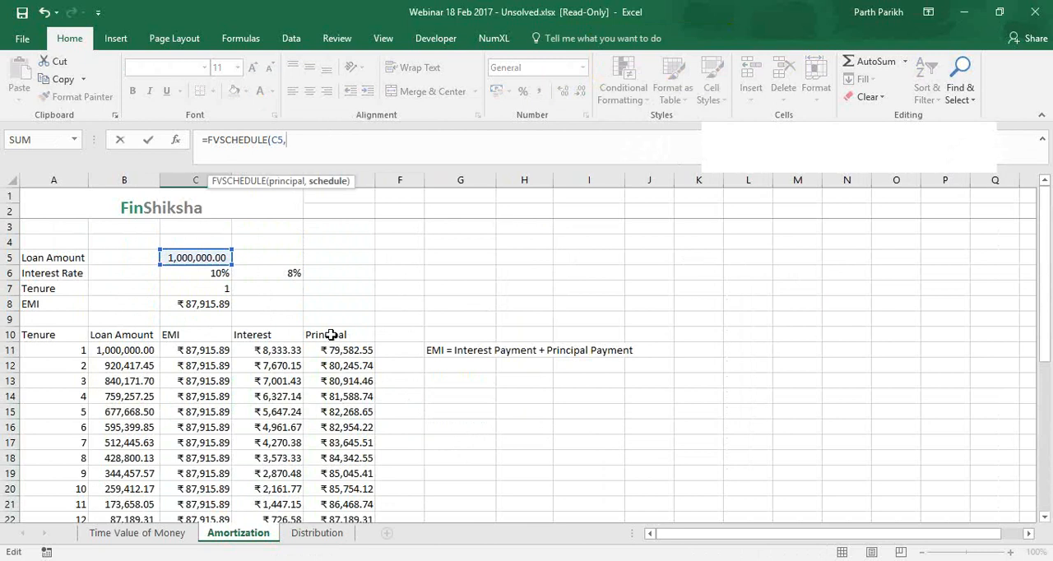
{"action": "scroll", "coordinate": [1035, 302], "scroll_direction": "down", "scroll_amount": 4}
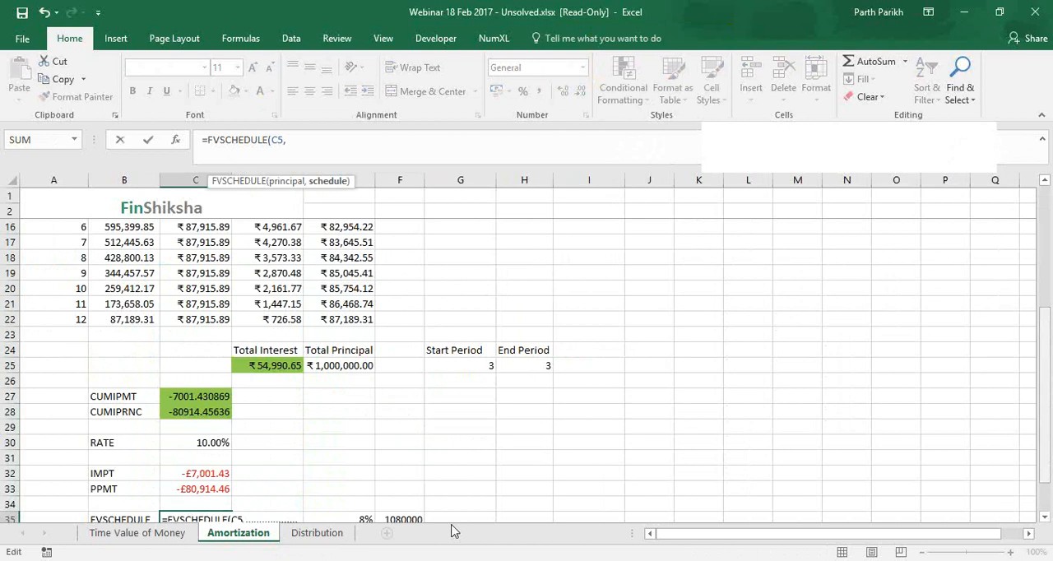
{"action": "scroll", "coordinate": [448, 525], "scroll_direction": "down", "scroll_amount": 1}
{"action": "left_click_drag", "start_coordinate": [349, 473], "coordinate": [356, 508]}
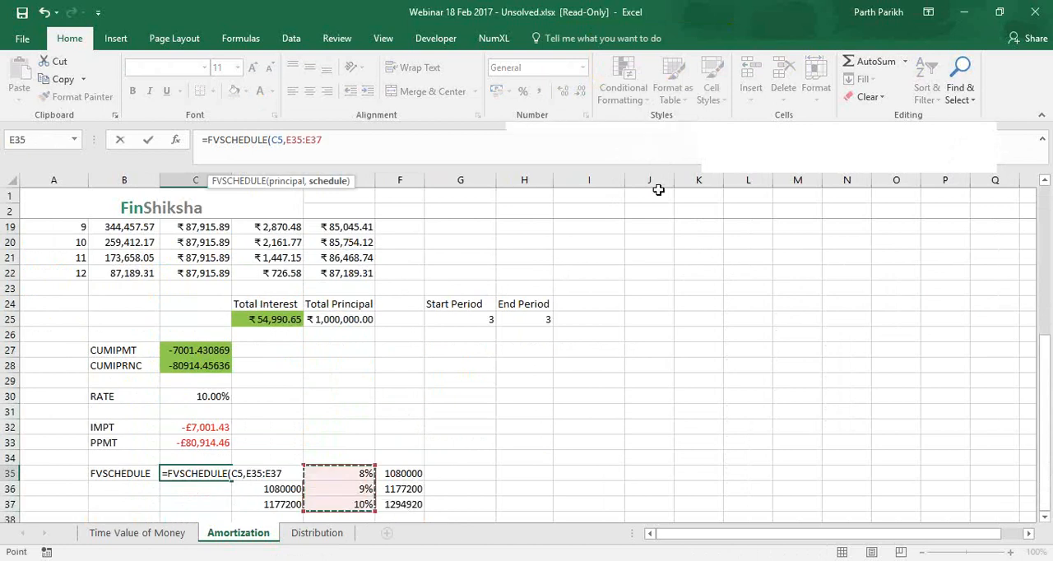
{"action": "left_click", "coordinate": [716, 38]}
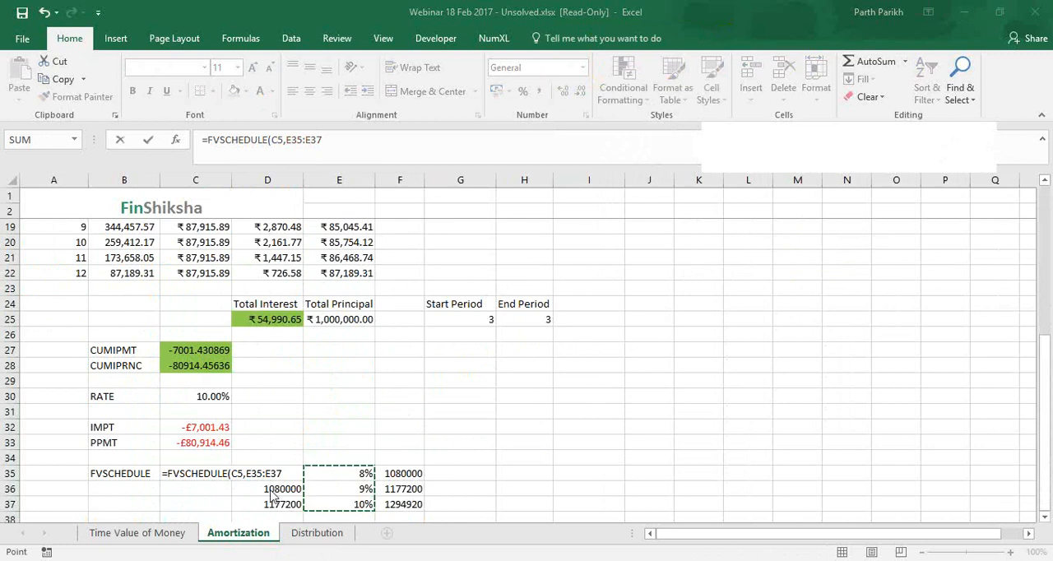
{"action": "left_click", "coordinate": [288, 475]}
{"action": "key", "text": "Escape"}
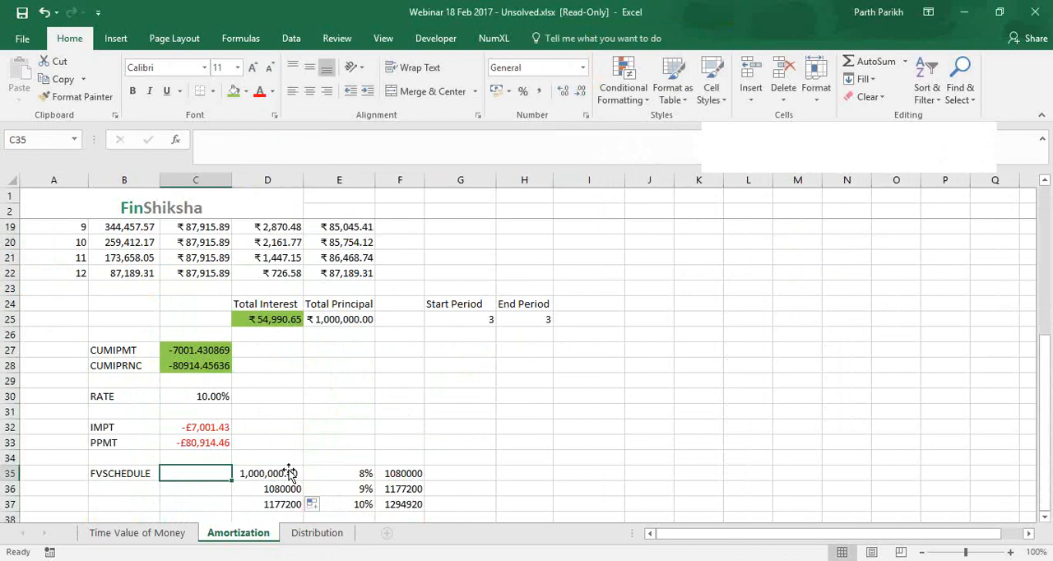
{"action": "left_click", "coordinate": [289, 475]}
{"action": "left_click", "coordinate": [214, 463]}
Calculate the future value in C35 with the formula =FVSCHEDULE(C5,E35:E37)
{"action": "left_click", "coordinate": [222, 477]}
{"action": "double_click", "coordinate": [224, 476]}
{"action": "type", "text": "=fv"}
{"action": "key", "text": "Down"}
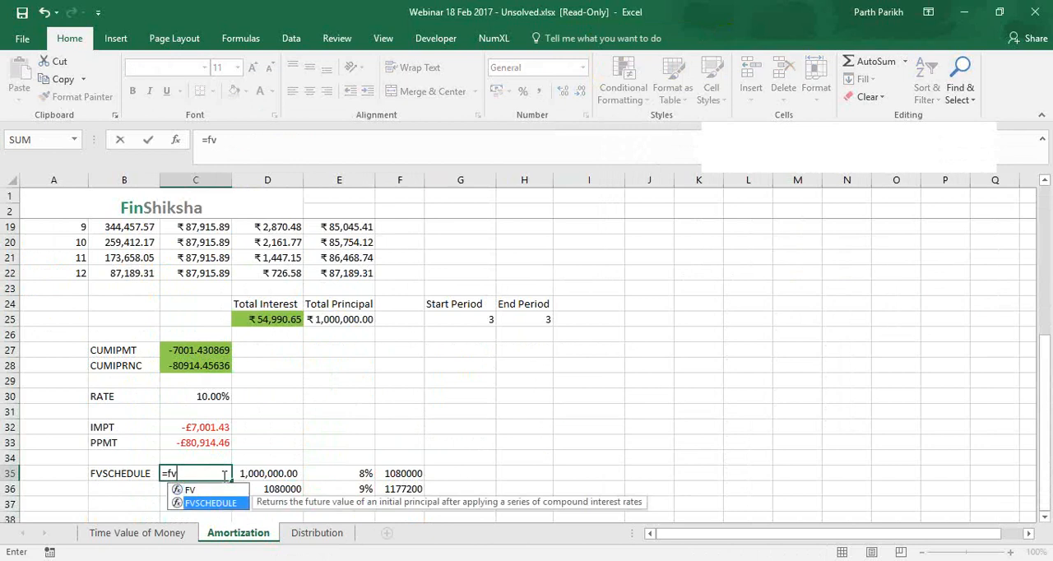
{"action": "key", "text": "Tab"}
{"action": "scroll", "coordinate": [257, 436], "scroll_direction": "up", "scroll_amount": 1}
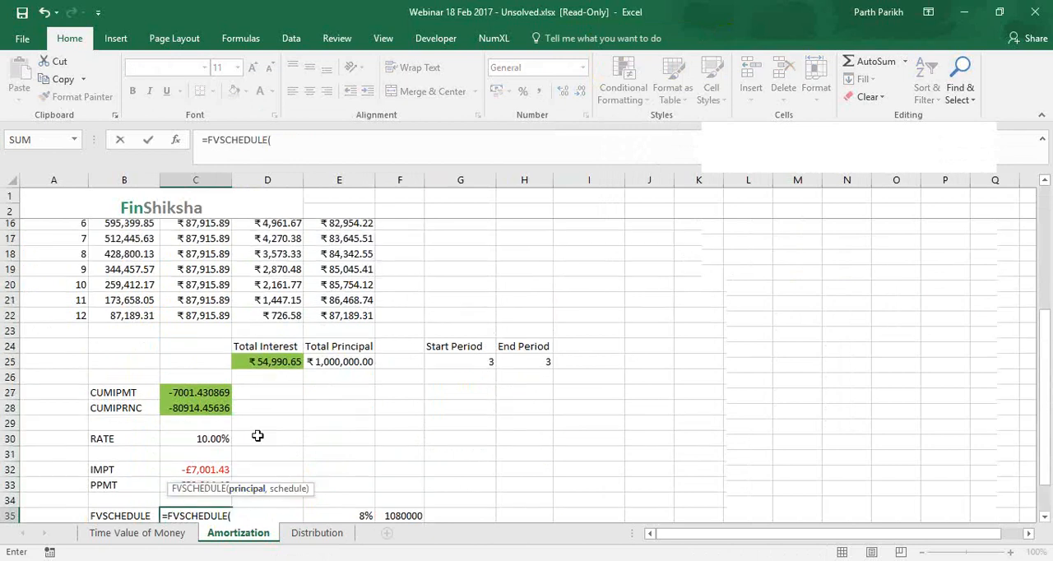
{"action": "scroll", "coordinate": [257, 436], "scroll_direction": "up", "scroll_amount": 4}
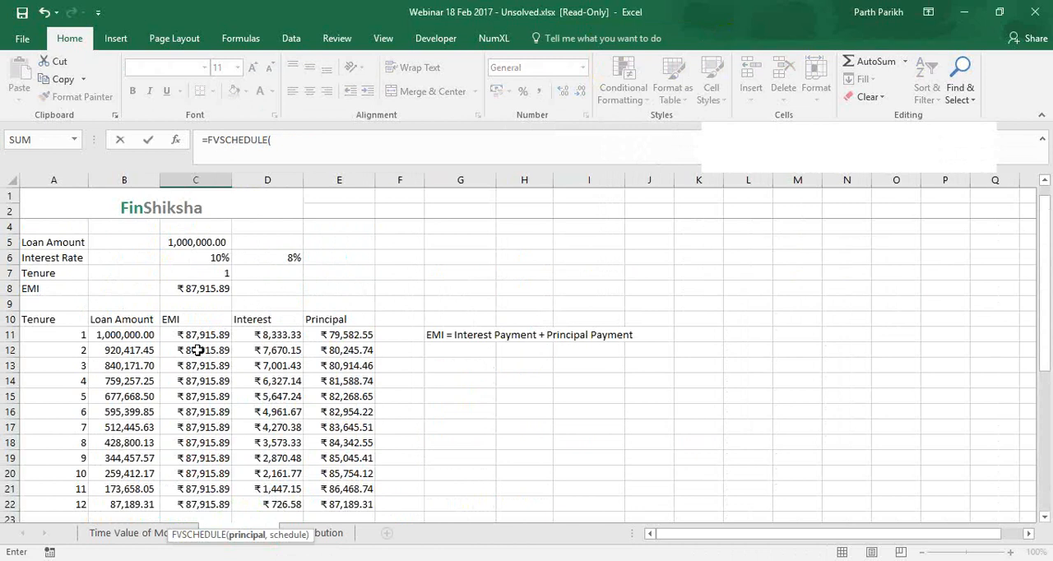
{"action": "left_click", "coordinate": [196, 241]}
{"action": "type", "text": ","}
{"action": "scroll", "coordinate": [397, 404], "scroll_direction": "down", "scroll_amount": 6}
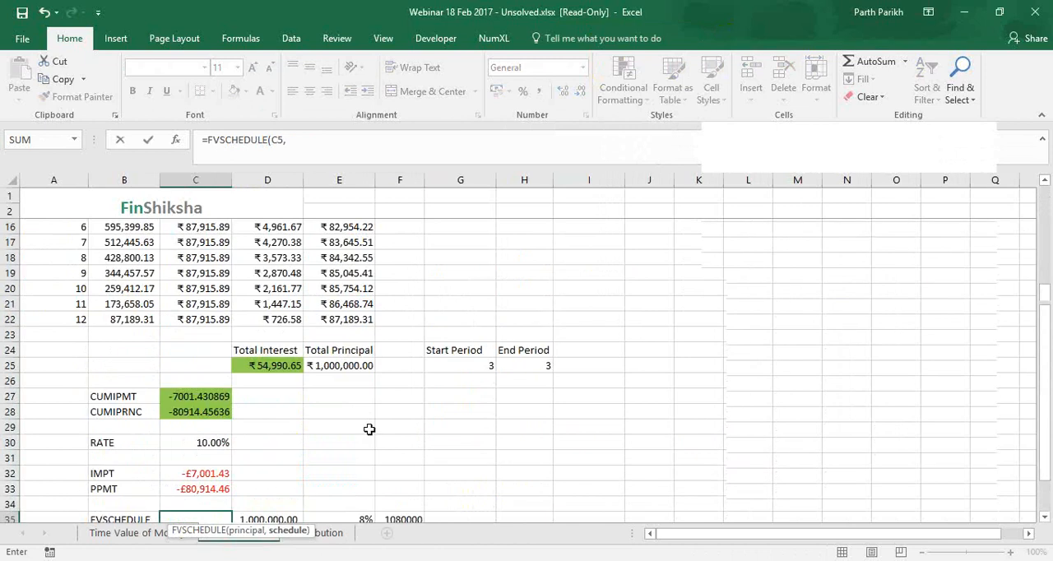
{"action": "left_click_drag", "start_coordinate": [360, 426], "coordinate": [362, 458]}
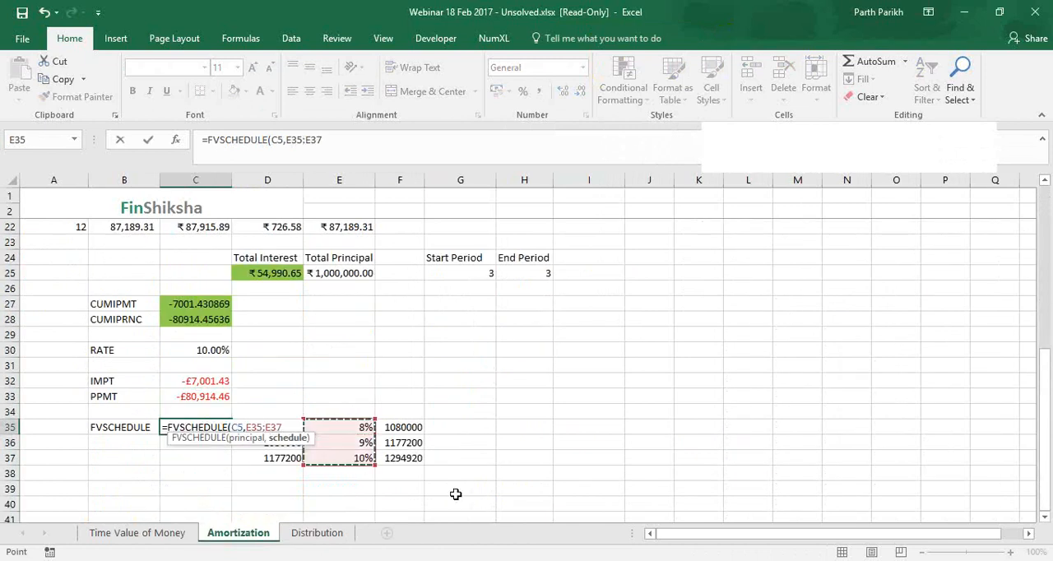
{"action": "type", "text": ")"}
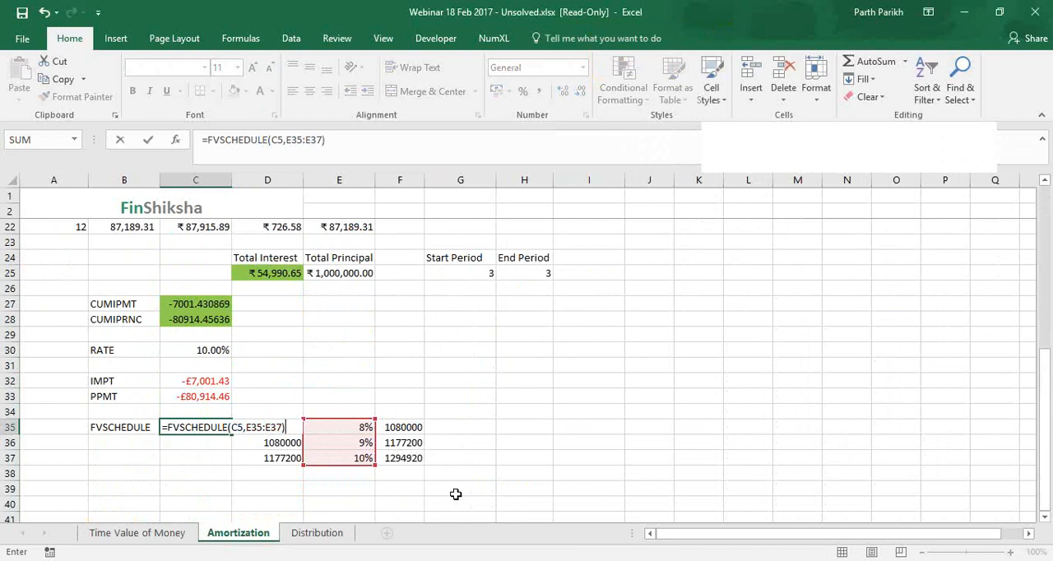
{"action": "key", "text": "Return"}
Highlight the FVSCHEDULE result in C35 and the final manual closing value in F37 with green fill
{"action": "left_click", "coordinate": [206, 430]}
{"action": "key", "text": "F4"}
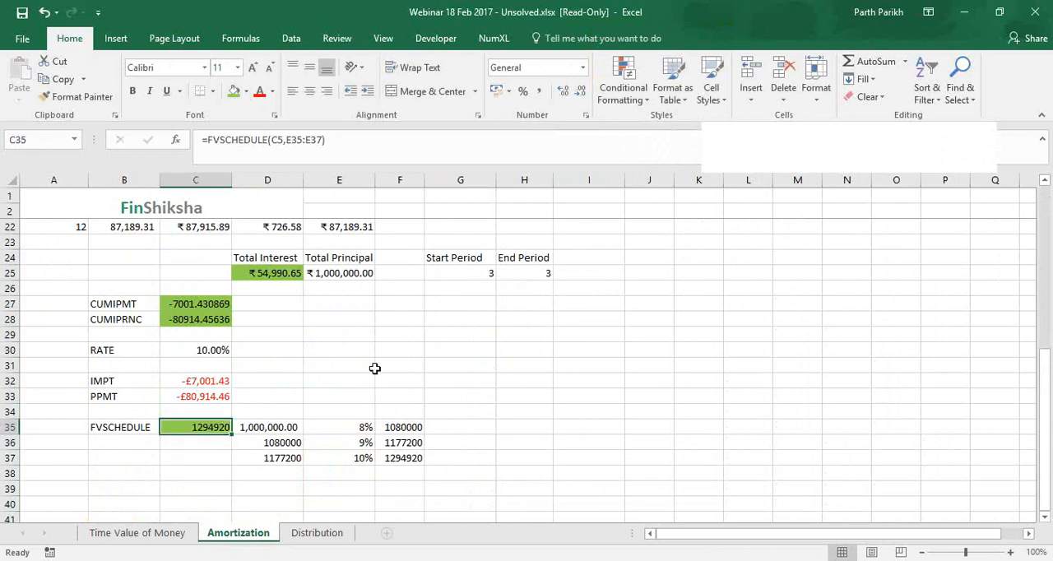
{"action": "left_click", "coordinate": [400, 457]}
{"action": "key", "text": "F4"}
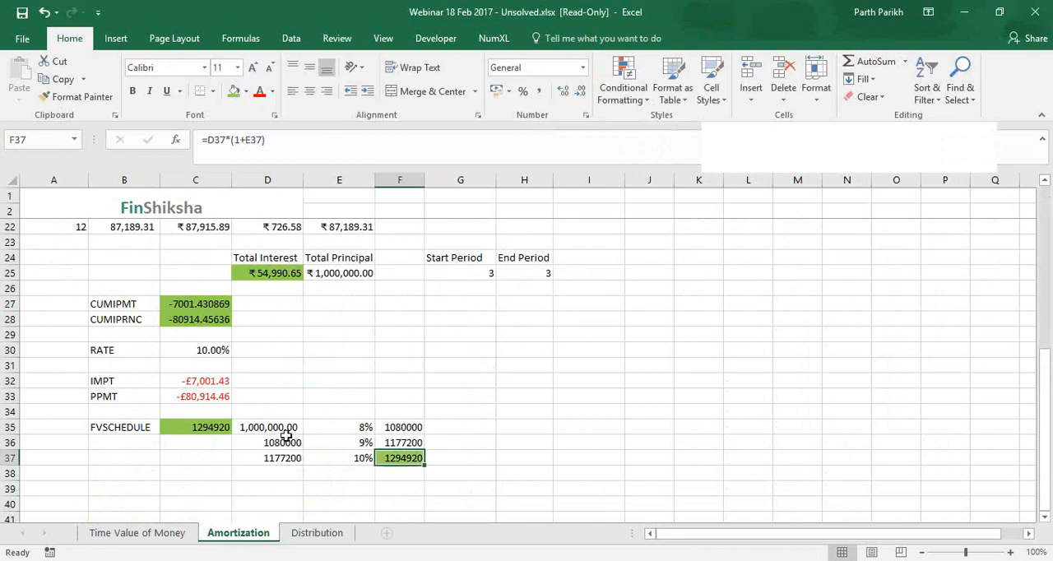
Compare the manual compounding table in D35:F37 with the FVSCHEDULE formula in C35
{"action": "left_click_drag", "start_coordinate": [280, 430], "coordinate": [403, 462]}
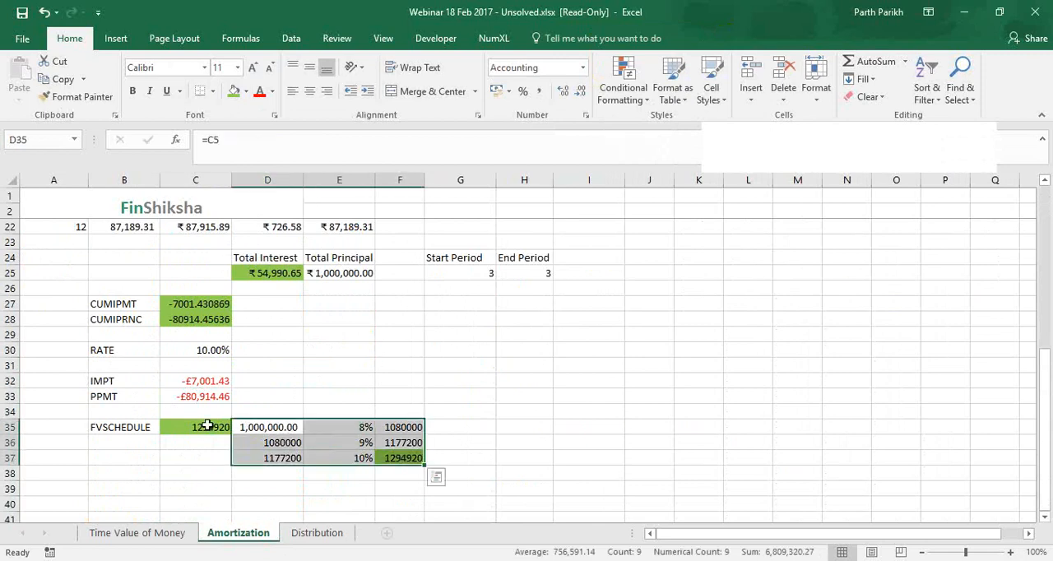
{"action": "left_click", "coordinate": [208, 425]}
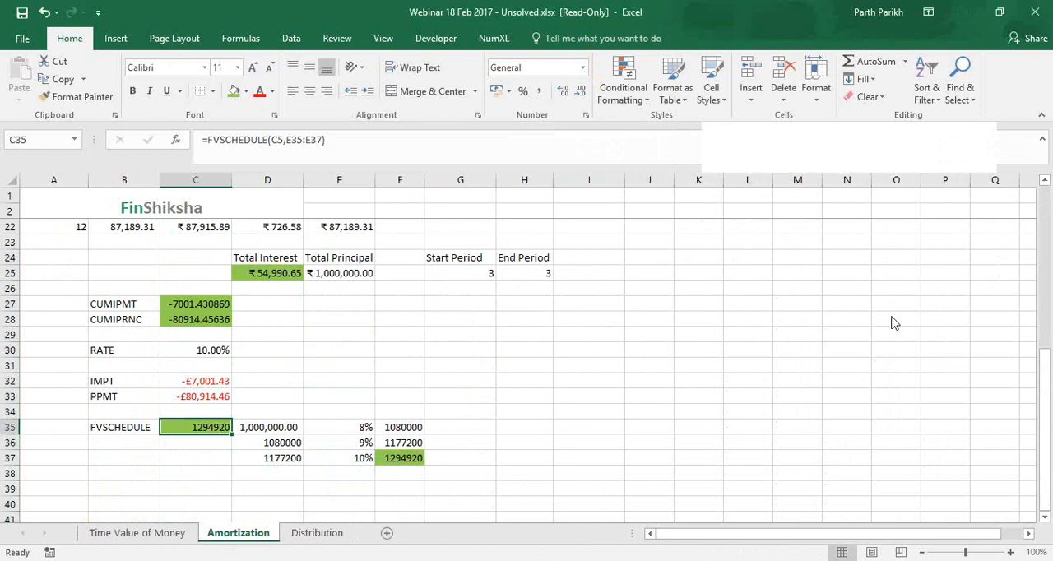
{"action": "left_click", "coordinate": [954, 238]}
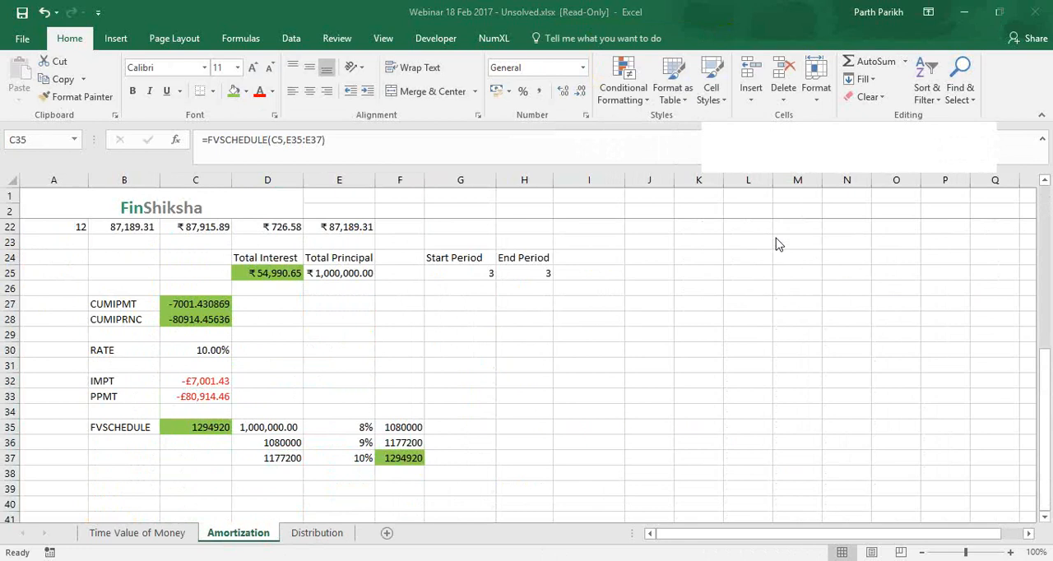
{"action": "double_click", "coordinate": [192, 434]}
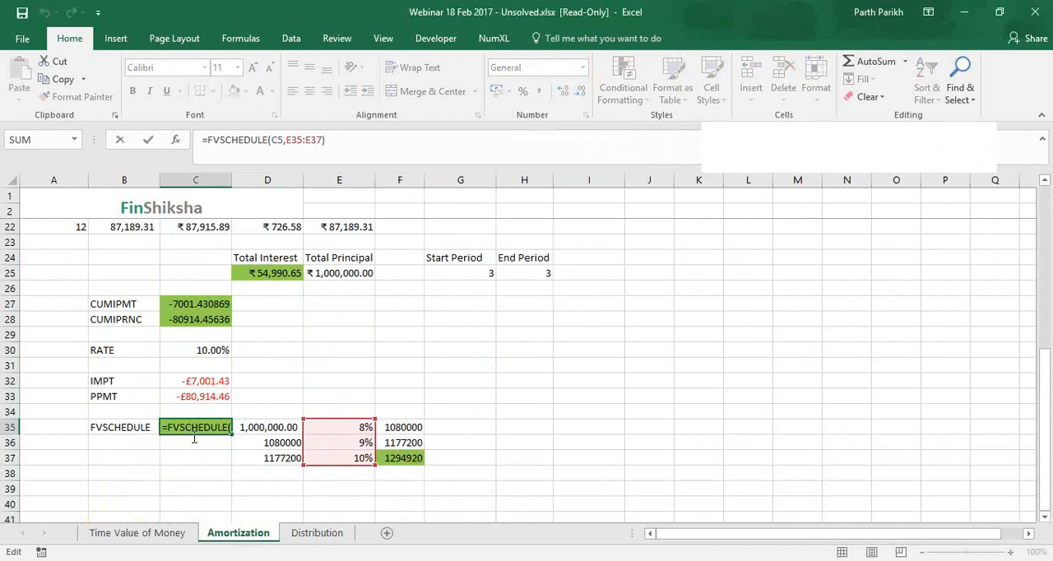
{"action": "key", "text": "End"}
{"action": "key", "text": "BackSpace"}
{"action": "key", "text": "BackSpace"}
{"action": "key", "text": "BackSpace"}
{"action": "key", "text": "BackSpace"}
{"action": "key", "text": "BackSpace"}
{"action": "key", "text": "BackSpace"}
{"action": "key", "text": "BackSpace"}
{"action": "key", "text": "BackSpace"}
{"action": "key", "text": "BackSpace"}
{"action": "key", "text": "BackSpace"}
{"action": "key", "text": "BackSpace"}
{"action": "key", "text": "BackSpace"}
{"action": "key", "text": "BackSpace"}
{"action": "key", "text": "BackSpace"}
{"action": "key", "text": "BackSpace"}
{"action": "key", "text": "BackSpace"}
{"action": "key", "text": "BackSpace"}
{"action": "key", "text": "BackSpace"}
{"action": "key", "text": "BackSpace"}
{"action": "key", "text": "BackSpace"}
{"action": "key", "text": "BackSpace"}
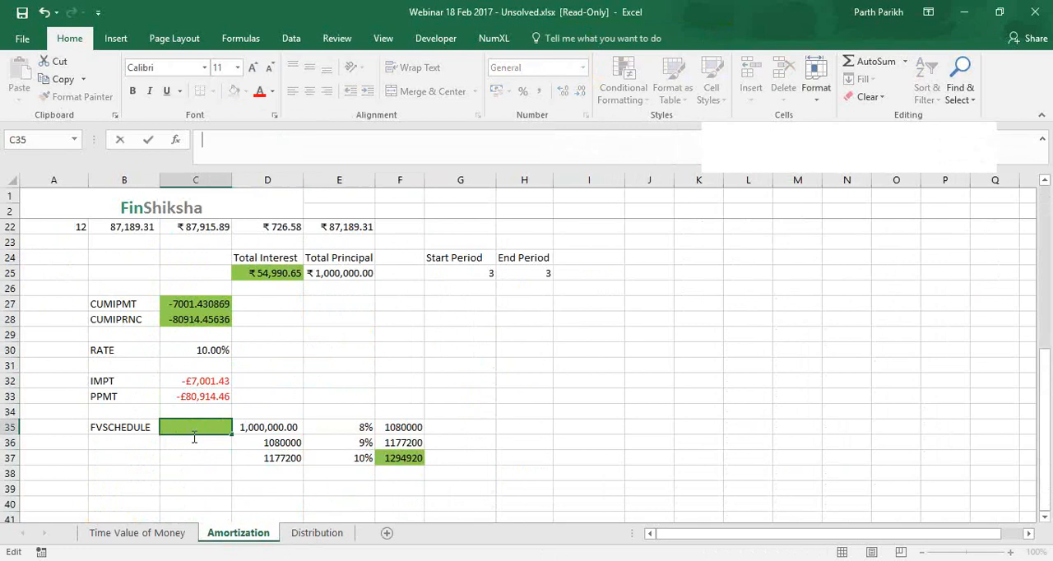
{"action": "type", "text": "="}
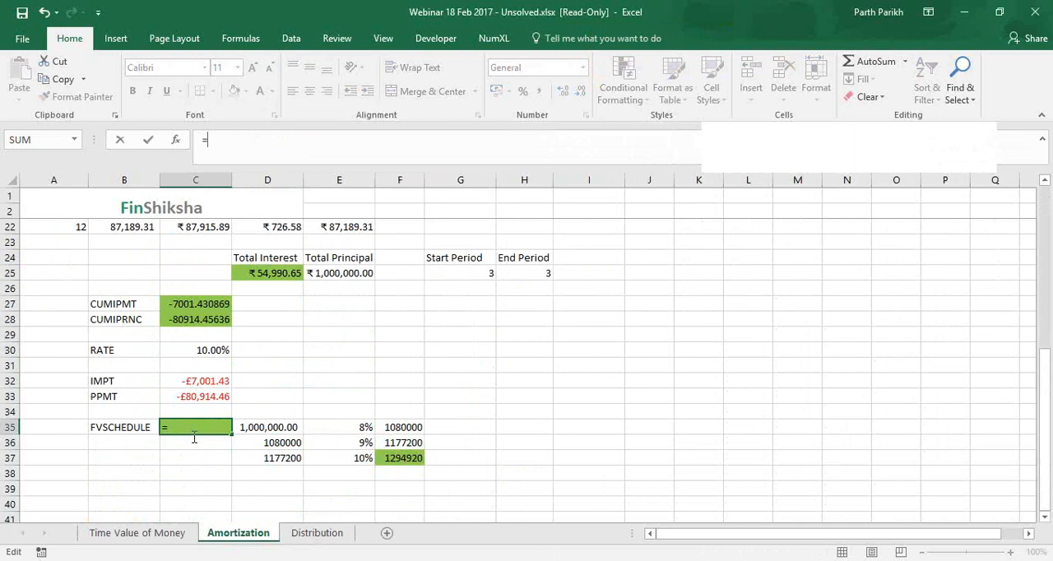
{"action": "key", "text": "Escape"}
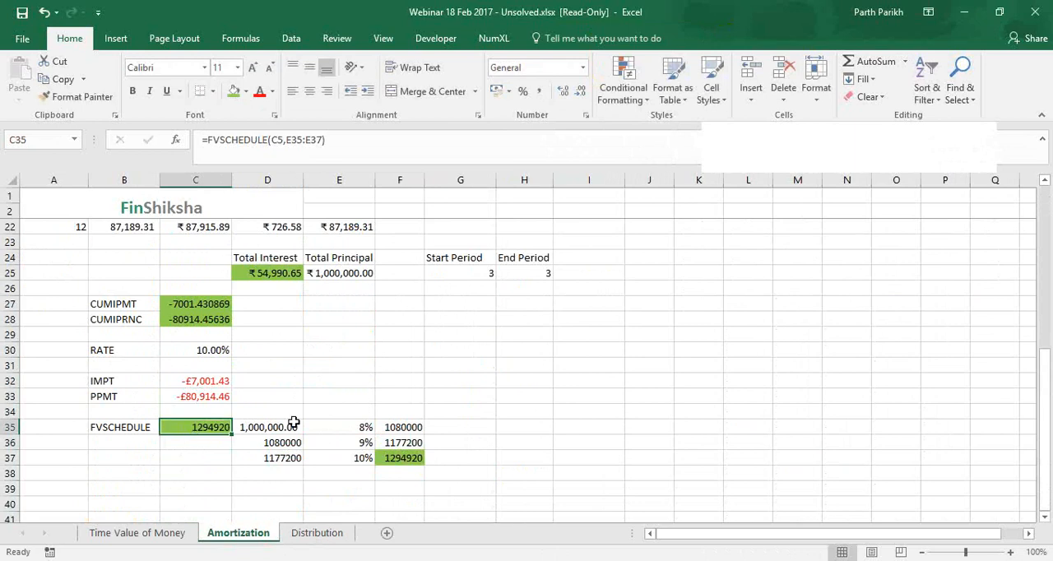
Review the opening principal in D35 and the three yearly rates in E35:E37
{"action": "left_click", "coordinate": [284, 428]}
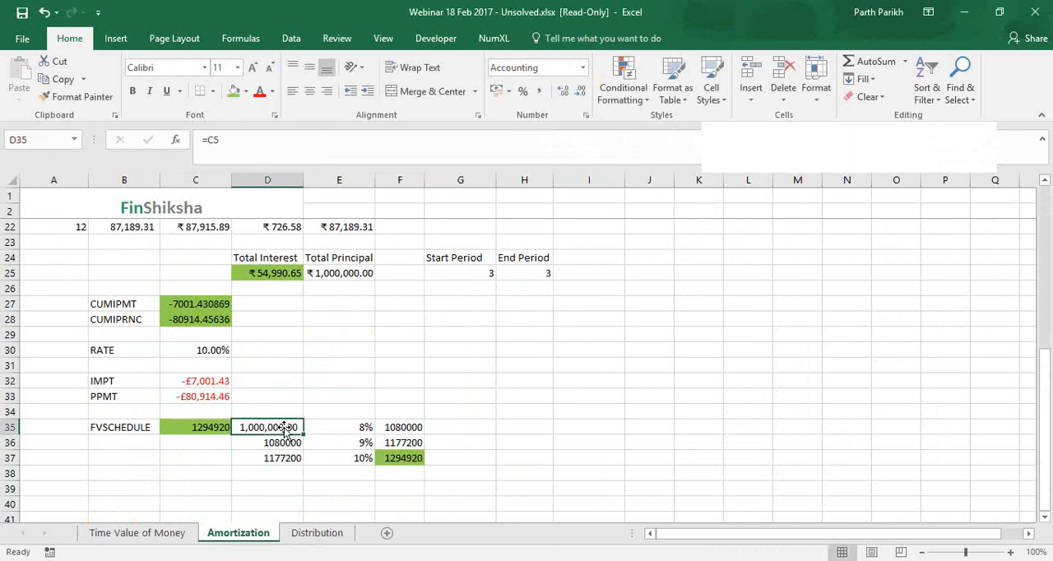
{"action": "left_click", "coordinate": [347, 427]}
{"action": "key", "text": "Down"}
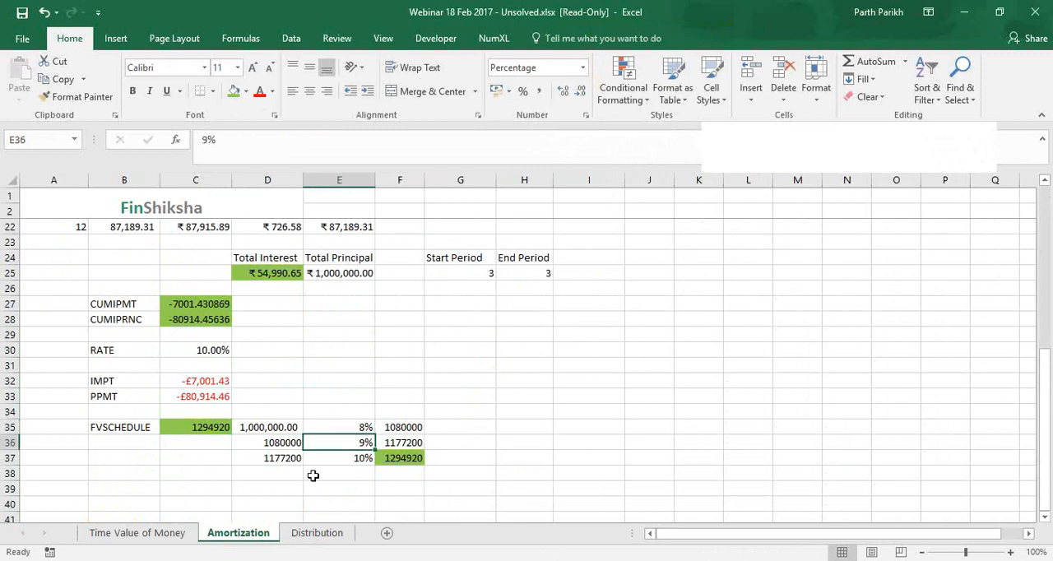
{"action": "left_click", "coordinate": [330, 460]}
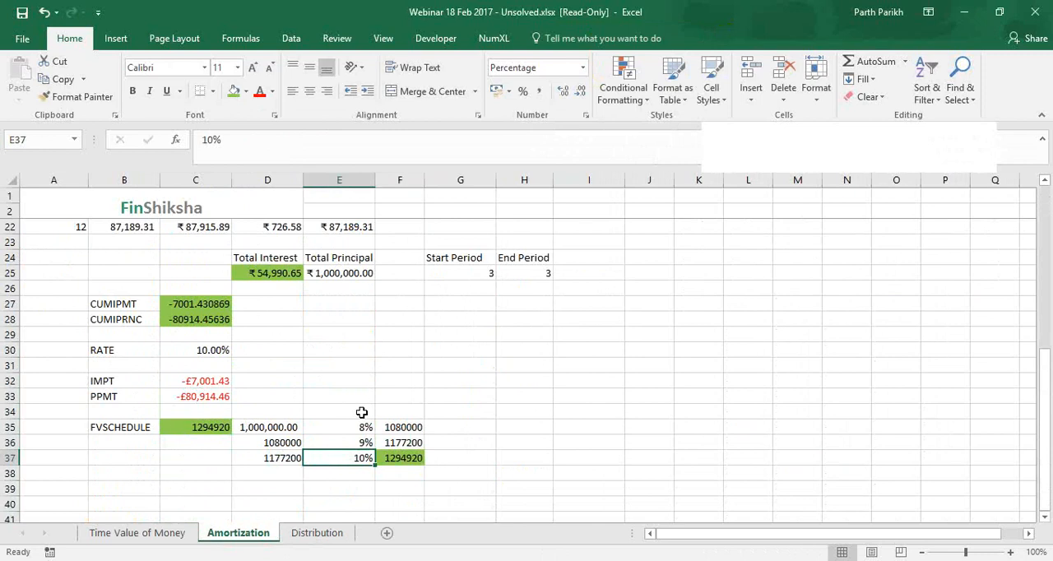
{"action": "left_click", "coordinate": [473, 393]}
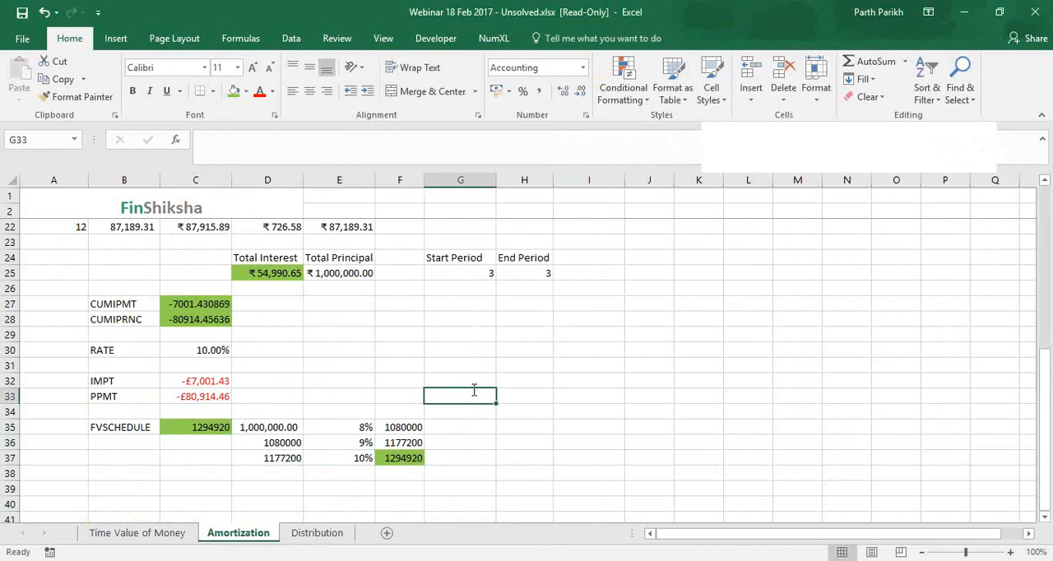
{"action": "type", "text": "=fv"}
{"action": "key", "text": "Tab"}
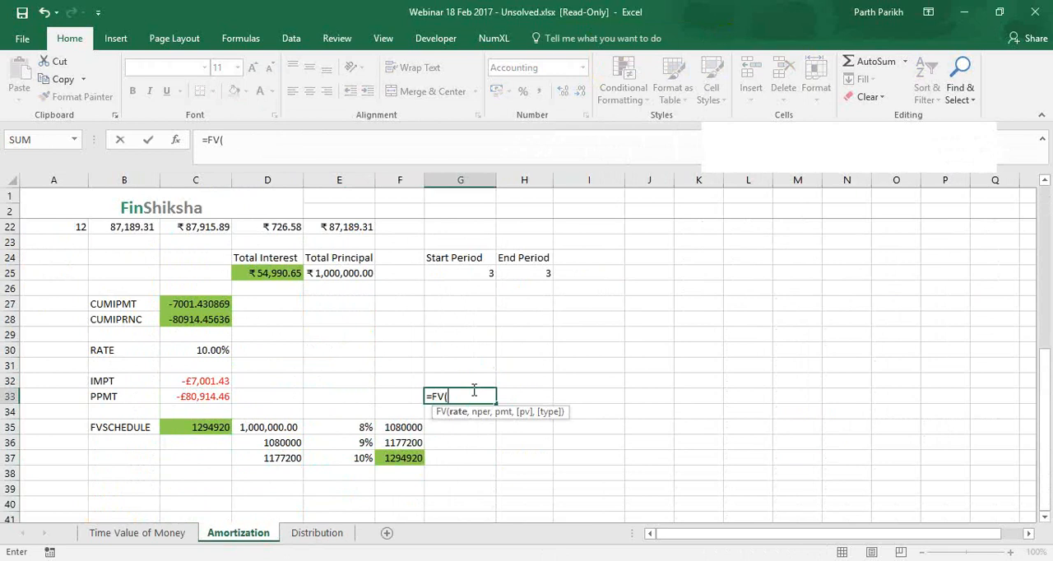
{"action": "key", "text": "Escape"}
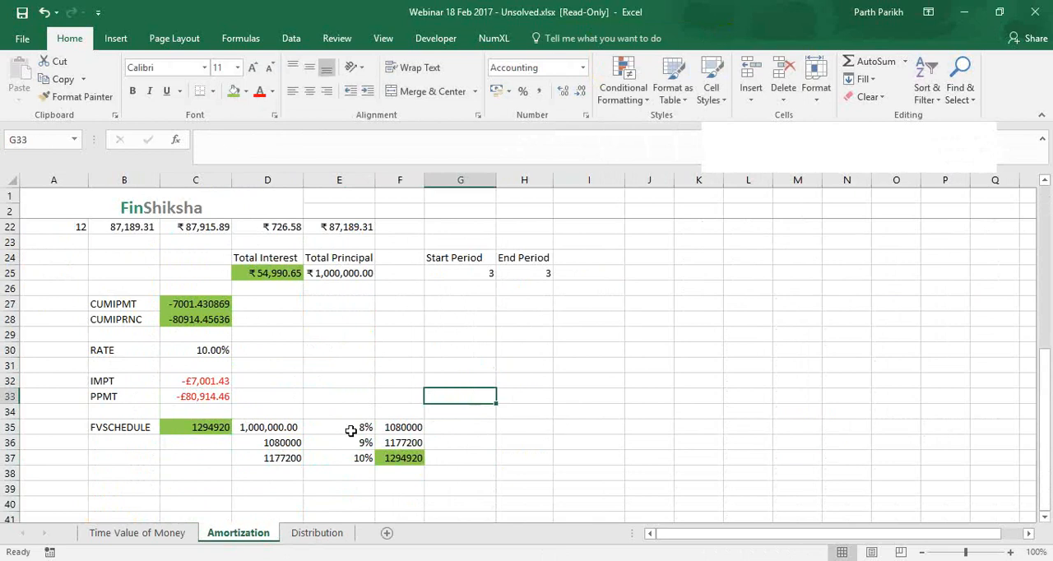
Inspect the varying rates in E35:E37 and the principal and schedule arguments of the FVSCHEDULE formula in C35
{"action": "left_click_drag", "start_coordinate": [351, 430], "coordinate": [353, 453]}
{"action": "left_click", "coordinate": [208, 415]}
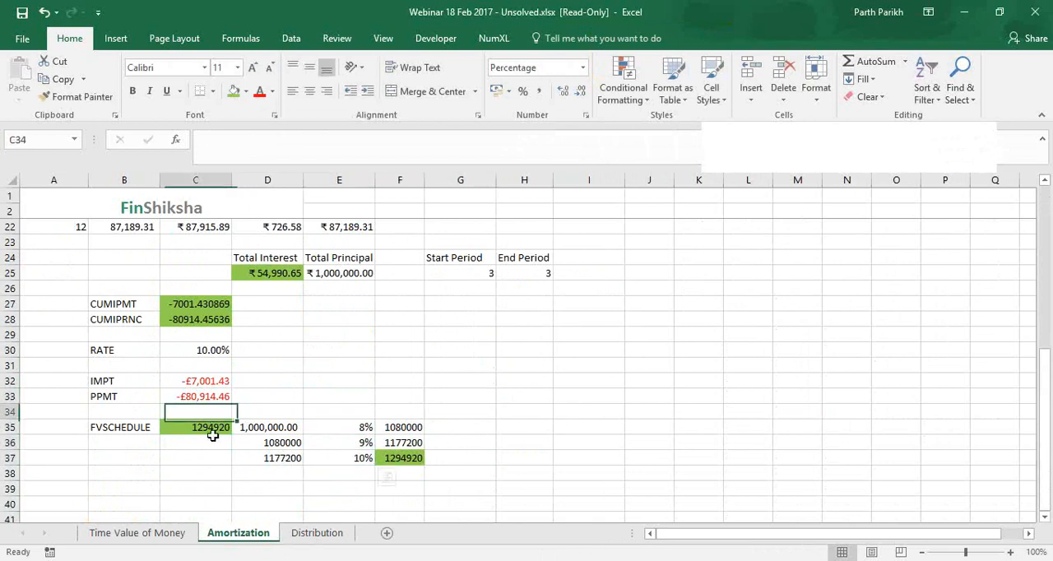
{"action": "left_click", "coordinate": [211, 430]}
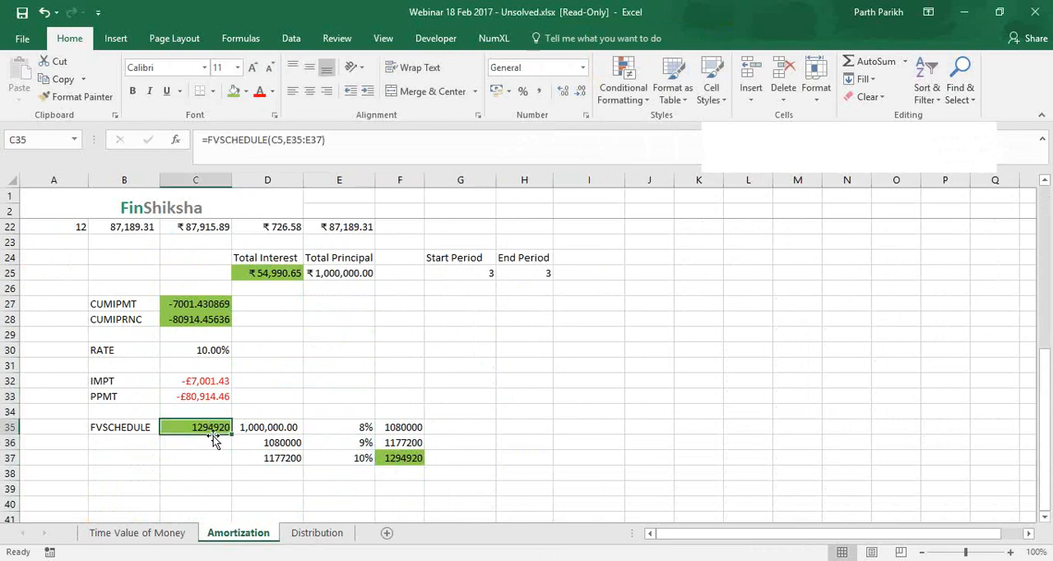
{"action": "left_click", "coordinate": [286, 140]}
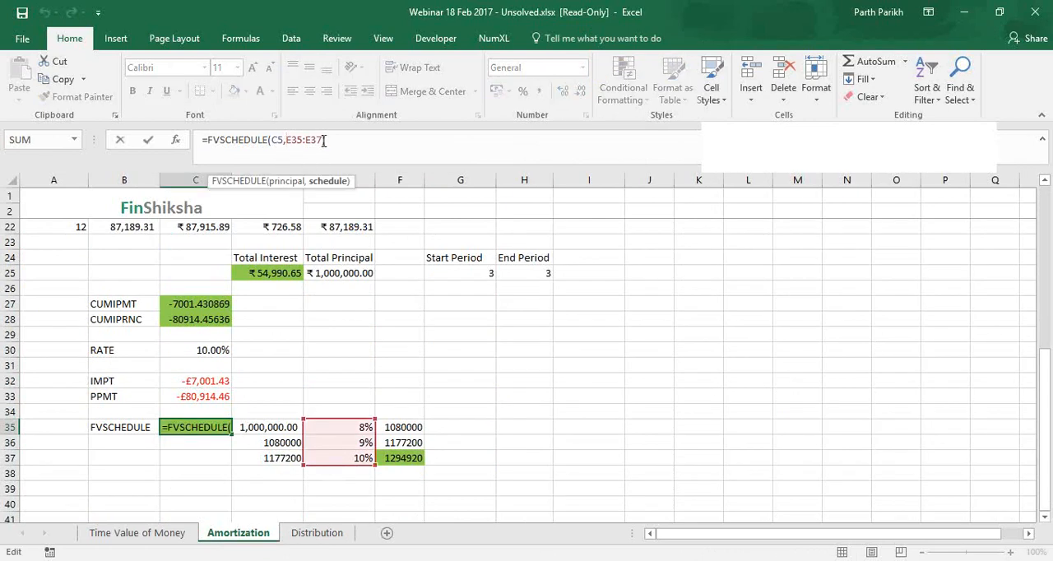
{"action": "left_click", "coordinate": [323, 140]}
{"action": "key", "text": "Return"}
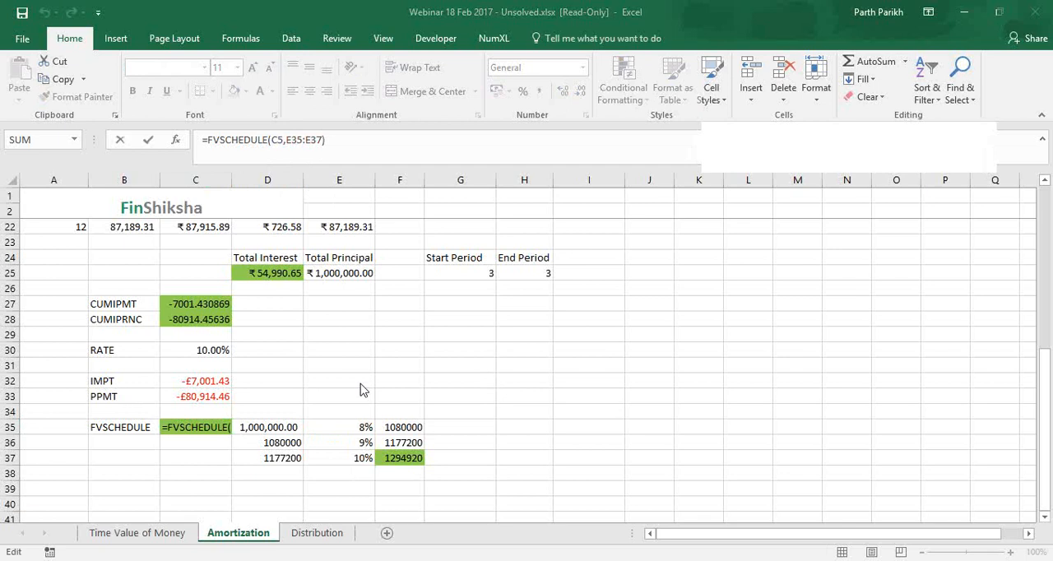
{"action": "key", "text": "Escape"}
Inspect the arguments of the PPMT formula in C33 against the loan inputs in C5:C7, keeping the formula as it is
{"action": "left_click", "coordinate": [224, 397]}
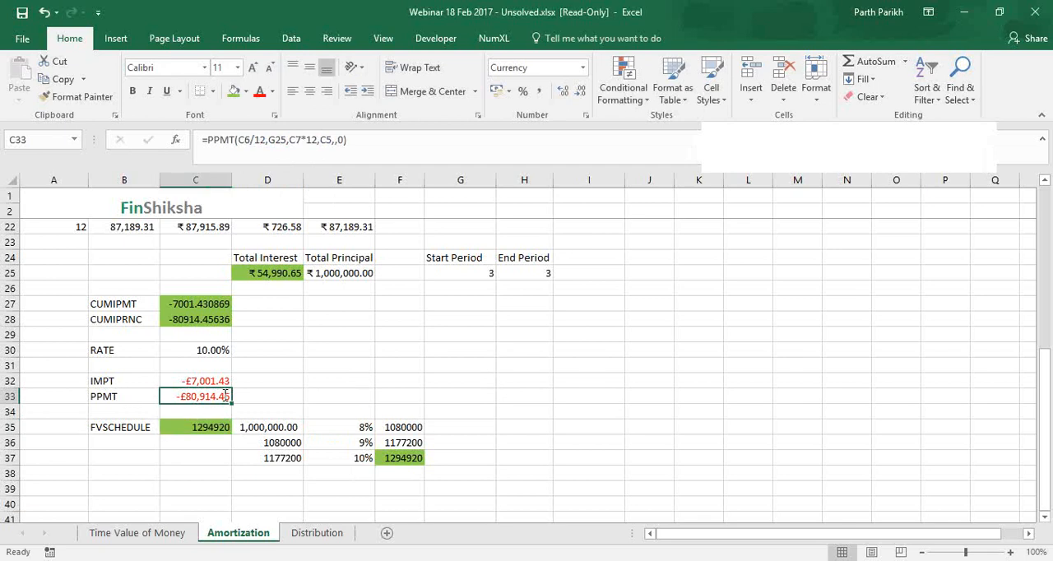
{"action": "left_click", "coordinate": [336, 143]}
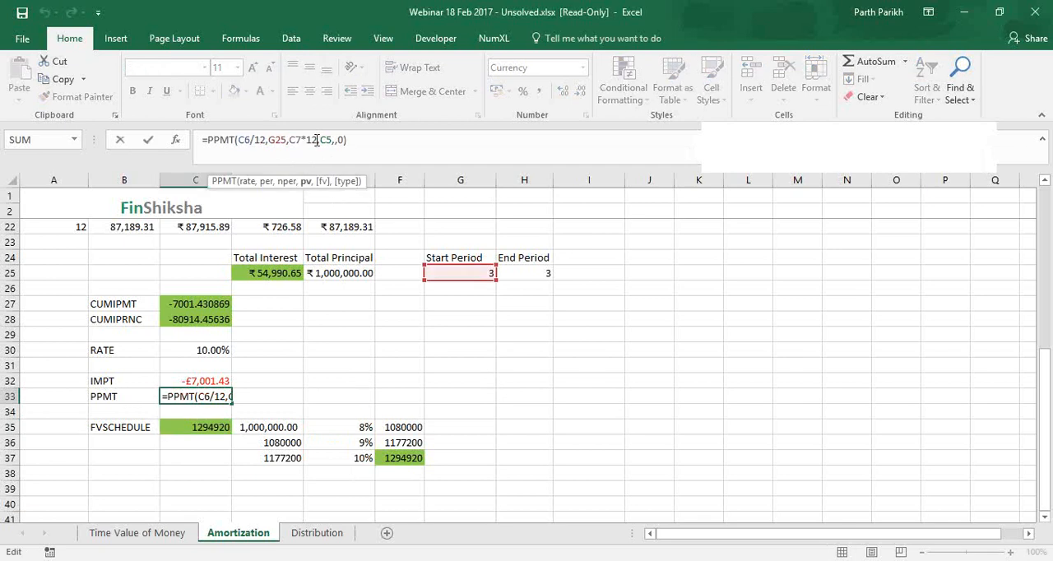
{"action": "left_click", "coordinate": [331, 140]}
{"action": "key", "text": "BackSpace"}
{"action": "type", "text": ","}
{"action": "left_click_drag", "start_coordinate": [1041, 274], "coordinate": [1040, 209]}
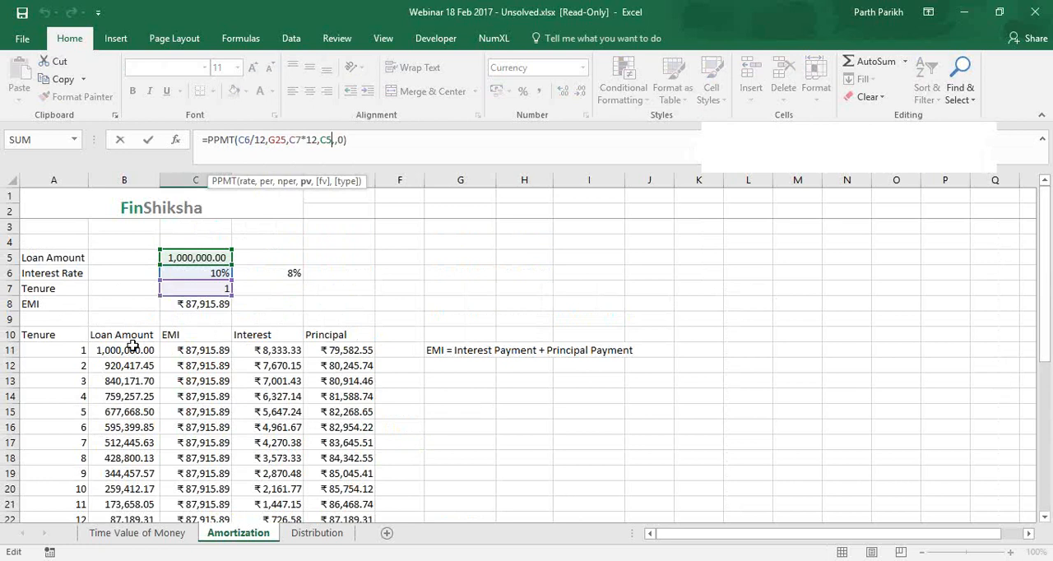
{"action": "type", "text": ","}
{"action": "type", "text": ","}
{"action": "type", "text": ","}
{"action": "key", "text": "ctrl+Return"}
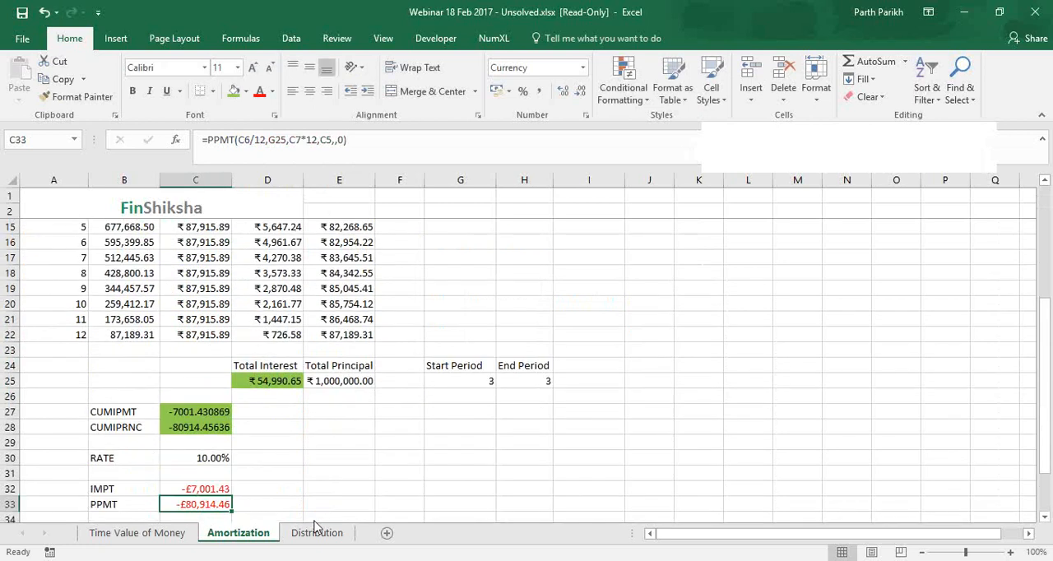
Open the Distribution sheet and examine the Total Days cell, the Date column and the return formula in D8
{"action": "left_click", "coordinate": [779, 239]}
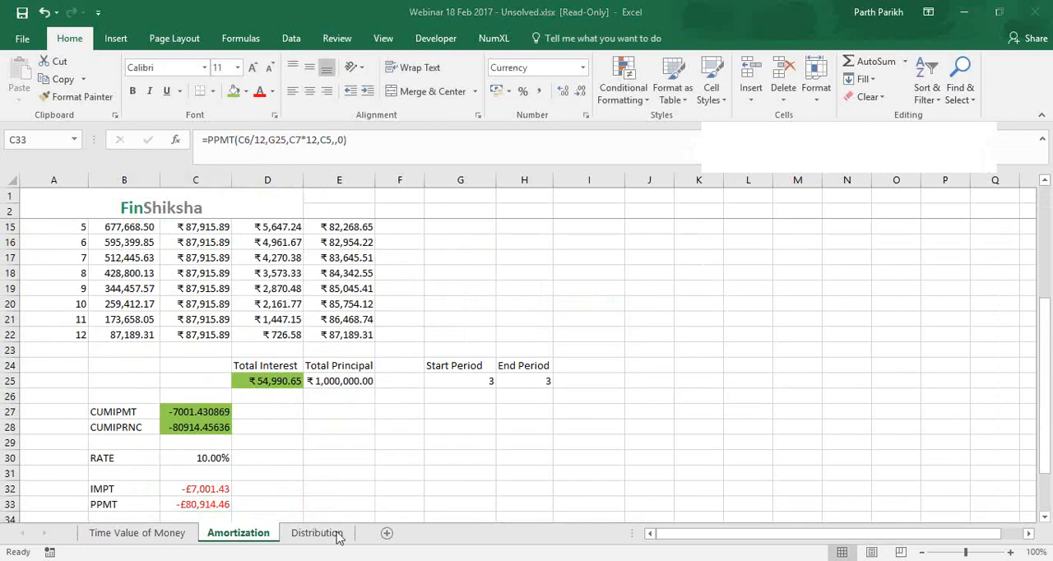
{"action": "left_click", "coordinate": [338, 537]}
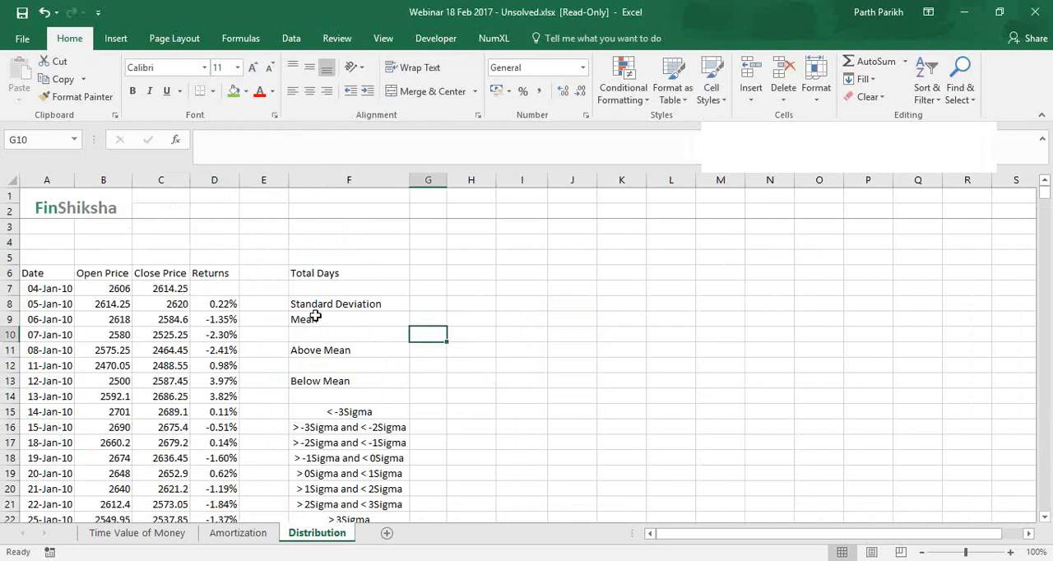
{"action": "left_click", "coordinate": [420, 272]}
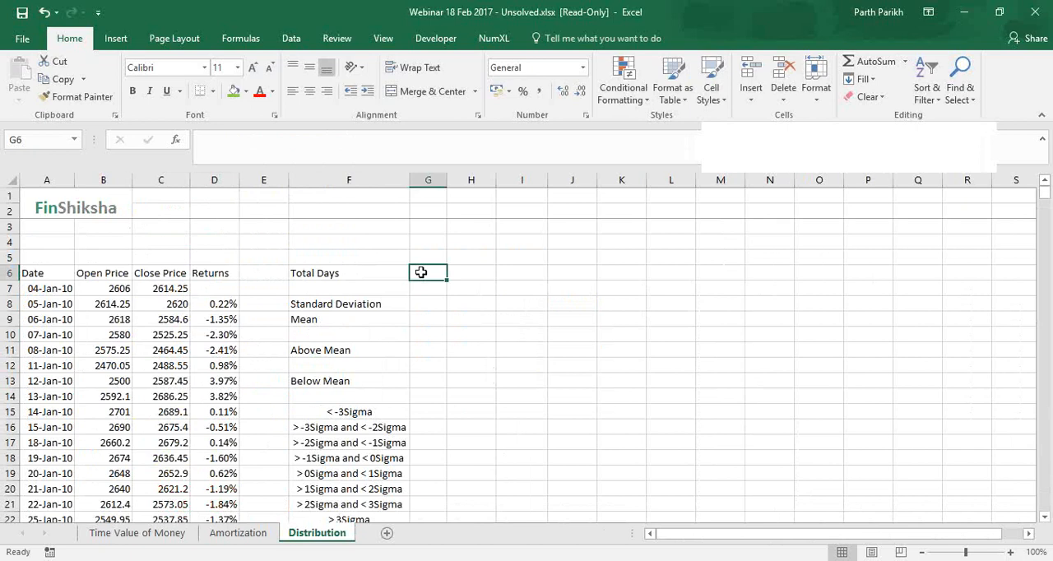
{"action": "left_click", "coordinate": [51, 274]}
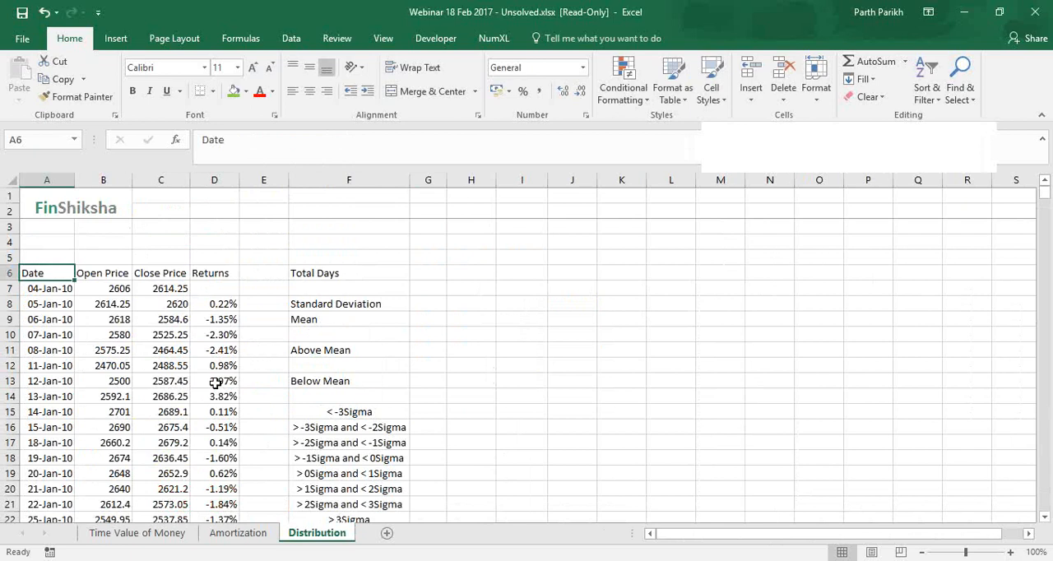
{"action": "left_click", "coordinate": [225, 303]}
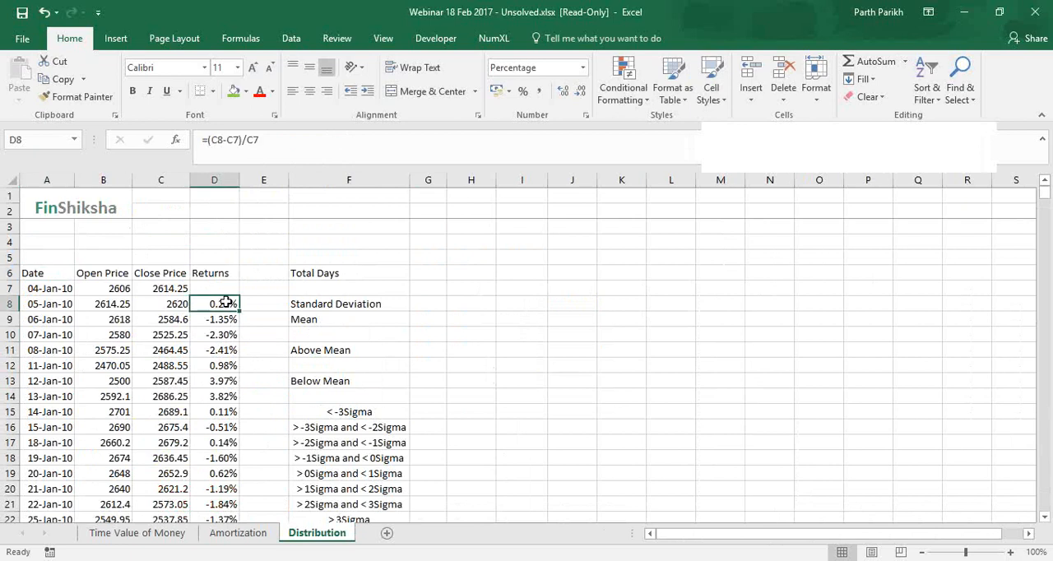
{"action": "left_click", "coordinate": [66, 288]}
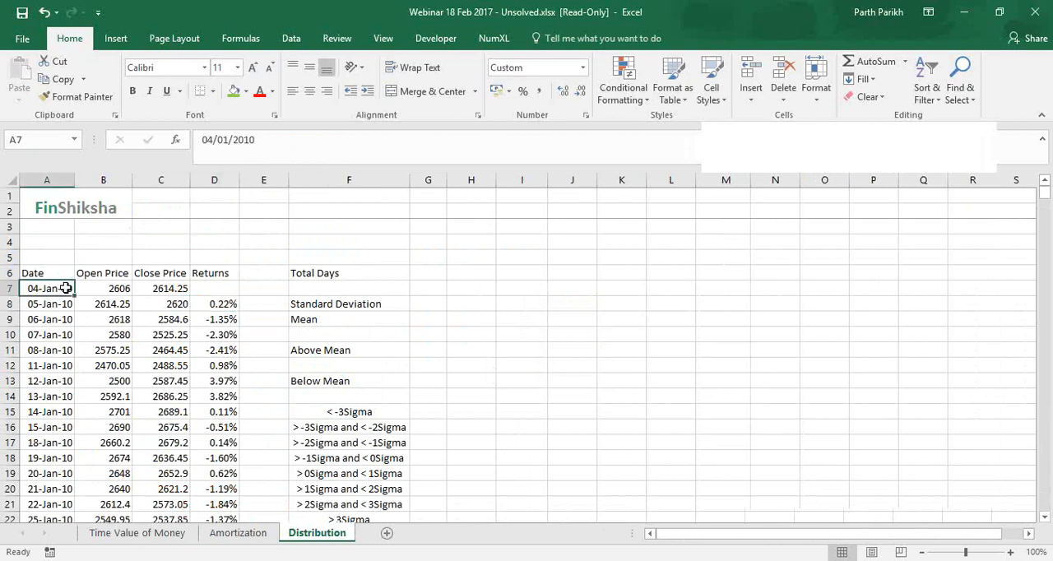
Check the last date in the Date column and go to the return formula in D8
{"action": "key", "text": "ctrl+Down"}
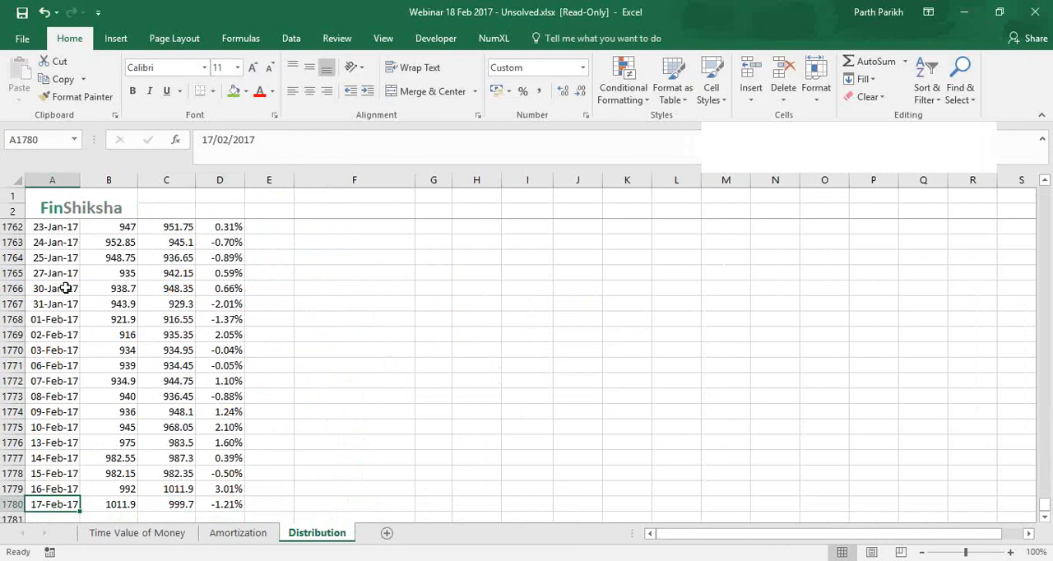
{"action": "key", "text": "ctrl+Up"}
{"action": "key", "text": "Right"}
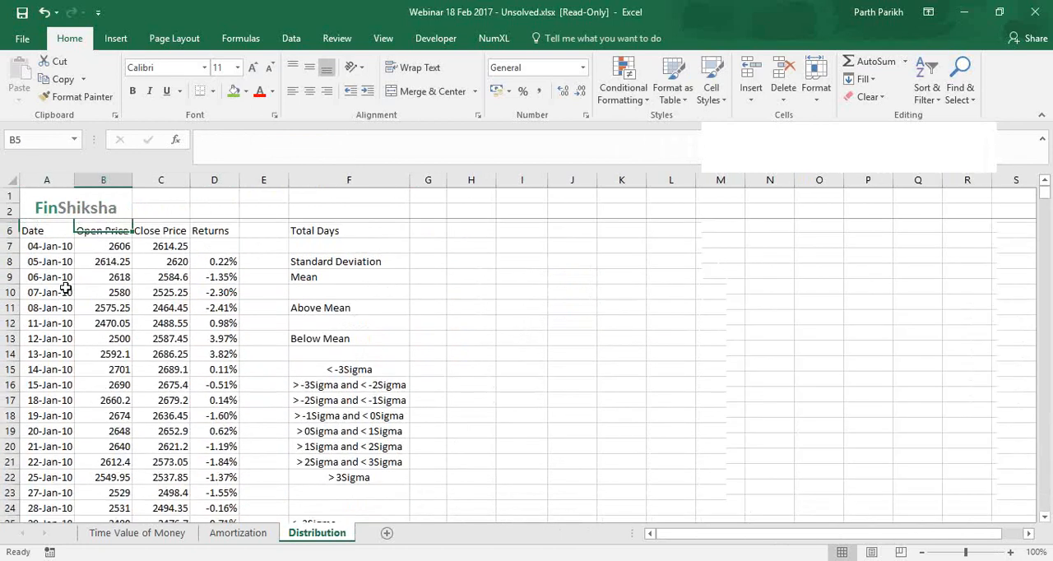
{"action": "key", "text": "ctrl+Up"}
{"action": "key", "text": "Down"}
{"action": "key", "text": "Down"}
{"action": "key", "text": "Down"}
{"action": "key", "text": "Down"}
{"action": "key", "text": "Down"}
{"action": "key", "text": "Down"}
{"action": "key", "text": "Right"}
{"action": "key", "text": "Right"}
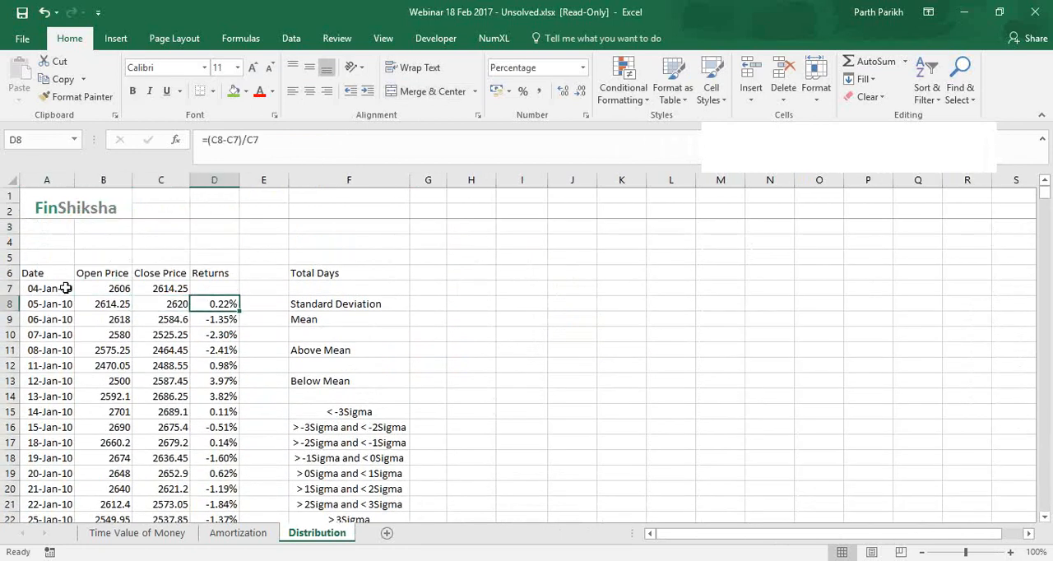
Clear all the existing daily returns in D8:D1780
{"action": "key", "text": "ctrl+Down"}
{"action": "key", "text": "ctrl+shift+Down"}
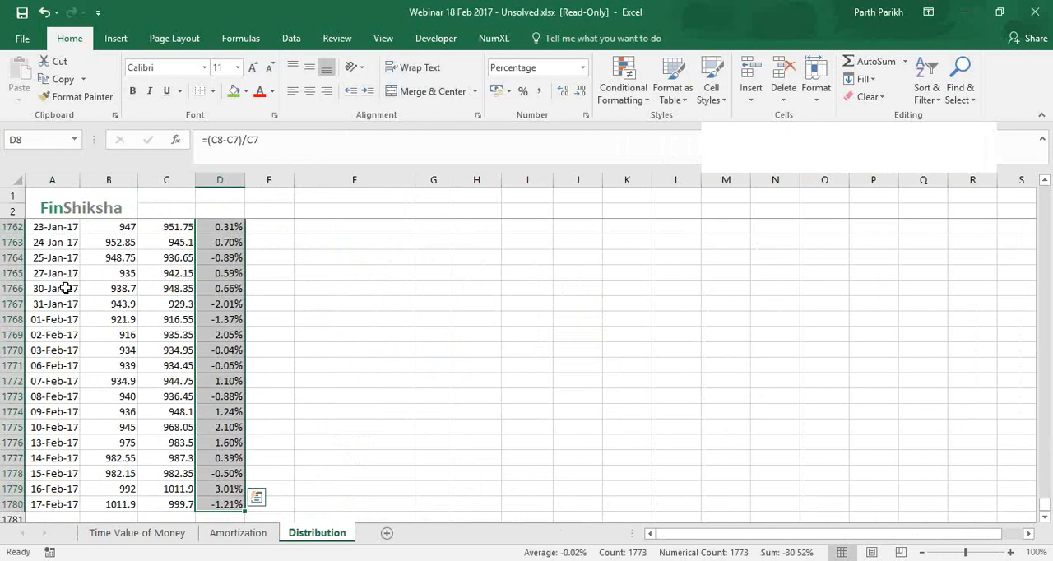
{"action": "key", "text": "ctrl+shift+Up"}
Enter the daily return formula =(C8-C7)/C7 in D8, based on the close prices
{"action": "type", "text": "="}
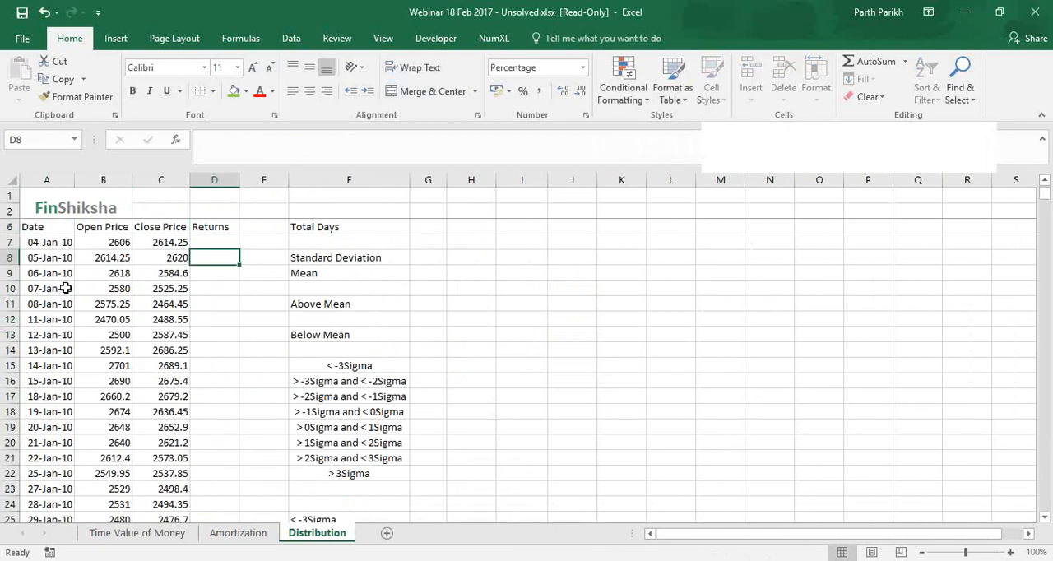
{"action": "type", "text": "("}
{"action": "key", "text": "Left"}
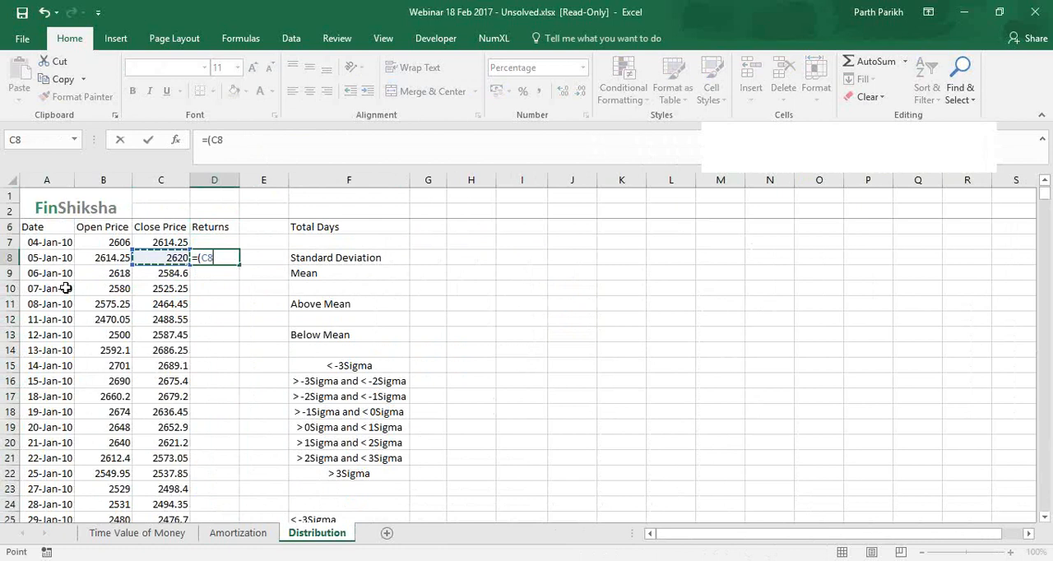
{"action": "type", "text": "-"}
{"action": "key", "text": "Left"}
{"action": "key", "text": "Up"}
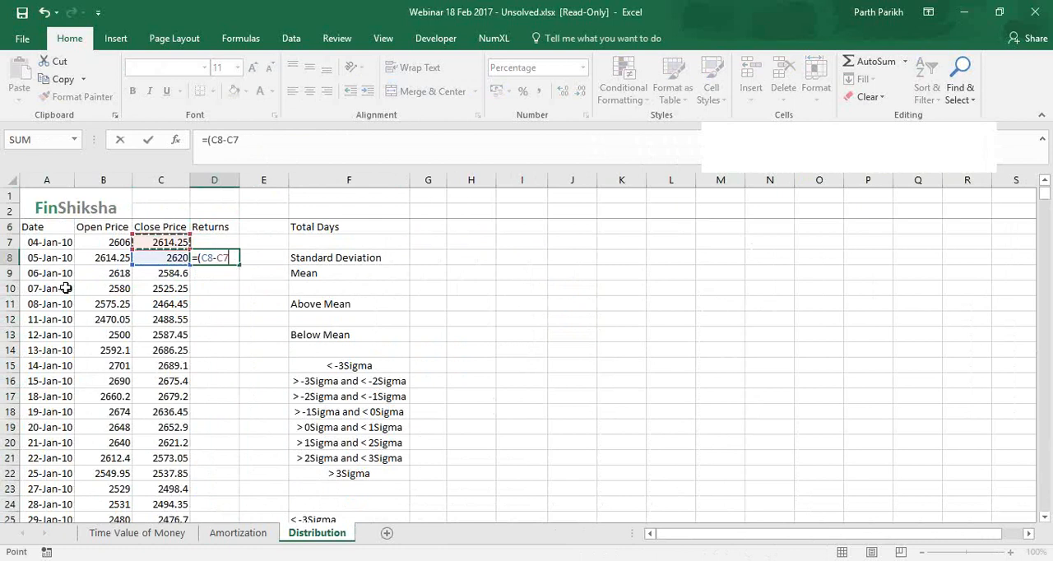
{"action": "type", "text": ")/"}
{"action": "key", "text": "Left"}
{"action": "key", "text": "Up"}
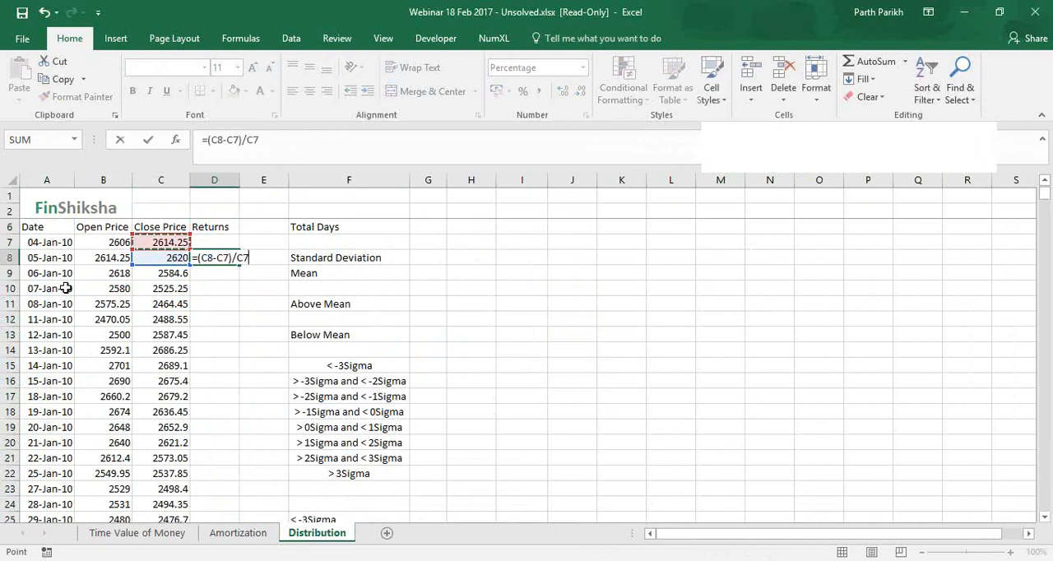
{"action": "key", "text": "Return"}
Fill the return formula from D8 down the Returns column to the last date row
{"action": "key", "text": "Up"}
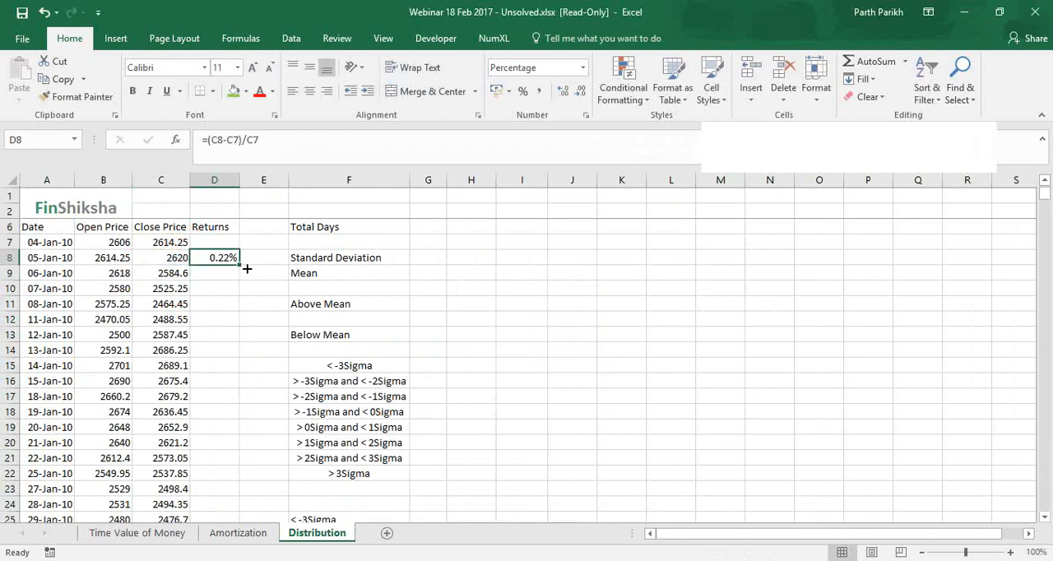
{"action": "double_click", "coordinate": [246, 268]}
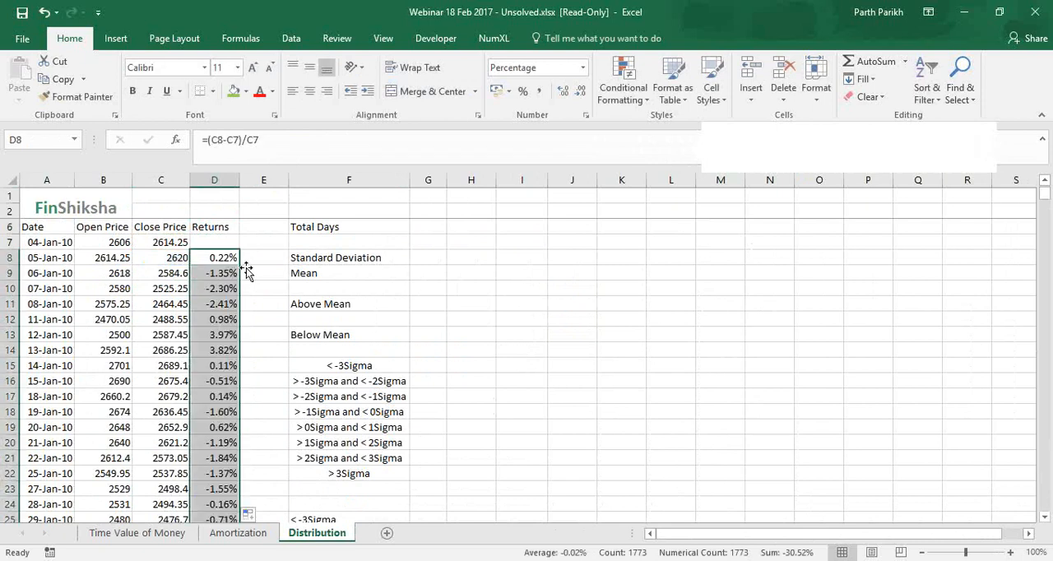
{"action": "scroll", "coordinate": [297, 272], "scroll_direction": "up", "scroll_amount": 1}
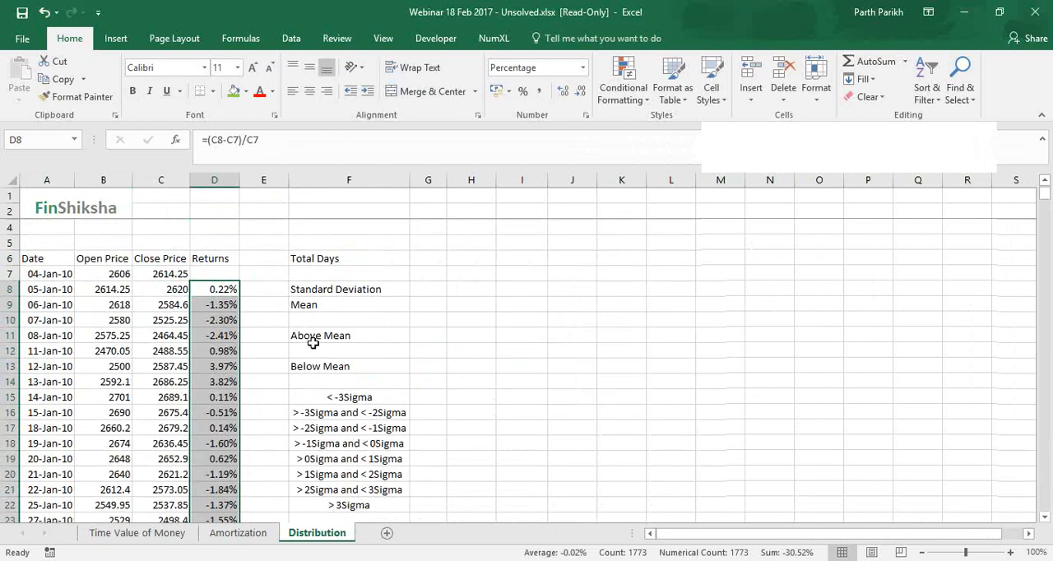
{"action": "scroll", "coordinate": [308, 329], "scroll_direction": "down", "scroll_amount": 1}
{"action": "scroll", "coordinate": [312, 343], "scroll_direction": "up", "scroll_amount": 1}
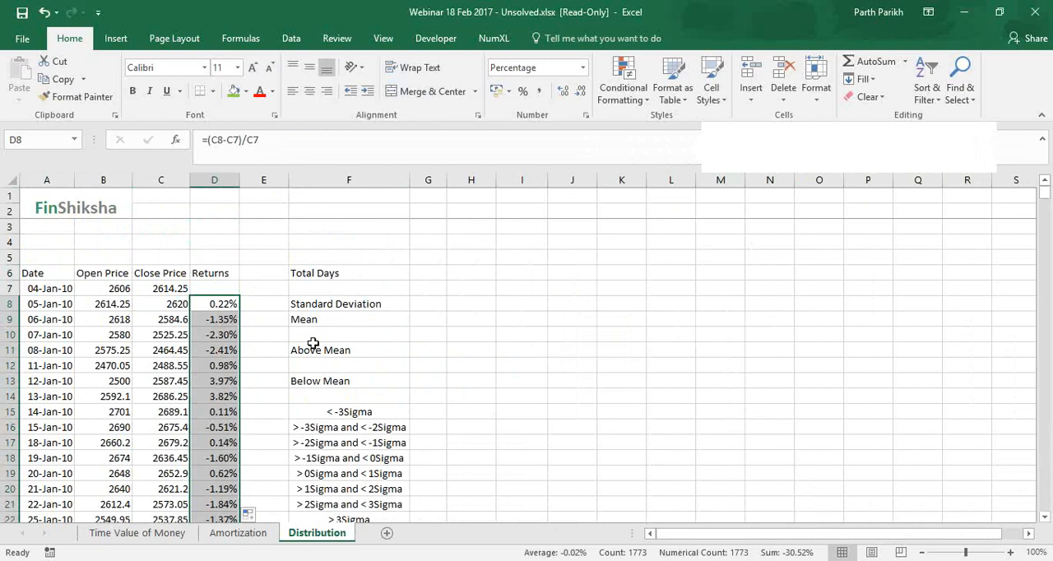
{"action": "left_click", "coordinate": [429, 273]}
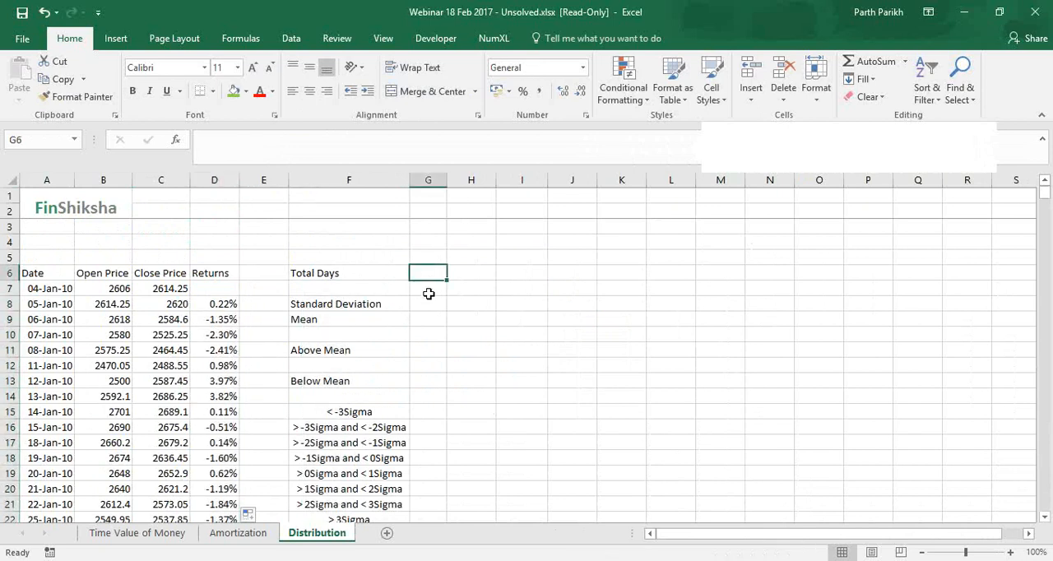
{"action": "type", "text": "=c"}
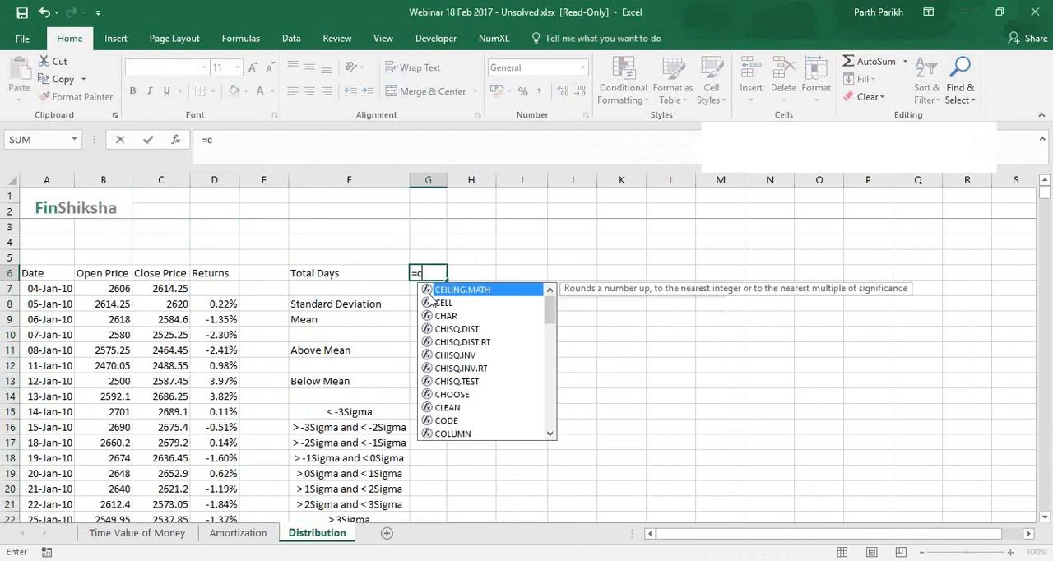
{"action": "type", "text": "ounta"}
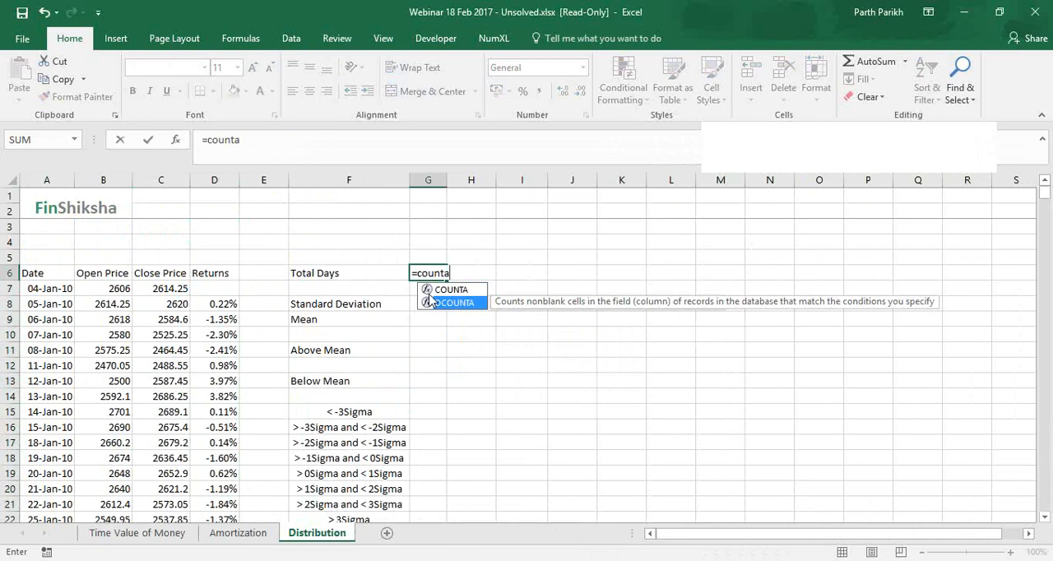
{"action": "double_click", "coordinate": [430, 300]}
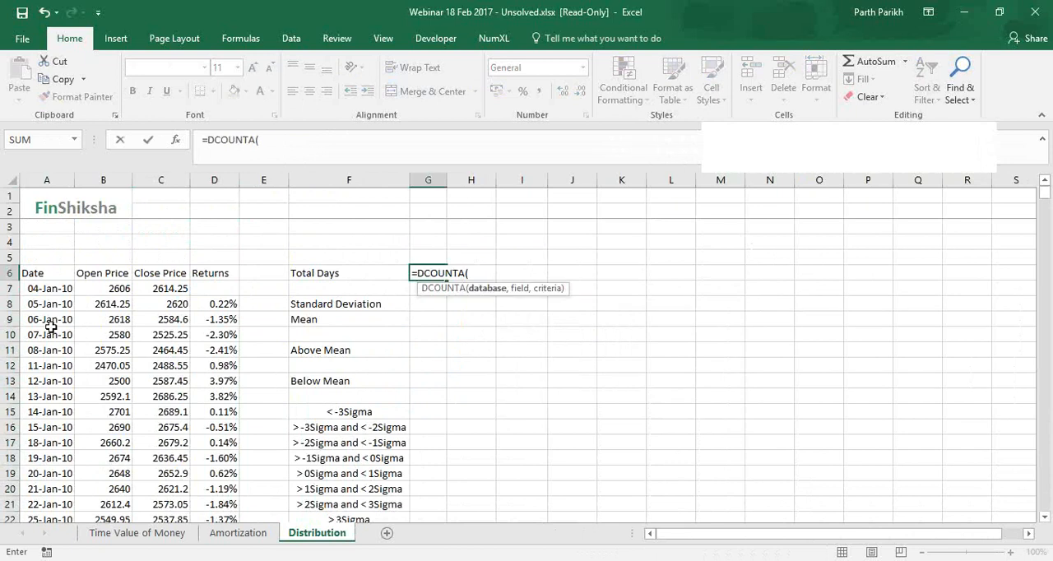
{"action": "left_click", "coordinate": [51, 289]}
{"action": "key", "text": "BackSpace"}
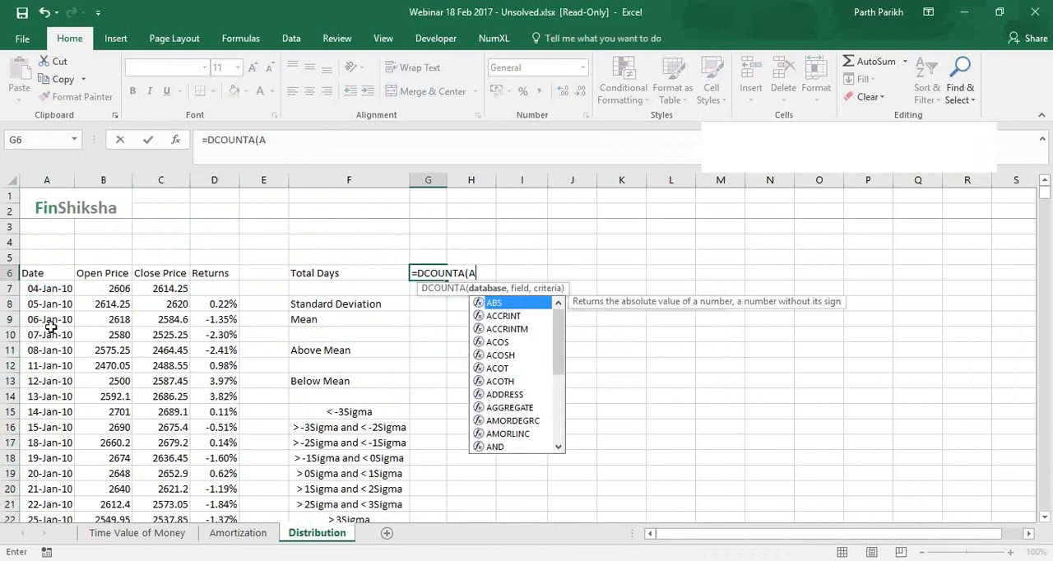
{"action": "key", "text": "BackSpace"}
{"action": "key", "text": "BackSpace"}
{"action": "key", "text": "BackSpace"}
{"action": "key", "text": "BackSpace"}
{"action": "key", "text": "BackSpace"}
{"action": "key", "text": "BackSpace"}
{"action": "key", "text": "BackSpace"}
{"action": "key", "text": "BackSpace"}
{"action": "key", "text": "BackSpace"}
Count the total days in G6 with the formula =COUNTA(A7:A1780)
{"action": "type", "text": "coun"}
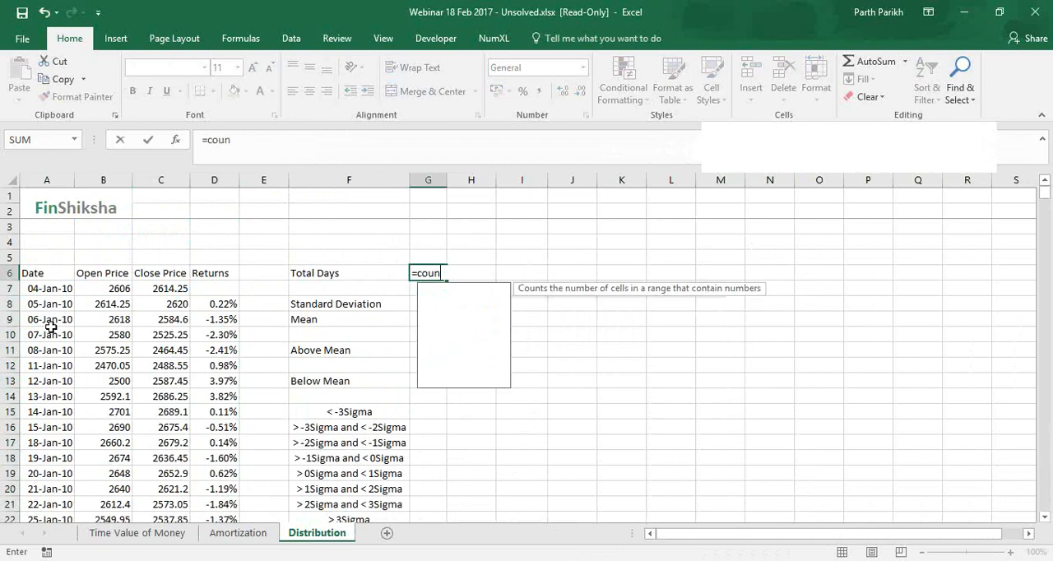
{"action": "key", "text": "Down"}
{"action": "key", "text": "Tab"}
{"action": "key", "text": "Left"}
{"action": "key", "text": "Left"}
{"action": "key", "text": "Left"}
{"action": "key", "text": "Left"}
{"action": "key", "text": "Left"}
{"action": "key", "text": "Left"}
{"action": "key", "text": "Down"}
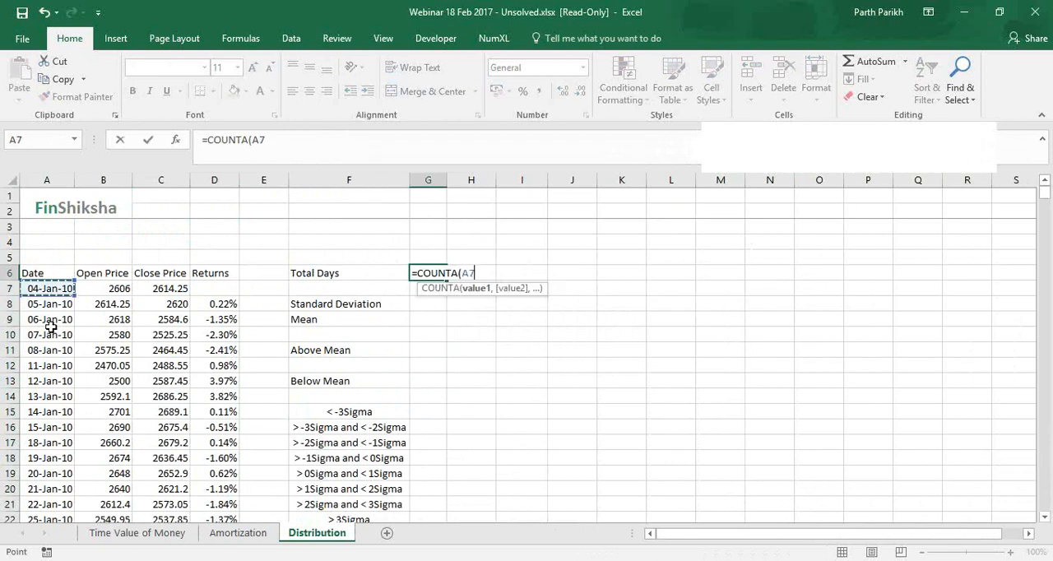
{"action": "key", "text": "ctrl+shift+Down"}
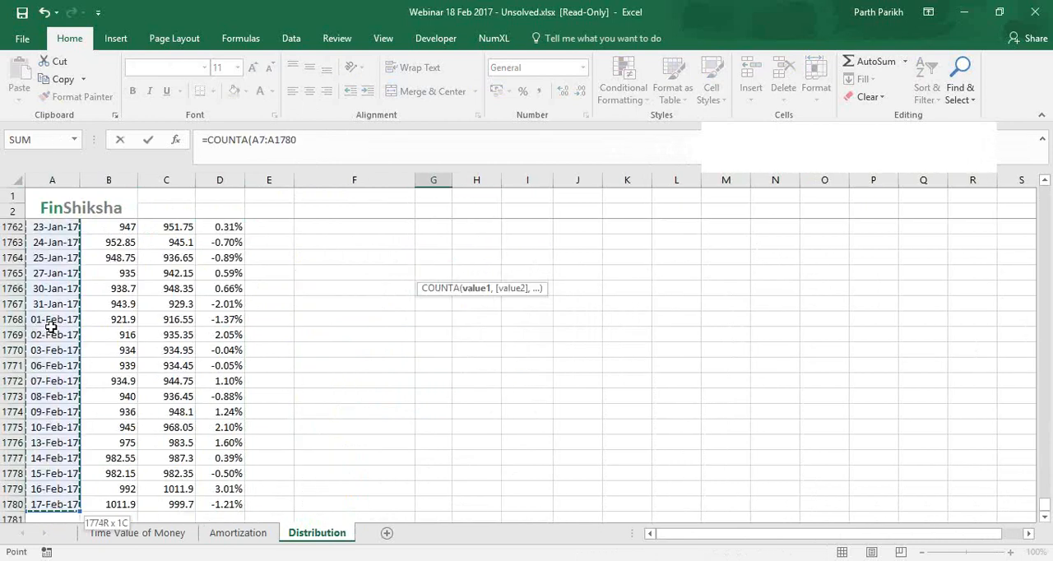
{"action": "type", "text": ")"}
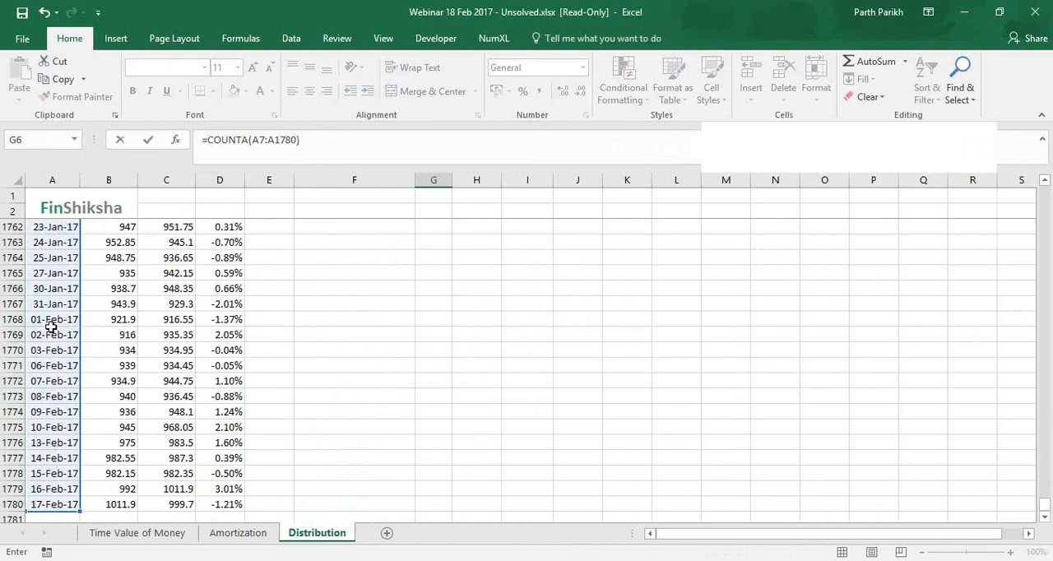
{"action": "key", "text": "Return"}
{"action": "left_click", "coordinate": [436, 273]}
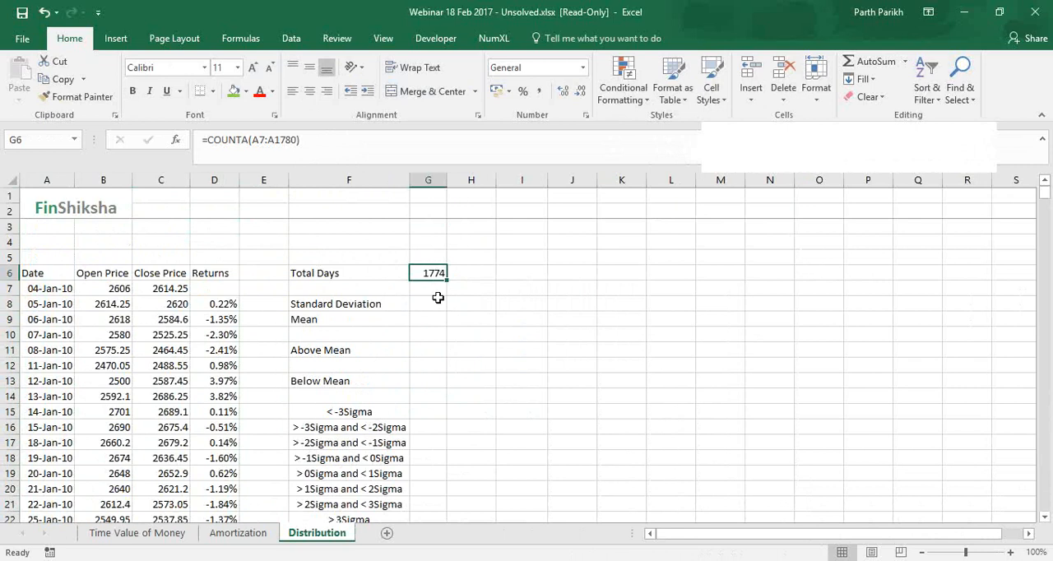
Format the Standard Deviation result cell G8 as a percentage
{"action": "left_click", "coordinate": [433, 301]}
{"action": "key", "text": "ctrl+shift+5"}
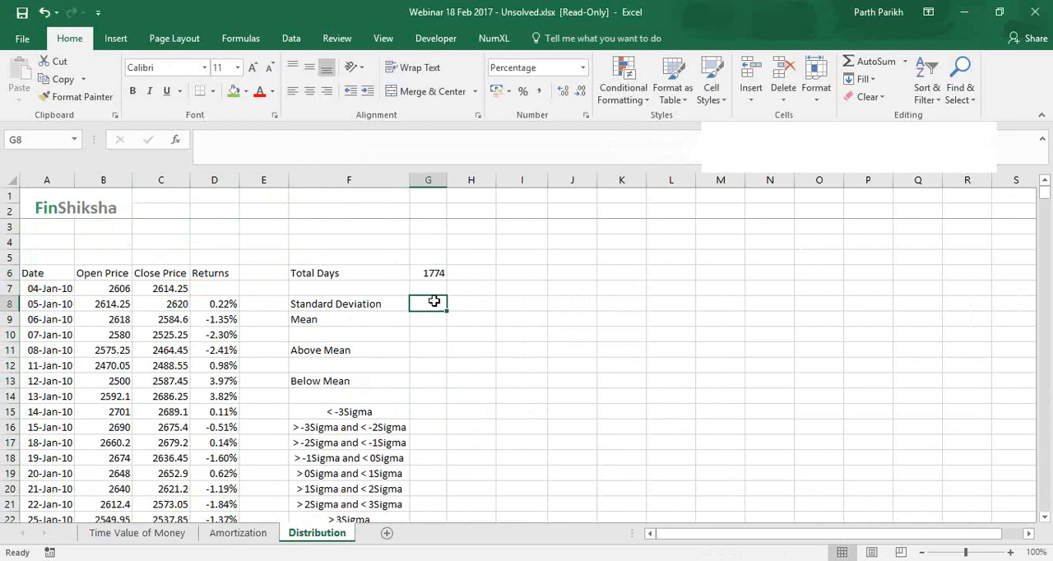
{"action": "left_click_drag", "start_coordinate": [63, 351], "coordinate": [65, 375]}
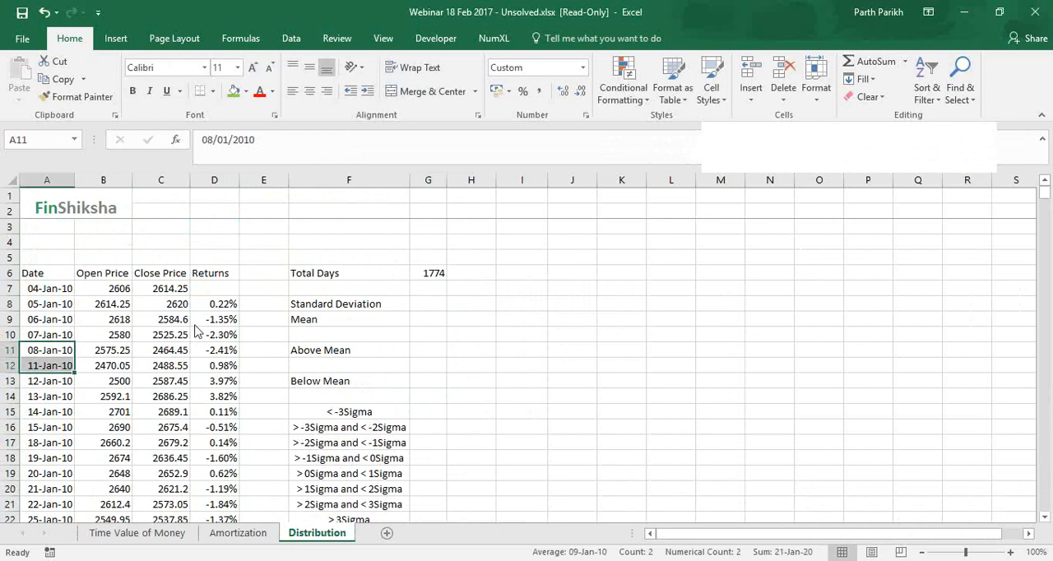
{"action": "left_click", "coordinate": [761, 275]}
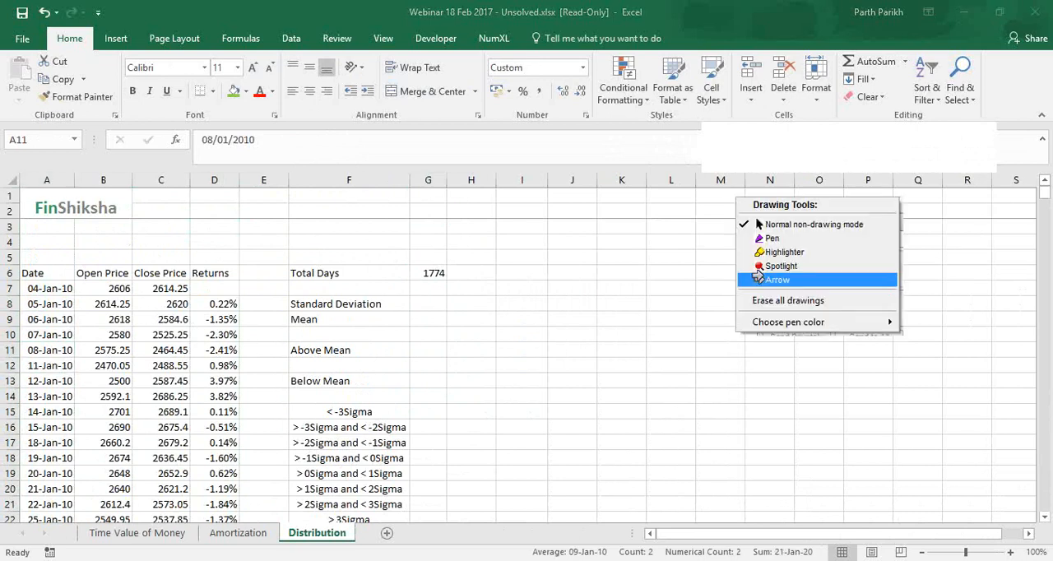
{"action": "left_click", "coordinate": [773, 279]}
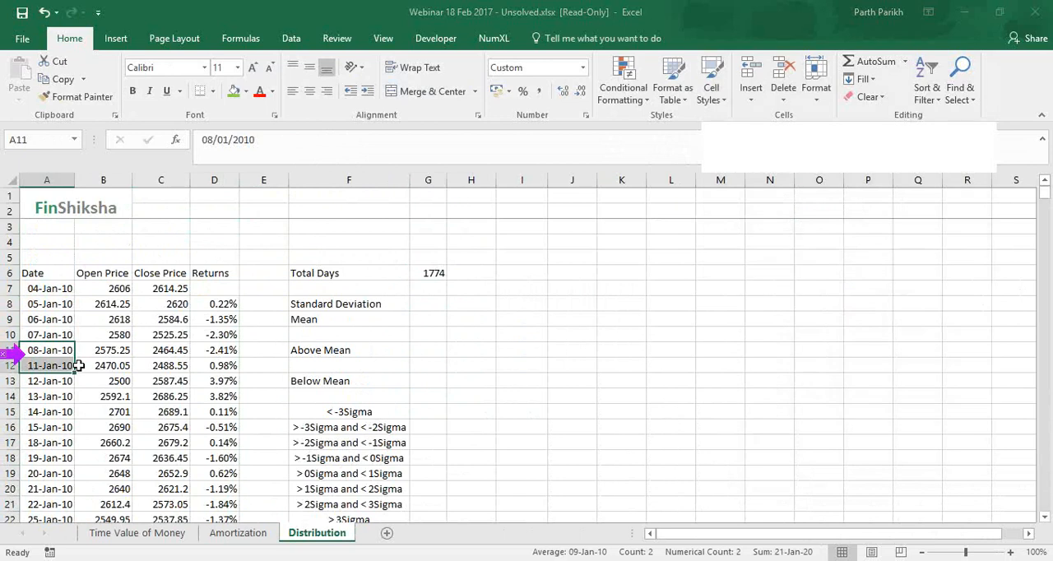
{"action": "left_click", "coordinate": [777, 306]}
{"action": "left_click", "coordinate": [777, 300]}
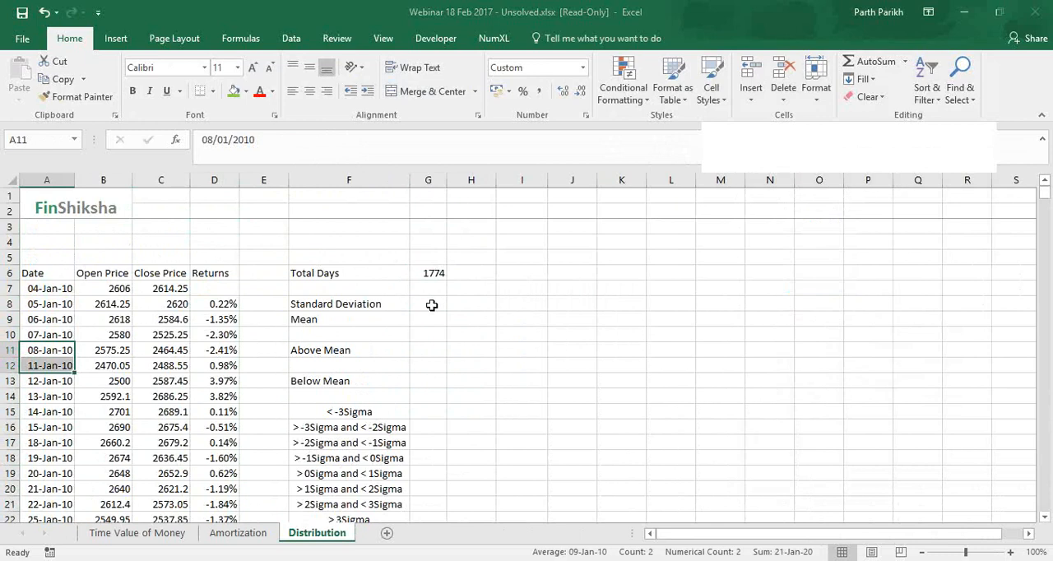
Calculate the population standard deviation of the daily returns in G8 with =STDEV.P(D8:D1780)
{"action": "left_click", "coordinate": [430, 304]}
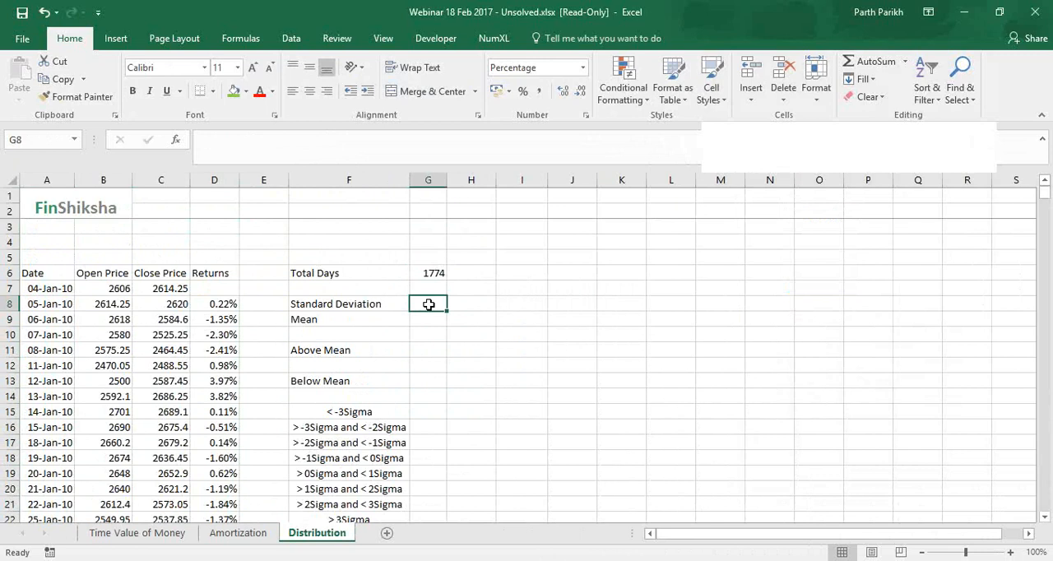
{"action": "type", "text": "=st"}
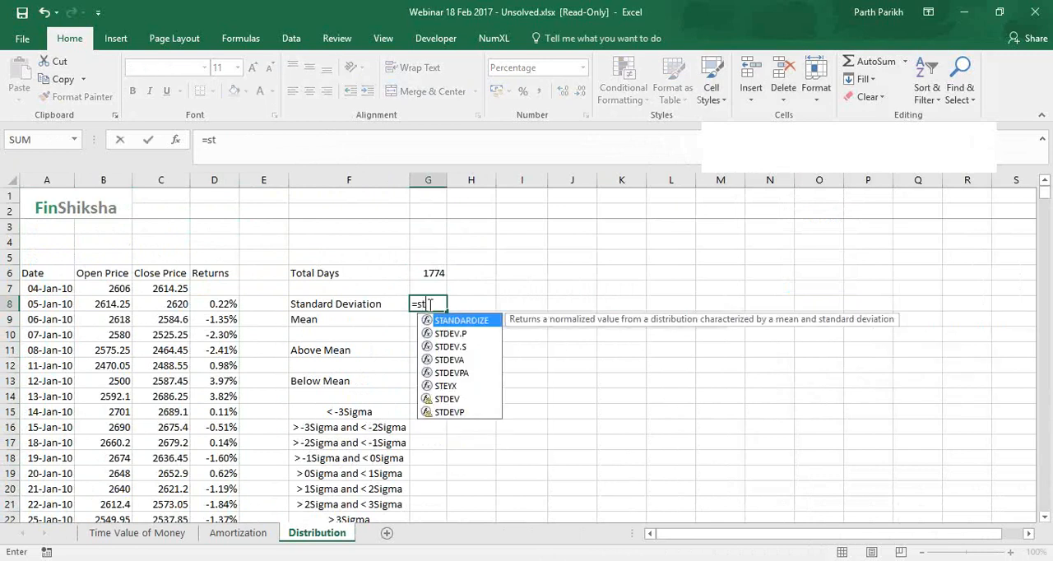
{"action": "key", "text": "Down"}
{"action": "key", "text": "Down"}
{"action": "key", "text": "Up"}
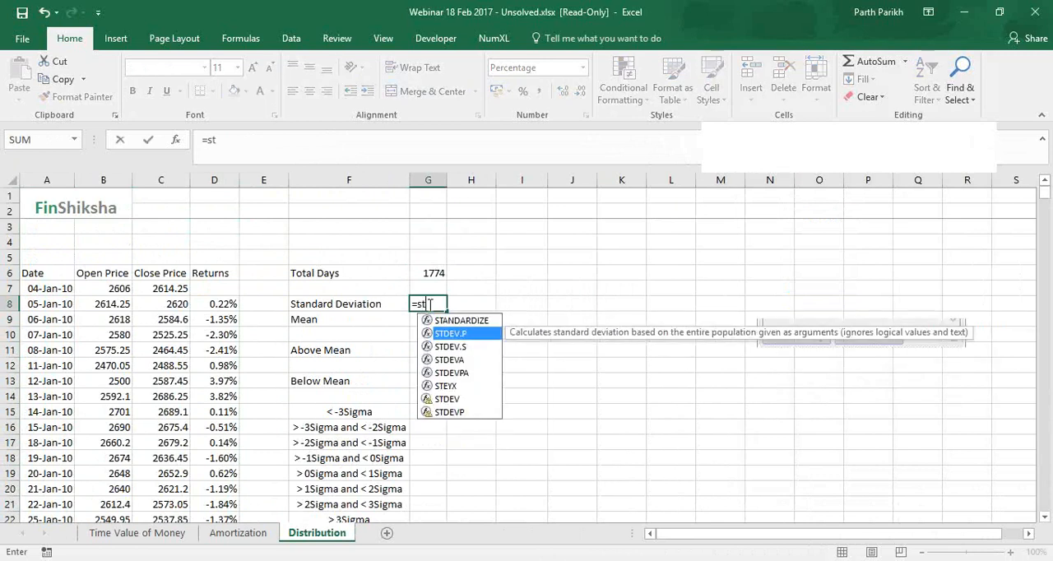
{"action": "key", "text": "Tab"}
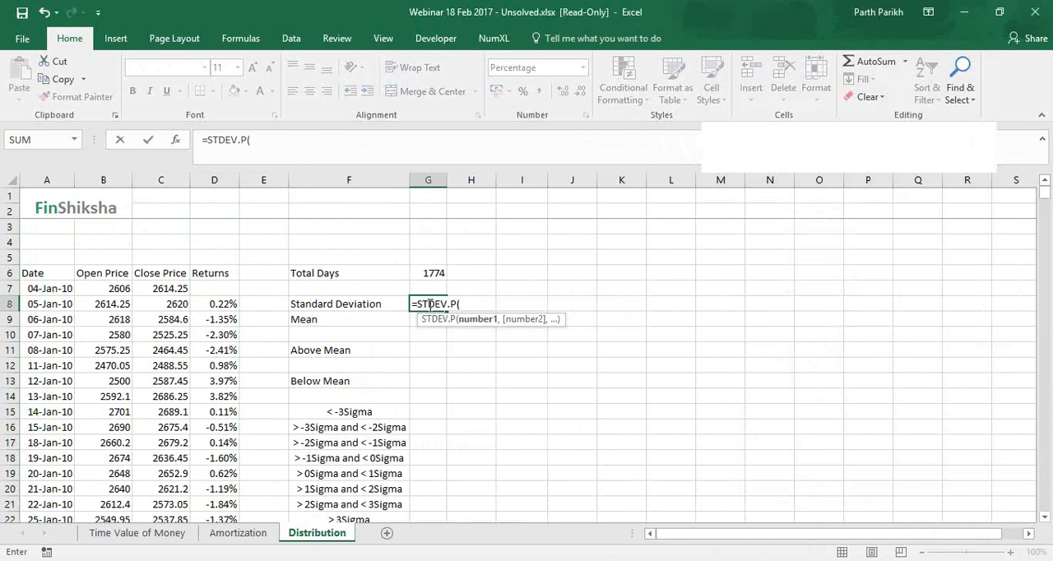
{"action": "key", "text": "BackSpace"}
{"action": "key", "text": "BackSpace"}
{"action": "type", "text": "s"}
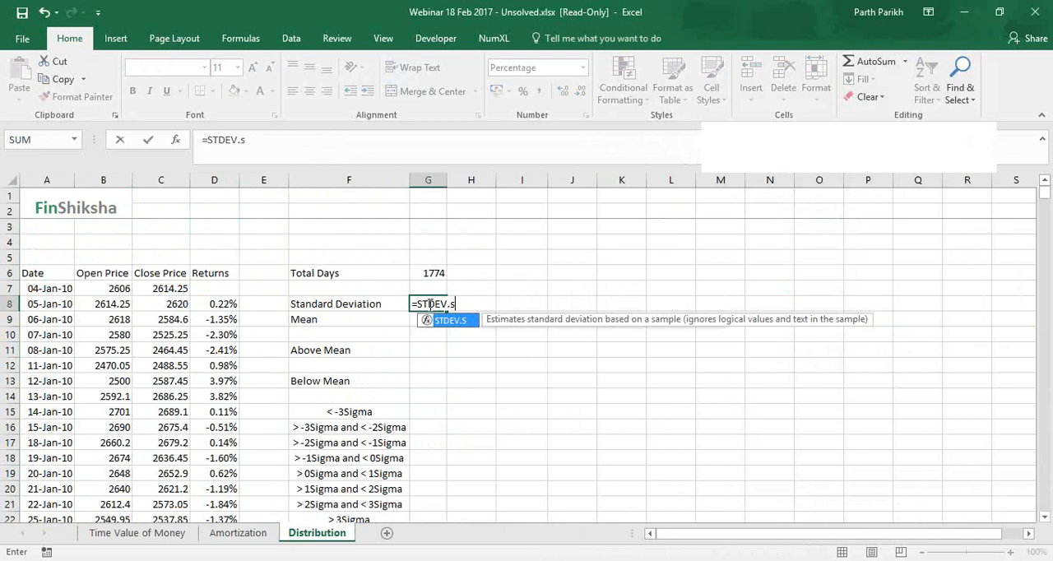
{"action": "key", "text": "BackSpace"}
{"action": "key", "text": "Tab"}
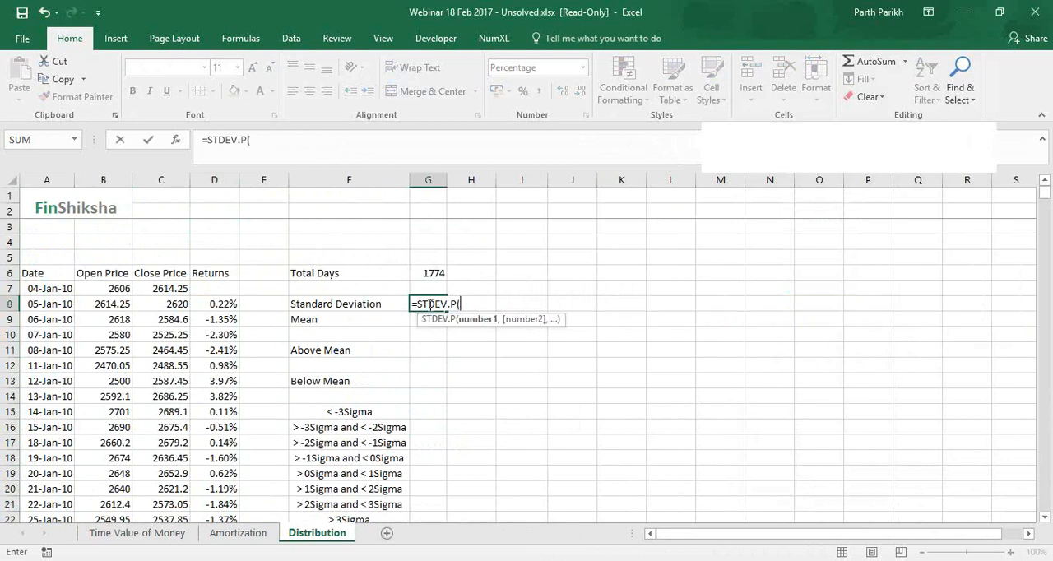
{"action": "left_click", "coordinate": [220, 304]}
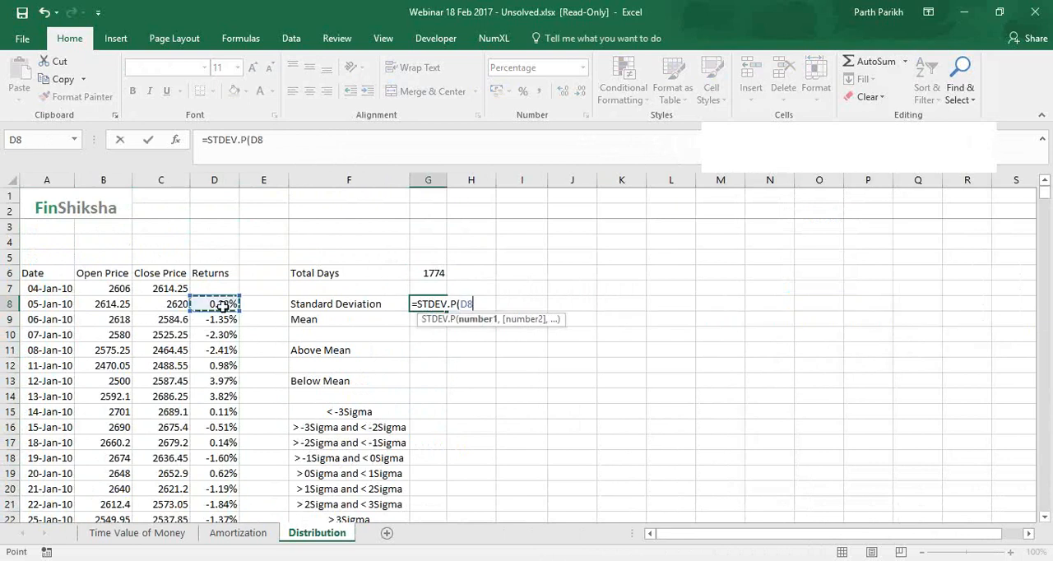
{"action": "key", "text": "ctrl+shift+Down"}
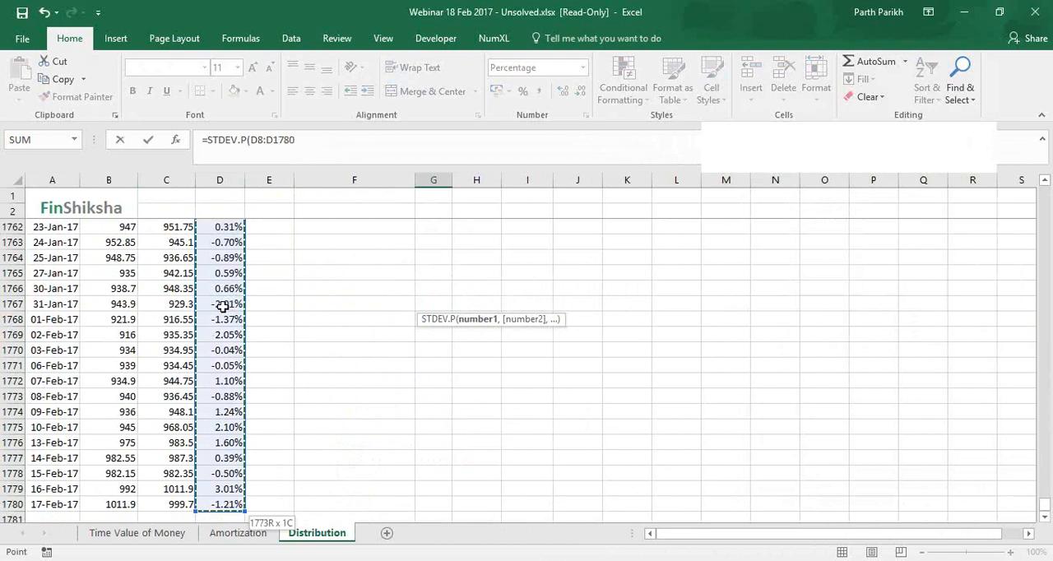
{"action": "key", "text": "Return"}
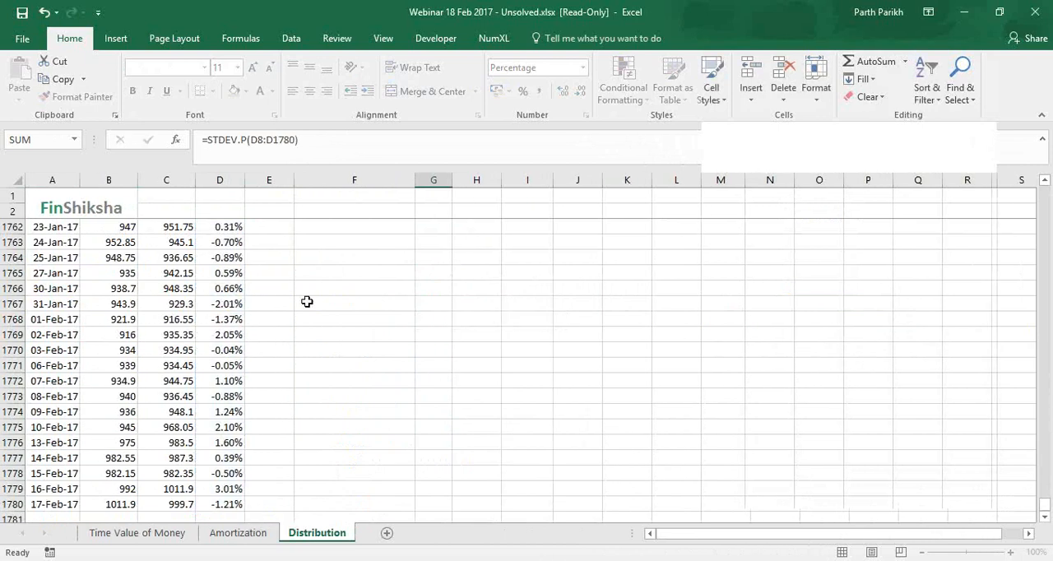
{"action": "left_click", "coordinate": [428, 303]}
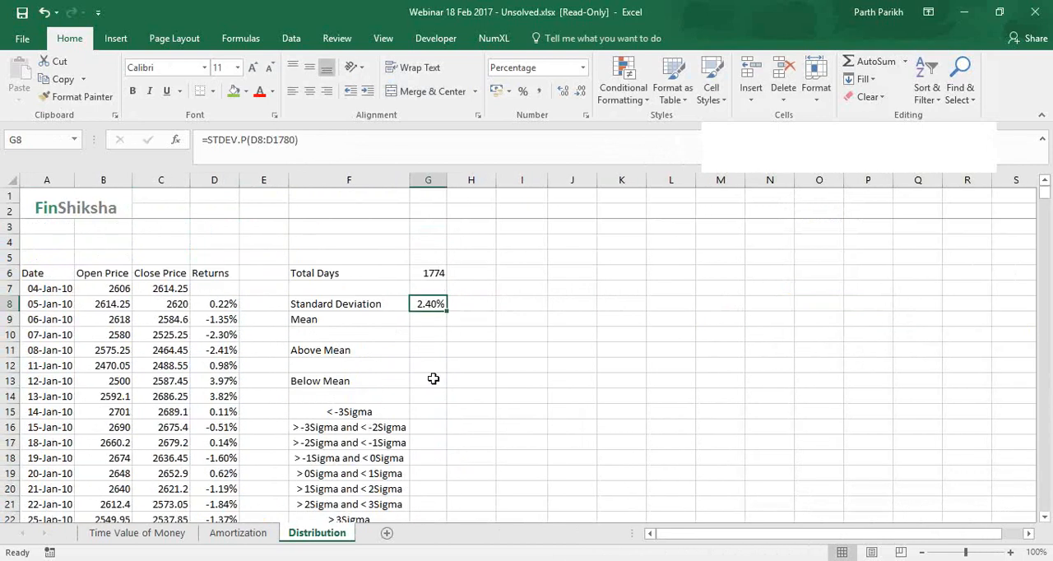
Try annualising the standard deviation in H8 with =G8*SQRT(250), and clear the cell
{"action": "left_click", "coordinate": [469, 302]}
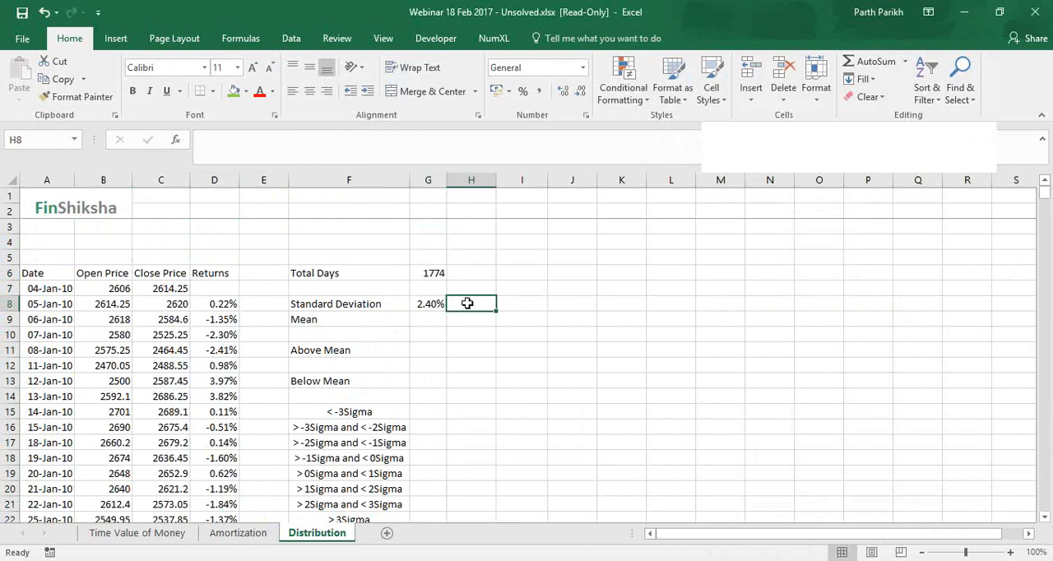
{"action": "type", "text": "="}
{"action": "key", "text": "Left"}
{"action": "type", "text": "*"}
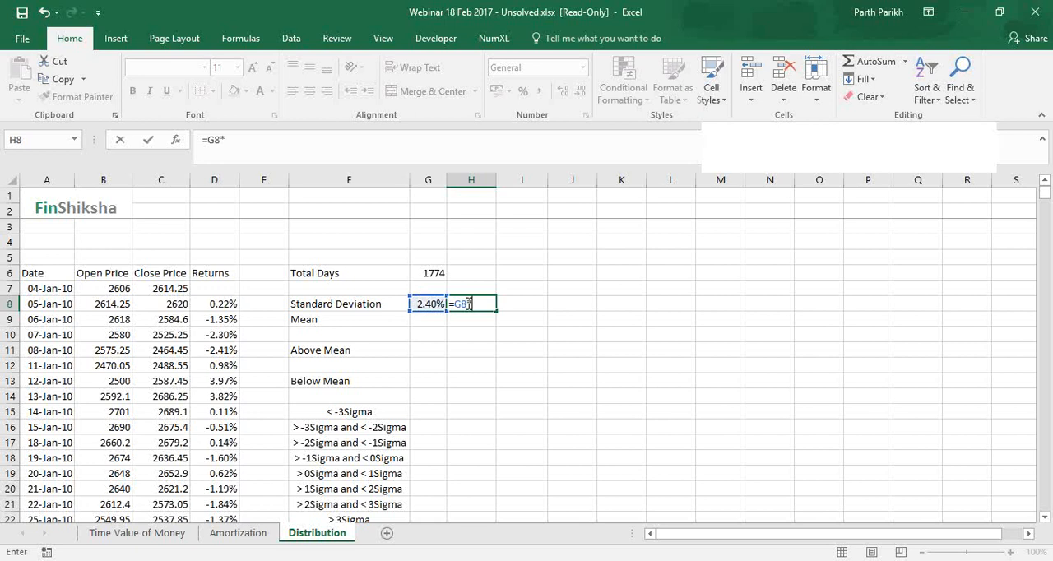
{"action": "type", "text": "sqr"}
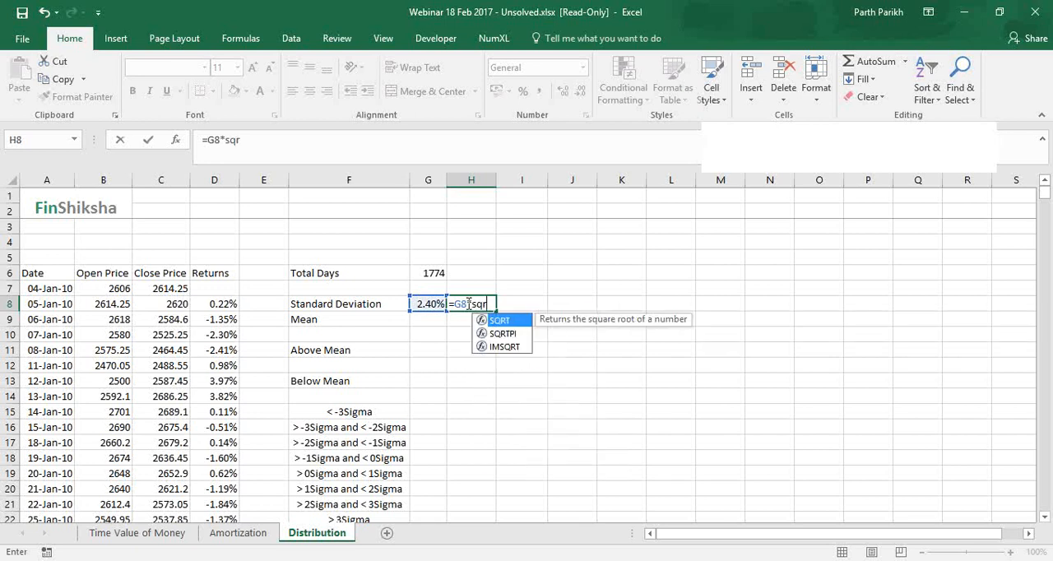
{"action": "key", "text": "Tab"}
{"action": "type", "text": "25"}
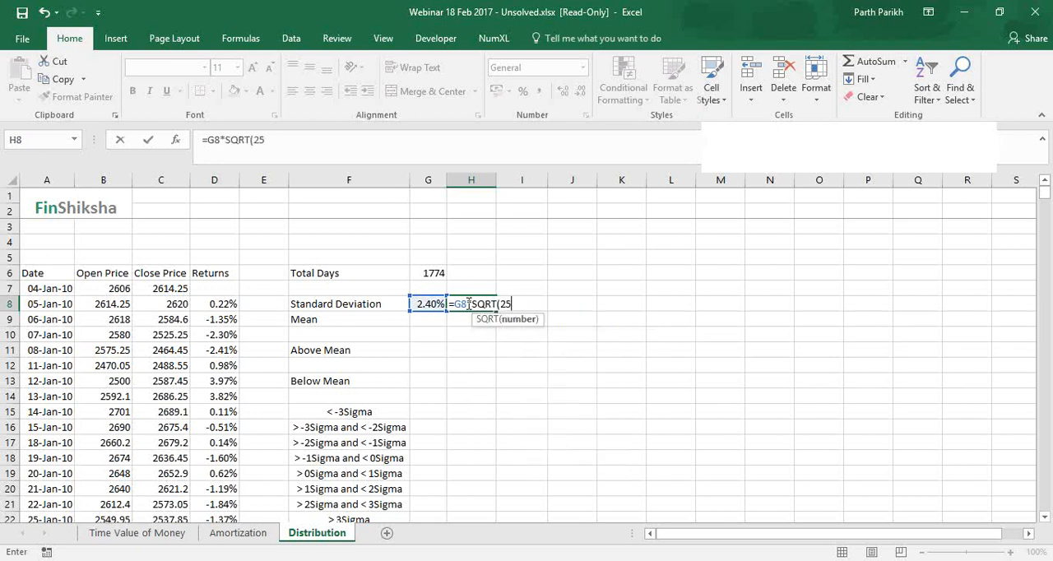
{"action": "type", "text": "0)"}
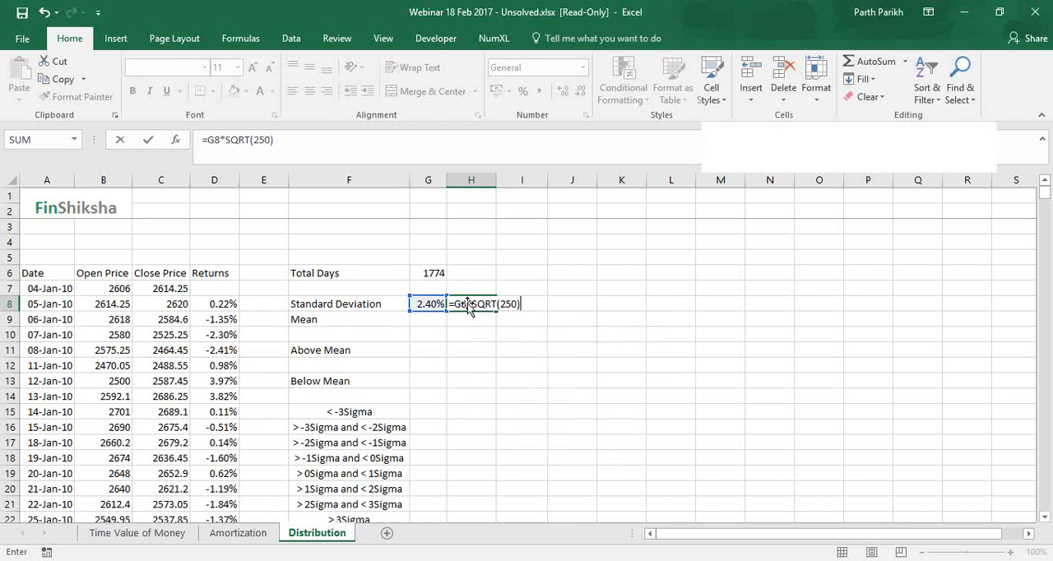
{"action": "key", "text": "Return"}
{"action": "left_click", "coordinate": [467, 303]}
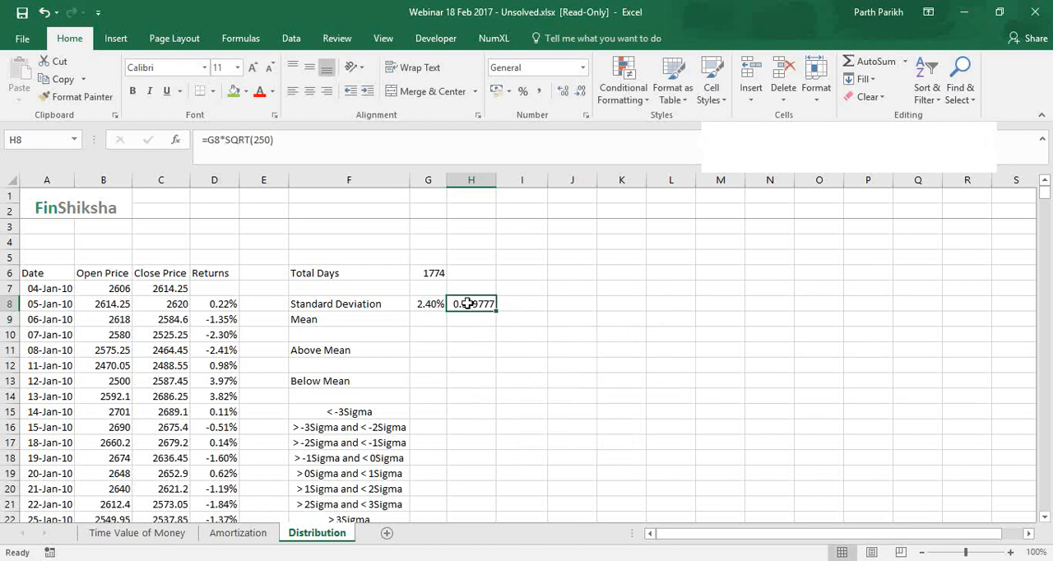
{"action": "key", "text": "Delete"}
Calculate the mean of the daily returns in G9 with =AVERAGE(D8:D1780)
{"action": "key", "text": "Down"}
{"action": "key", "text": "Left"}
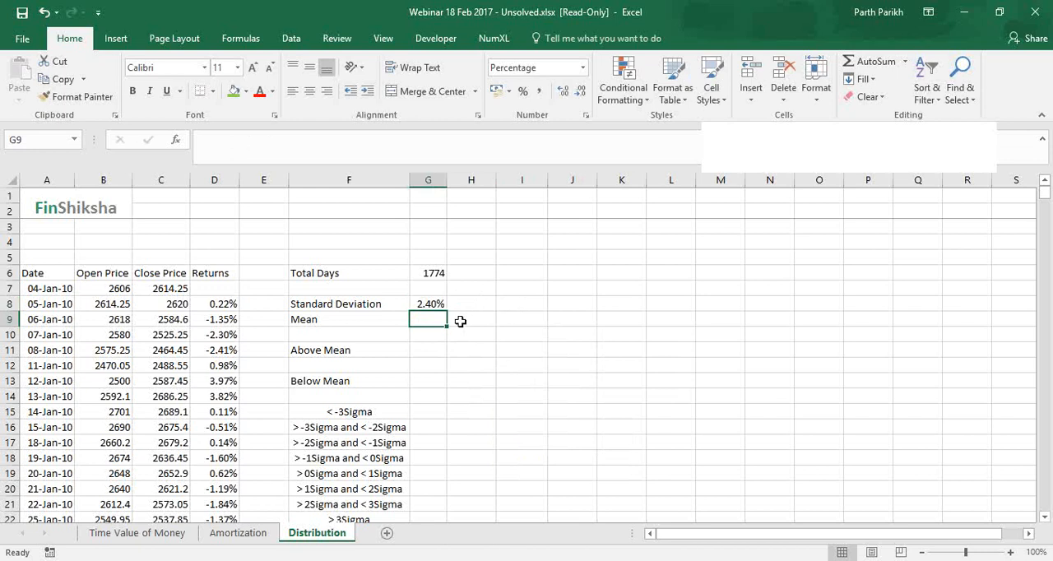
{"action": "type", "text": "=avera"}
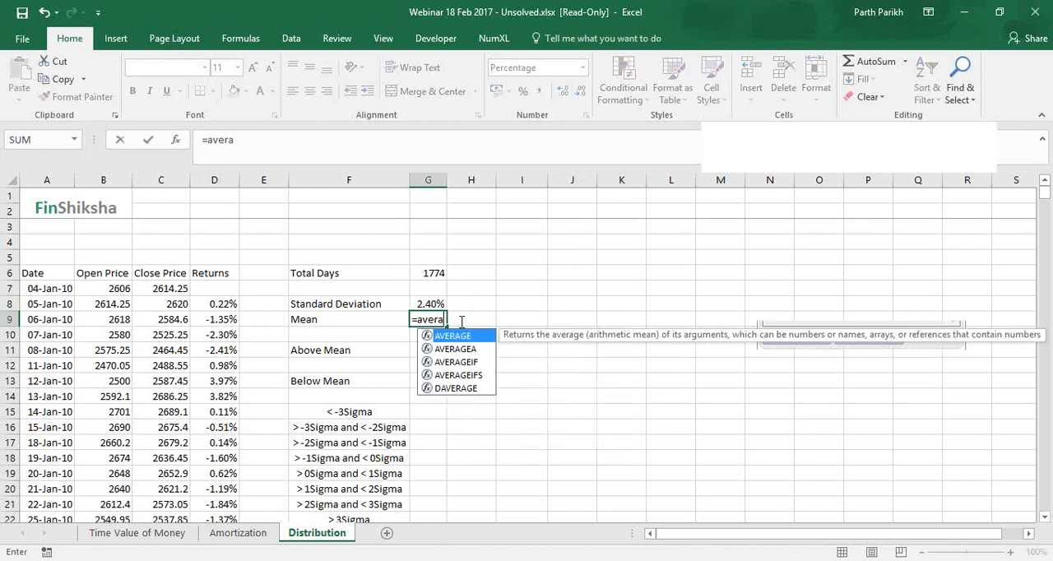
{"action": "key", "text": "Tab"}
{"action": "key", "text": "Left"}
{"action": "key", "text": "Left"}
{"action": "key", "text": "Left"}
{"action": "key", "text": "Up"}
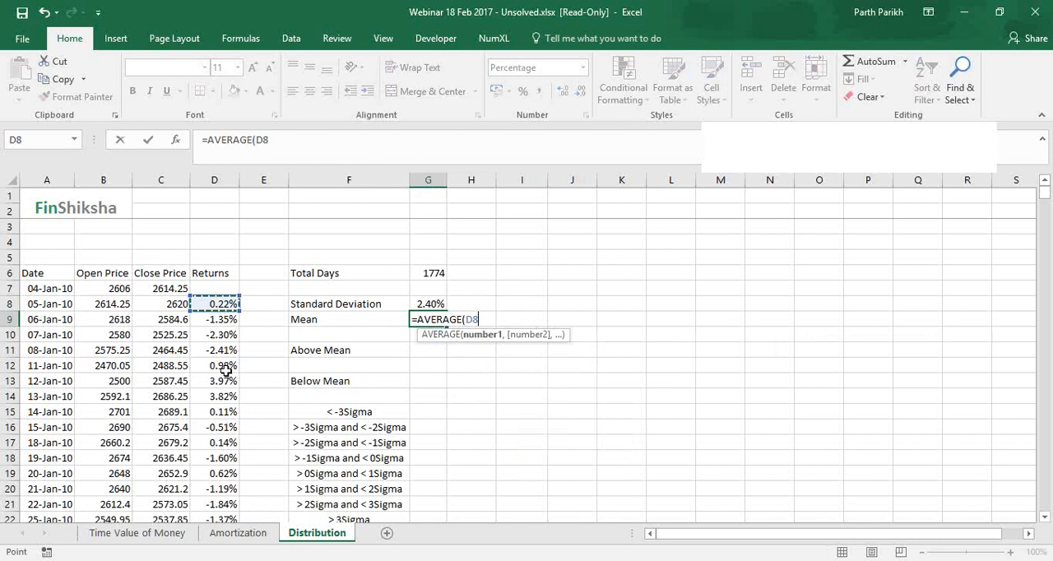
{"action": "key", "text": "ctrl+shift+Down"}
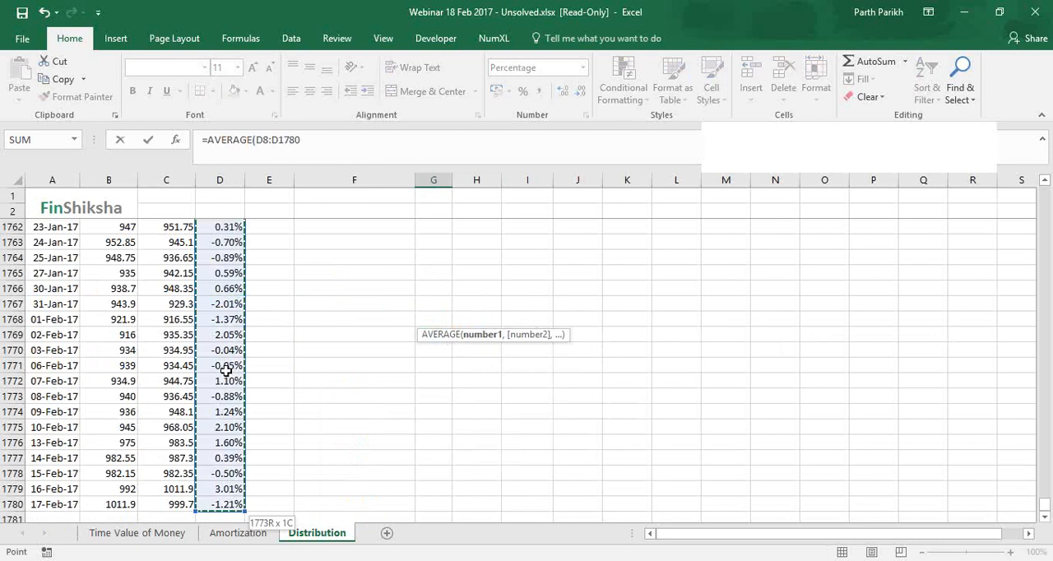
{"action": "key", "text": "Return"}
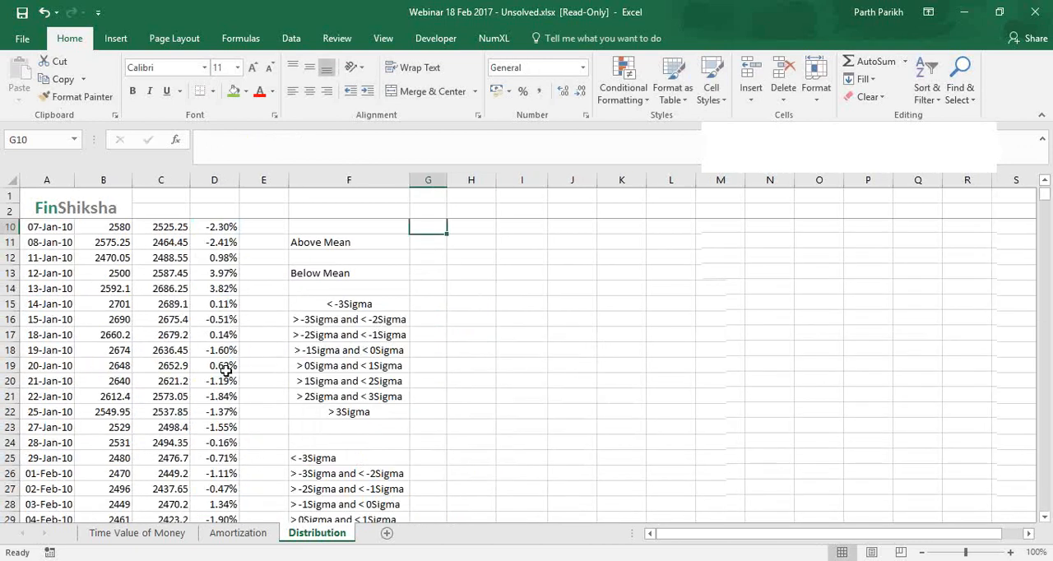
{"action": "scroll", "coordinate": [226, 370], "scroll_direction": "up", "scroll_amount": 2}
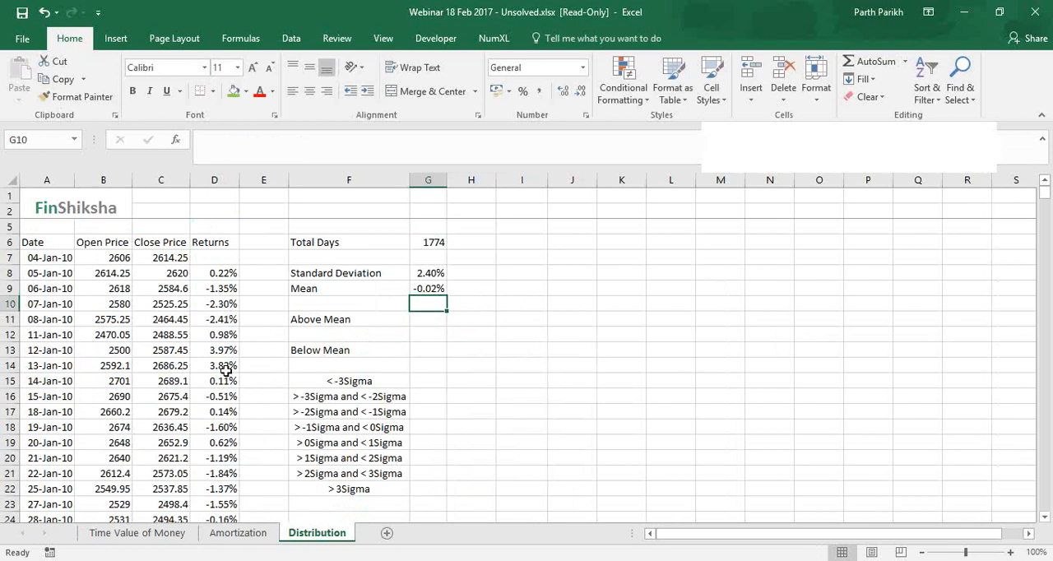
Count the days with returns above the mean in G11 with =COUNTIF(D8:D1780,">"&G9)
{"action": "left_click", "coordinate": [418, 320]}
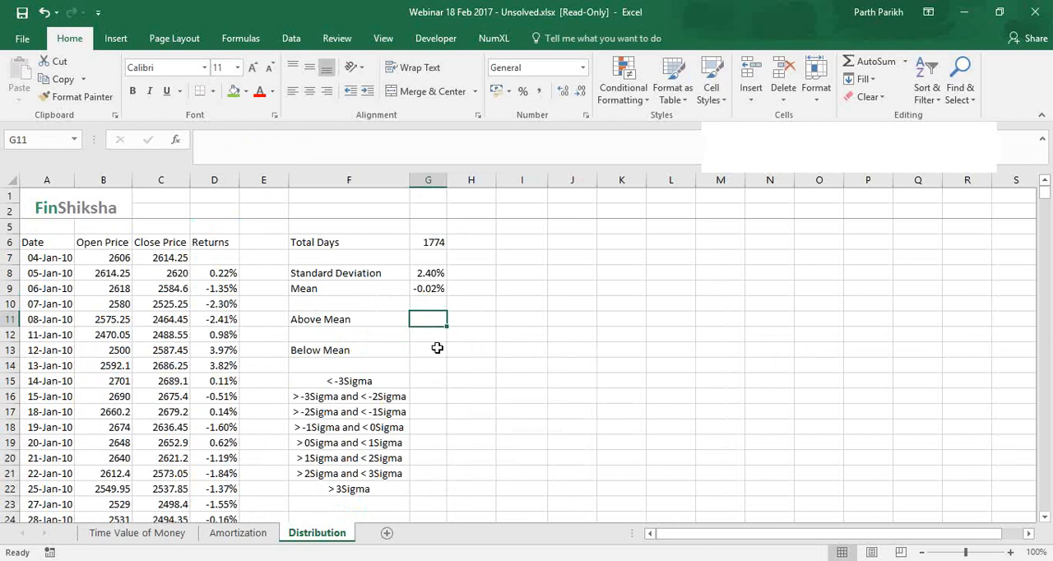
{"action": "left_click", "coordinate": [436, 348]}
{"action": "key", "text": "Up"}
{"action": "key", "text": "Up"}
{"action": "type", "text": "="}
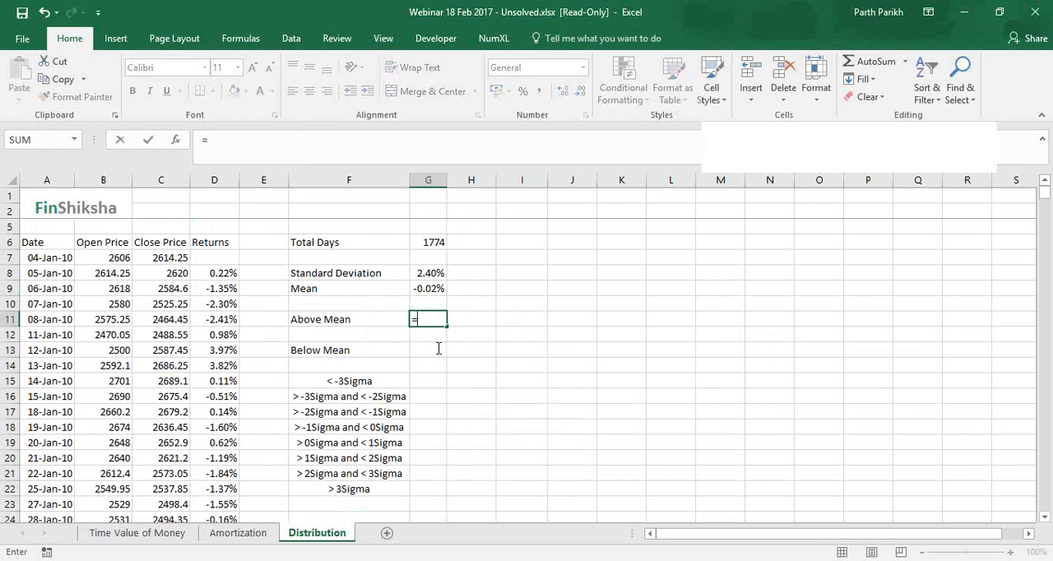
{"action": "type", "text": "countif"}
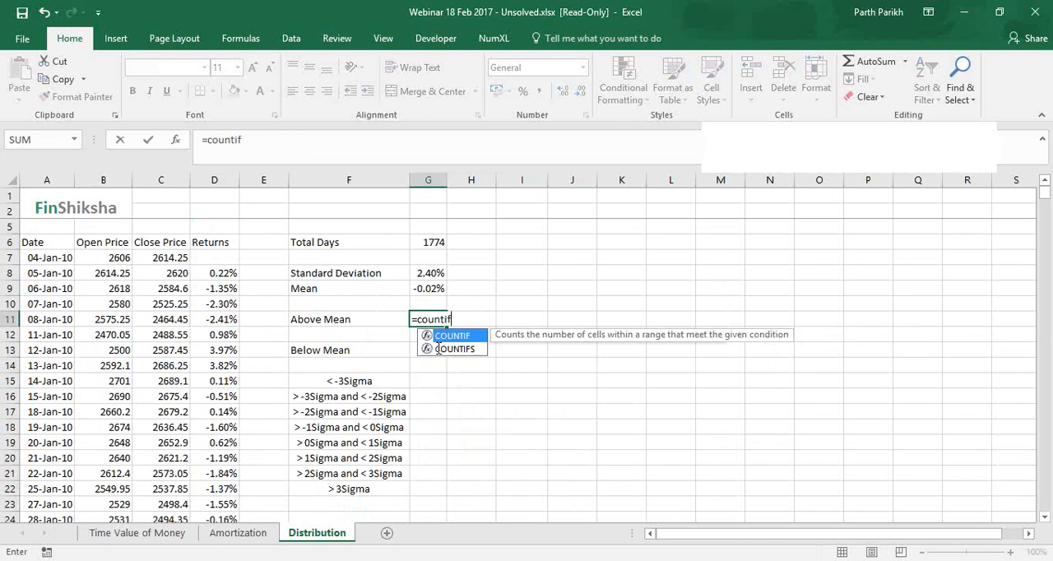
{"action": "key", "text": "Tab"}
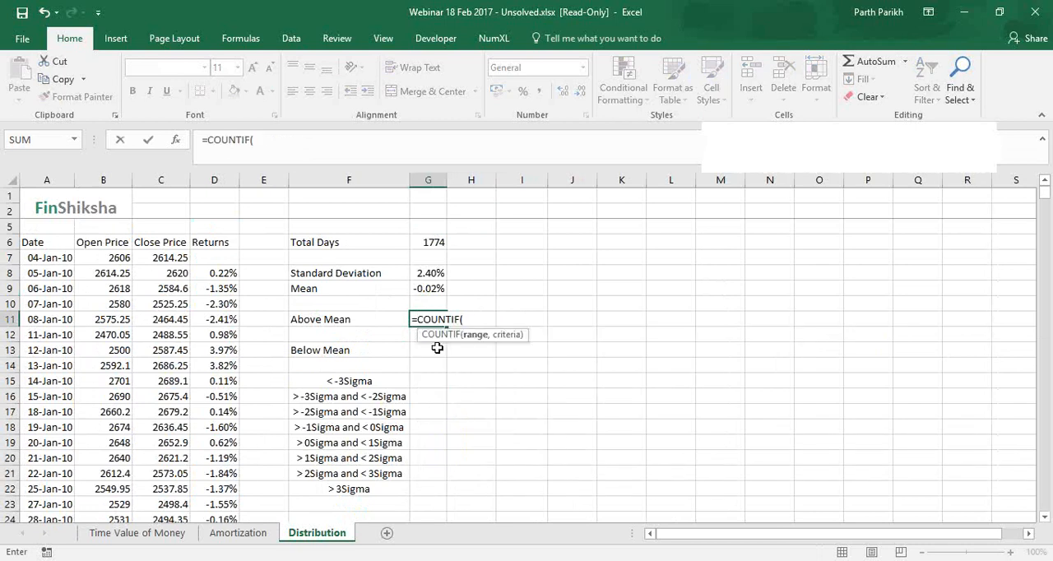
{"action": "key", "text": "Left"}
{"action": "key", "text": "Left"}
{"action": "key", "text": "Left"}
{"action": "key", "text": "Up"}
{"action": "key", "text": "Up"}
{"action": "key", "text": "Up"}
{"action": "key", "text": "ctrl+shift+Down"}
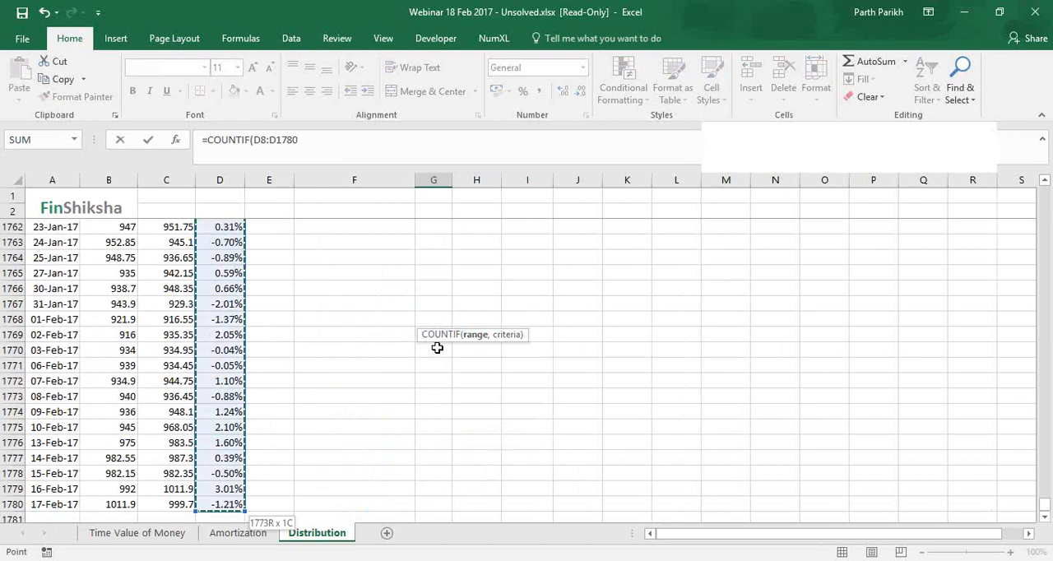
{"action": "type", "text": ",@"}
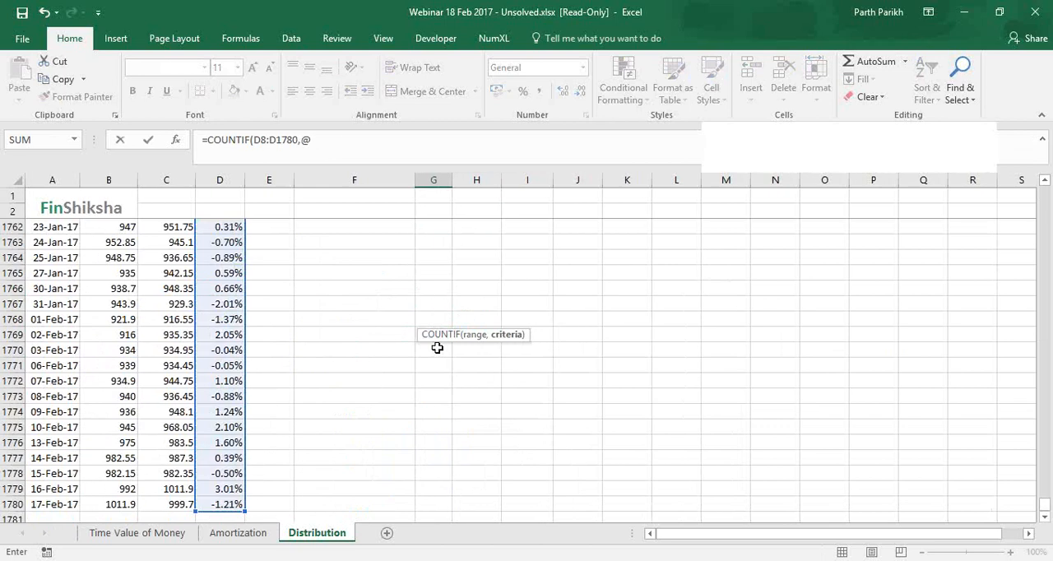
{"action": "key", "text": "BackSpace"}
{"action": "type", "text": "\">\"&"}
{"action": "left_click_drag", "start_coordinate": [1044, 179], "coordinate": [1044, 176]}
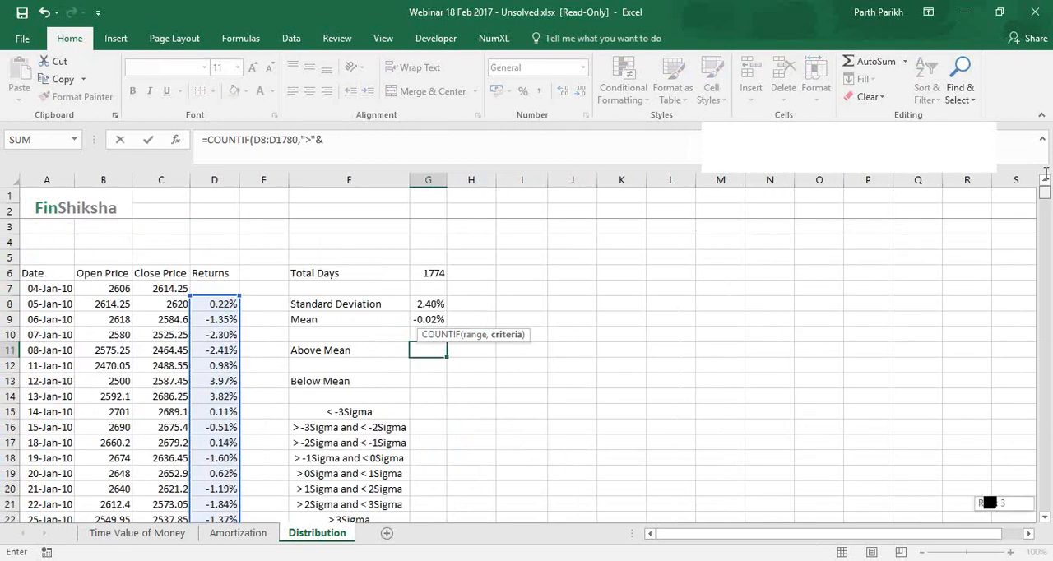
{"action": "key", "text": "Up"}
{"action": "key", "text": "Up"}
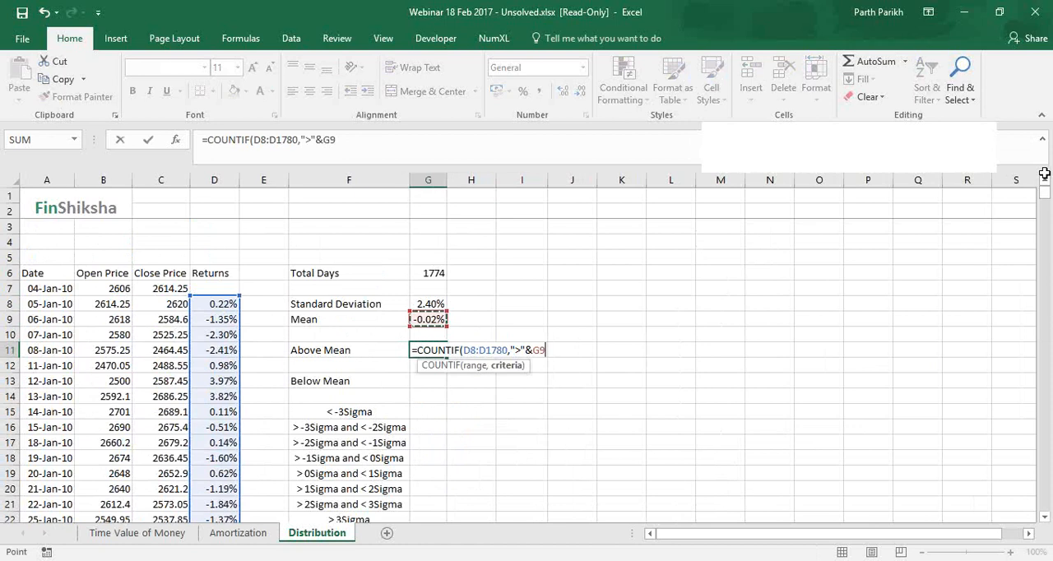
{"action": "key", "text": "Return"}
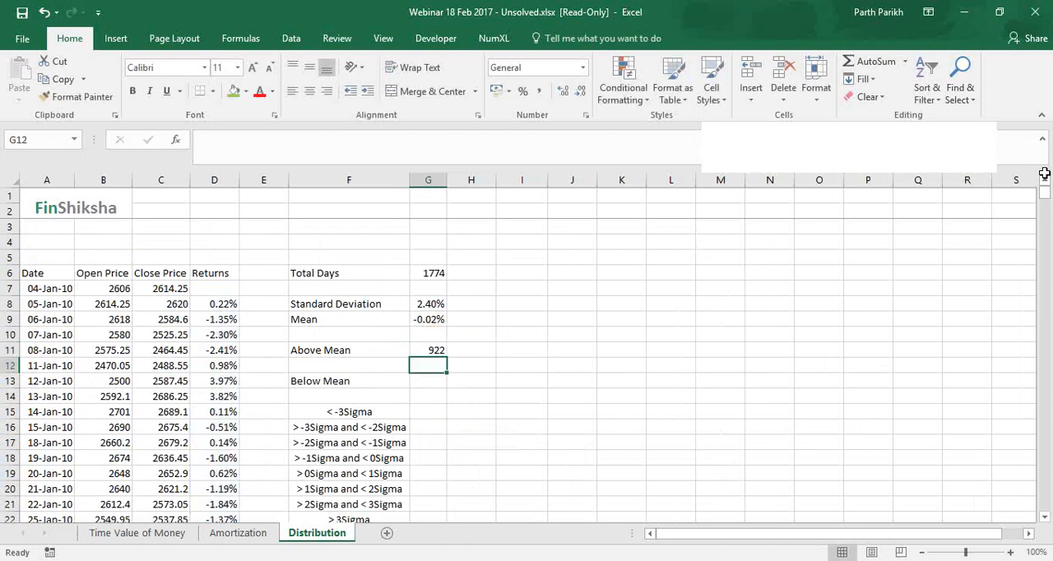
Count the days with returns below the mean in G13 by adapting the Above Mean formula to =COUNTIF(D8:D1780,"<"&G9)
{"action": "key", "text": "Up"}
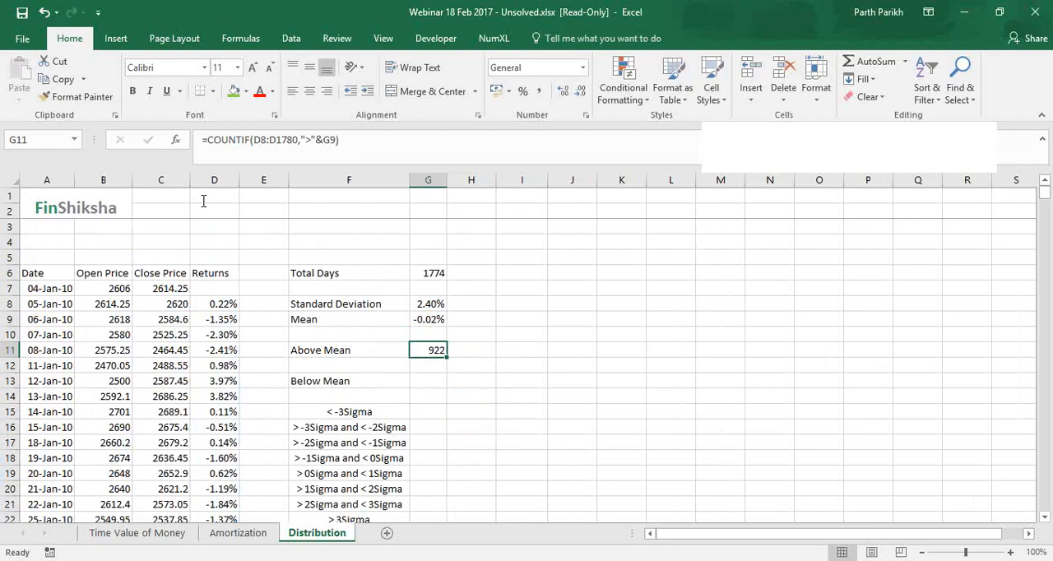
{"action": "key", "text": "F2"}
{"action": "key", "text": "Escape"}
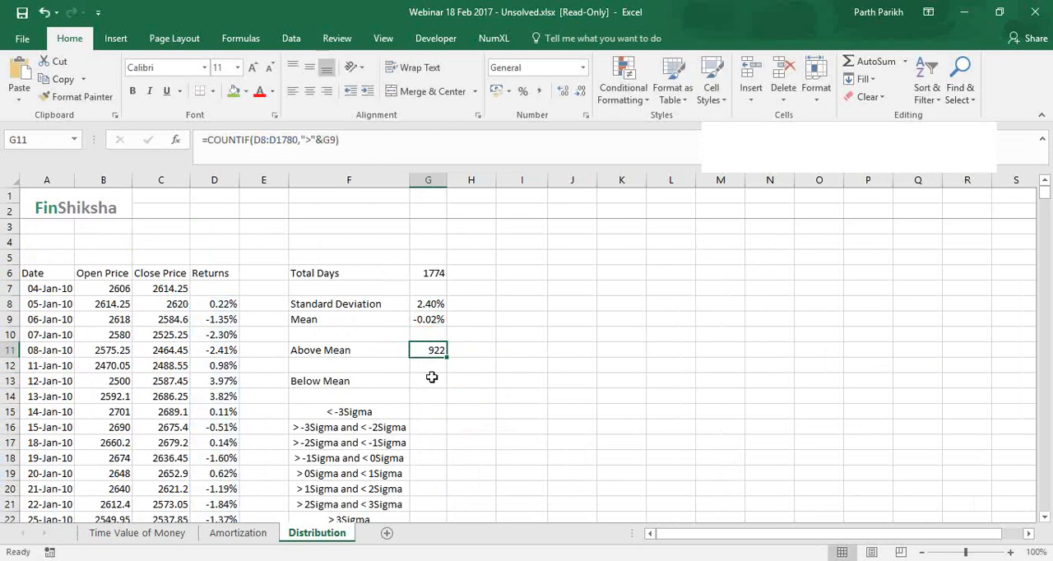
{"action": "left_click", "coordinate": [431, 377]}
{"action": "type", "text": "="}
{"action": "type", "text": "COUNTIF(D8:D1780,\">\"&G9)"}
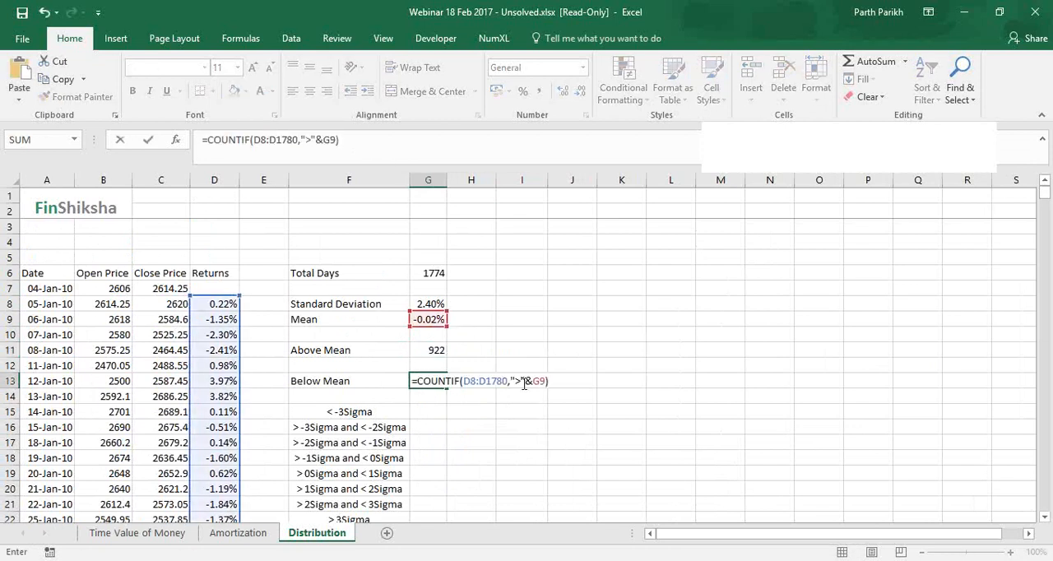
{"action": "left_click", "coordinate": [523, 382]}
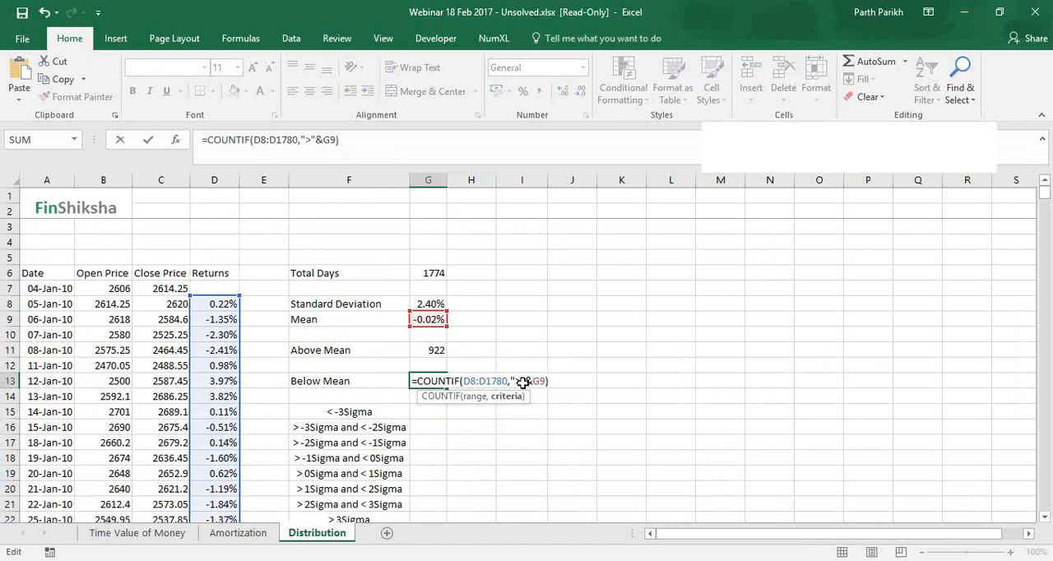
{"action": "key", "text": "BackSpace"}
{"action": "type", "text": "<"}
{"action": "key", "text": "Return"}
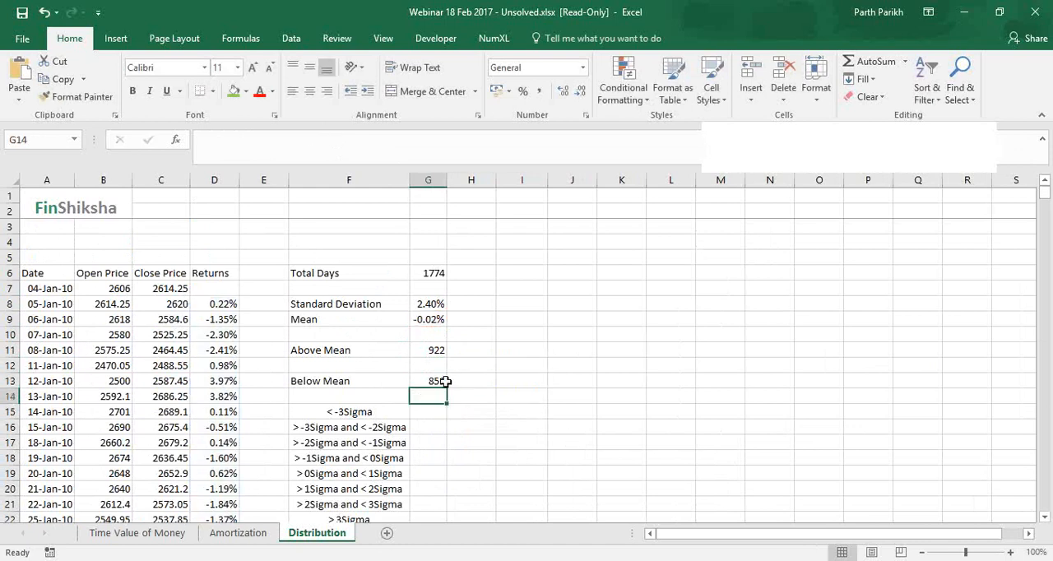
{"action": "key", "text": "Up"}
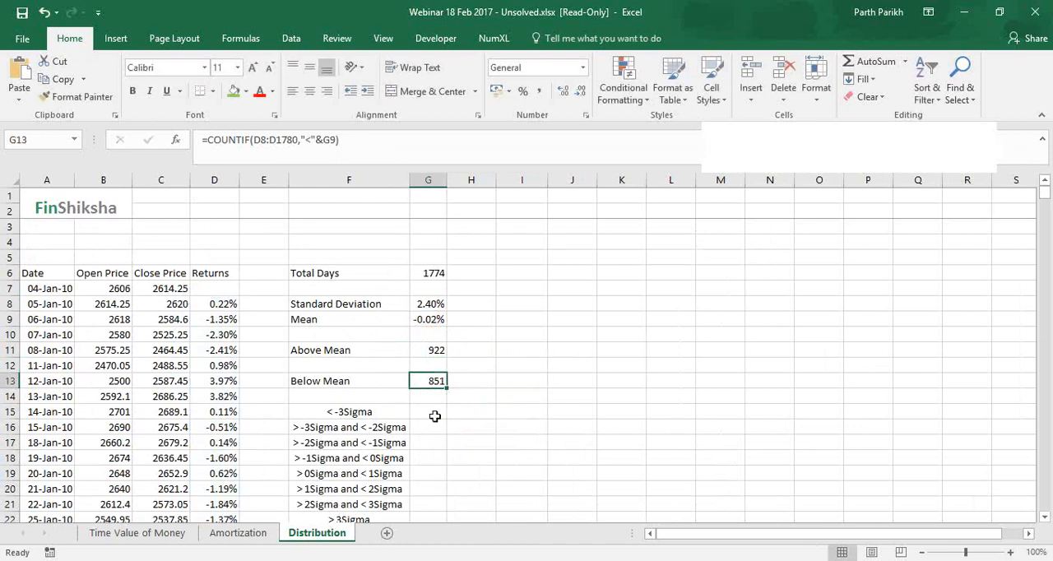
{"action": "left_click", "coordinate": [383, 381]}
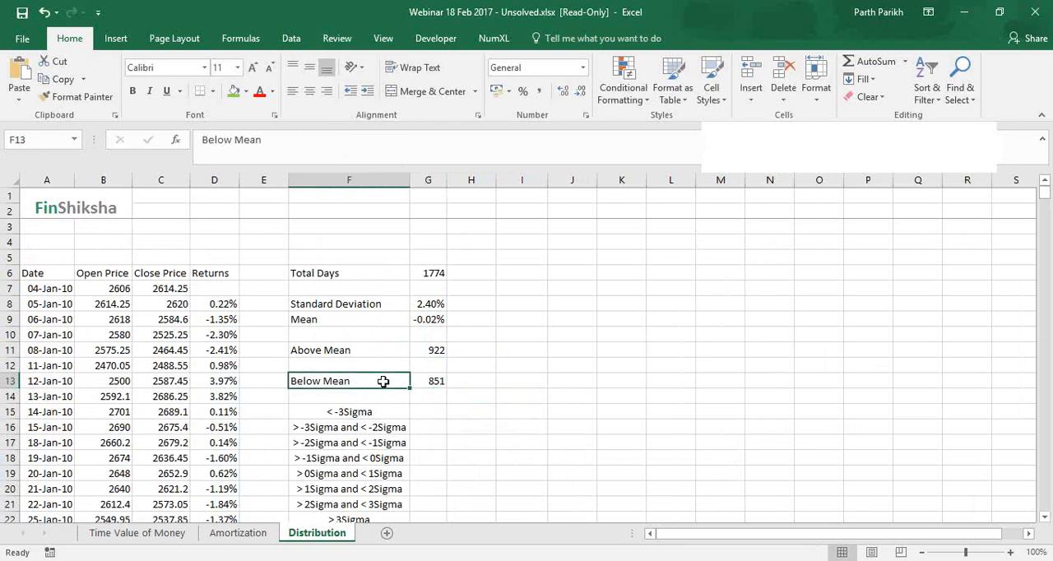
{"action": "left_click", "coordinate": [436, 346]}
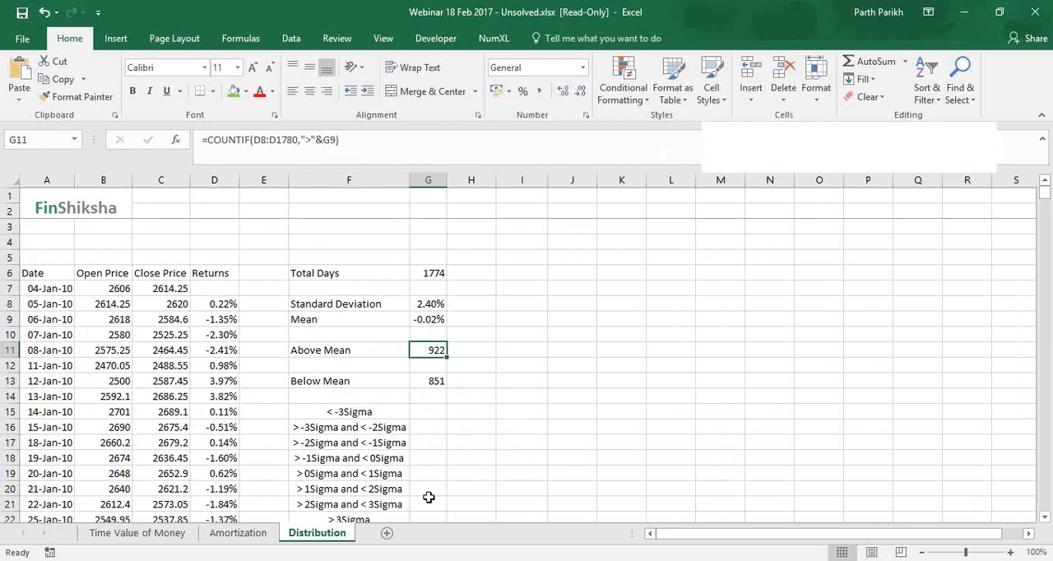
{"action": "left_click", "coordinate": [342, 354]}
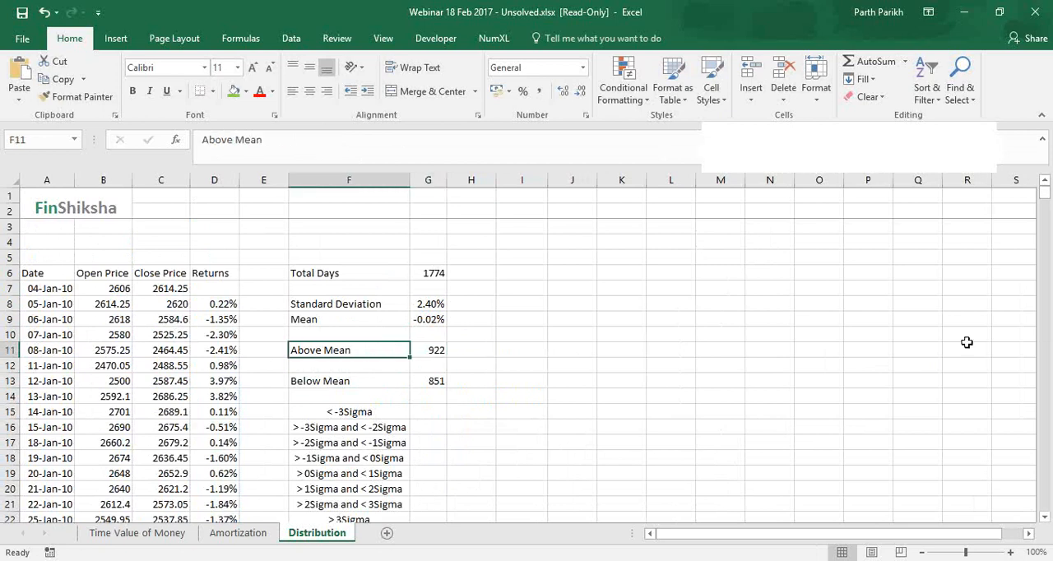
{"action": "left_click", "coordinate": [777, 240]}
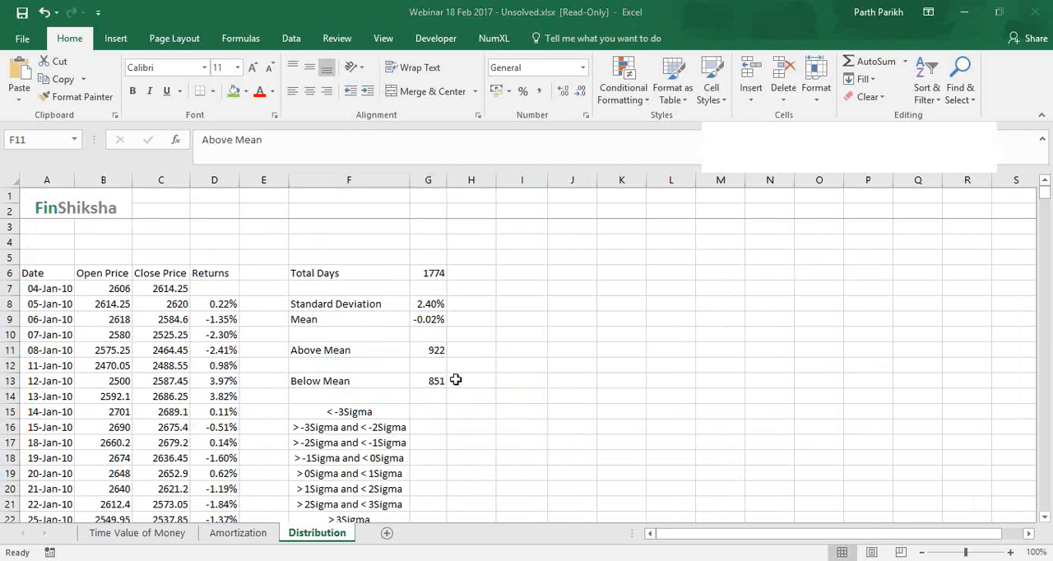
Rebuild the above-mean count in H11 with =COUNTIF(D8:D1780,">"&G9)
{"action": "left_click", "coordinate": [470, 348]}
{"action": "double_click", "coordinate": [471, 349]}
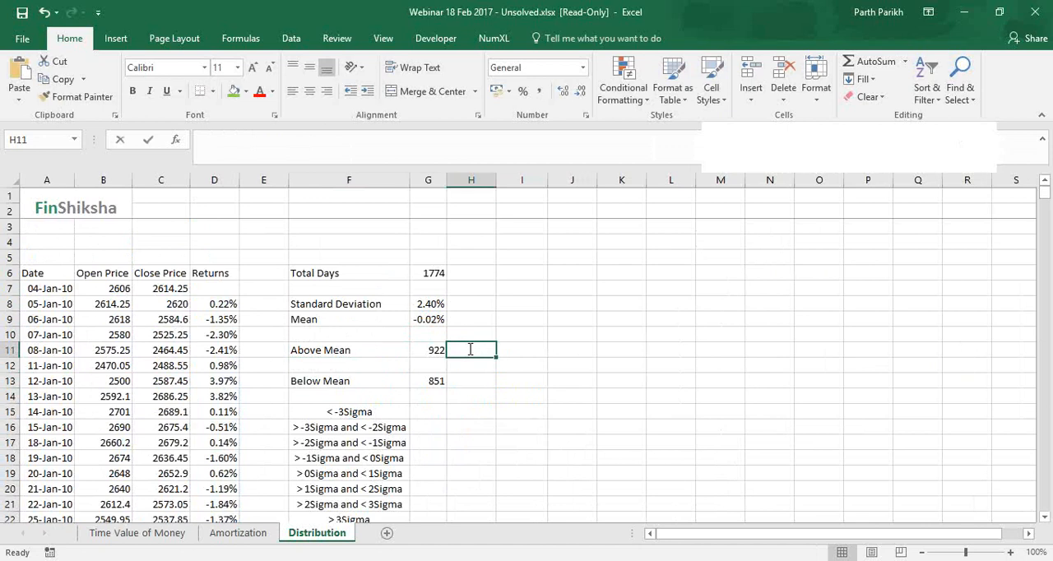
{"action": "type", "text": "=countif"}
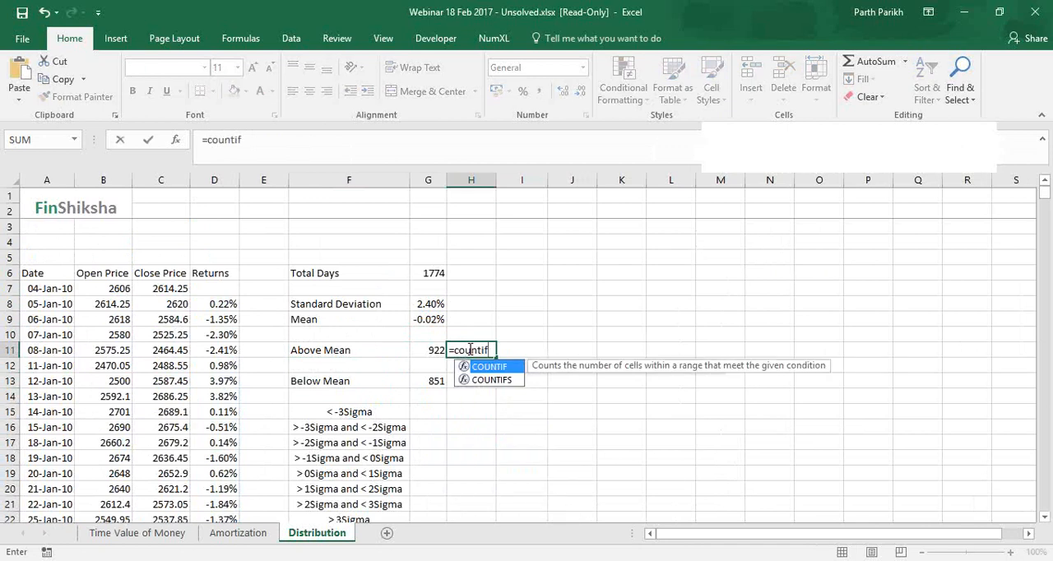
{"action": "key", "text": "Tab"}
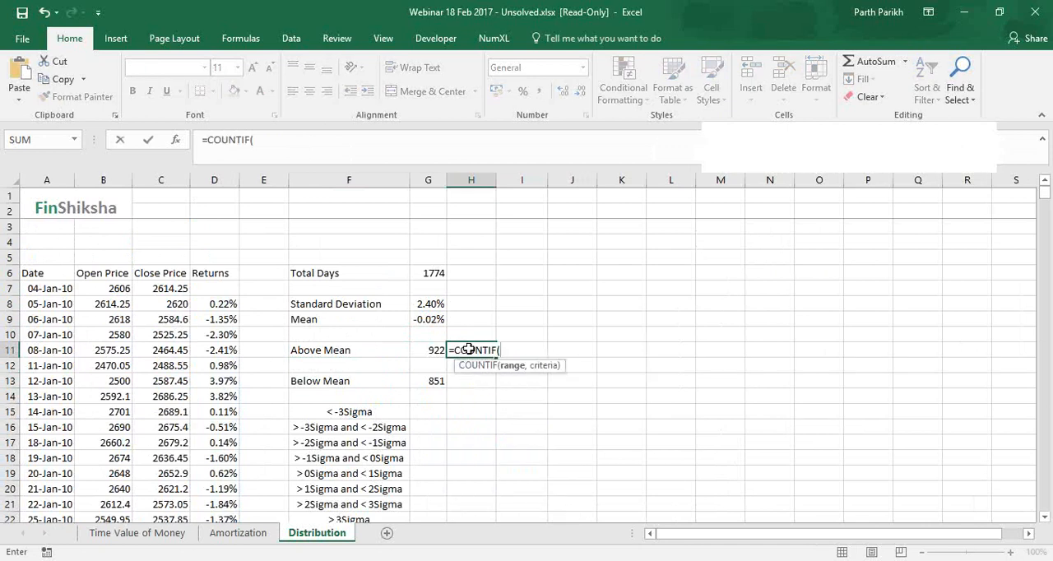
{"action": "left_click", "coordinate": [214, 304]}
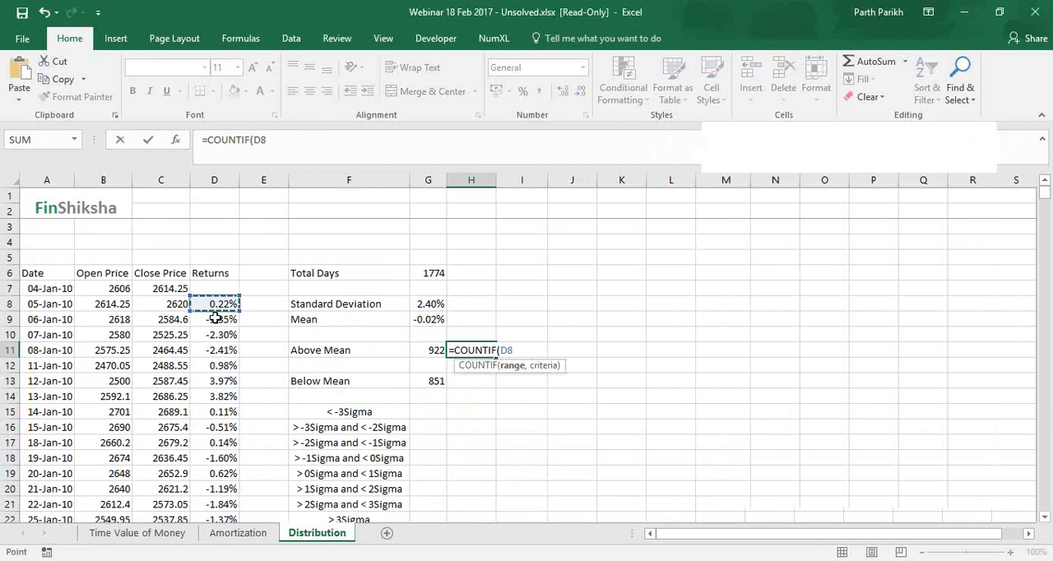
{"action": "key", "text": "ctrl+shift+Down"}
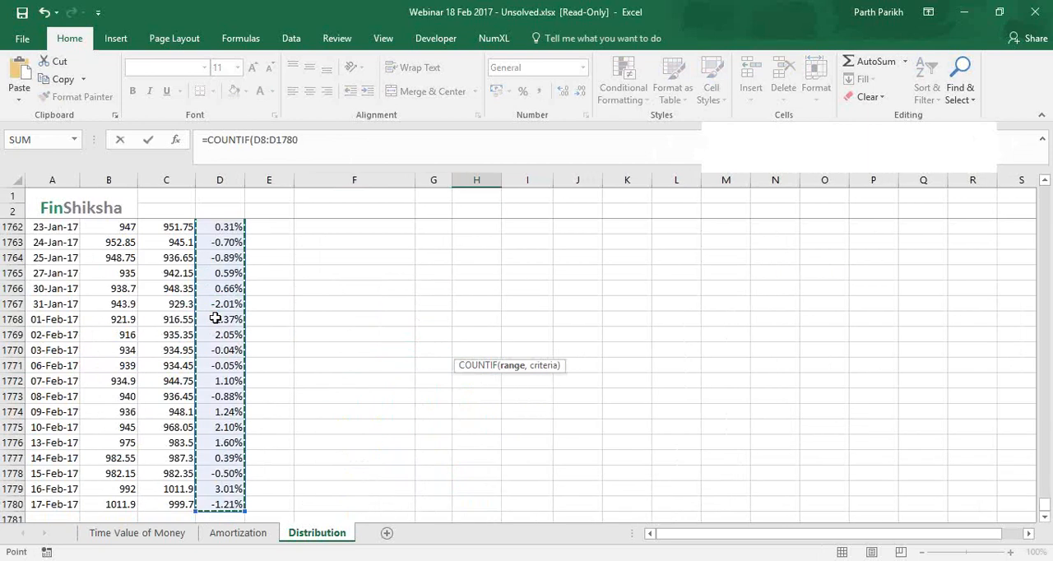
{"action": "type", "text": ","}
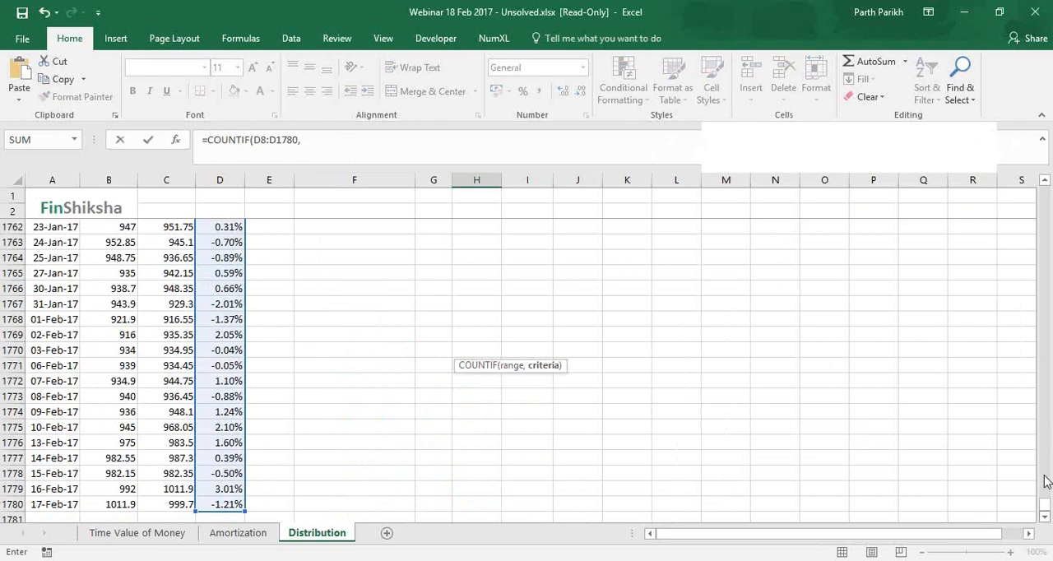
{"action": "left_click_drag", "start_coordinate": [1044, 503], "coordinate": [1044, 191]}
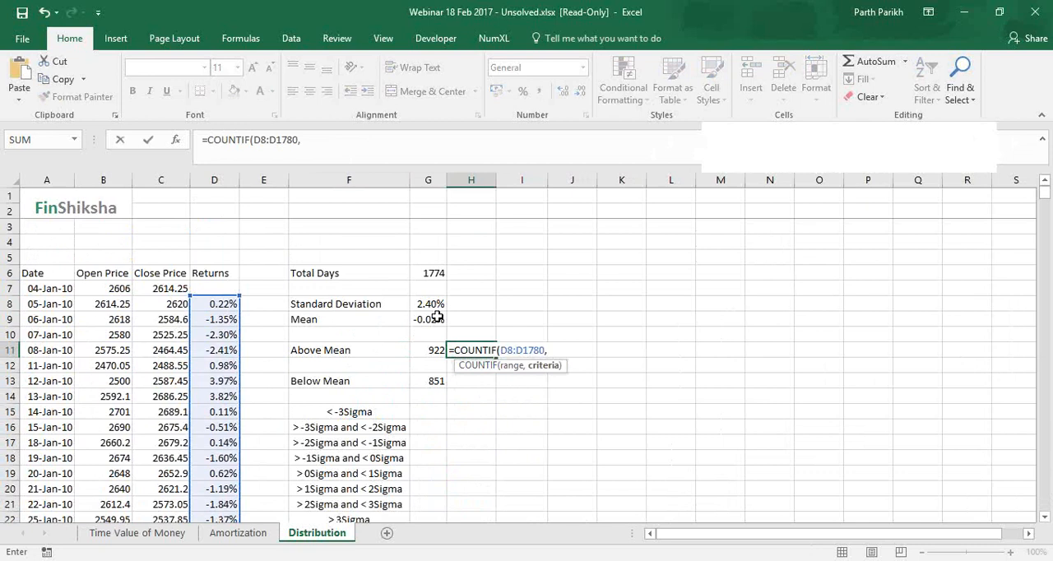
{"action": "type", "text": "\">\"&"}
{"action": "left_click", "coordinate": [436, 318]}
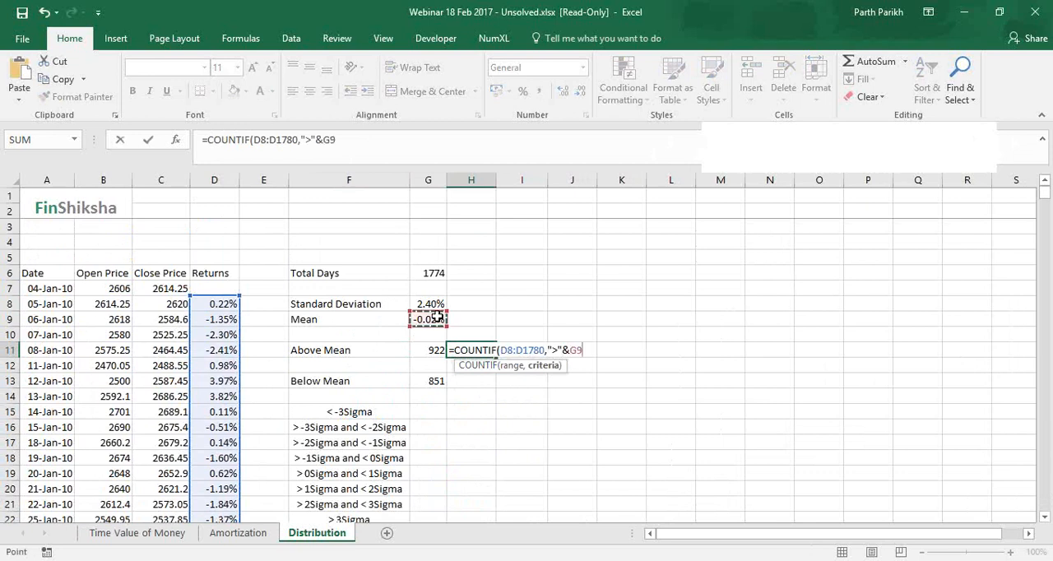
{"action": "type", "text": ")"}
{"action": "key", "text": "Return"}
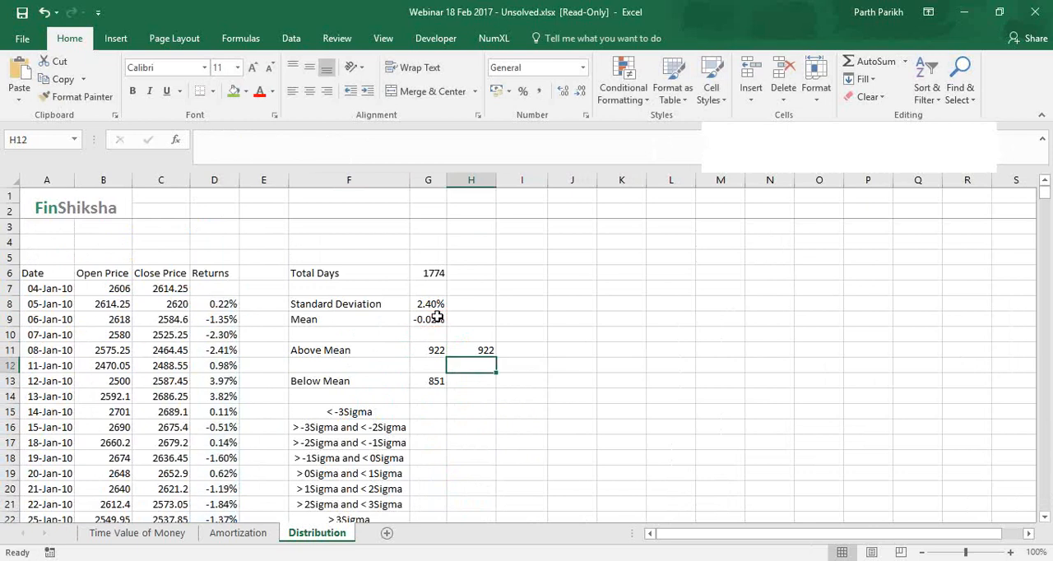
Try to save the workbook under its current name, and dismiss the alert
{"action": "key", "text": "ctrl+s"}
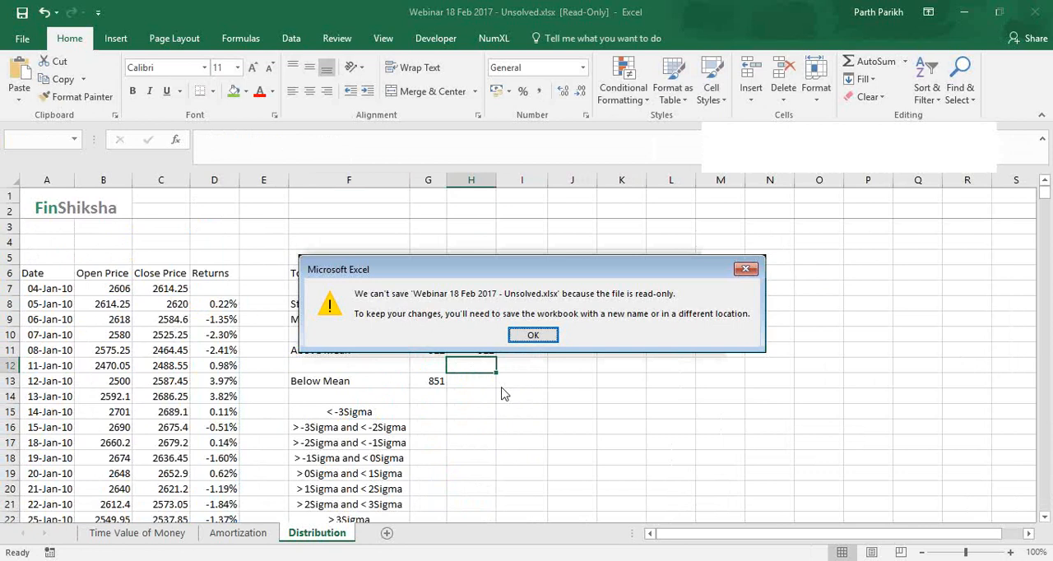
{"action": "key", "text": "Return"}
{"action": "scroll", "coordinate": [442, 444], "scroll_direction": "down", "scroll_amount": 2}
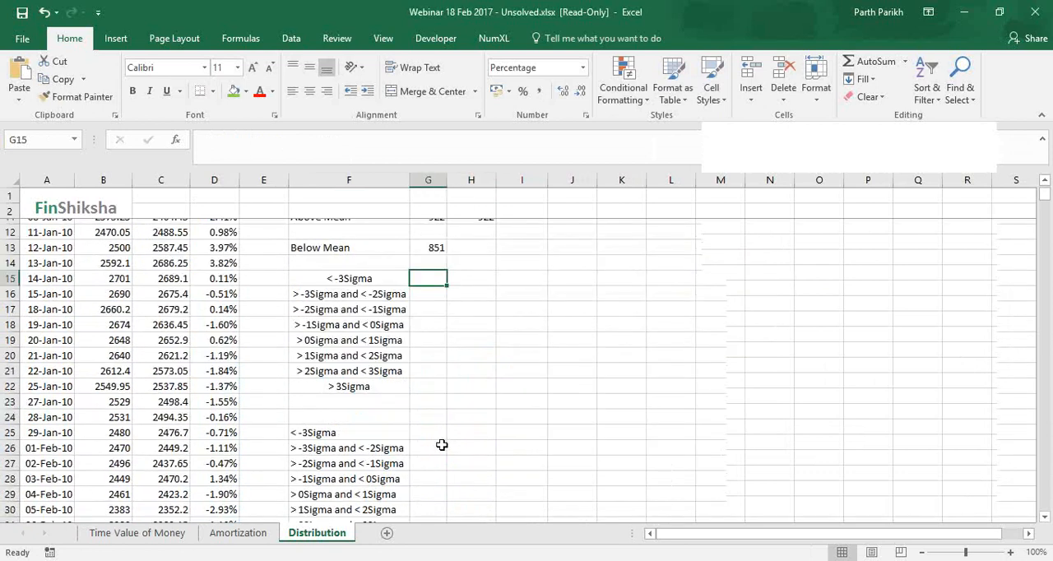
{"action": "scroll", "coordinate": [441, 444], "scroll_direction": "up", "scroll_amount": 1}
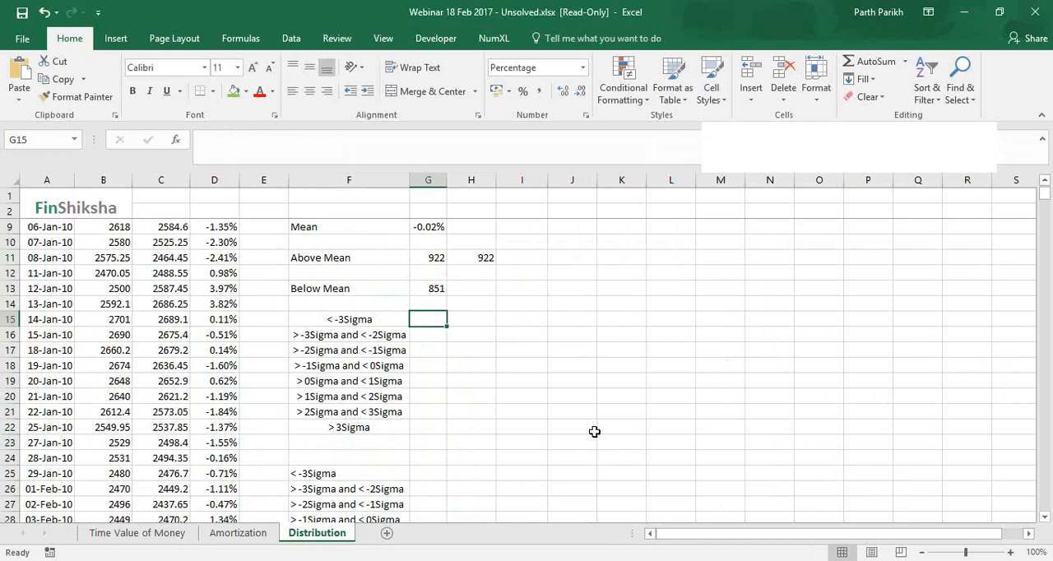
Calculate the -3 sigma threshold in G15 with =G9-3*G8
{"action": "type", "text": "="}
{"action": "left_click", "coordinate": [436, 228]}
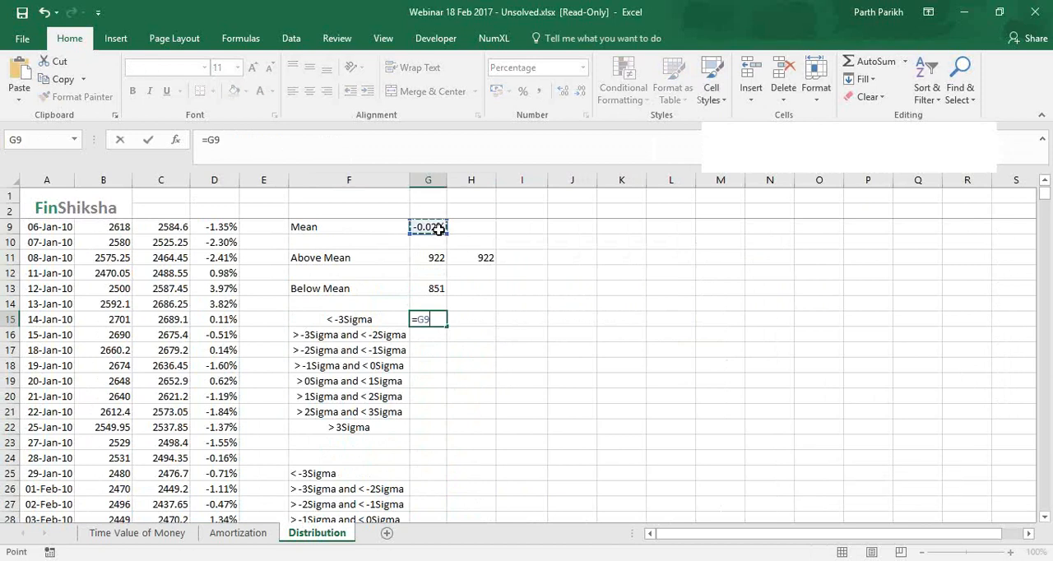
{"action": "type", "text": "-3*"}
{"action": "scroll", "coordinate": [437, 294], "scroll_direction": "up", "scroll_amount": 2}
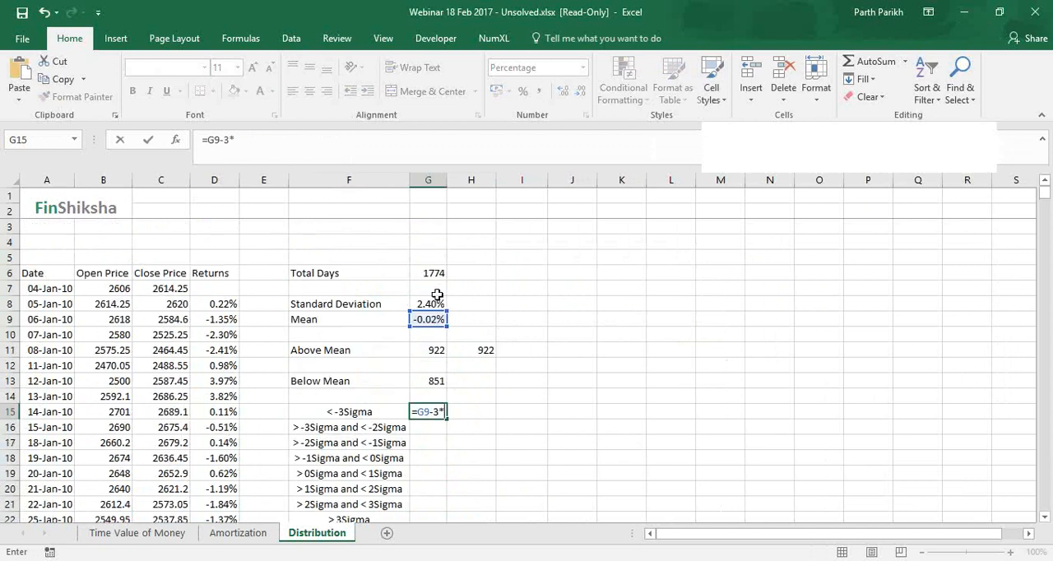
{"action": "left_click", "coordinate": [436, 304]}
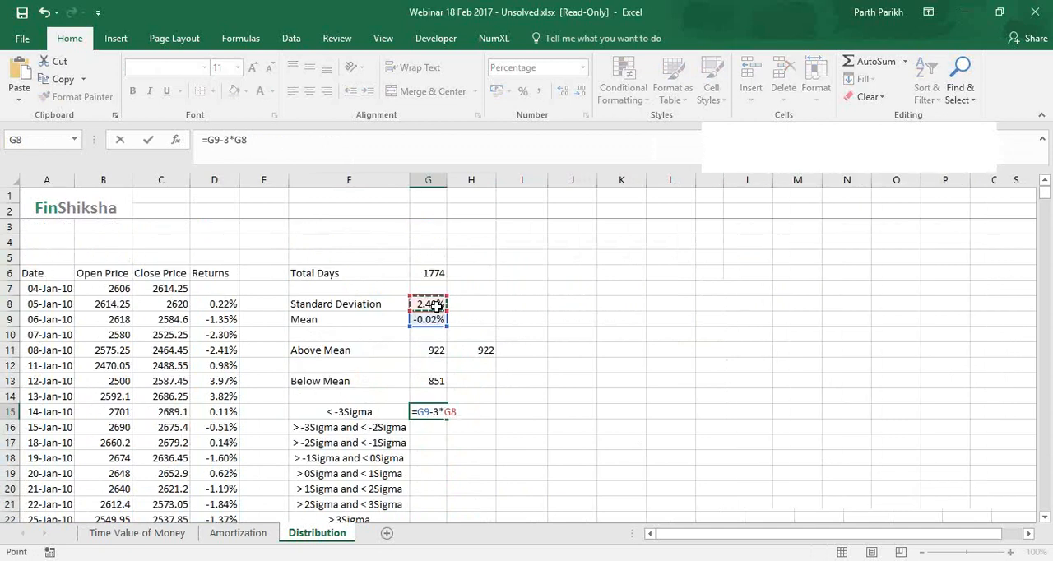
{"action": "key", "text": "ctrl+Return"}
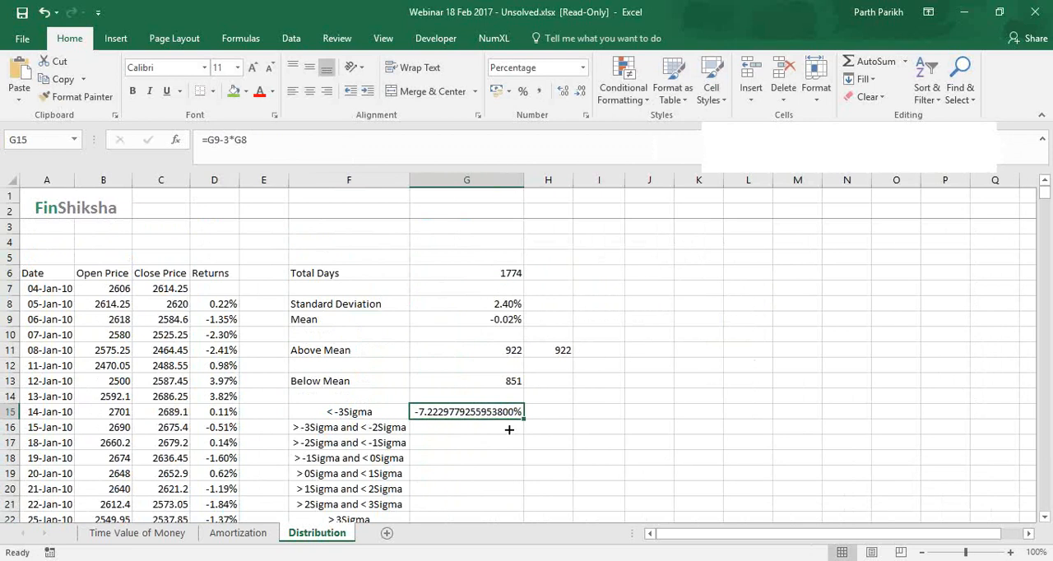
Copy the G15 threshold formula down through G21 and widen column G to fit its contents
{"action": "left_click_drag", "start_coordinate": [508, 429], "coordinate": [514, 516]}
{"action": "scroll", "coordinate": [515, 516], "scroll_direction": "down", "scroll_amount": 2}
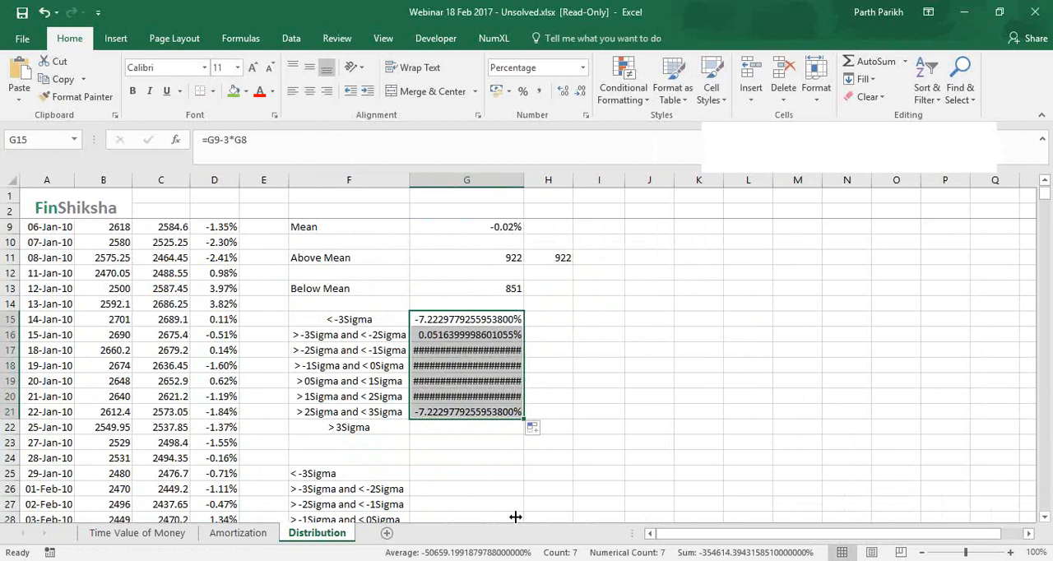
{"action": "double_click", "coordinate": [523, 180]}
Make both references in G15 absolute as =$G$9-3*$G$8 and copy the formula down through G21
{"action": "left_click", "coordinate": [481, 319]}
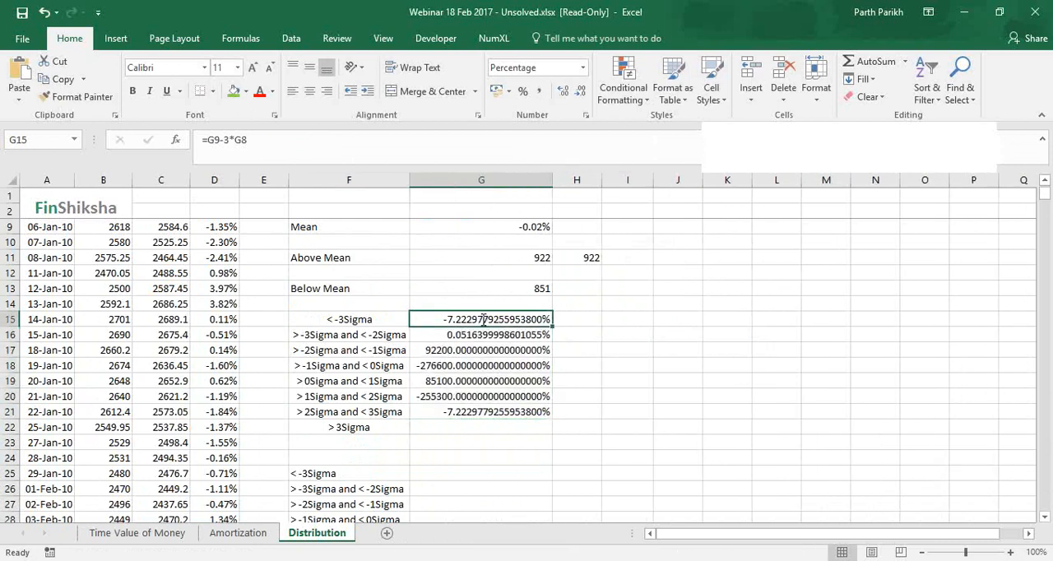
{"action": "left_click", "coordinate": [215, 140]}
{"action": "key", "text": "F4"}
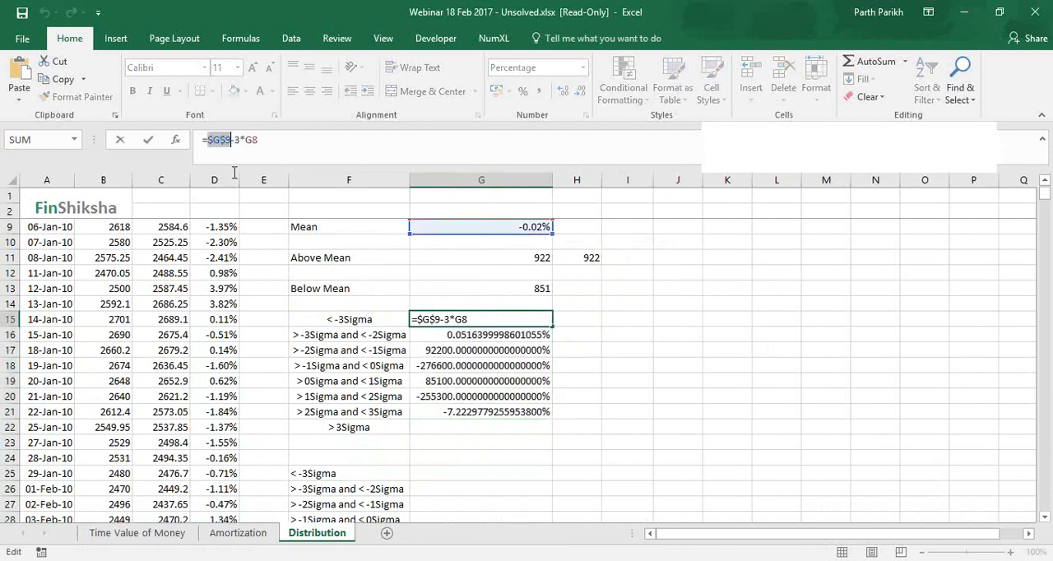
{"action": "left_click", "coordinate": [258, 139]}
{"action": "key", "text": "F4"}
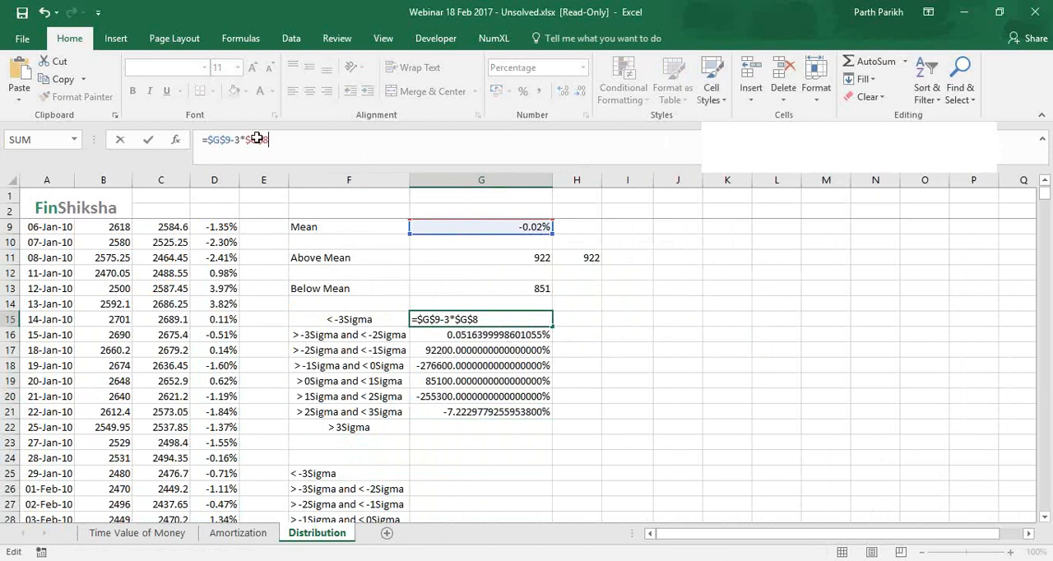
{"action": "key", "text": "ctrl+Return"}
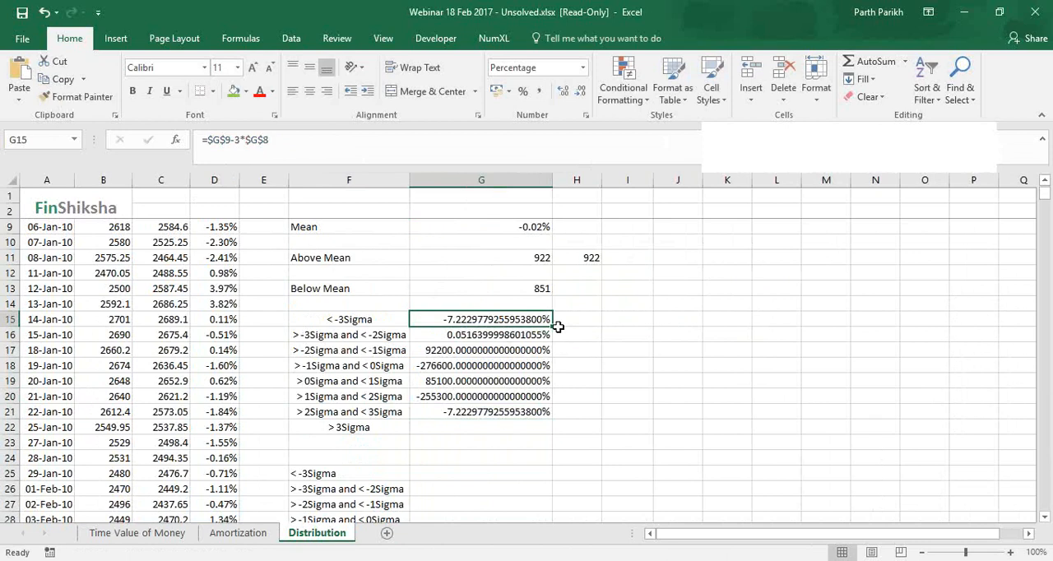
{"action": "double_click", "coordinate": [557, 327]}
Change the threshold formulas to =$G$9-2*$G$8 in G16 and =$G$9-1*$G$8 in G17
{"action": "key", "text": "Down"}
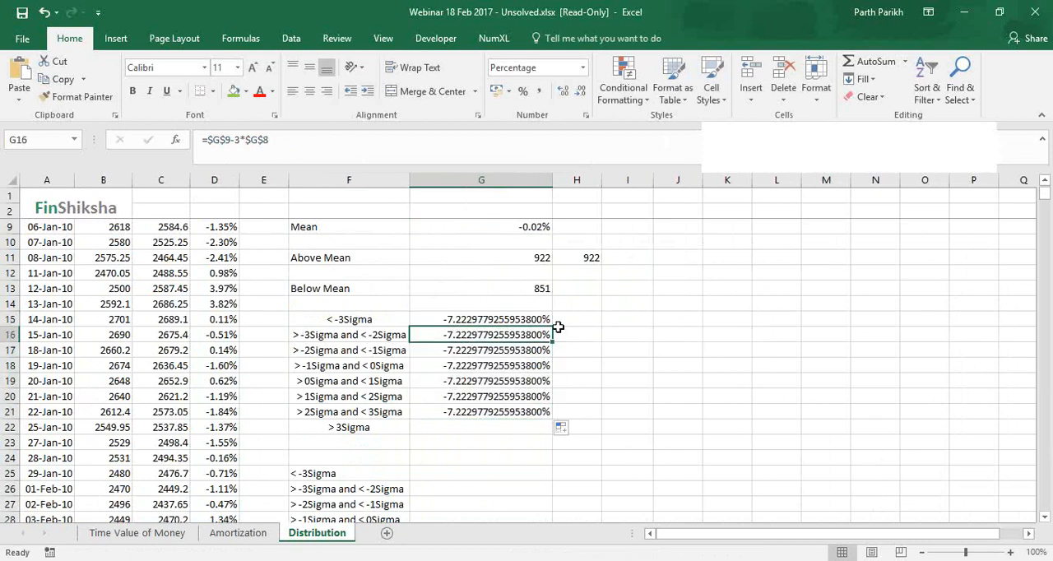
{"action": "left_click", "coordinate": [454, 321]}
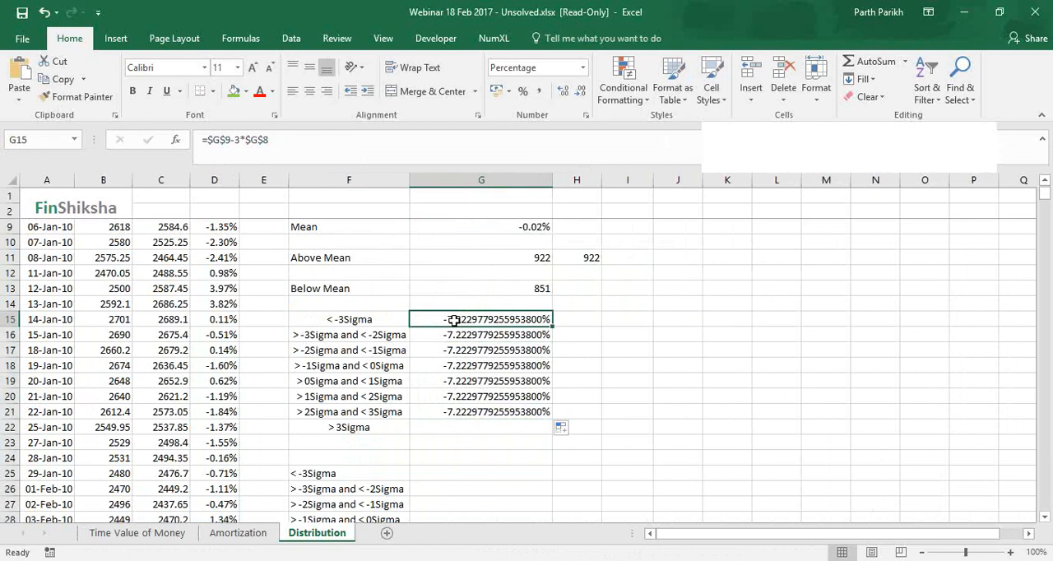
{"action": "key", "text": "Down"}
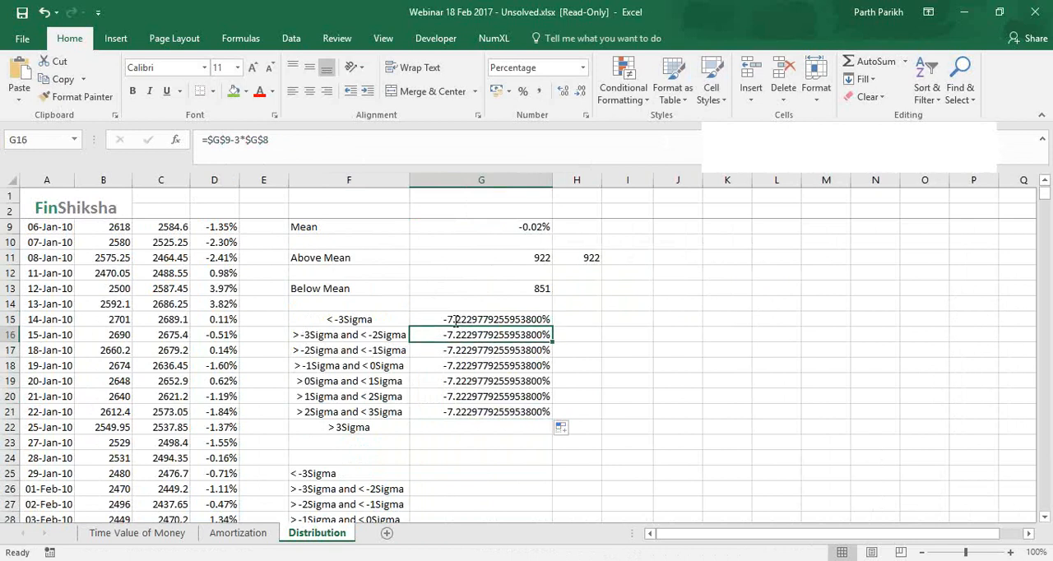
{"action": "left_click", "coordinate": [240, 151]}
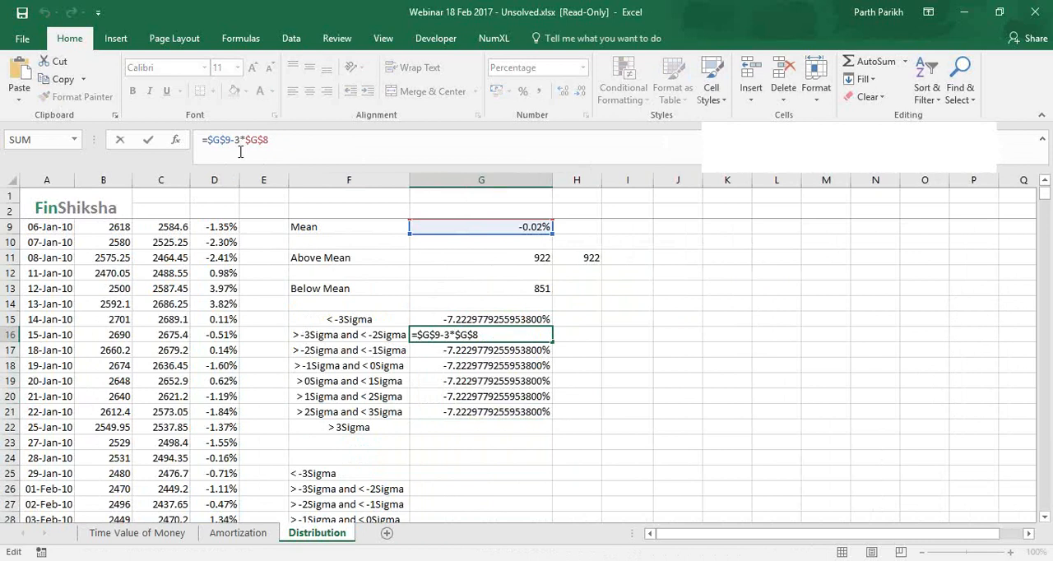
{"action": "key", "text": "BackSpace"}
{"action": "type", "text": "2"}
{"action": "key", "text": "Return"}
{"action": "left_click", "coordinate": [240, 142]}
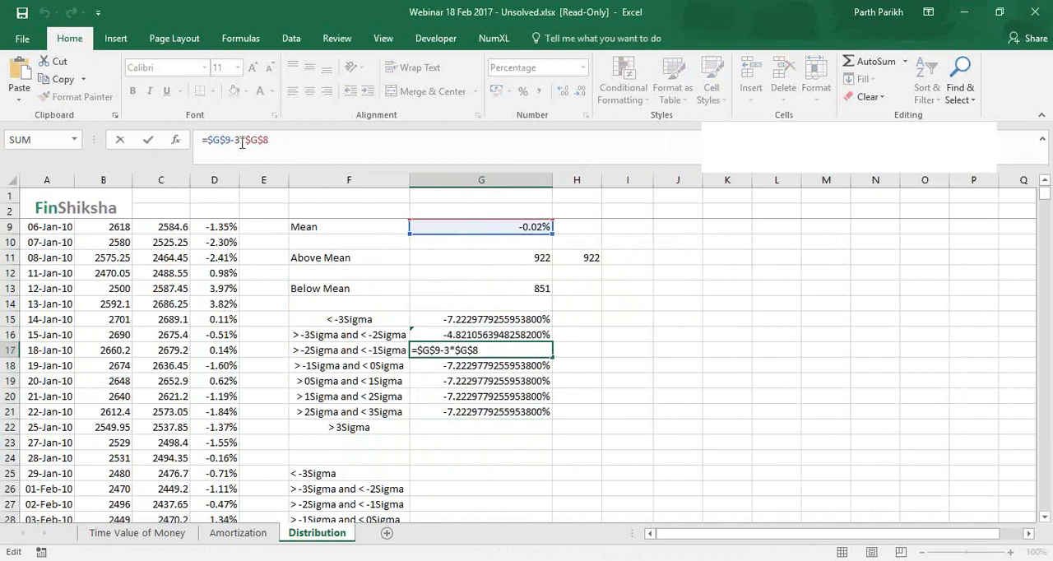
{"action": "key", "text": "BackSpace"}
{"action": "type", "text": "1"}
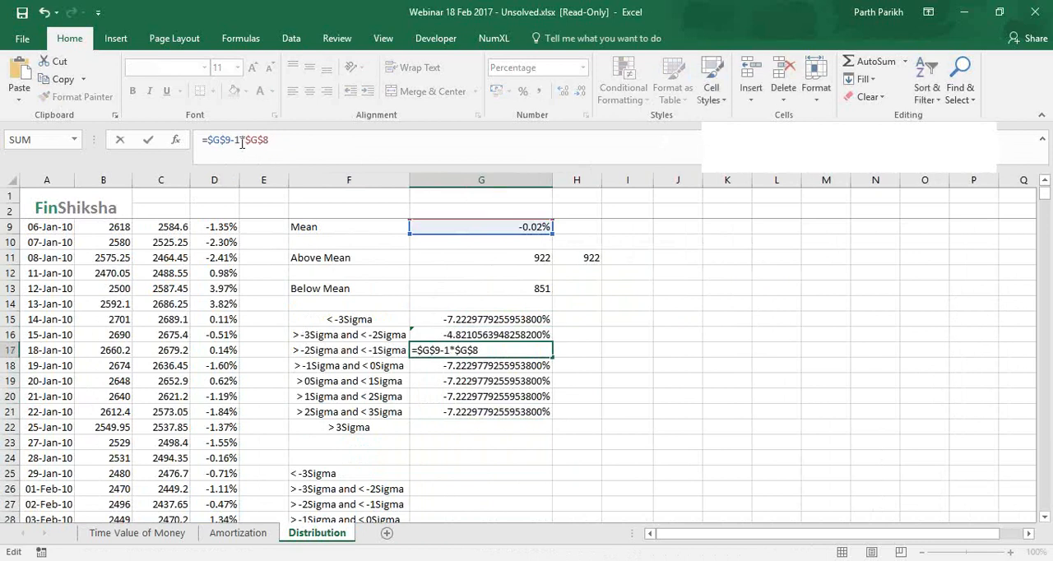
{"action": "key", "text": "Return"}
Reduce the 0 sigma threshold formula in G18 to the mean alone, =$G$9
{"action": "left_click_drag", "start_coordinate": [235, 140], "coordinate": [271, 141]}
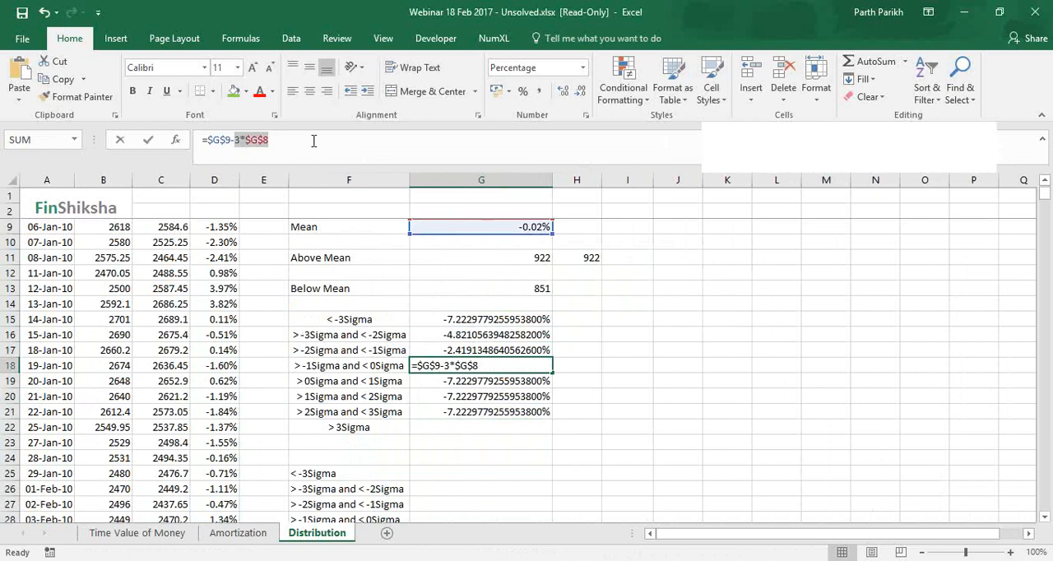
{"action": "key", "text": "BackSpace"}
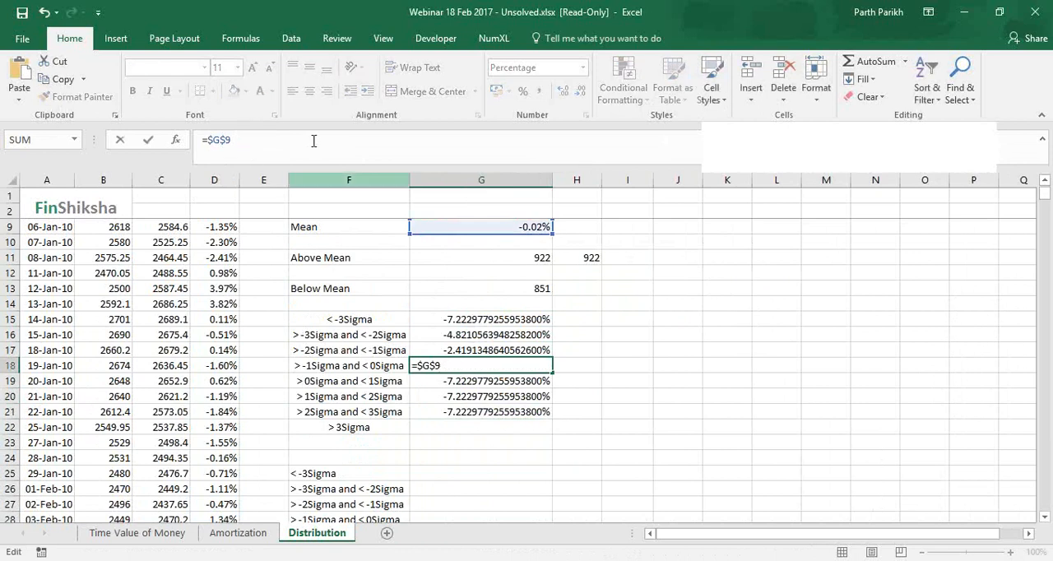
{"action": "type", "text": "0"}
{"action": "key", "text": "Return"}
Change the threshold formulas to =$G$9+1*$G$8 in G19 and =$G$9+2*$G$8 in G20
{"action": "left_click", "coordinate": [239, 142]}
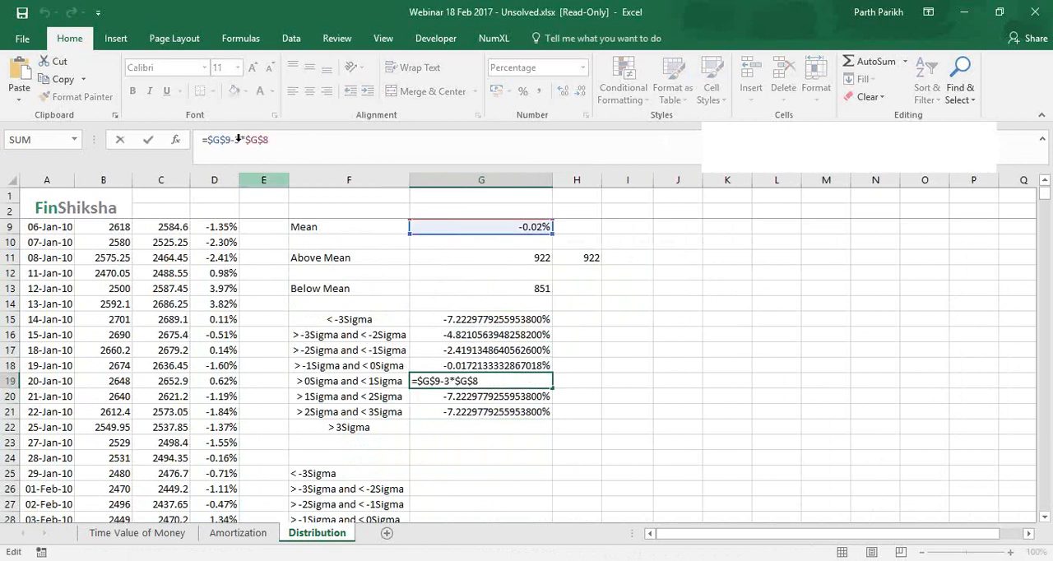
{"action": "key", "text": "BackSpace"}
{"action": "key", "text": "BackSpace"}
{"action": "type", "text": "+1"}
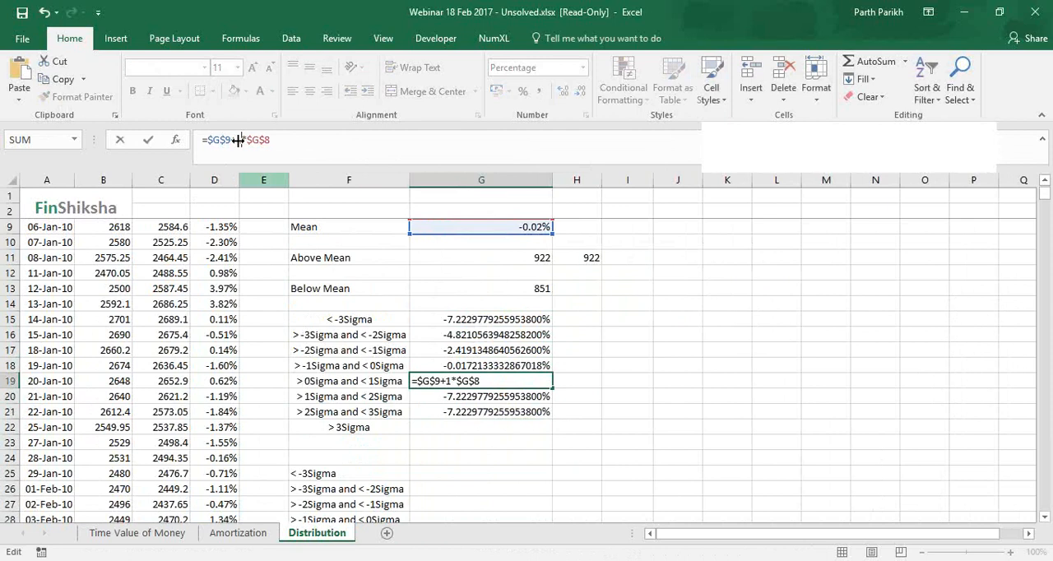
{"action": "key", "text": "Return"}
{"action": "left_click", "coordinate": [240, 141]}
{"action": "key", "text": "BackSpace"}
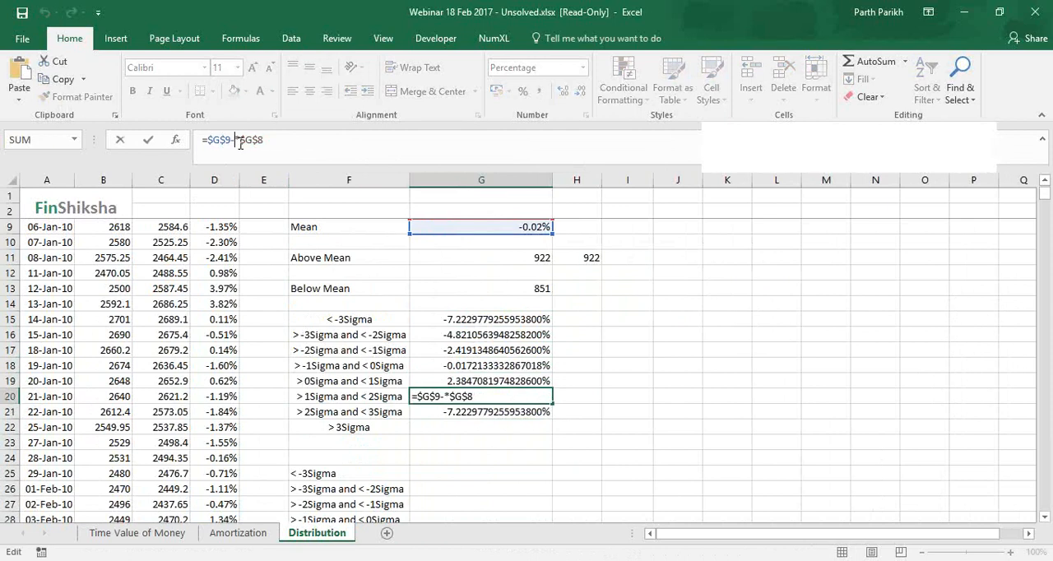
{"action": "key", "text": "BackSpace"}
{"action": "type", "text": "+2"}
{"action": "key", "text": "Return"}
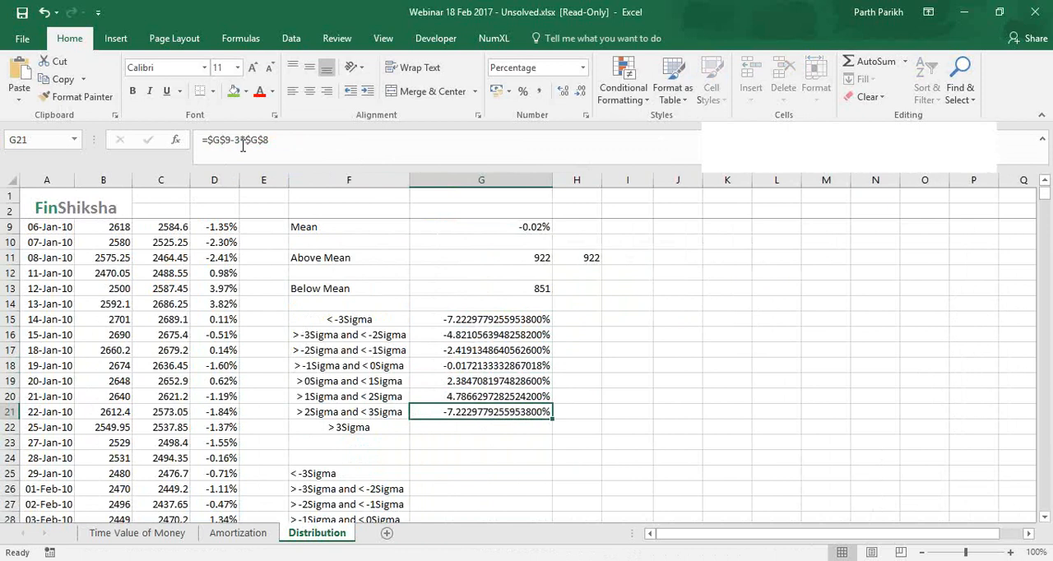
Change the +3 sigma threshold formula in G21 to =$G$9+3*$G$8
{"action": "left_click", "coordinate": [236, 142]}
{"action": "key", "text": "BackSpace"}
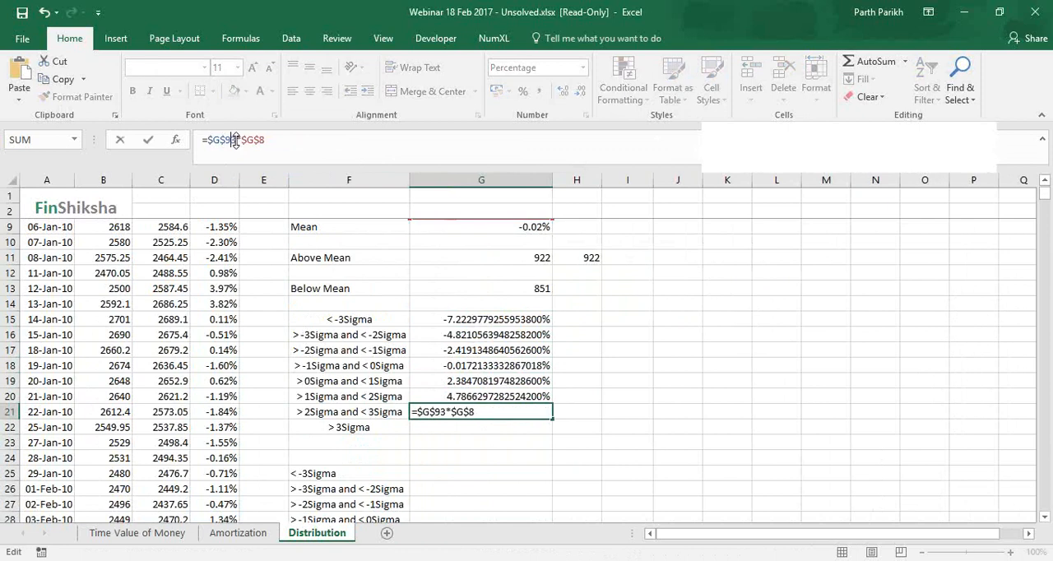
{"action": "type", "text": "+"}
{"action": "key", "text": "Return"}
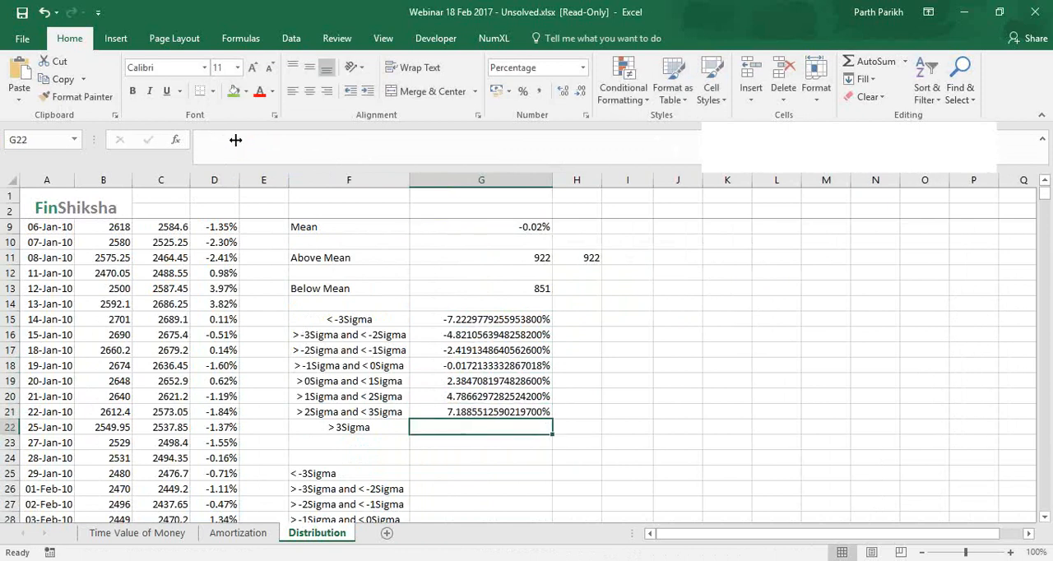
Format the thresholds in G15:G21 as percentages with two decimal places and fit column G to its contents
{"action": "double_click", "coordinate": [551, 179]}
{"action": "left_click", "coordinate": [495, 317]}
{"action": "key", "text": "shift+Down"}
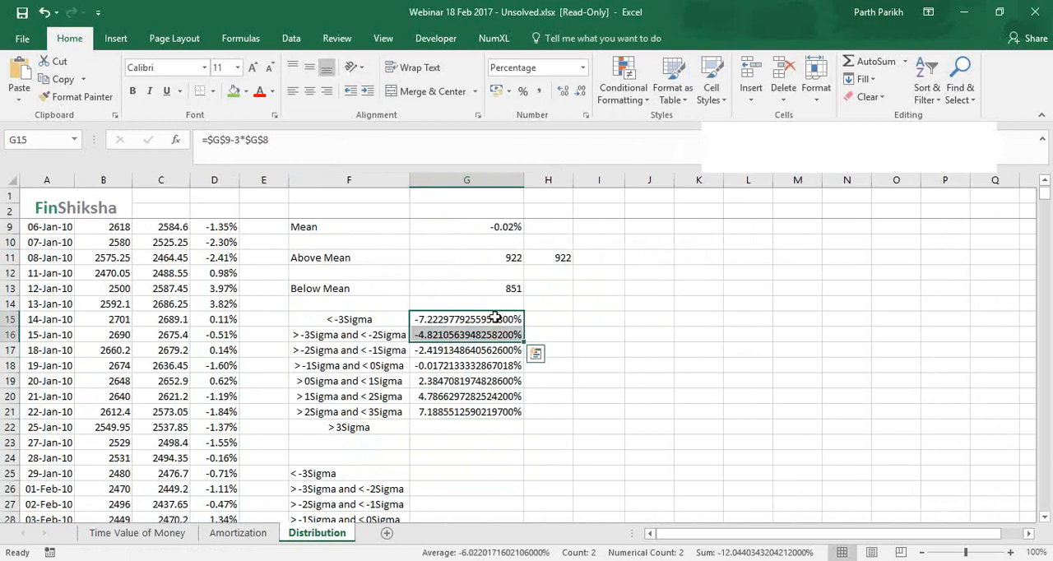
{"action": "left_click", "coordinate": [500, 412], "text": "shift"}
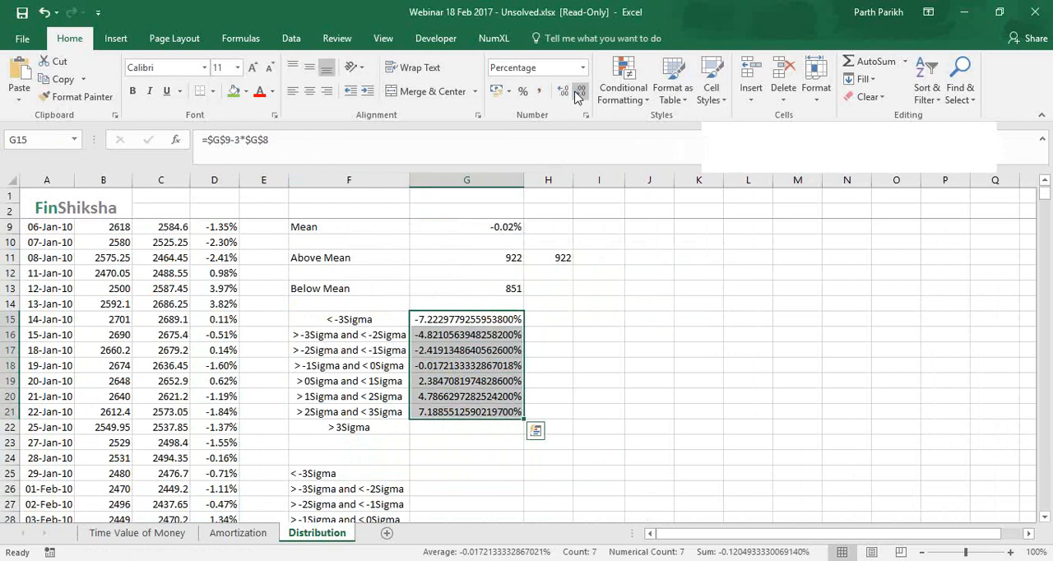
{"action": "left_click", "coordinate": [579, 93]}
{"action": "left_click", "coordinate": [579, 93]}
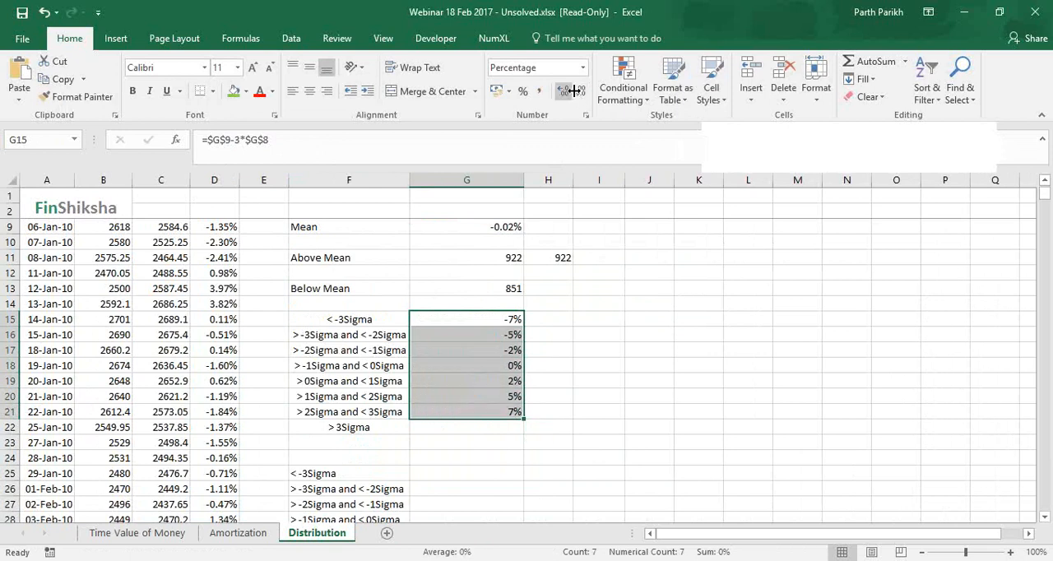
{"action": "left_click", "coordinate": [573, 91]}
{"action": "left_click", "coordinate": [573, 91]}
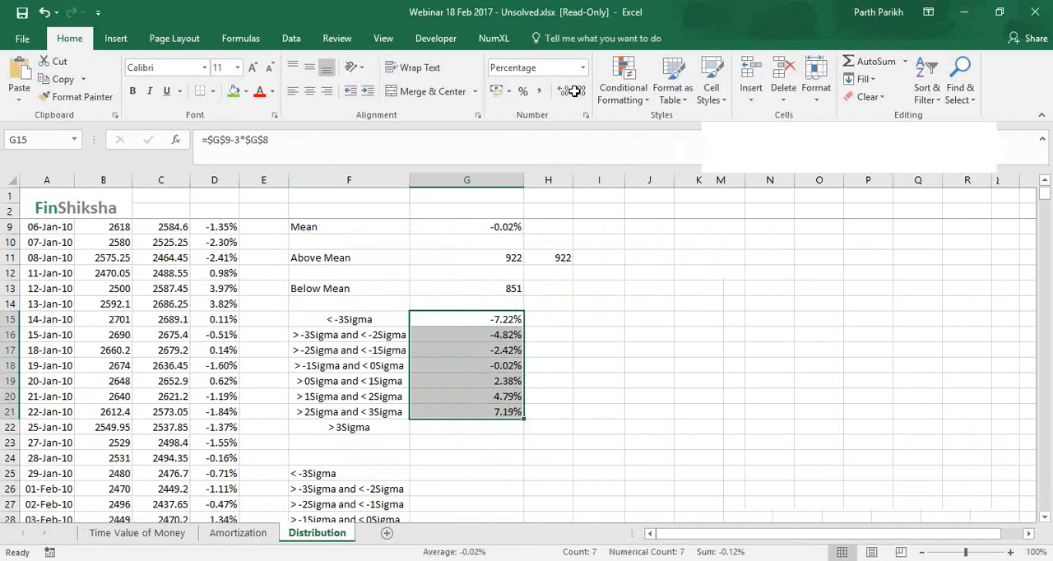
{"action": "left_click", "coordinate": [428, 425]}
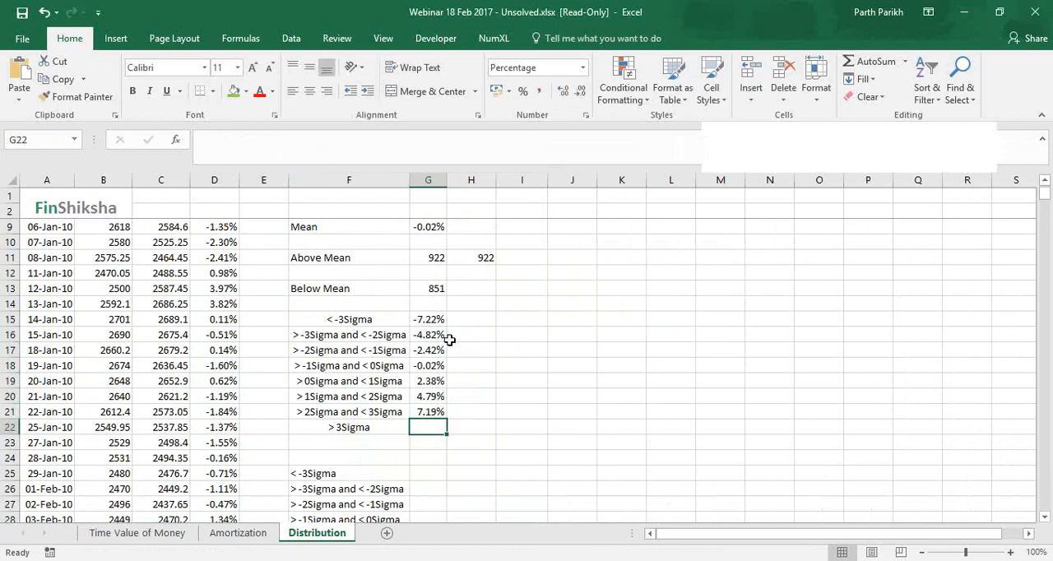
Examine the sigma bands in rows 15 to 22 against their thresholds and the empty count cells in column H
{"action": "left_click_drag", "start_coordinate": [470, 326], "coordinate": [473, 319]}
{"action": "left_click", "coordinate": [472, 319]}
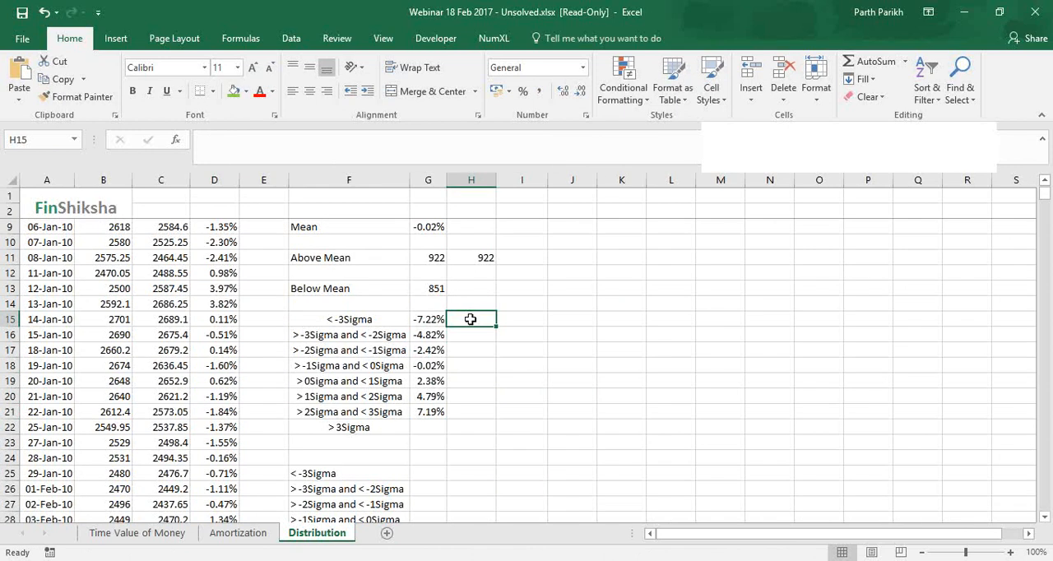
{"action": "left_click", "coordinate": [467, 335]}
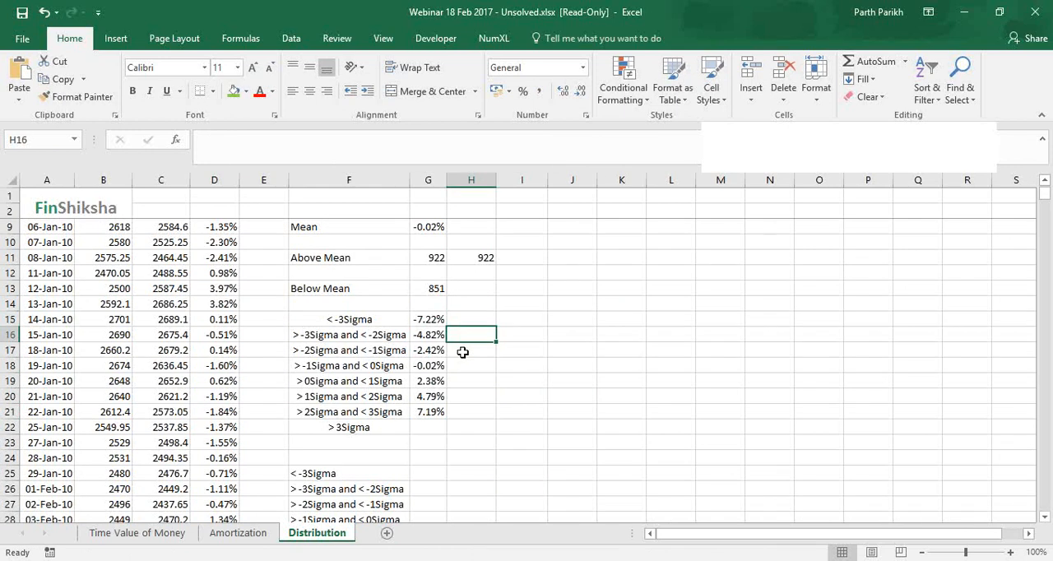
{"action": "left_click", "coordinate": [463, 352]}
{"action": "left_click", "coordinate": [464, 366]}
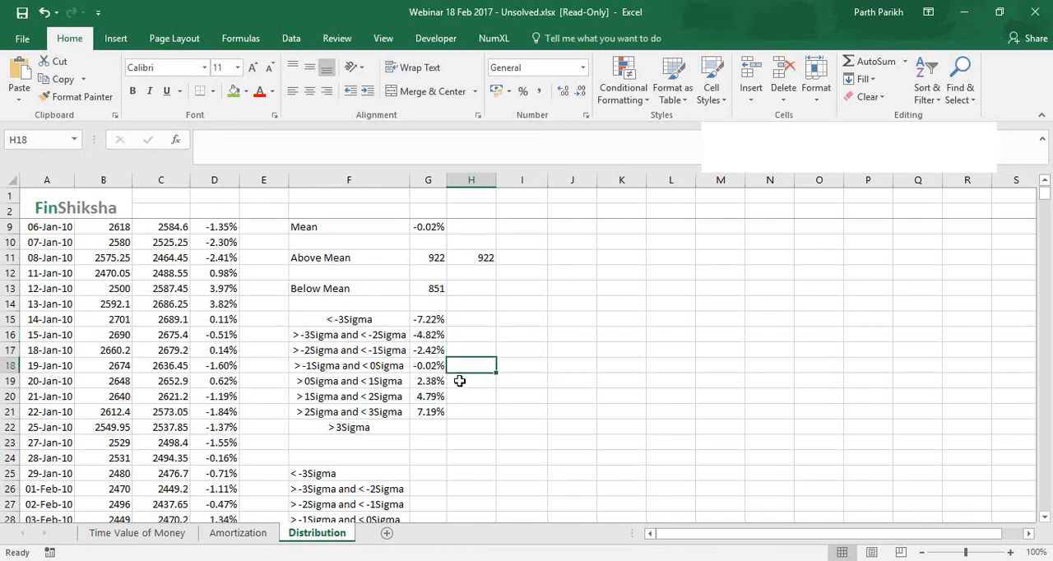
{"action": "left_click", "coordinate": [459, 381]}
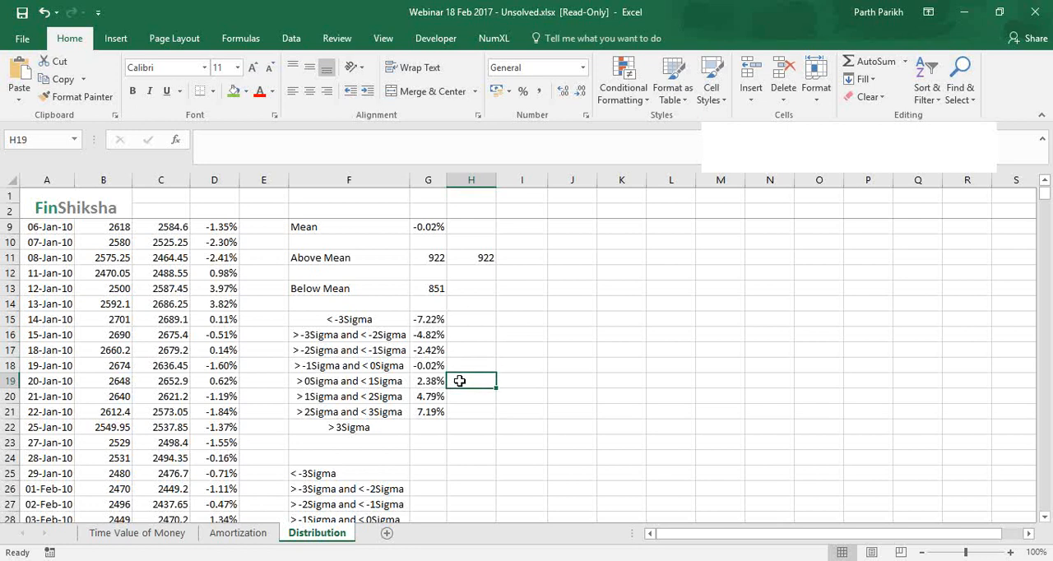
{"action": "key", "text": "Down"}
{"action": "key", "text": "Down"}
{"action": "key", "text": "Down"}
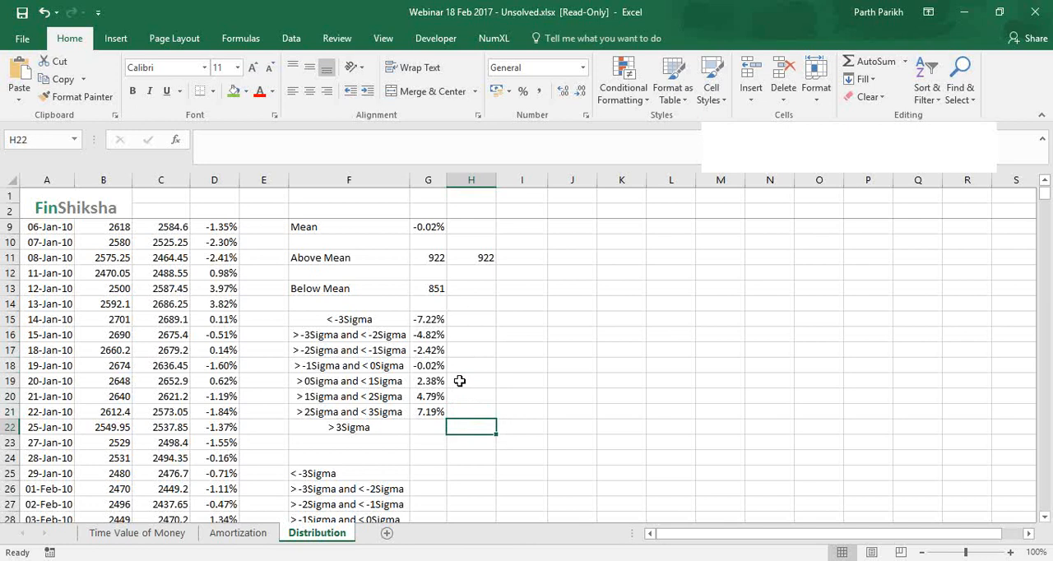
{"action": "left_click", "coordinate": [463, 319]}
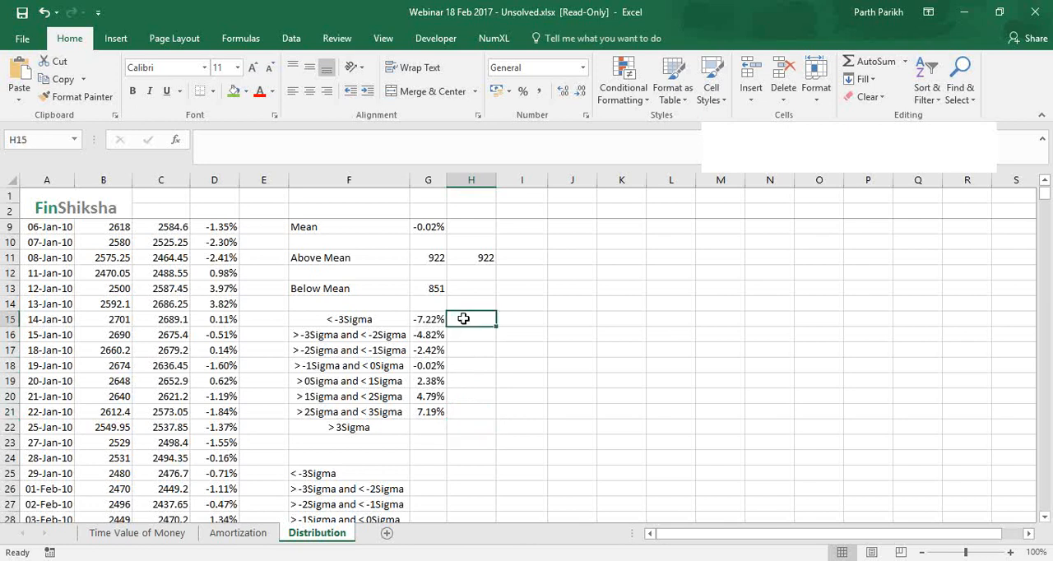
{"action": "left_click", "coordinate": [372, 336]}
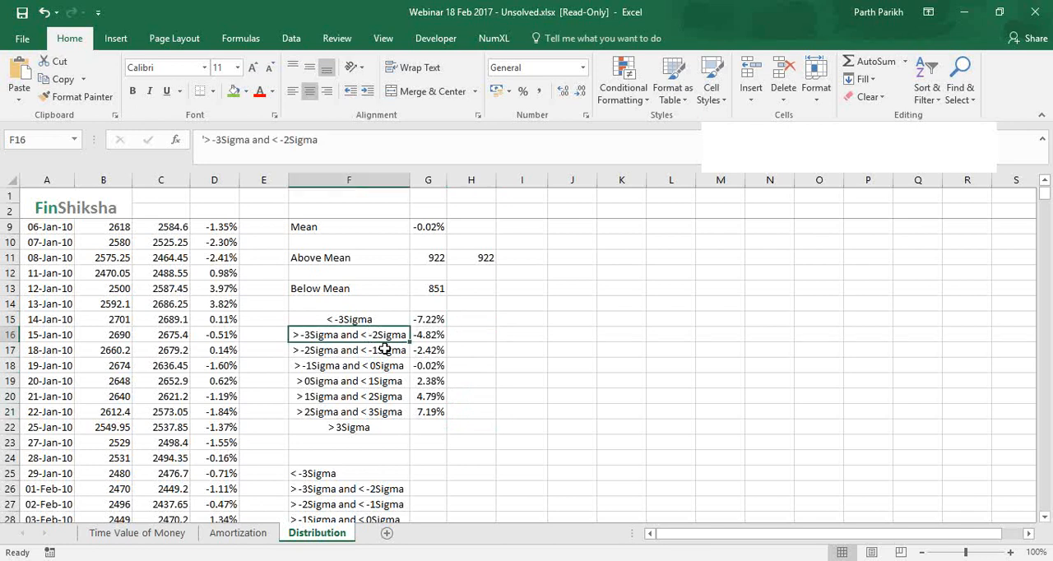
Enter the formula =FREQUENCY($D$8:$D$1780,$G$15:$G$21) in H15 to count the returns against the sigma thresholds
{"action": "left_click", "coordinate": [384, 349]}
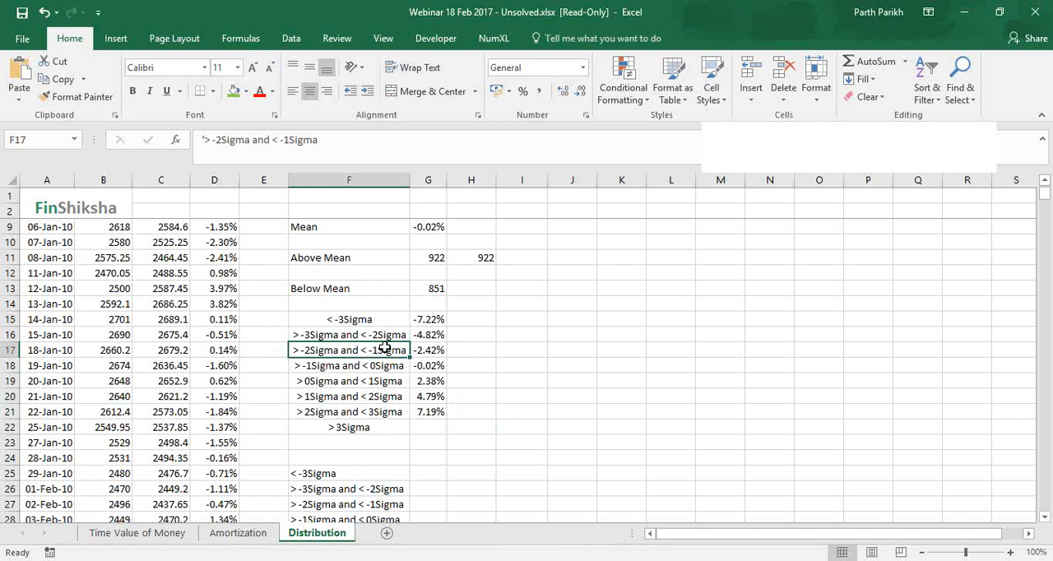
{"action": "left_click", "coordinate": [487, 319]}
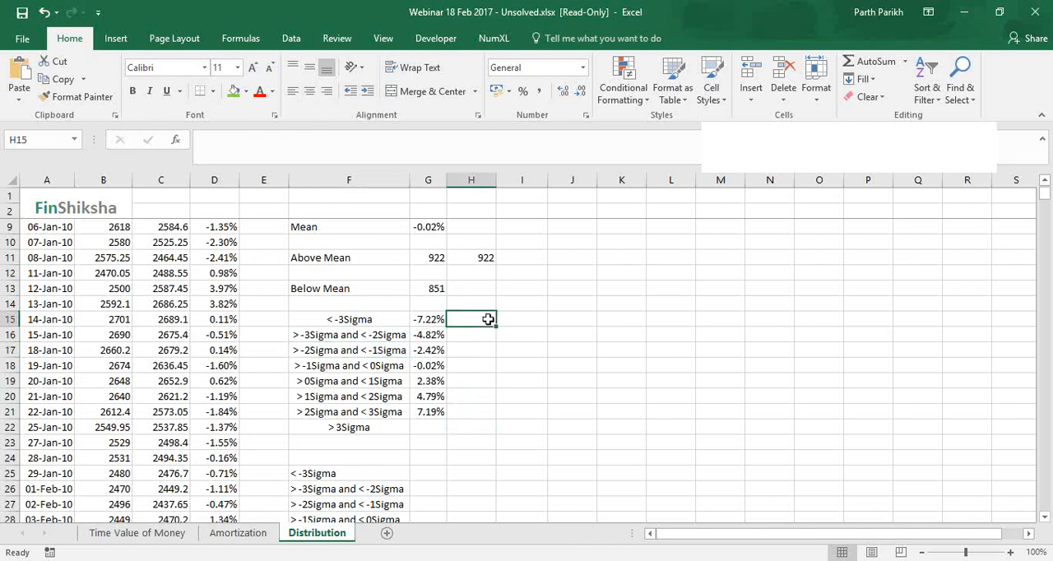
{"action": "type", "text": "=fre"}
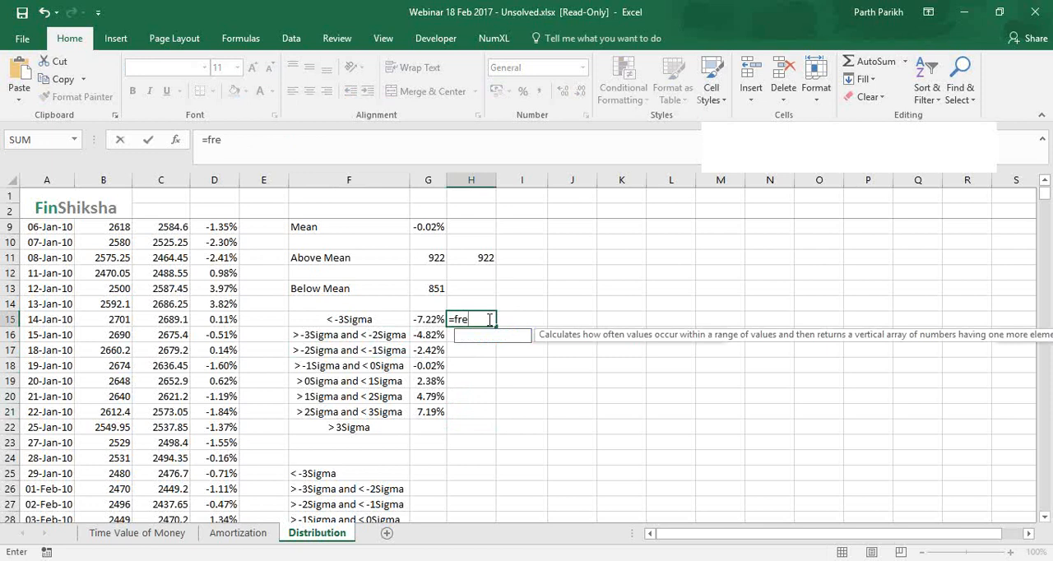
{"action": "type", "text": "q"}
{"action": "key", "text": "Tab"}
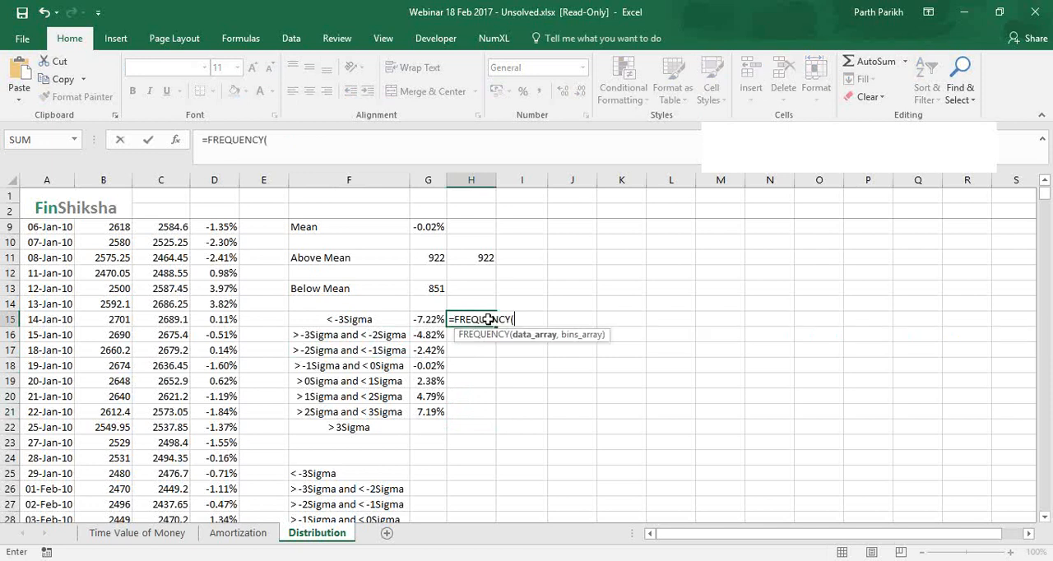
{"action": "scroll", "coordinate": [232, 306], "scroll_direction": "up", "scroll_amount": 2}
{"action": "left_click", "coordinate": [231, 306]}
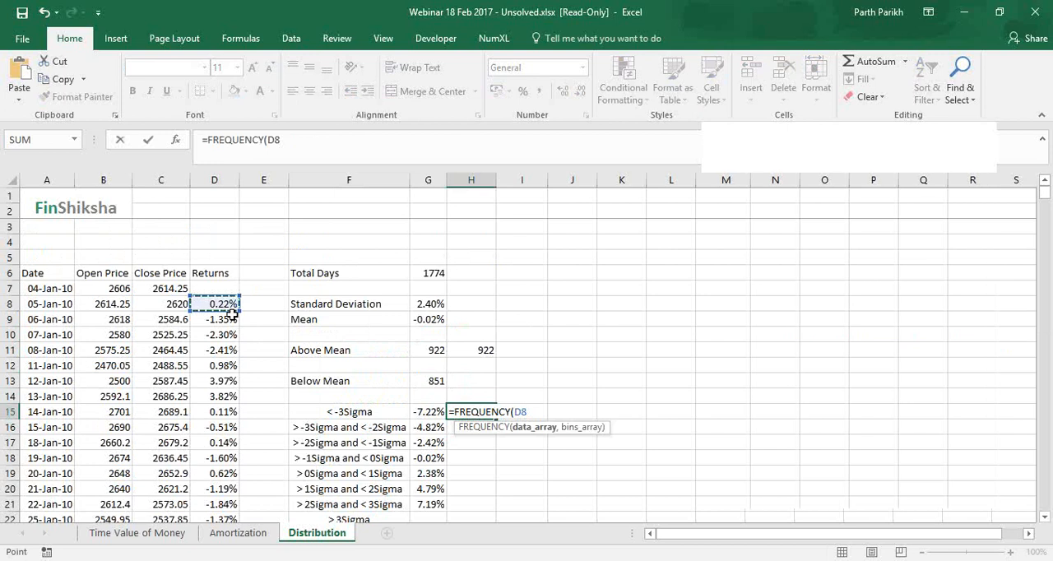
{"action": "key", "text": "ctrl+shift+Down"}
{"action": "key", "text": "F4"}
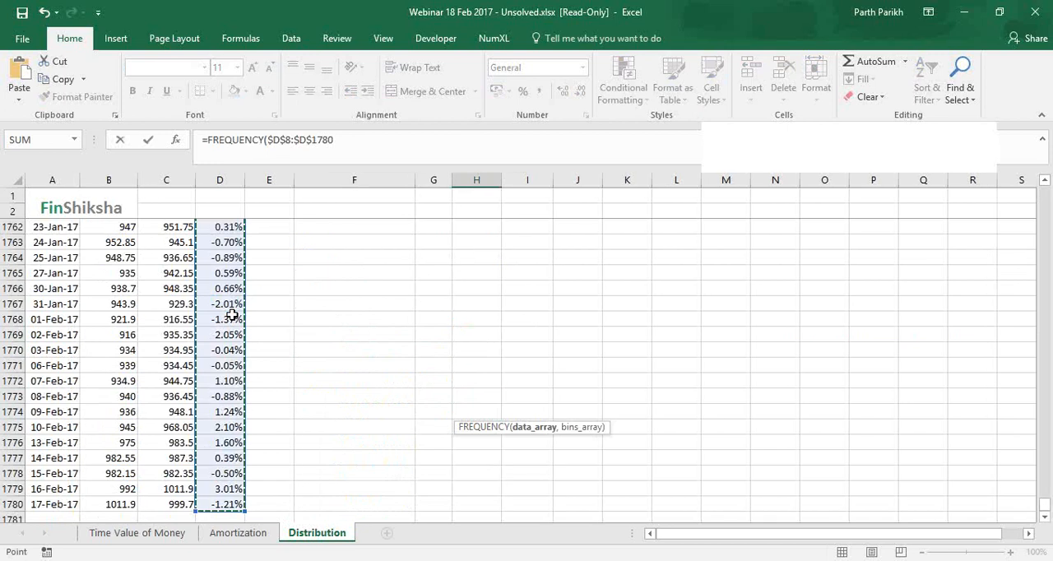
{"action": "type", "text": ","}
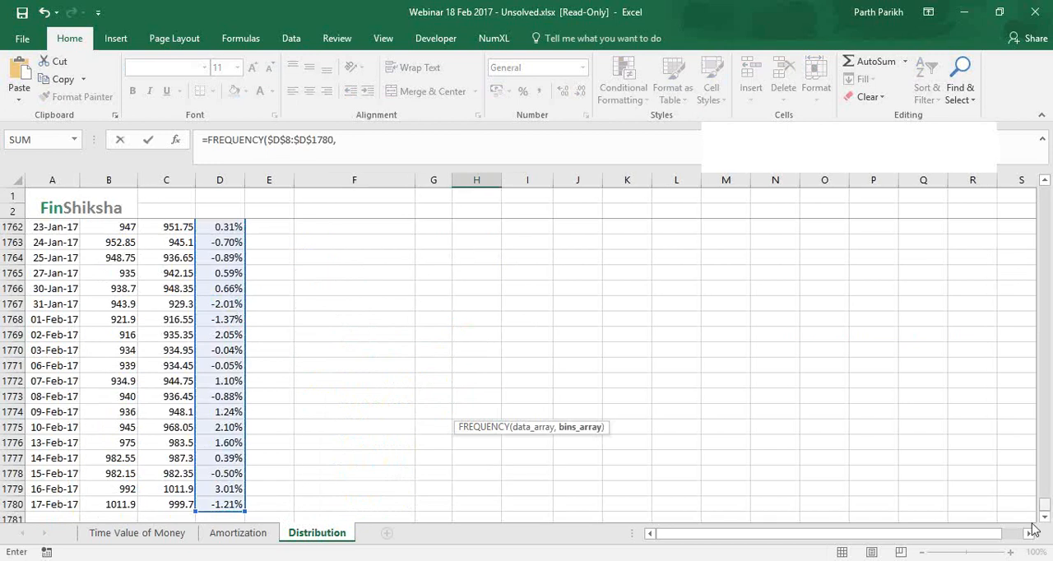
{"action": "key", "text": "ctrl+BackSpace"}
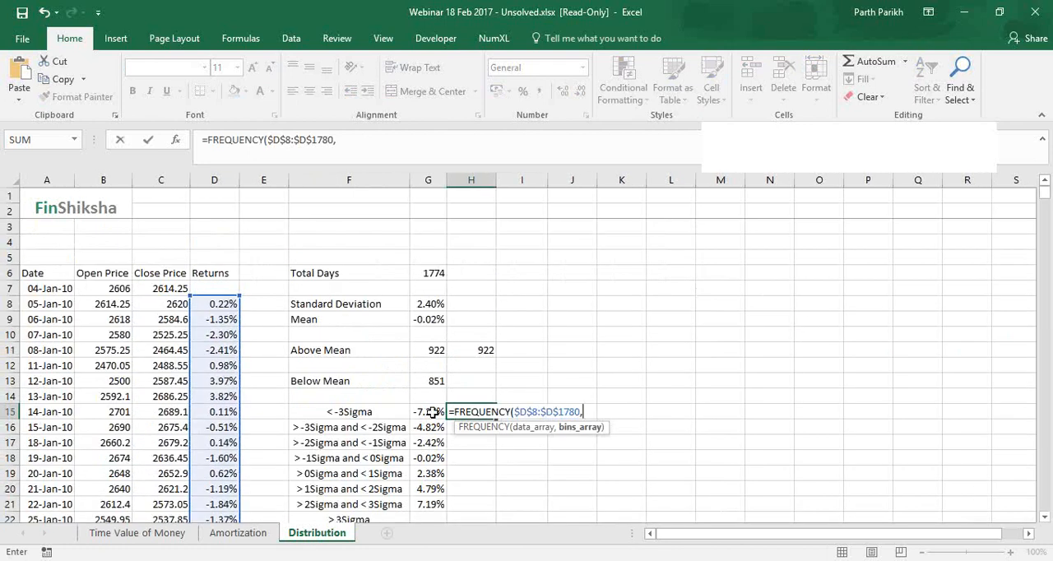
{"action": "left_click_drag", "start_coordinate": [432, 412], "coordinate": [431, 501]}
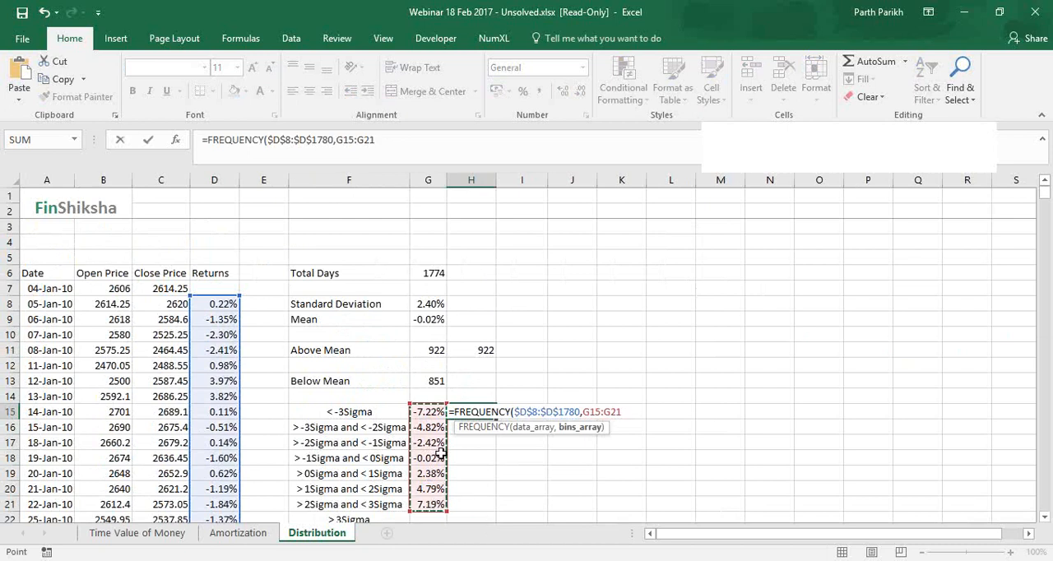
{"action": "key", "text": "F4"}
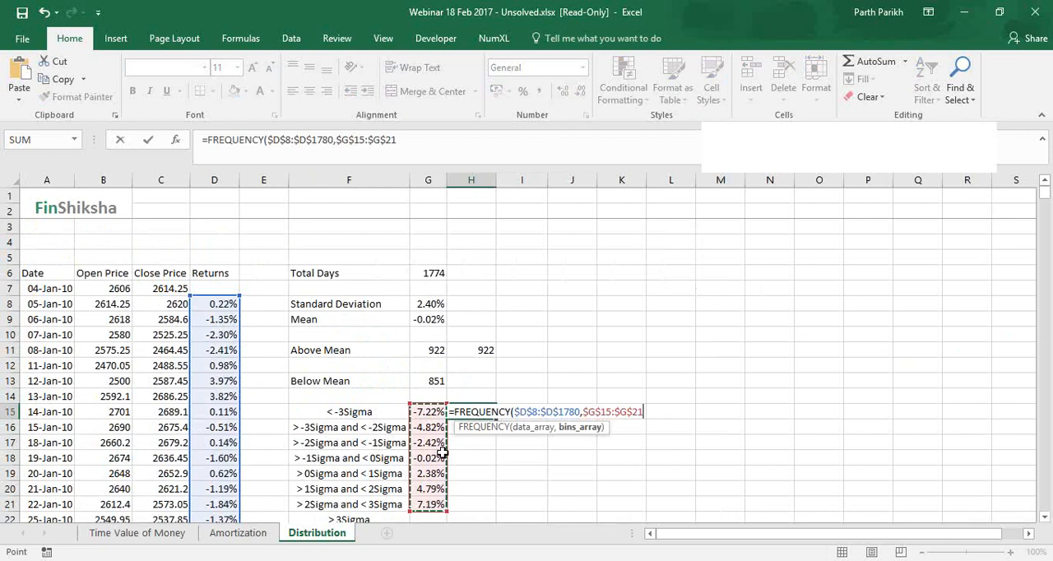
{"action": "type", "text": ")"}
{"action": "key", "text": "Return"}
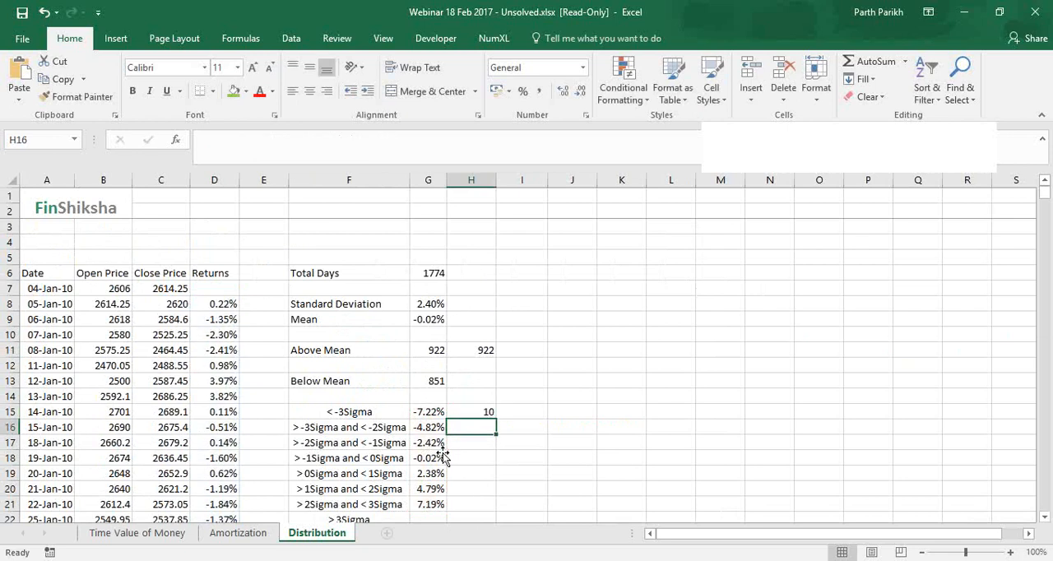
Extend the H15 FREQUENCY formula over H15:H22 as an array formula
{"action": "left_click", "coordinate": [483, 411]}
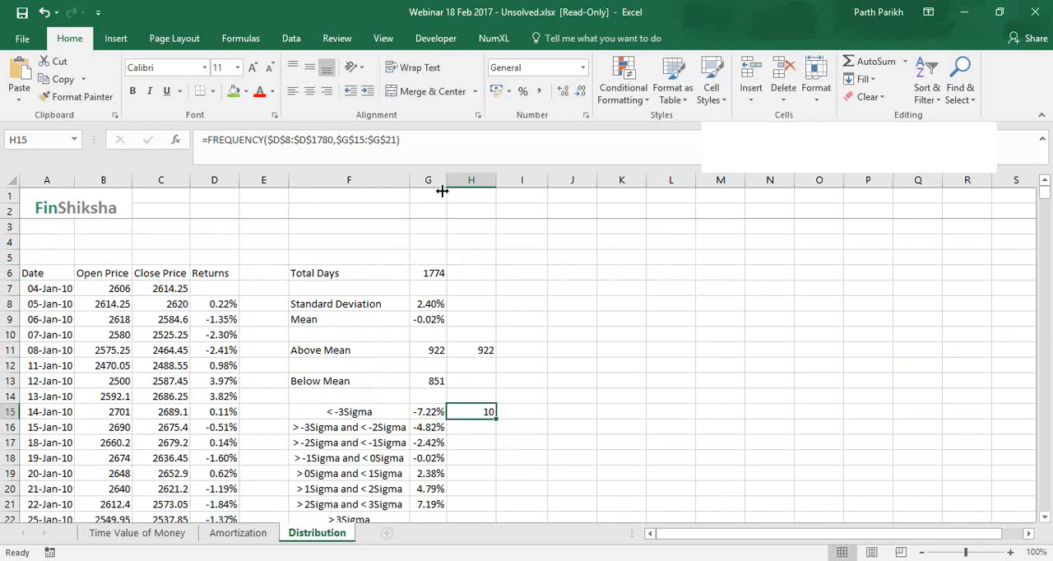
{"action": "key", "text": "shift+Down"}
{"action": "key", "text": "shift+Down"}
{"action": "key", "text": "shift+Down"}
{"action": "key", "text": "shift+Down"}
{"action": "key", "text": "shift+Down"}
{"action": "key", "text": "shift+Down"}
{"action": "key", "text": "shift+Down"}
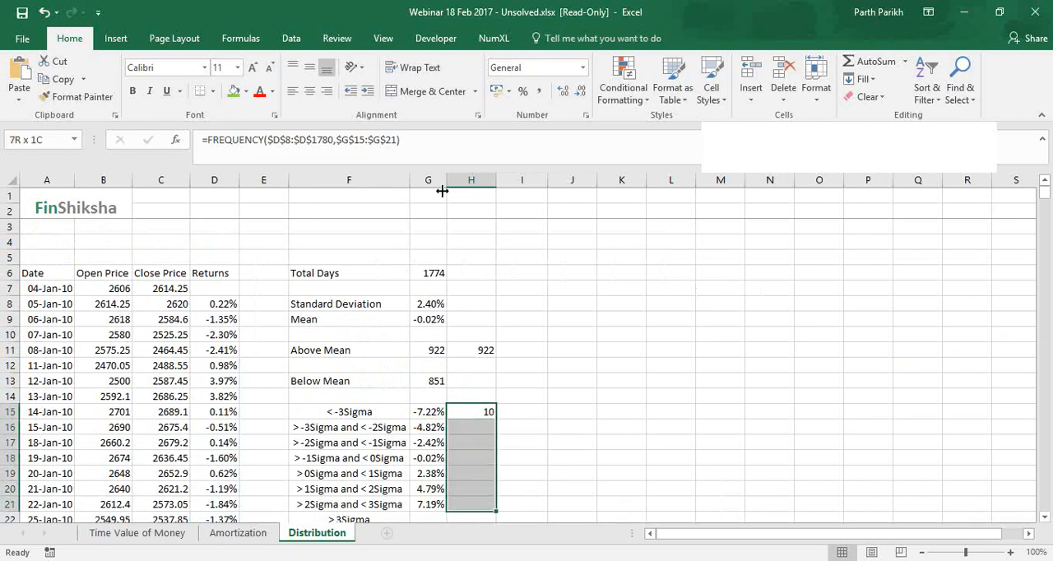
{"action": "left_click", "coordinate": [485, 145]}
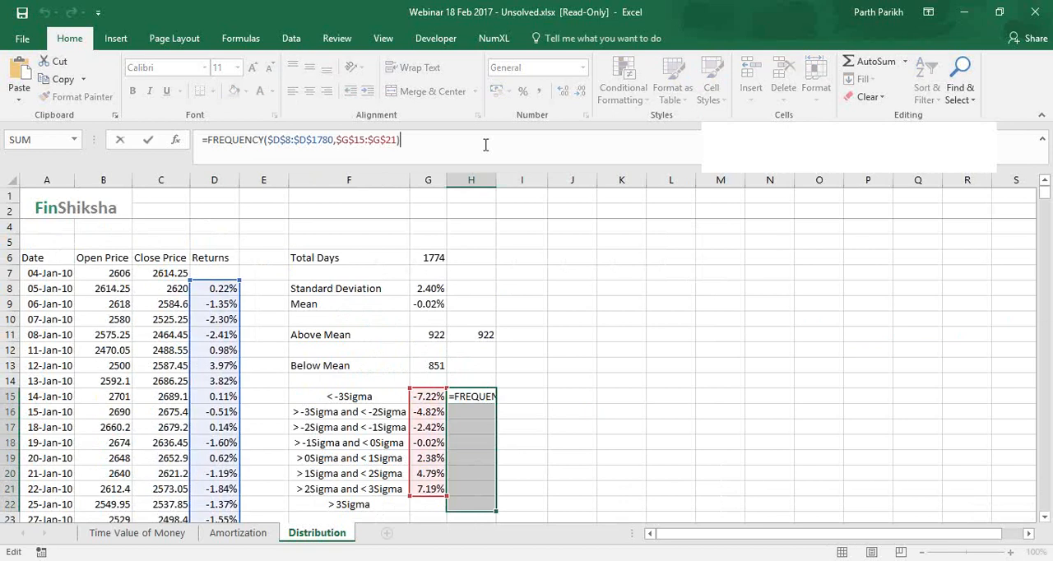
{"action": "left_click", "coordinate": [485, 144]}
{"action": "key", "text": "ctrl+shift+Return"}
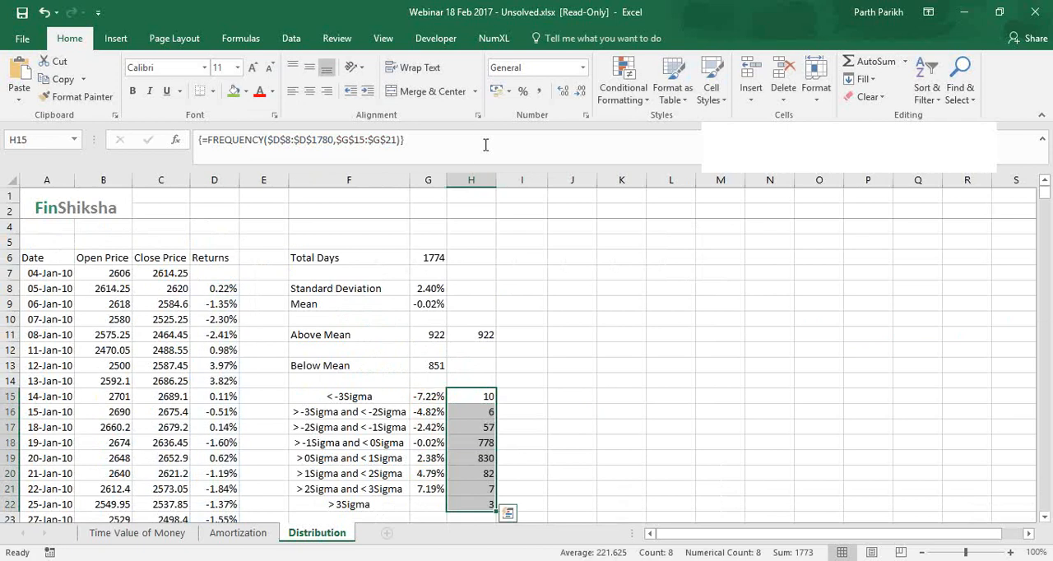
Clear the array formula from the count cells H15:H22
{"action": "left_click_drag", "start_coordinate": [472, 400], "coordinate": [477, 504]}
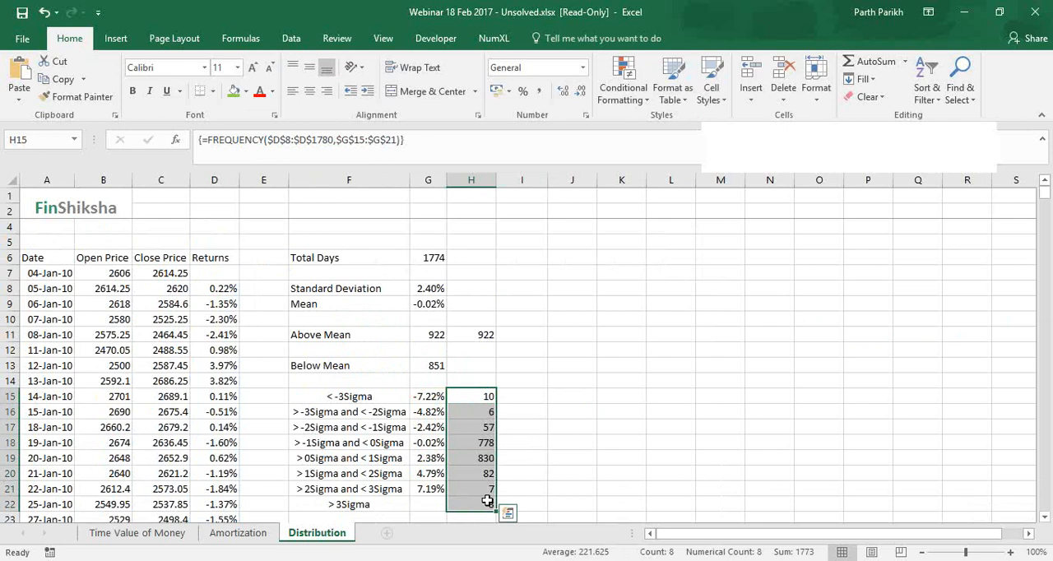
{"action": "key", "text": "Delete"}
{"action": "left_click", "coordinate": [516, 398]}
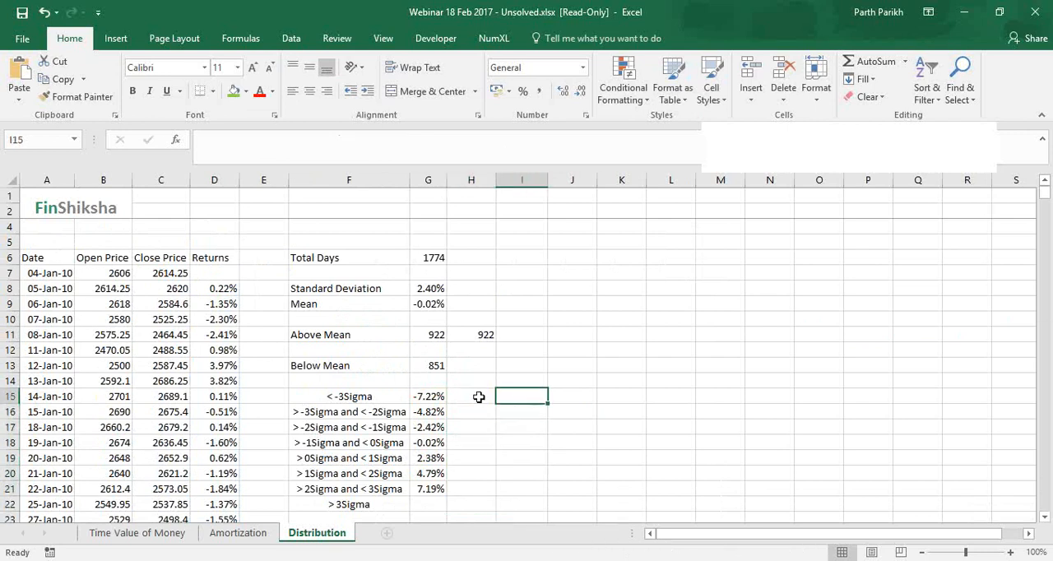
Re-enter =FREQUENCY($D$8:$D$1780,$G$15:$G$21) in H15, using the returns as data and the sigma thresholds as bins
{"action": "left_click", "coordinate": [478, 396]}
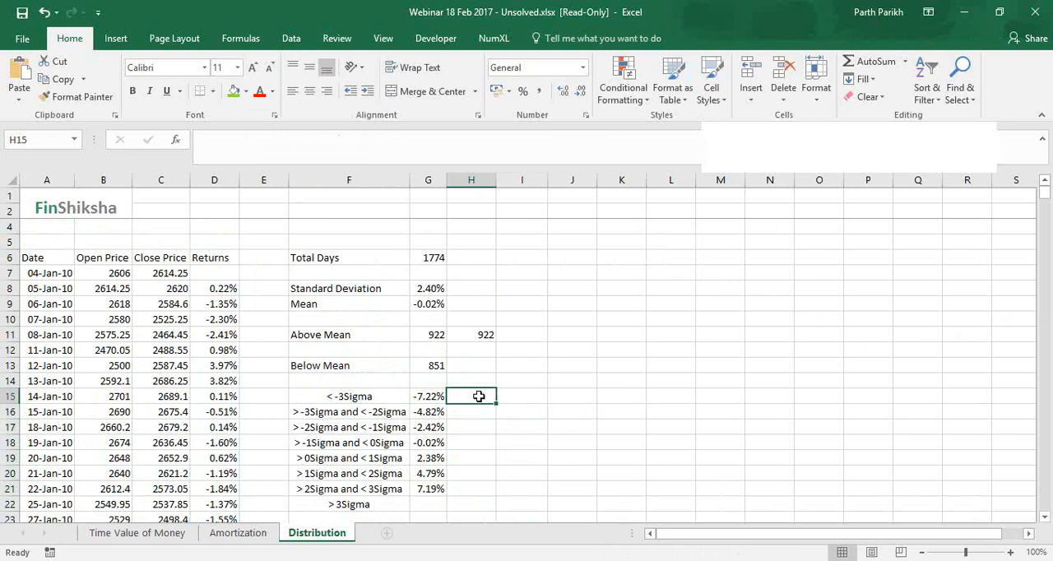
{"action": "type", "text": "=FREQUENCY("}
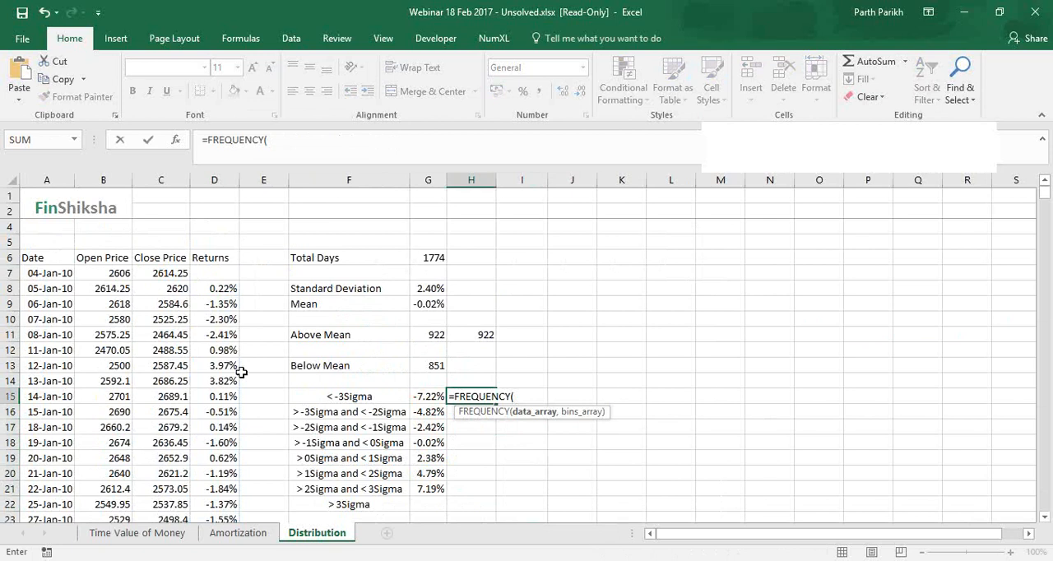
{"action": "left_click", "coordinate": [220, 289]}
{"action": "key", "text": "ctrl+shift+Down"}
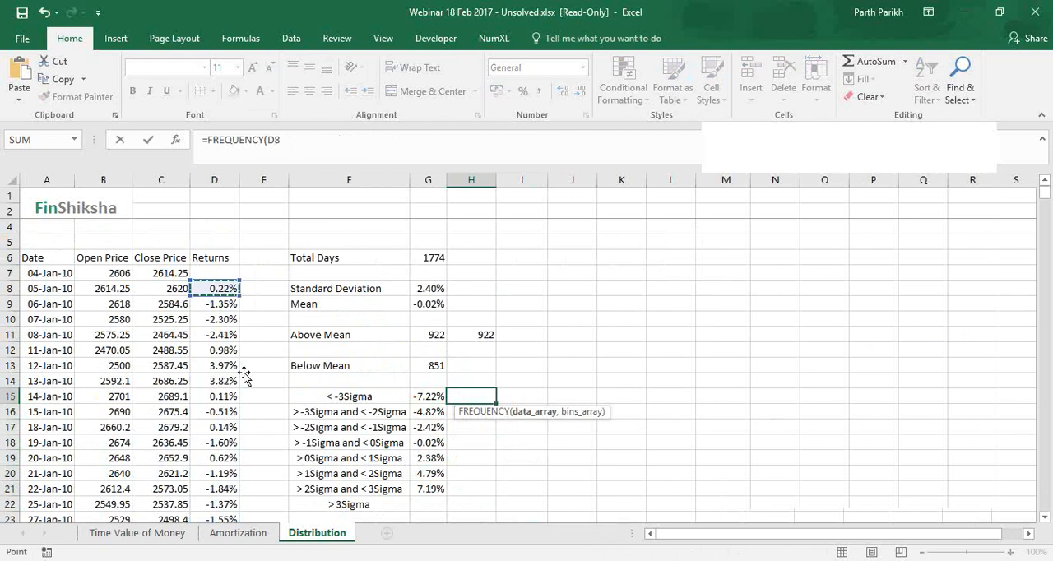
{"action": "key", "text": "F4"}
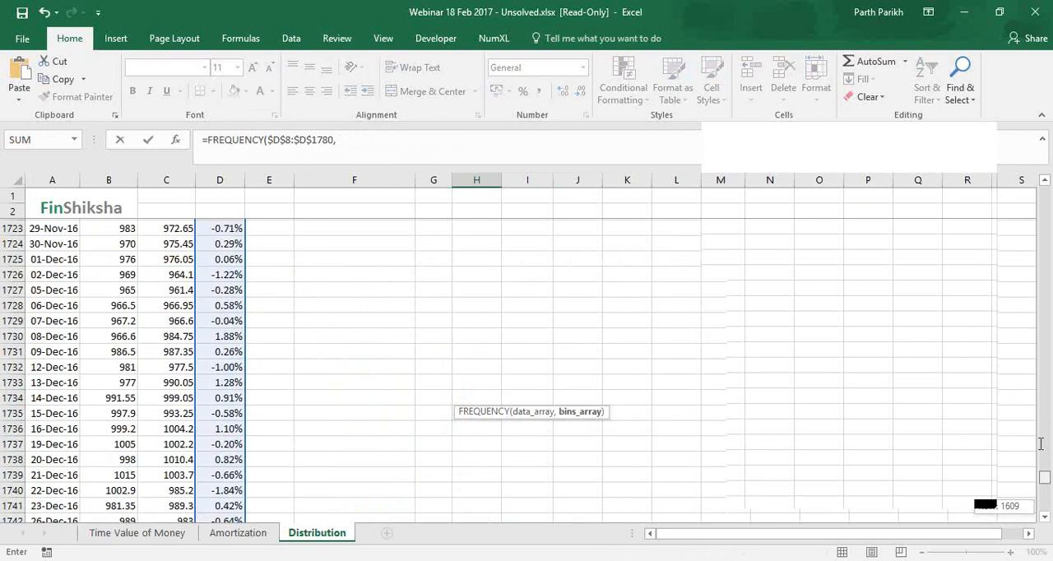
{"action": "left_click_drag", "start_coordinate": [1040, 444], "coordinate": [1041, 192]}
{"action": "scroll", "coordinate": [456, 361], "scroll_direction": "down", "scroll_amount": 2}
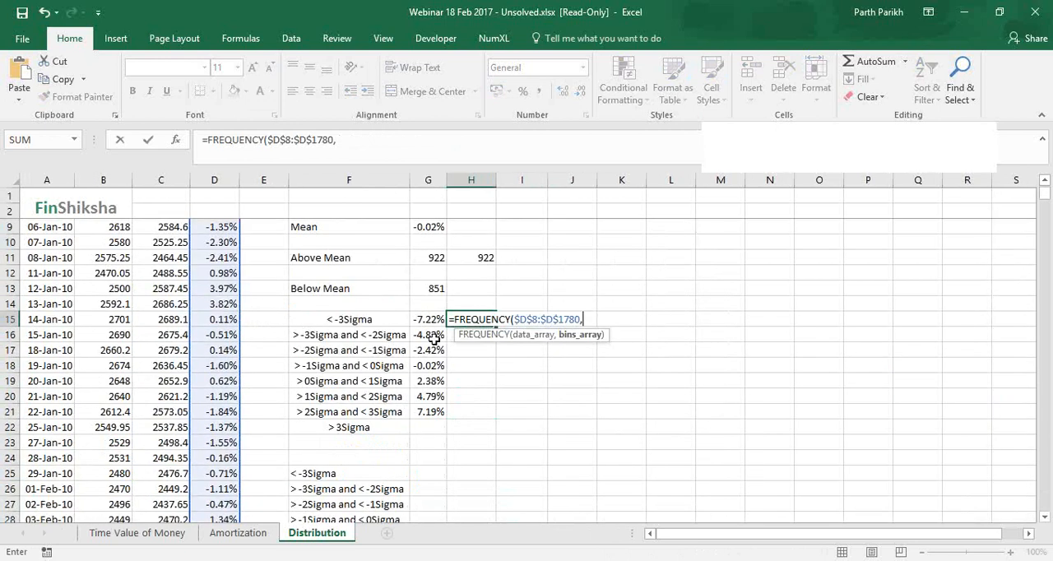
{"action": "left_click_drag", "start_coordinate": [428, 320], "coordinate": [433, 411]}
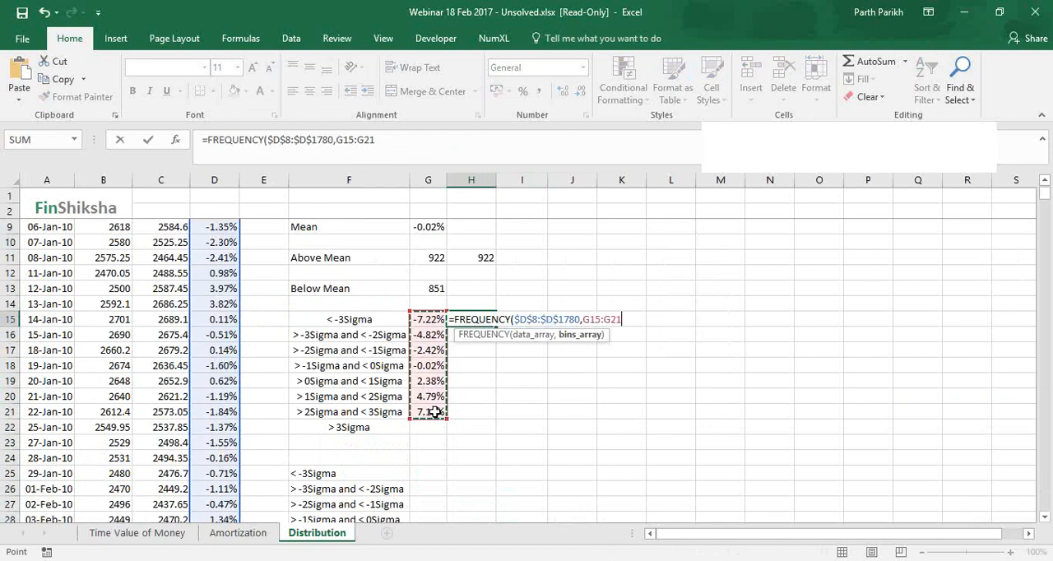
{"action": "key", "text": "F4"}
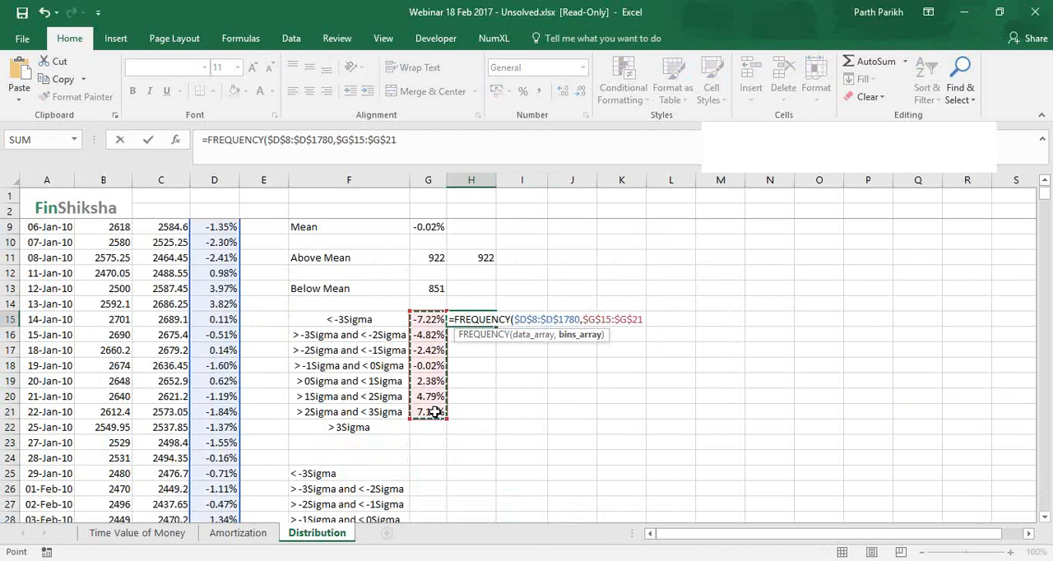
{"action": "type", "text": ")"}
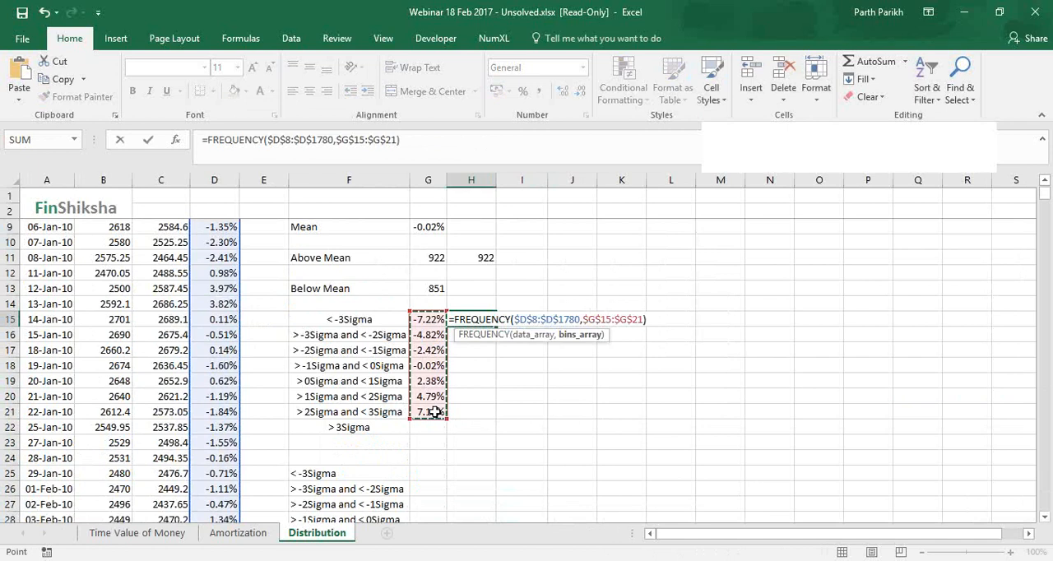
{"action": "key", "text": "ctrl+Return"}
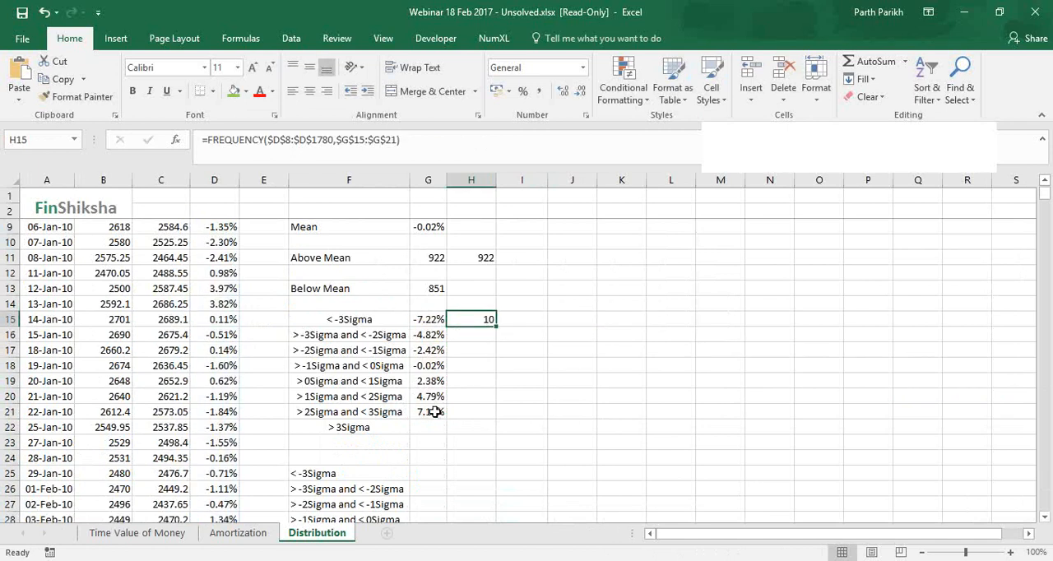
Apply the FREQUENCY formula as an array formula across H15:H22 so every sigma band gets a count
{"action": "key", "text": "shift+Down"}
{"action": "key", "text": "shift+Down"}
{"action": "key", "text": "shift+Down"}
{"action": "key", "text": "shift+Down"}
{"action": "key", "text": "shift+Down"}
{"action": "key", "text": "shift+Down"}
{"action": "key", "text": "shift+Down"}
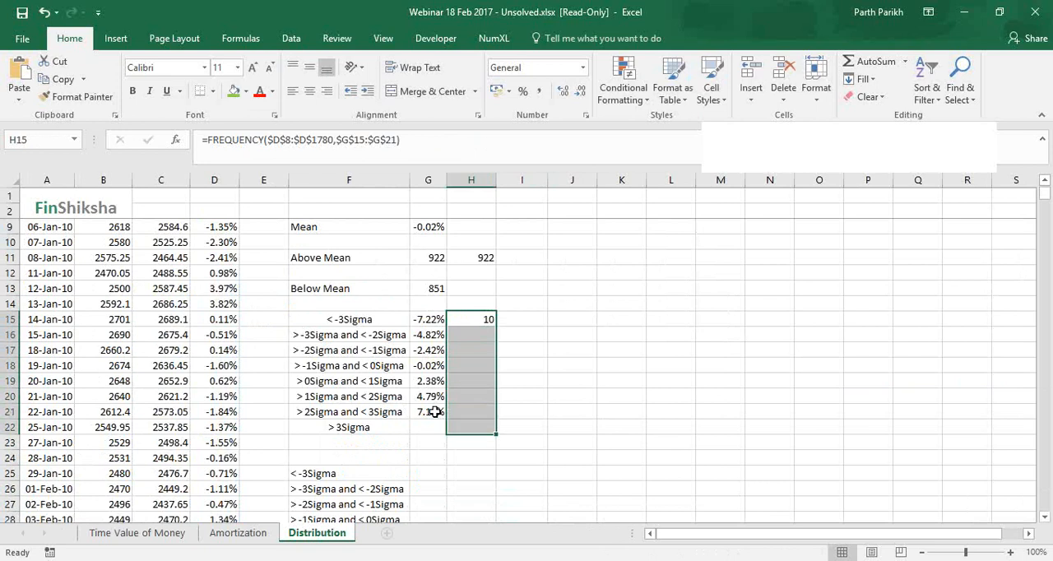
{"action": "left_click", "coordinate": [447, 147]}
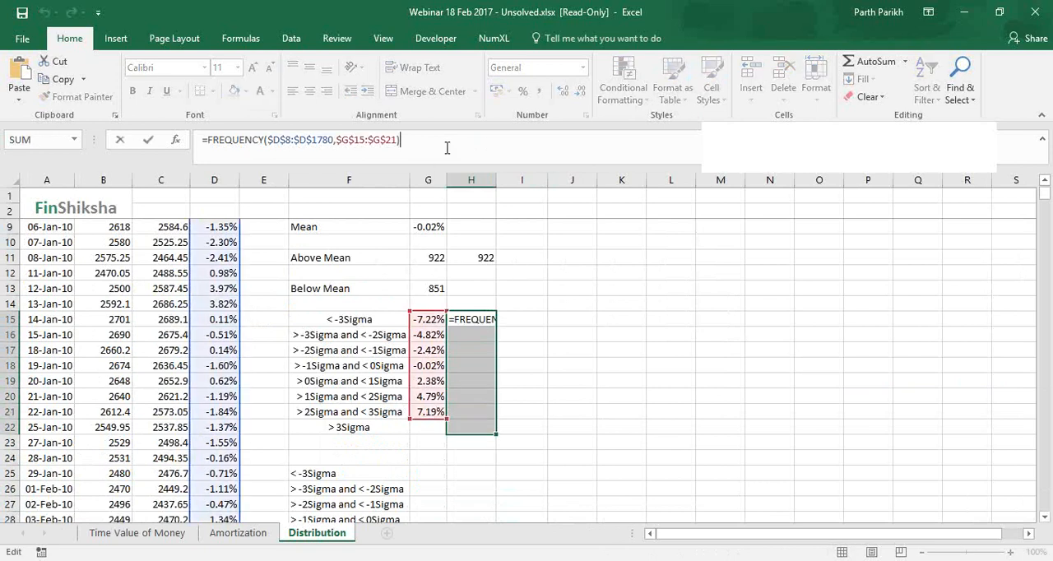
{"action": "key", "text": "ctrl+shift+Return"}
{"action": "key", "text": "ctrl+shift+Return"}
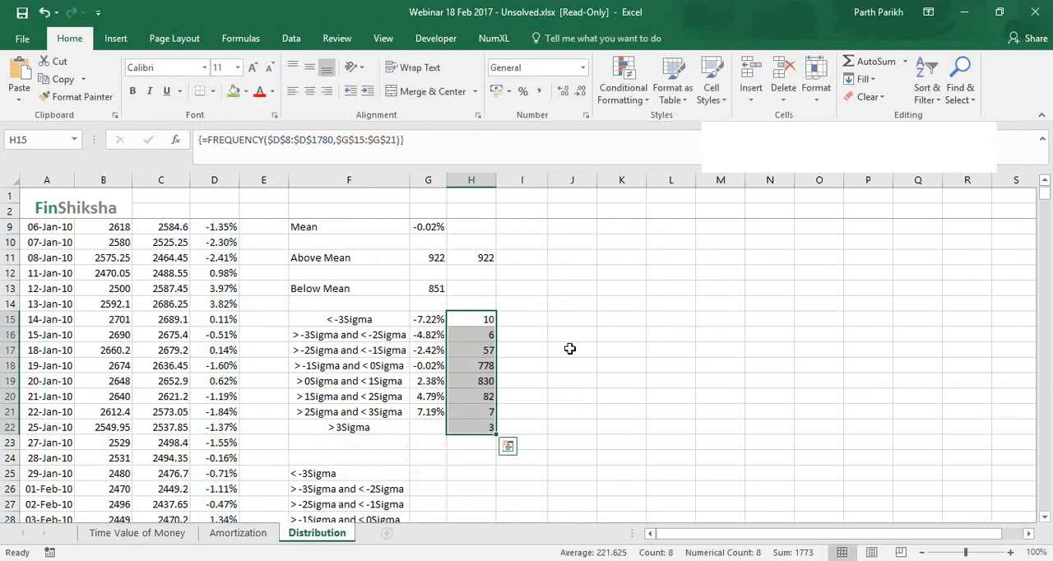
Copy the band counts in H15:H22 and paste them as values beside the second band list, starting at G25
{"action": "key", "text": "ctrl+c"}
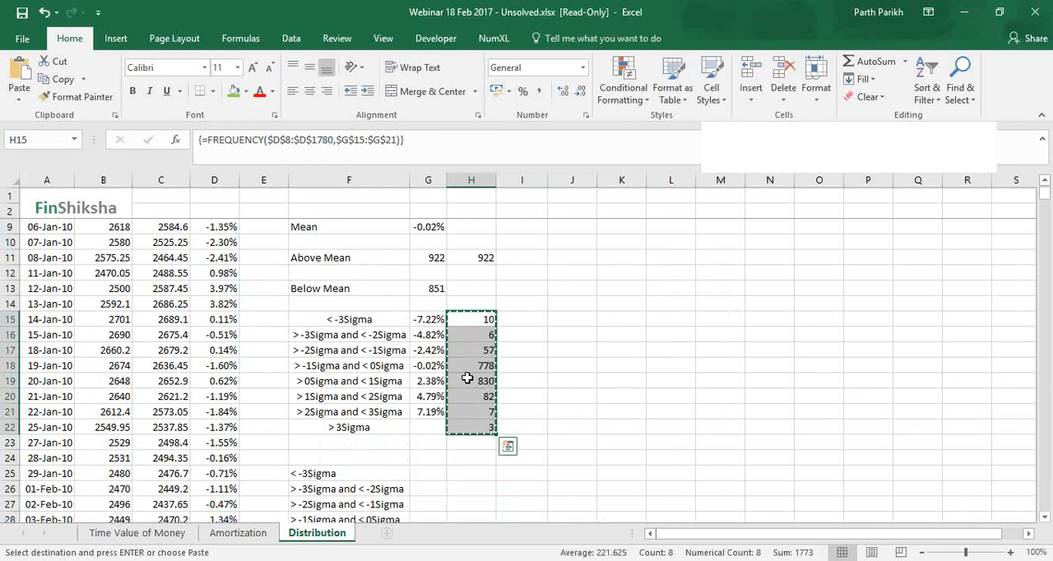
{"action": "scroll", "coordinate": [467, 378], "scroll_direction": "down", "scroll_amount": 3}
{"action": "left_click", "coordinate": [431, 337]}
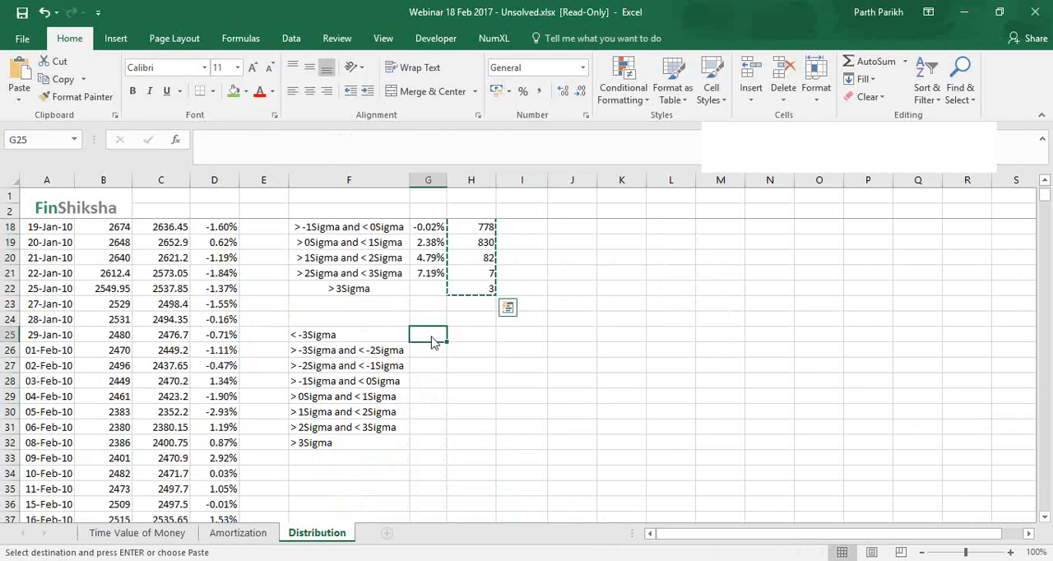
{"action": "right_click", "coordinate": [434, 342]}
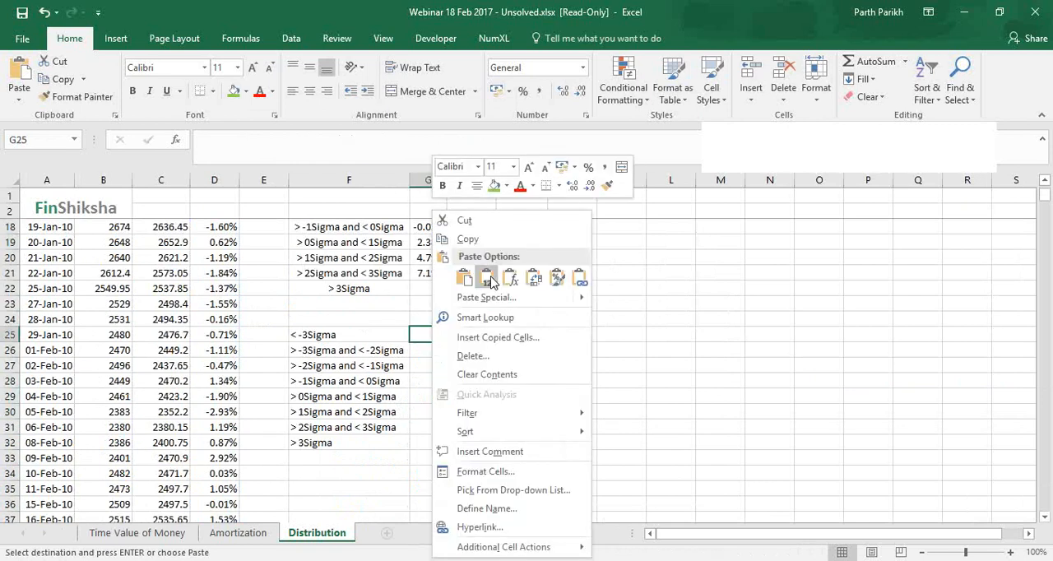
{"action": "left_click", "coordinate": [489, 281]}
Insert a 2-D clustered bar chart of the sigma bands and their counts in F25:G32
{"action": "left_click_drag", "start_coordinate": [346, 335], "coordinate": [434, 448]}
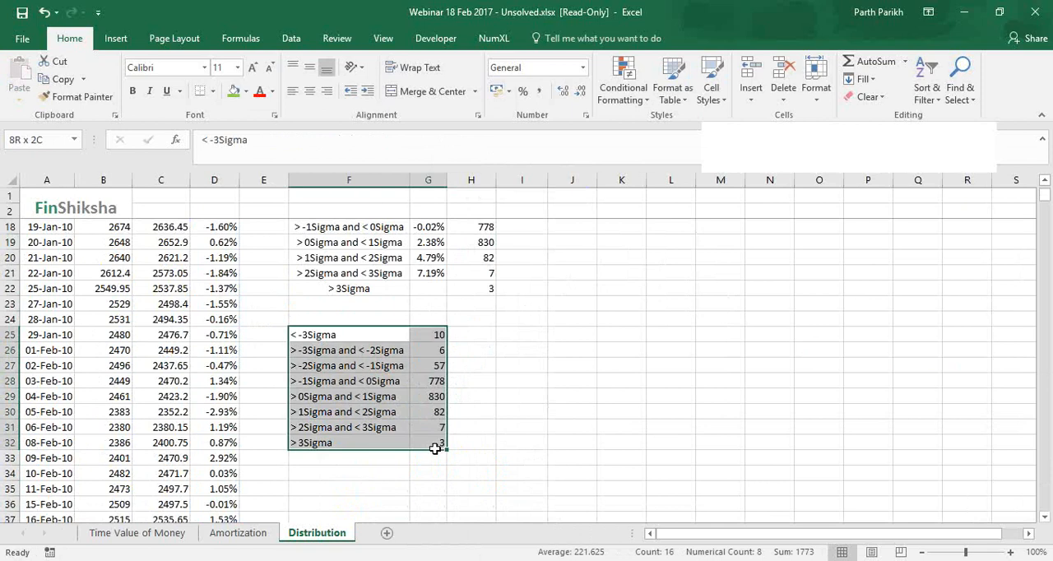
{"action": "left_click", "coordinate": [115, 38]}
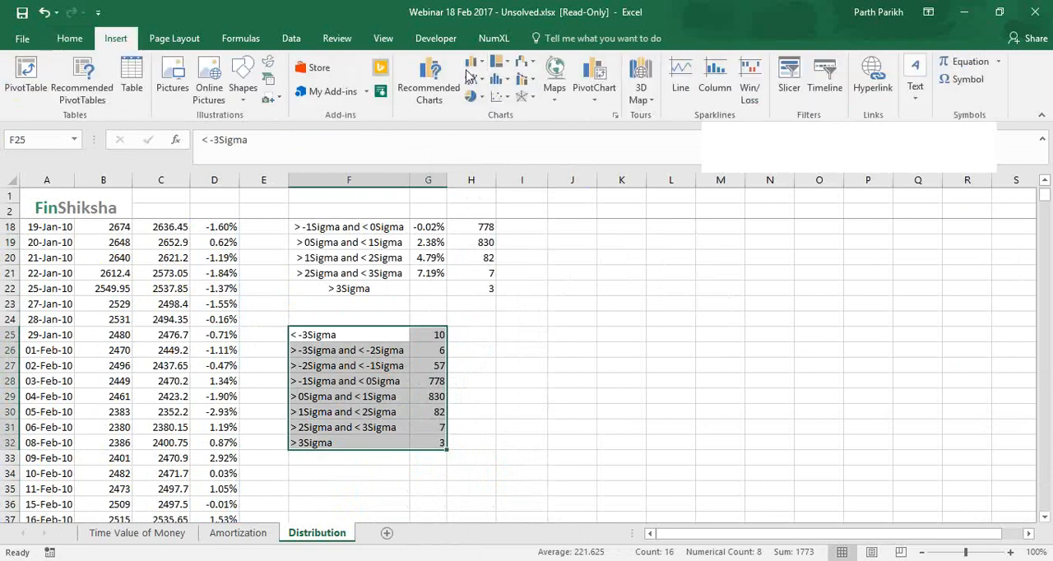
{"action": "left_click", "coordinate": [475, 63]}
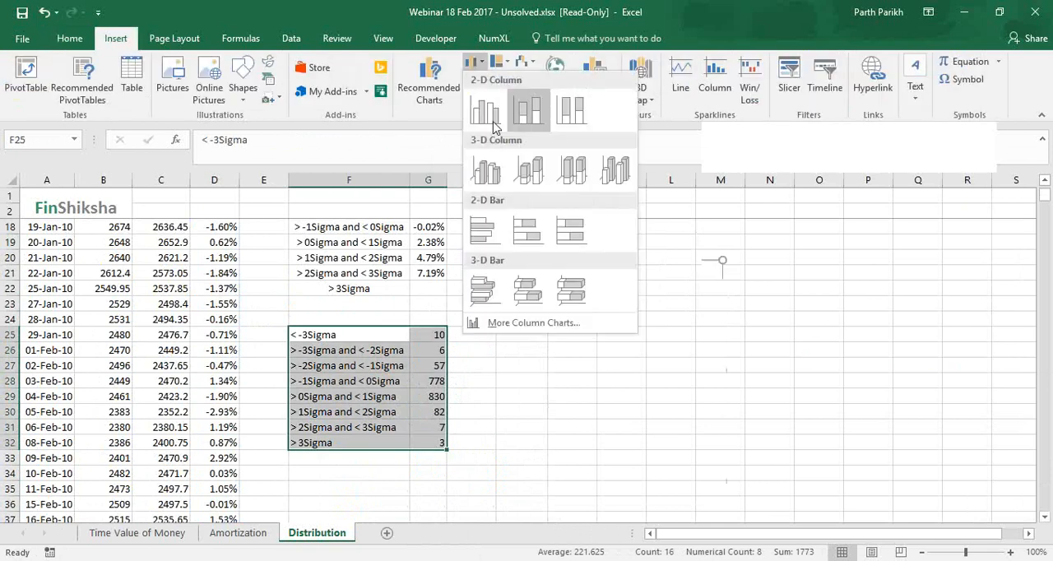
{"action": "left_click", "coordinate": [486, 232]}
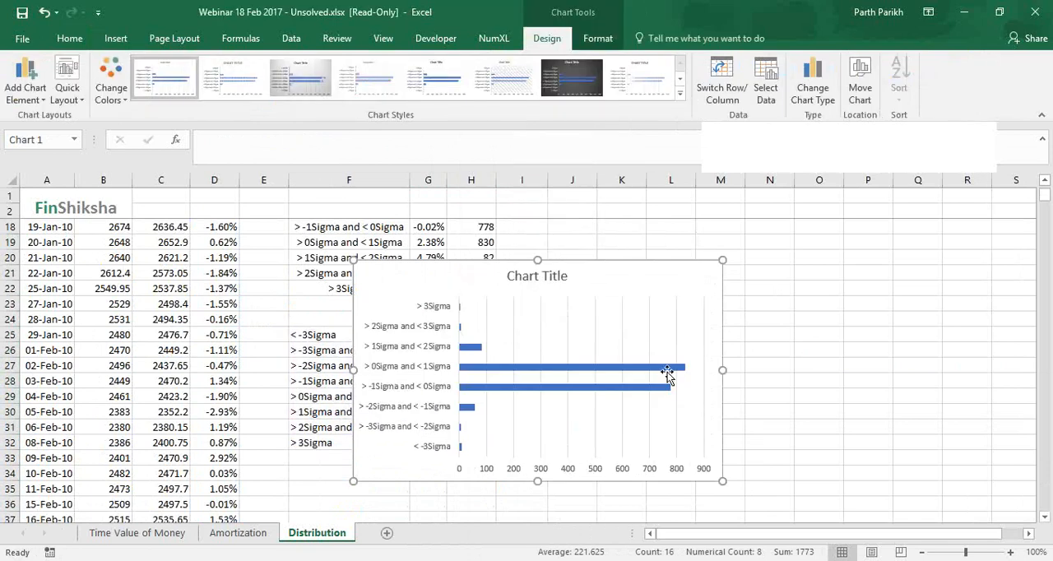
Move the bar chart to the empty area directly below the second sigma band table
{"action": "left_click_drag", "start_coordinate": [560, 263], "coordinate": [657, 300]}
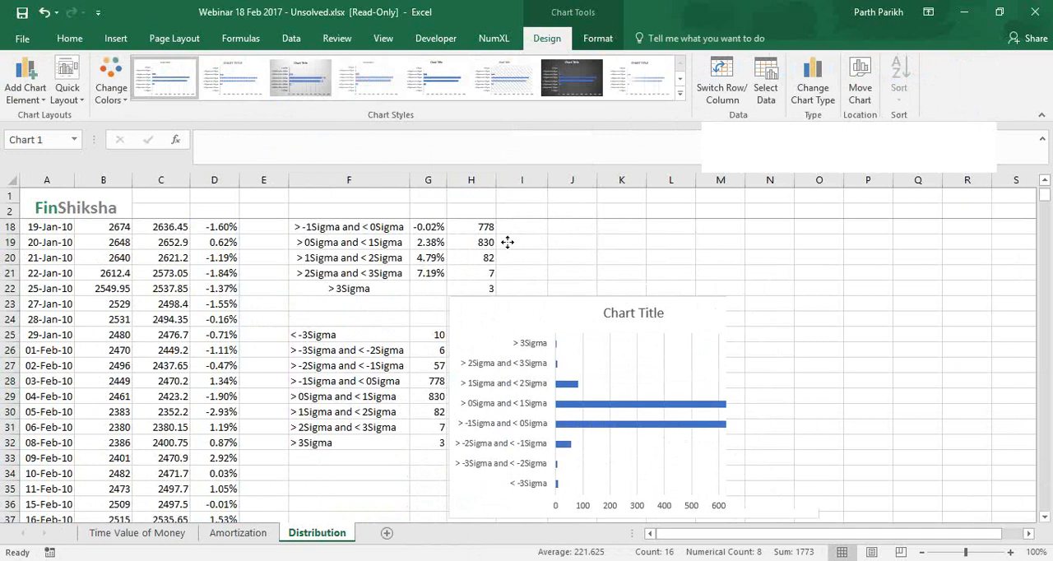
{"action": "left_click_drag", "start_coordinate": [507, 242], "coordinate": [338, 216]}
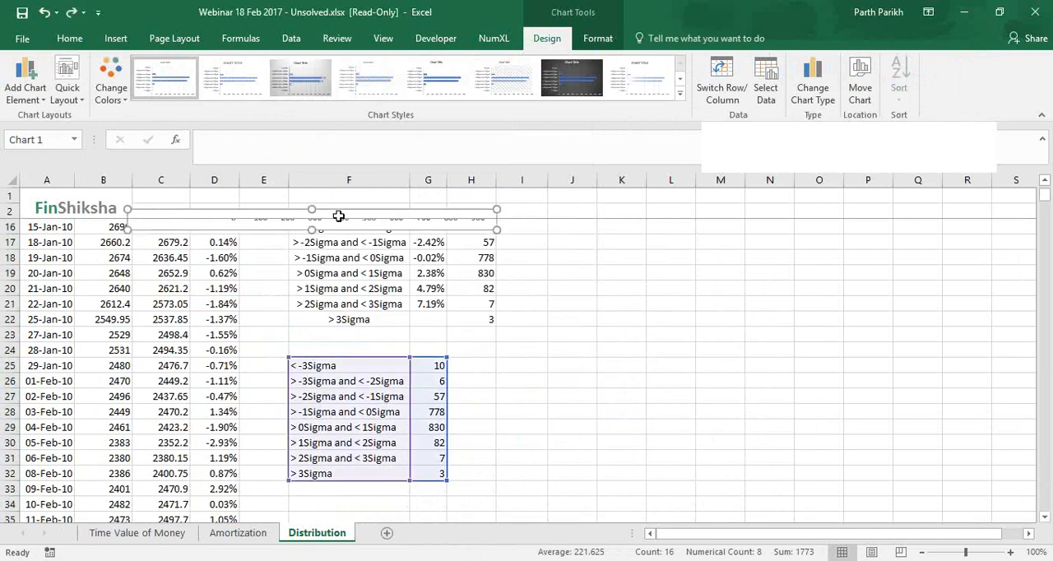
{"action": "double_click", "coordinate": [339, 217]}
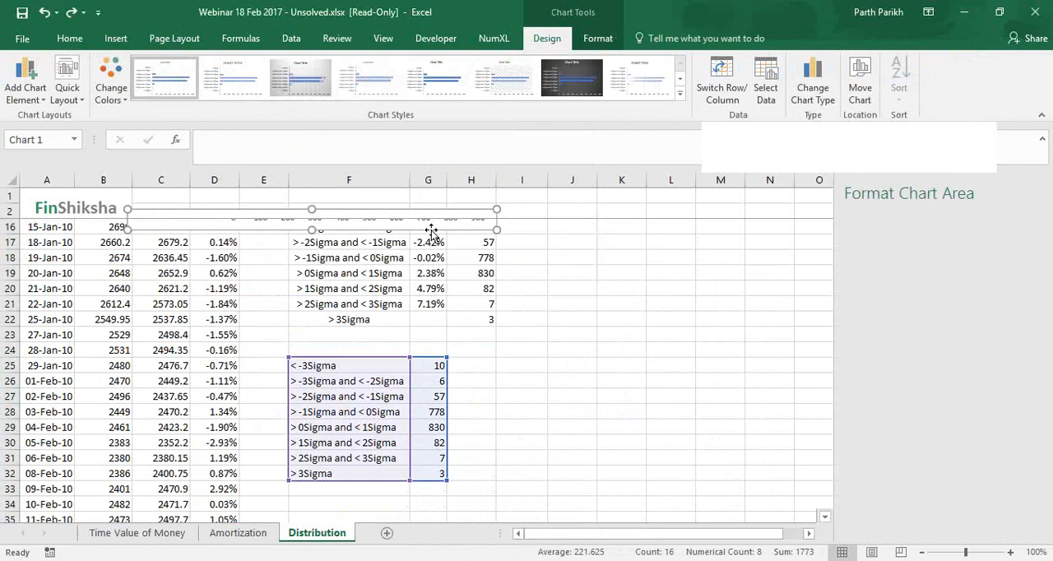
{"action": "left_click_drag", "start_coordinate": [733, 458], "coordinate": [606, 380]}
{"action": "scroll", "coordinate": [606, 381], "scroll_direction": "down", "scroll_amount": 3}
{"action": "scroll", "coordinate": [501, 305], "scroll_direction": "up", "scroll_amount": 4}
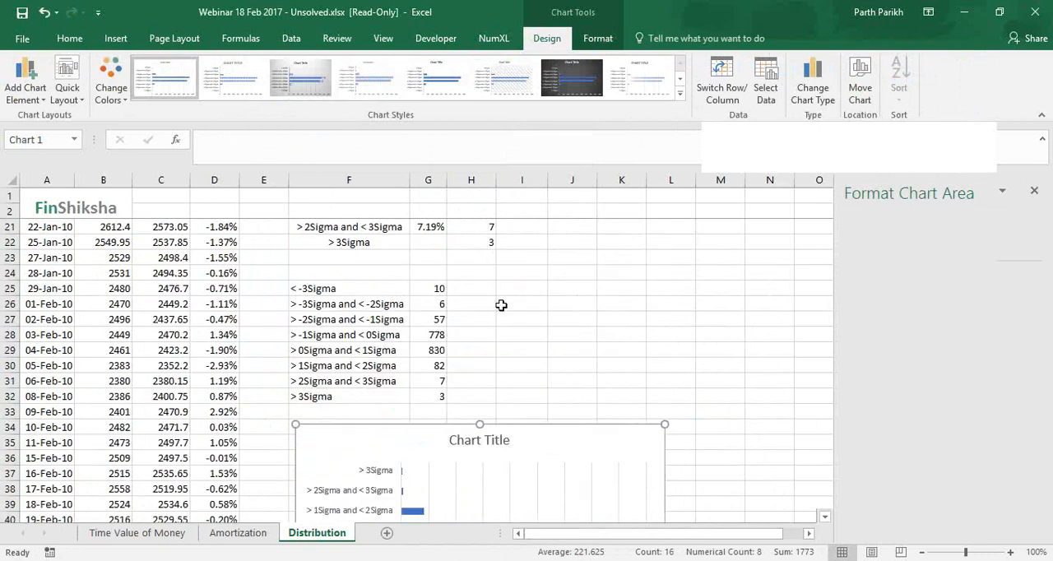
Compare the counts of the matching outer, middle and inner sigma bands in G25:G32 with their bars in the chart
{"action": "left_click", "coordinate": [437, 288]}
{"action": "left_click", "coordinate": [440, 395], "text": "ctrl"}
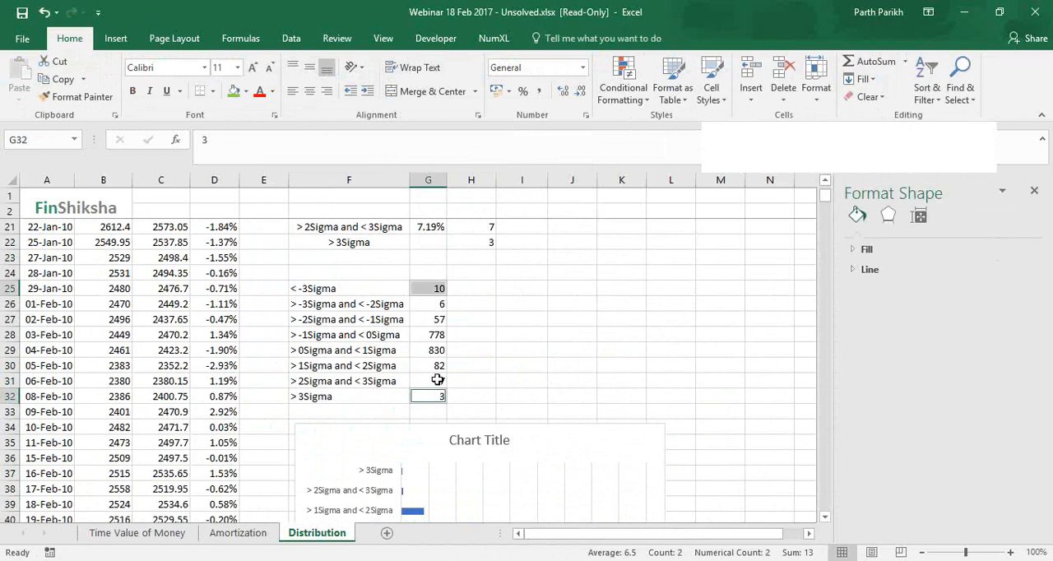
{"action": "left_click", "coordinate": [437, 380], "text": "ctrl"}
{"action": "left_click", "coordinate": [436, 304], "text": "ctrl"}
{"action": "left_click", "coordinate": [434, 319], "text": "ctrl"}
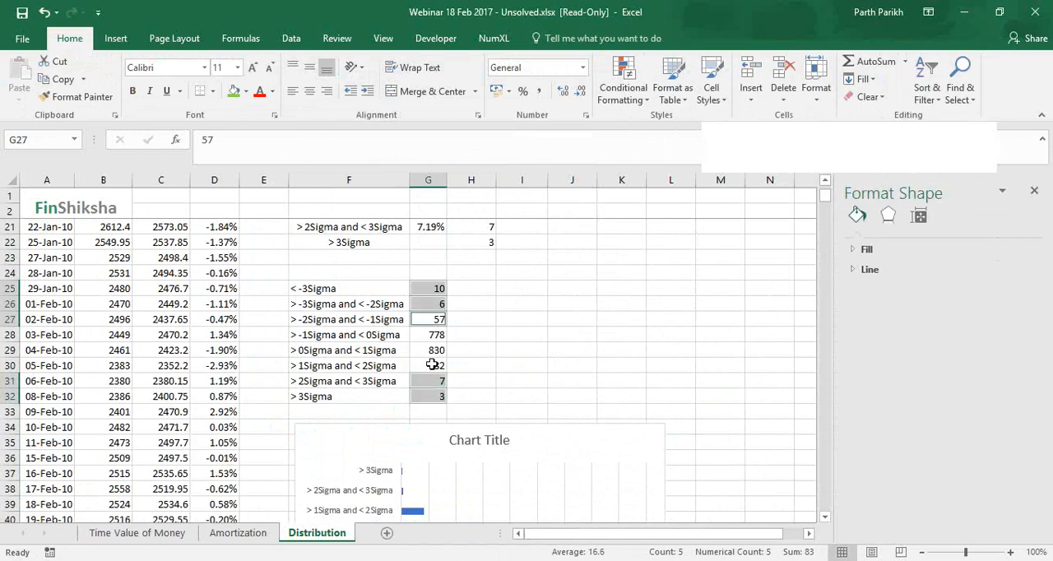
{"action": "left_click", "coordinate": [432, 365], "text": "ctrl"}
{"action": "left_click_drag", "start_coordinate": [431, 332], "coordinate": [429, 349]}
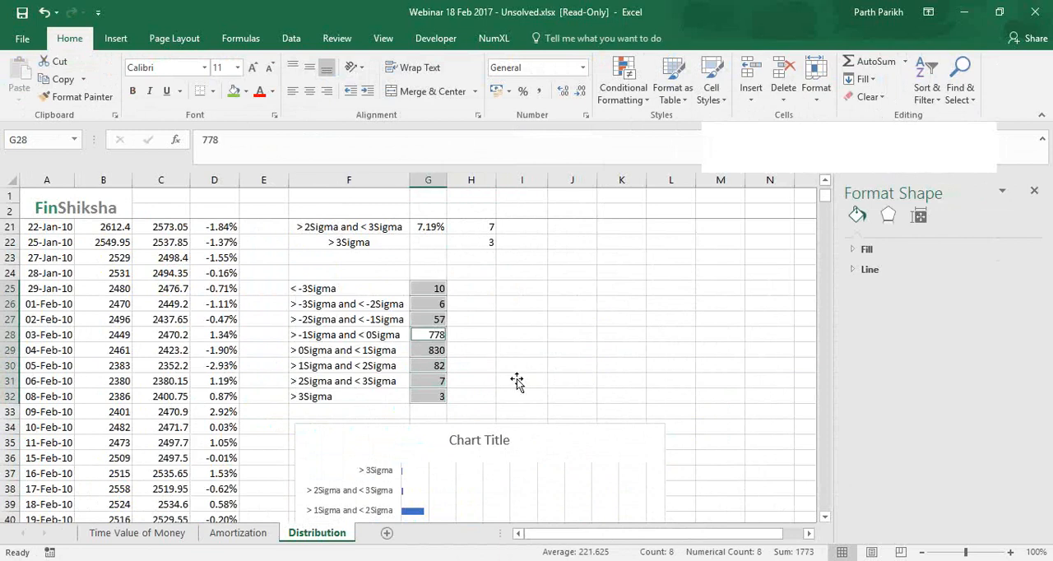
{"action": "scroll", "coordinate": [516, 380], "scroll_direction": "down", "scroll_amount": 3}
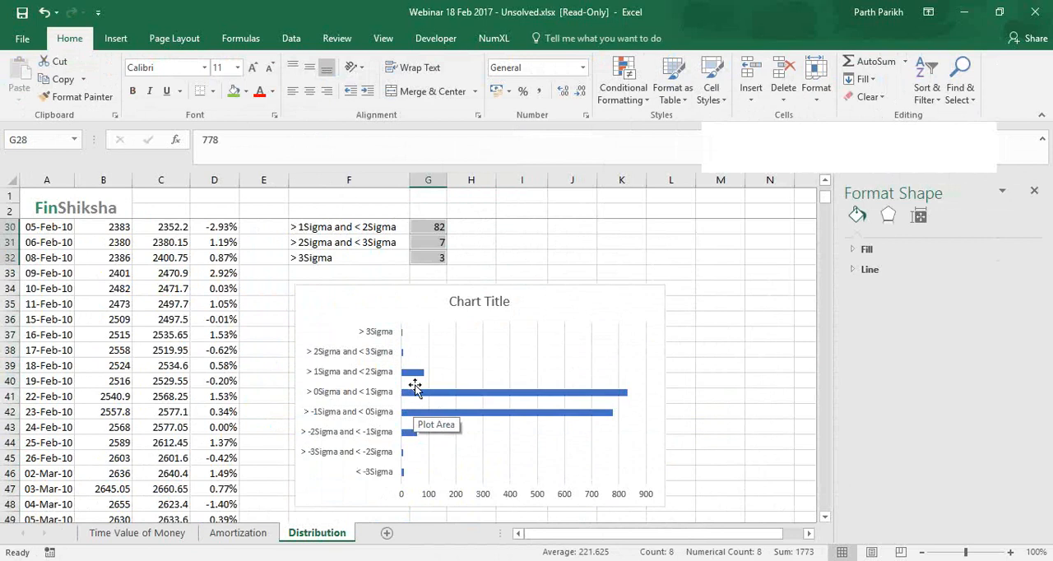
{"action": "mouse_move", "coordinate": [415, 376]}
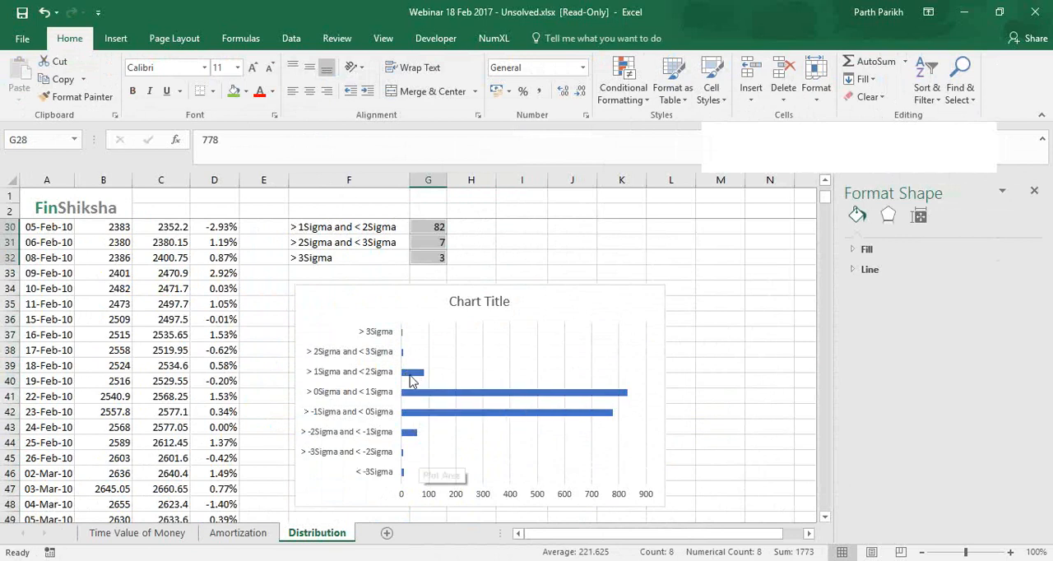
{"action": "mouse_move", "coordinate": [407, 474]}
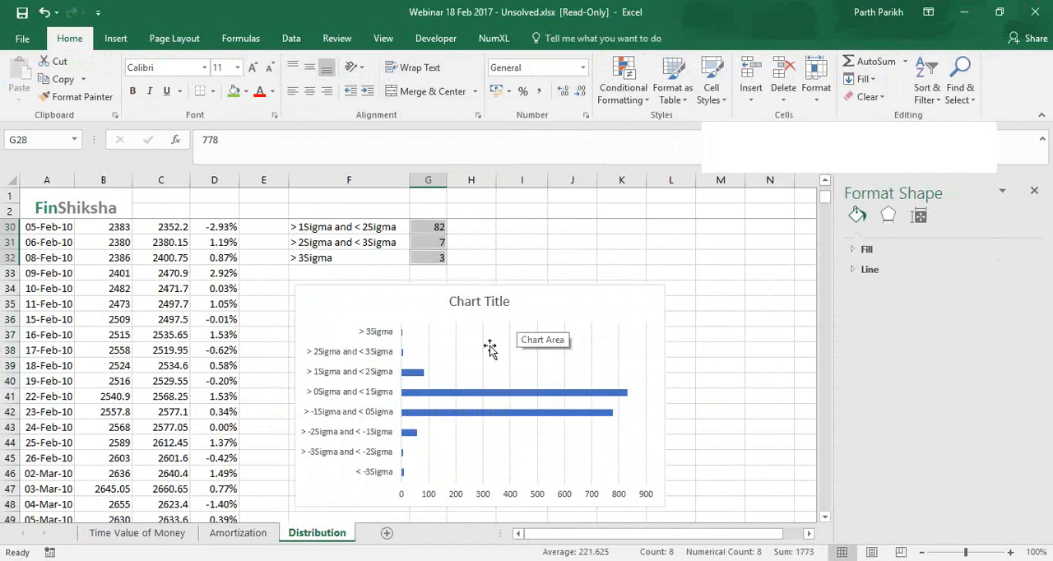
{"action": "scroll", "coordinate": [489, 350], "scroll_direction": "up", "scroll_amount": 4}
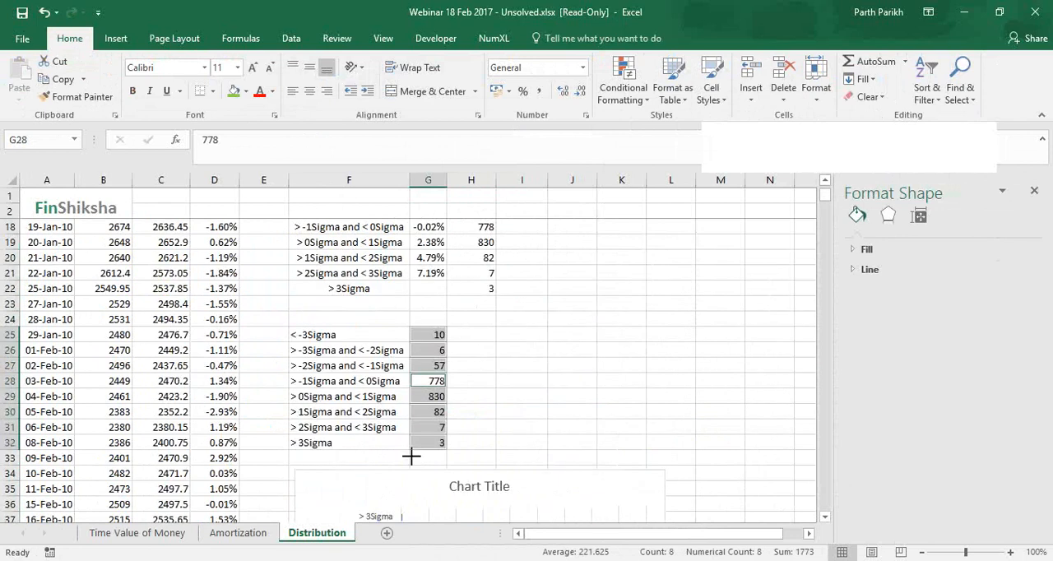
Resize the bar chart so its upper edge sits just below the second sigma band table
{"action": "key", "text": "ctrl+z"}
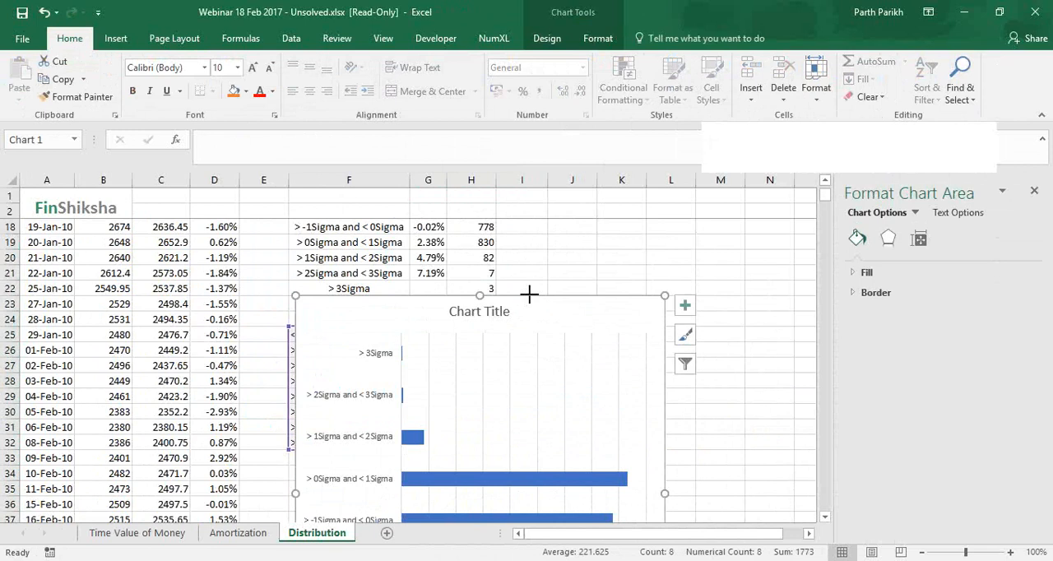
{"action": "left_click_drag", "start_coordinate": [529, 294], "coordinate": [493, 467]}
{"action": "scroll", "coordinate": [611, 471], "scroll_direction": "down", "scroll_amount": 4}
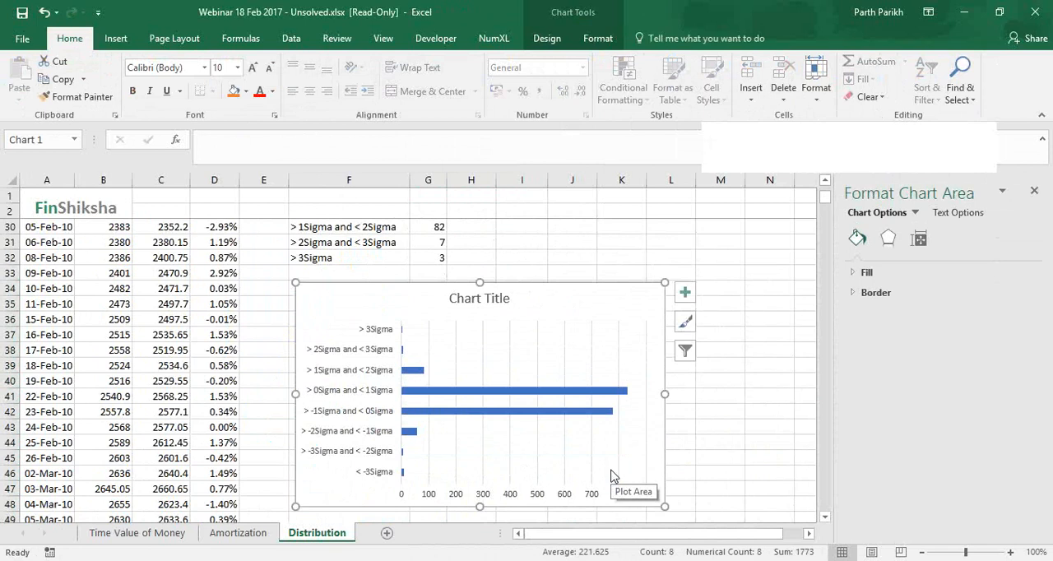
{"action": "key", "text": "alt+Tab"}
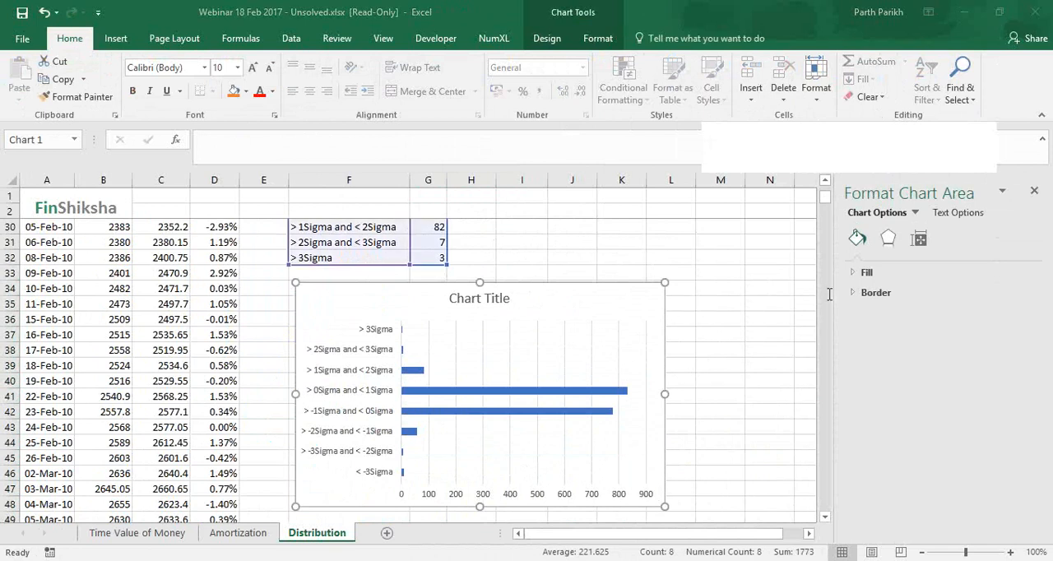
{"action": "left_click", "coordinate": [540, 272]}
{"action": "scroll", "coordinate": [500, 272], "scroll_direction": "up", "scroll_amount": 4}
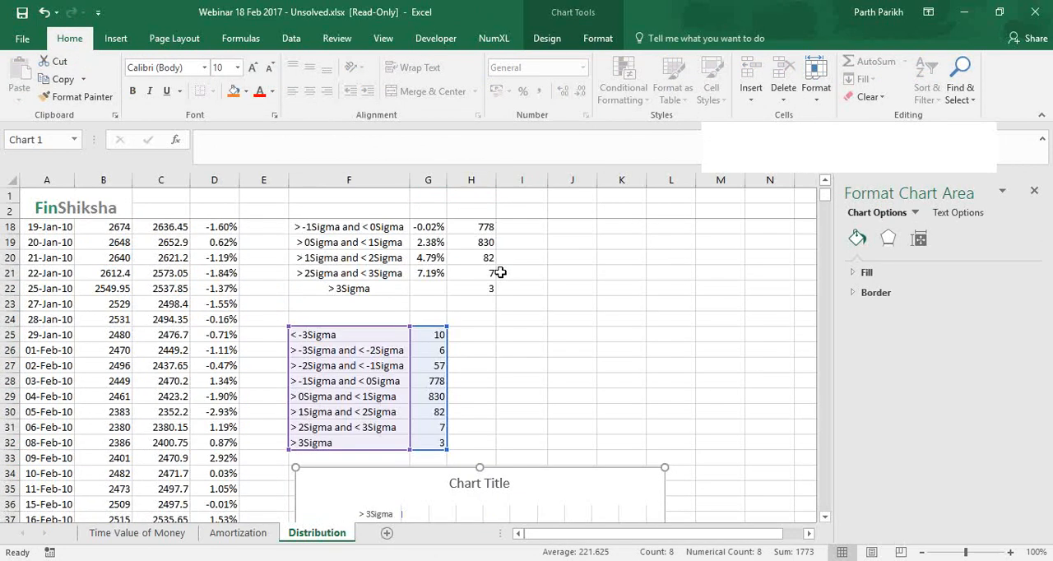
{"action": "key", "text": "Escape"}
{"action": "scroll", "coordinate": [474, 271], "scroll_direction": "up", "scroll_amount": 2}
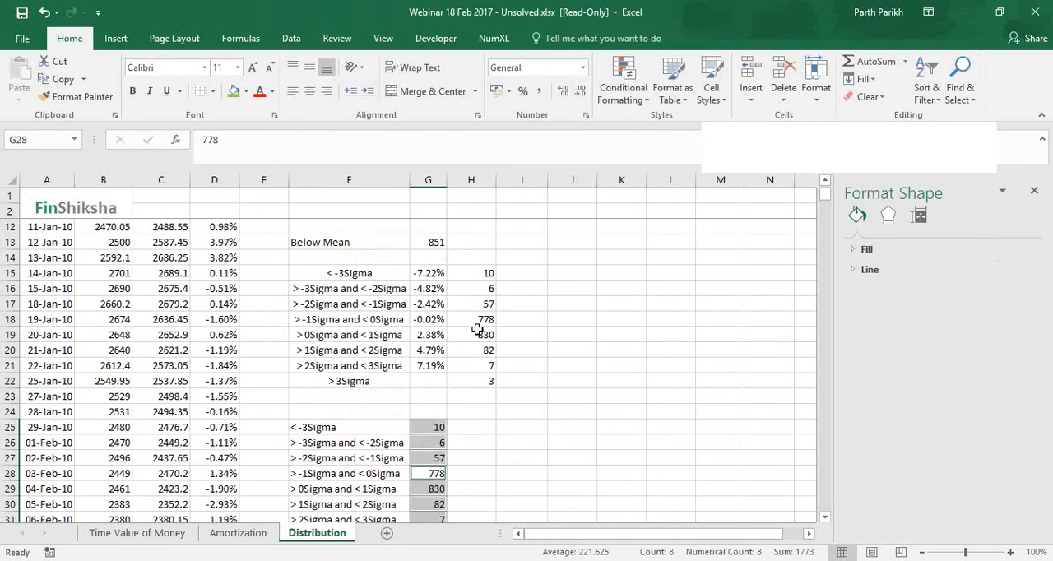
{"action": "left_click_drag", "start_coordinate": [485, 273], "coordinate": [486, 384]}
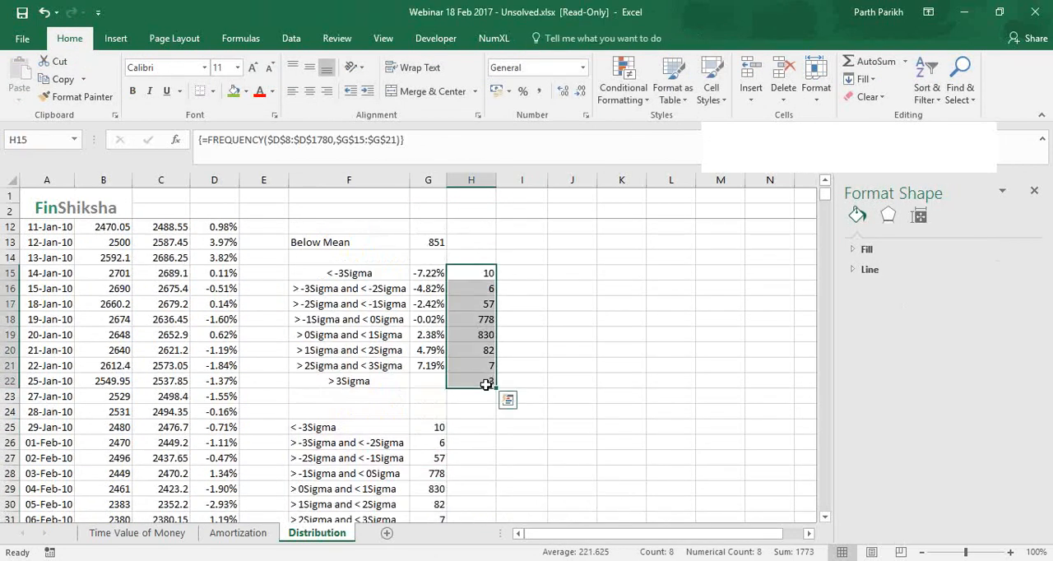
{"action": "key", "text": "ctrl+c"}
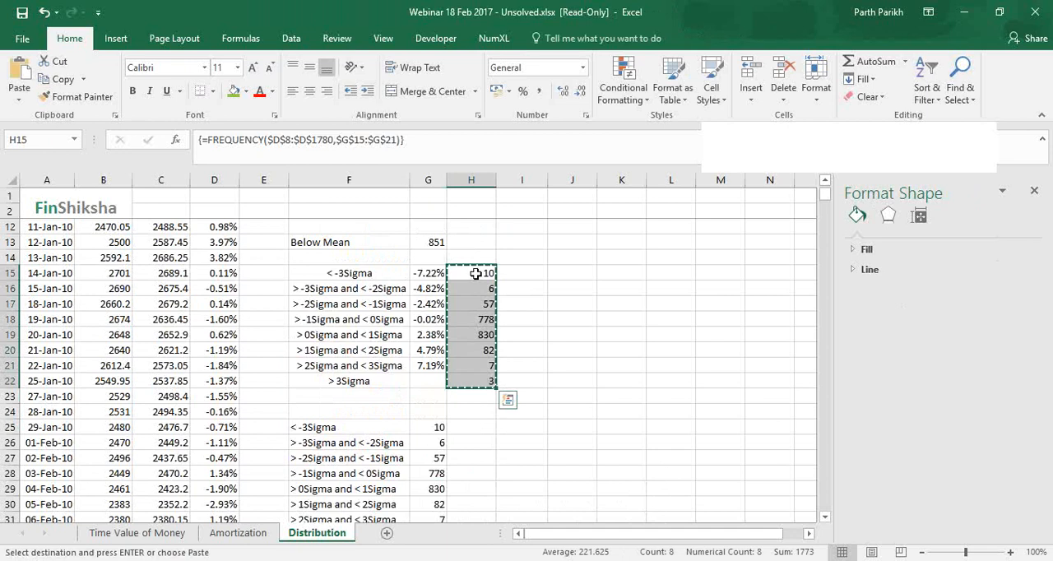
{"action": "key", "text": "Escape"}
Copy the FREQUENCY counts in H15:H22 again and paste them as values over the second band list from G25
{"action": "left_click_drag", "start_coordinate": [475, 274], "coordinate": [483, 384]}
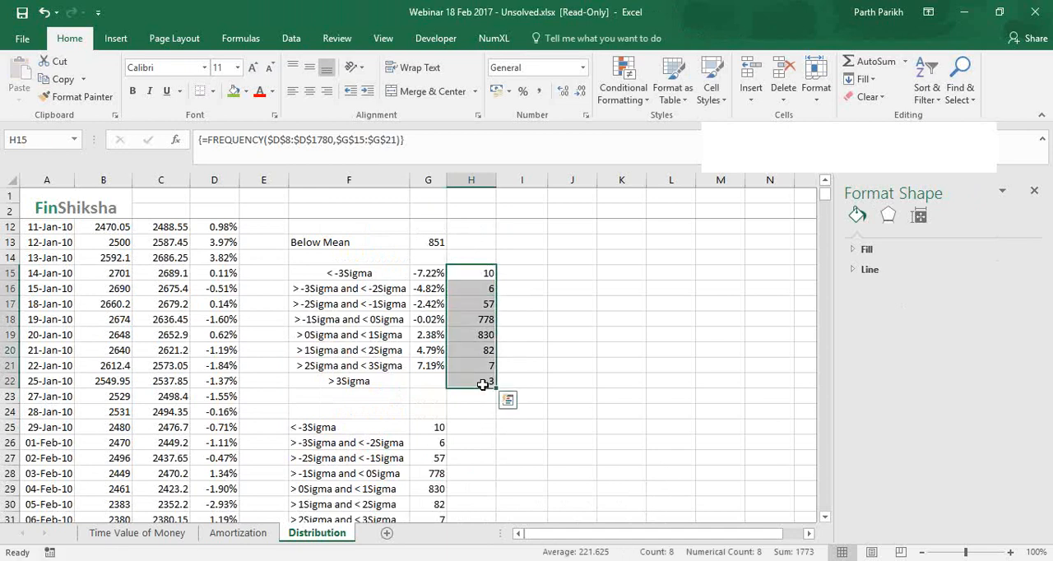
{"action": "key", "text": "ctrl+c"}
{"action": "scroll", "coordinate": [425, 395], "scroll_direction": "down", "scroll_amount": 1}
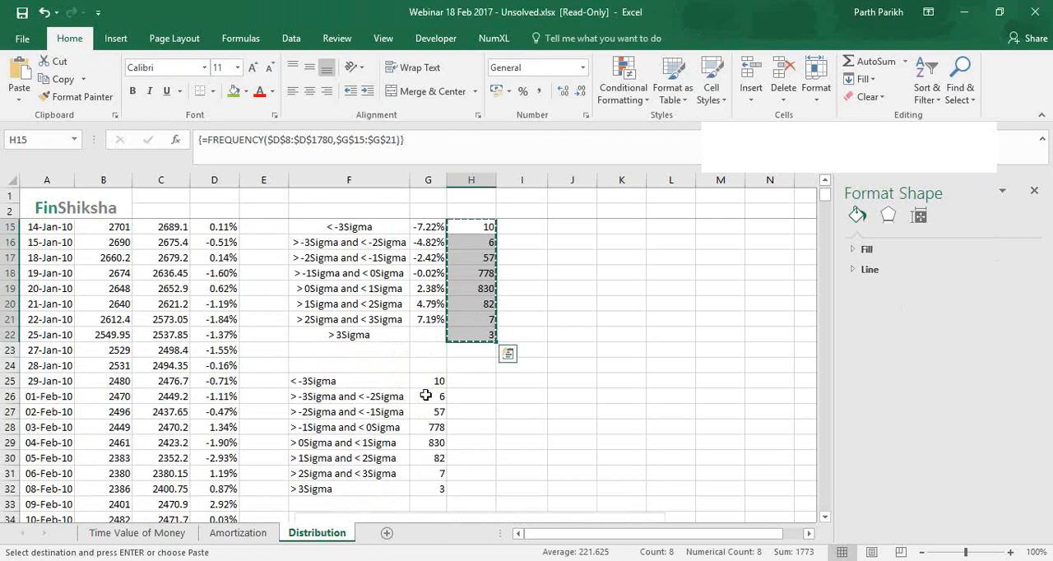
{"action": "left_click", "coordinate": [430, 379]}
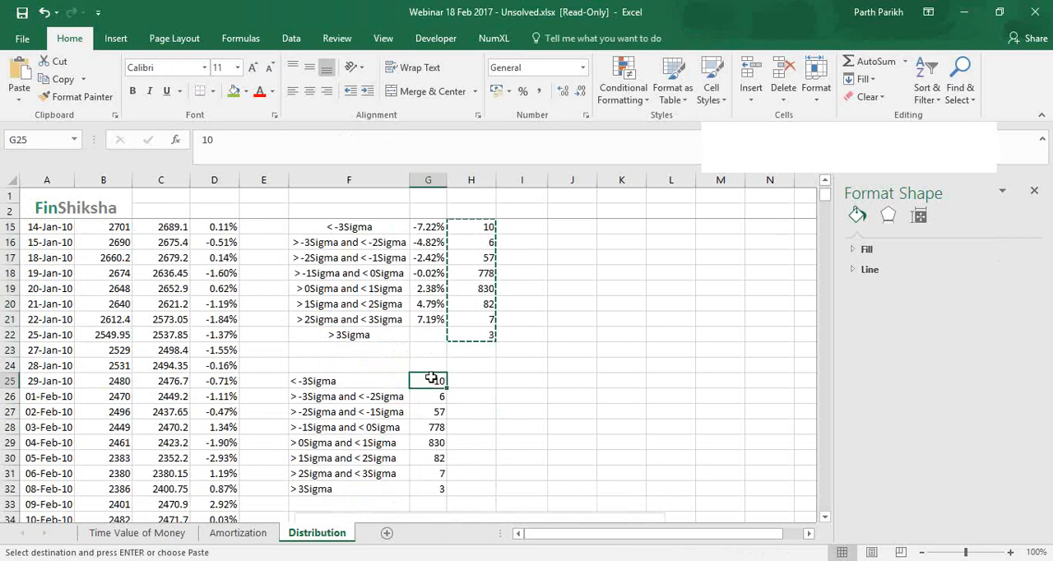
{"action": "right_click", "coordinate": [431, 379]}
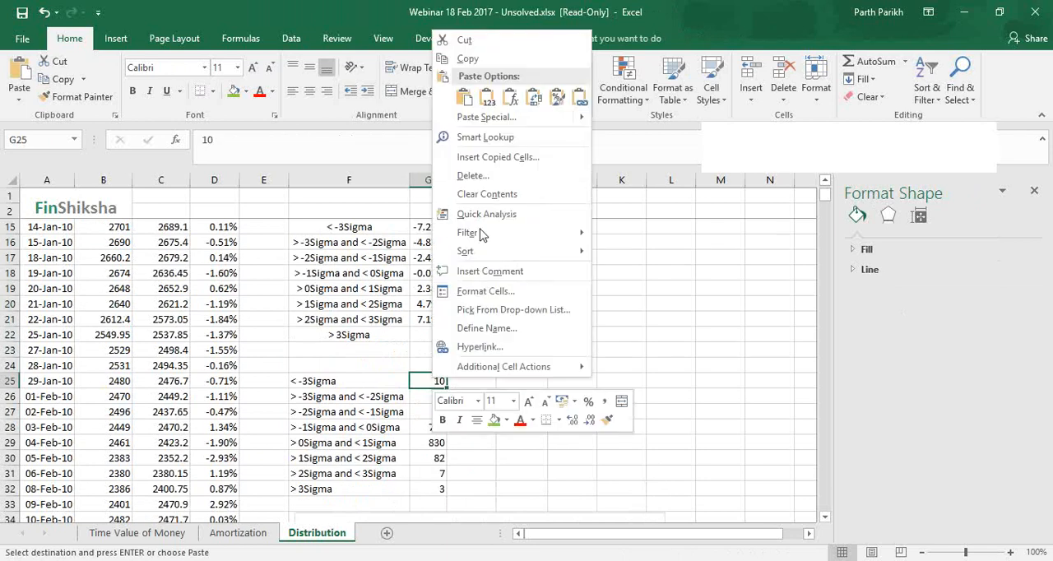
{"action": "left_click", "coordinate": [486, 99]}
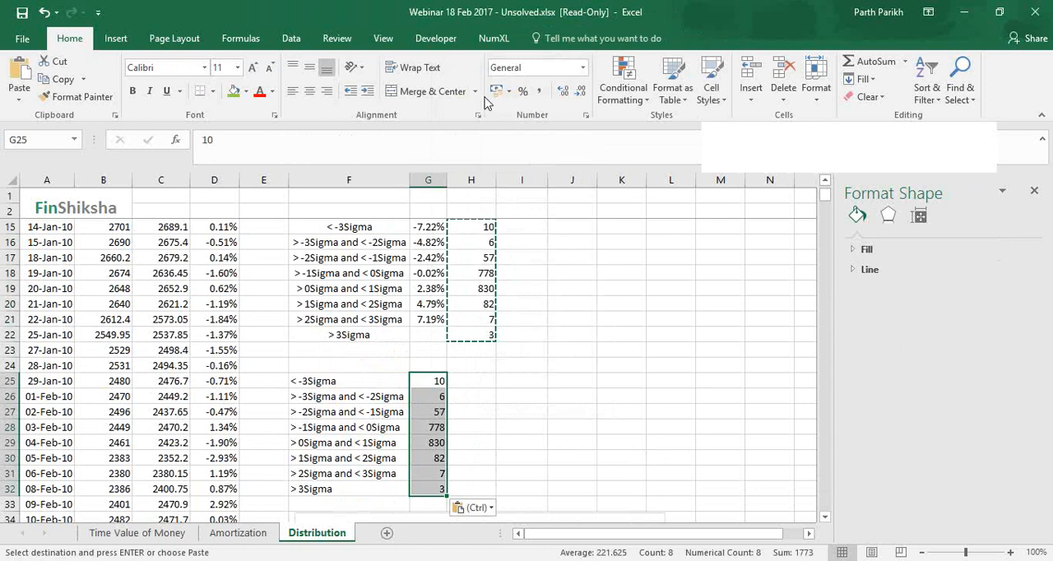
{"action": "key", "text": "Escape"}
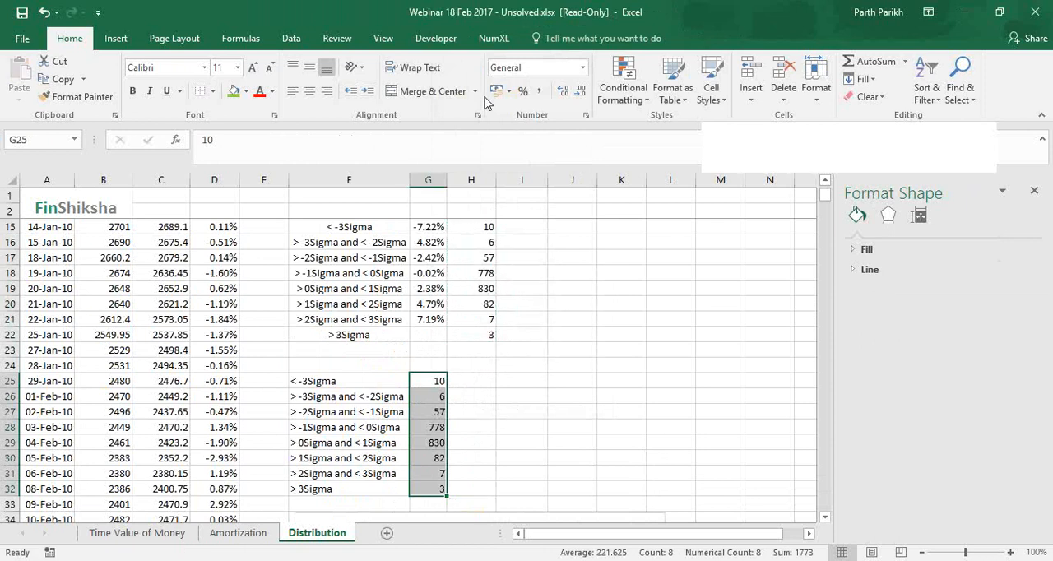
{"action": "left_click", "coordinate": [774, 239]}
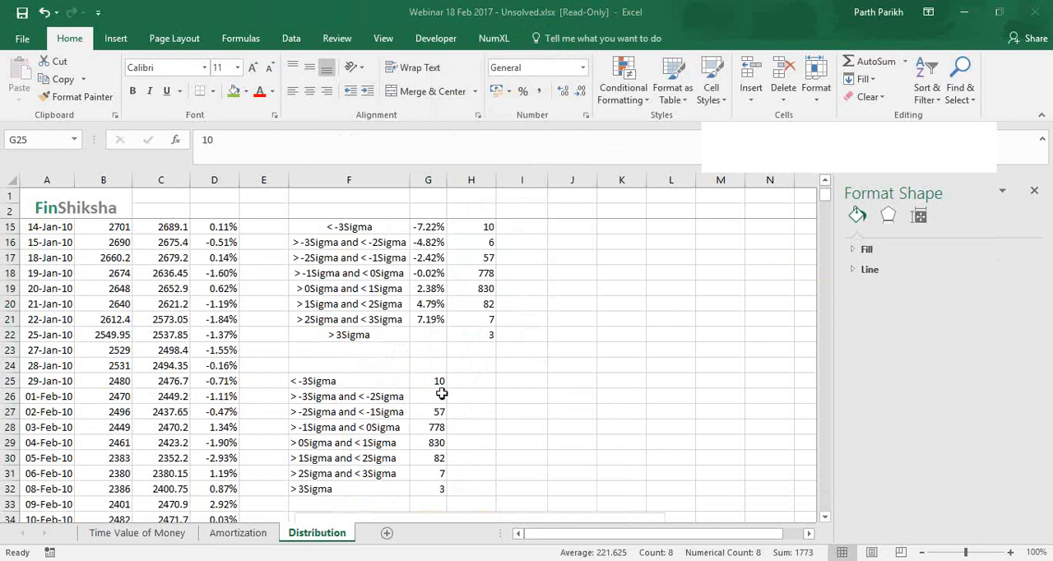
{"action": "key", "text": "ctrl+shift+Down"}
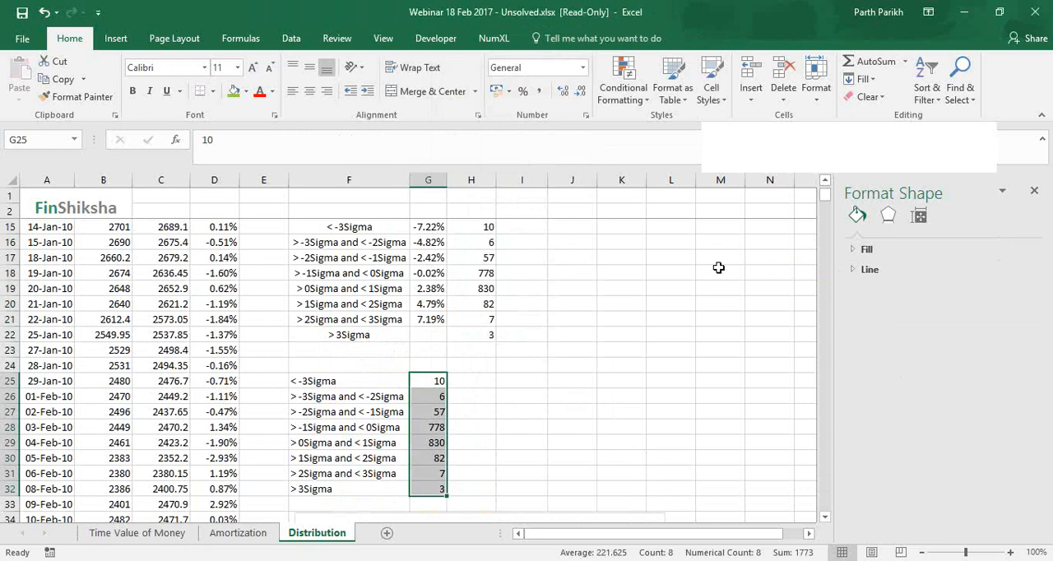
{"action": "left_click", "coordinate": [783, 246]}
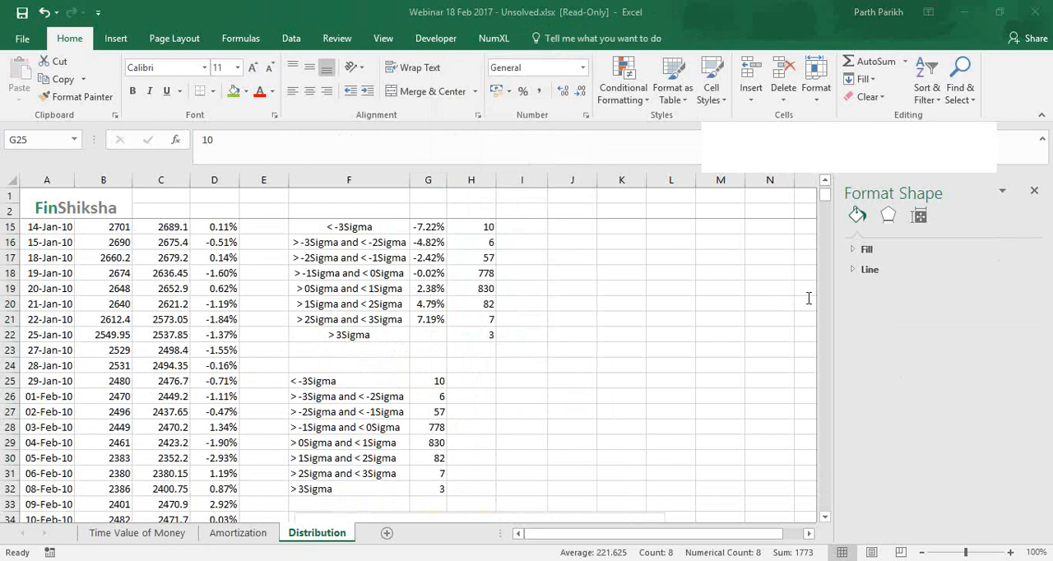
{"action": "left_click", "coordinate": [425, 389]}
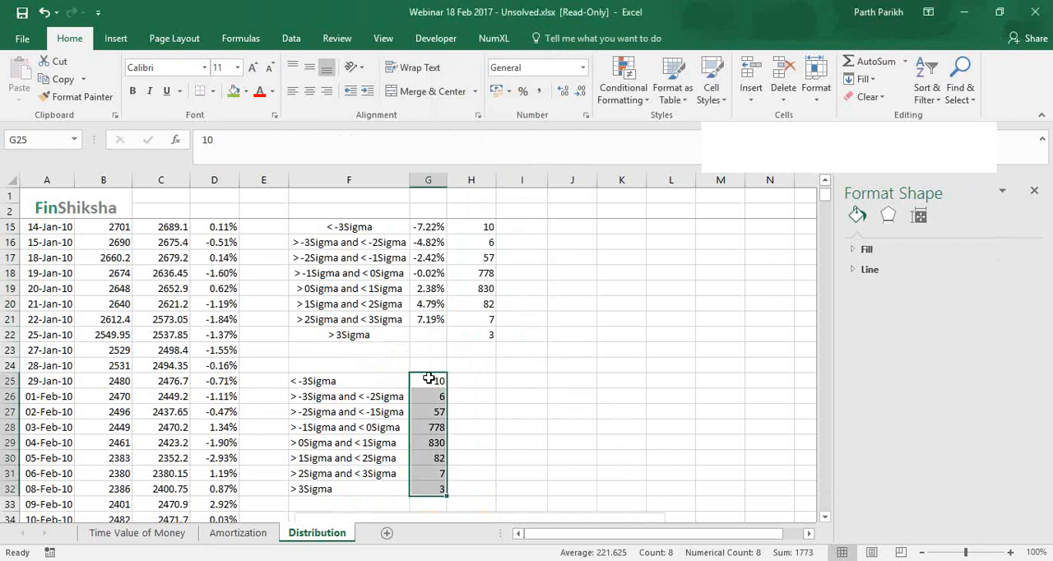
{"action": "left_click", "coordinate": [430, 490]}
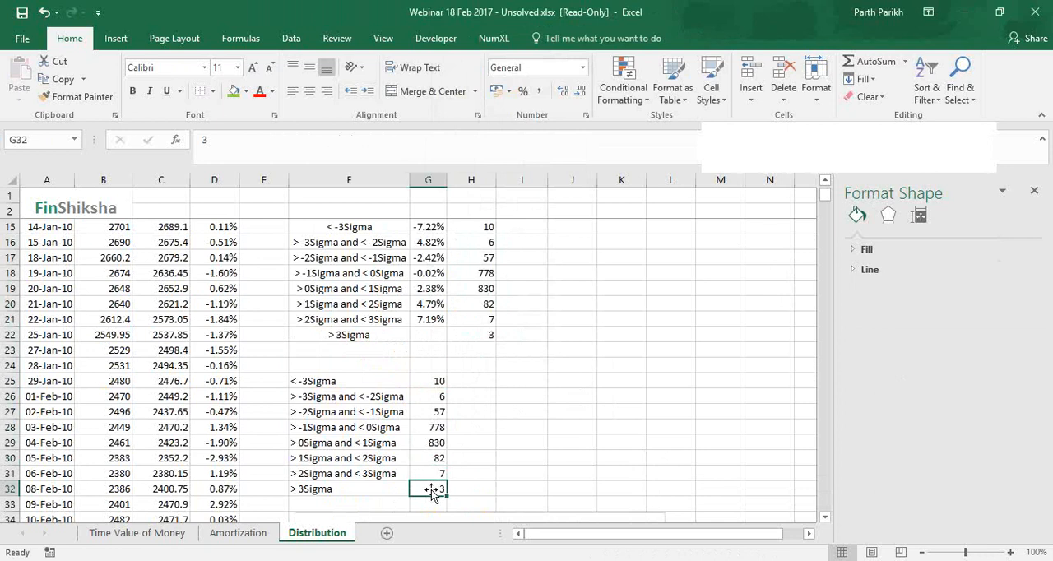
Review the EMI schedule on the Amortization sheet, checking the first EMI cell in C11
{"action": "key", "text": "ctrl+Page_Up"}
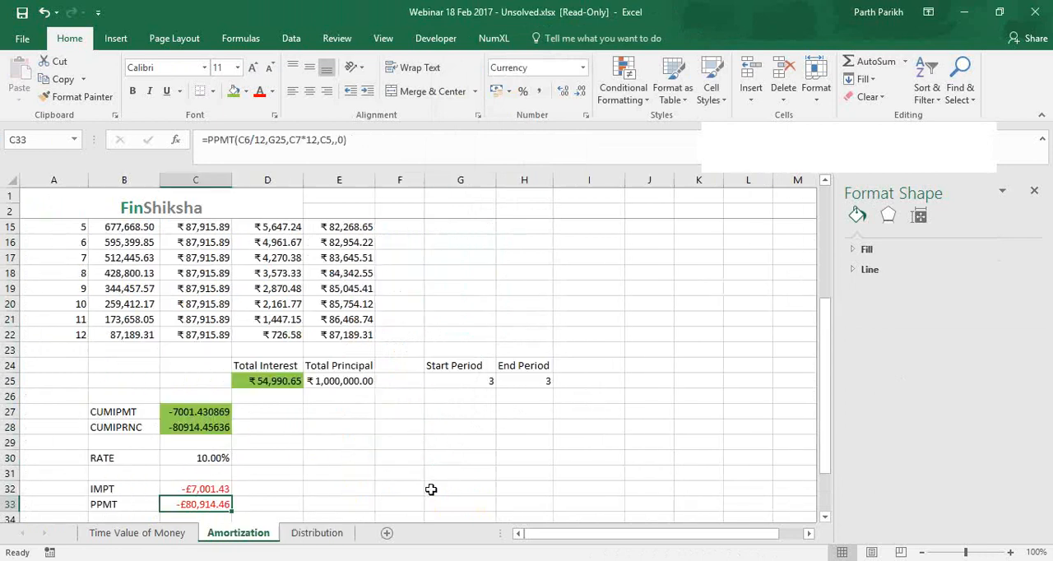
{"action": "scroll", "coordinate": [200, 265], "scroll_direction": "up", "scroll_amount": 3}
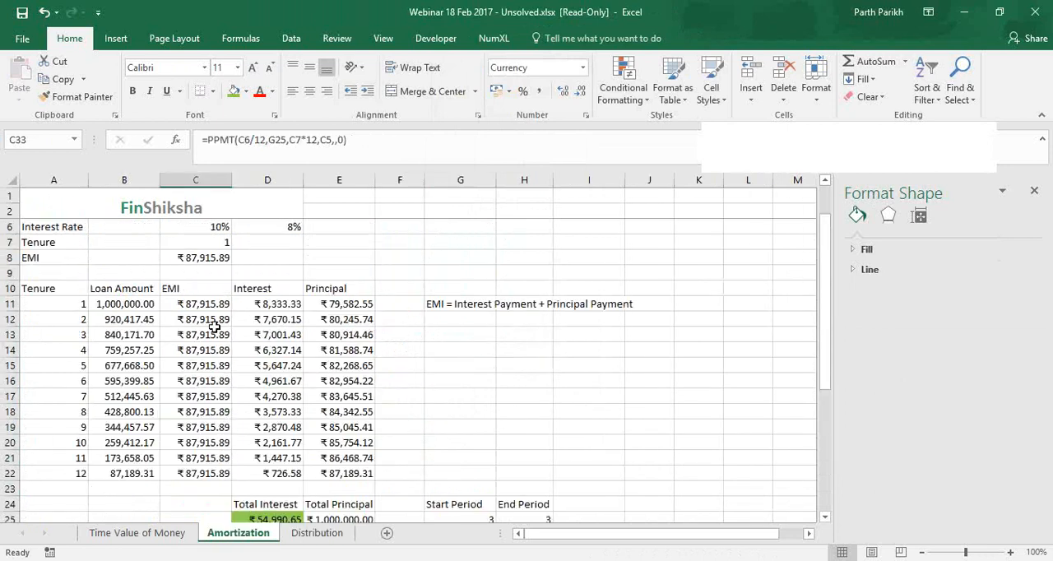
{"action": "left_click", "coordinate": [168, 303]}
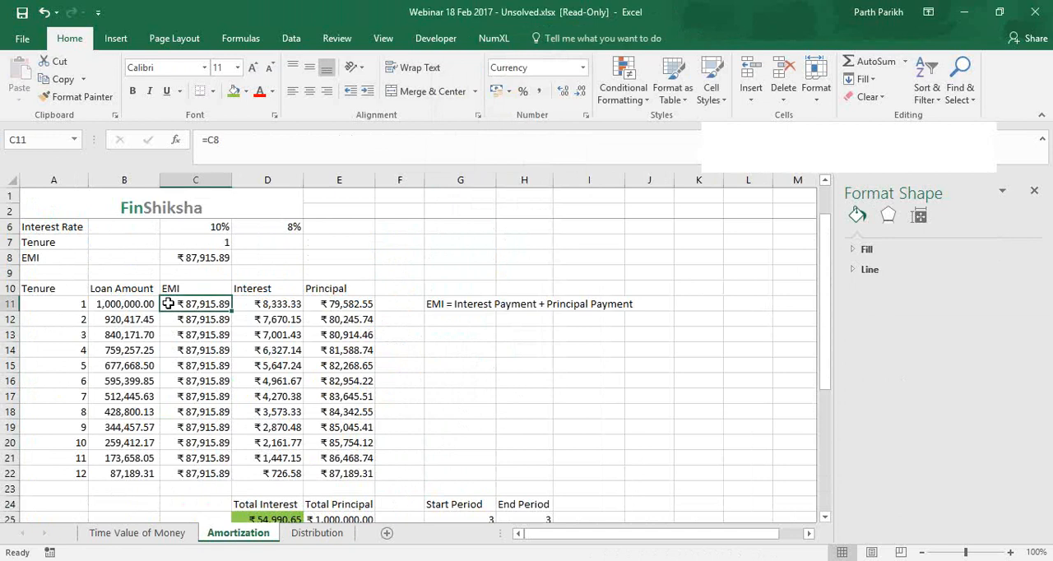
On the Time Value of Money sheet, enter the period numbers 1, 2 and 3 in H8:H10
{"action": "left_click", "coordinate": [131, 533]}
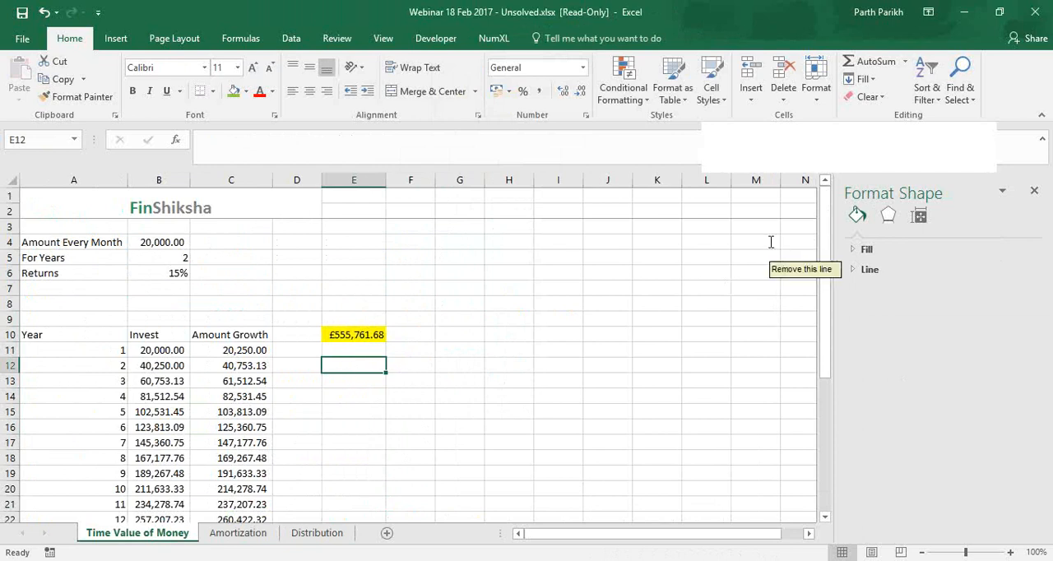
{"action": "left_click", "coordinate": [773, 284]}
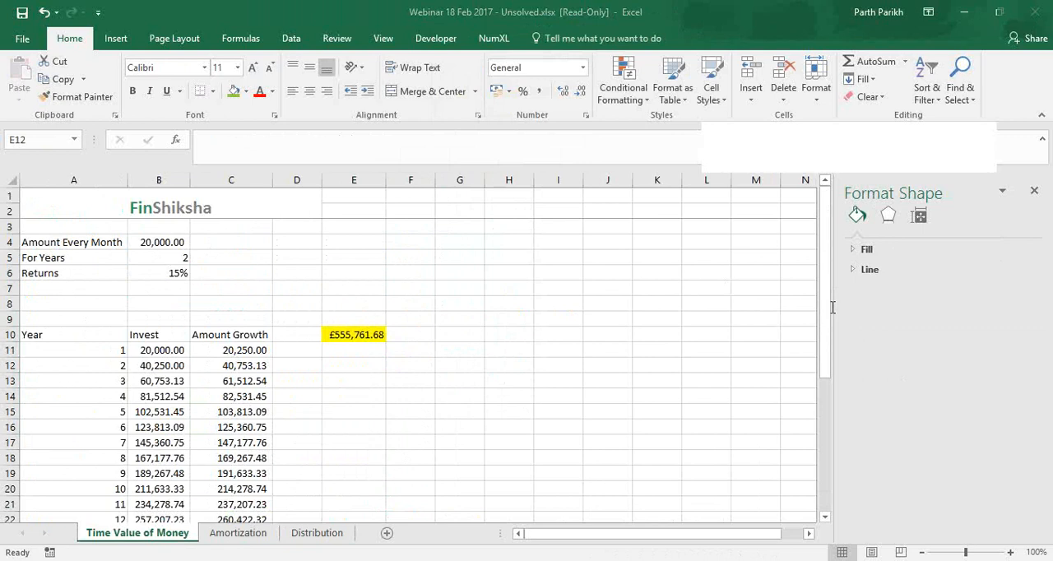
{"action": "left_click", "coordinate": [435, 339]}
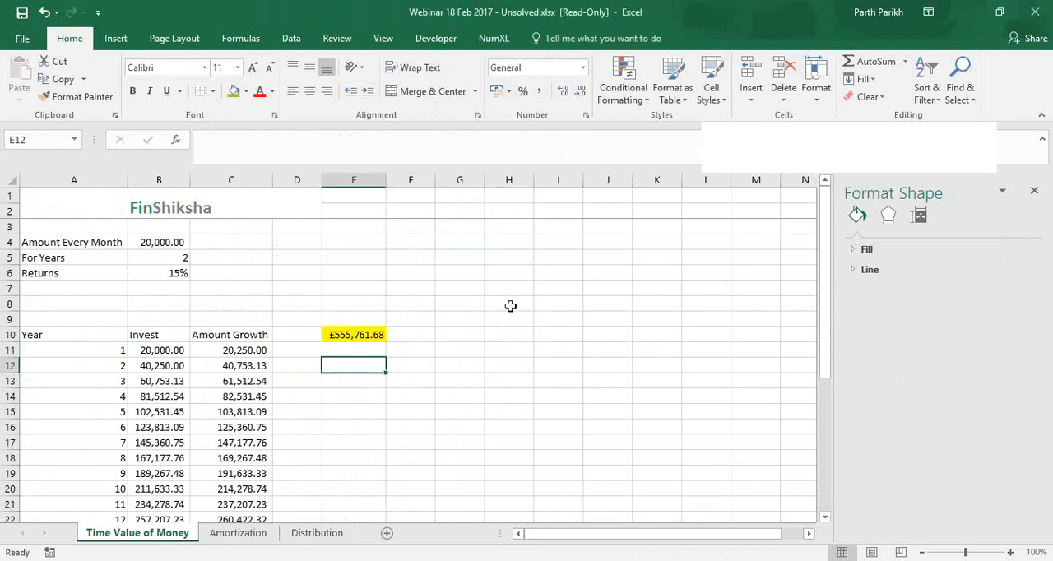
{"action": "left_click", "coordinate": [510, 306]}
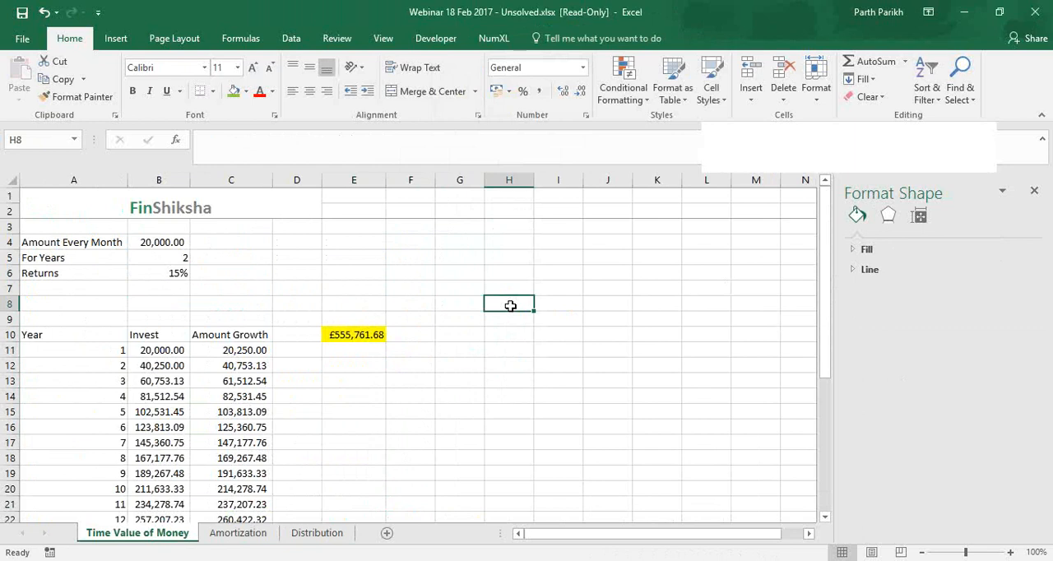
{"action": "type", "text": "1"}
{"action": "key", "text": "Return"}
{"action": "type", "text": "2"}
{"action": "key", "text": "Return"}
{"action": "type", "text": "3"}
{"action": "key", "text": "Return"}
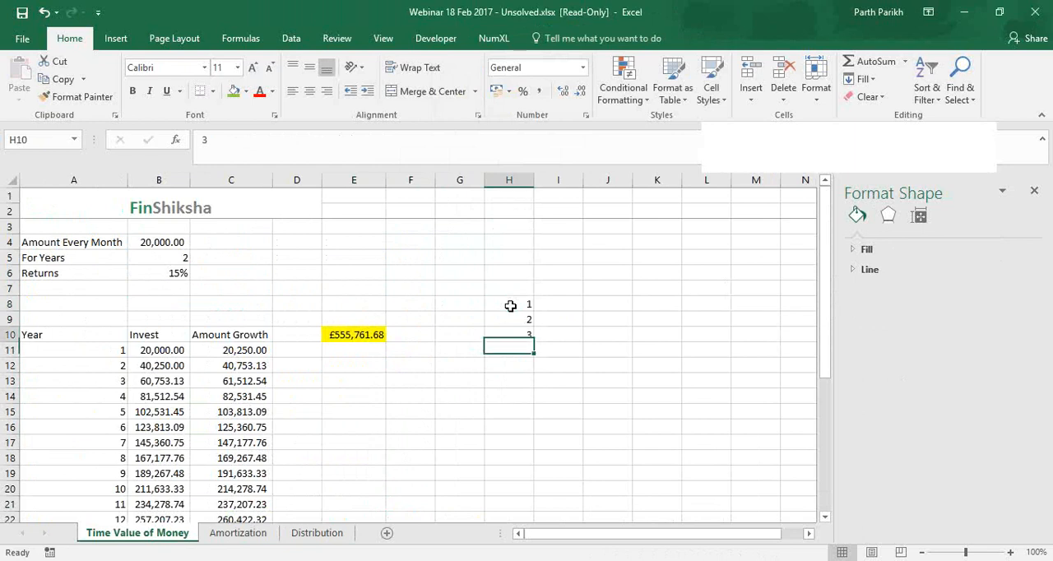
Enter an annual rate of 8% in J8, two columns beside the first period number
{"action": "left_click", "coordinate": [510, 306]}
{"action": "key", "text": "Right"}
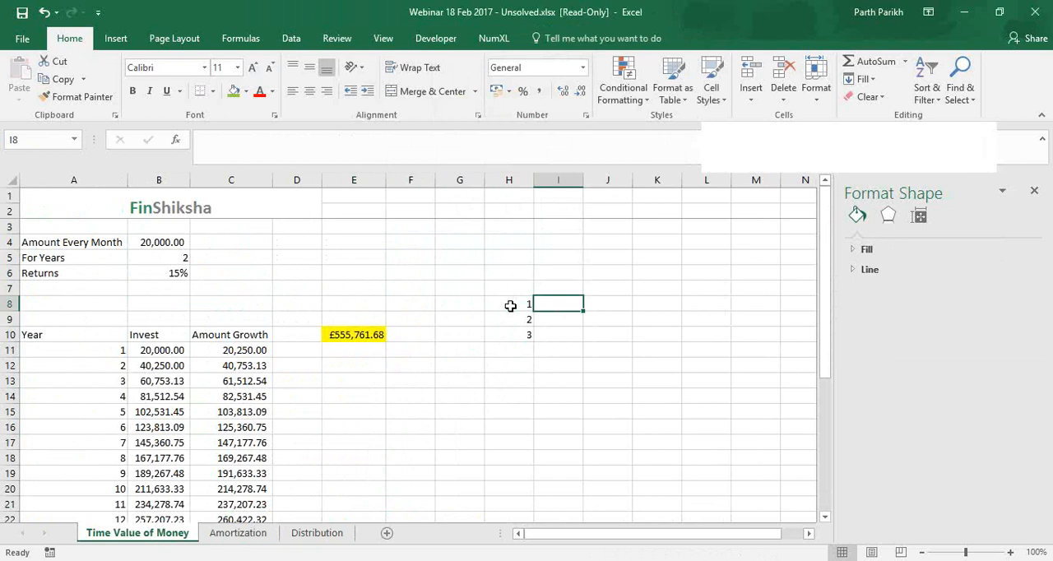
{"action": "key", "text": "Right"}
{"action": "type", "text": "8"}
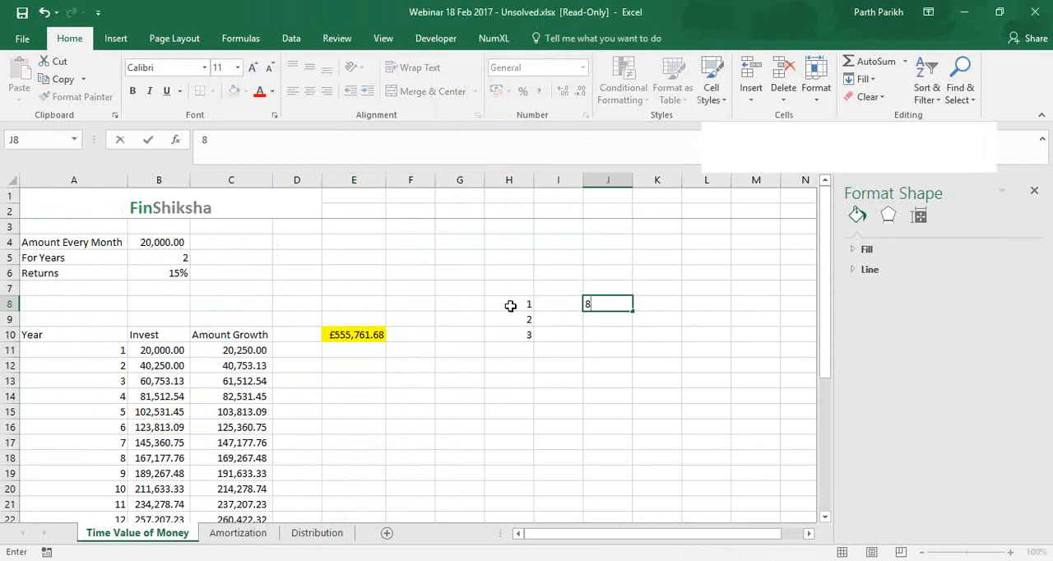
{"action": "type", "text": "%"}
{"action": "key", "text": "Left"}
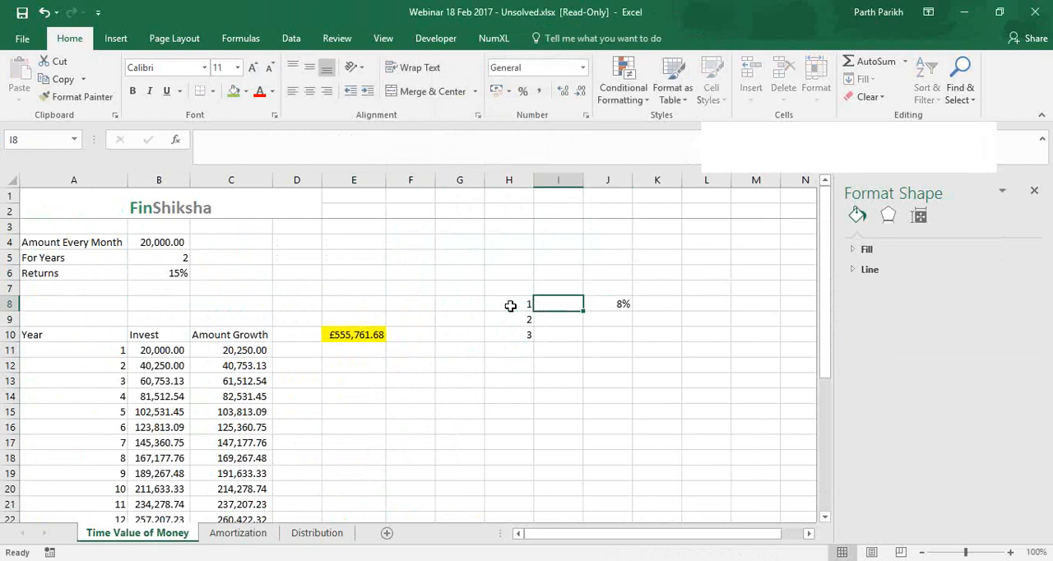
Calculate the monthly rate for period 1 in I8 with the formula =J8/12
{"action": "type", "text": "=9"}
{"action": "key", "text": "BackSpace"}
{"action": "key", "text": "Right"}
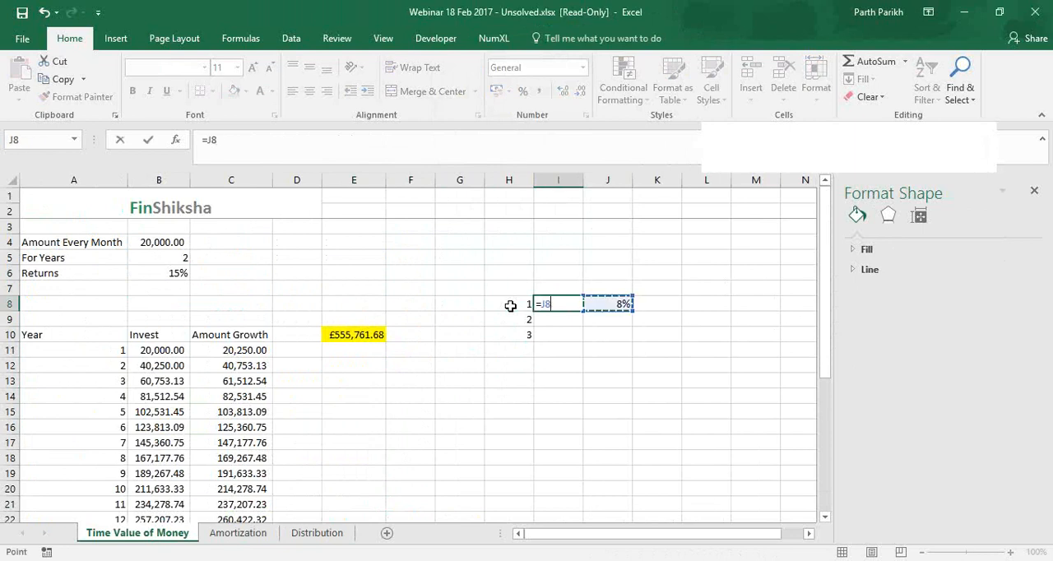
{"action": "type", "text": "/12"}
{"action": "key", "text": "Return"}
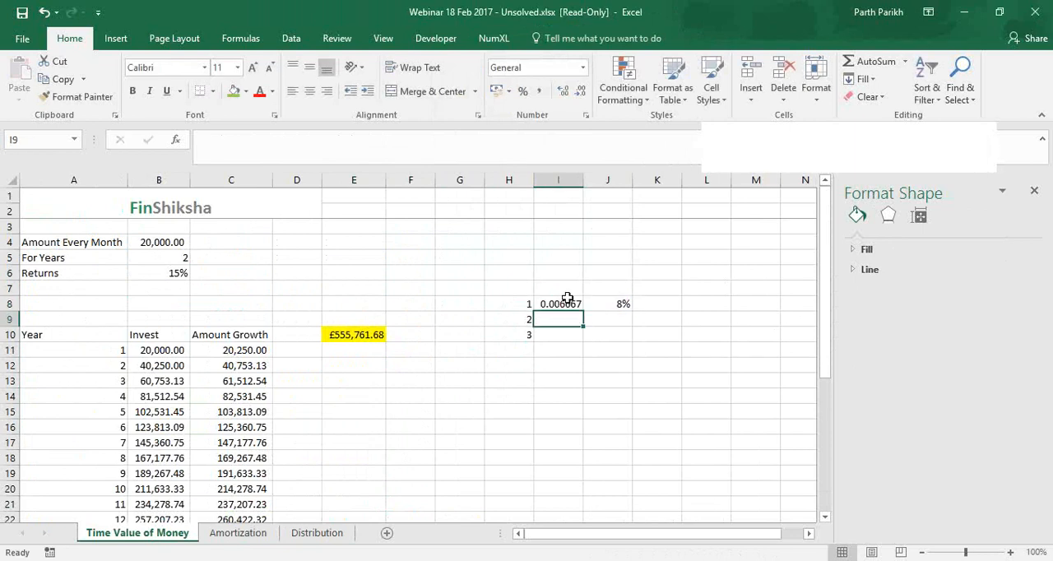
Make the rate reference in I8 absolute as =$J$8/12 and fill the formula down to I10
{"action": "left_click", "coordinate": [568, 301]}
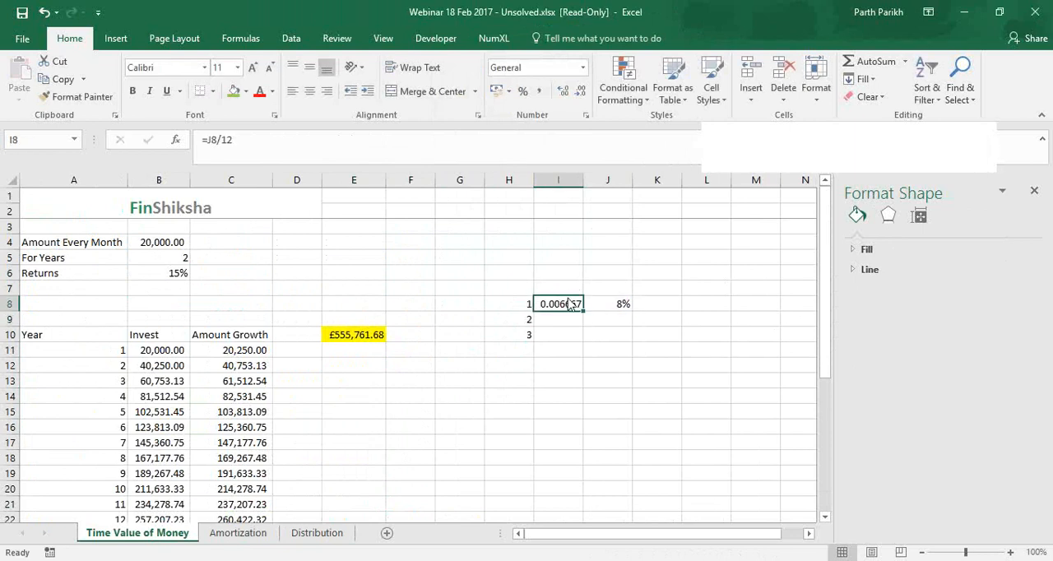
{"action": "left_click", "coordinate": [211, 155]}
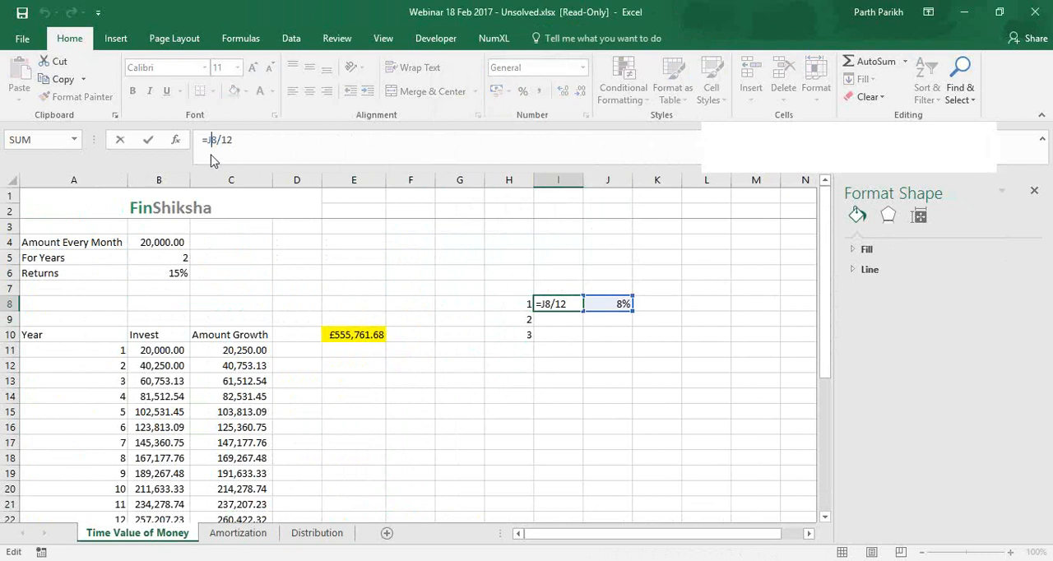
{"action": "key", "text": "F4"}
{"action": "key", "text": "Return"}
{"action": "left_click", "coordinate": [574, 304]}
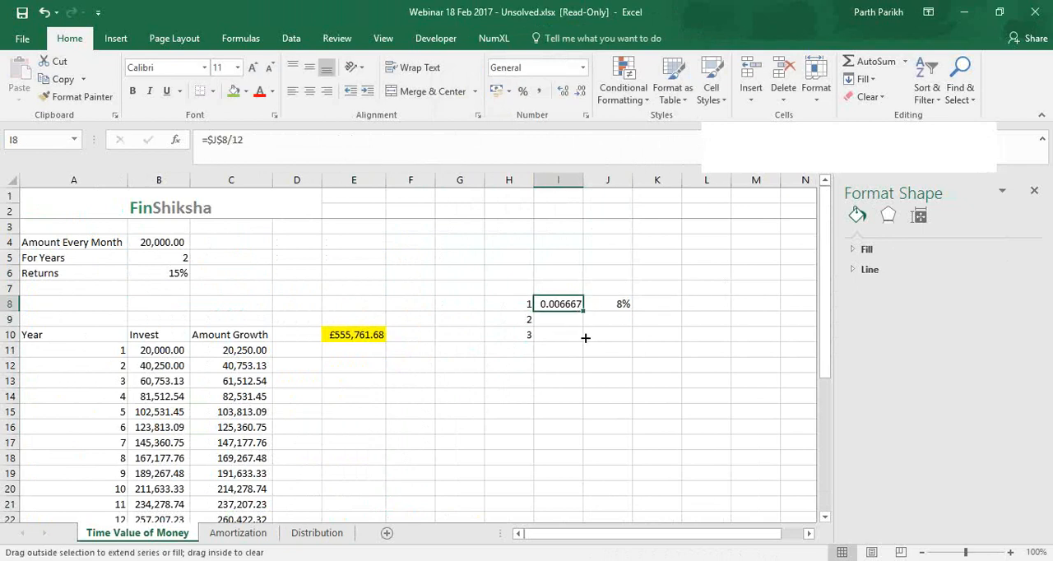
{"action": "left_click_drag", "start_coordinate": [585, 337], "coordinate": [584, 337]}
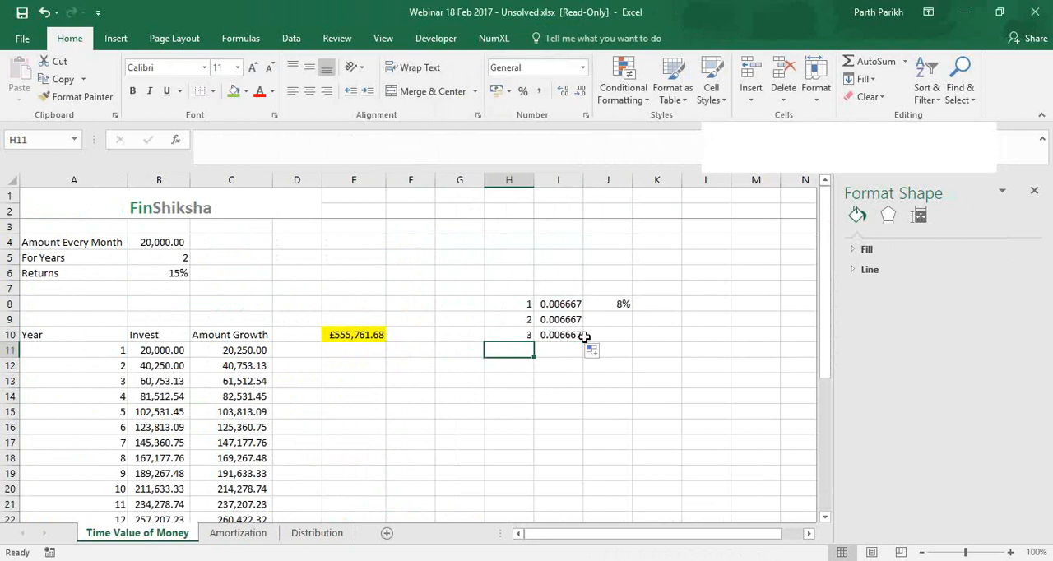
Continue the period numbers with 4, 5, 6 and 7 in H11:H14
{"action": "type", "text": "4"}
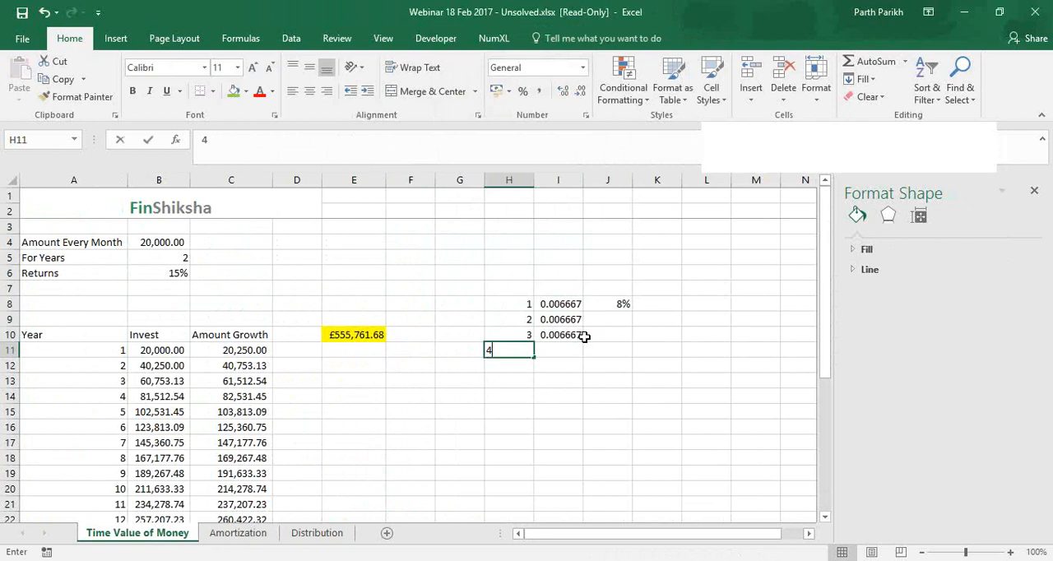
{"action": "key", "text": "Return"}
{"action": "type", "text": "5"}
{"action": "key", "text": "Return"}
{"action": "type", "text": "6"}
{"action": "key", "text": "Return"}
{"action": "type", "text": "7"}
Enter a second annual rate of 9% in J11, in the row of period 4
{"action": "key", "text": "Up"}
{"action": "key", "text": "Up"}
{"action": "key", "text": "Up"}
{"action": "key", "text": "Up"}
{"action": "key", "text": "Down"}
{"action": "key", "text": "Right"}
{"action": "key", "text": "Right"}
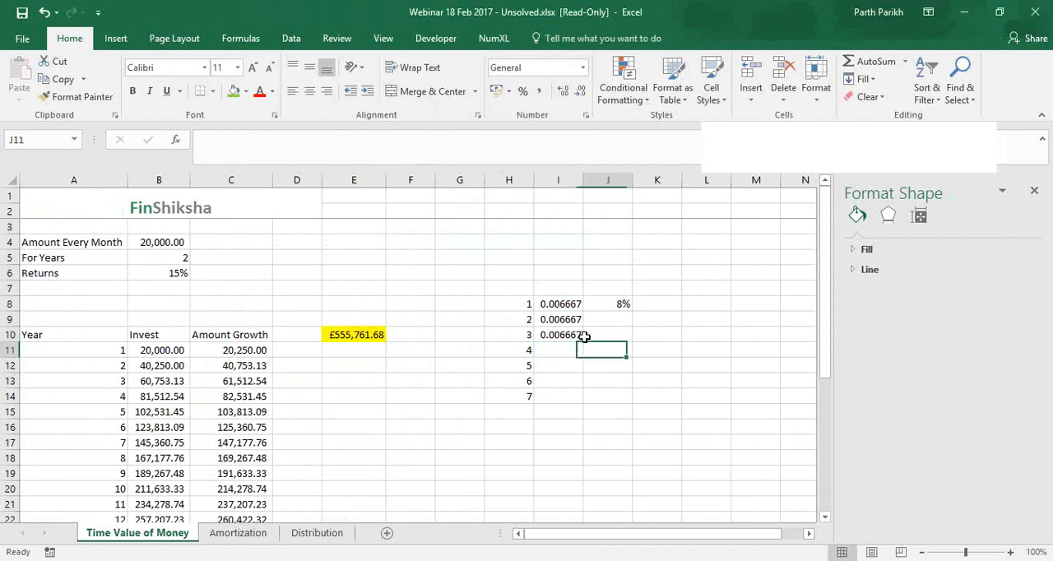
{"action": "type", "text": "9"}
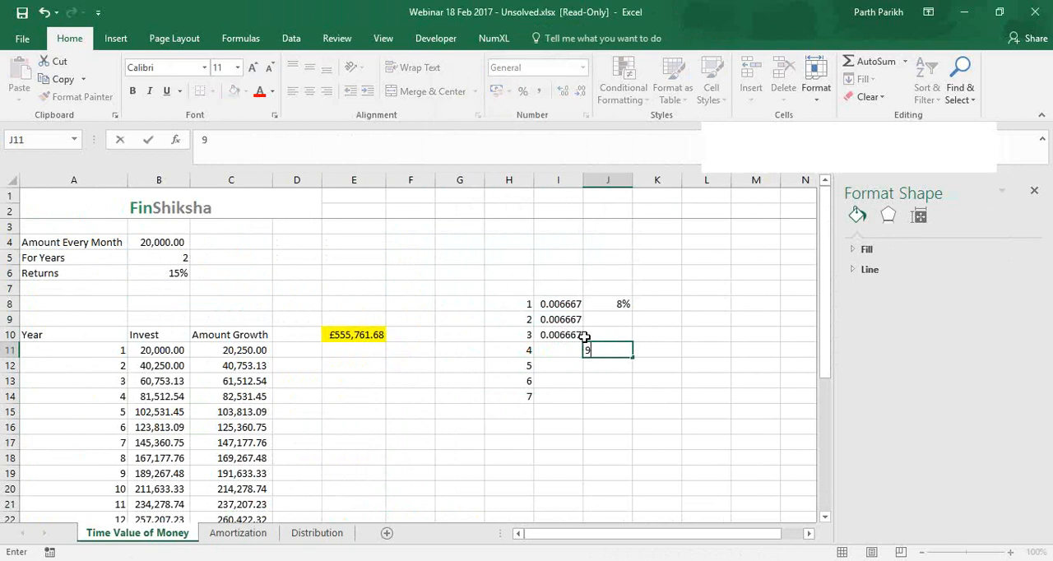
{"action": "type", "text": "%"}
{"action": "key", "text": "Left"}
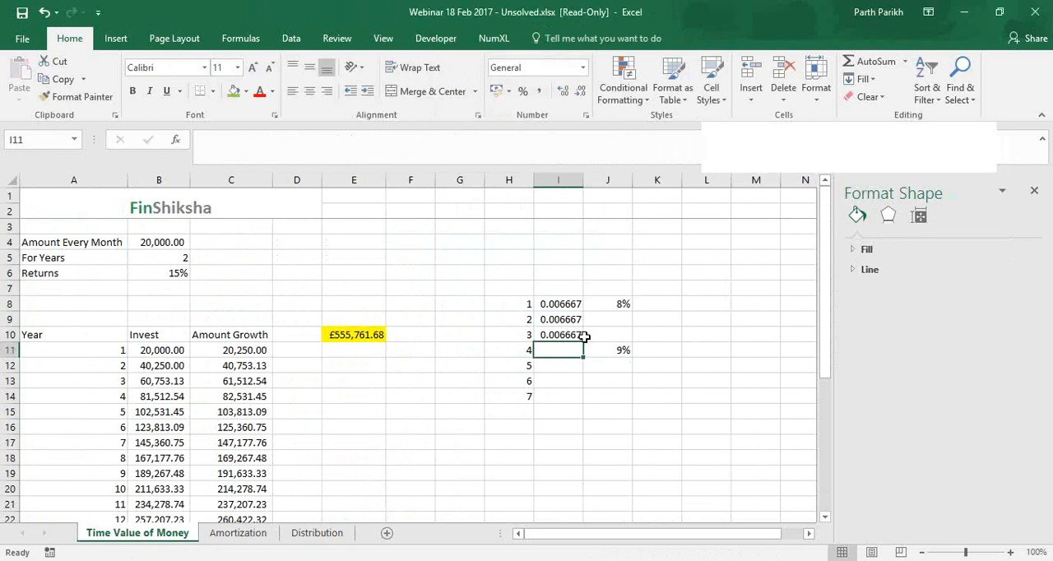
Calculate the monthly rate for period 4 in I11 with the formula =J11/12
{"action": "type", "text": "="}
{"action": "left_click", "coordinate": [618, 348]}
{"action": "type", "text": "/"}
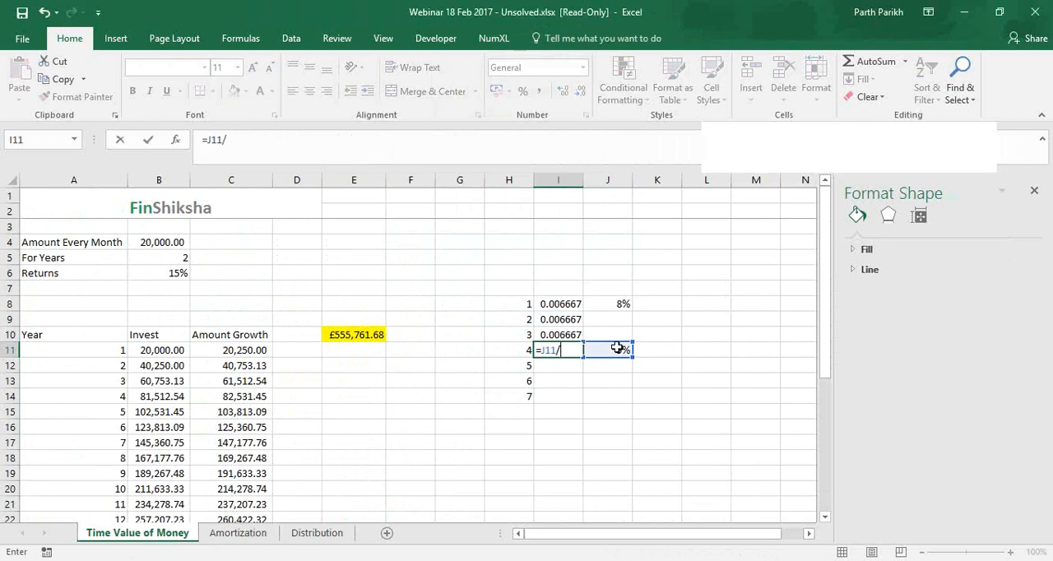
{"action": "type", "text": "12"}
{"action": "left_click", "coordinate": [573, 348]}
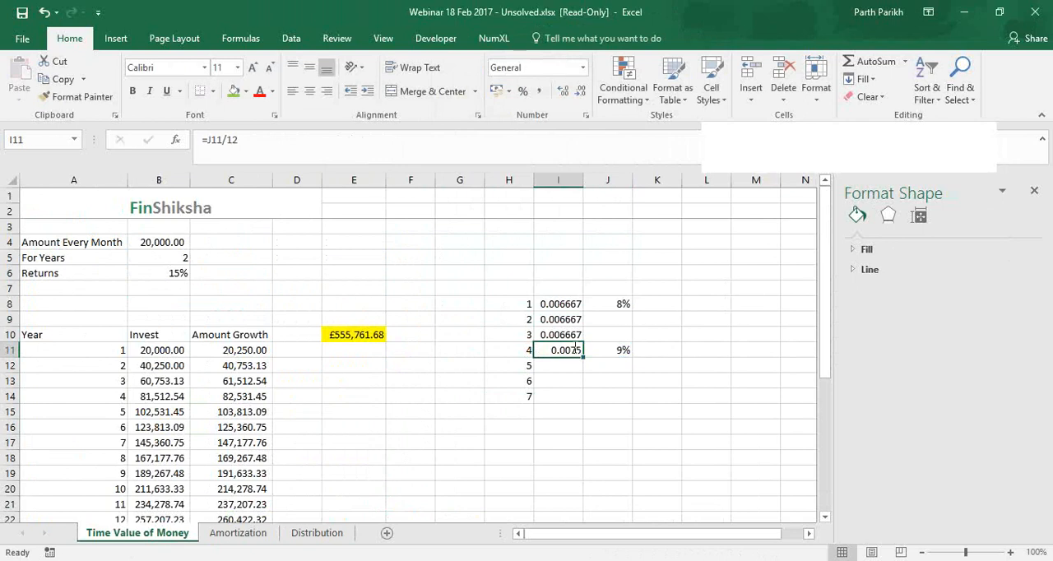
Make the rate reference in I11 absolute as =$J$11/12 and fill the formula down to I14
{"action": "double_click", "coordinate": [573, 348]}
{"action": "key", "text": "F4"}
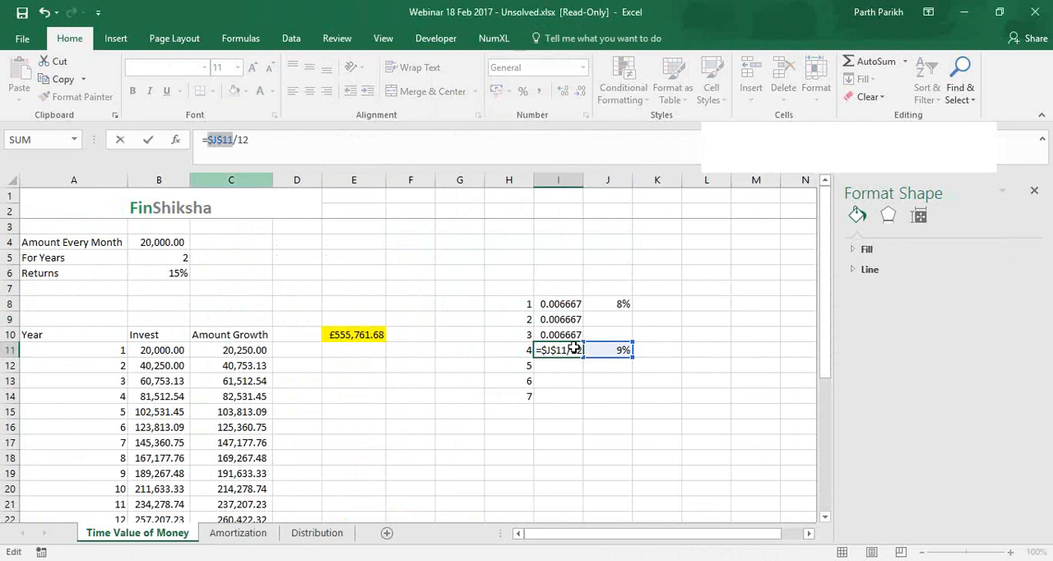
{"action": "key", "text": "ctrl+Return"}
{"action": "left_click_drag", "start_coordinate": [577, 351], "coordinate": [583, 405]}
{"action": "left_click", "coordinate": [536, 427]}
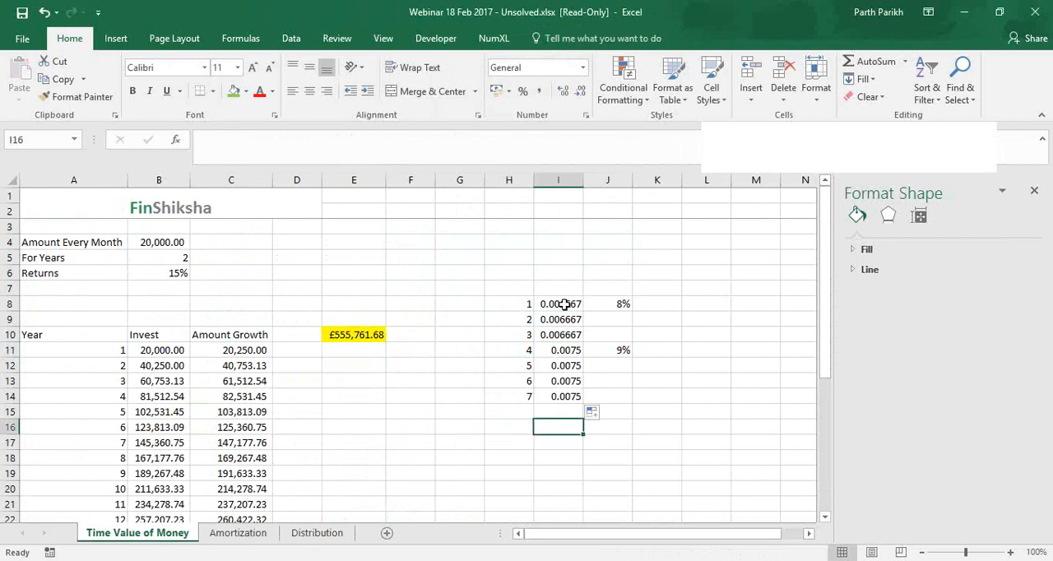
Compare the monthly rate range I8:I14 with the FVSCHEDULE rates in E35:E37 on the Amortization sheet
{"action": "left_click_drag", "start_coordinate": [564, 304], "coordinate": [567, 399]}
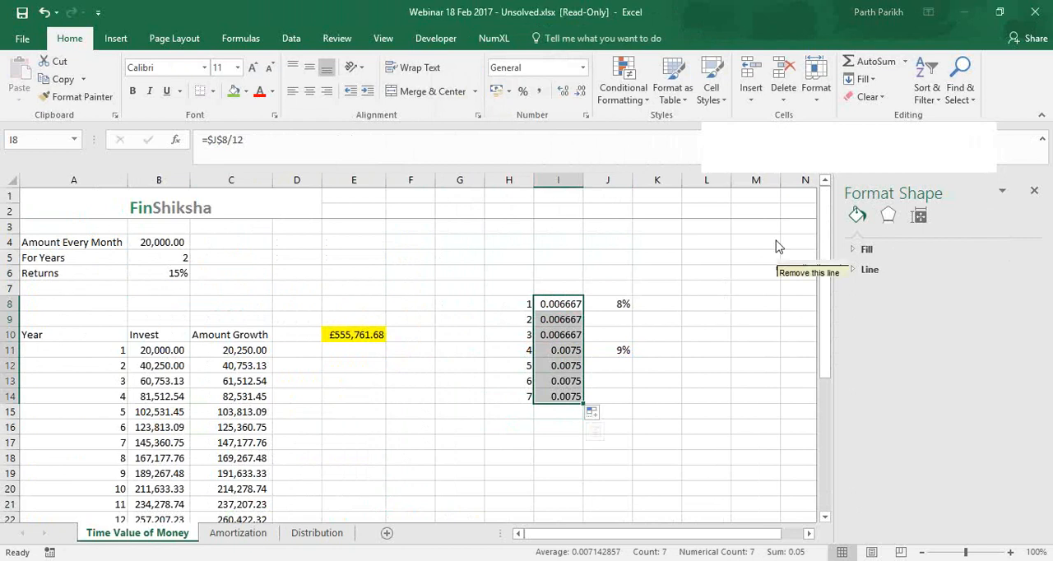
{"action": "left_click", "coordinate": [821, 245]}
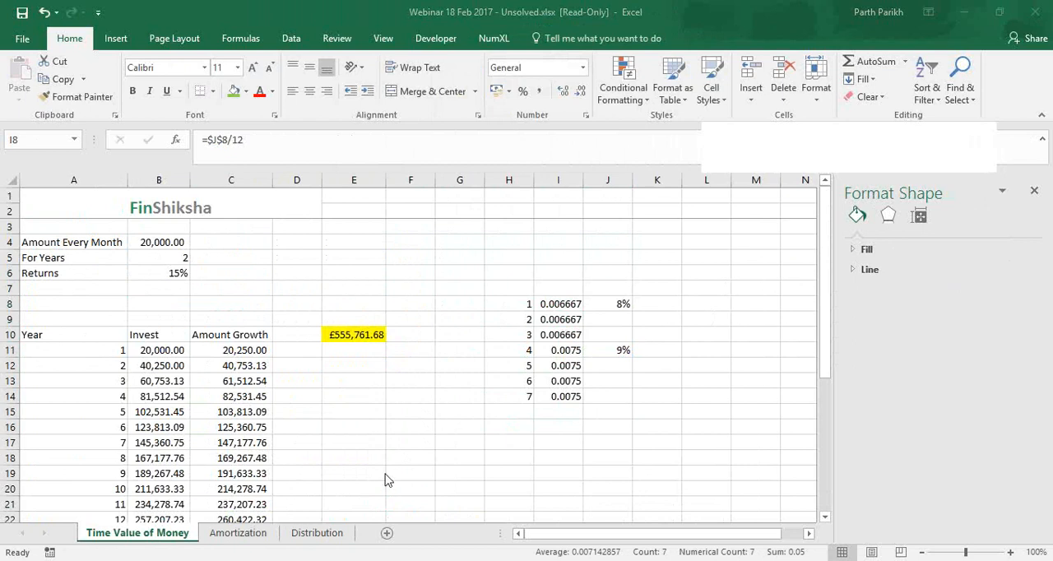
{"action": "left_click", "coordinate": [238, 534]}
{"action": "scroll", "coordinate": [329, 448], "scroll_direction": "down", "scroll_amount": 1}
{"action": "left_click_drag", "start_coordinate": [359, 445], "coordinate": [362, 471]}
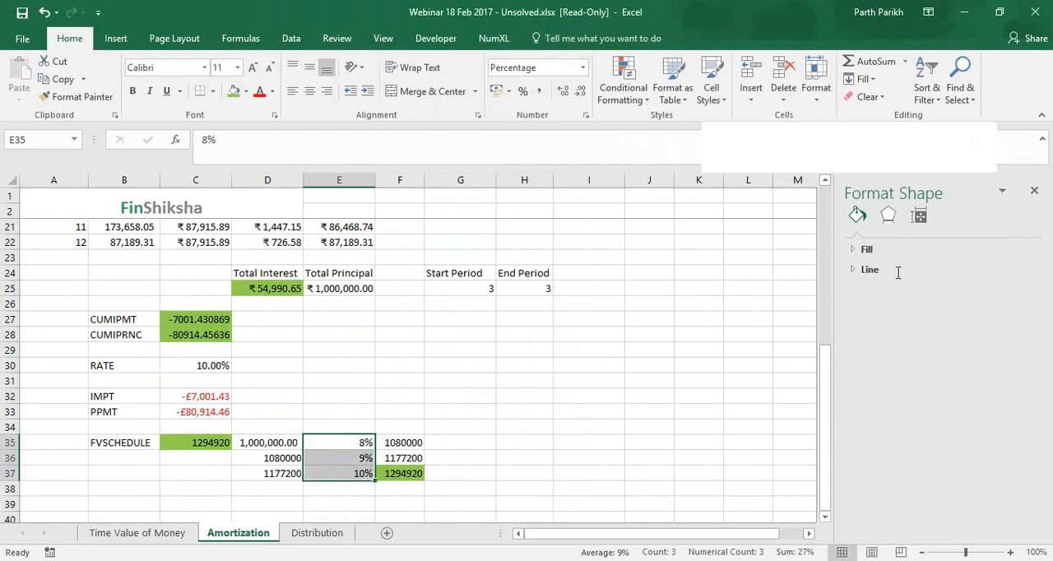
{"action": "left_click", "coordinate": [952, 237]}
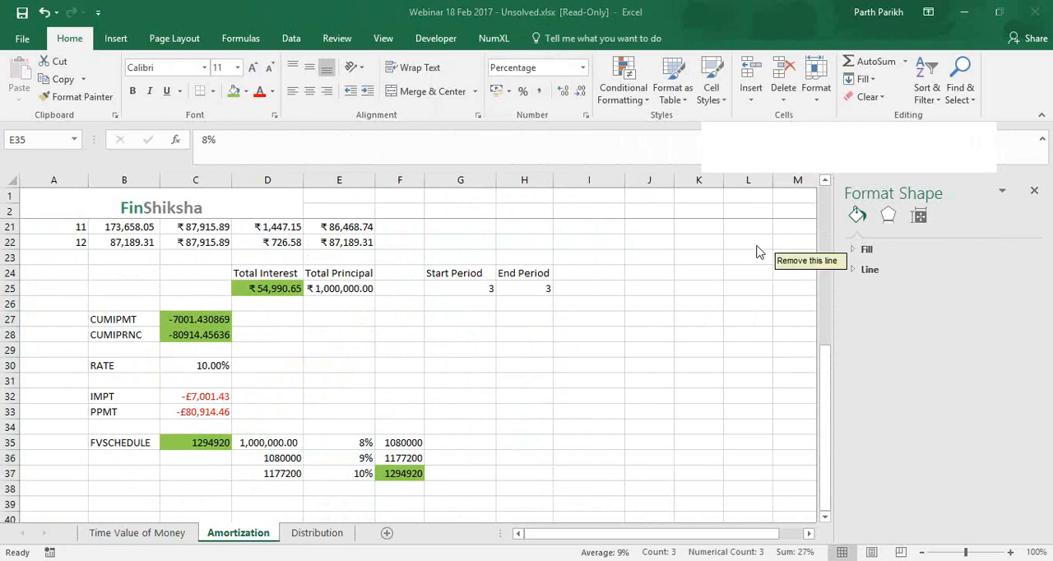
On the Time Value of Money sheet, enter the presenter's contact e-mail address in F4
{"action": "left_click", "coordinate": [183, 533]}
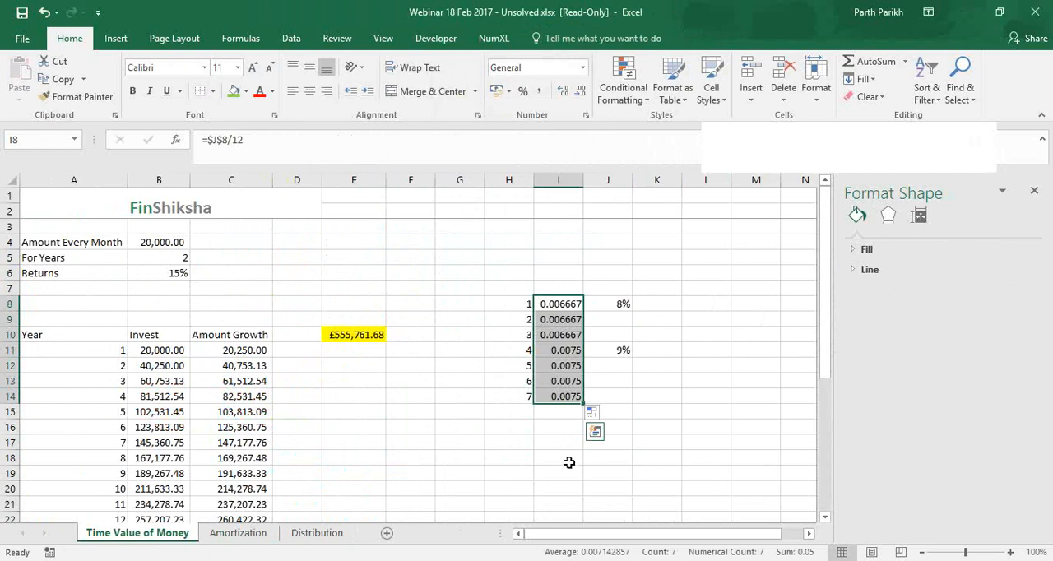
{"action": "left_click", "coordinate": [421, 241]}
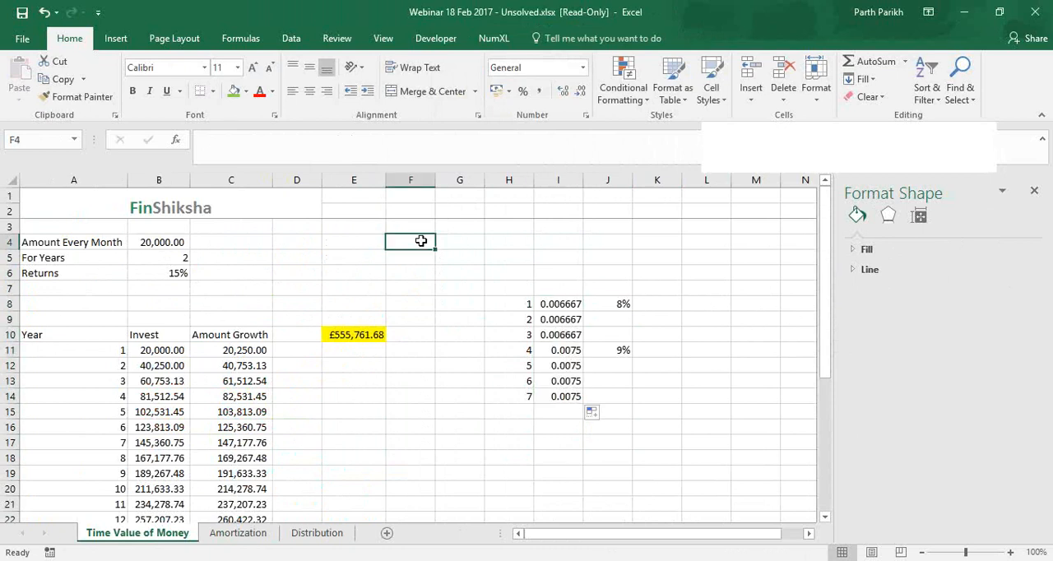
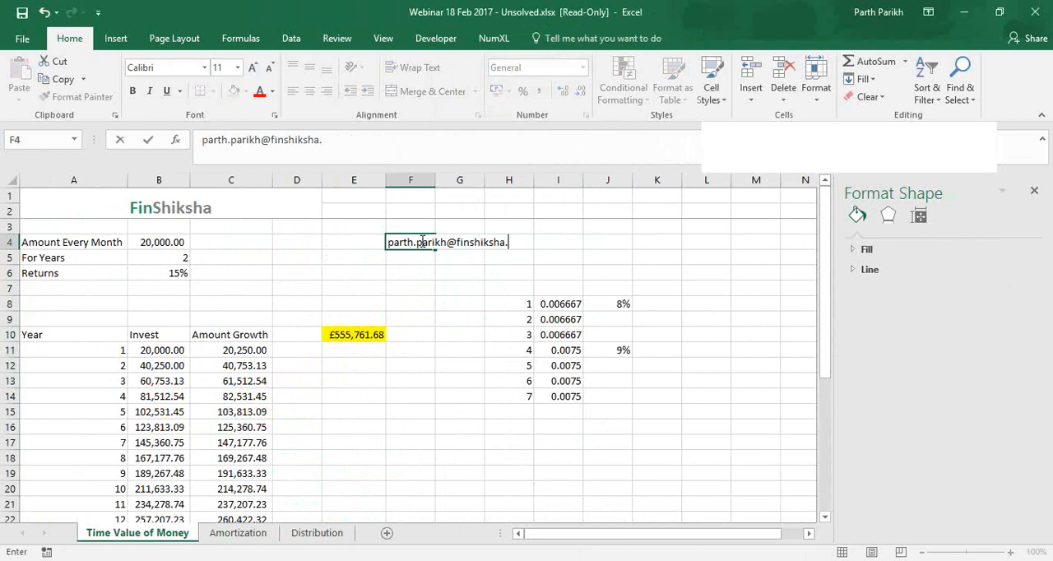
{"action": "key", "text": "Return"}
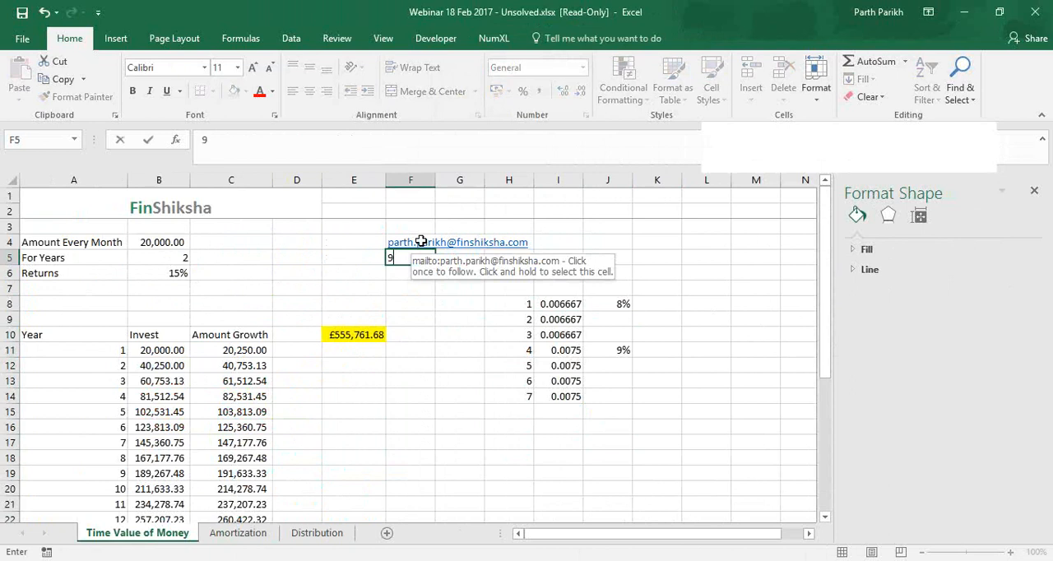
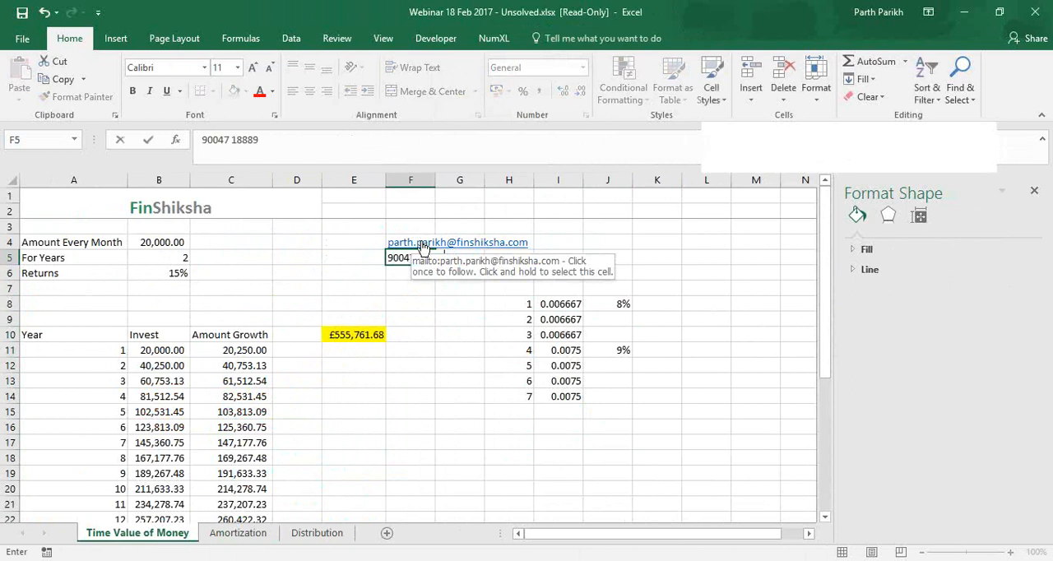
Enter the presenter's contact phone number in F5, below the e-mail address
{"action": "key", "text": "Return"}
{"action": "type", "text": "www"}
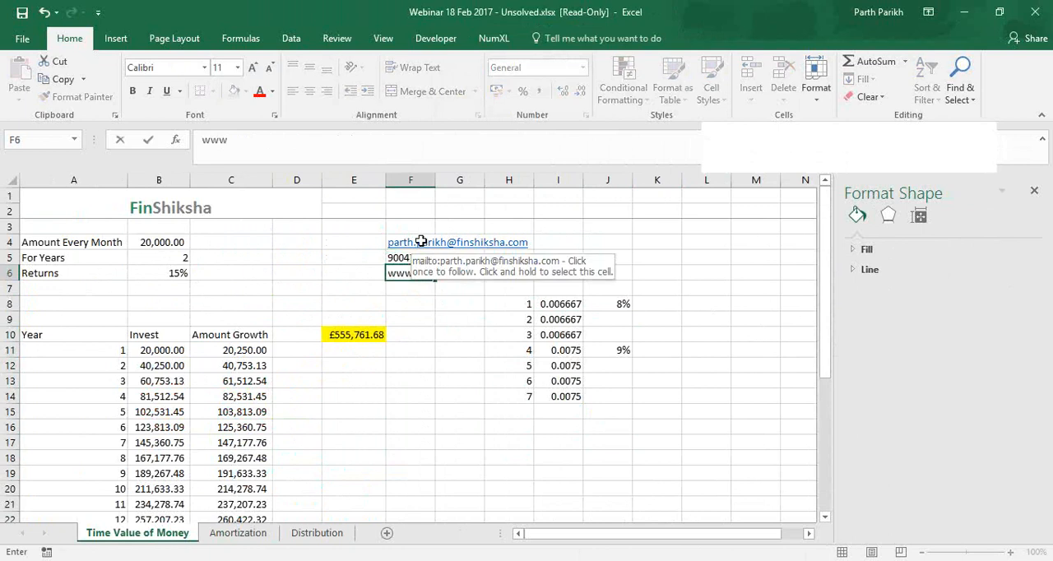
{"action": "type", "text": ".finshiksha.com"}
{"action": "key", "text": "Return"}
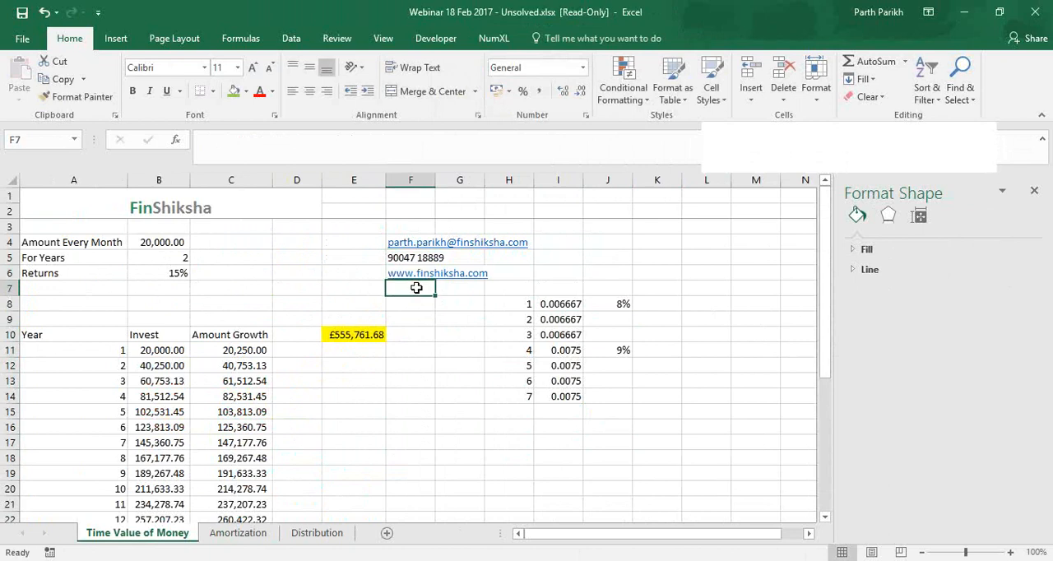